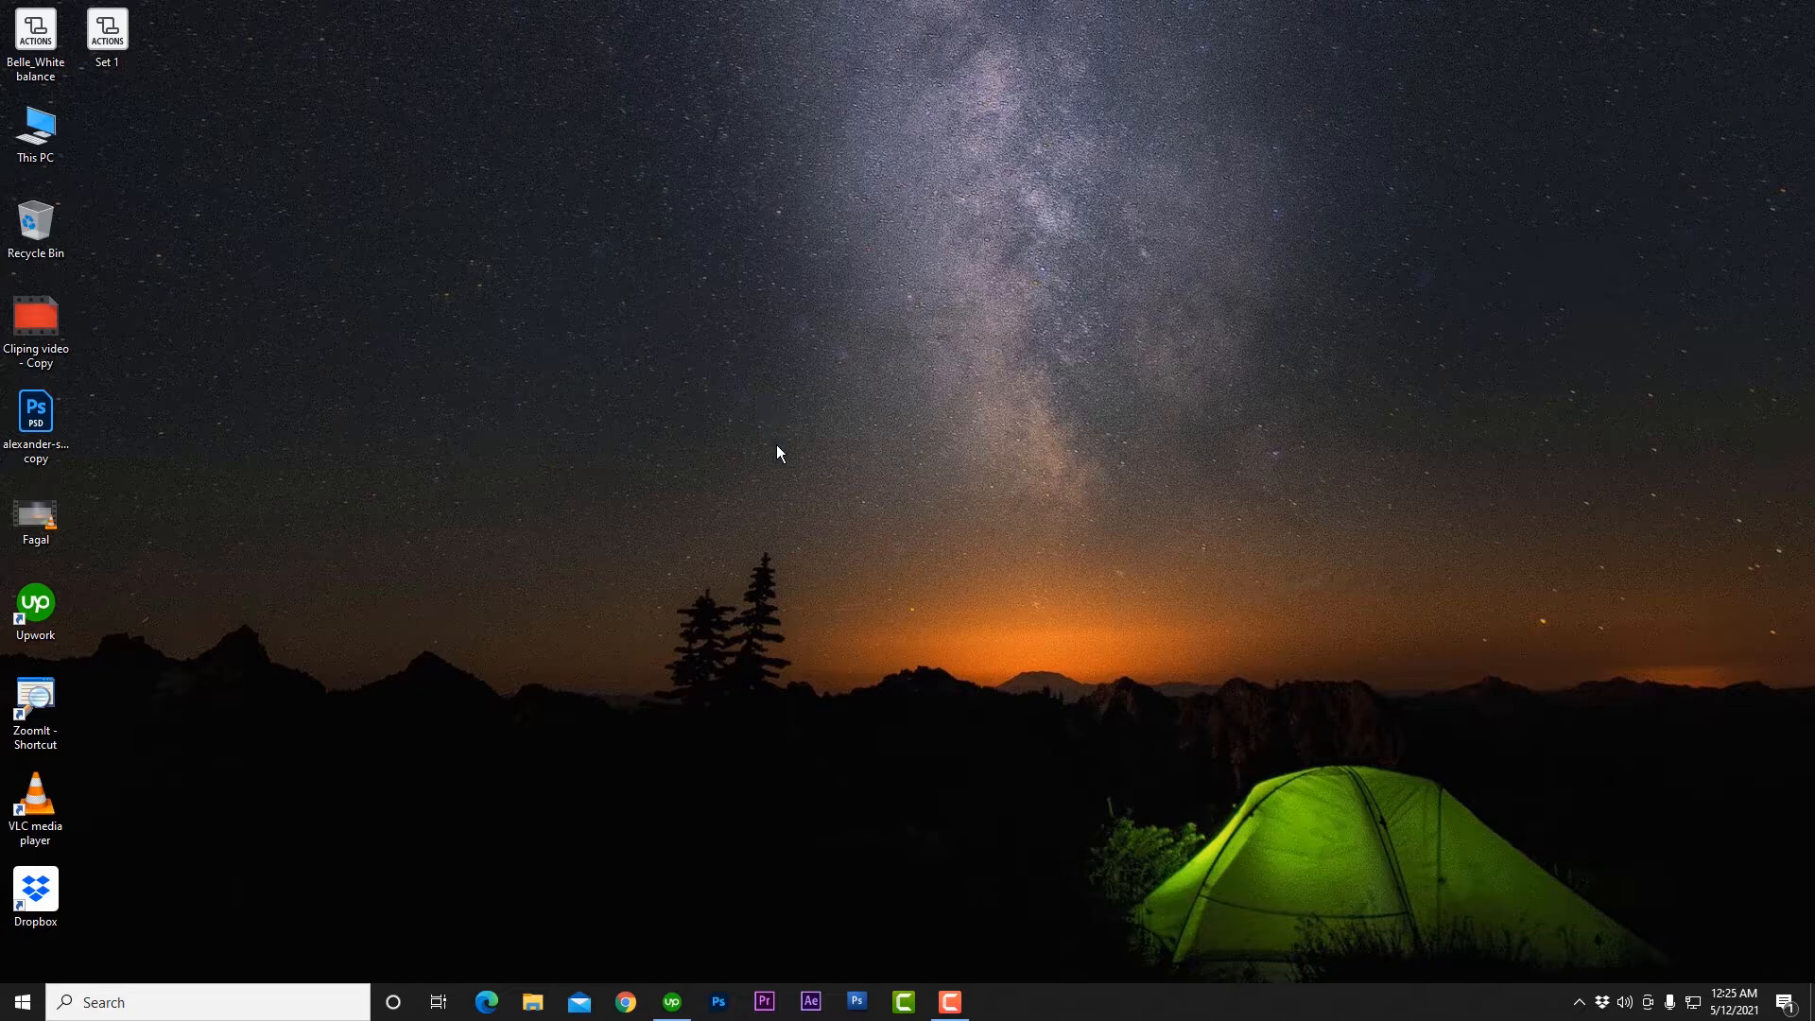
right_click(930, 315)
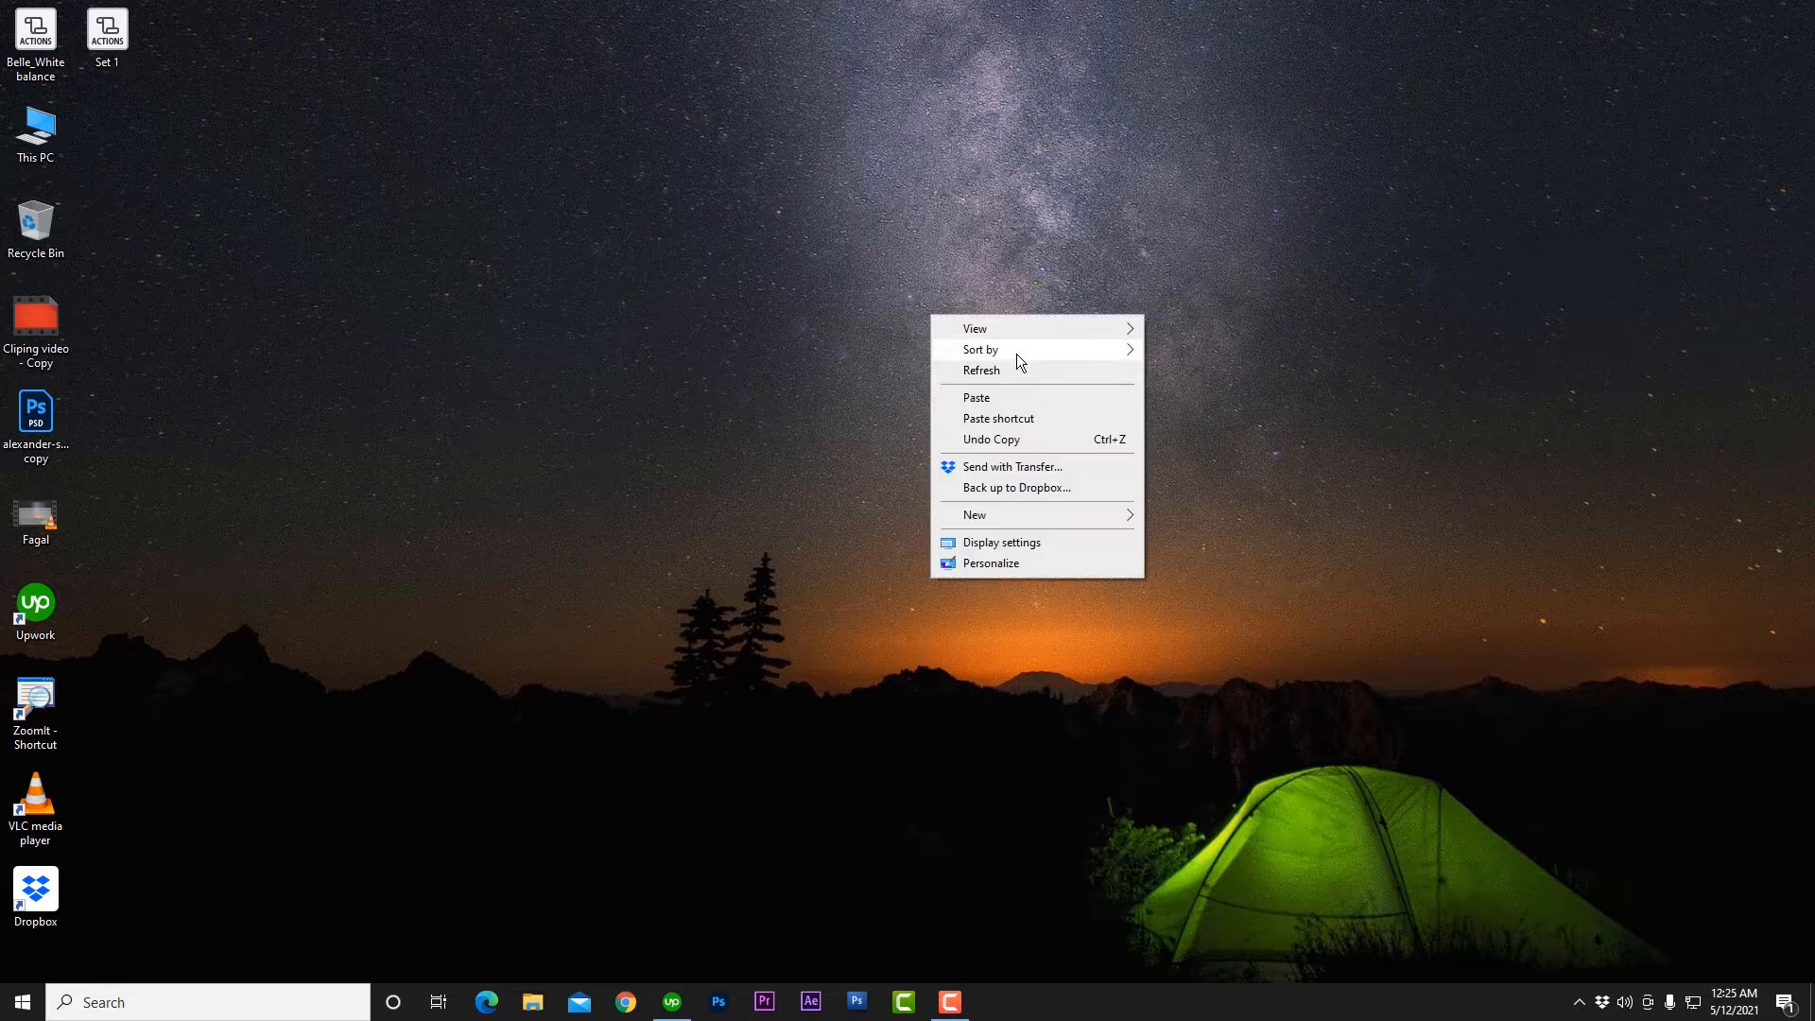
left_click(1019, 371)
right_click(851, 272)
left_click(961, 330)
right_click(815, 242)
left_click(896, 289)
right_click(783, 228)
left_click(882, 284)
right_click(781, 229)
left_click(881, 284)
right_click(799, 225)
left_click(832, 280)
right_click(718, 208)
left_click(811, 269)
right_click(776, 248)
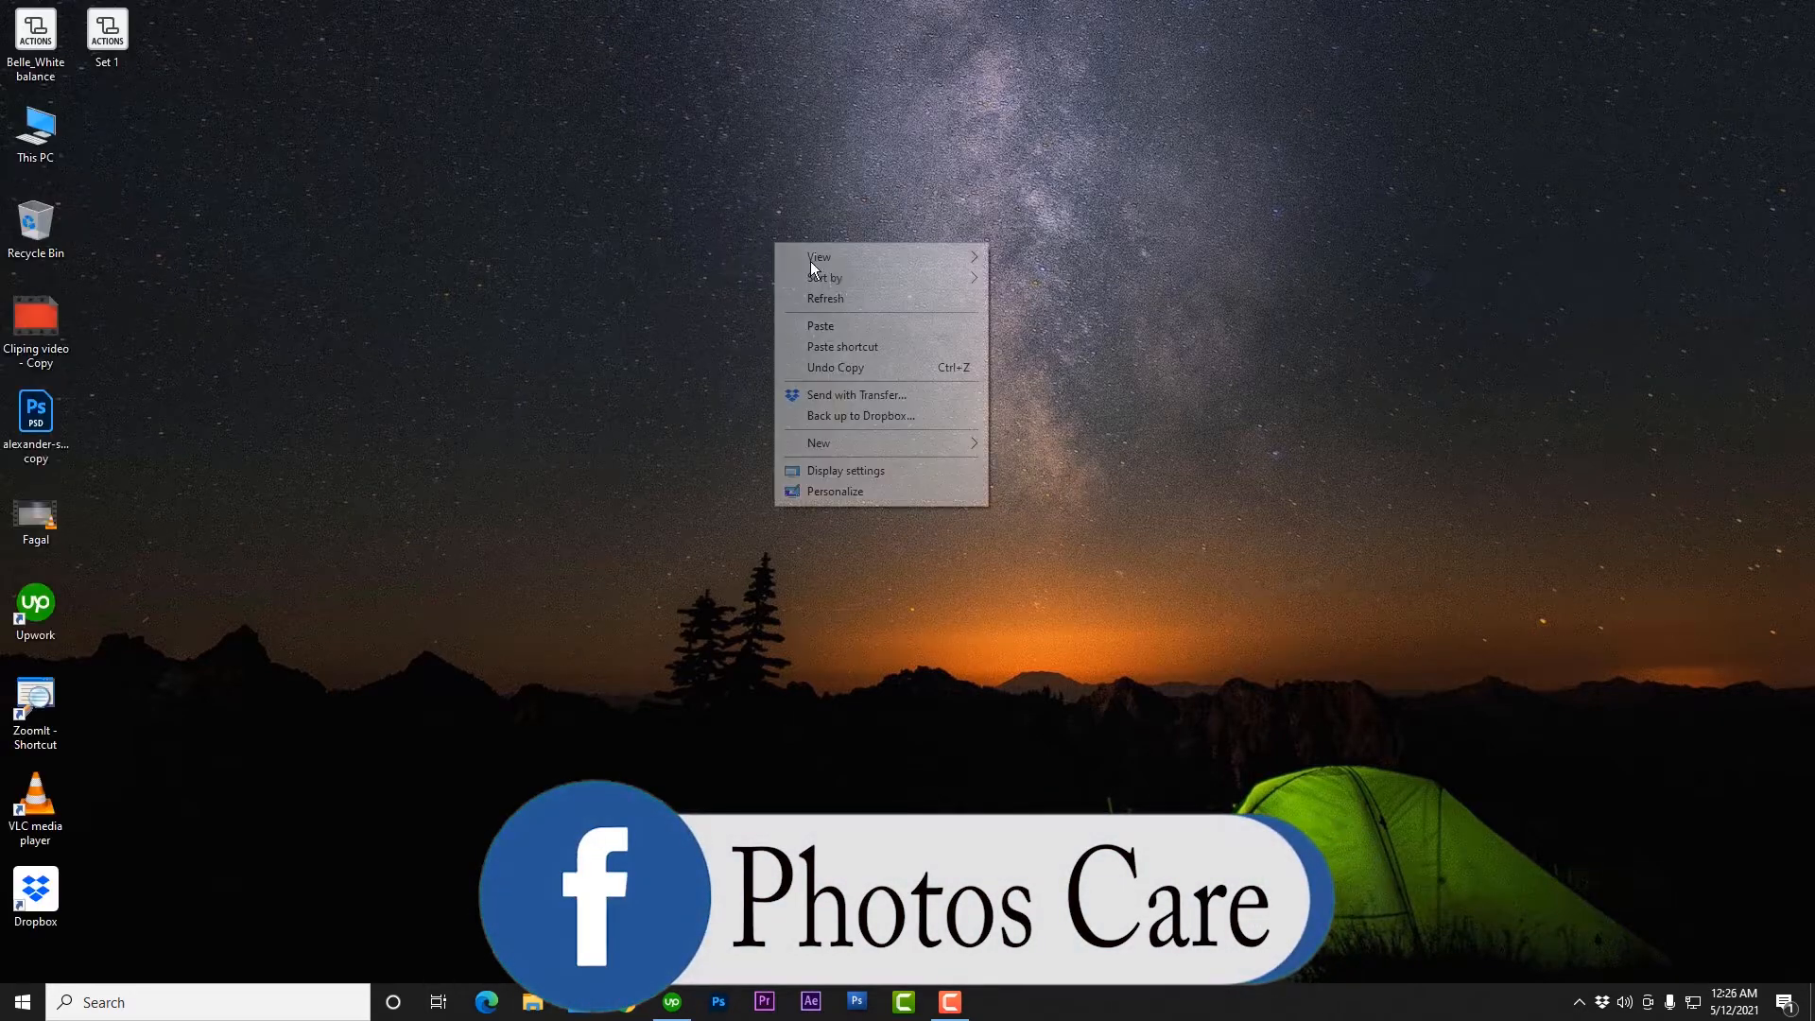
left_click(852, 302)
right_click(778, 249)
left_click(873, 297)
right_click(770, 232)
left_click(869, 288)
right_click(798, 234)
left_click(883, 291)
right_click(785, 227)
left_click(850, 281)
right_click(778, 227)
left_click(850, 283)
right_click(746, 213)
left_click(831, 276)
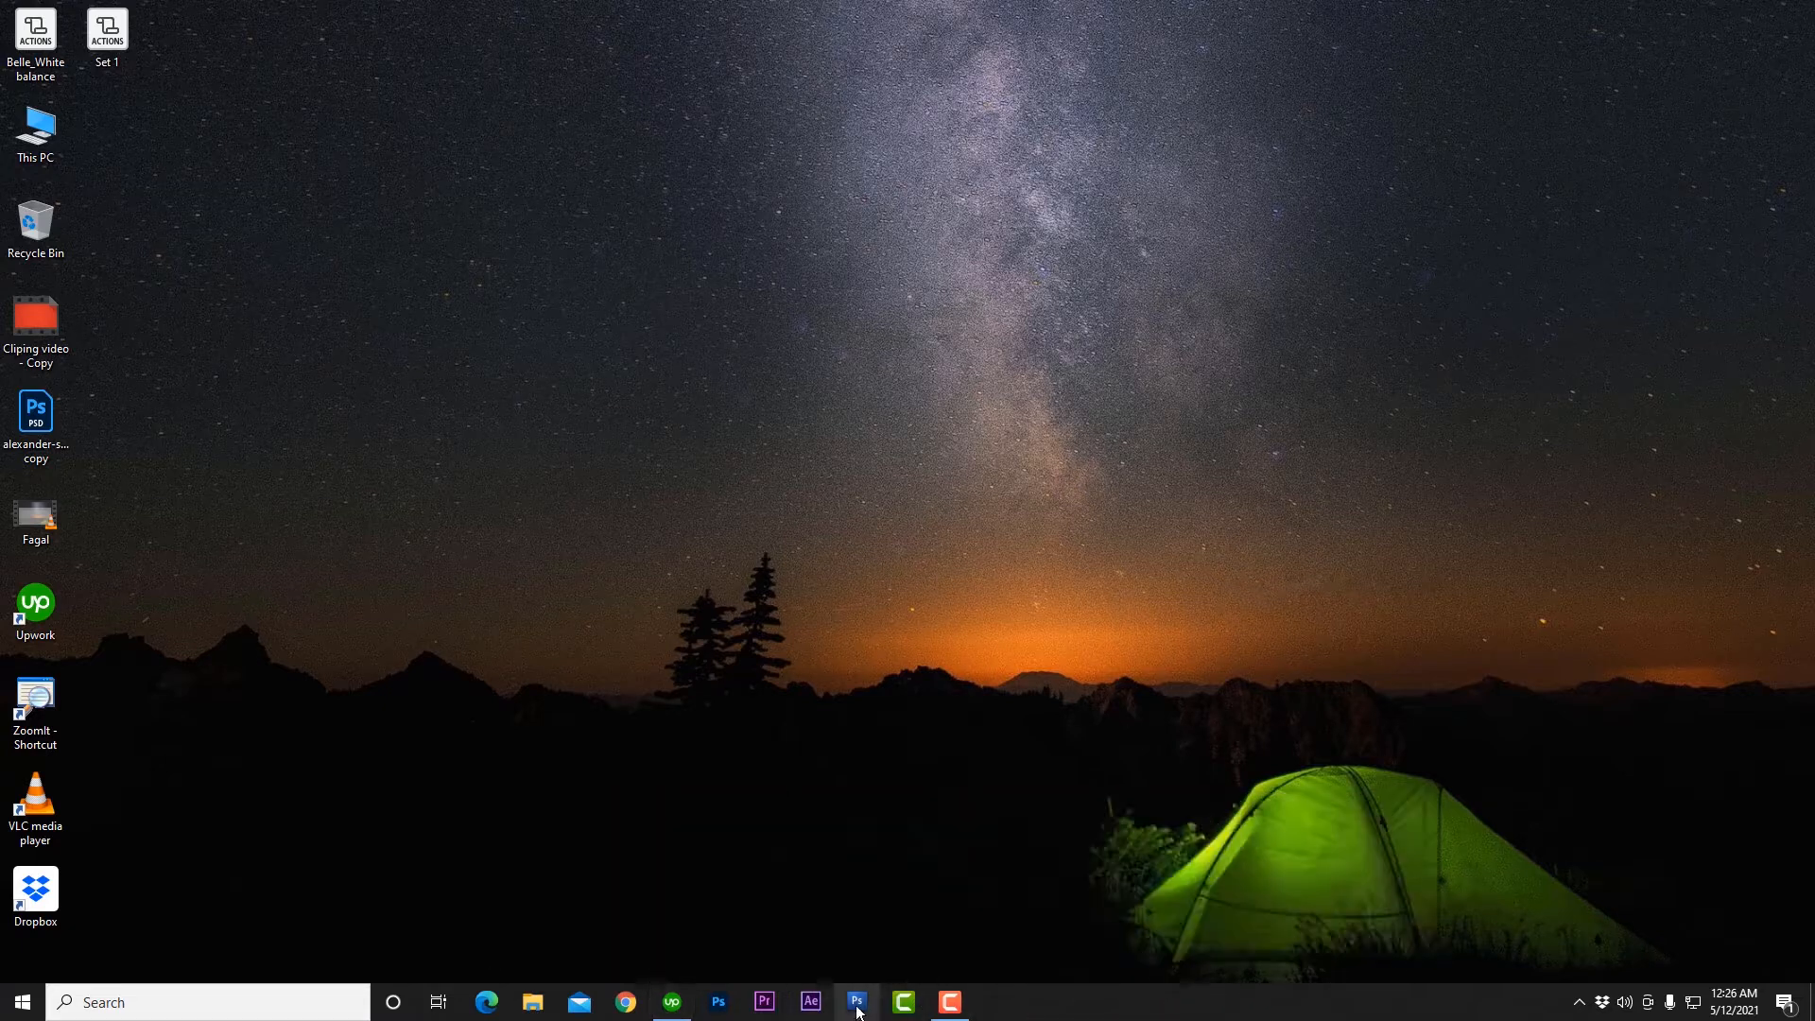
Step: Launch Photoshop CS3 and open the images Artikelbild 521 and Artikelbild 610 from the Test Images folder on the Midia (E:) drive
left_click(860, 1004)
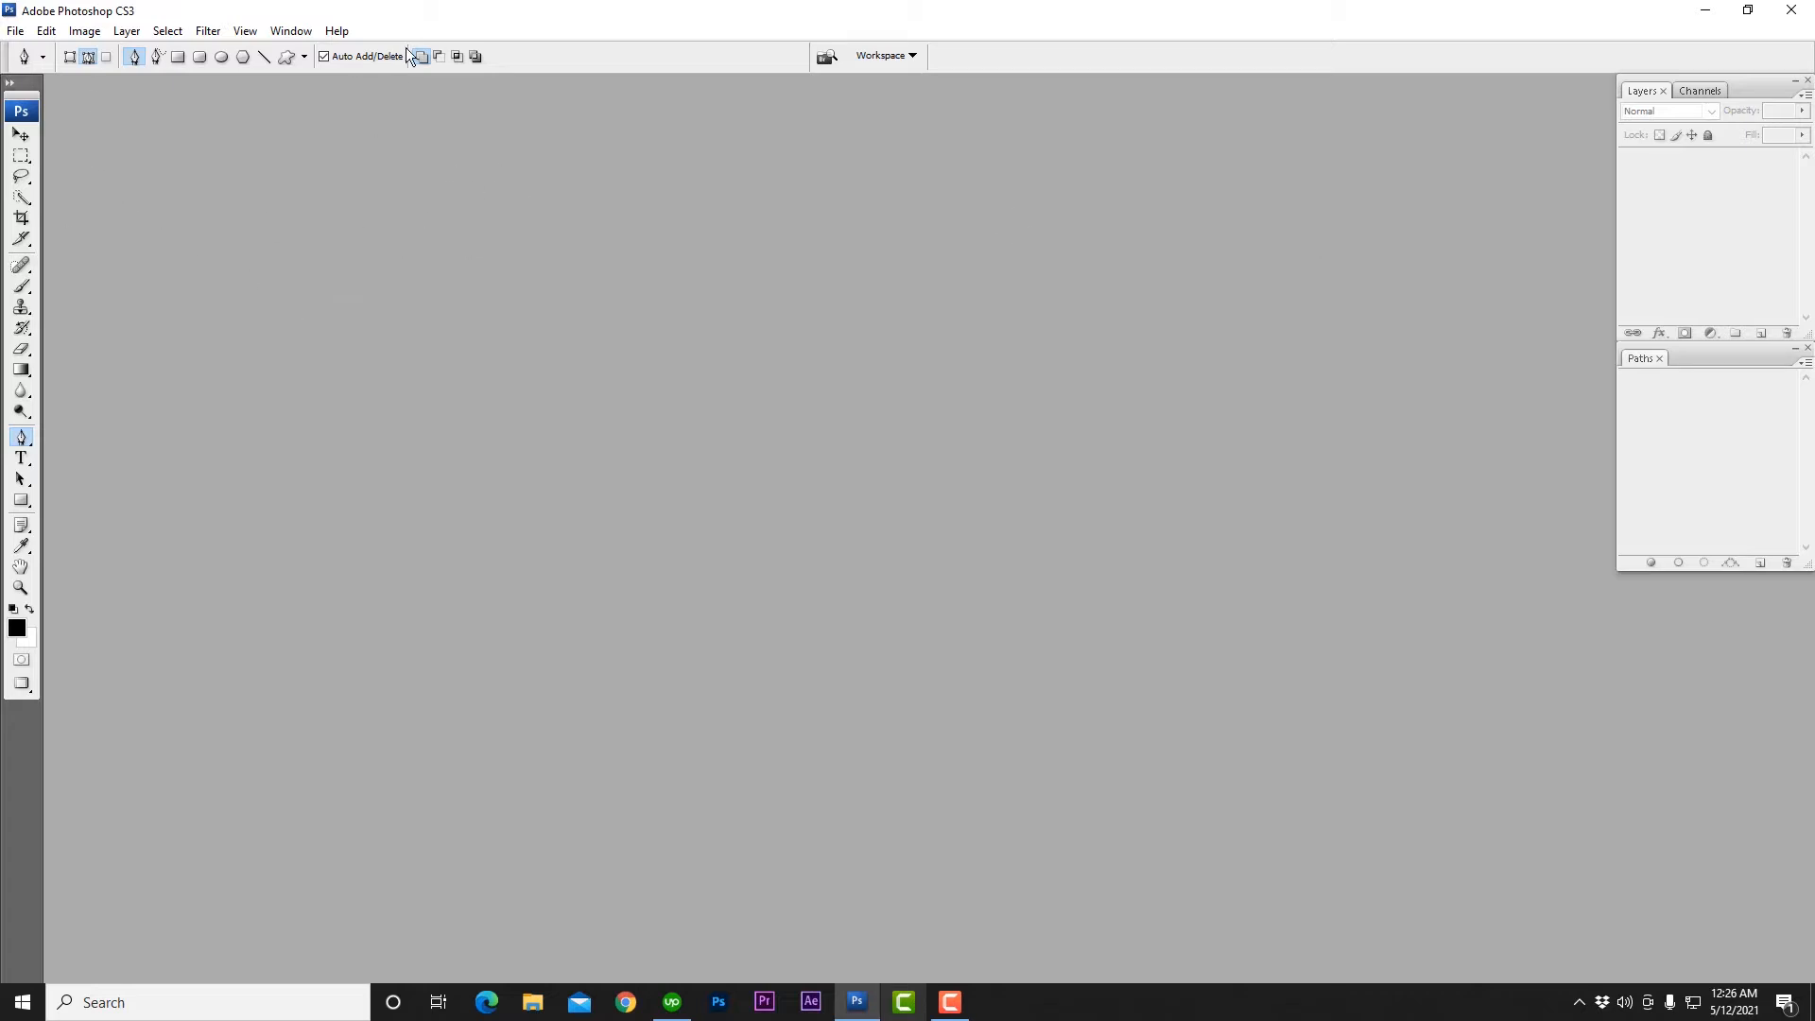
left_click(17, 31)
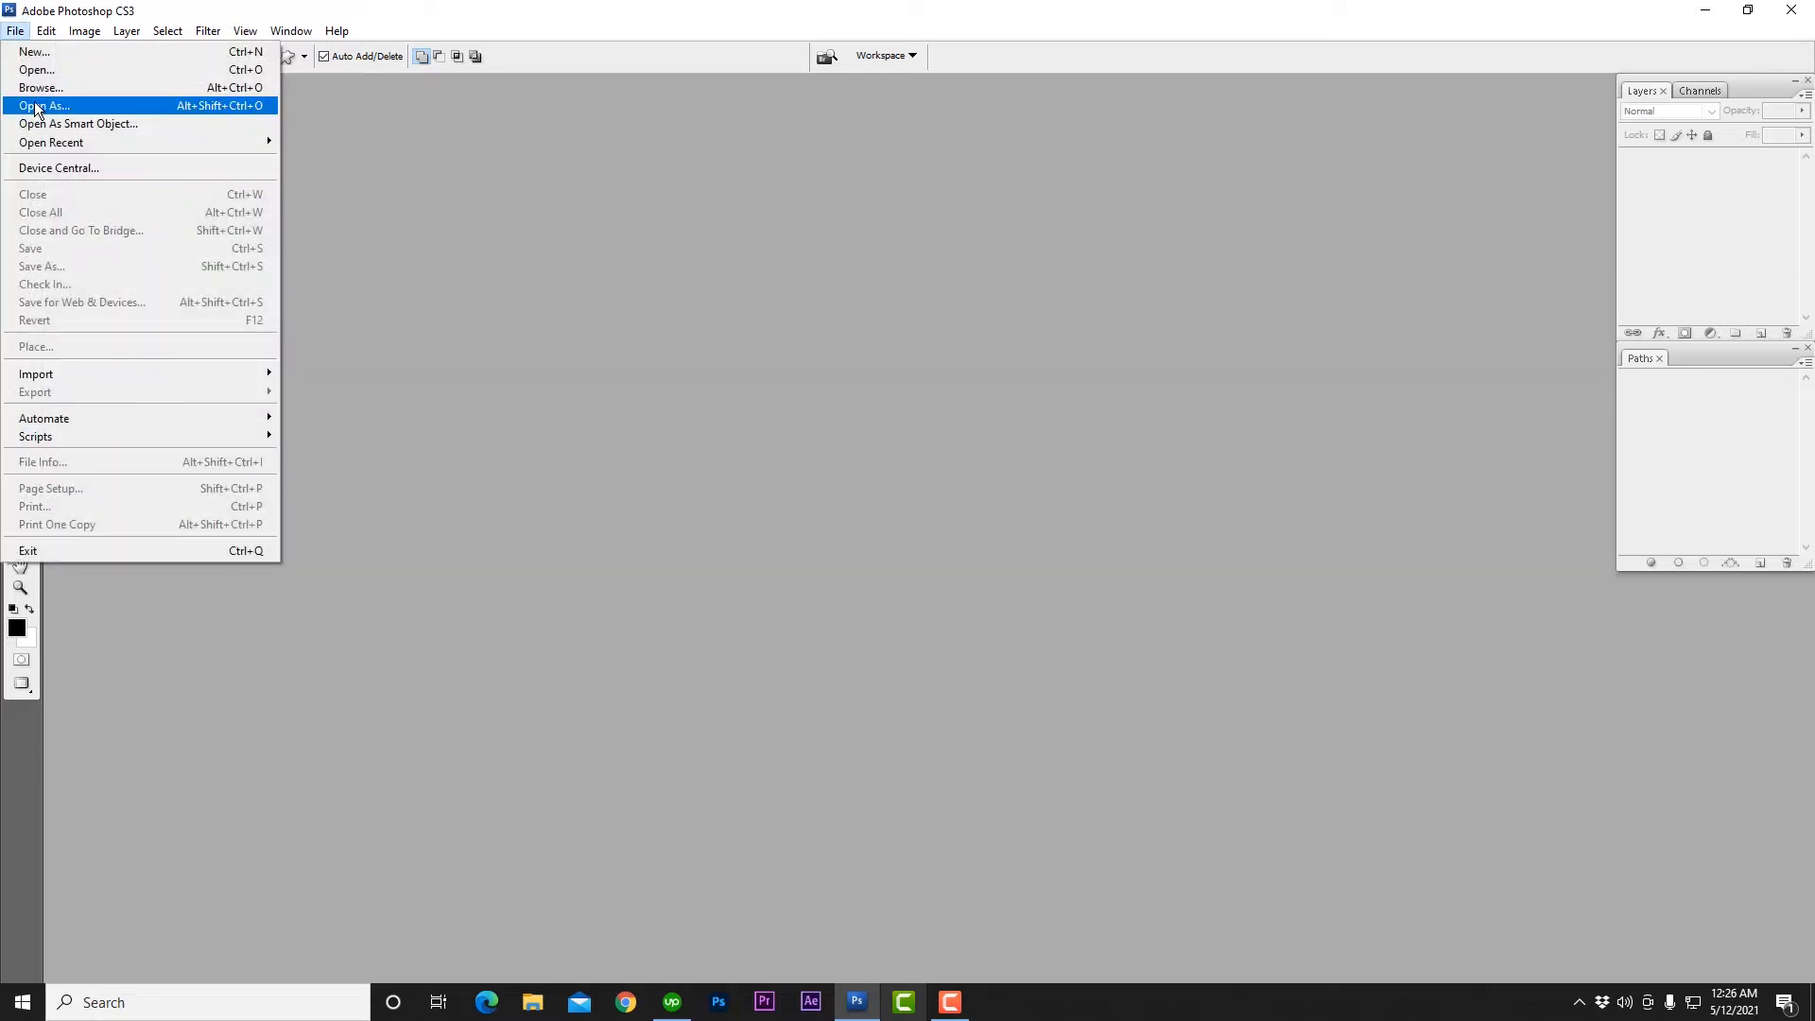
left_click(78, 77)
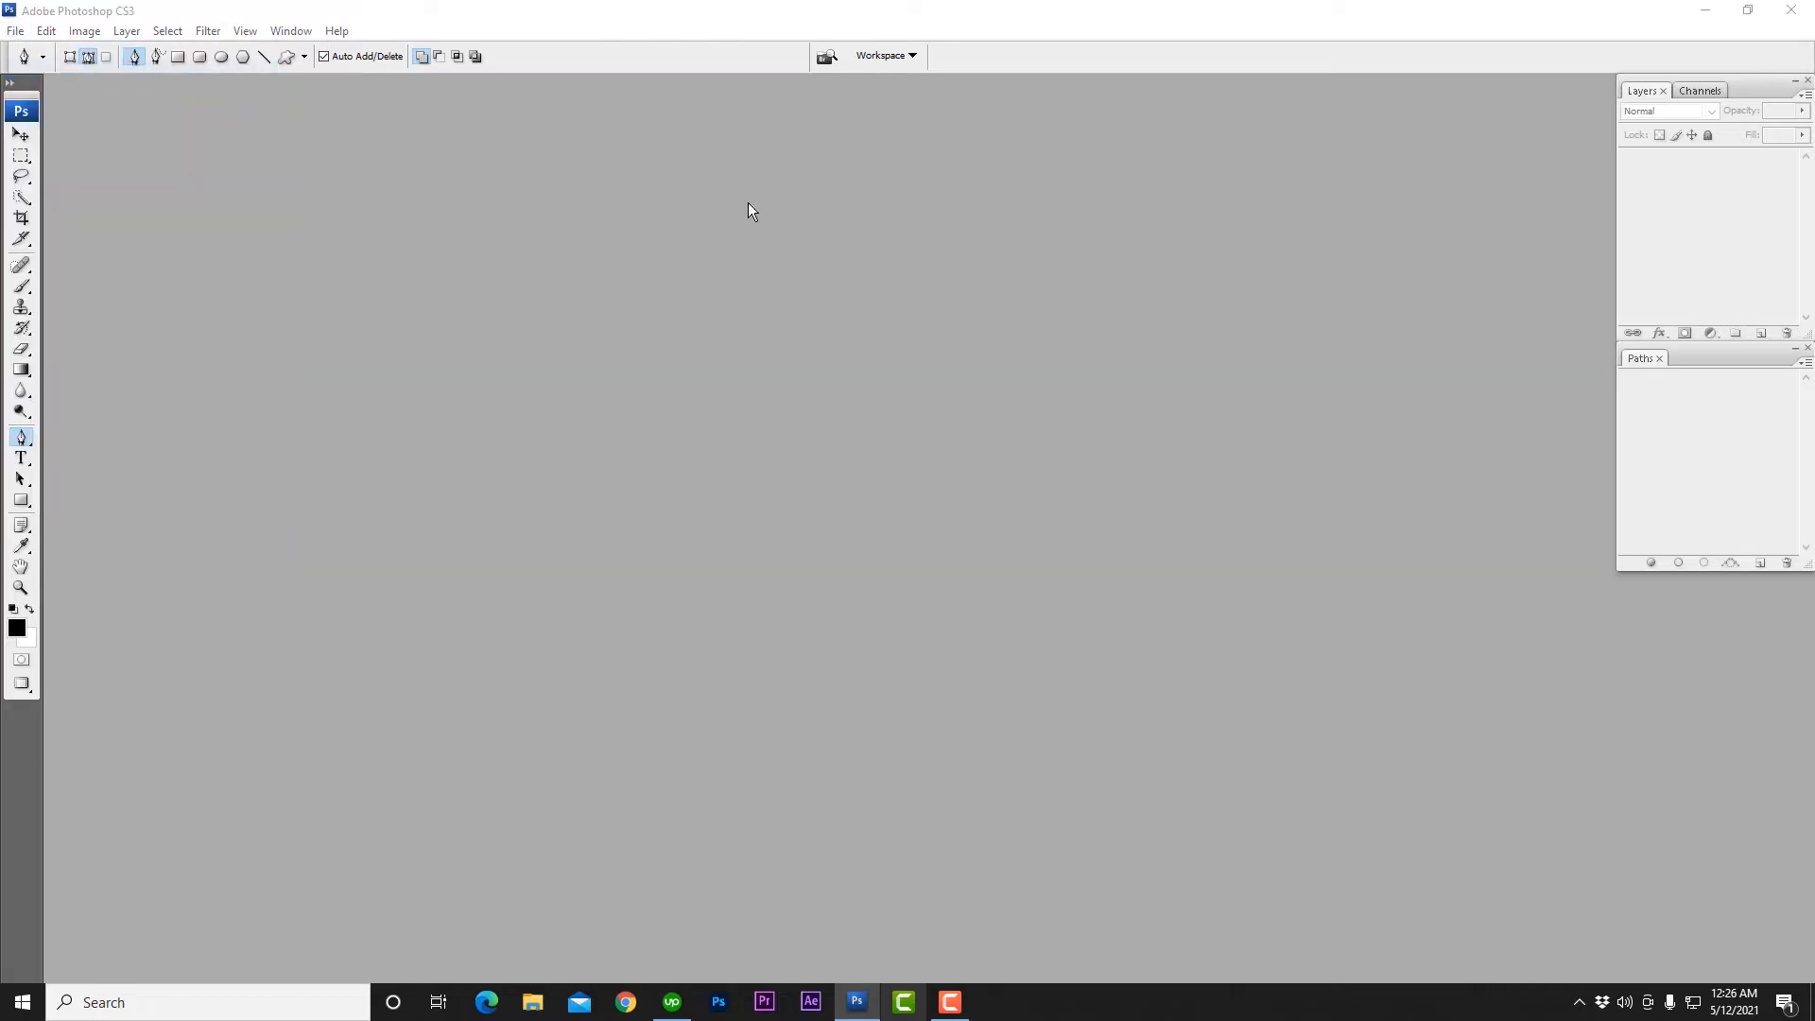
left_click(662, 440)
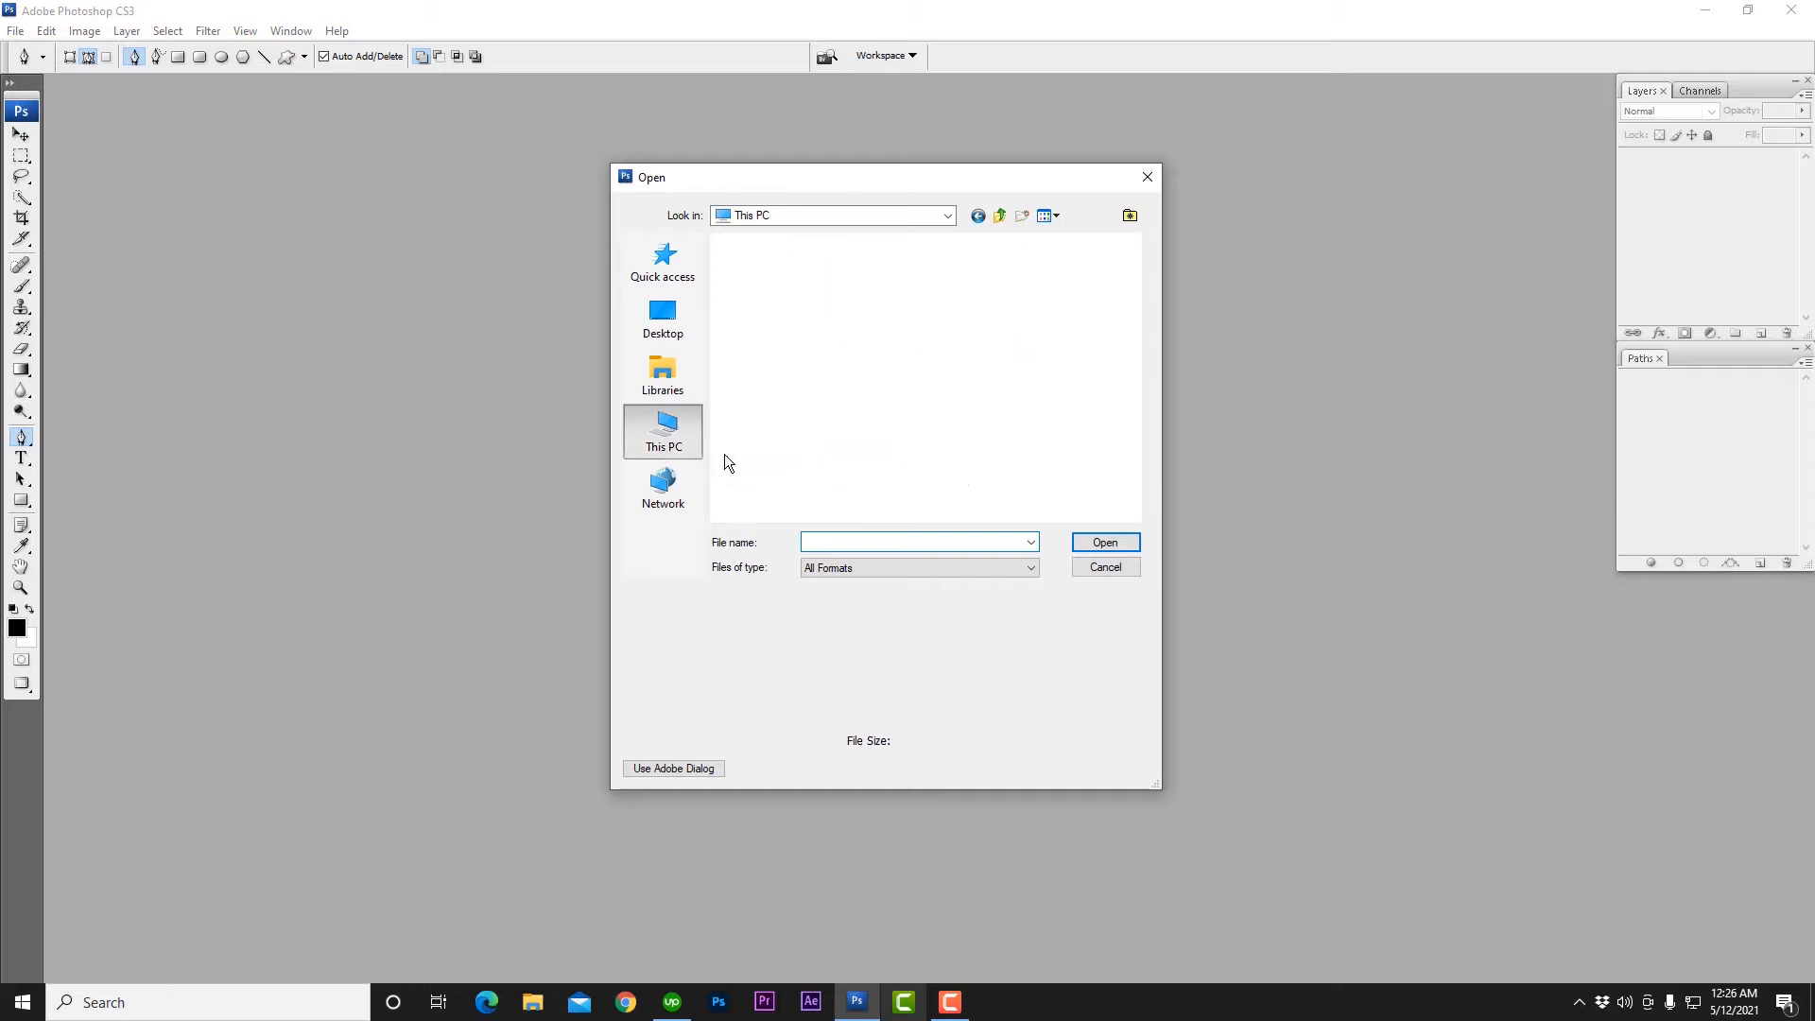
left_click_drag(1136, 407, 1143, 446)
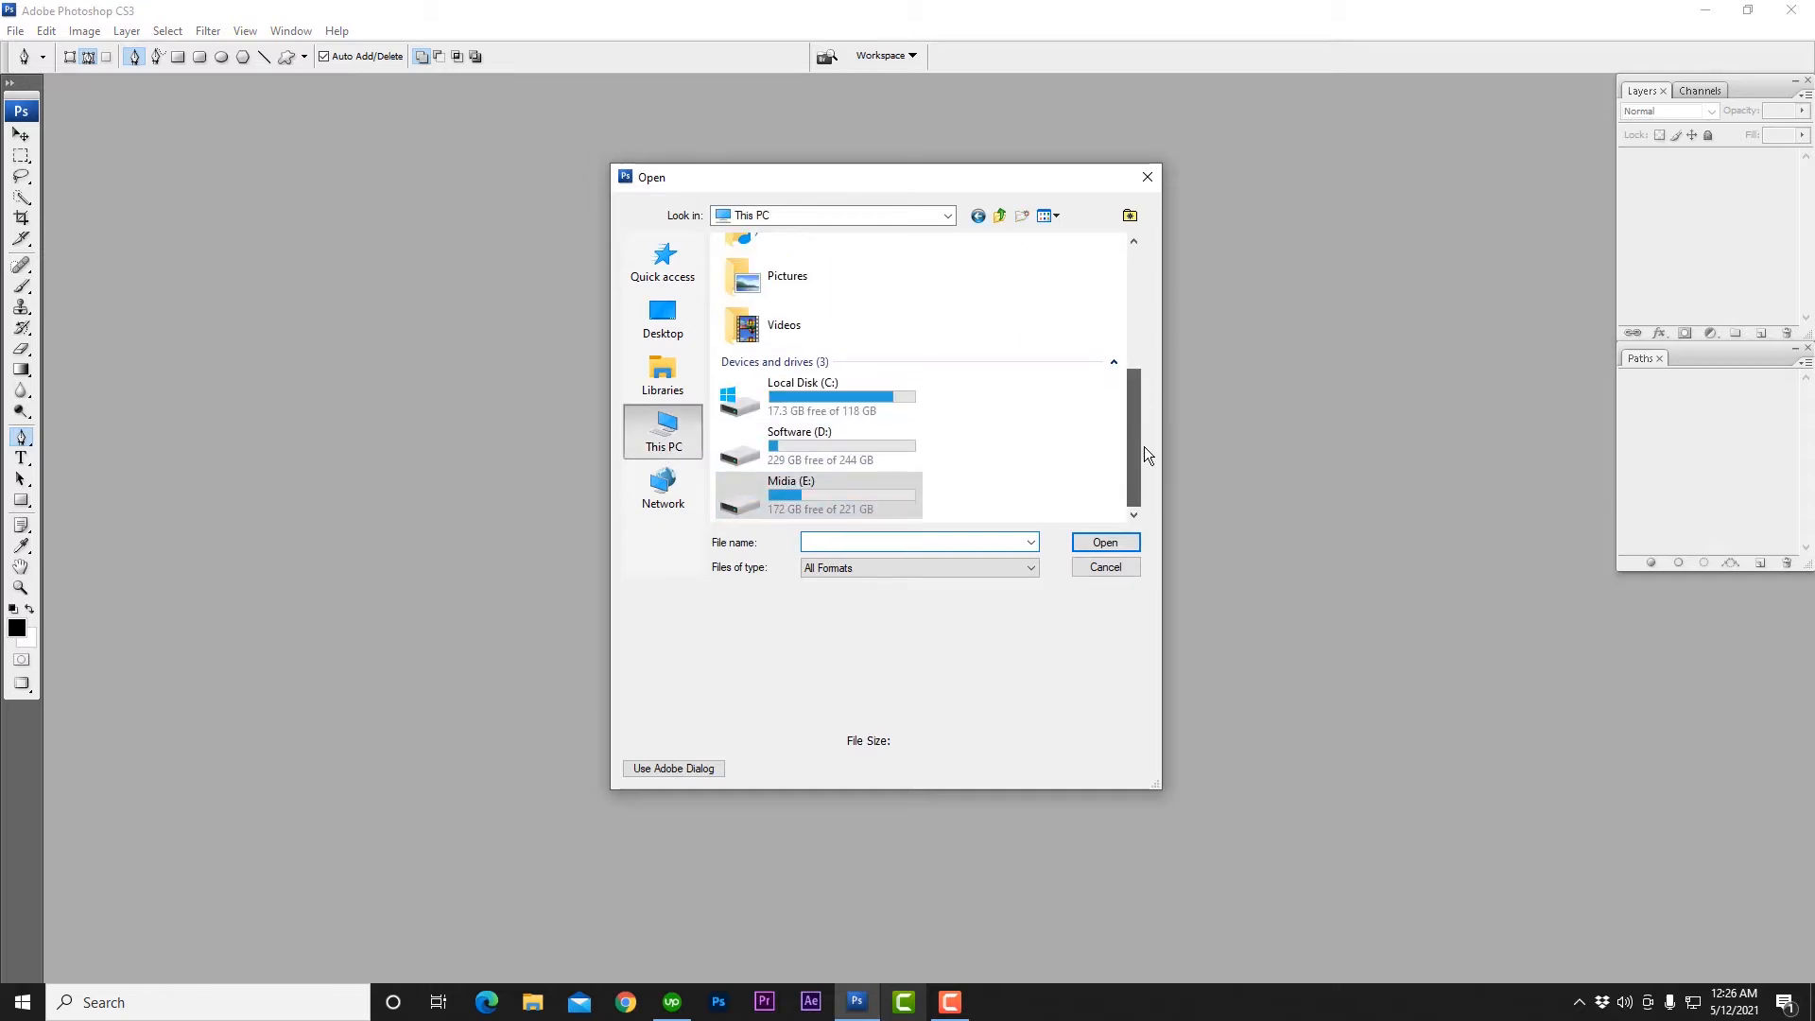
double_click(865, 491)
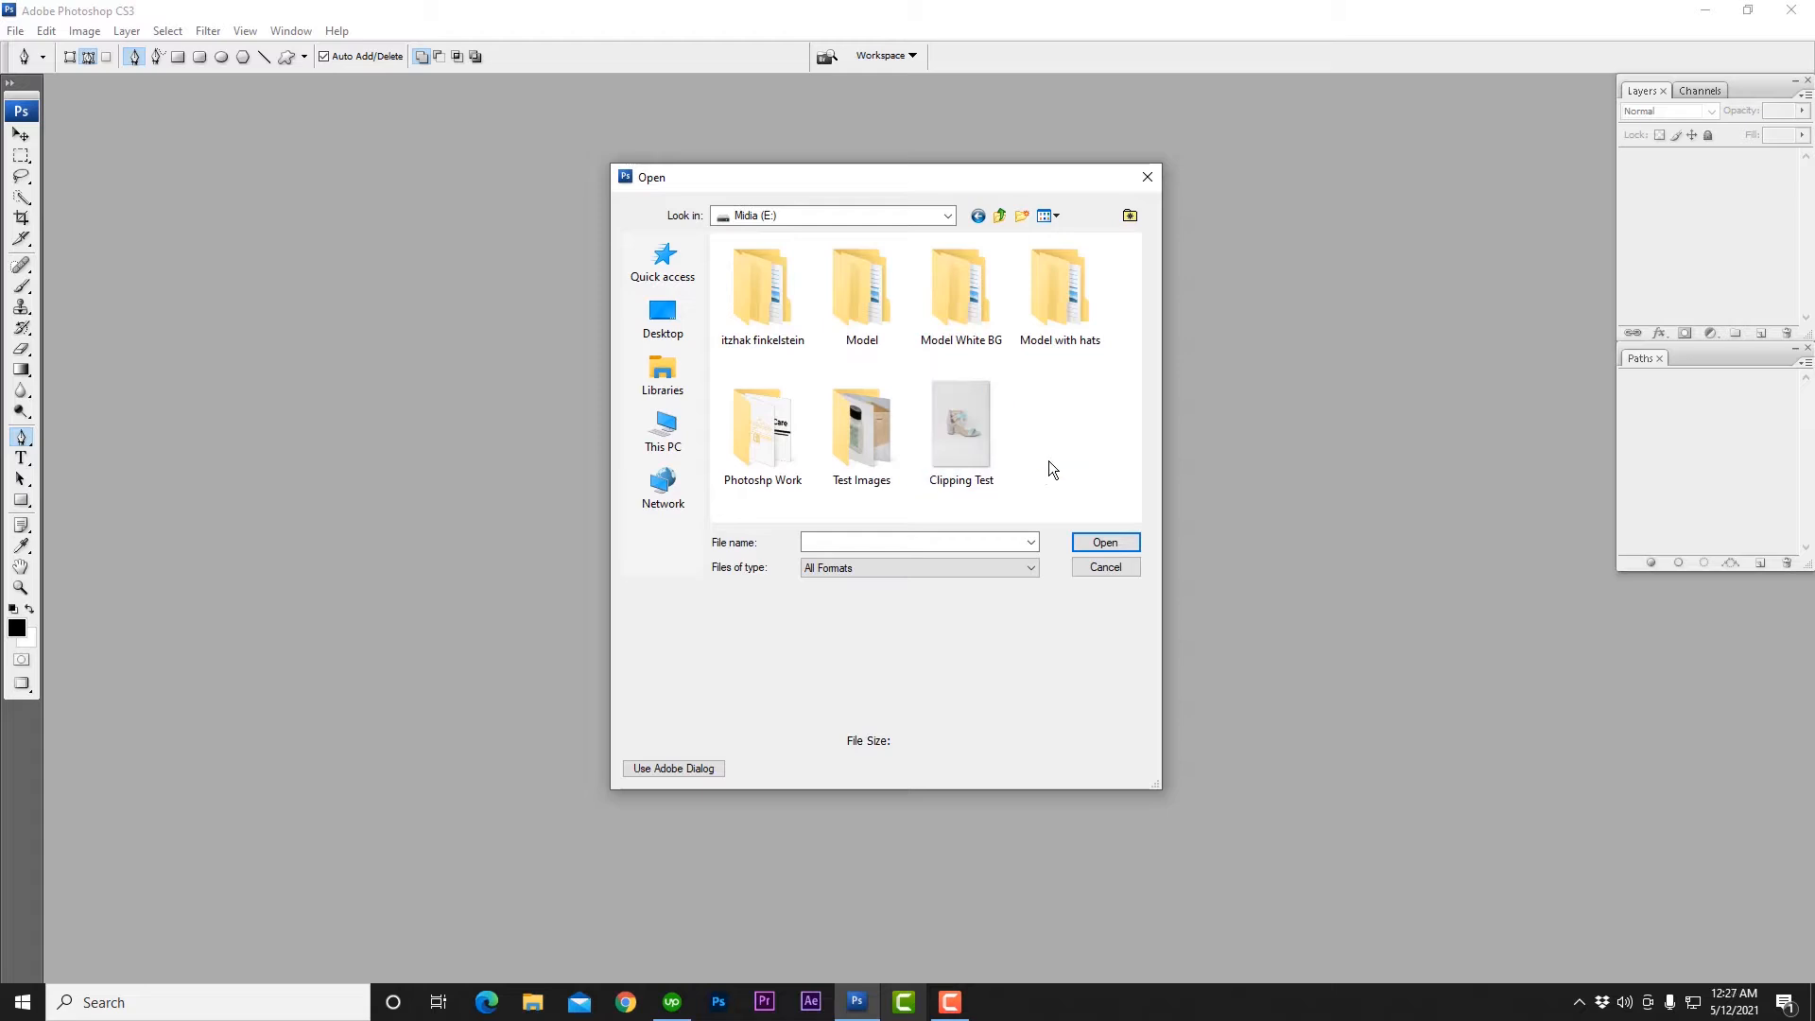
double_click(859, 437)
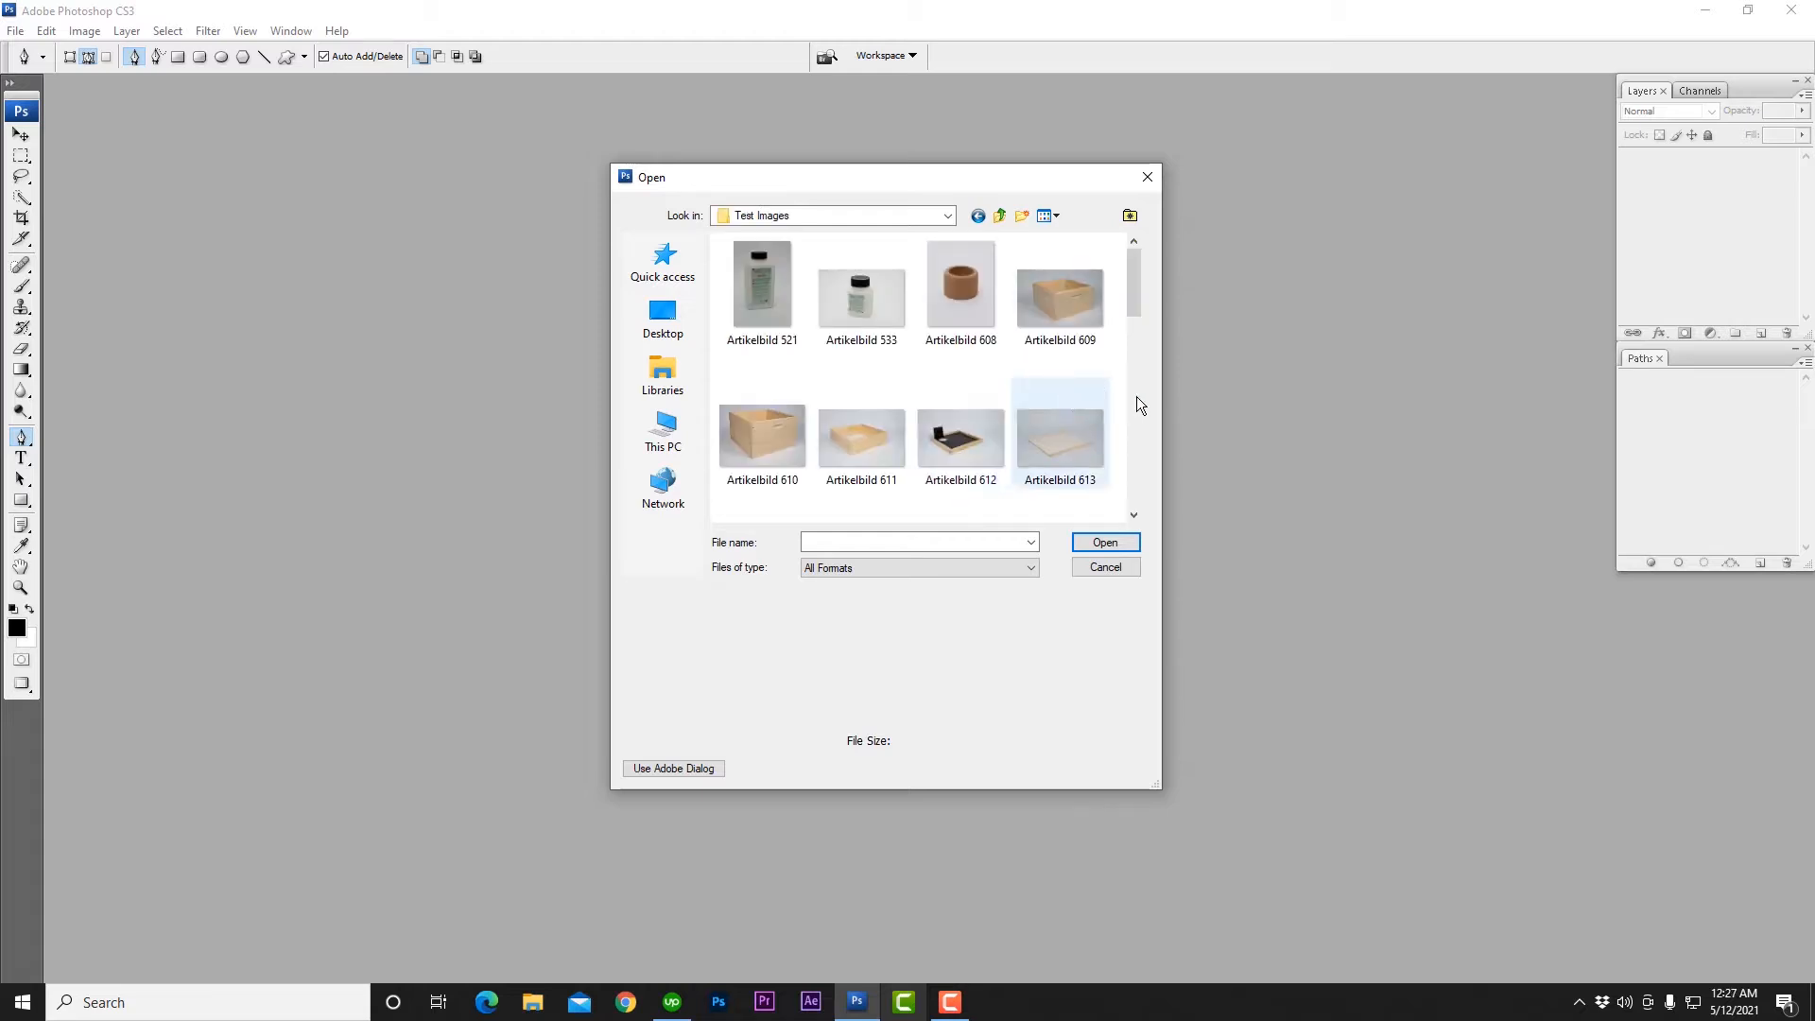
left_click_drag(1160, 383, 1562, 393)
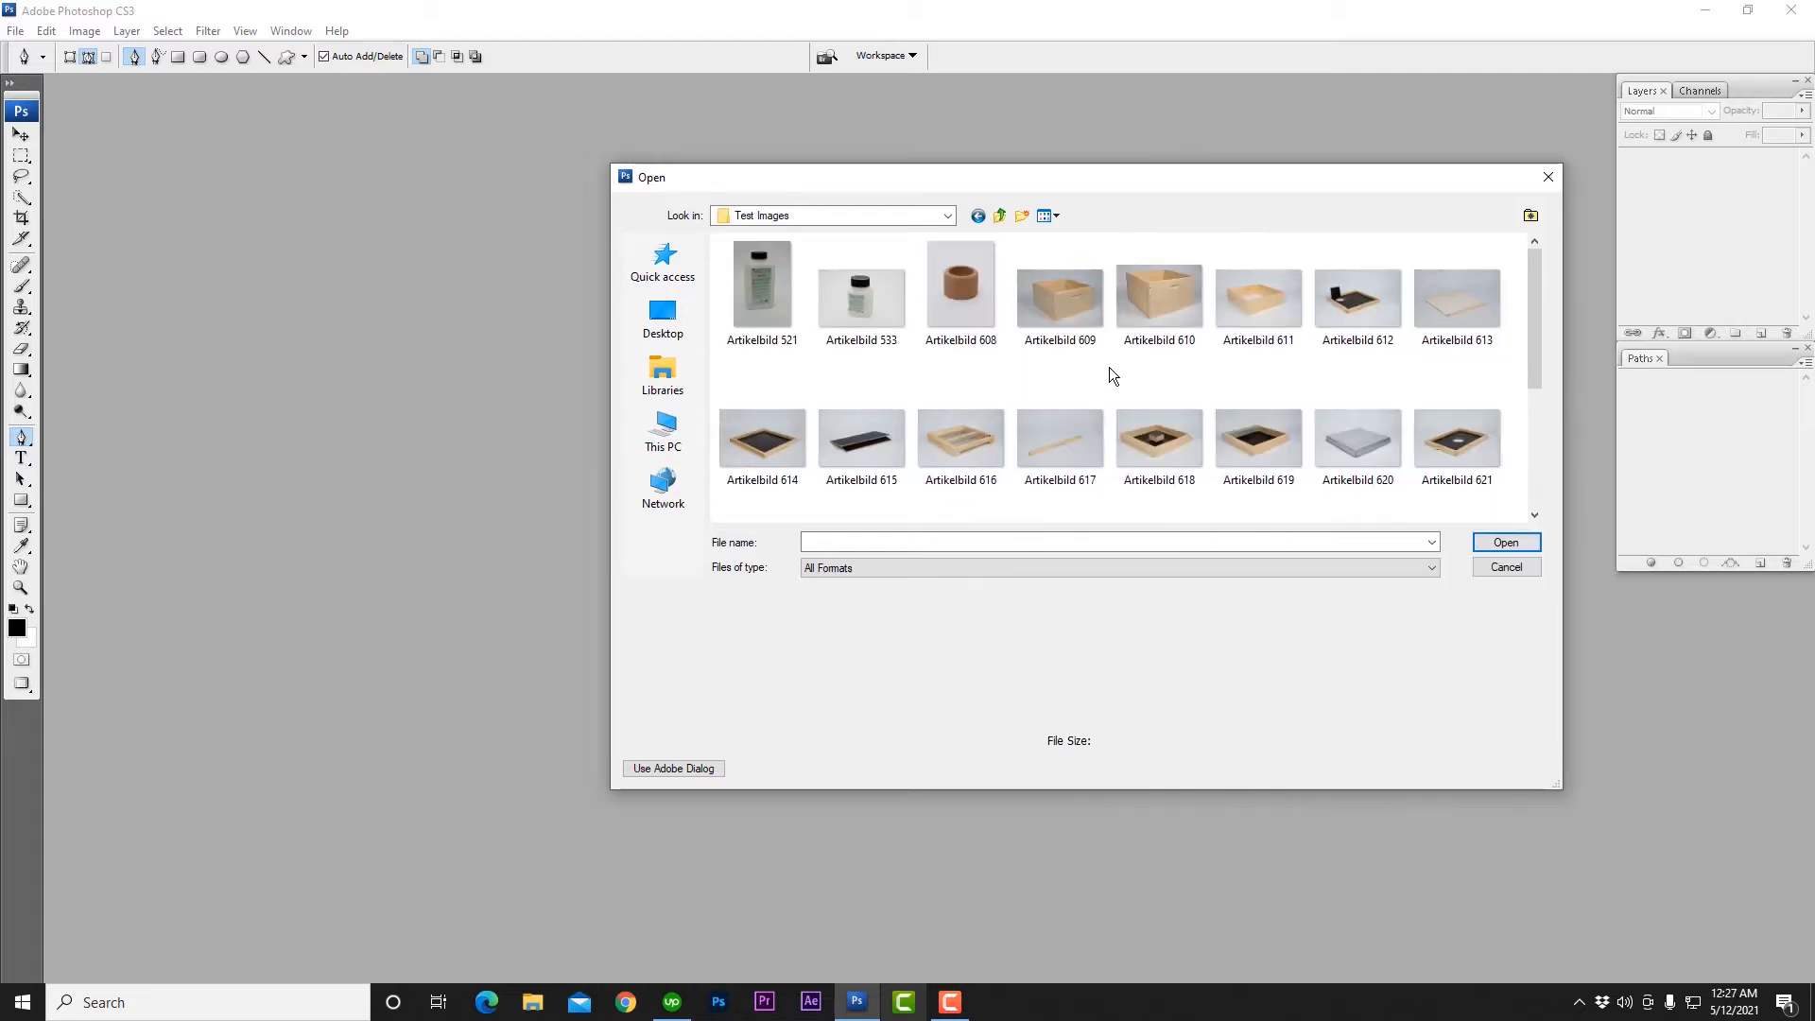
left_click(773, 297)
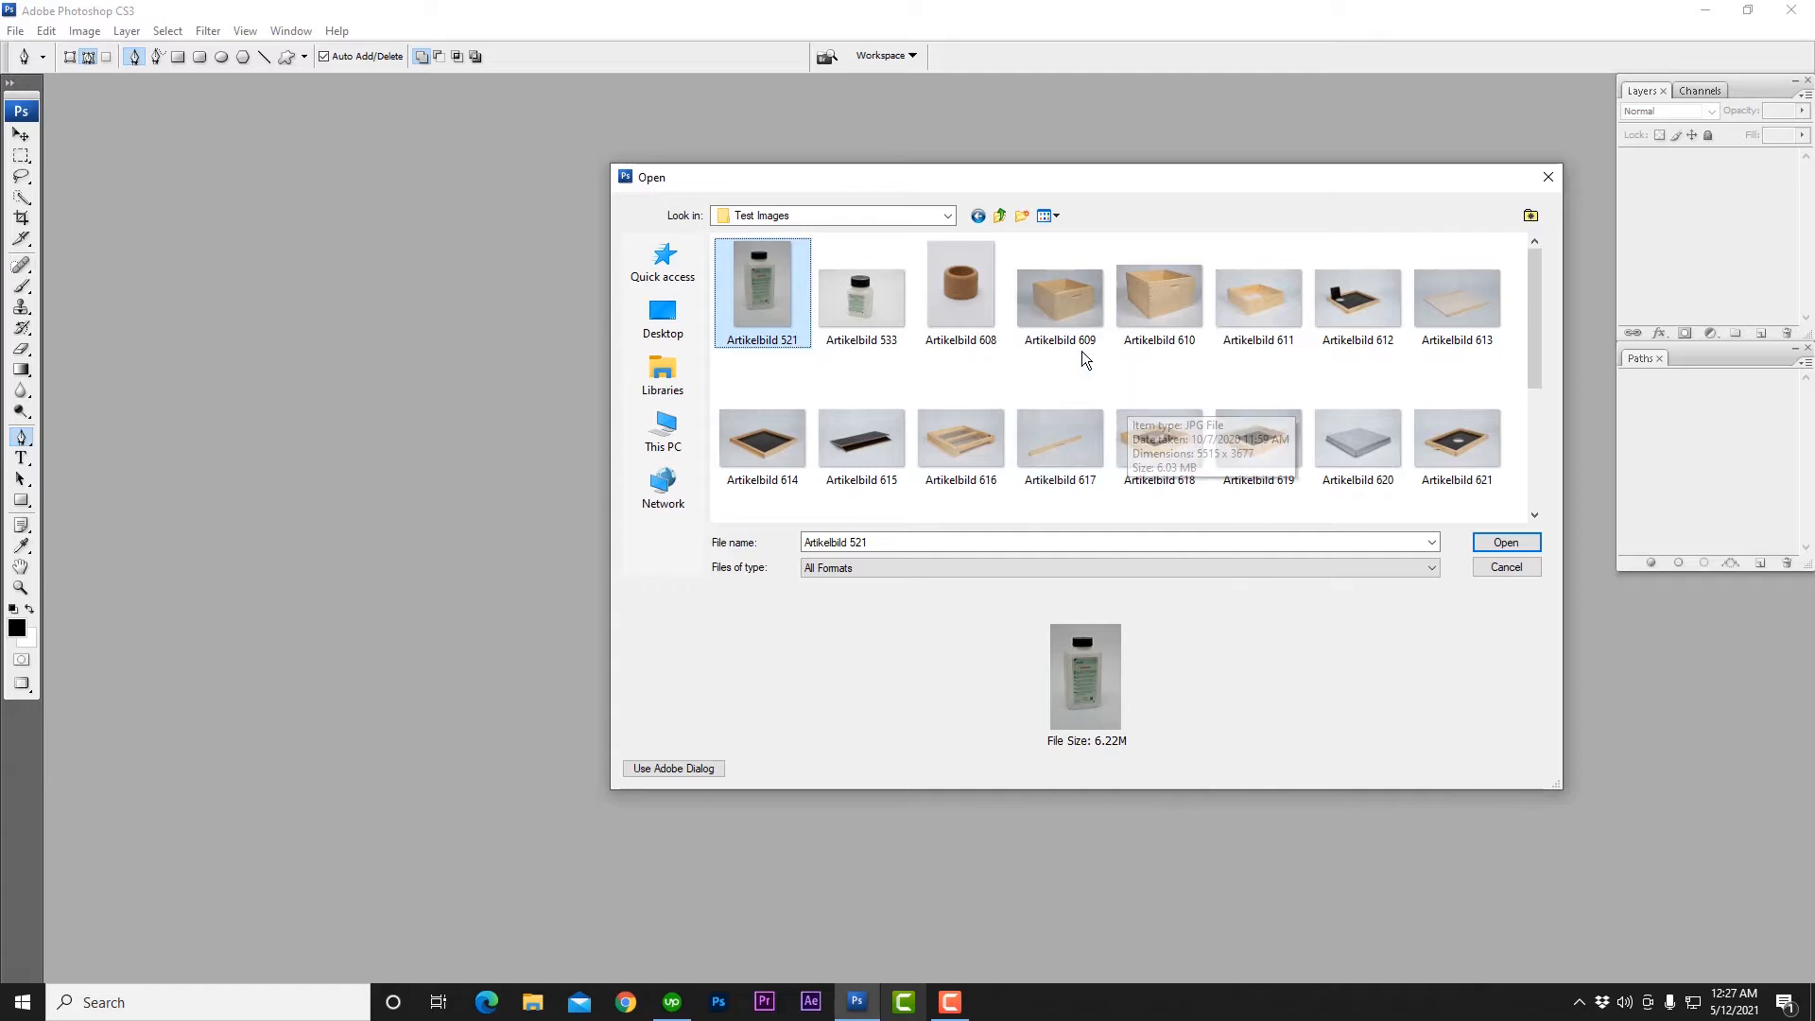
left_click(1172, 302, "ctrl")
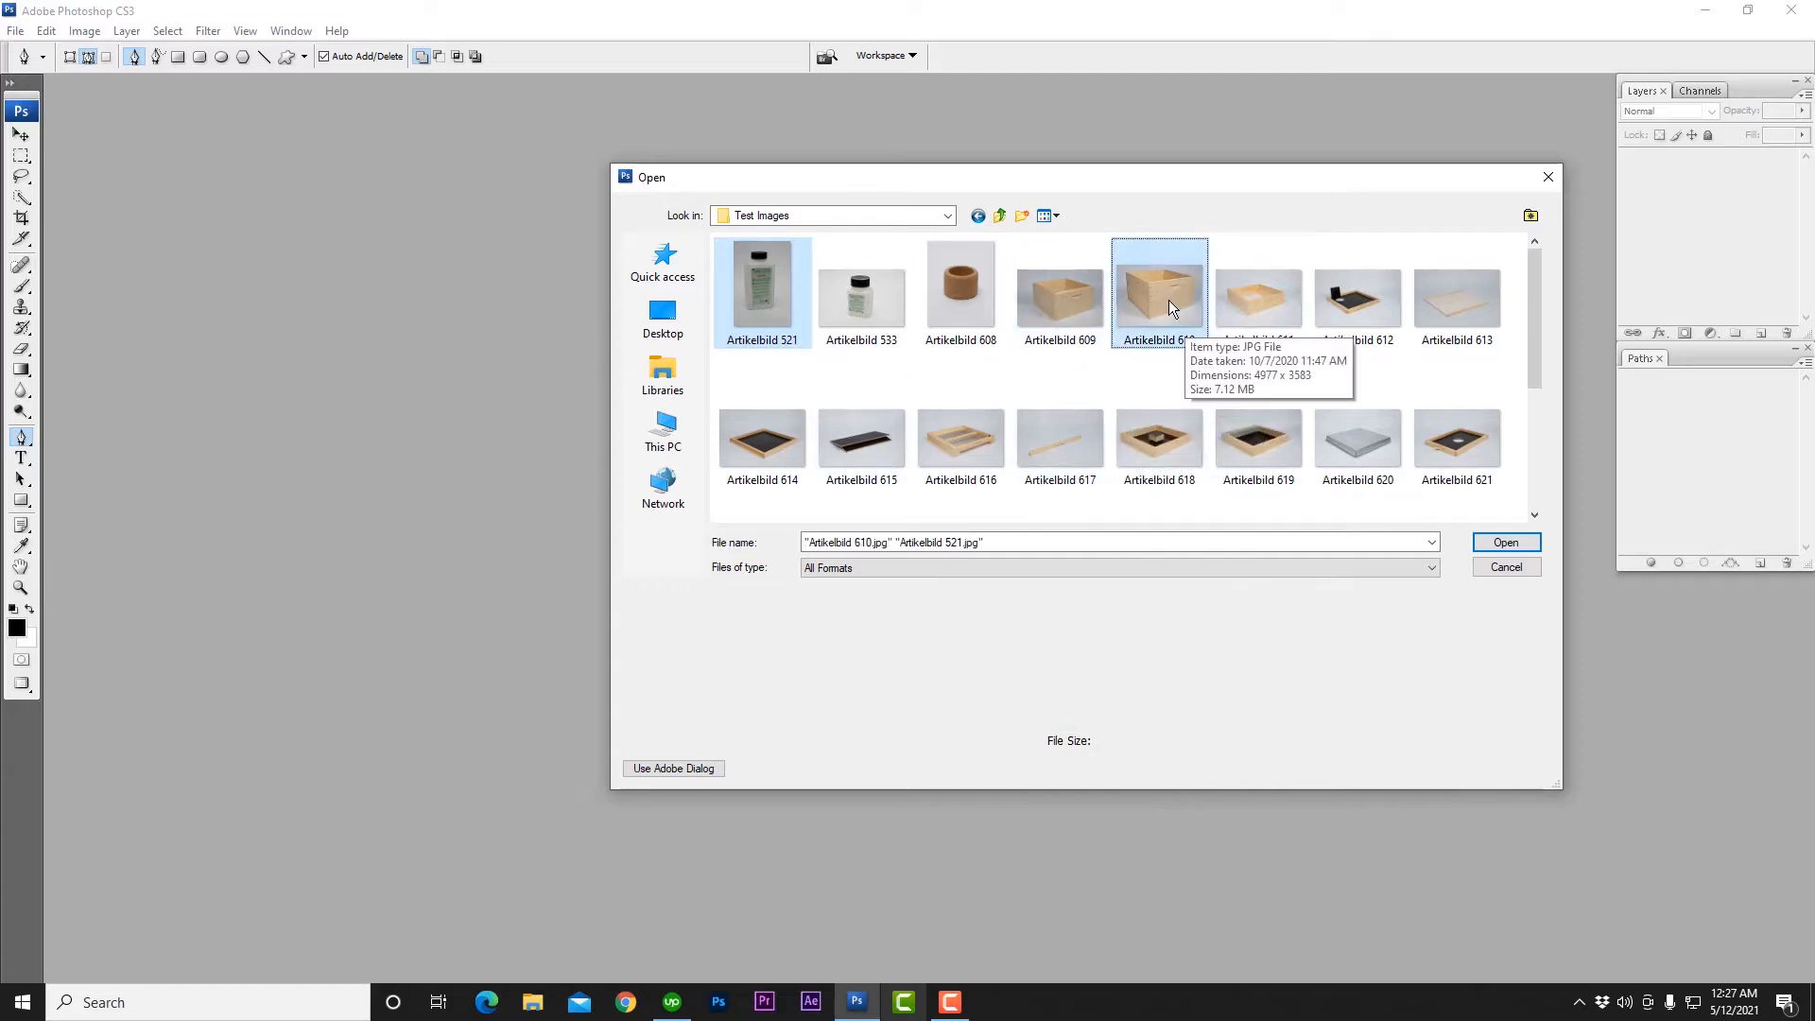
left_click(1503, 542)
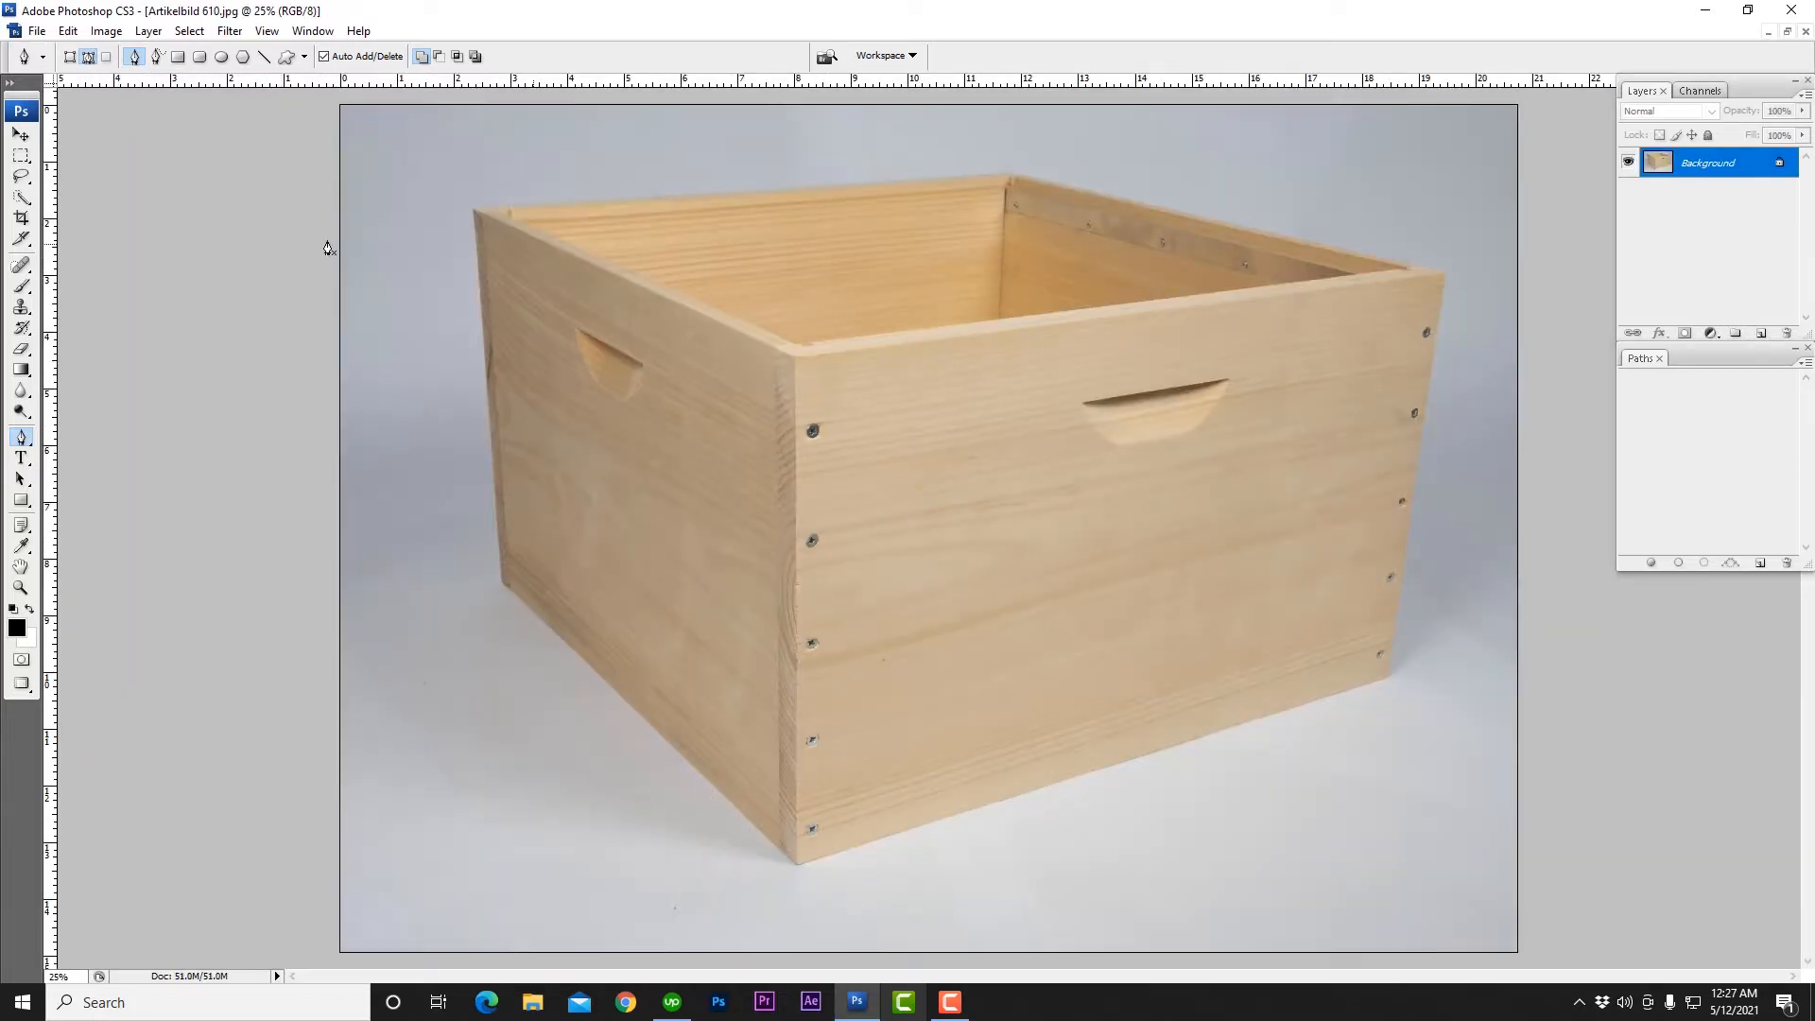
Step: Close both open images, Artikelbild 610 and Artikelbild 521
left_click(37, 30)
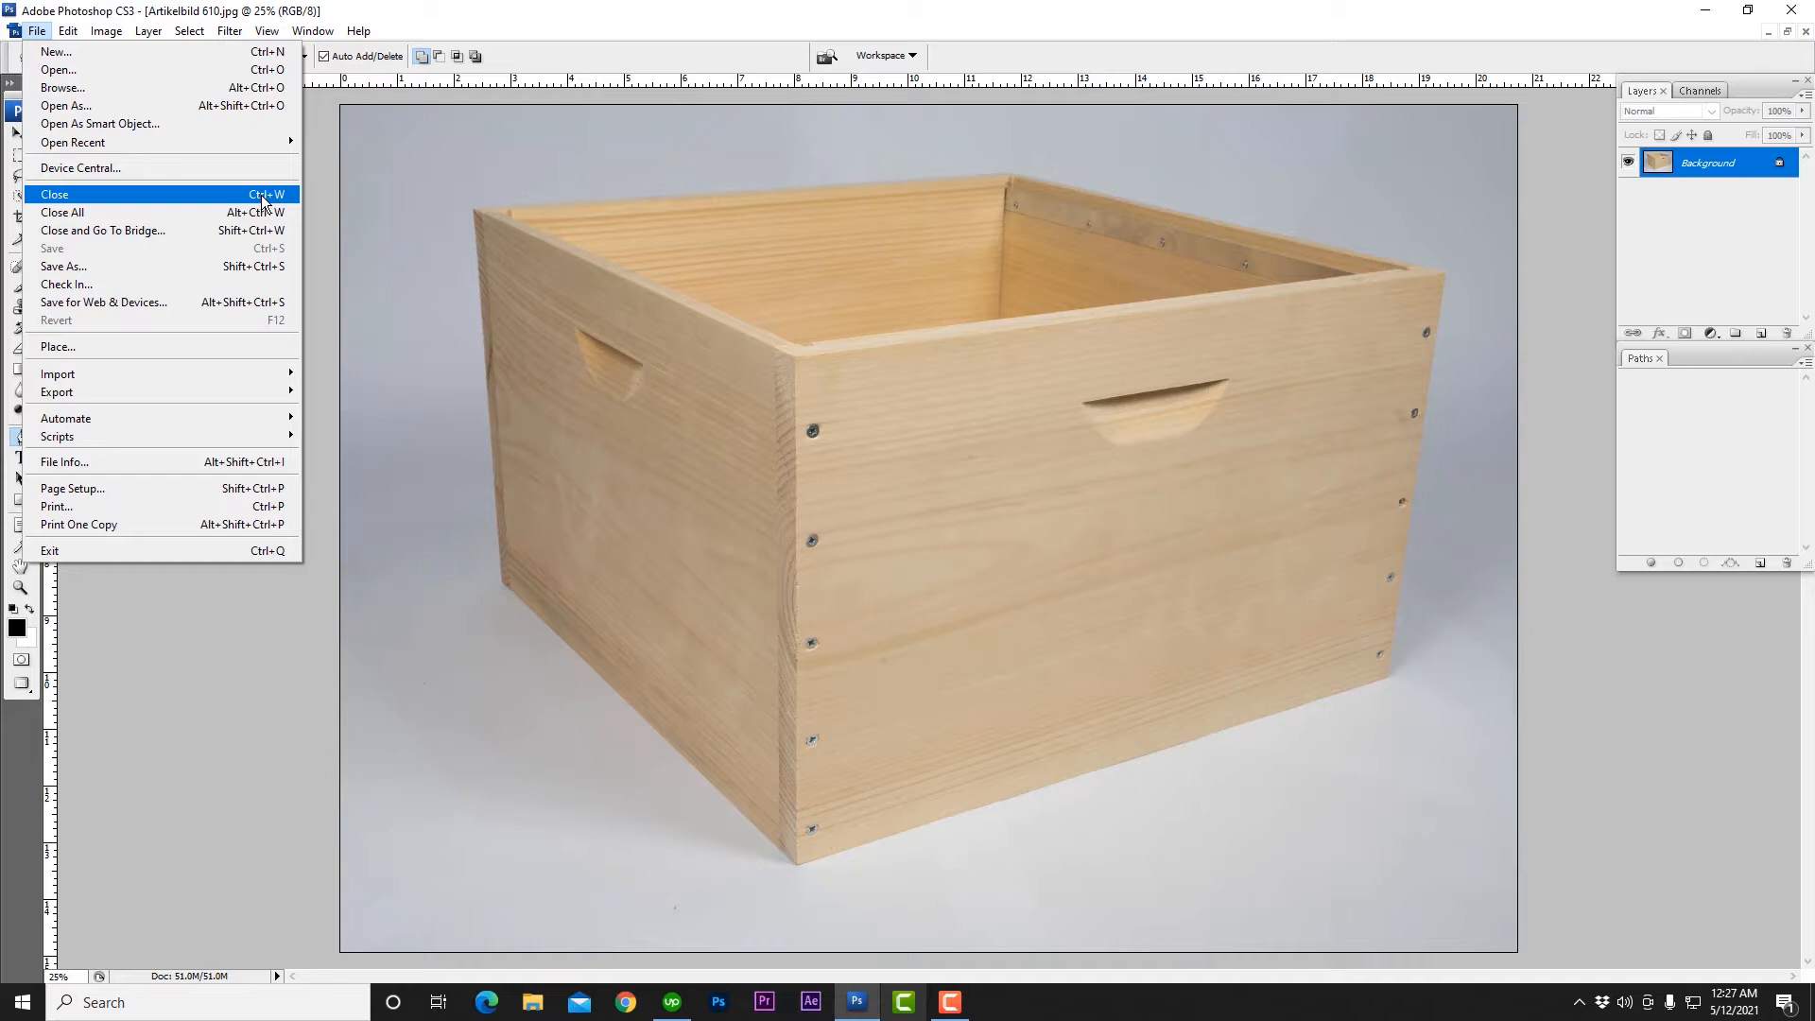
left_click(156, 201)
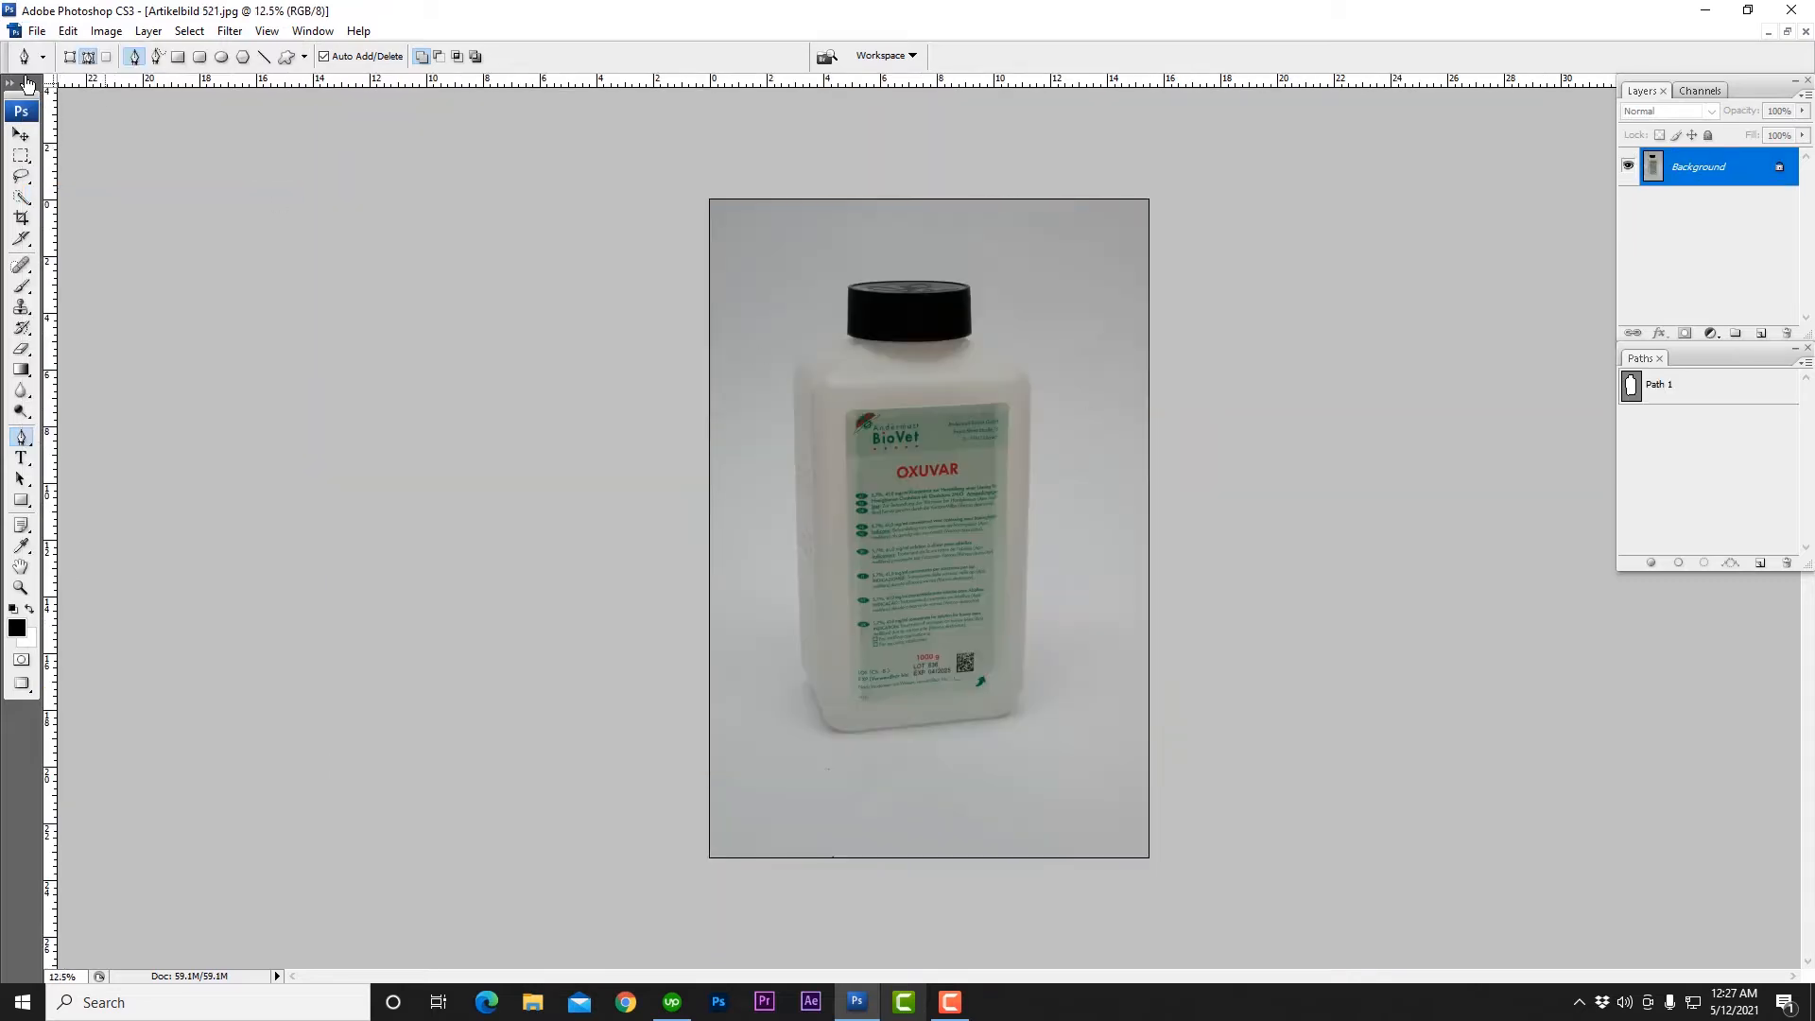
left_click(37, 31)
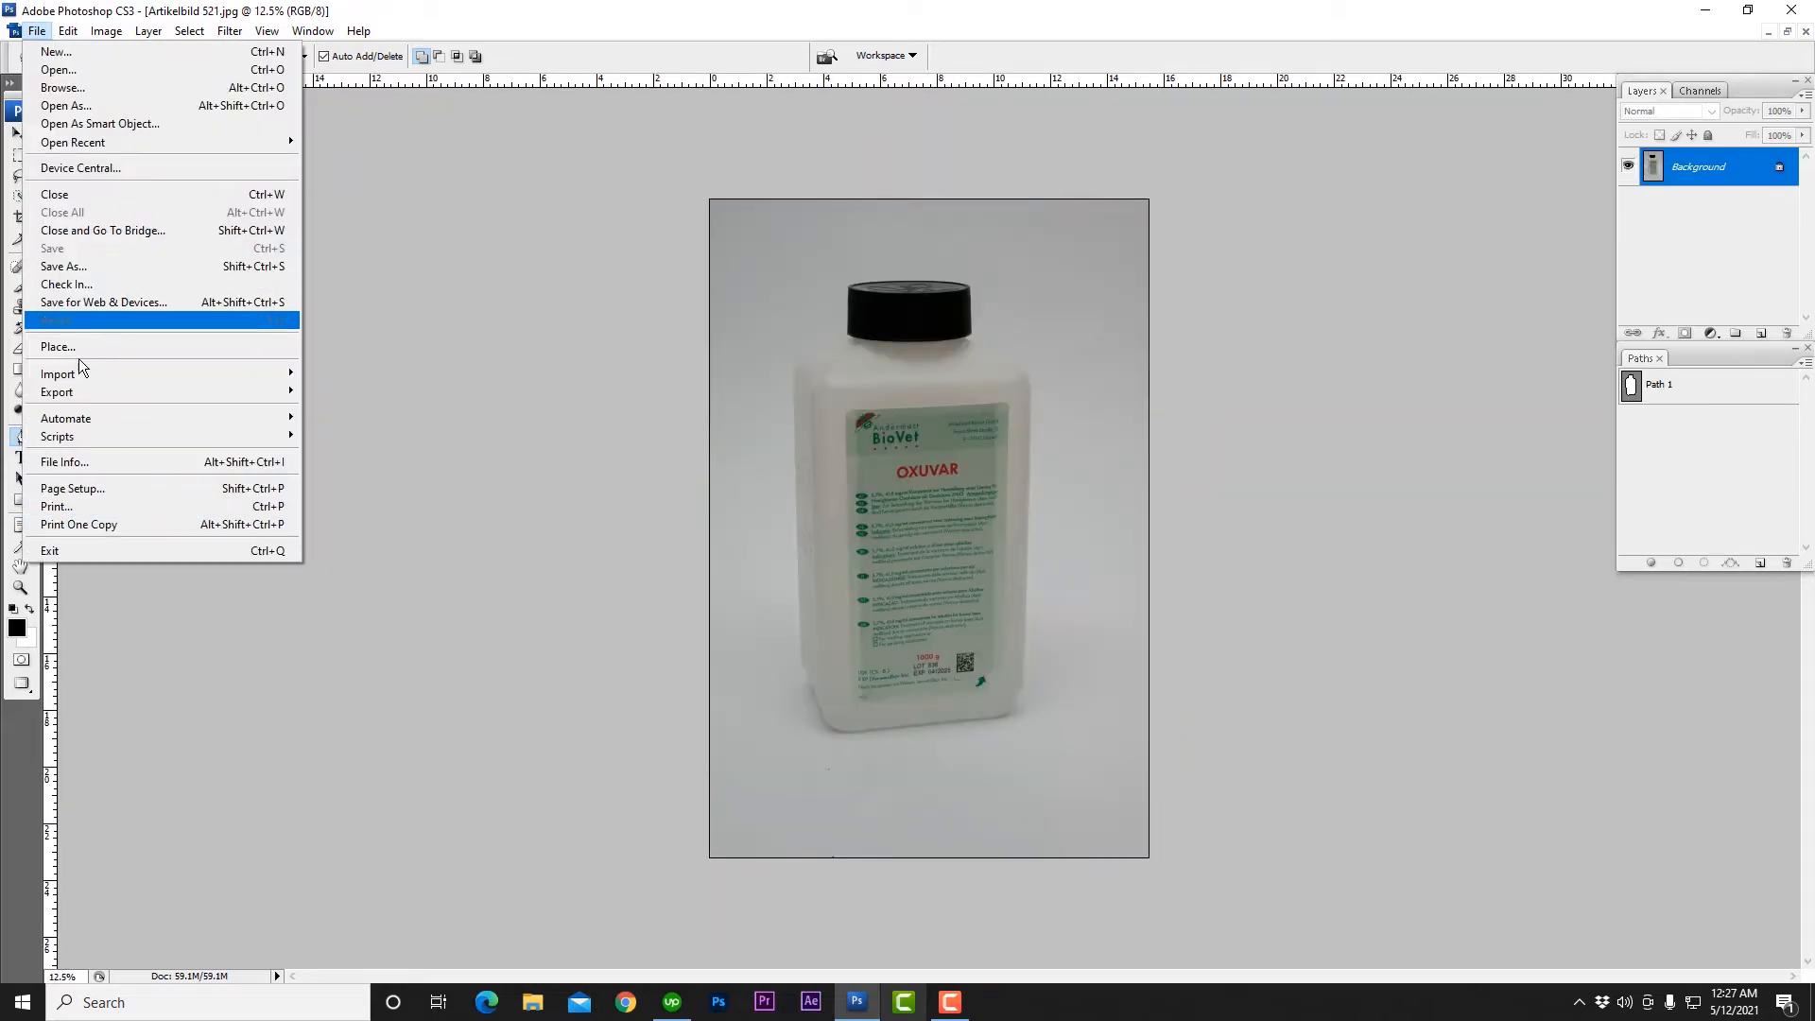
left_click(81, 193)
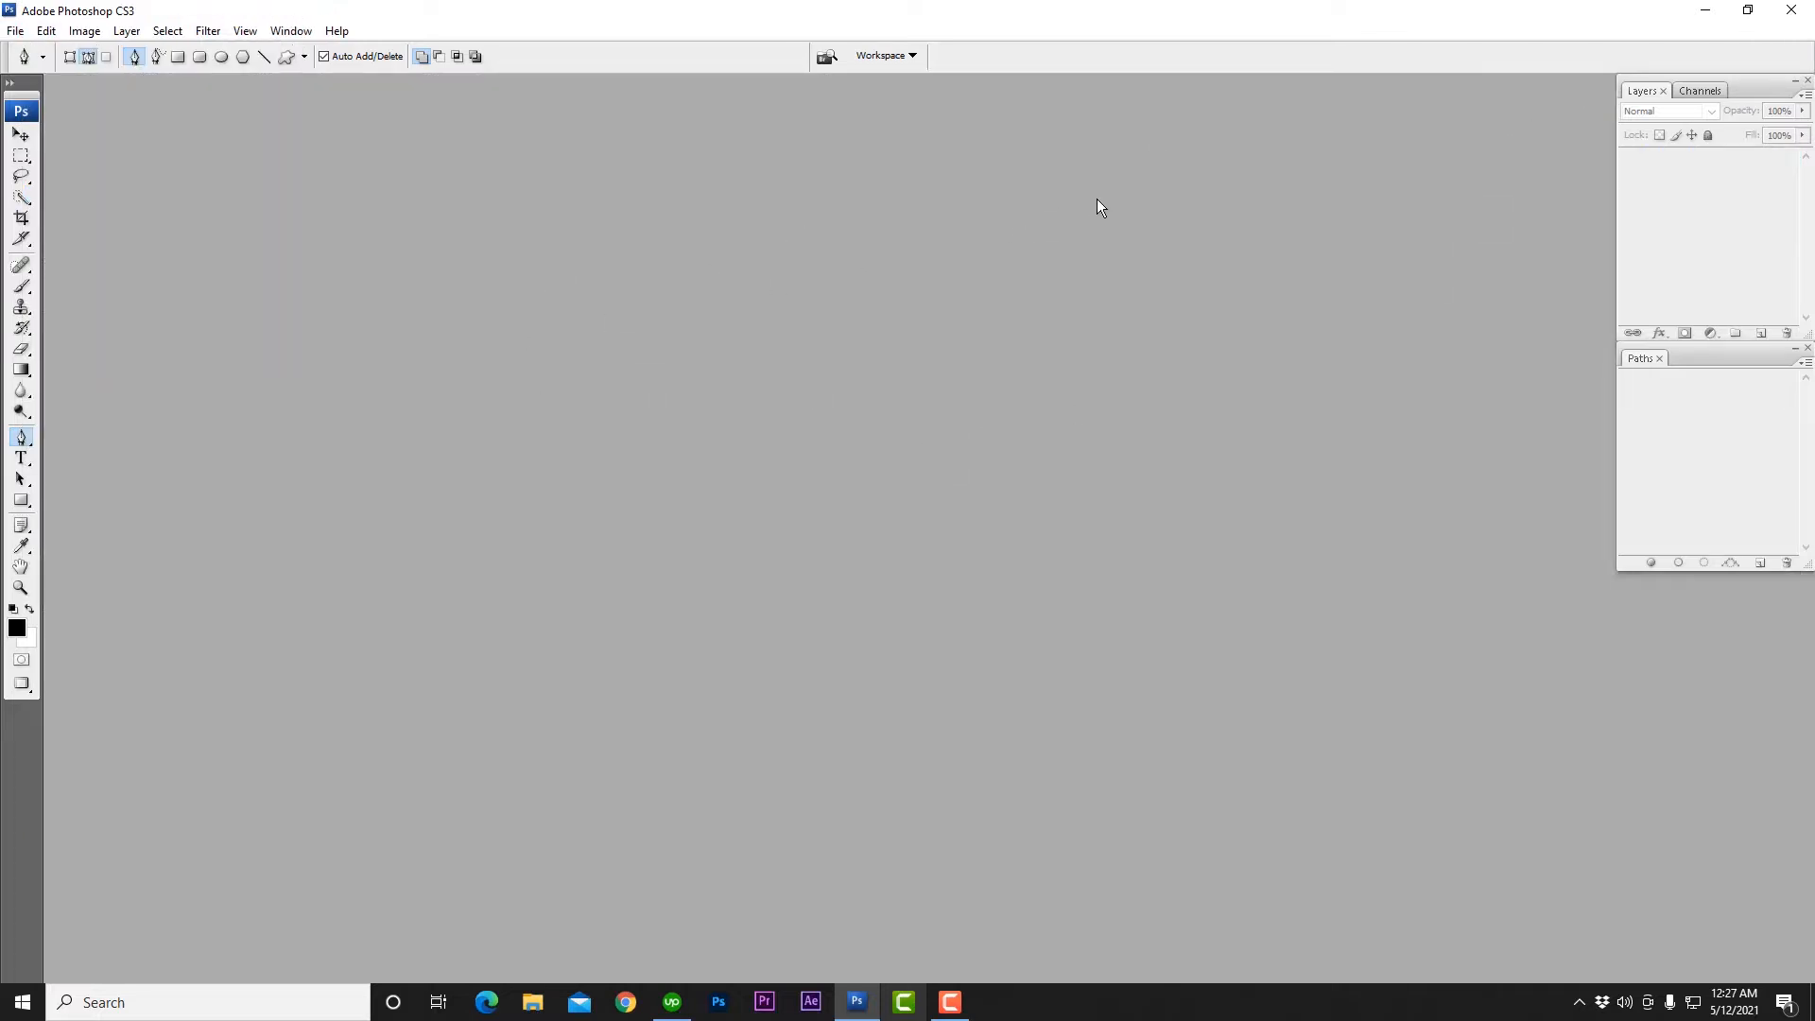
Step: Minimize Photoshop and open the Test Images folder on the Midia (E:) drive in File Explorer
left_click(1707, 13)
right_click(699, 215)
left_click(769, 267)
double_click(54, 128)
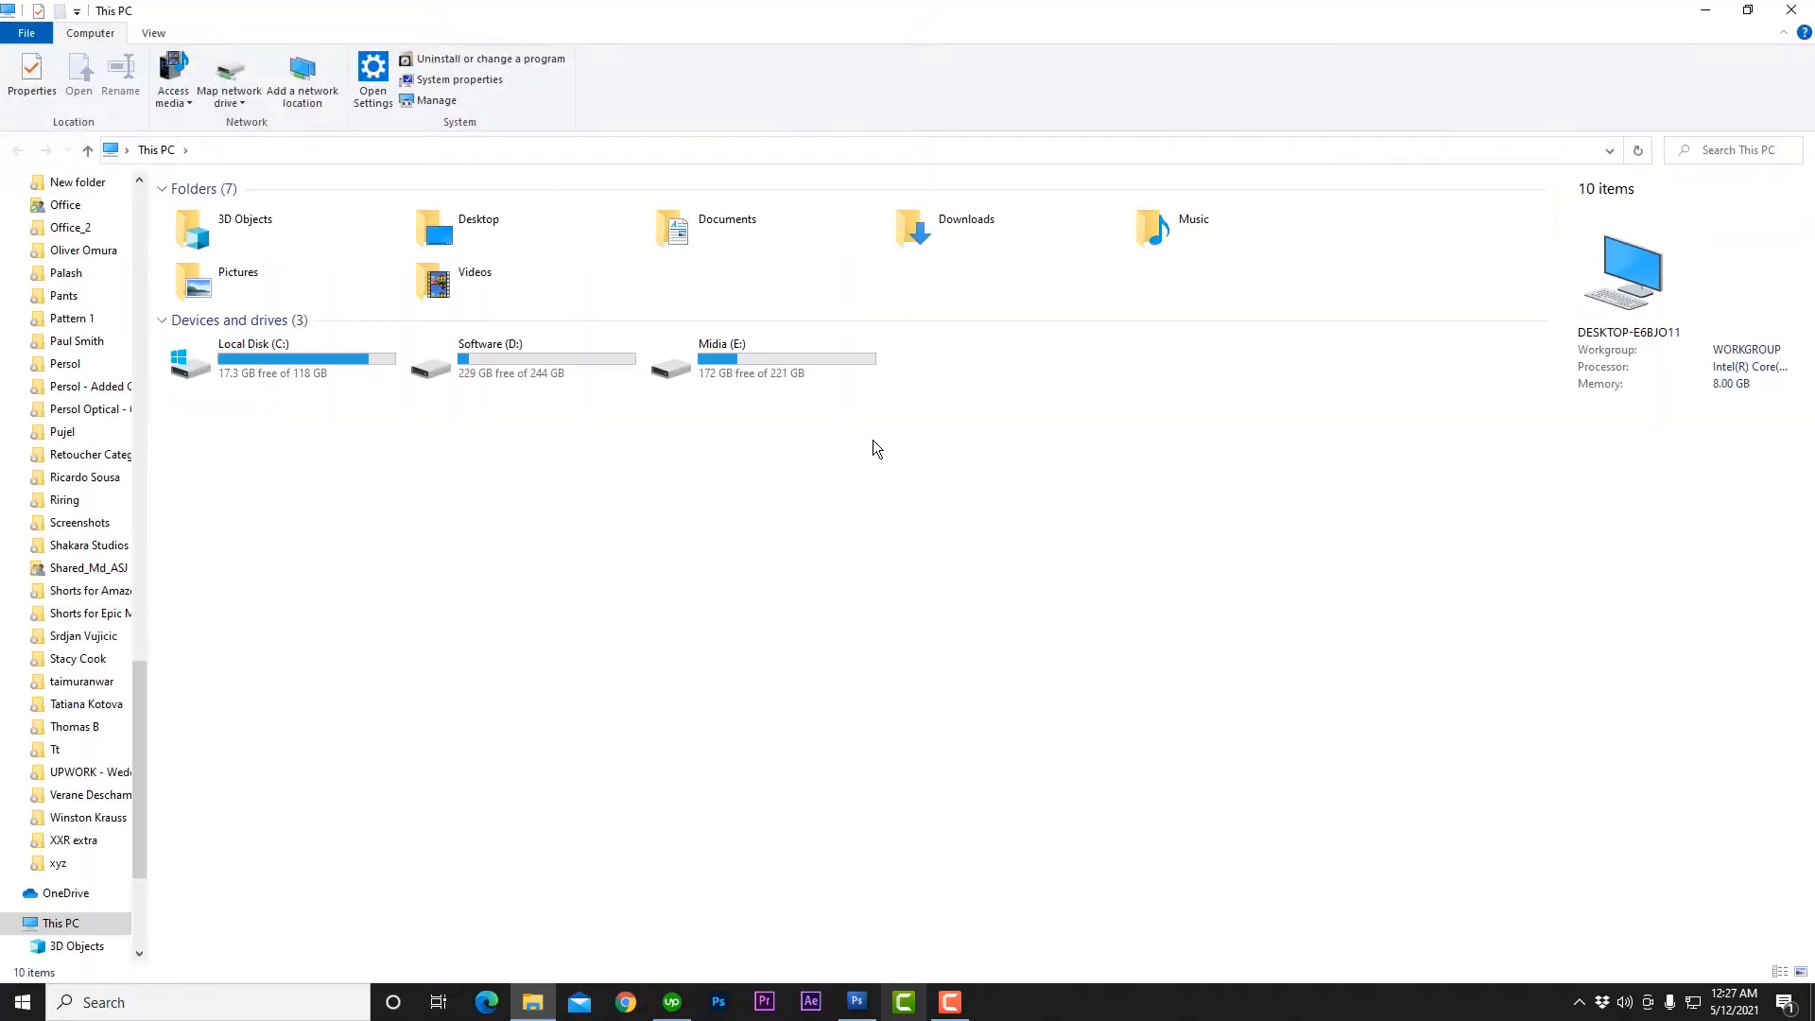
double_click(730, 368)
double_click(747, 231)
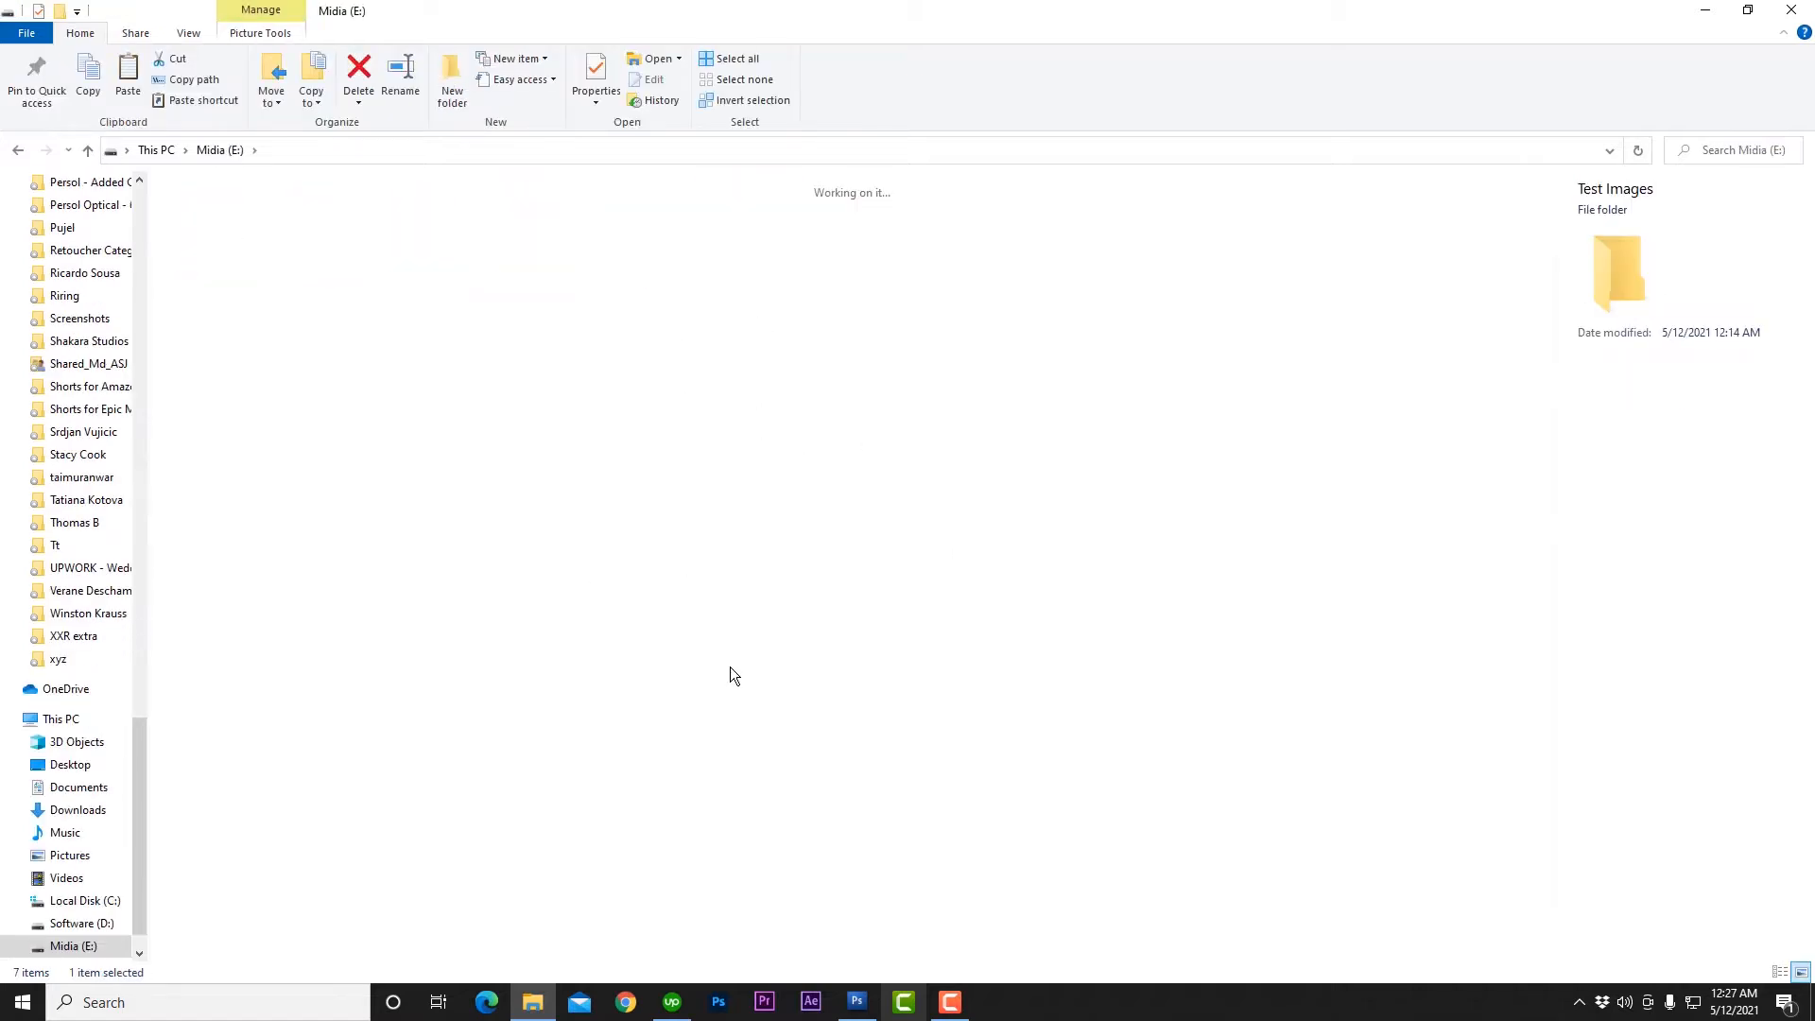
Step: Select Artikelbild 609 and Artikelbild 521 in the folder and open them both in Photoshop
left_click(428, 232)
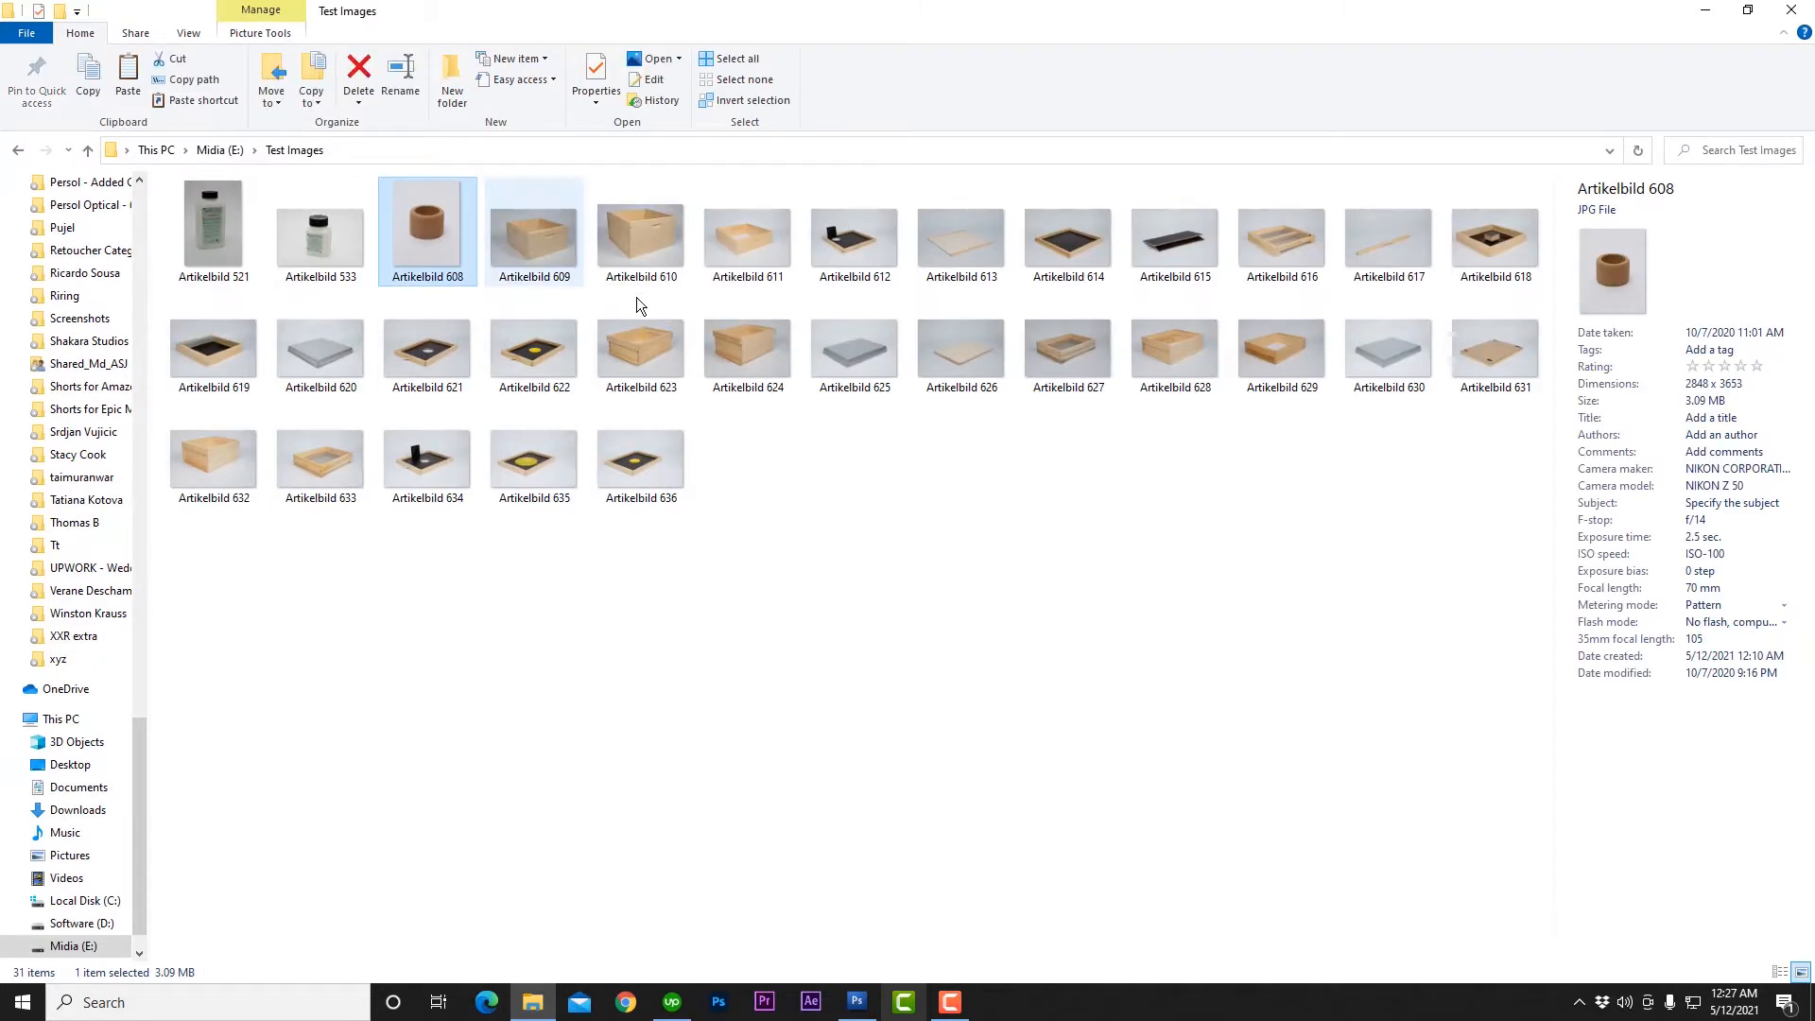
key("Right")
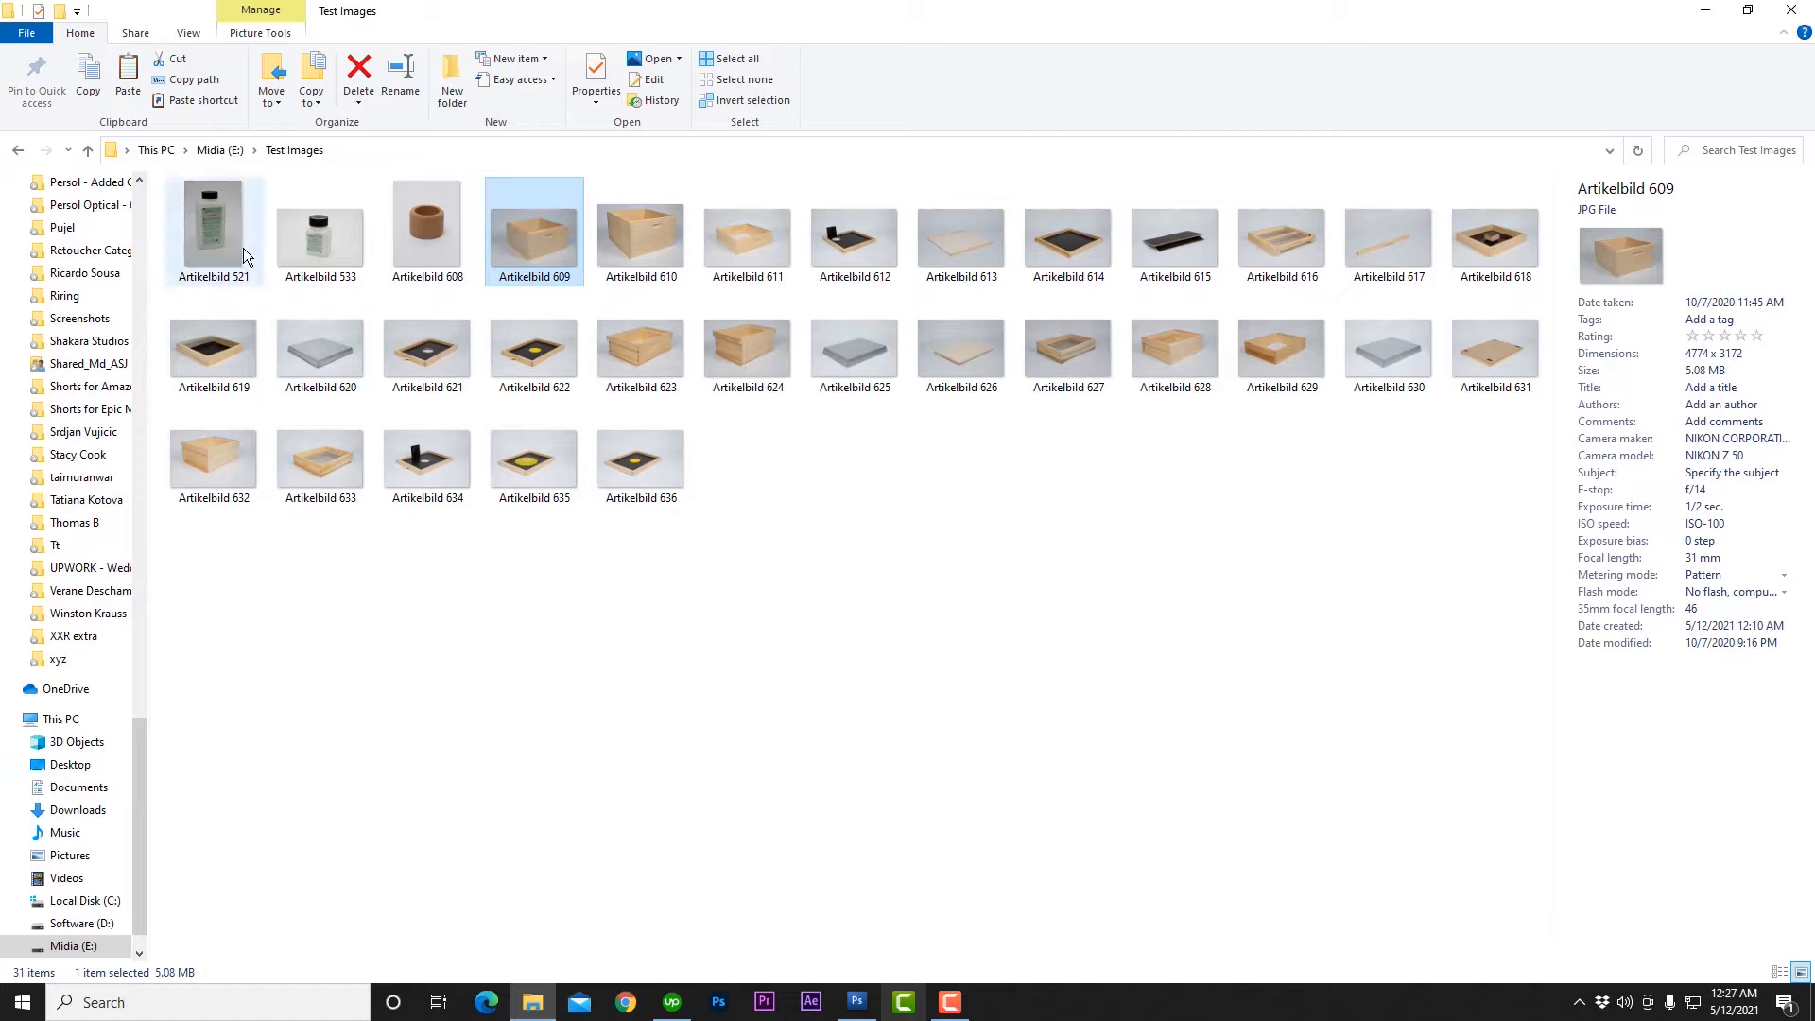
left_click(221, 233, "ctrl")
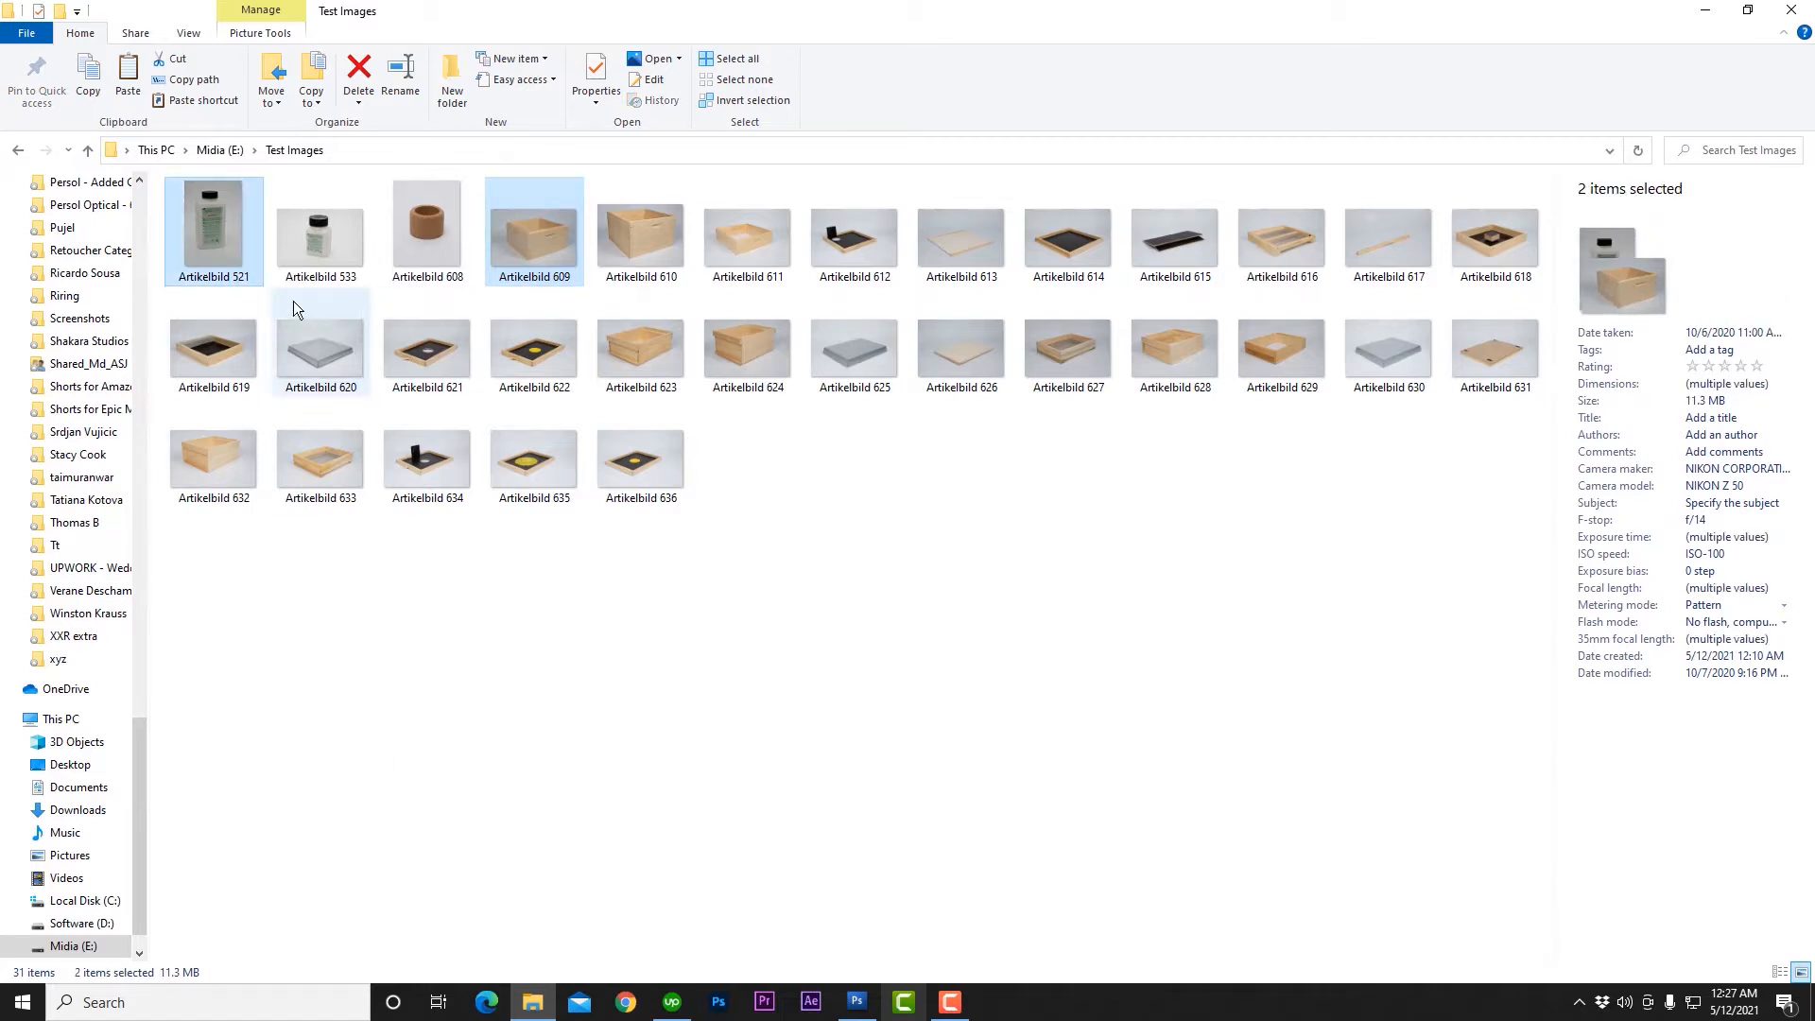
left_click_drag(208, 213, 954, 479)
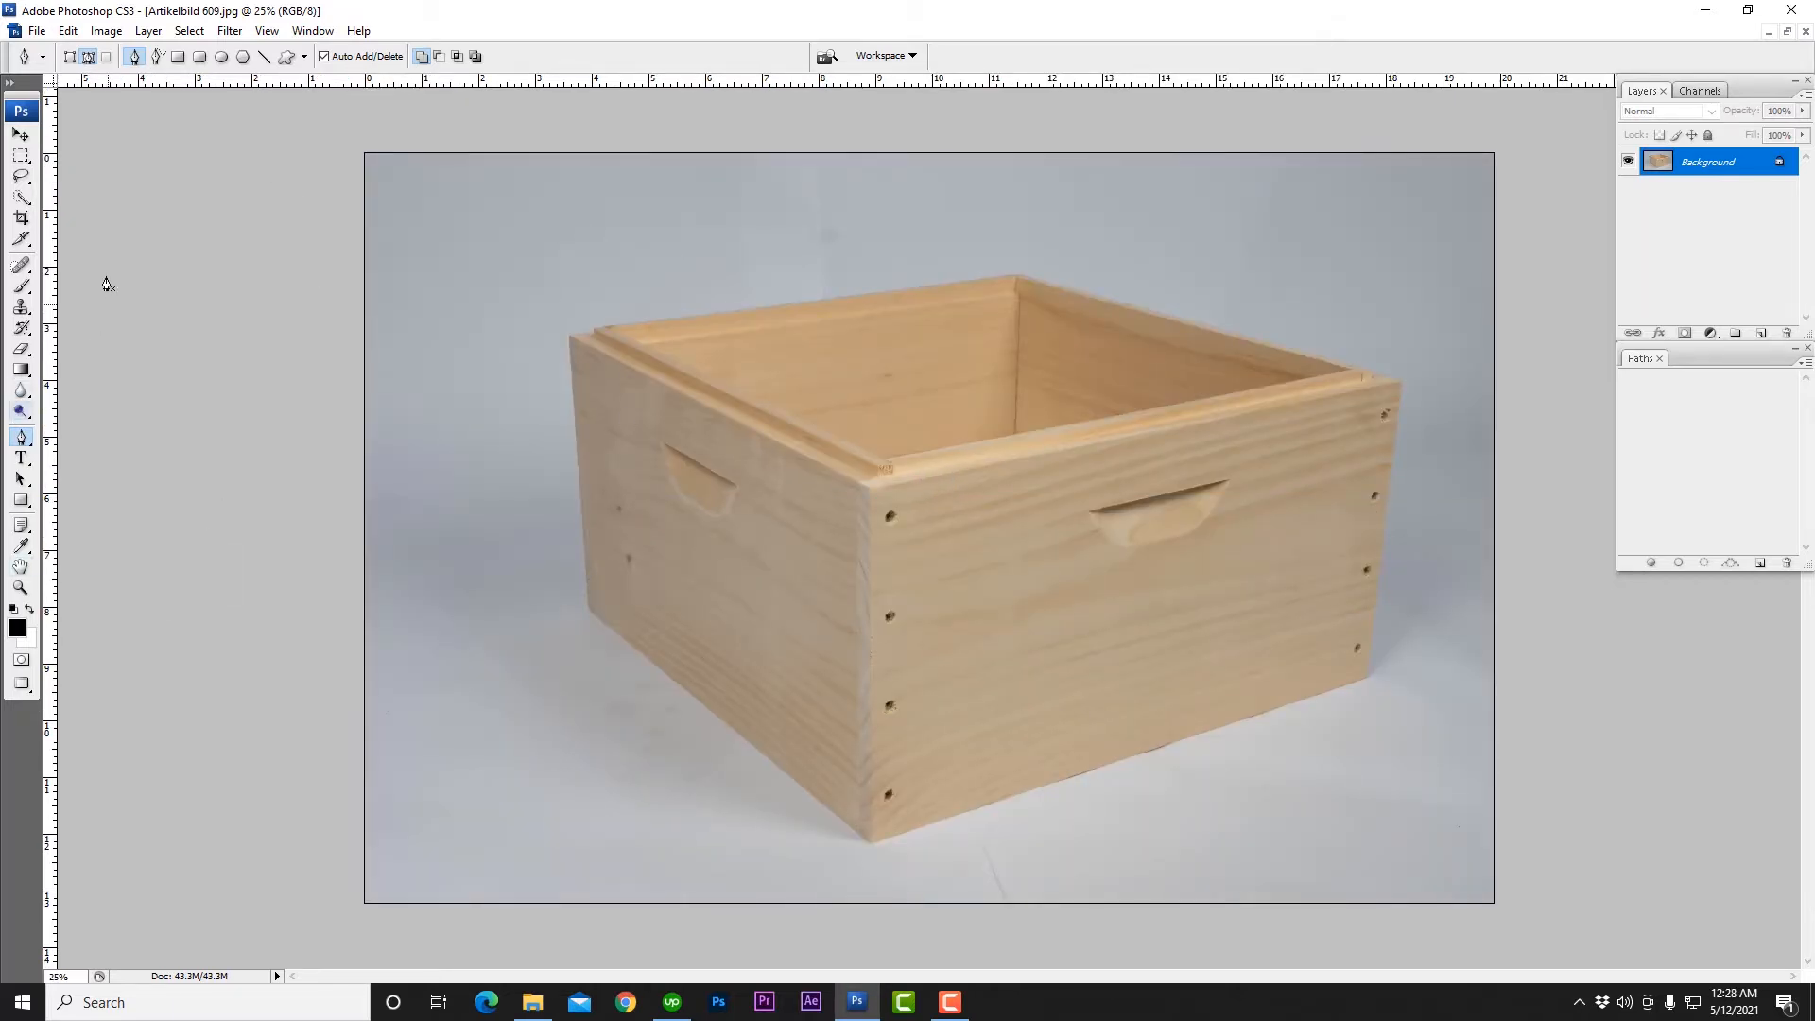
Step: Activate the Pen tool and view its variants, keeping the standard Pen tool selected
left_click(21, 135)
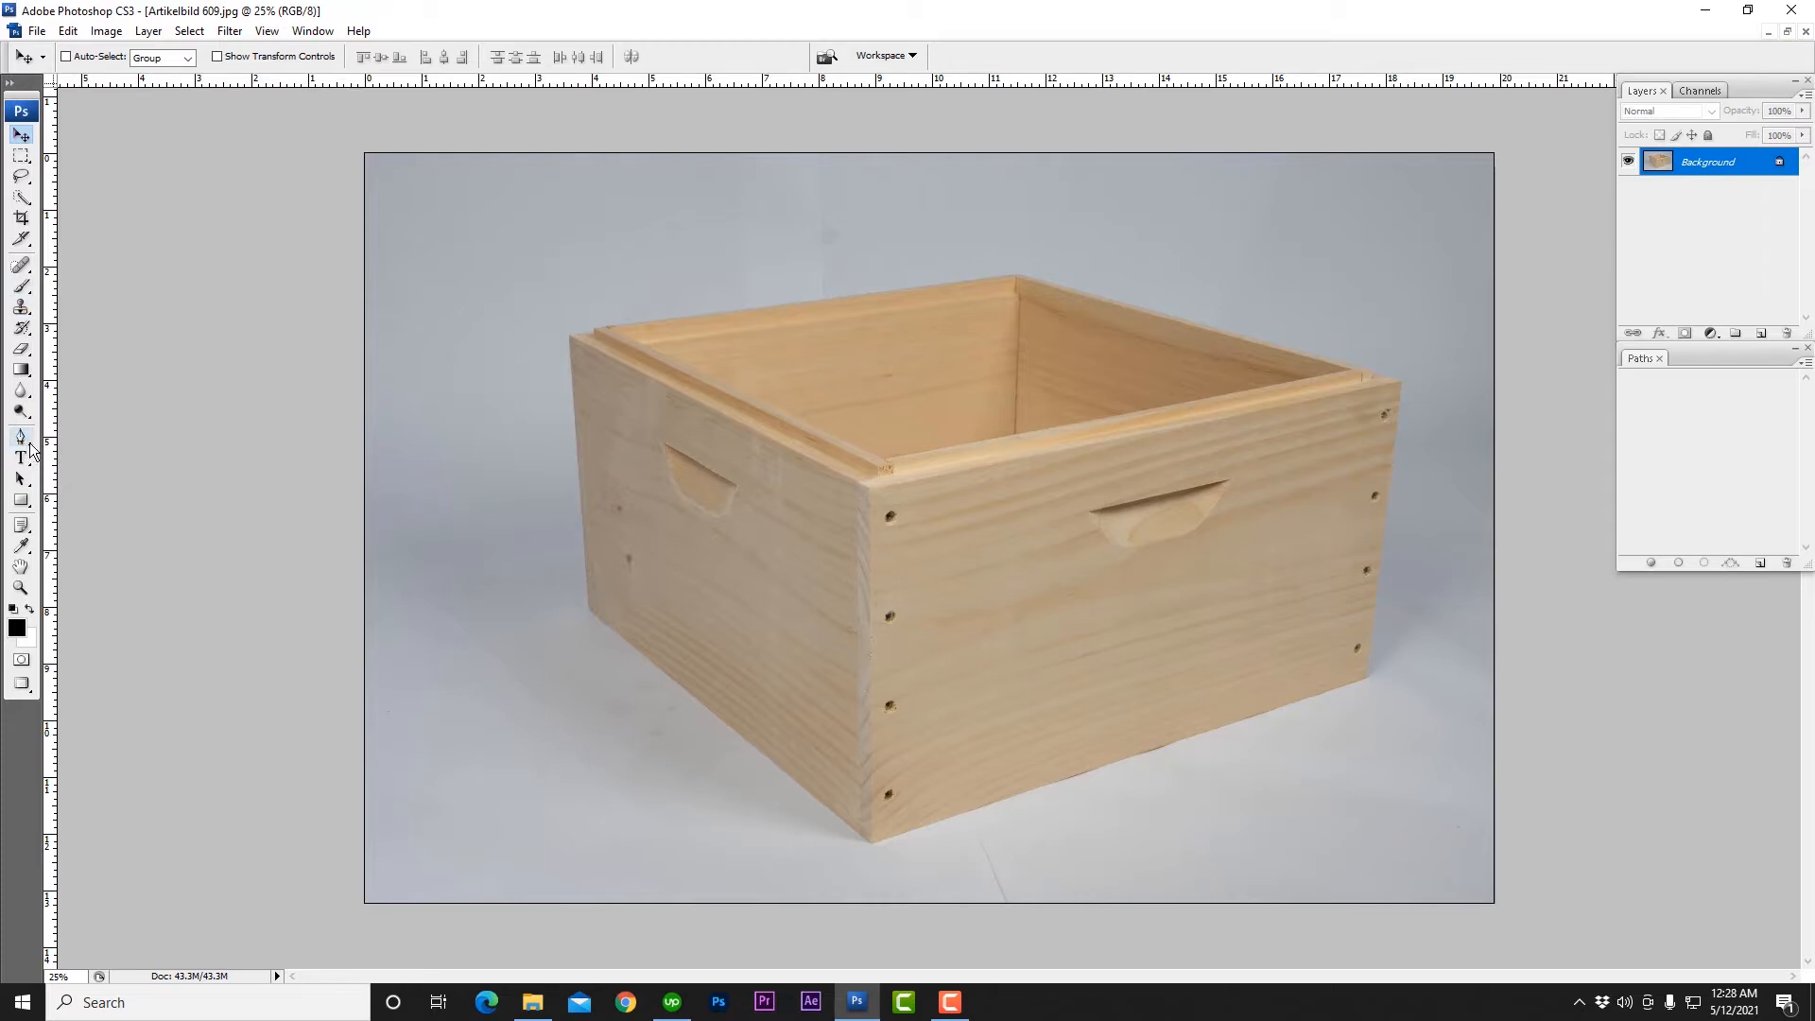
left_click(21, 440)
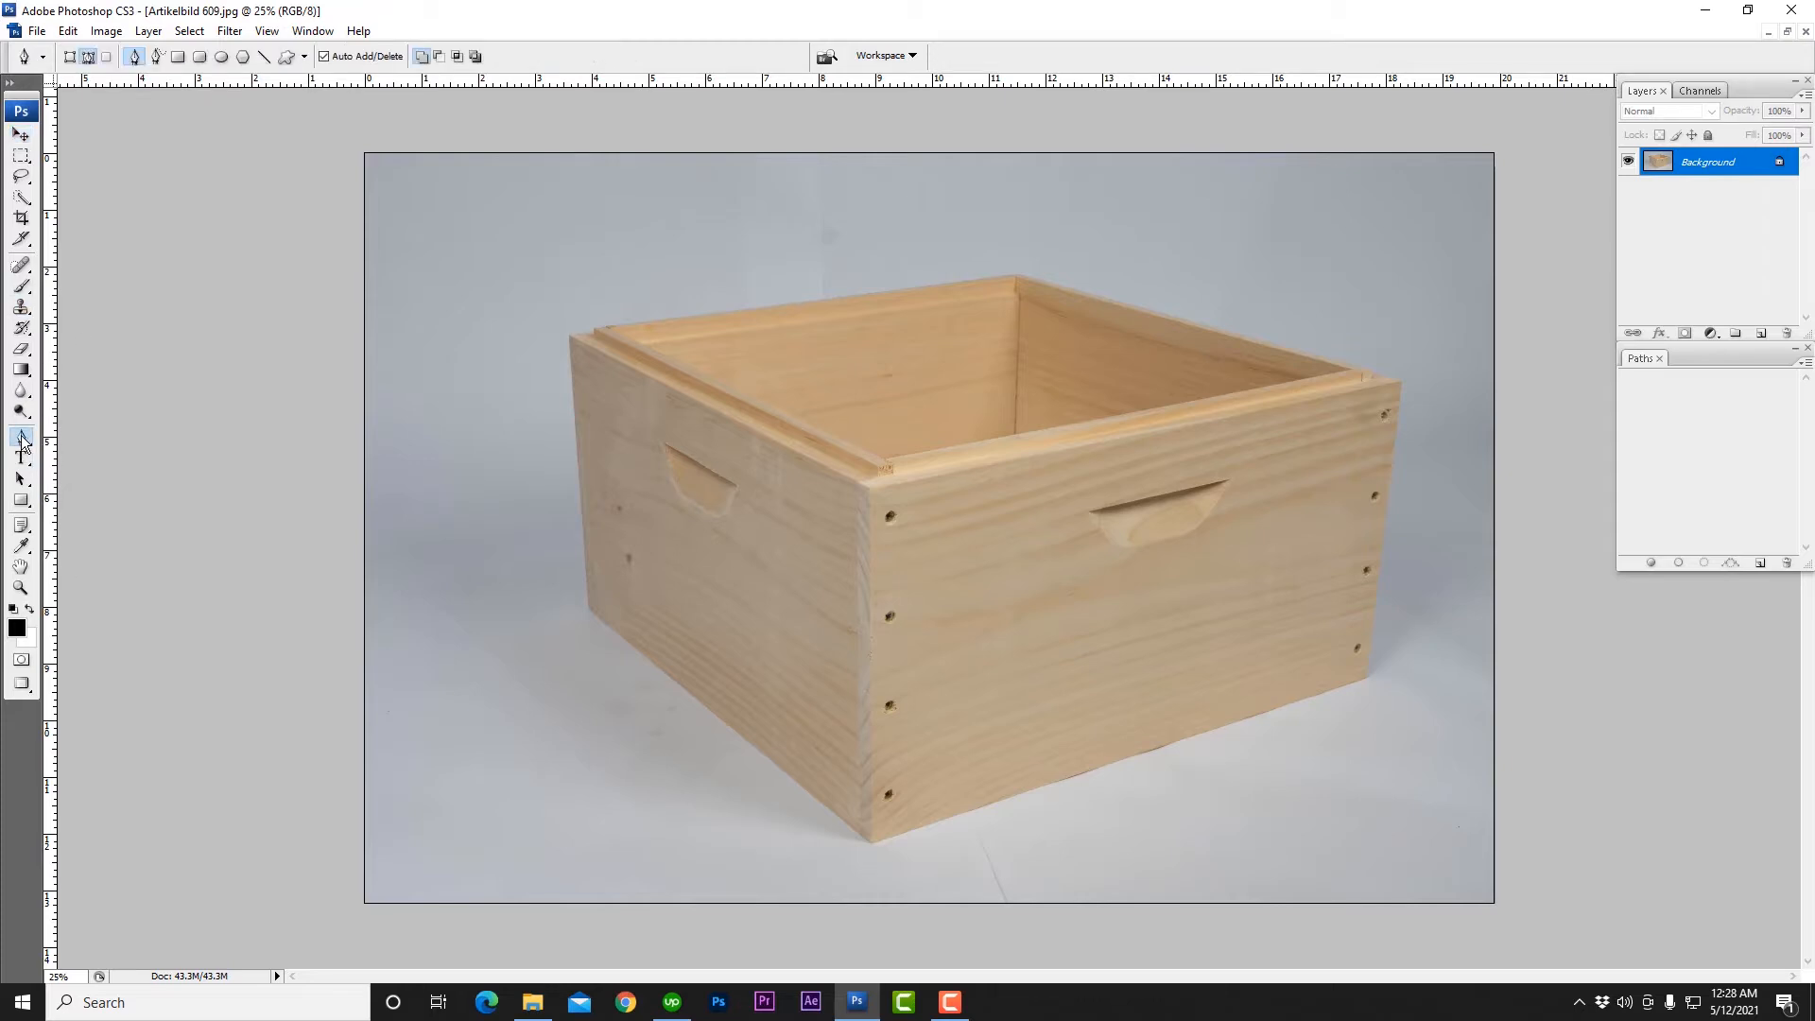
right_click(23, 440)
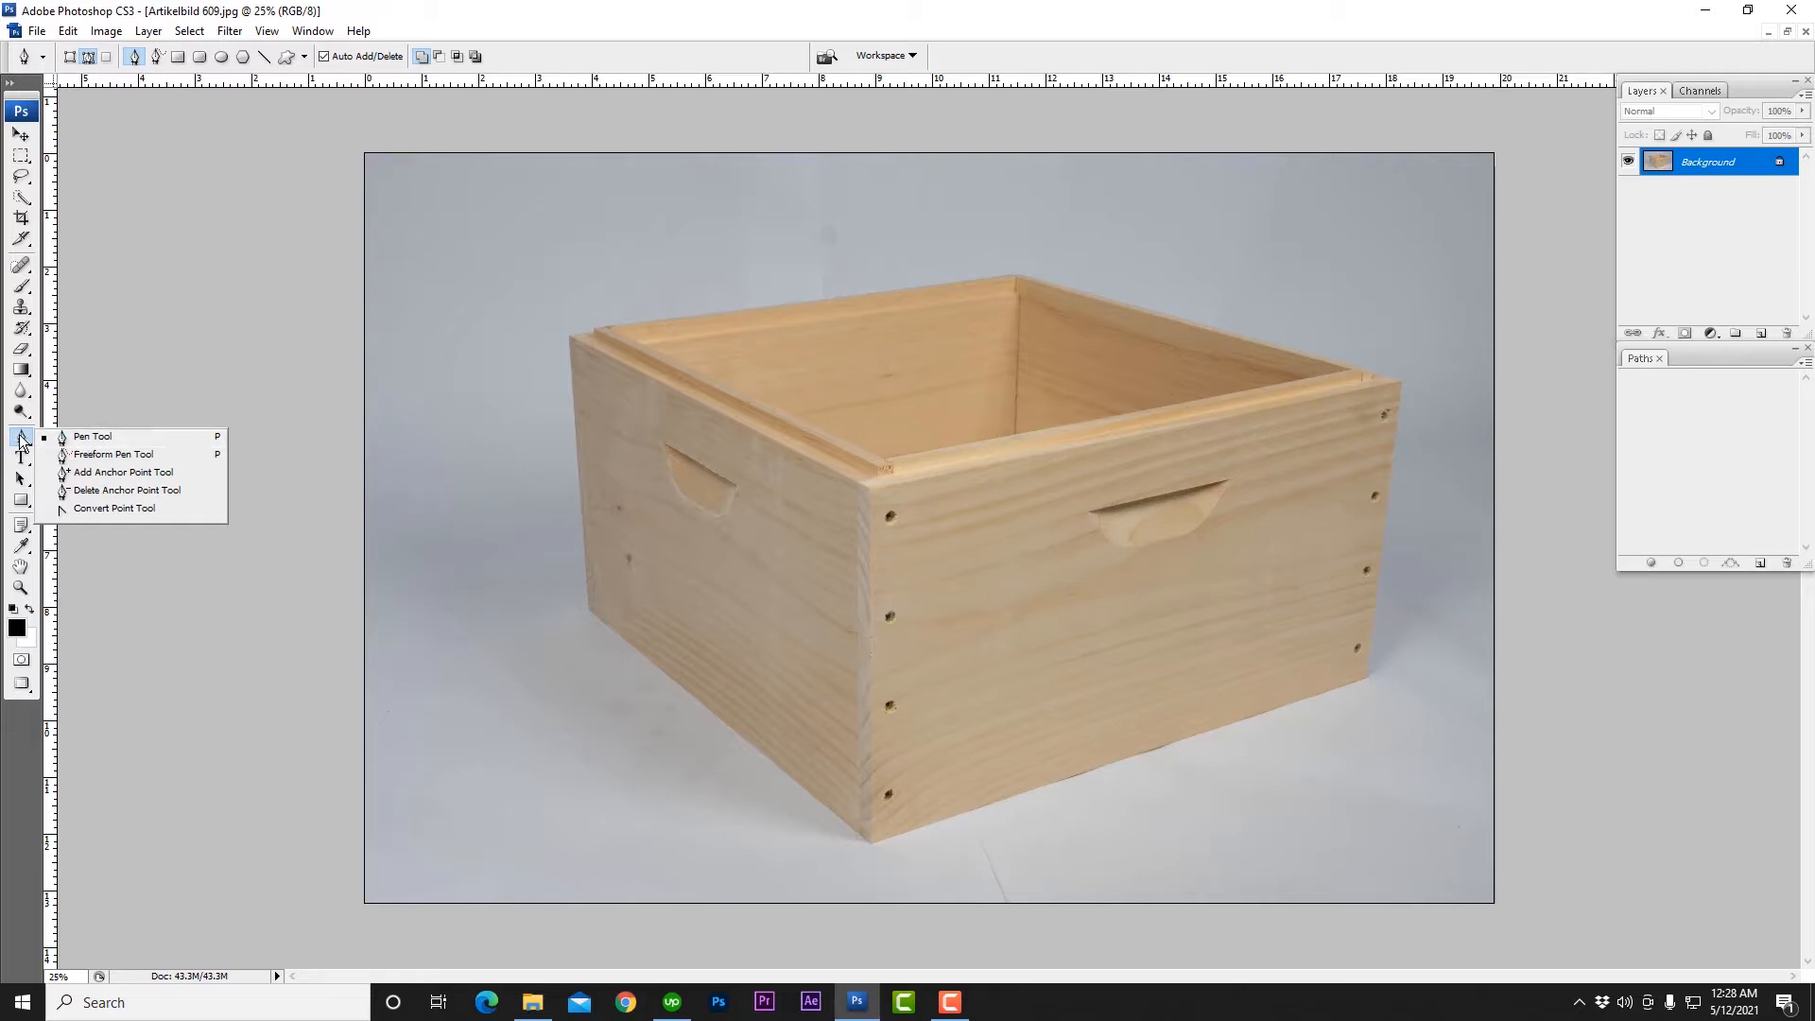
left_click(23, 440)
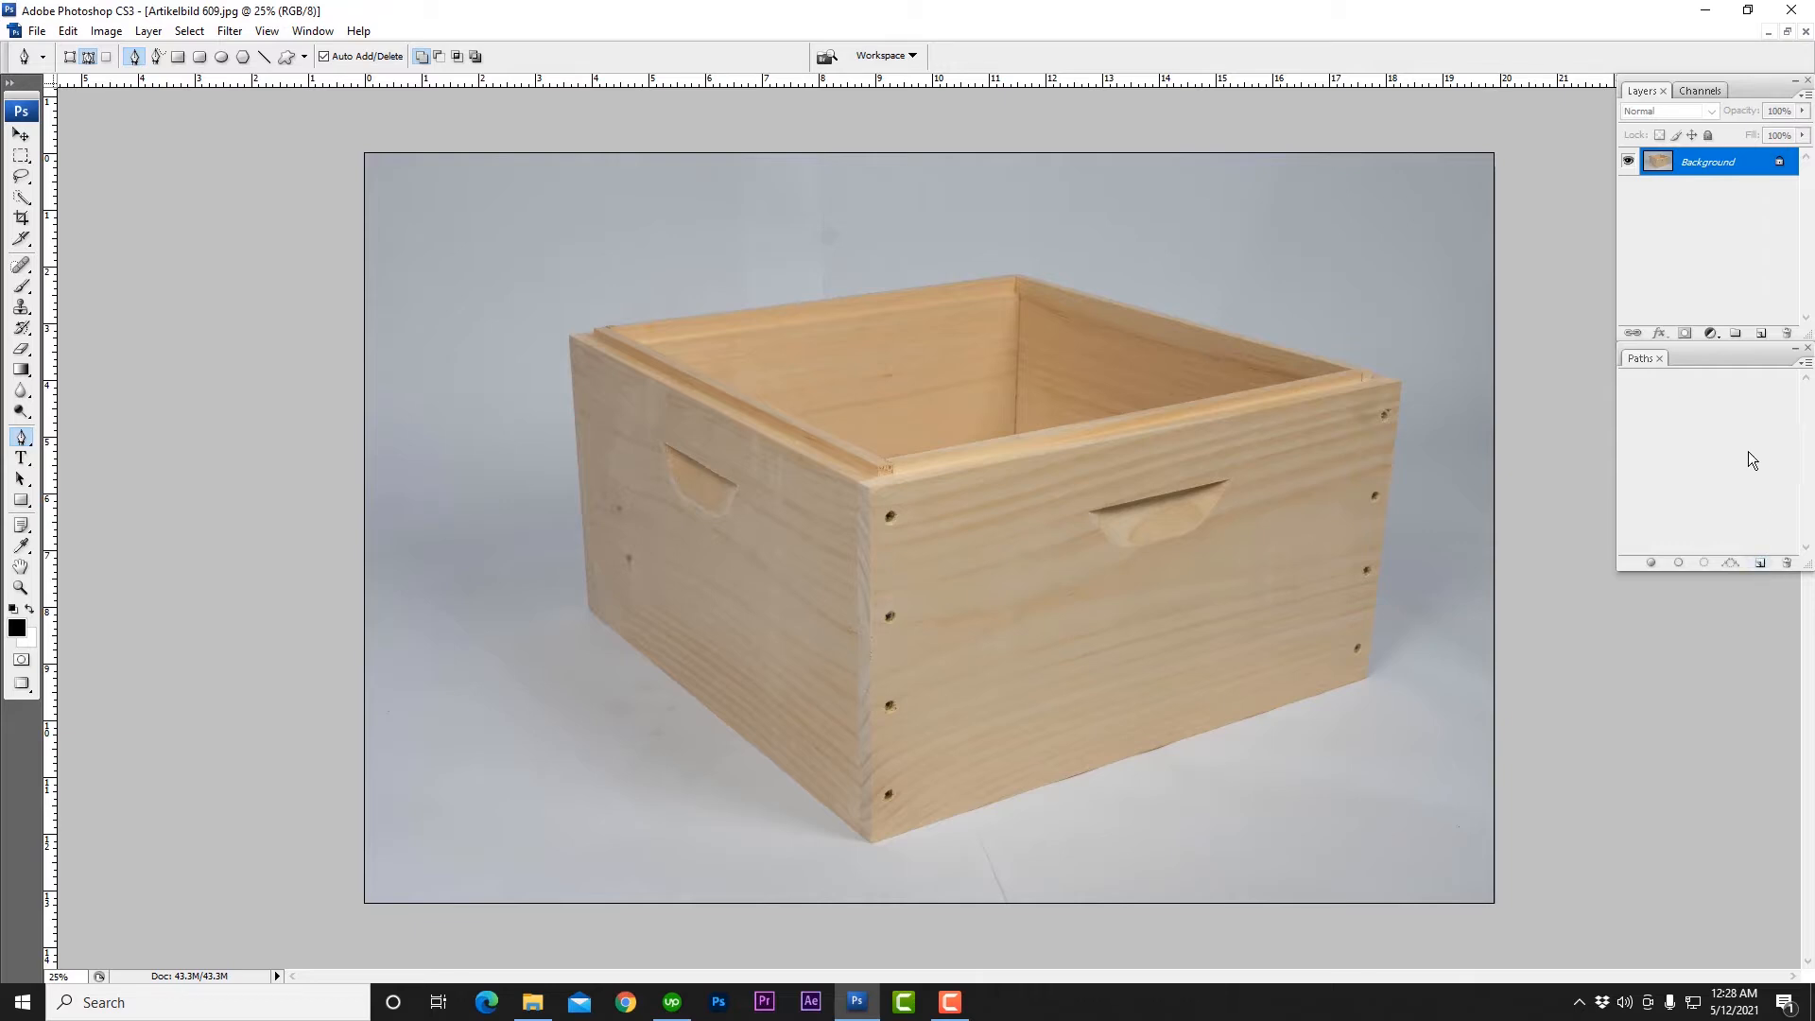
Step: Detach and close the Paths panel, and restore it to its place beneath the Layers panel
left_click_drag(1740, 349, 1164, 321)
left_click(1235, 325)
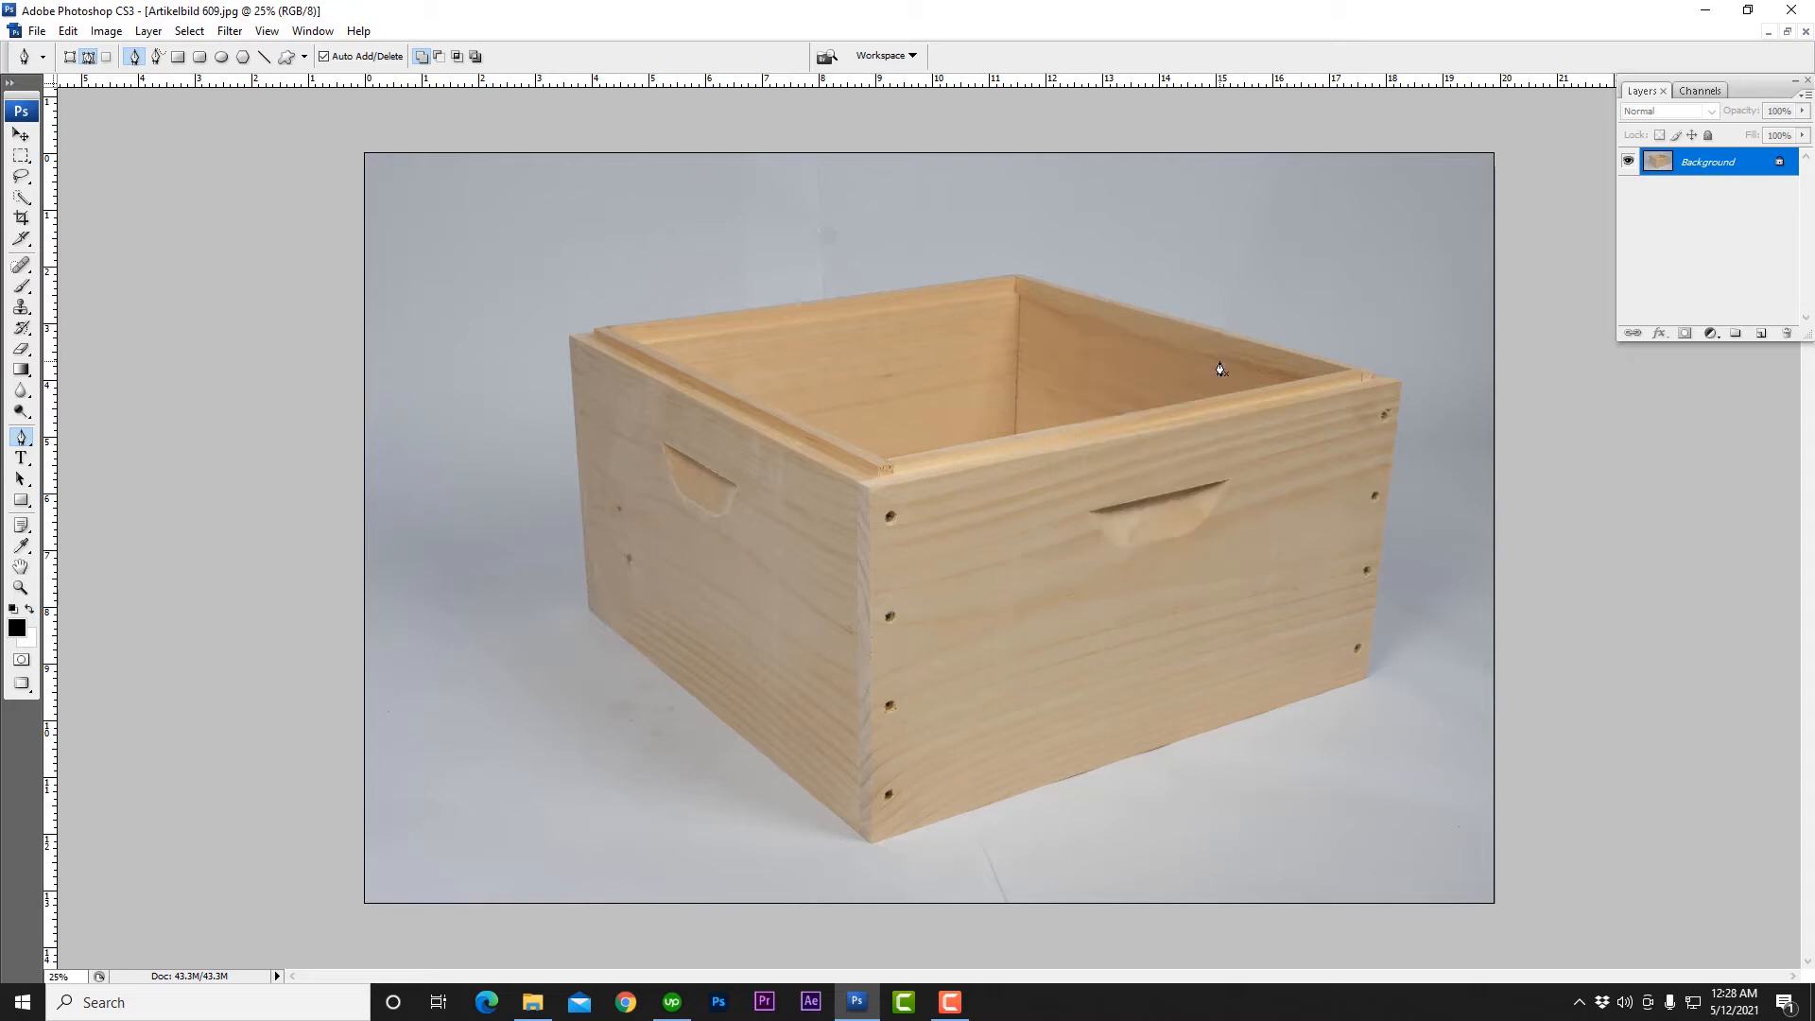
left_click(316, 32)
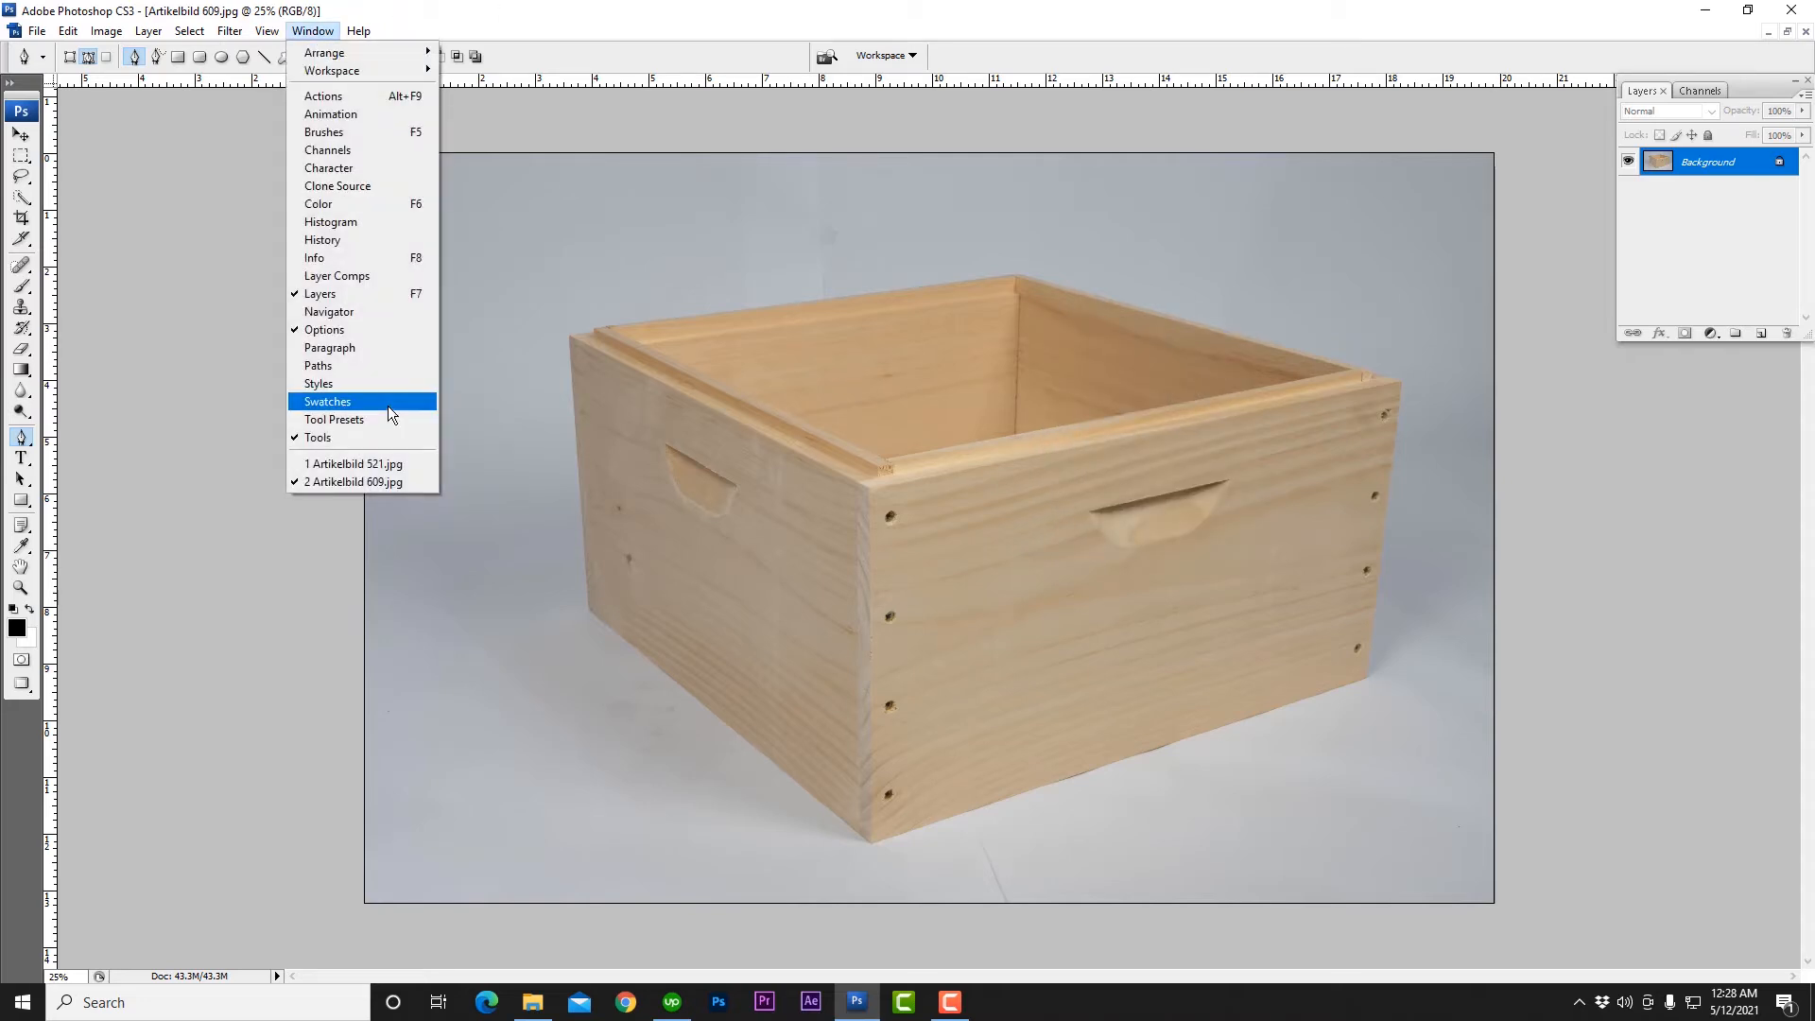
left_click(327, 372)
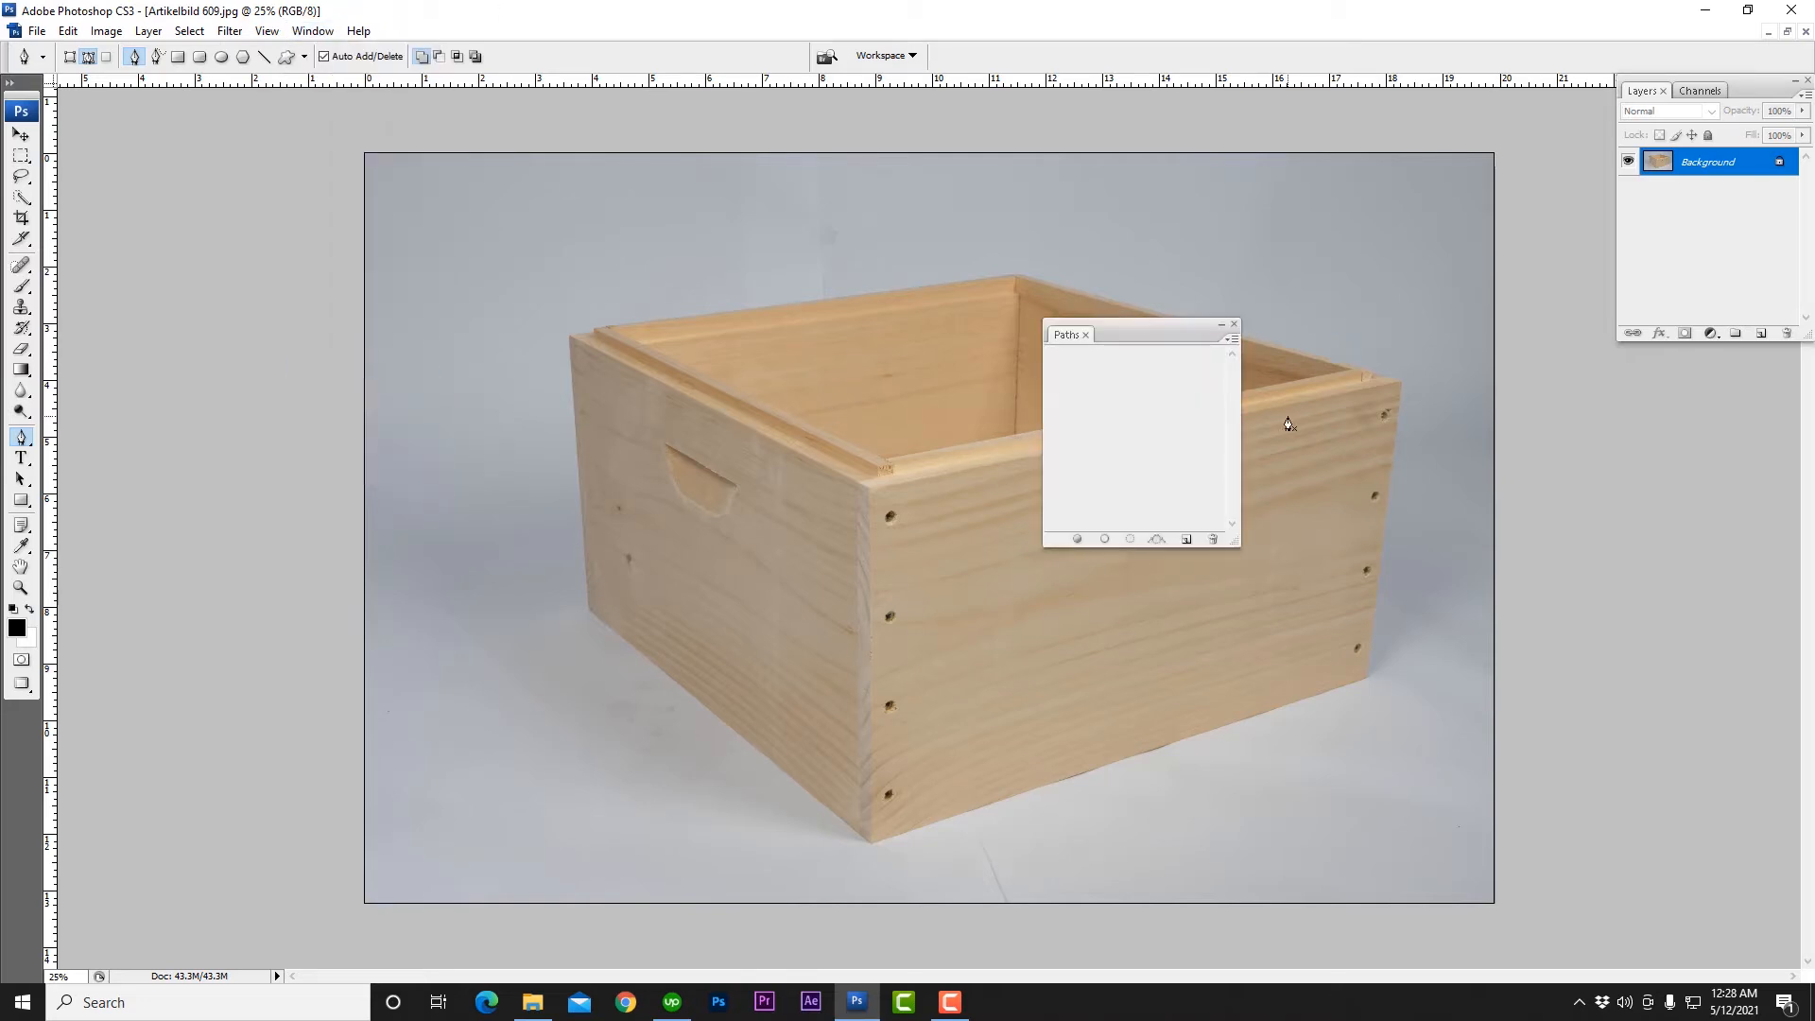
left_click_drag(1134, 340, 1704, 369)
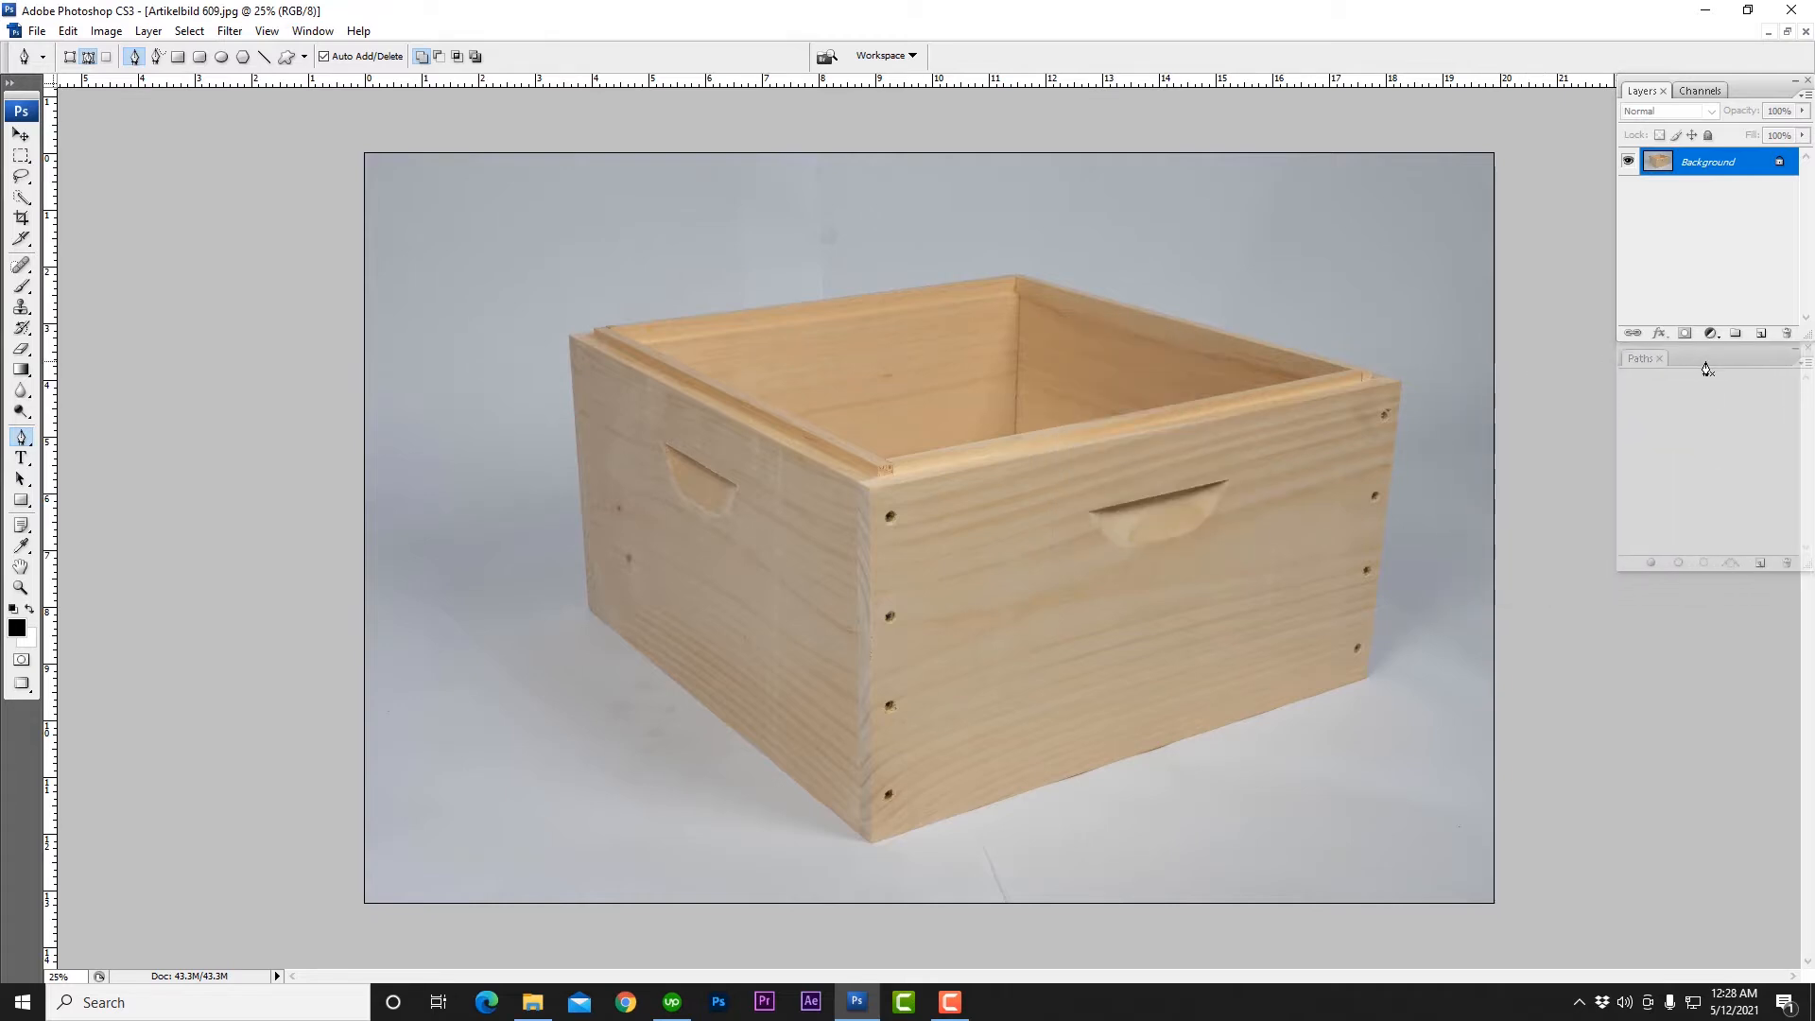
Step: Create a new empty path for the Artikelbild 609 image and keep it selected
left_click(1759, 564)
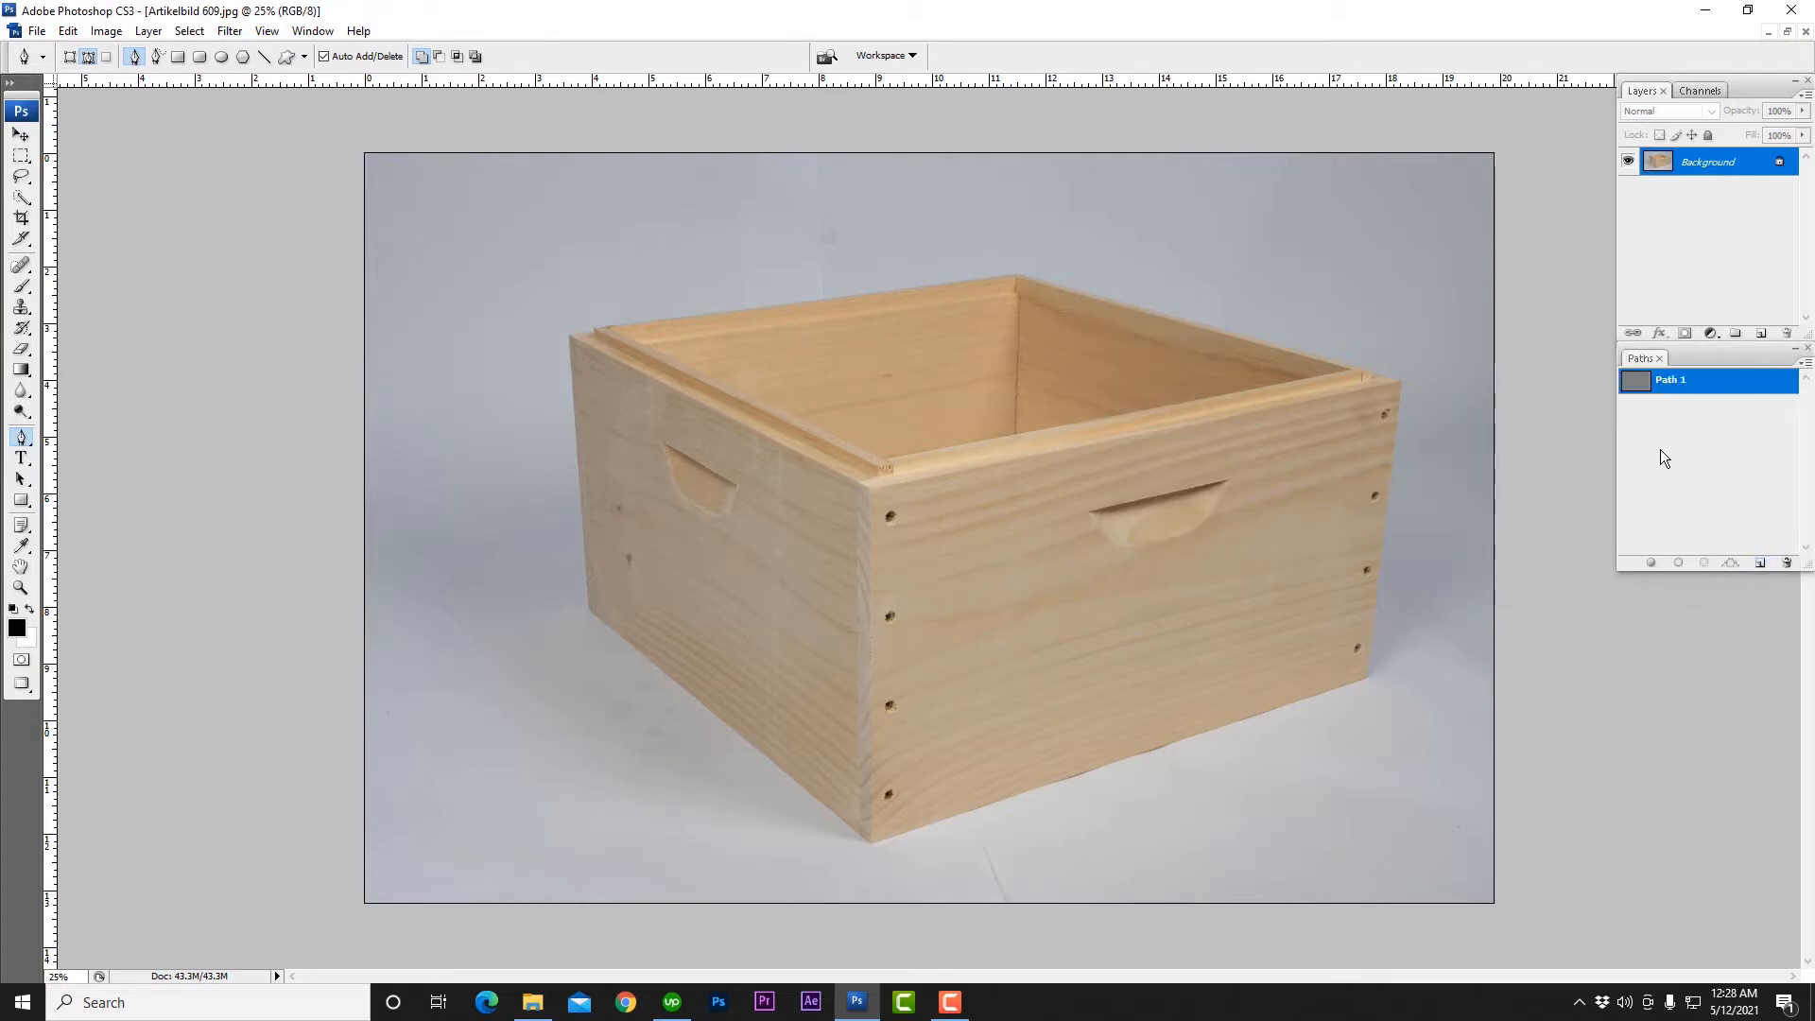
left_click(1702, 411)
left_click(1698, 388)
Step: Examine the box's upper-left corner at high magnification and the box as a whole to judge where the edge runs
left_click_drag(500, 302, 919, 460)
left_click_drag(358, 461, 742, 557)
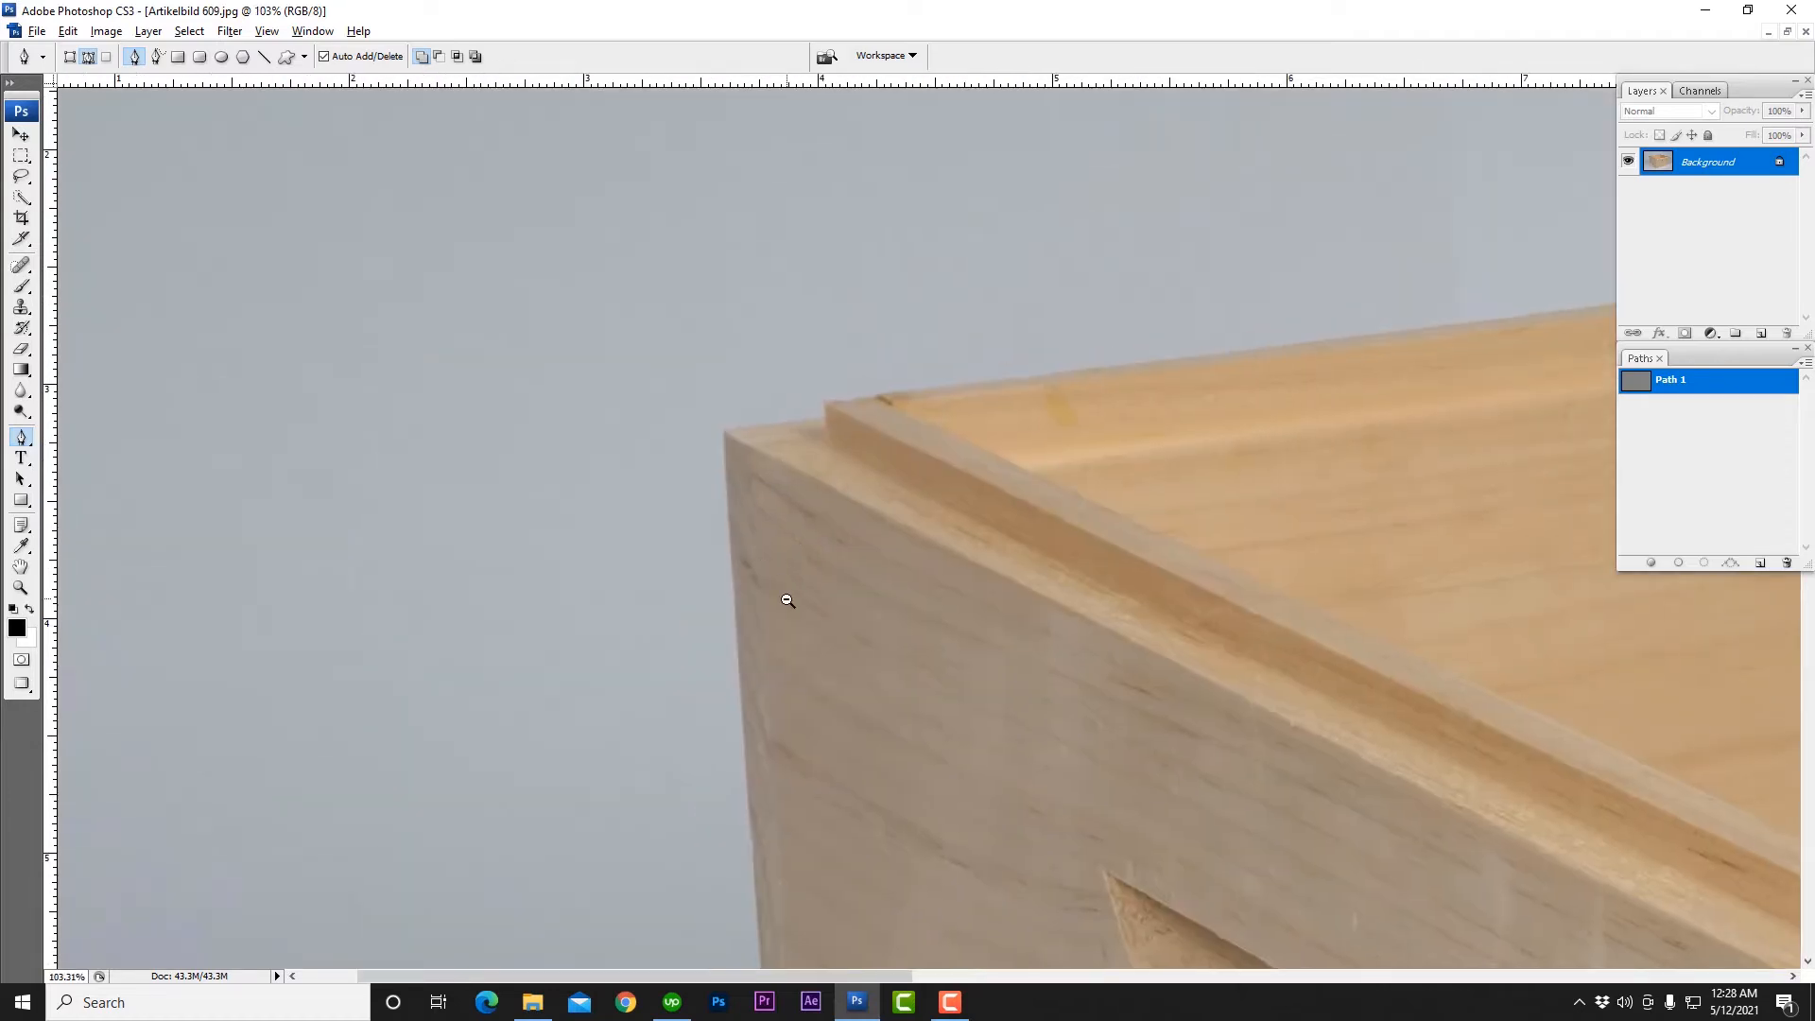
scroll(736, 445, "up", 3)
left_click_drag(794, 489, 803, 592)
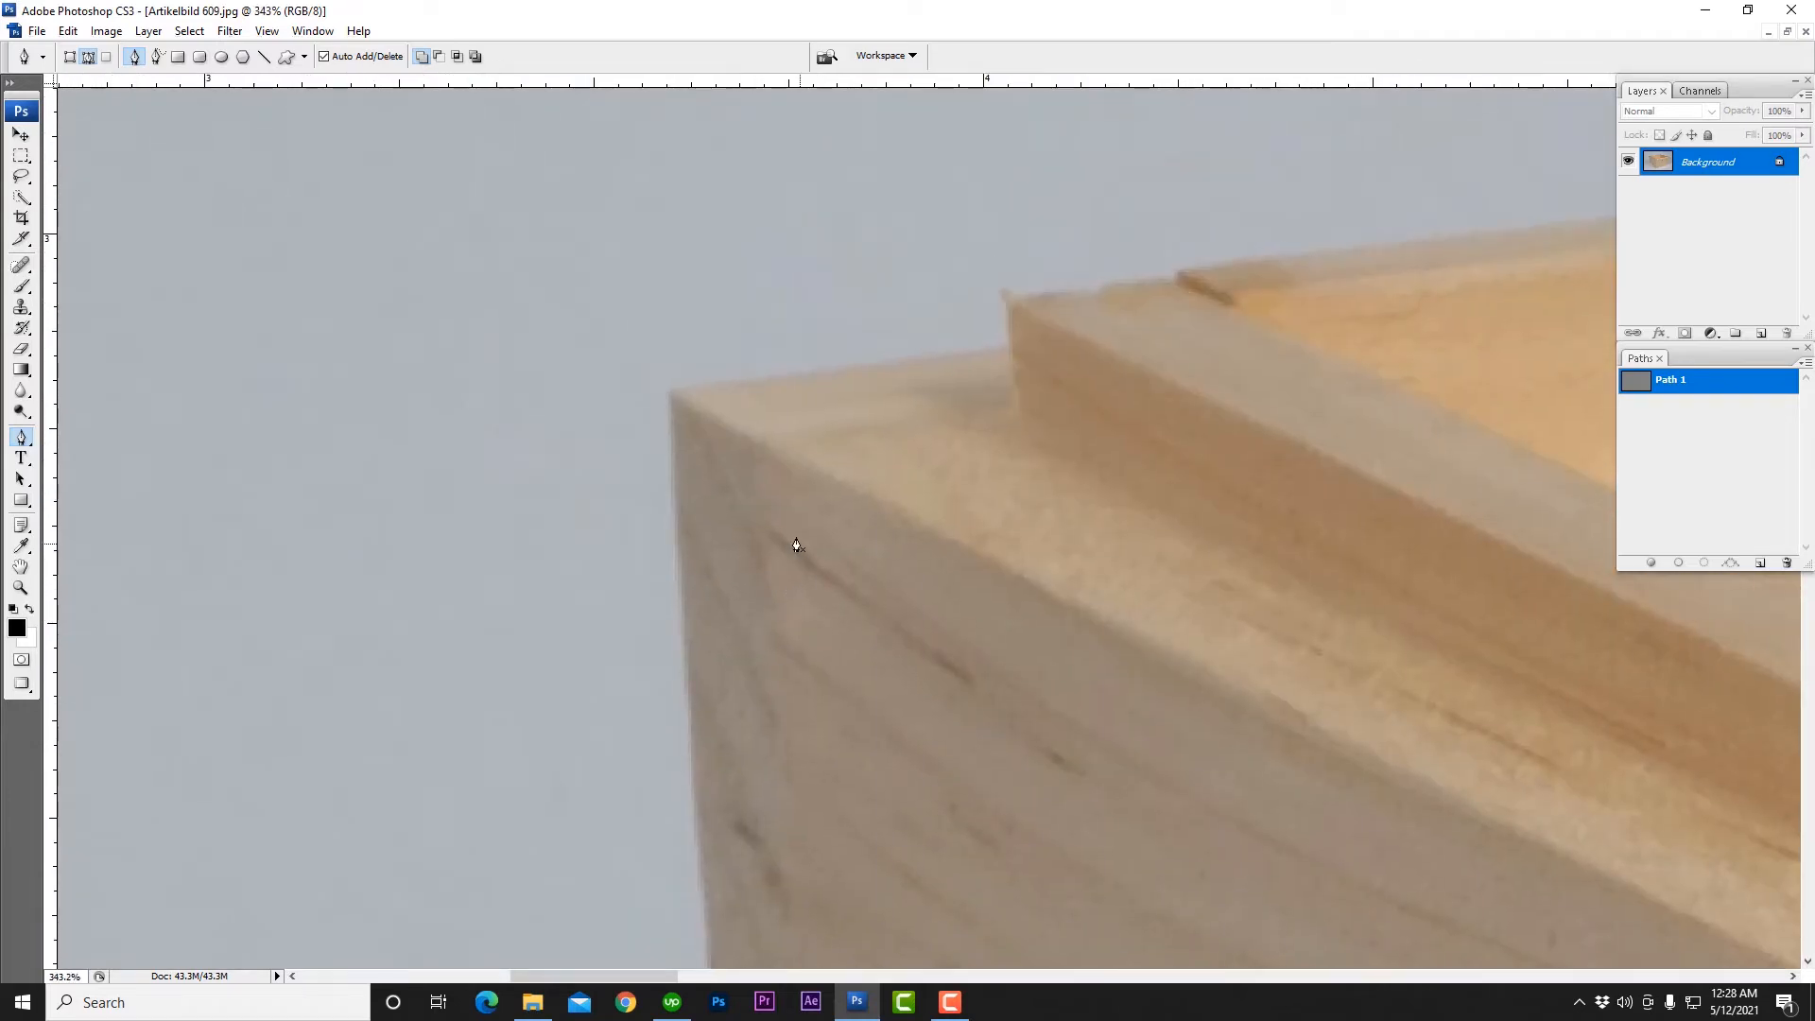
scroll(621, 484, "up", 5)
left_click_drag(865, 430, 835, 498)
scroll(851, 557, "up", 1)
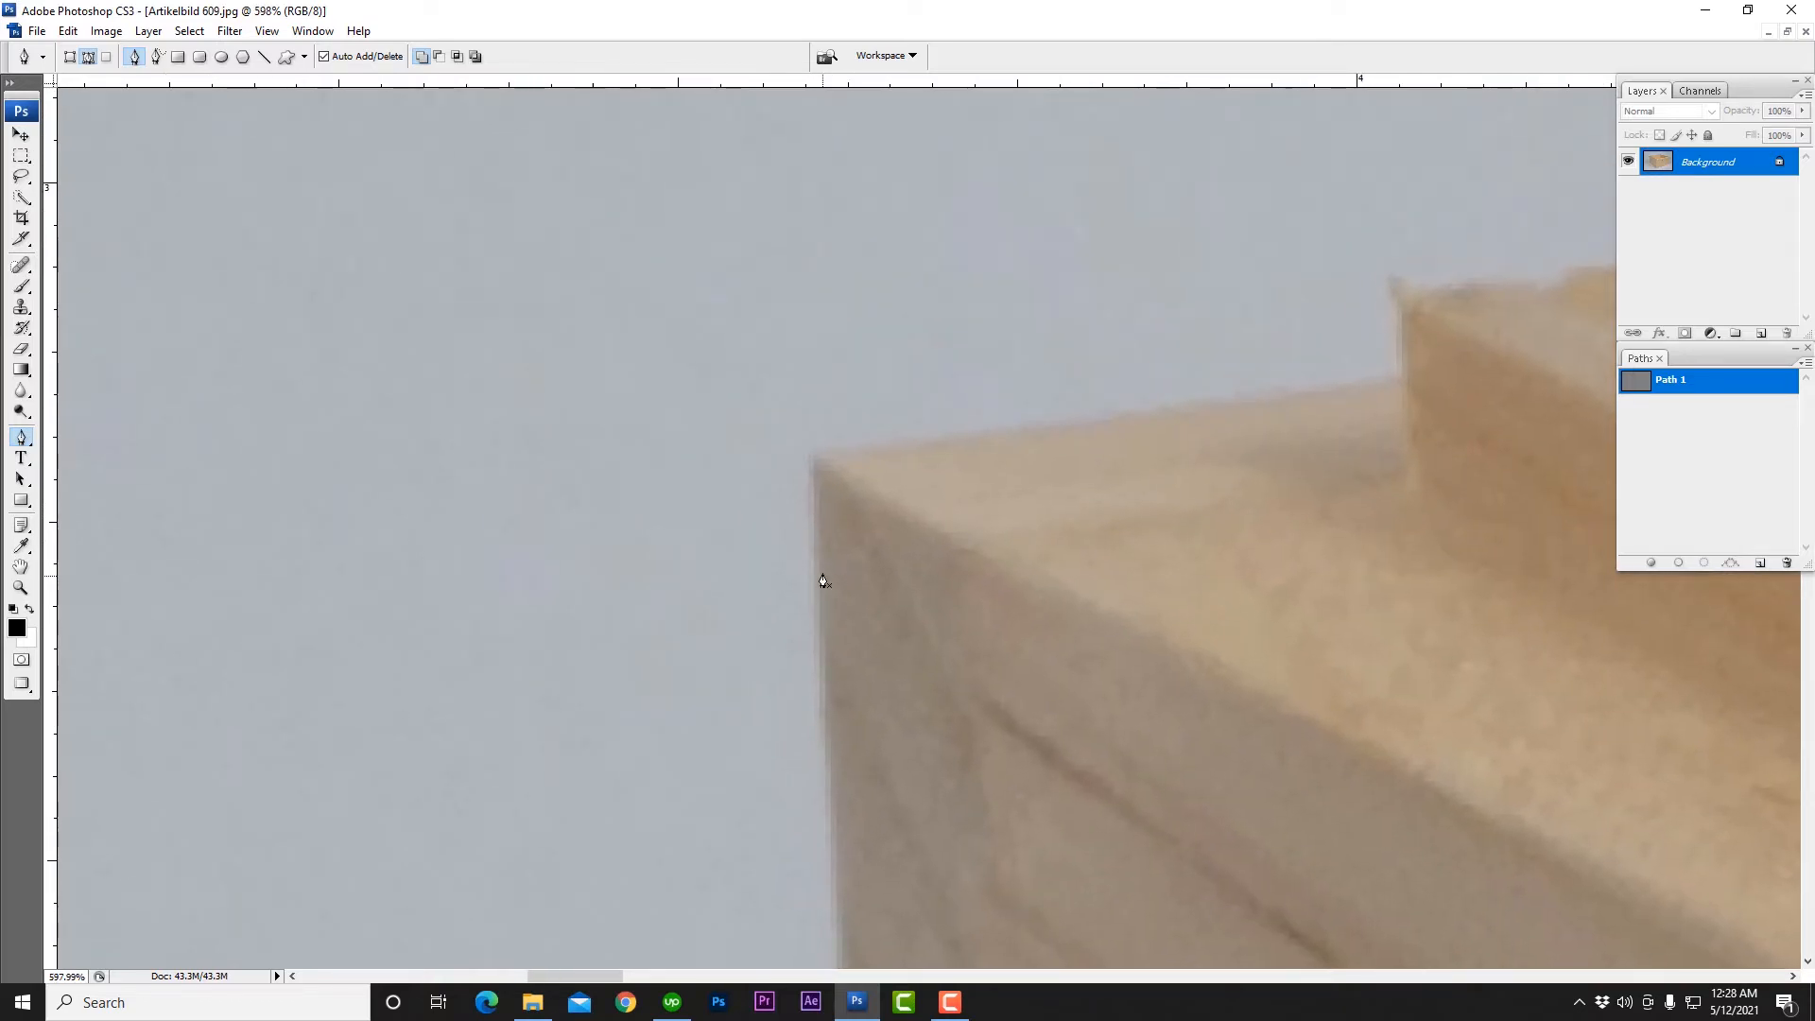
scroll(810, 539, "up", 4)
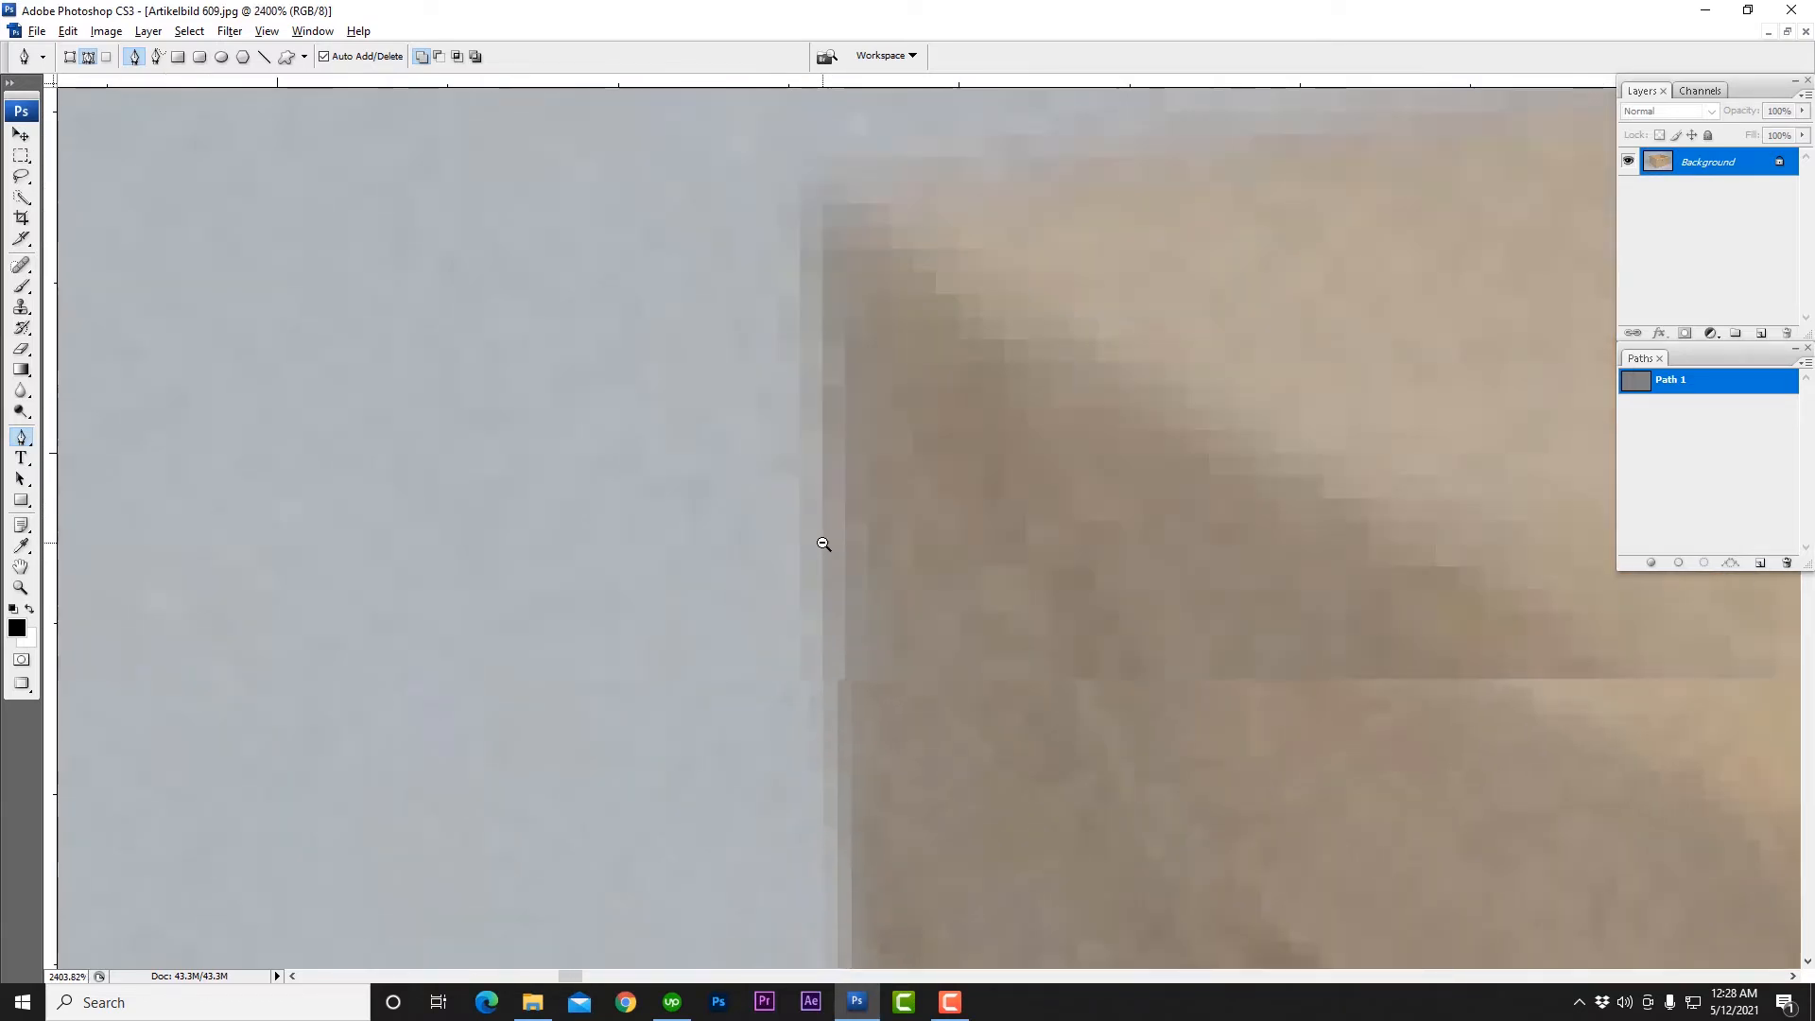
left_click_drag(843, 426, 890, 497)
scroll(883, 577, "down", 5)
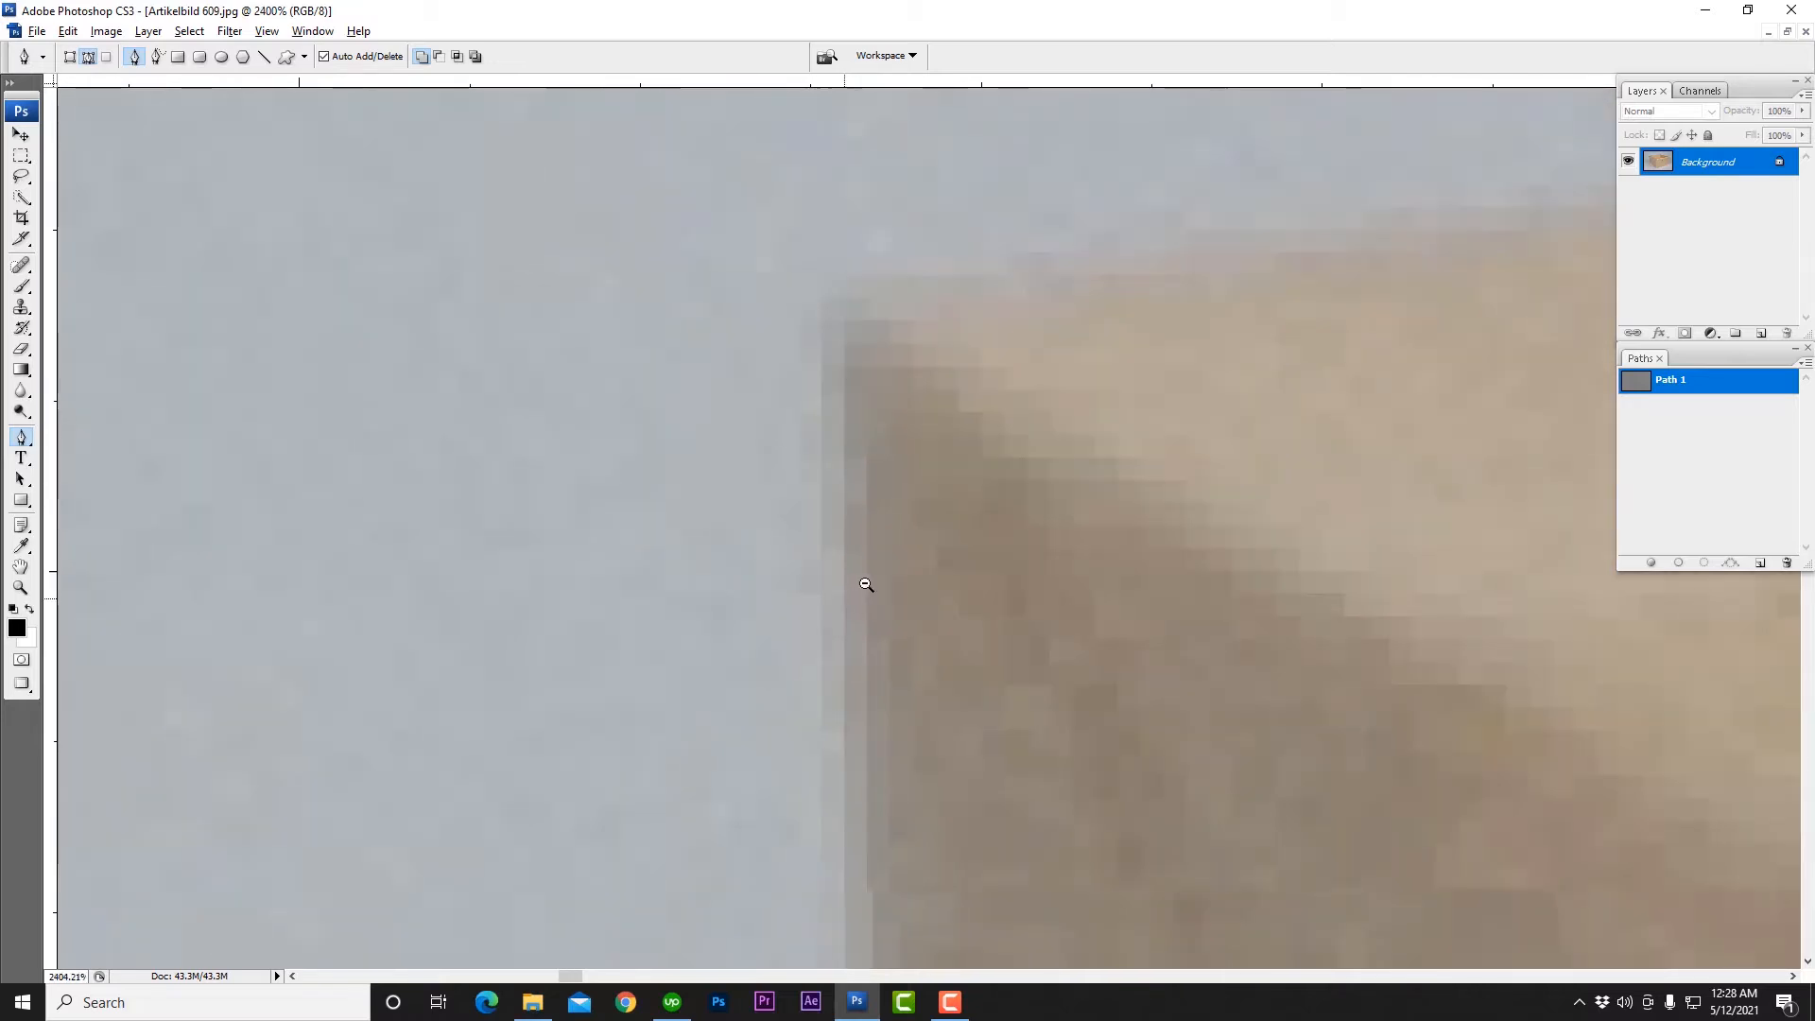
scroll(883, 578, "down", 6)
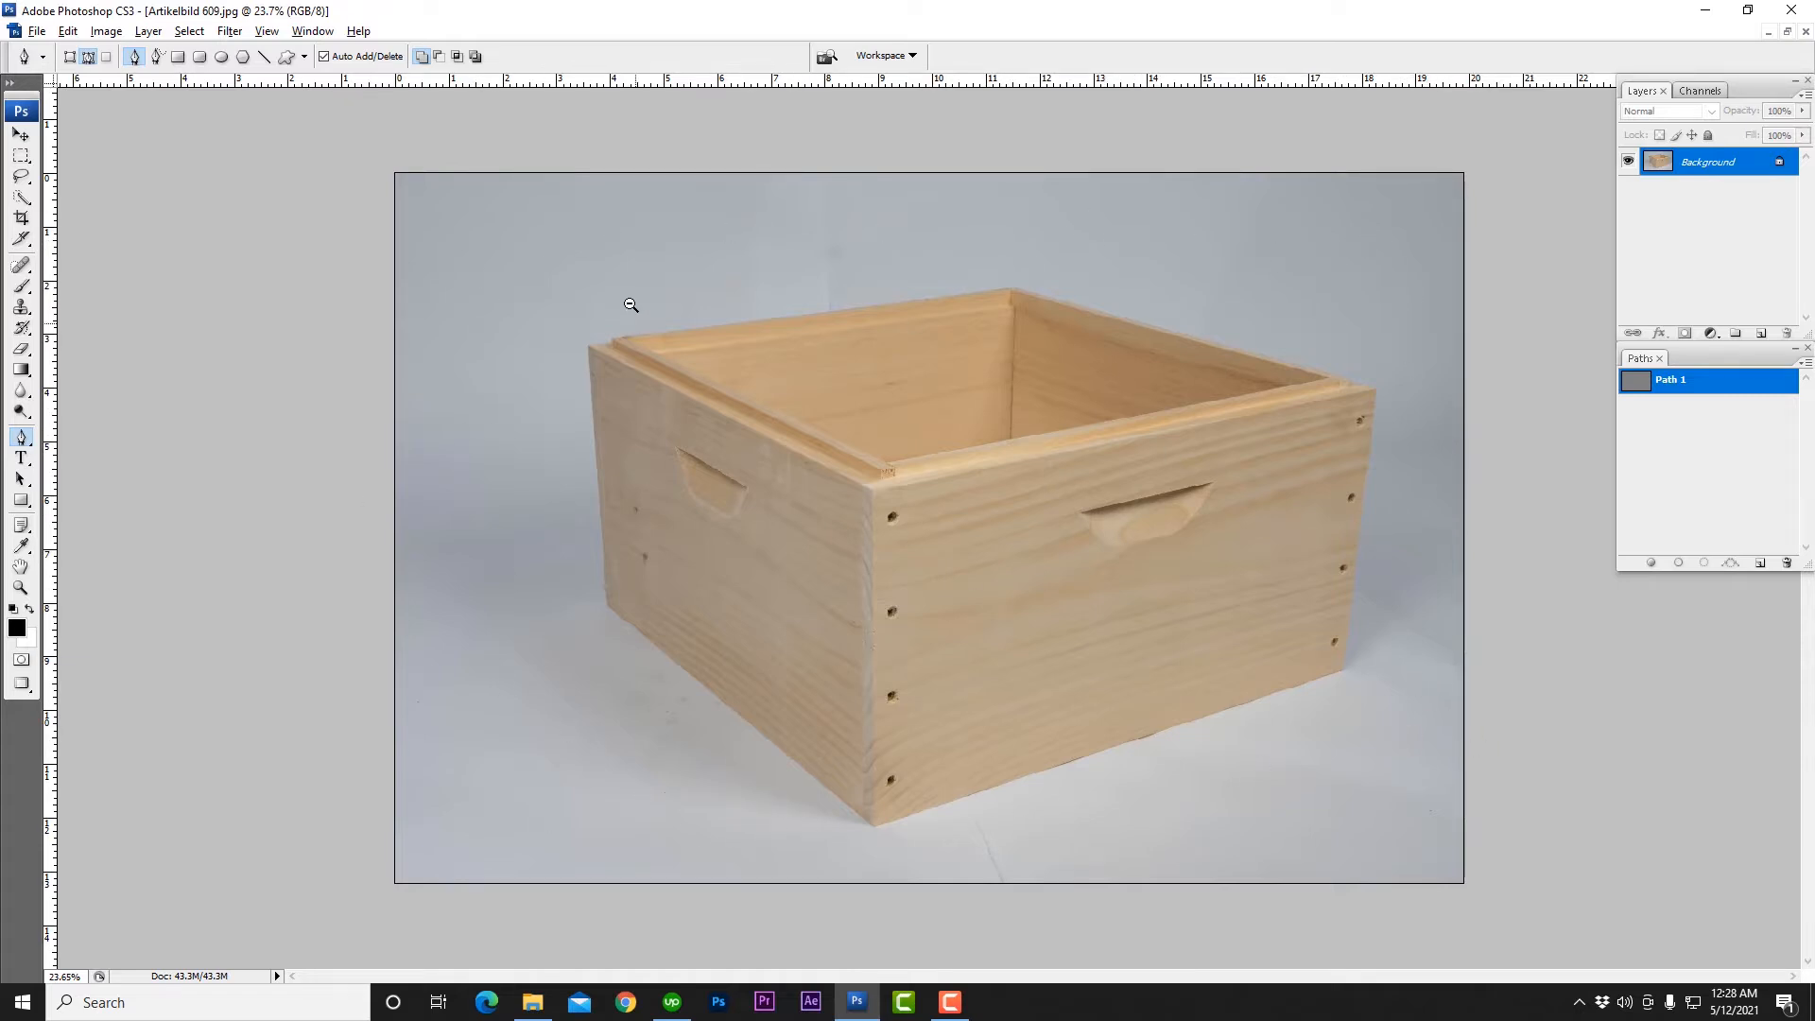
scroll(631, 307, "up", 6)
scroll(685, 421, "down", 5)
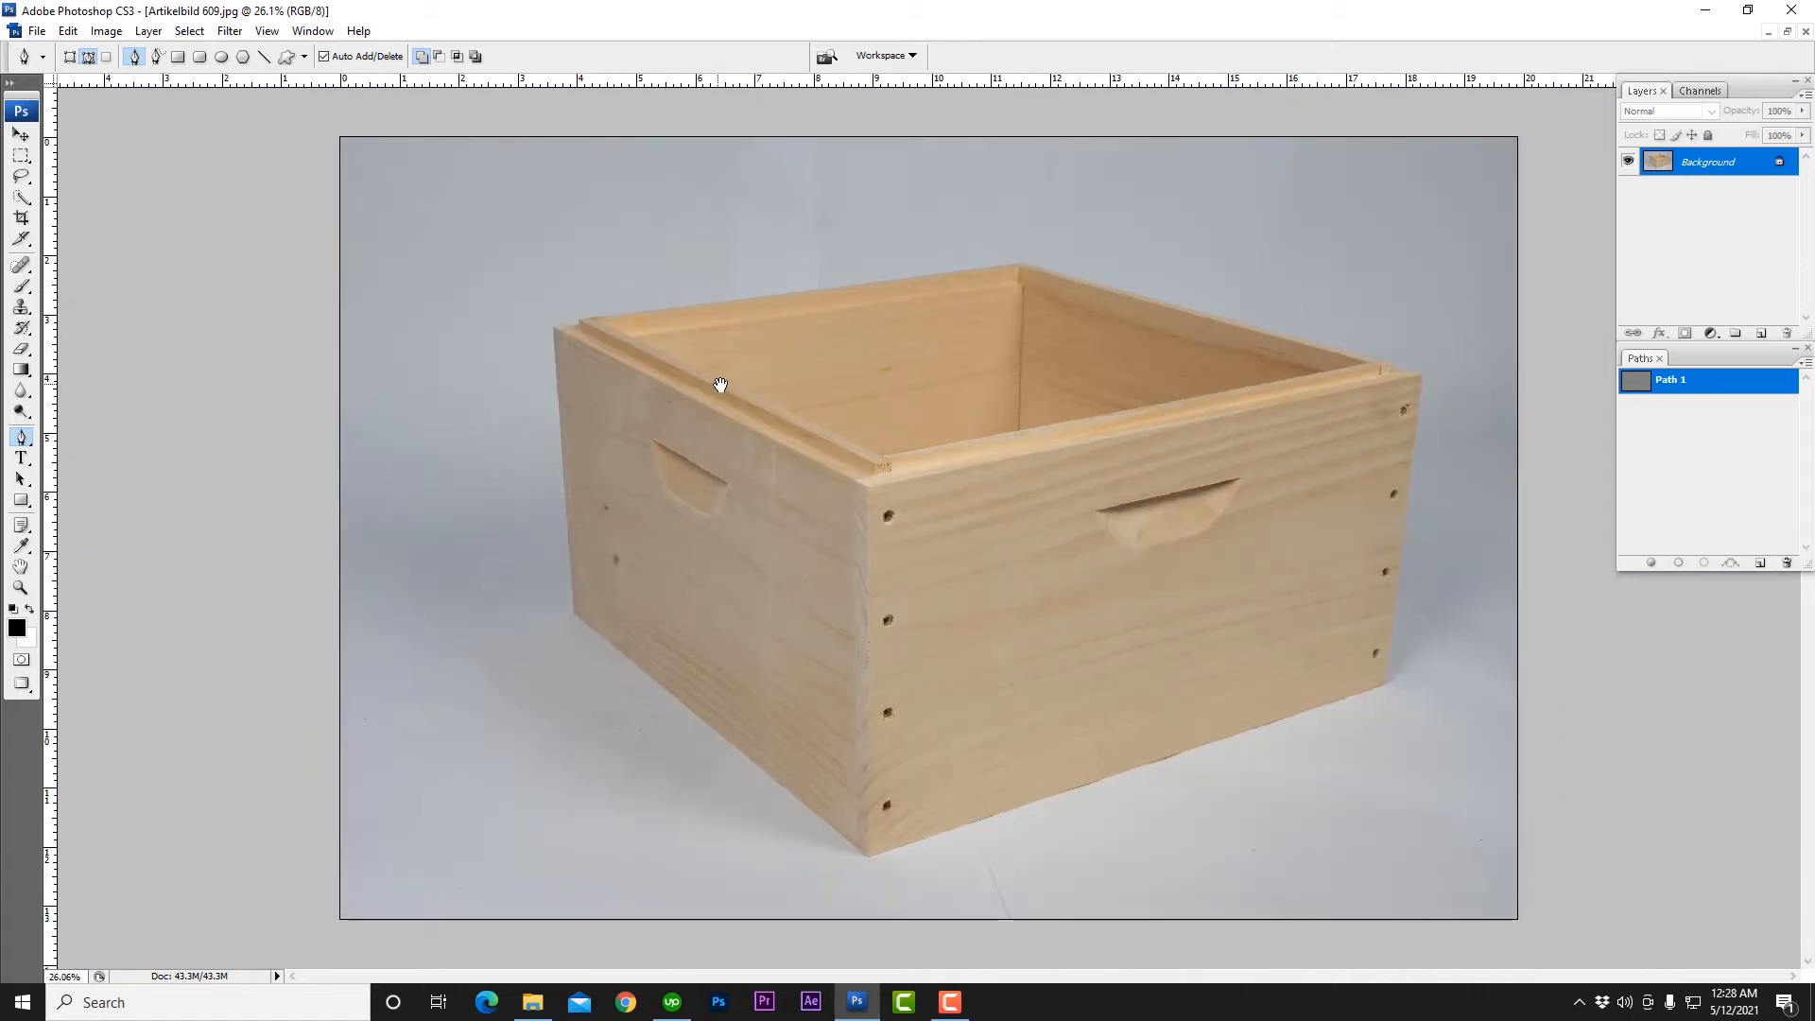
scroll(659, 416, "up", 1)
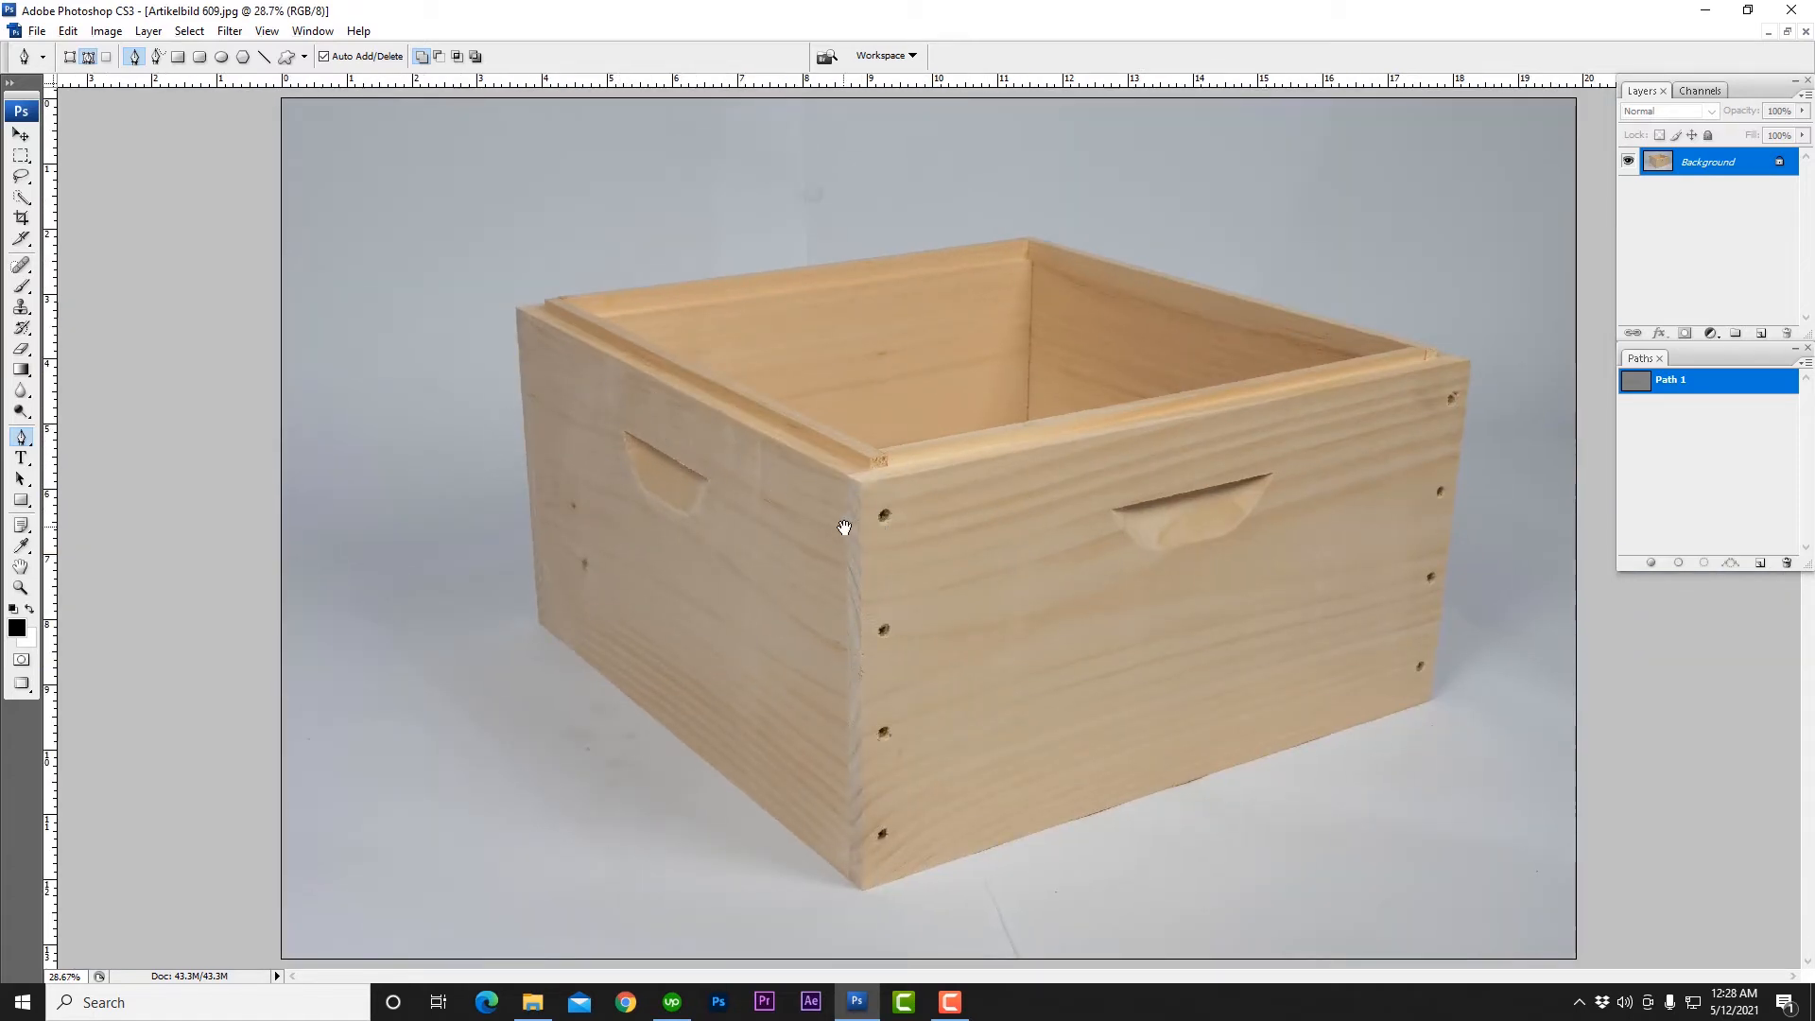
Step: Outline several edge pixels just below the box's upper-left corner with small square paths as samples, and delete them
scroll(558, 351, "up", 20)
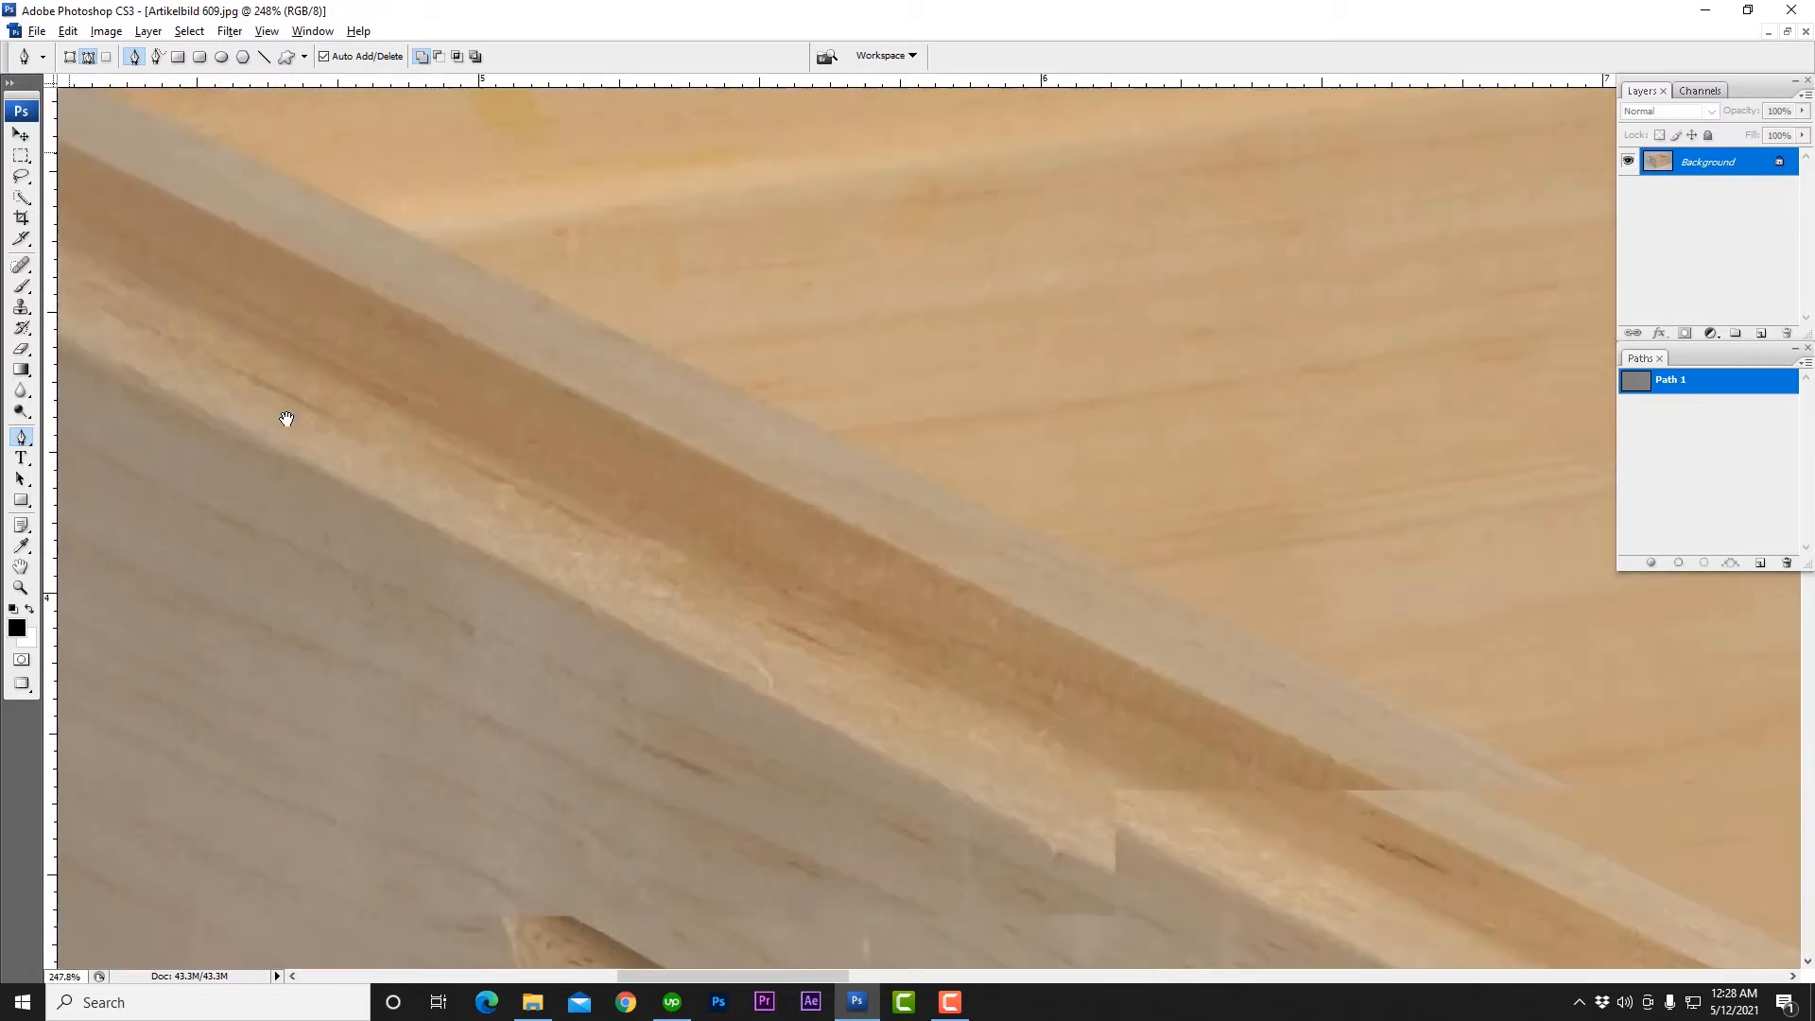
scroll(592, 393, "up", 10)
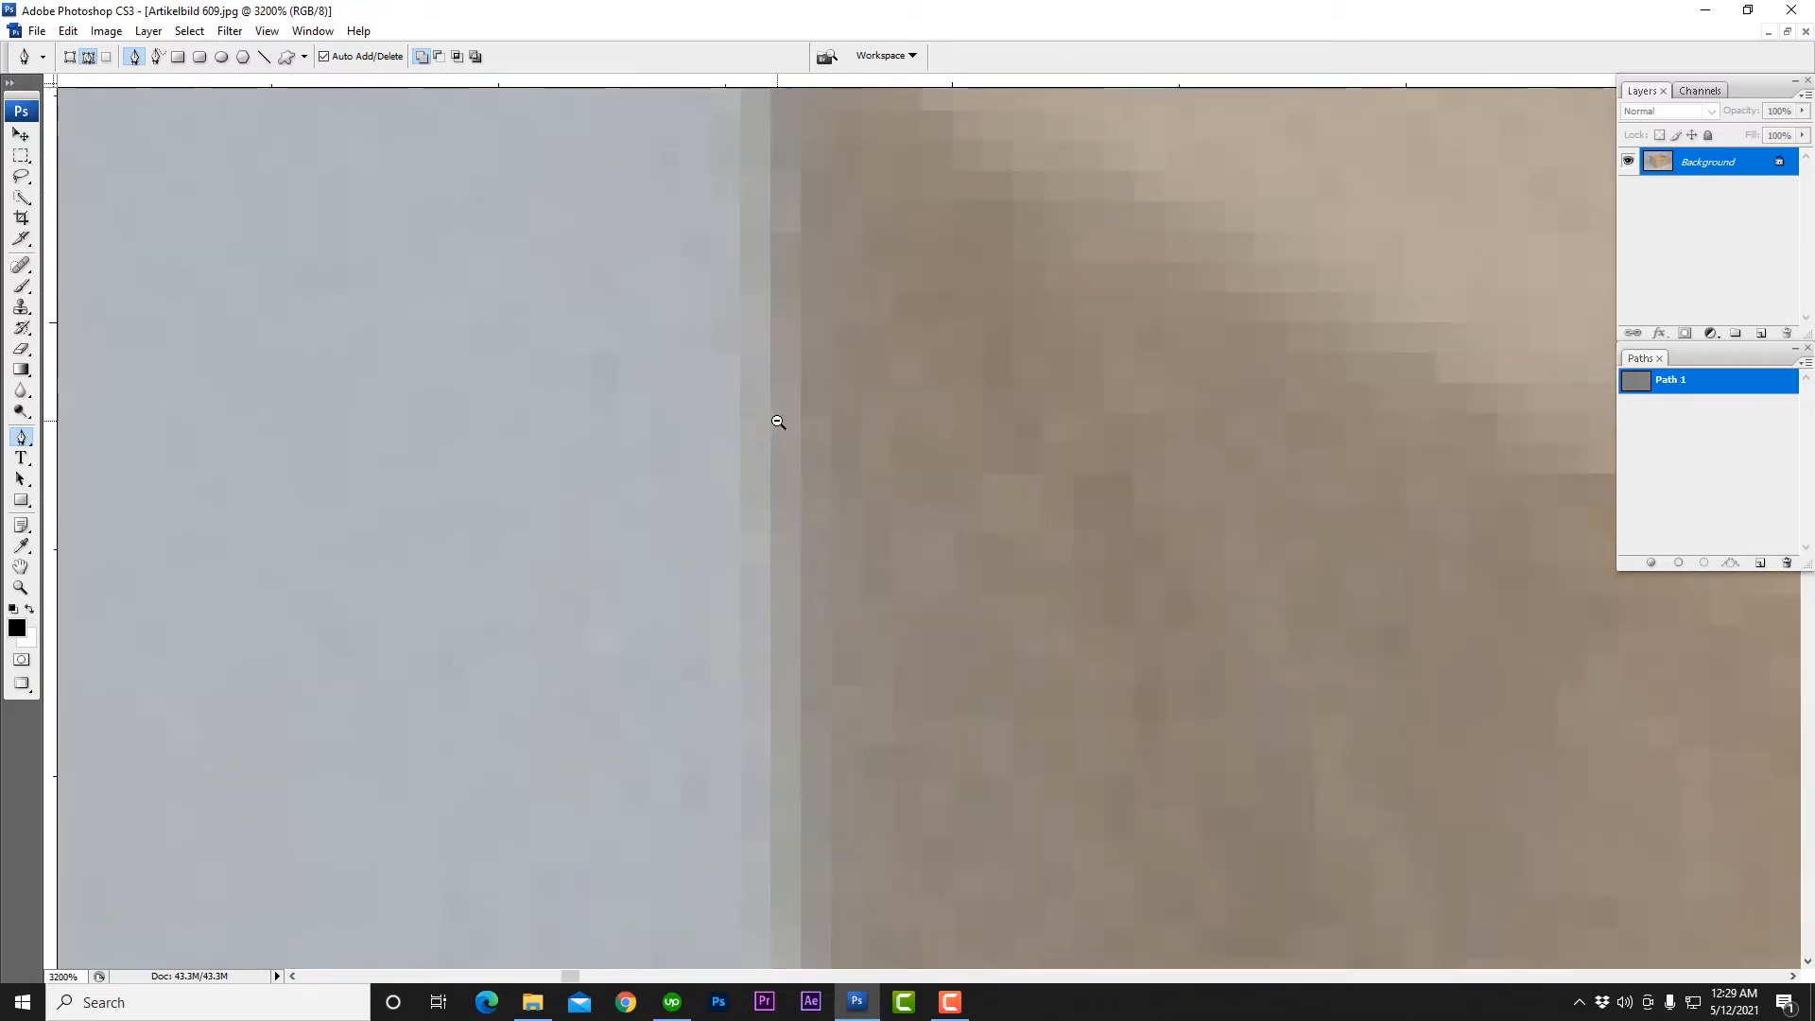
left_click_drag(825, 615, 839, 680)
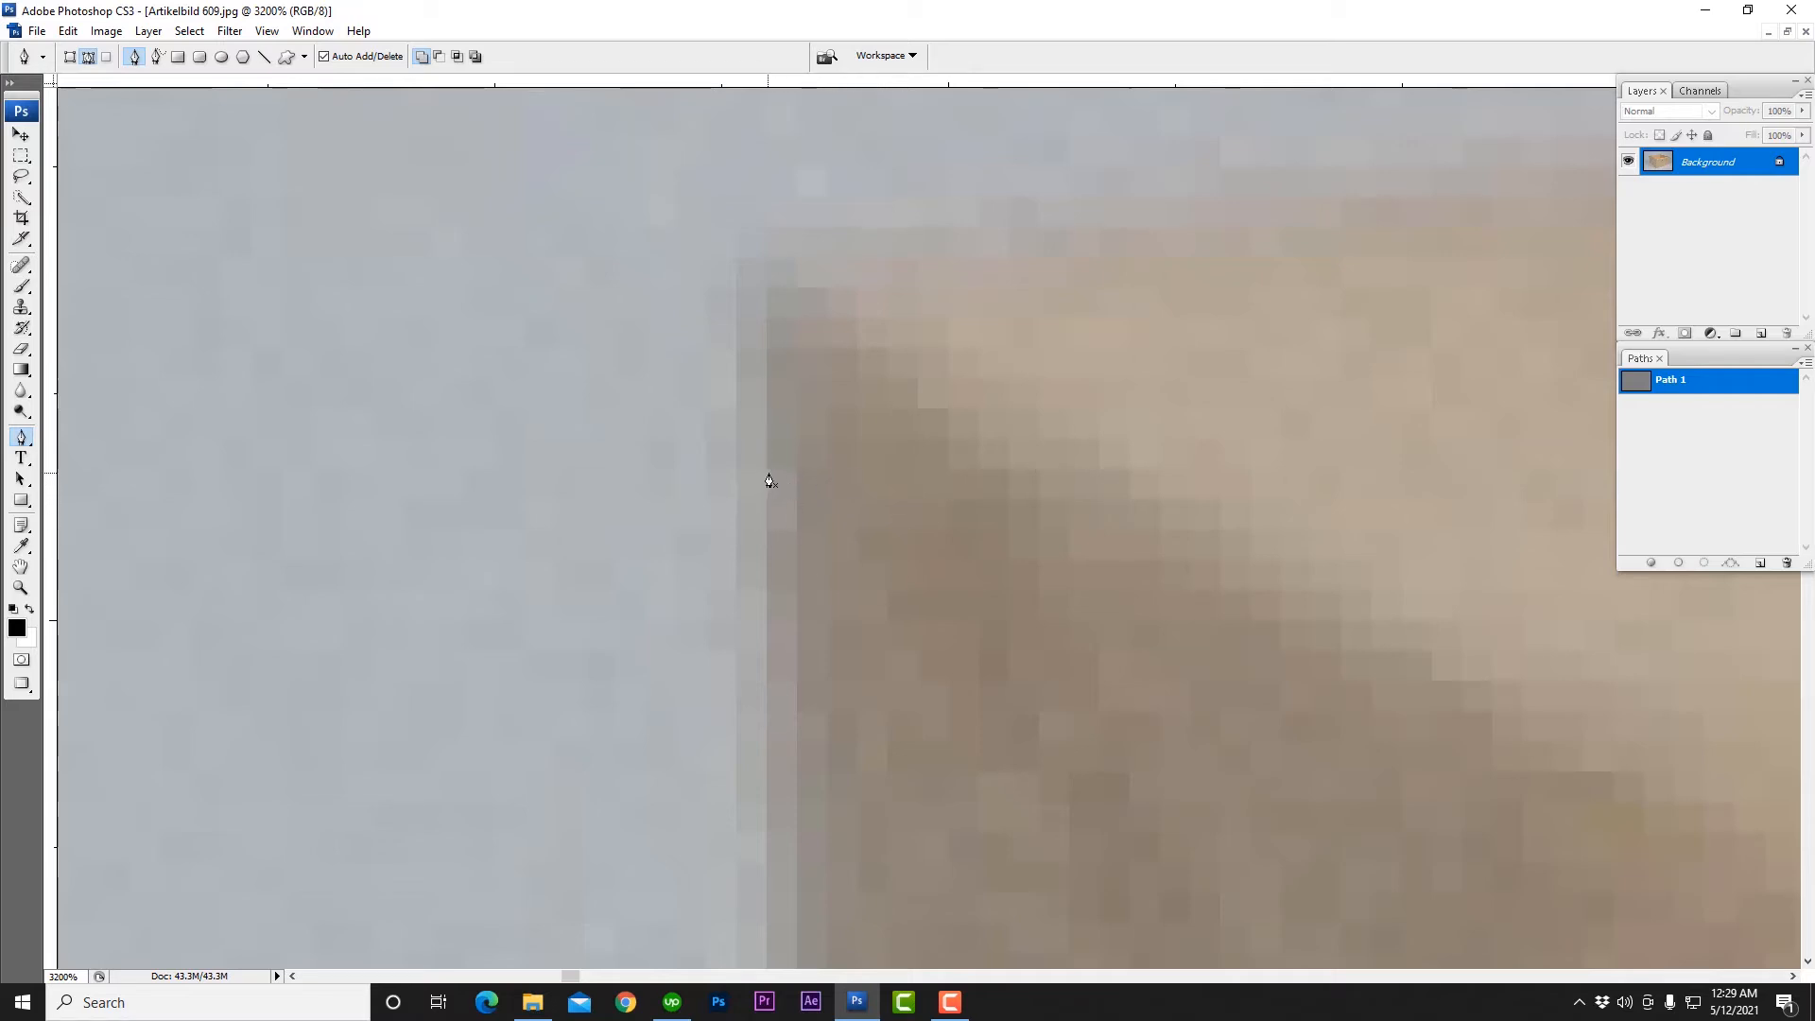
left_click(796, 509)
left_click(829, 439)
left_click_drag(833, 484, 811, 549)
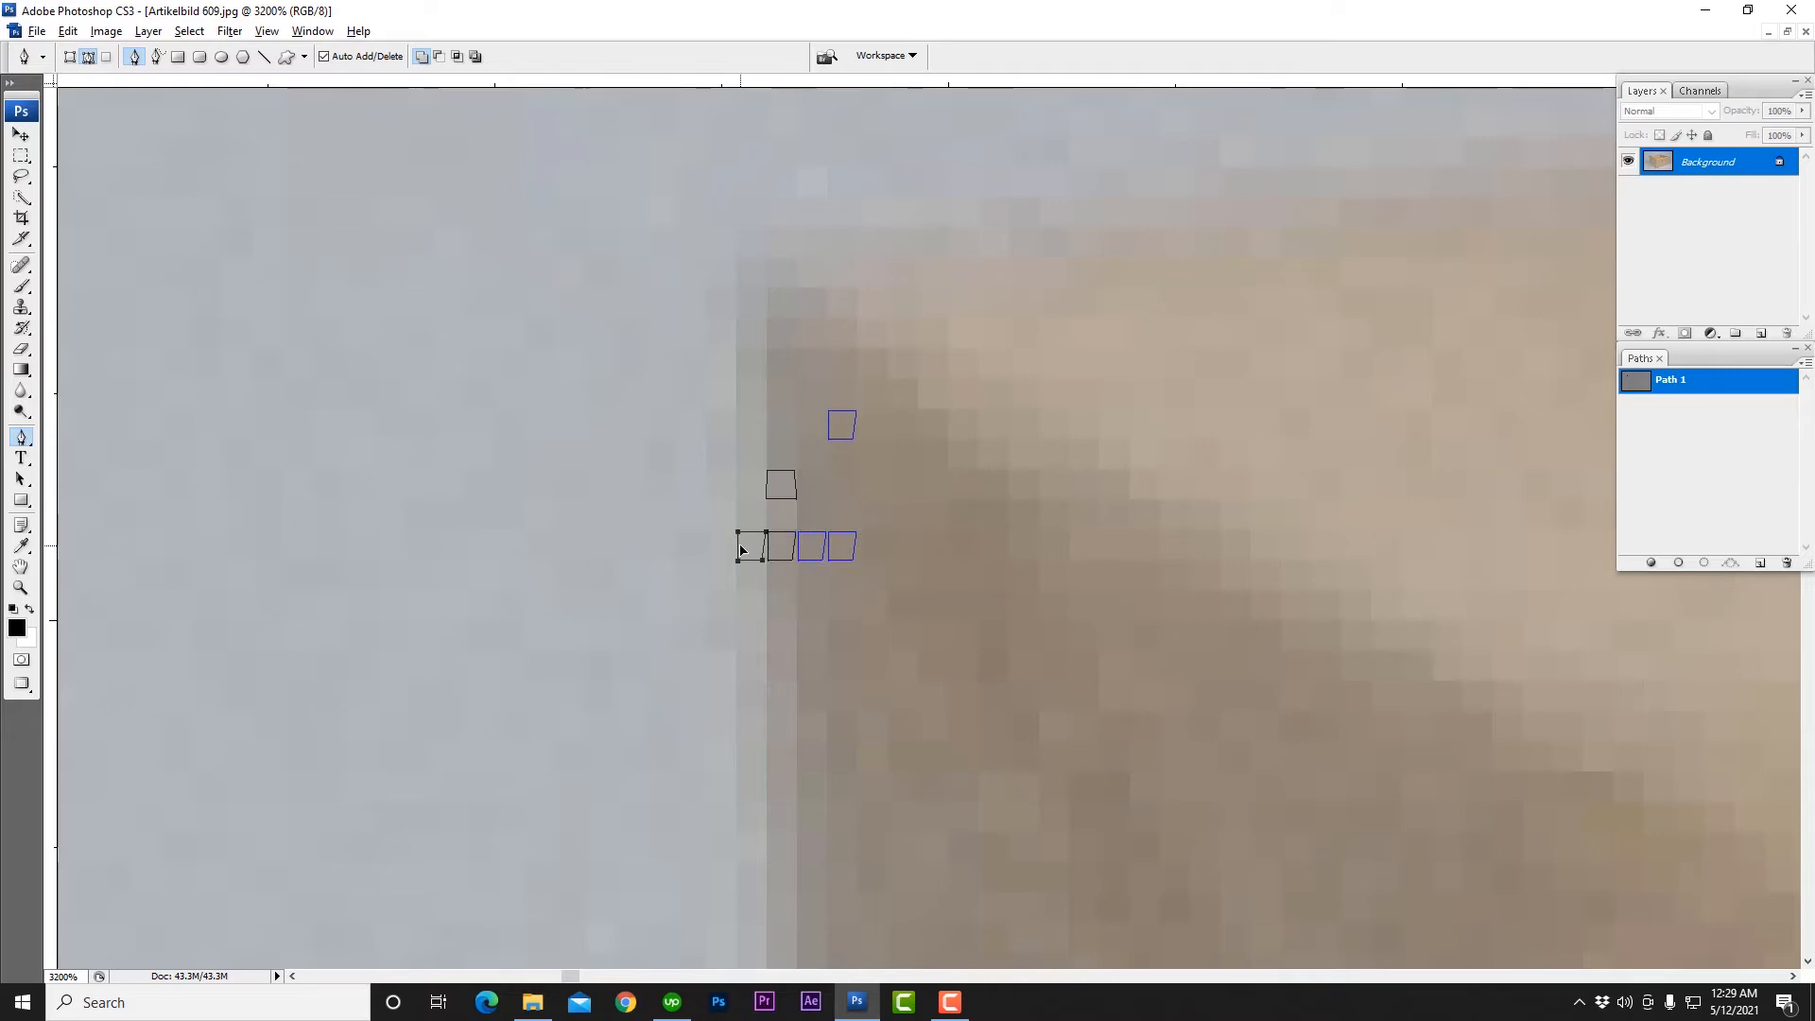
left_click_drag(620, 376, 1034, 693)
key("Delete")
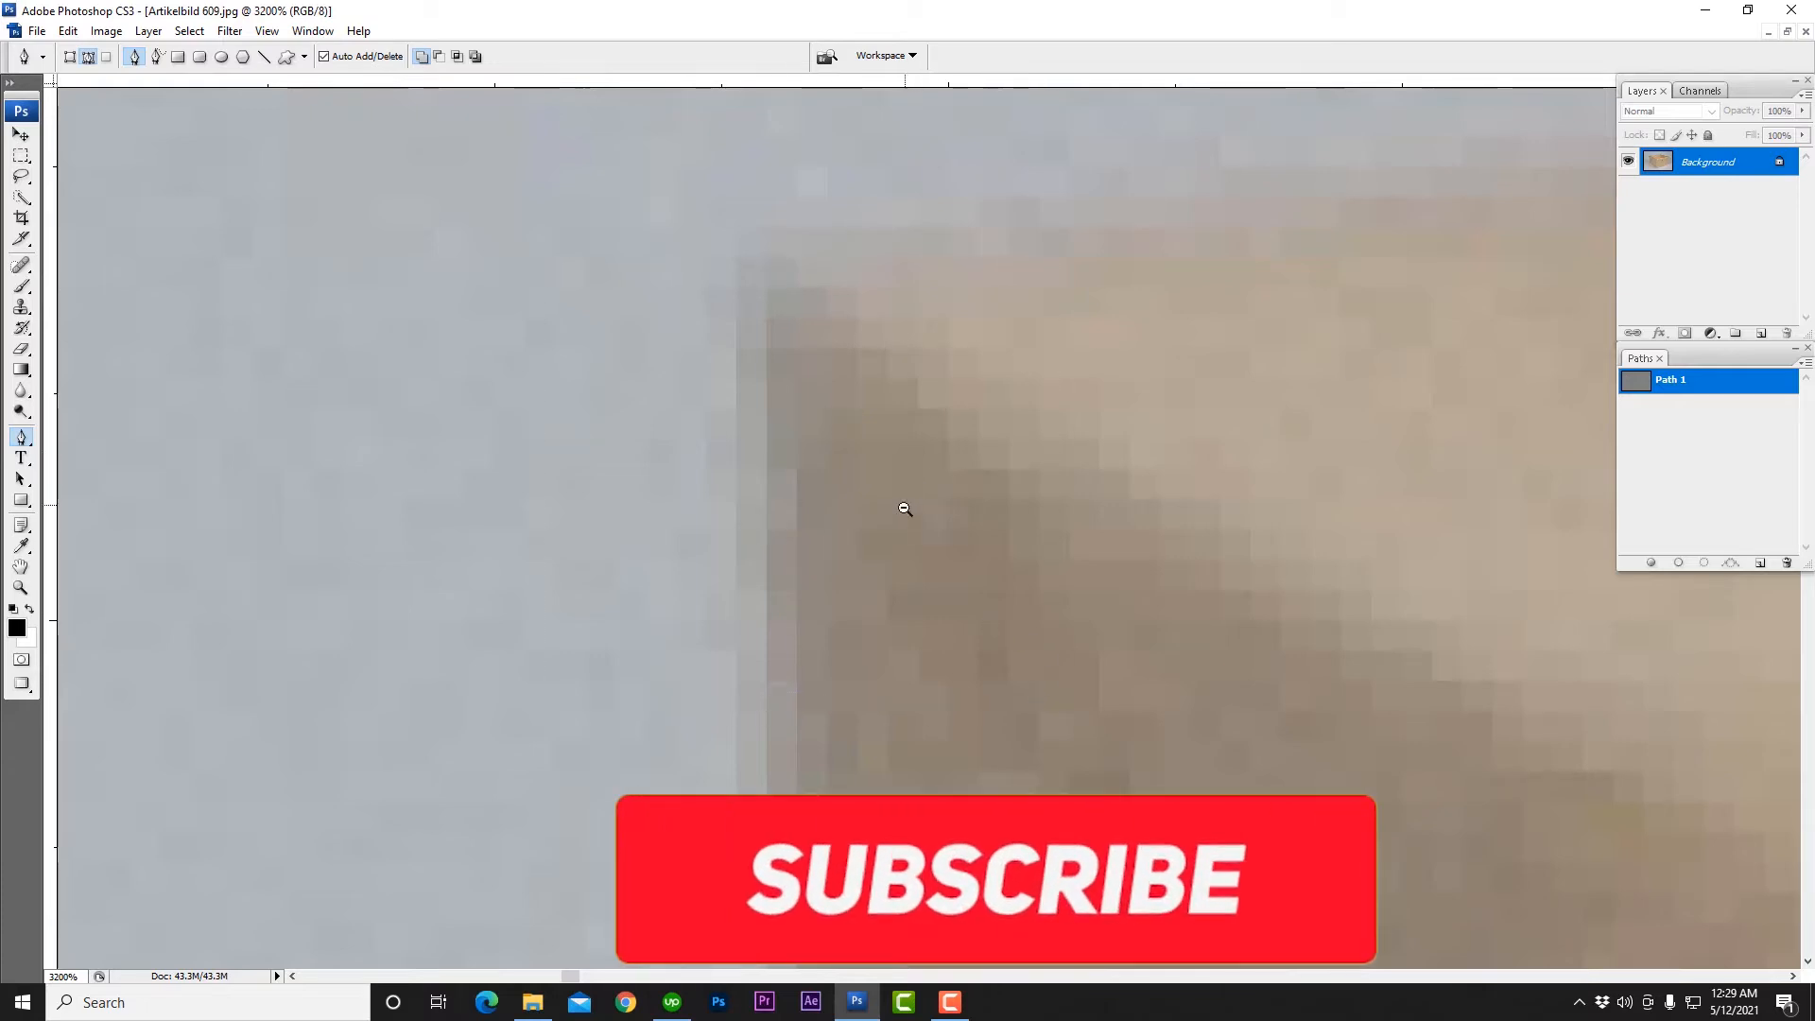
Step: Compare how the box's upper-left corner and edges look at different magnifications, from single pixels out to the whole image
scroll(830, 492, "down", 6)
scroll(879, 551, "up", 5)
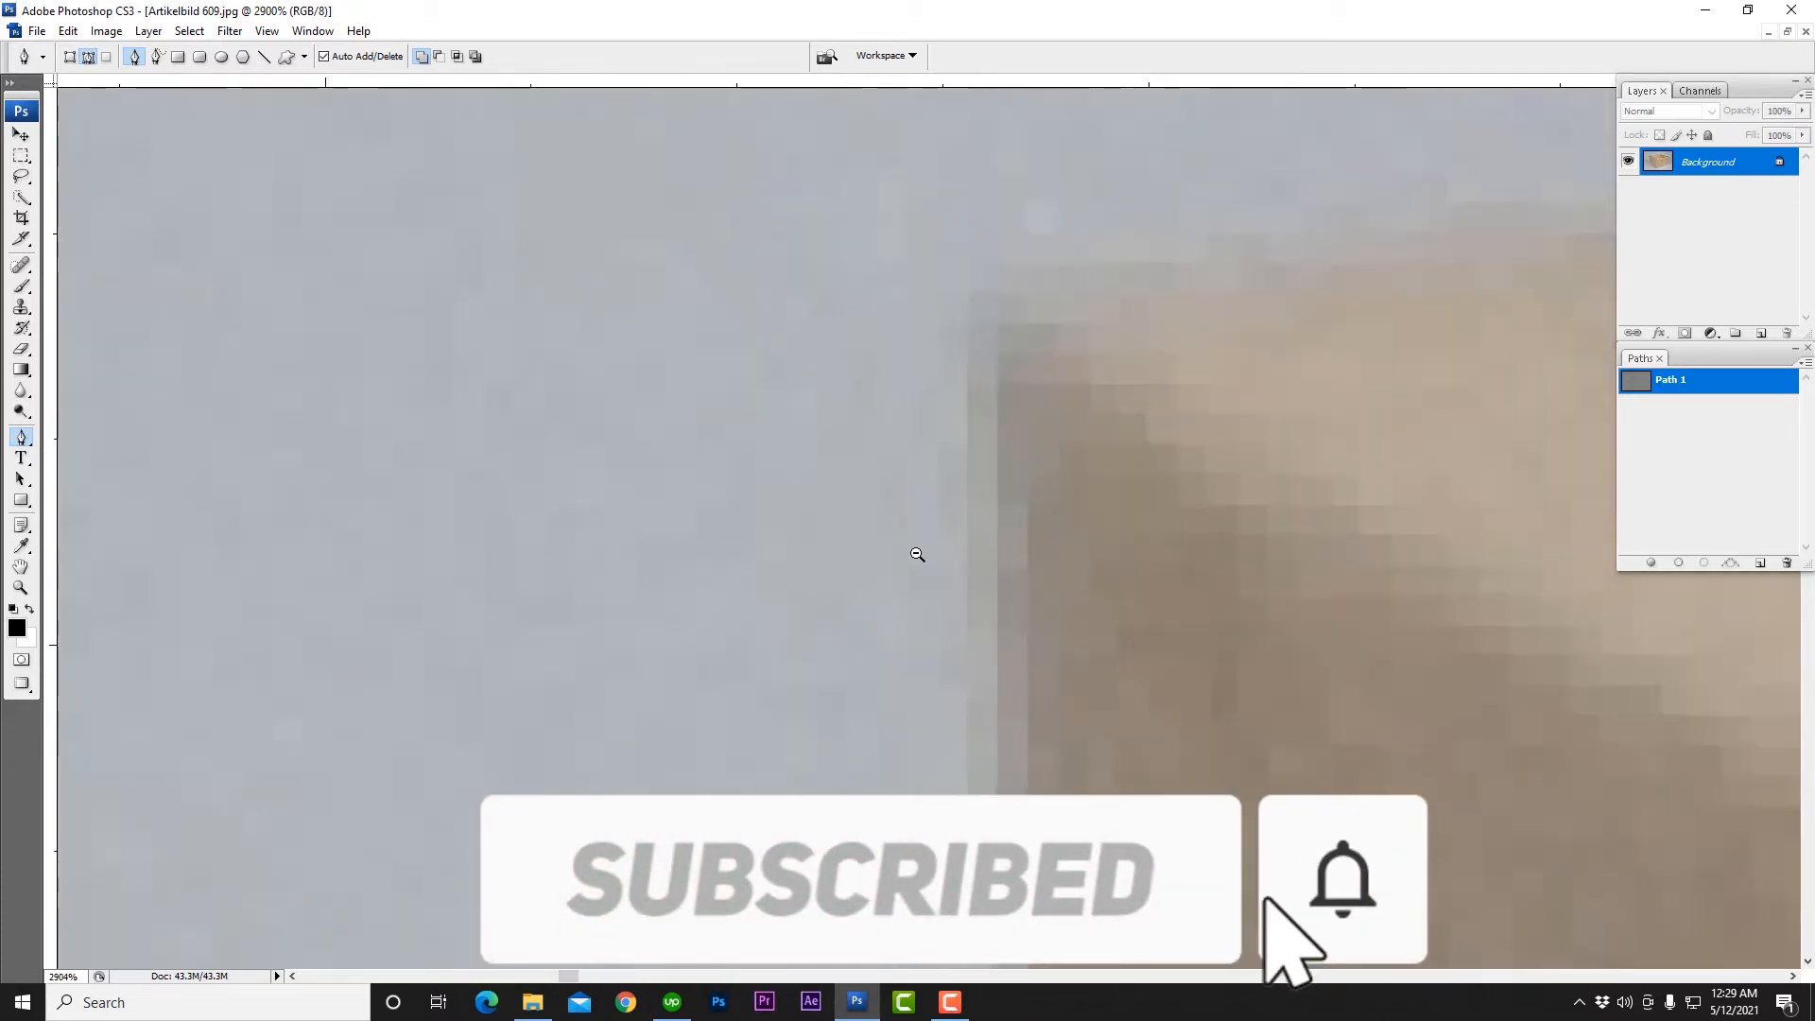
scroll(905, 530, "down", 9)
scroll(909, 513, "down", 2)
scroll(1021, 615, "up", 5)
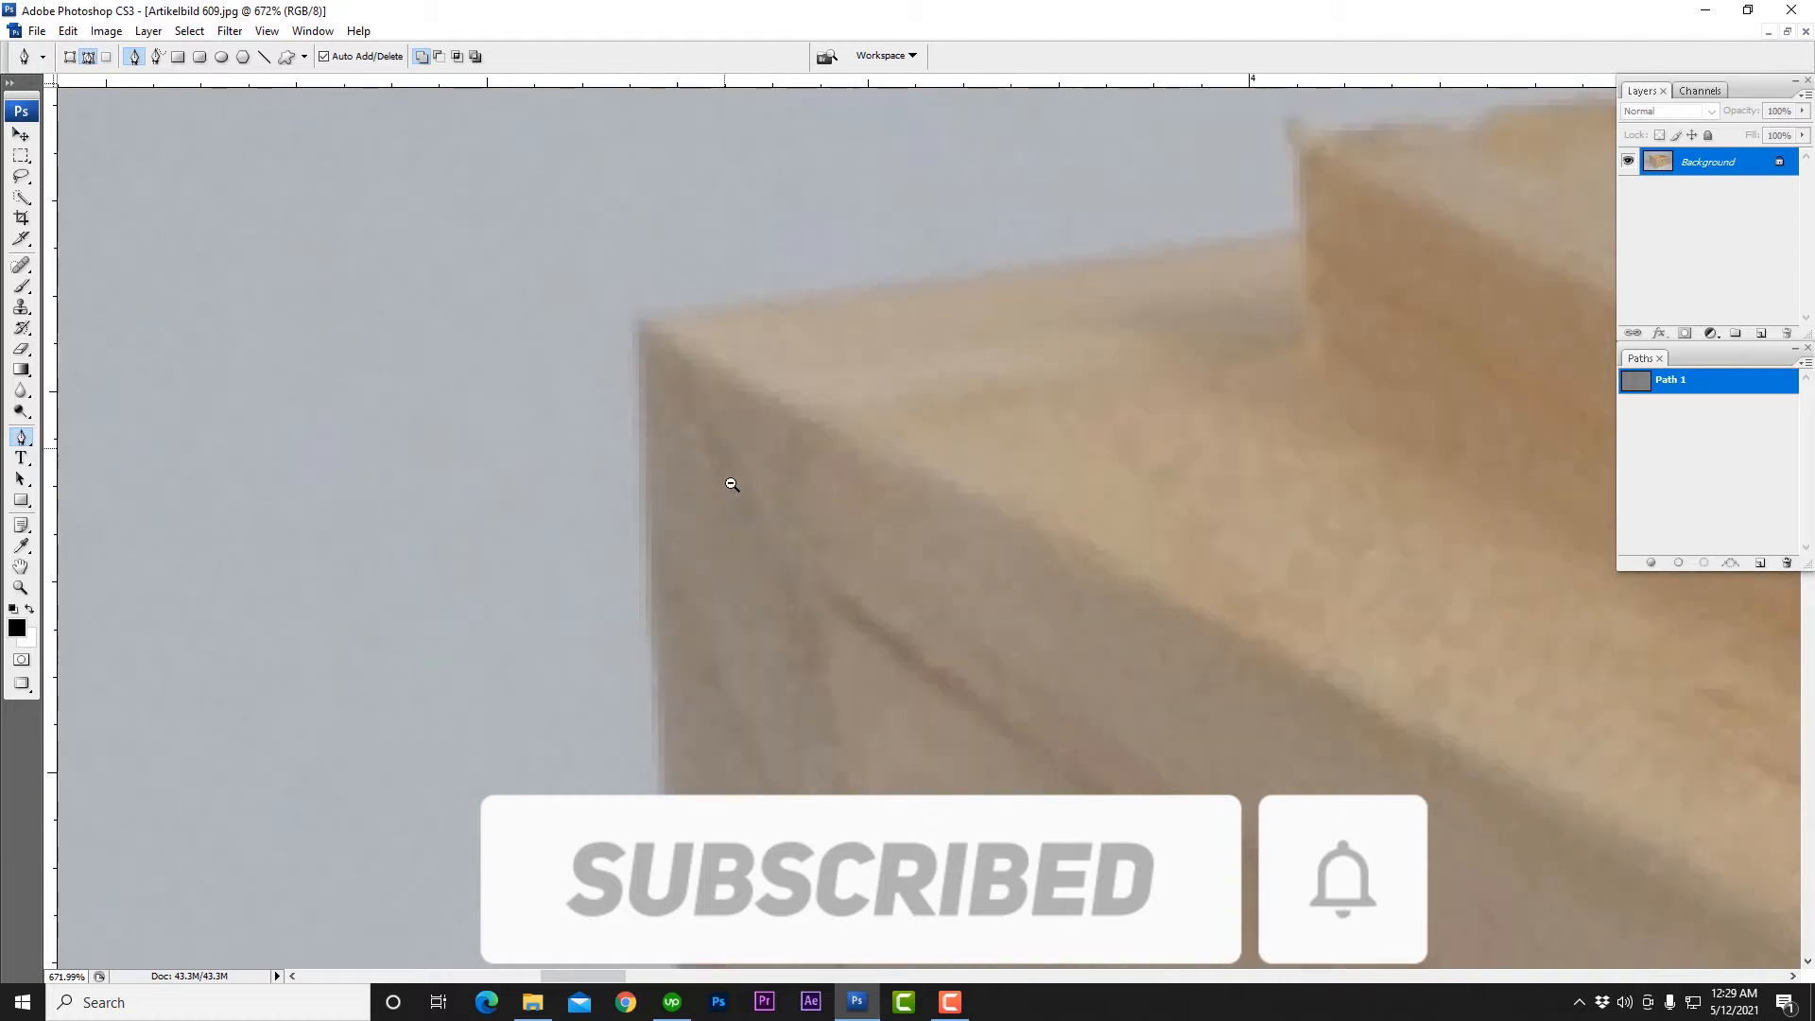
scroll(665, 397, "down", 8)
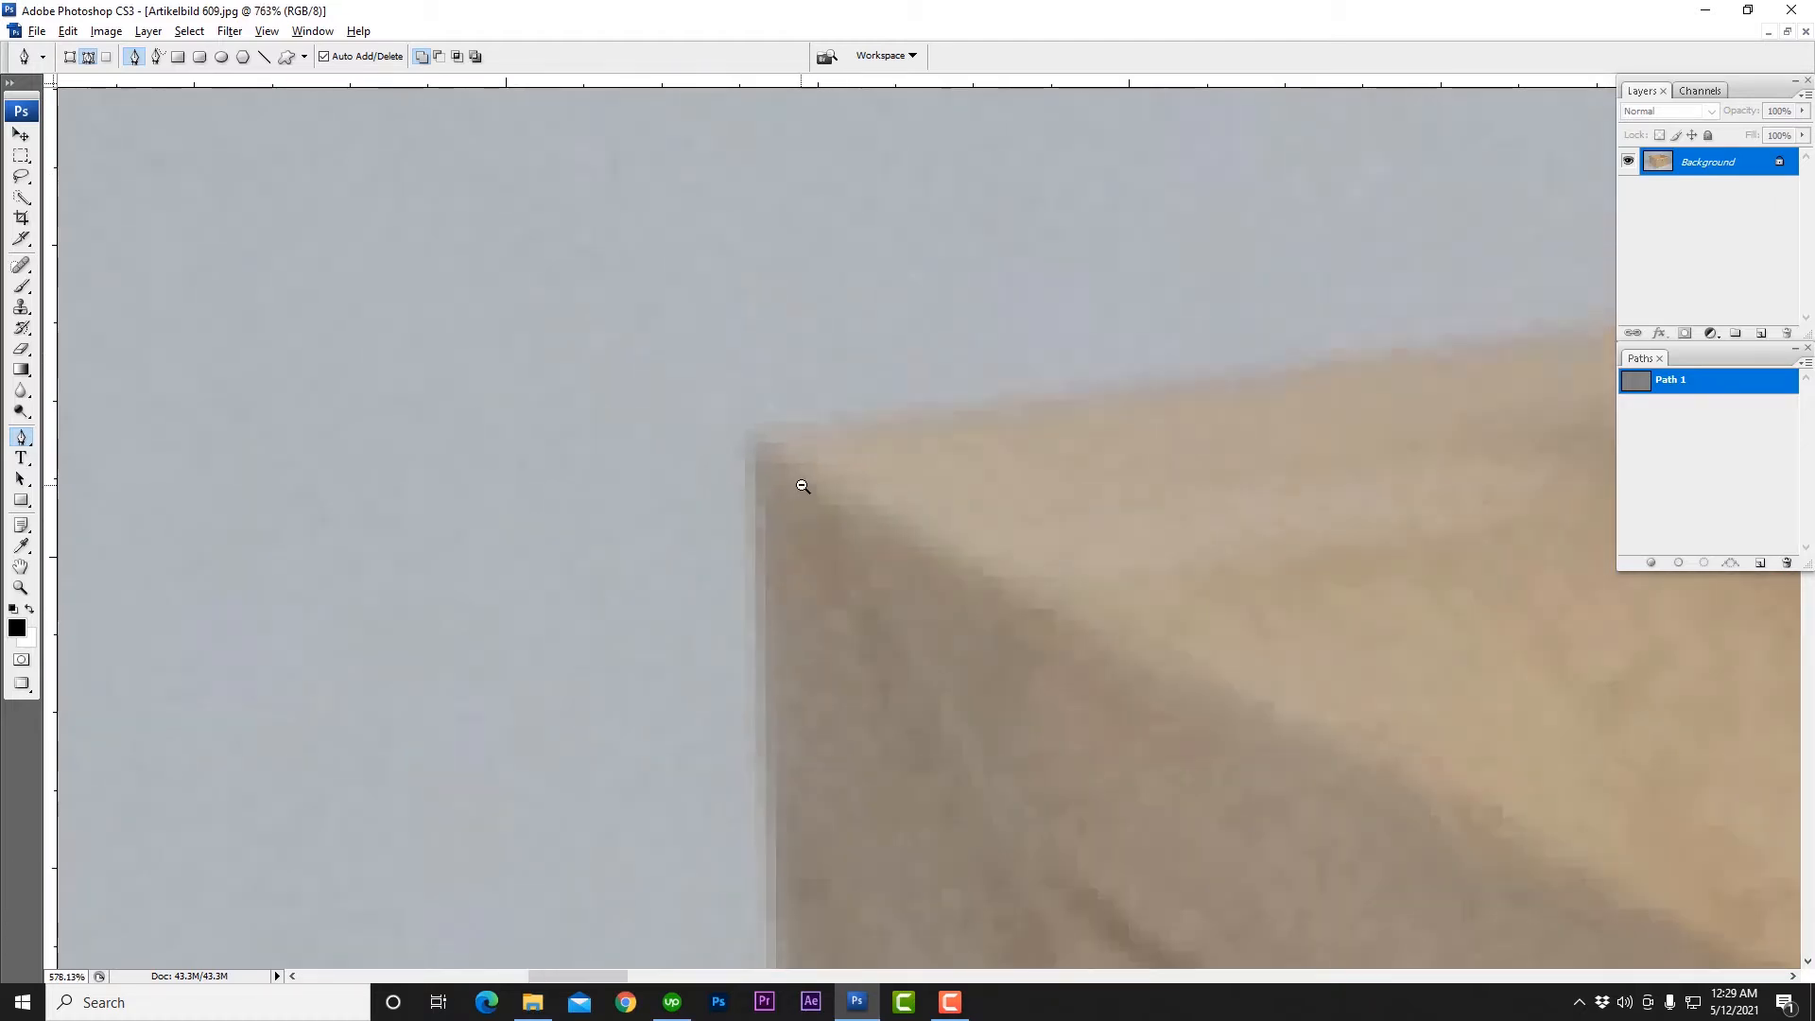
scroll(804, 486, "down", 6)
scroll(775, 501, "up", 2)
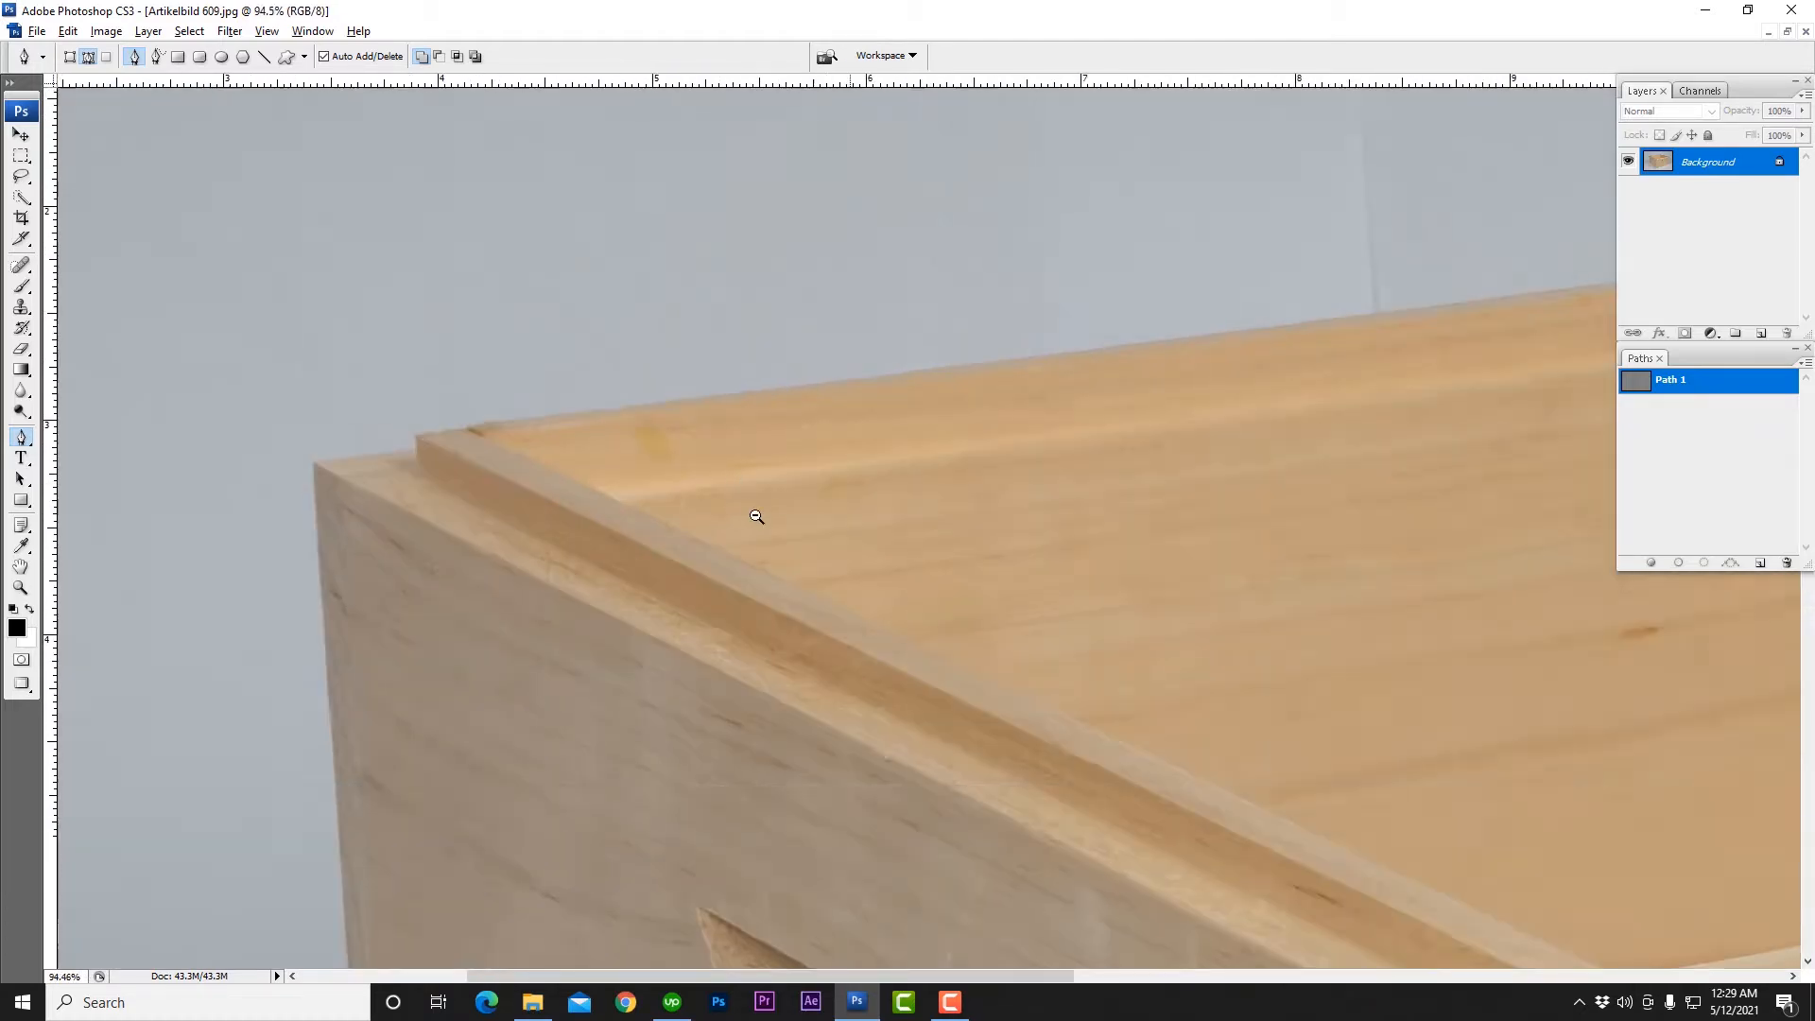
scroll(758, 515, "down", 2)
scroll(758, 515, "down", 2)
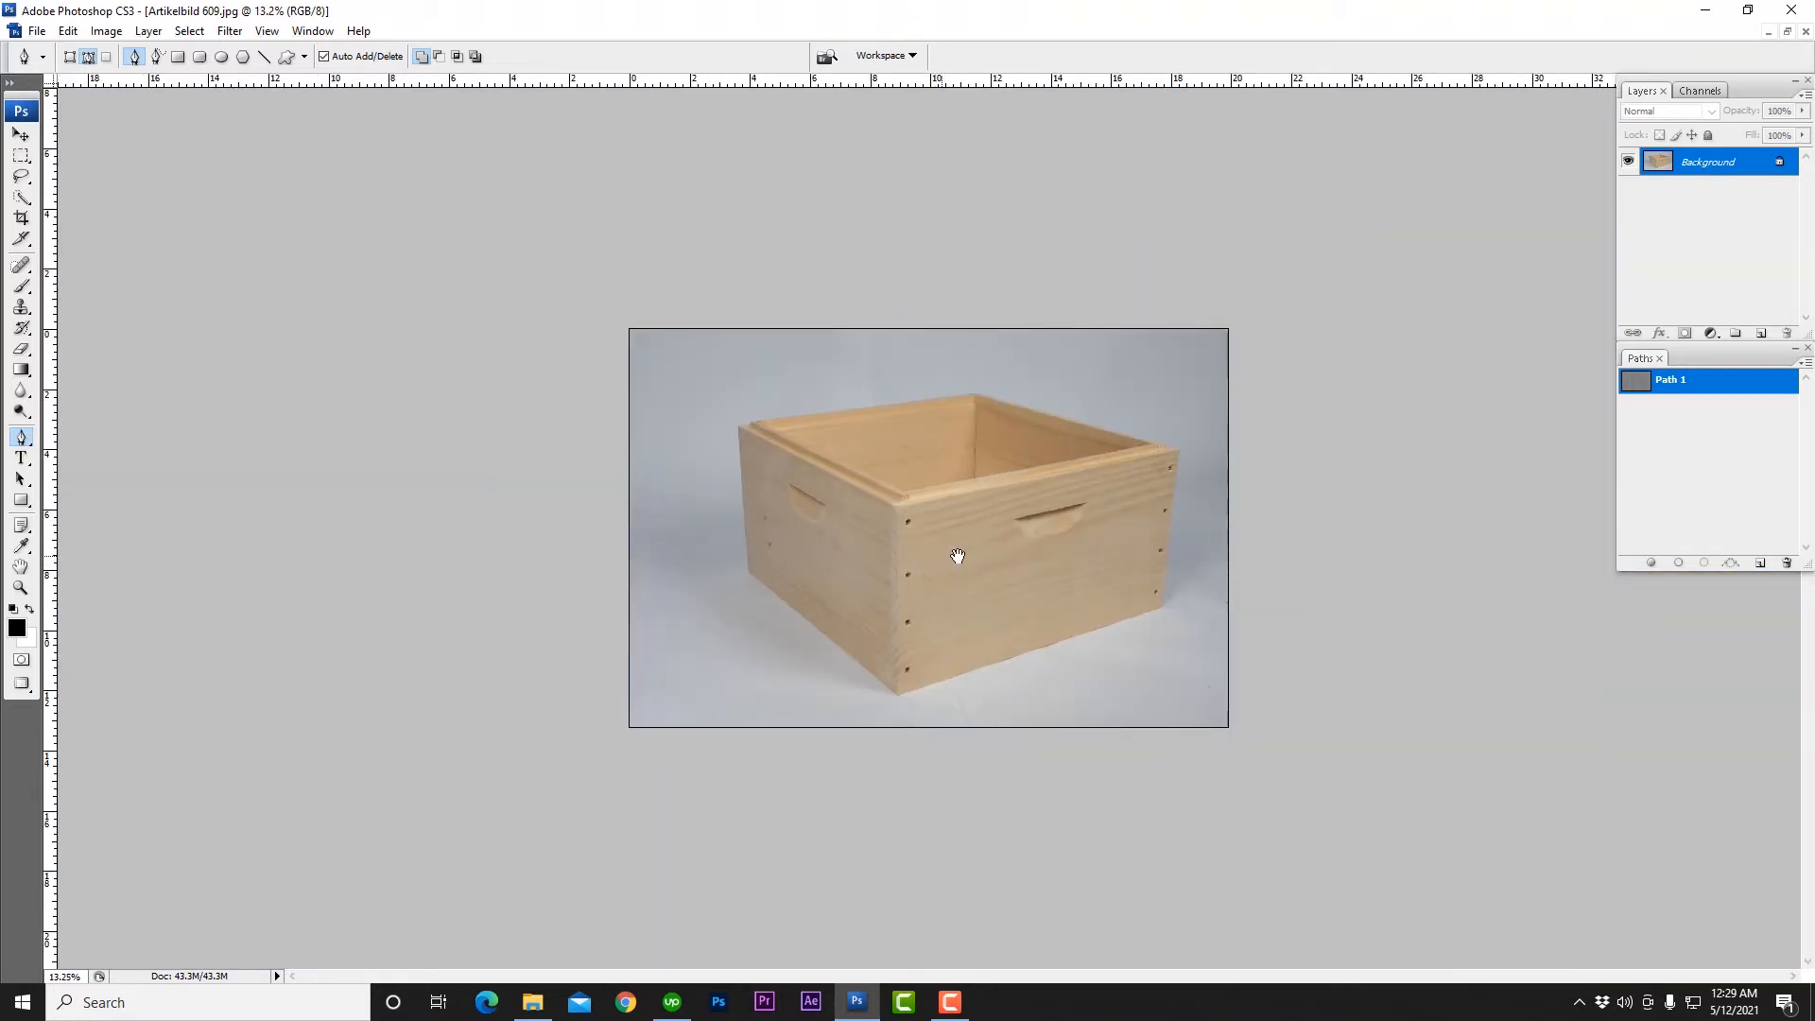
scroll(1030, 519, "up", 4)
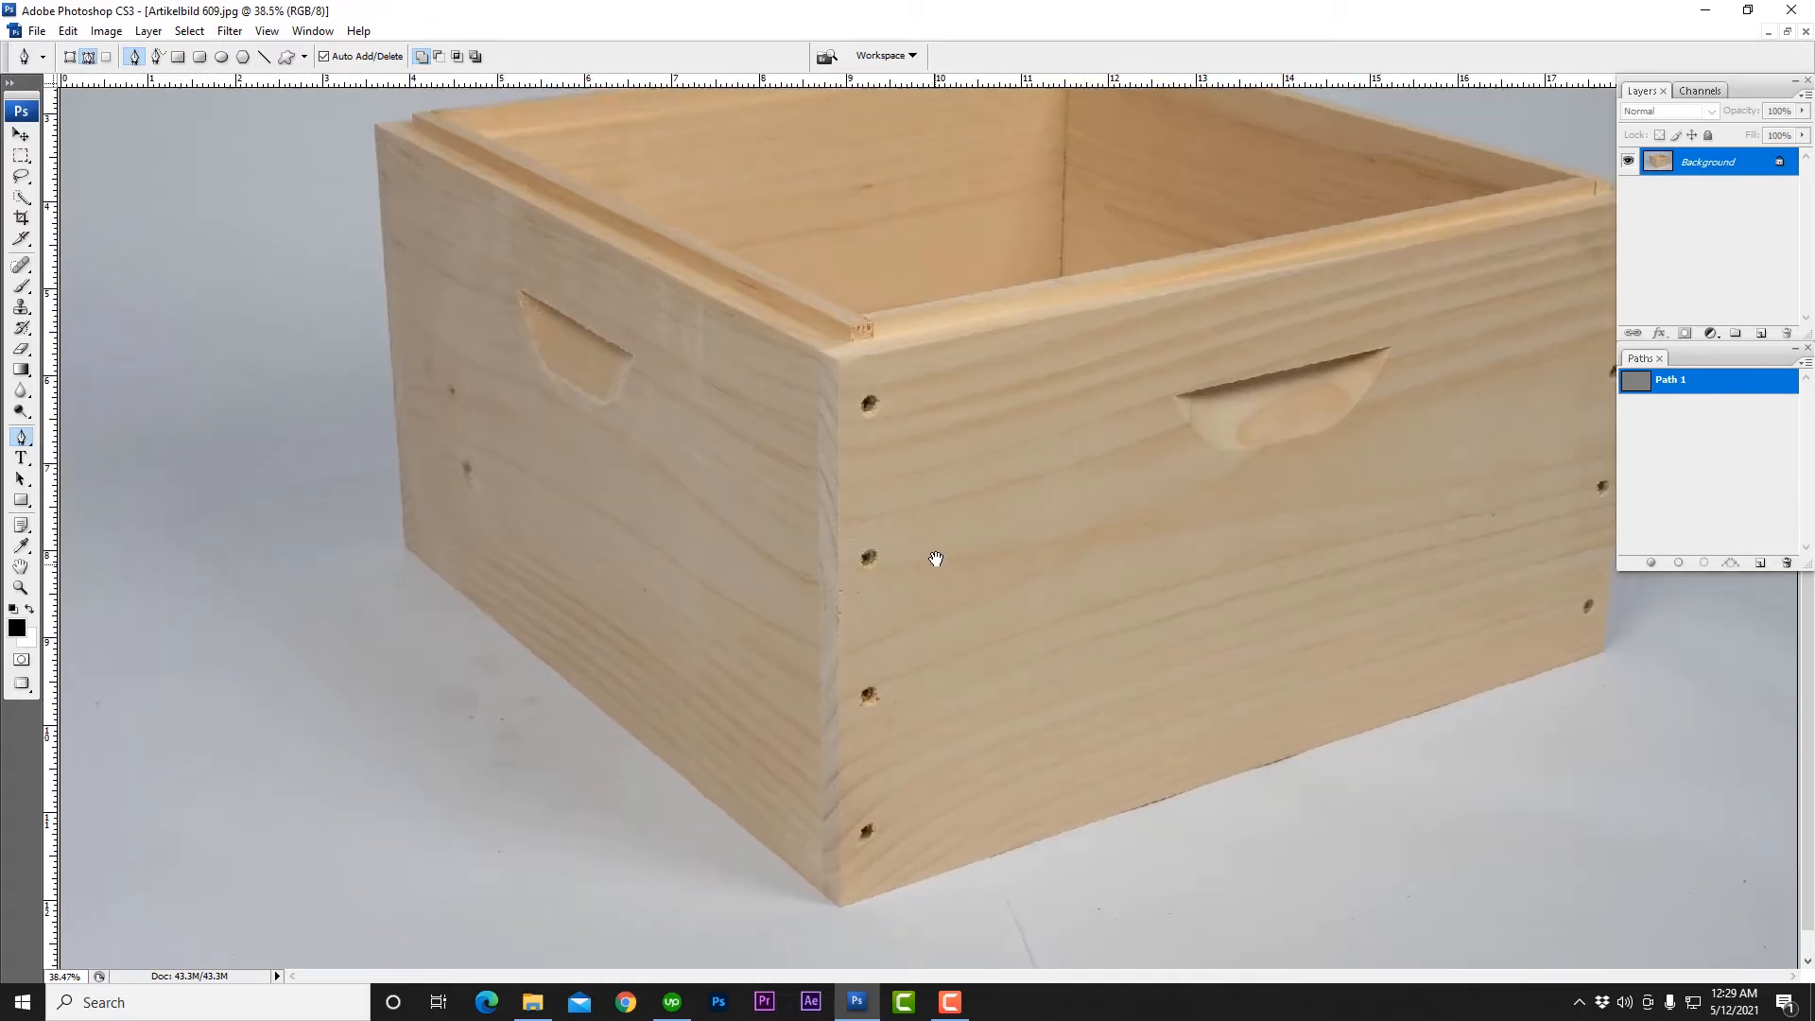
Step: Switch the image to full screen mode with the menu bar so it can be moved freely
left_click_drag(936, 559, 935, 642)
key("f")
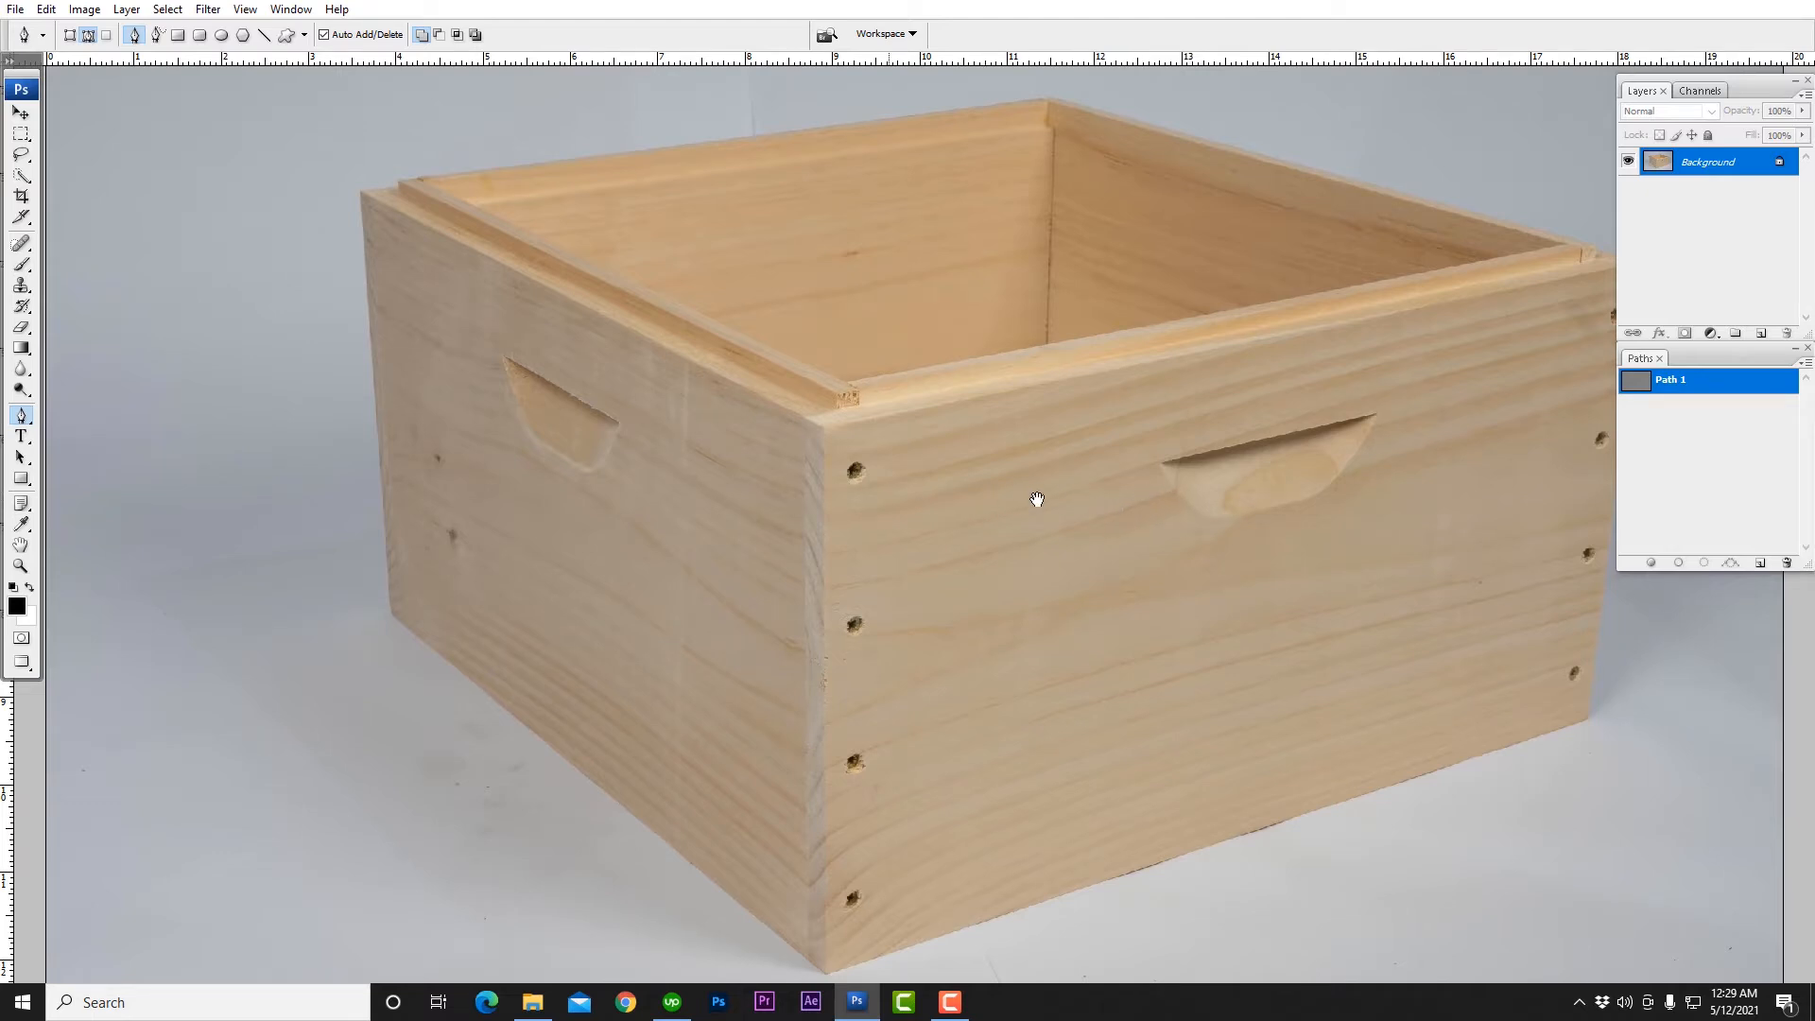
left_click_drag(991, 451, 809, 516)
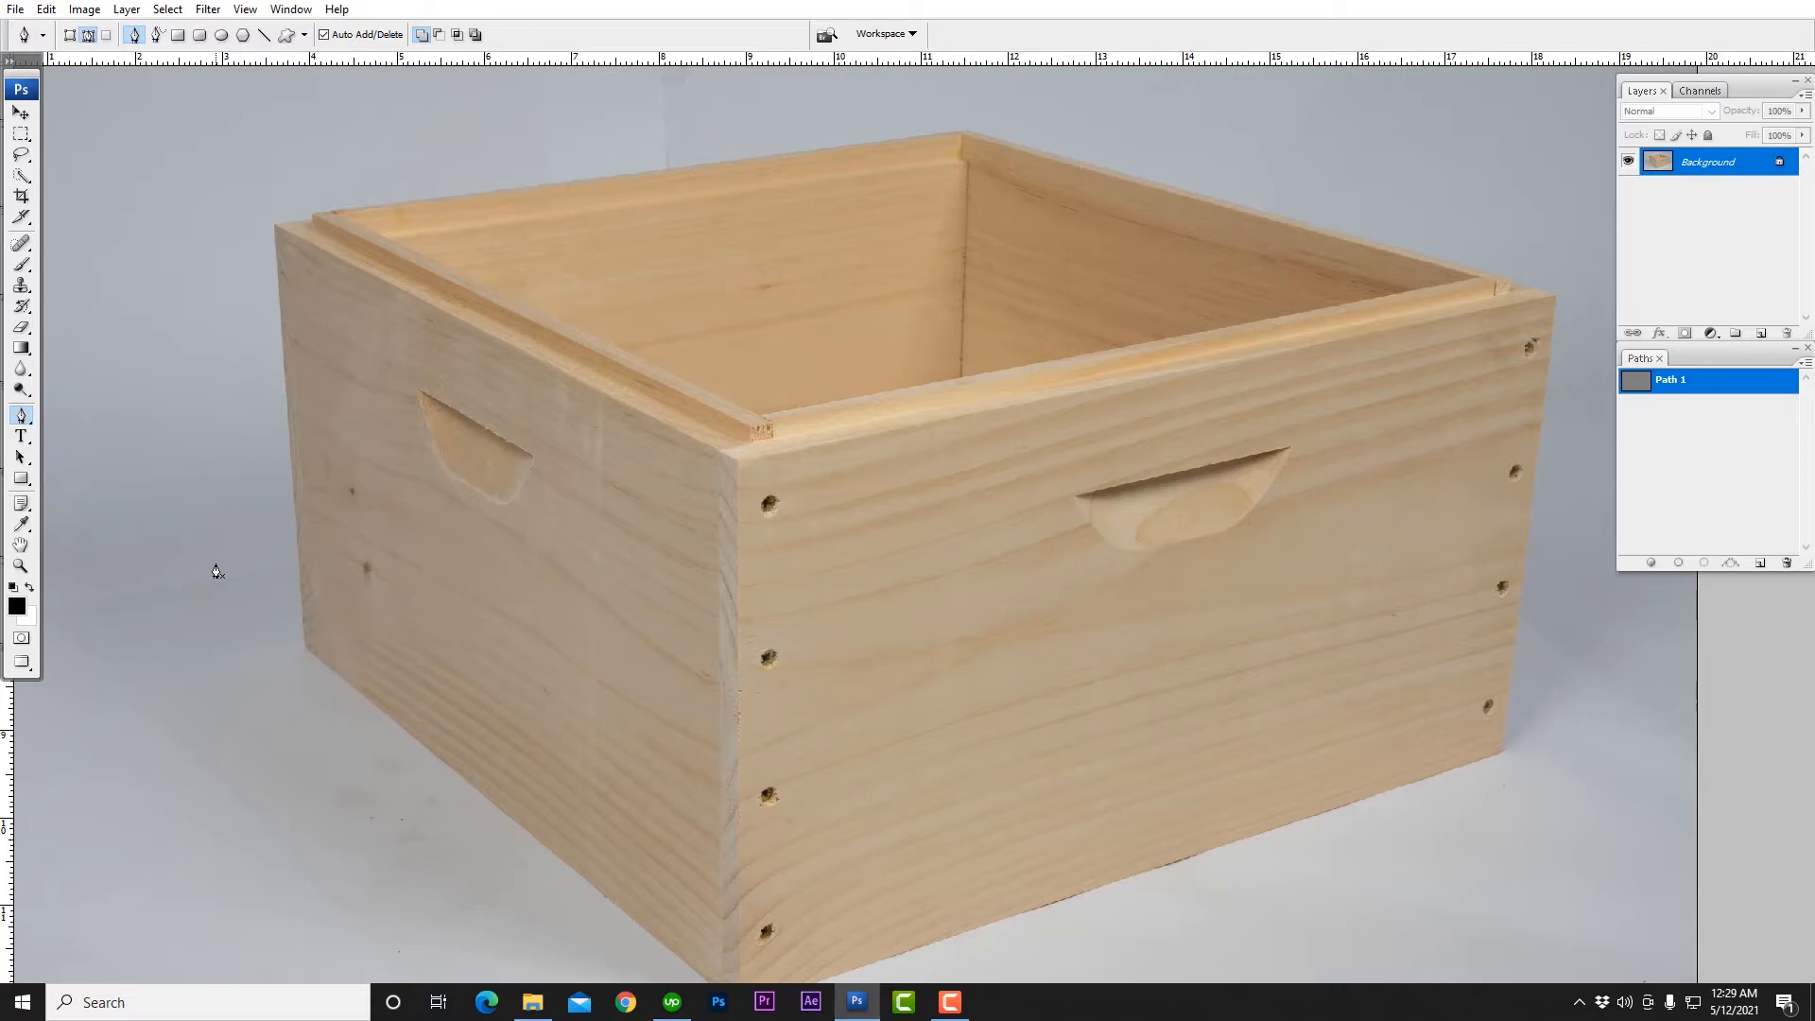
left_click_drag(515, 499, 812, 624)
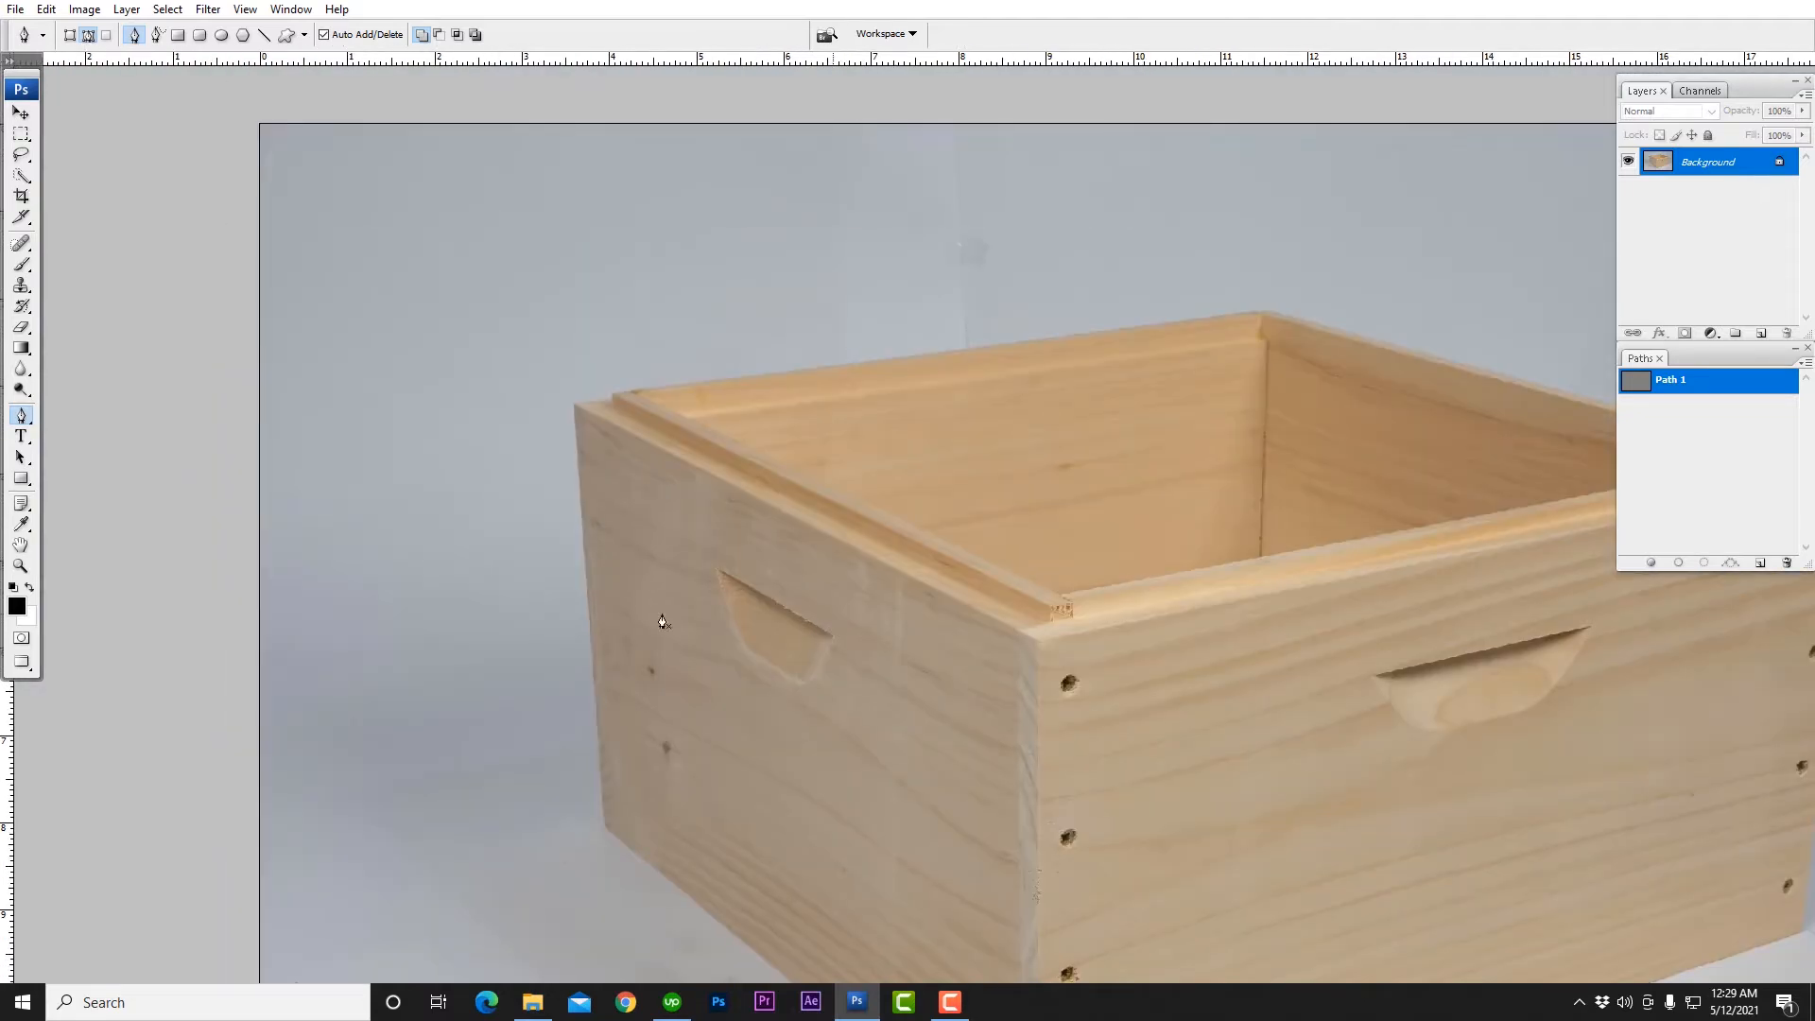
Step: Start the path at the box's upper-left corner with two anchors joined by a curve that rounds the corner
left_click_drag(707, 494, 718, 554)
scroll(756, 515, "up", 10)
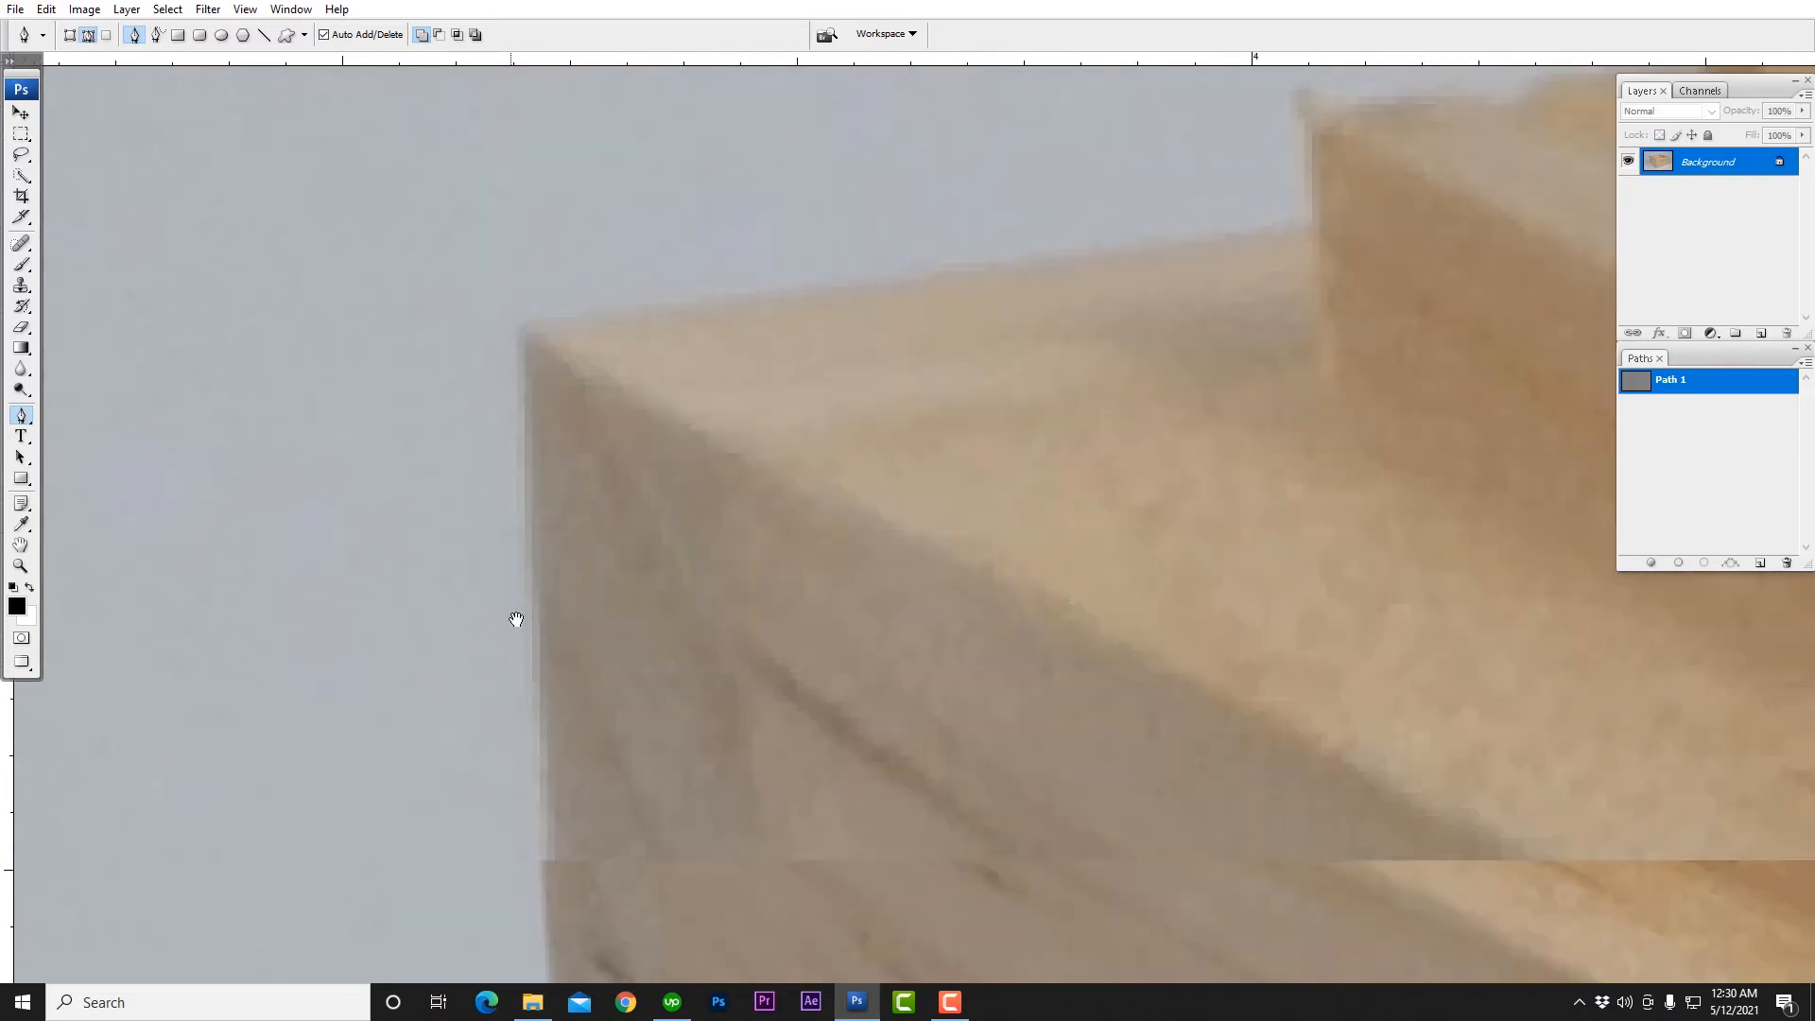
scroll(526, 405, "up", 5)
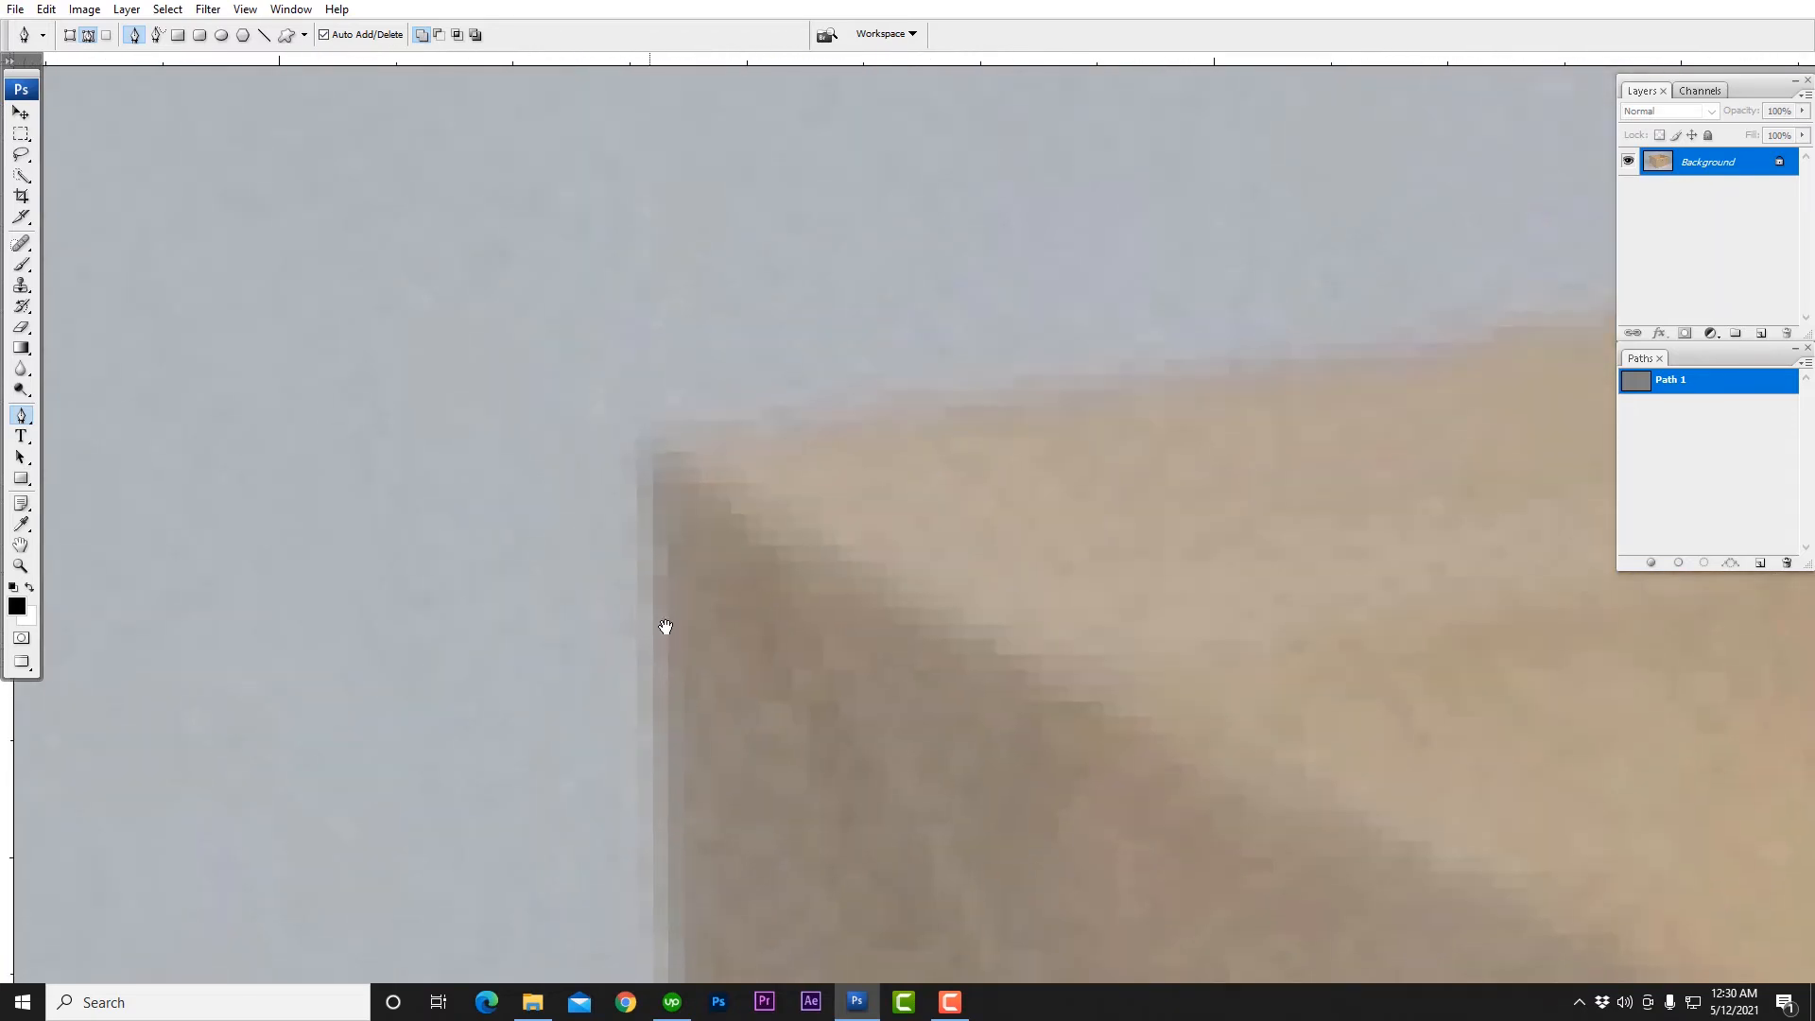
left_click_drag(662, 560, 833, 432)
scroll(703, 390, "up", 2)
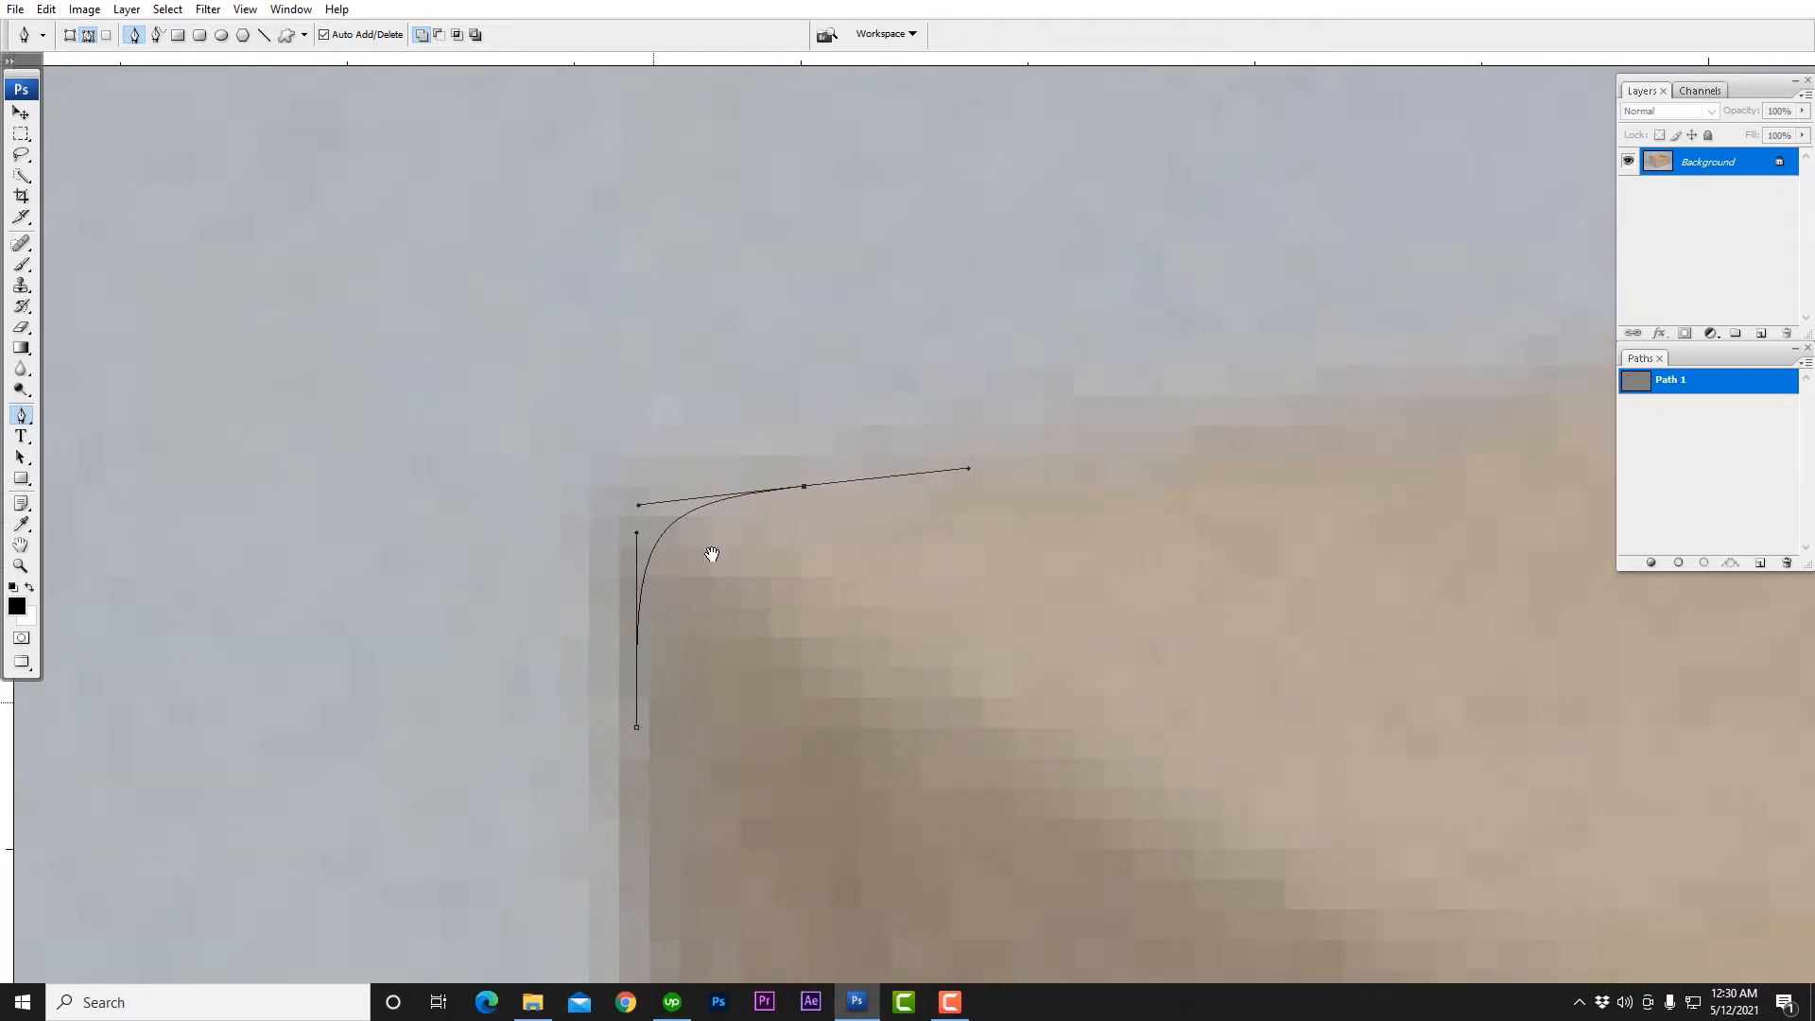
Step: Deselect the corner curve and pick up the path again from its end anchor on the top edge
left_click_drag(711, 554, 791, 352)
left_click(760, 506, "ctrl")
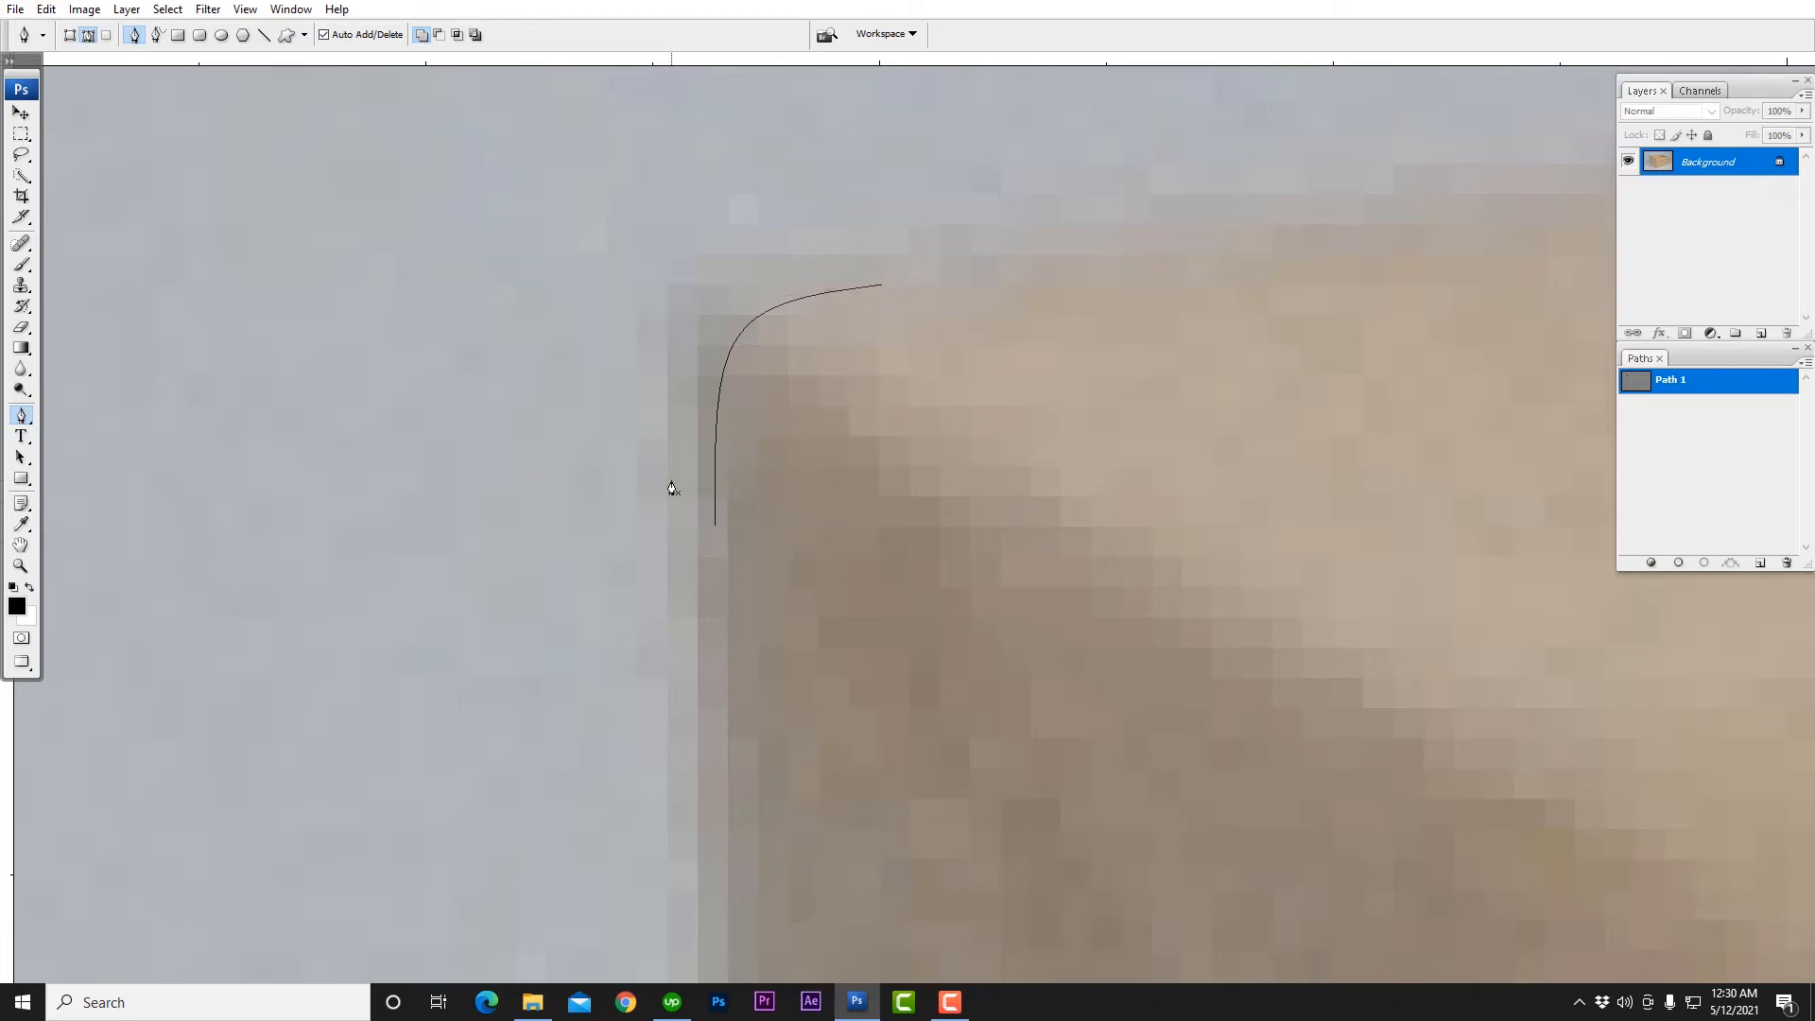
left_click_drag(798, 435, 713, 610)
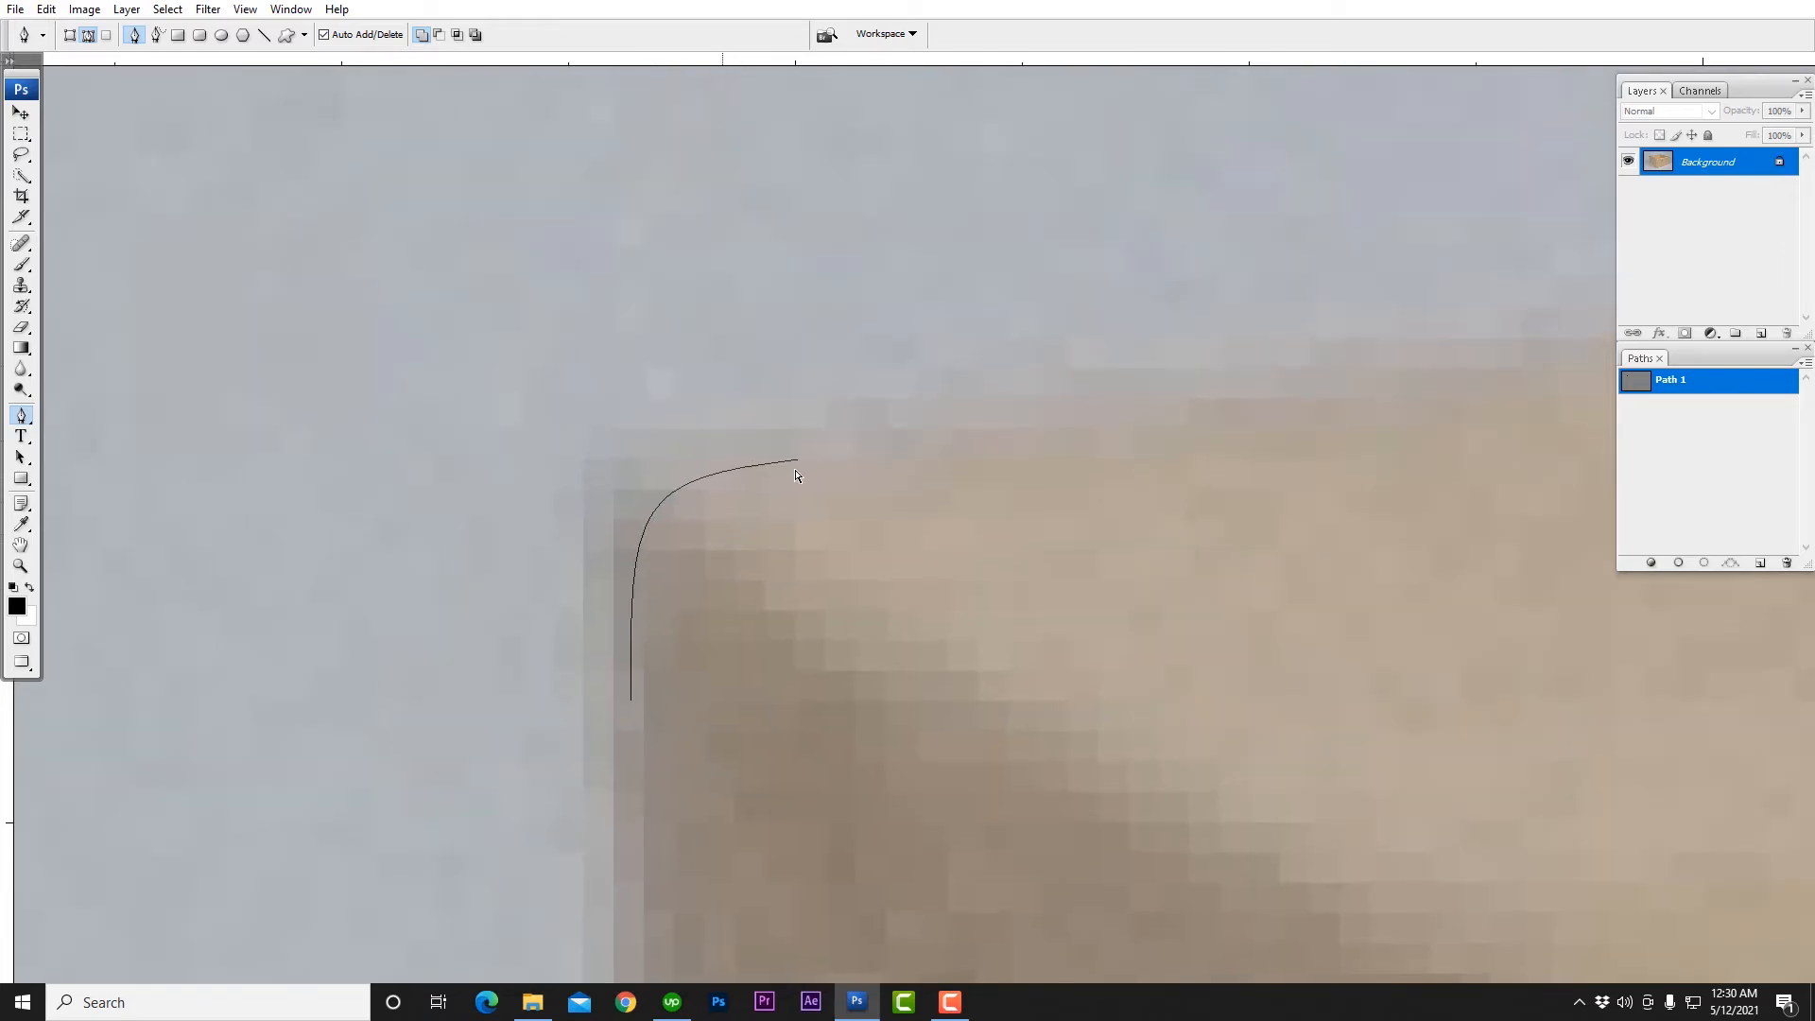
left_click(796, 461)
Step: Extend the path along the short top edge to the raised rim, adjusting the new anchor's handles to follow the straight edge
scroll(931, 490, "down", 3)
left_click_drag(1042, 511, 536, 578)
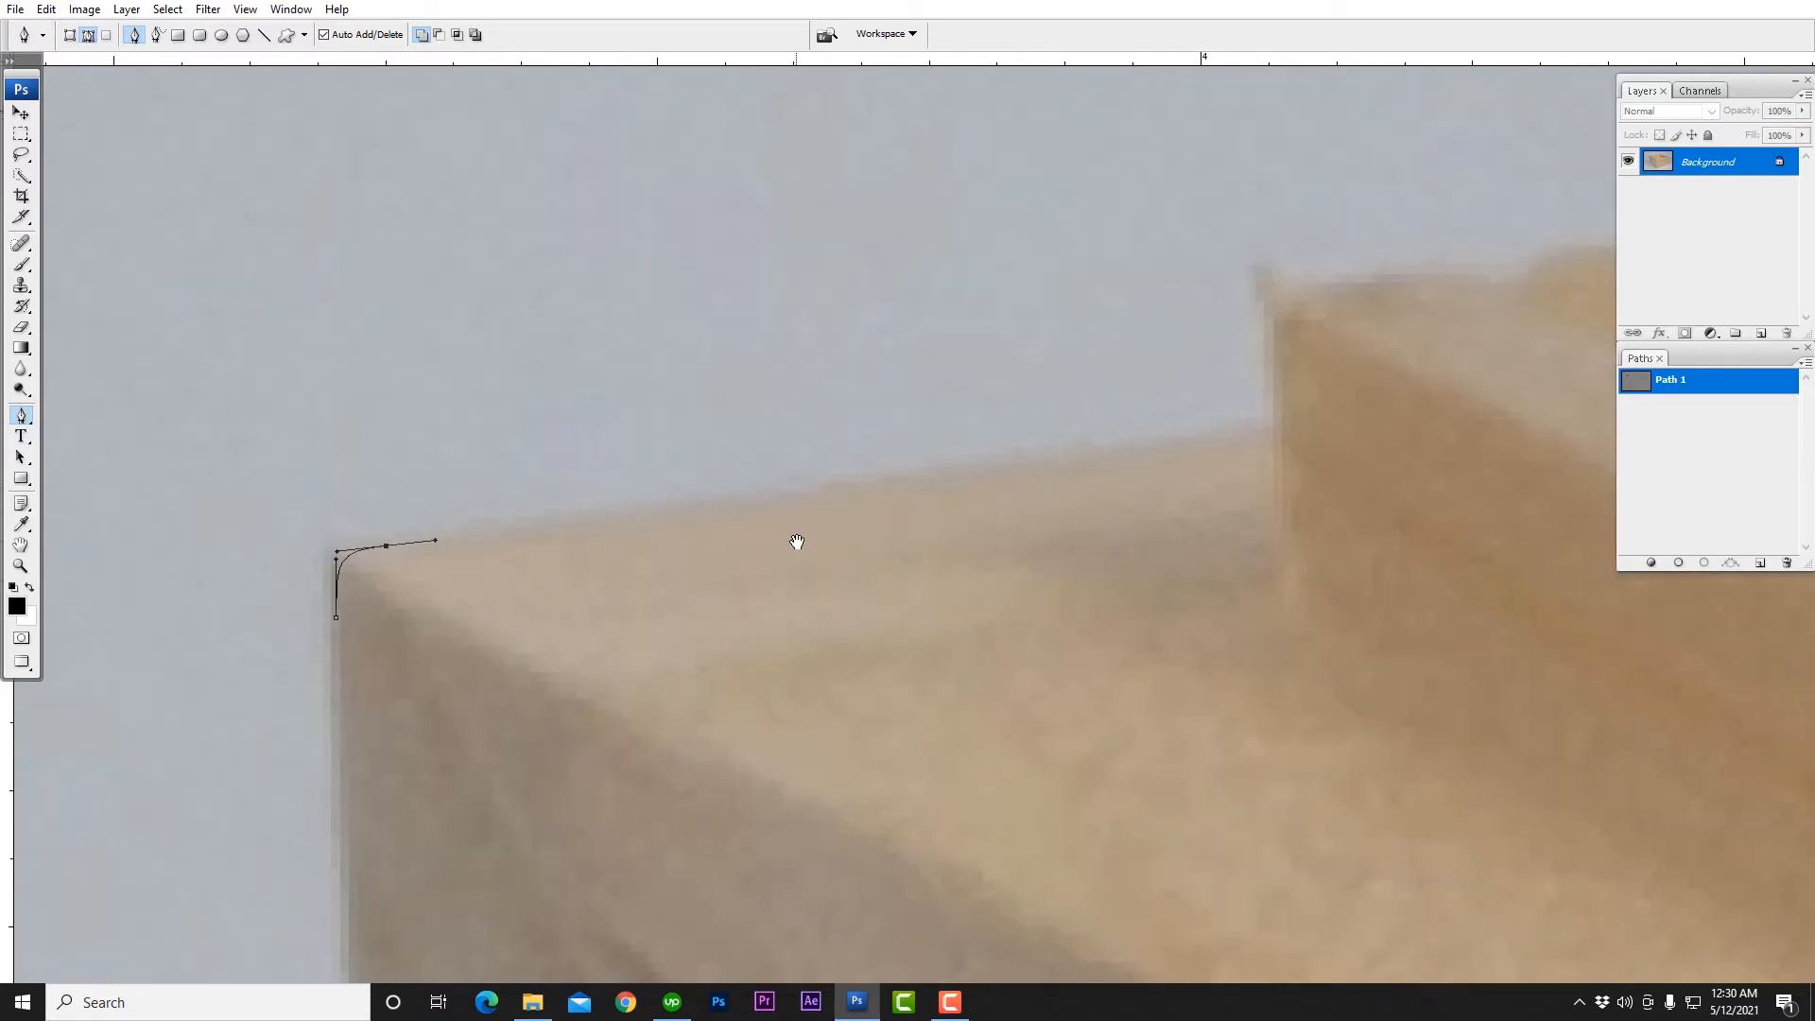
left_click(1278, 433)
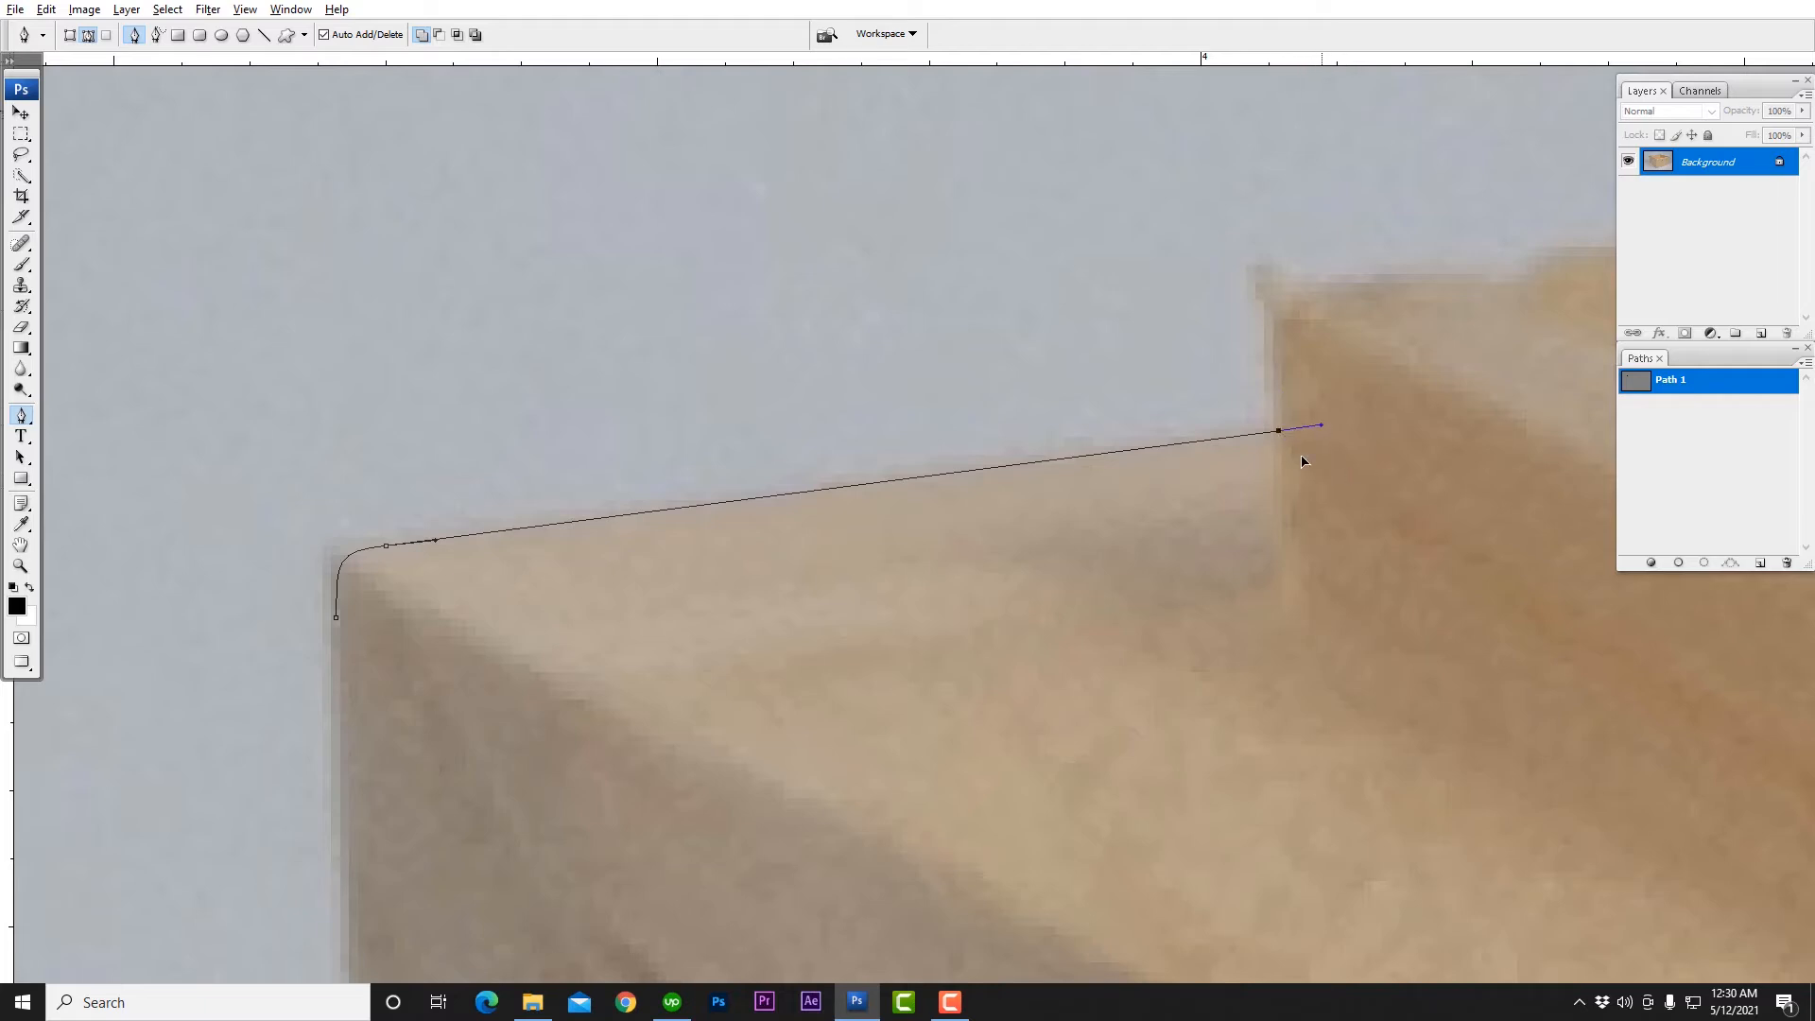
left_click_drag(1322, 406, 1276, 321)
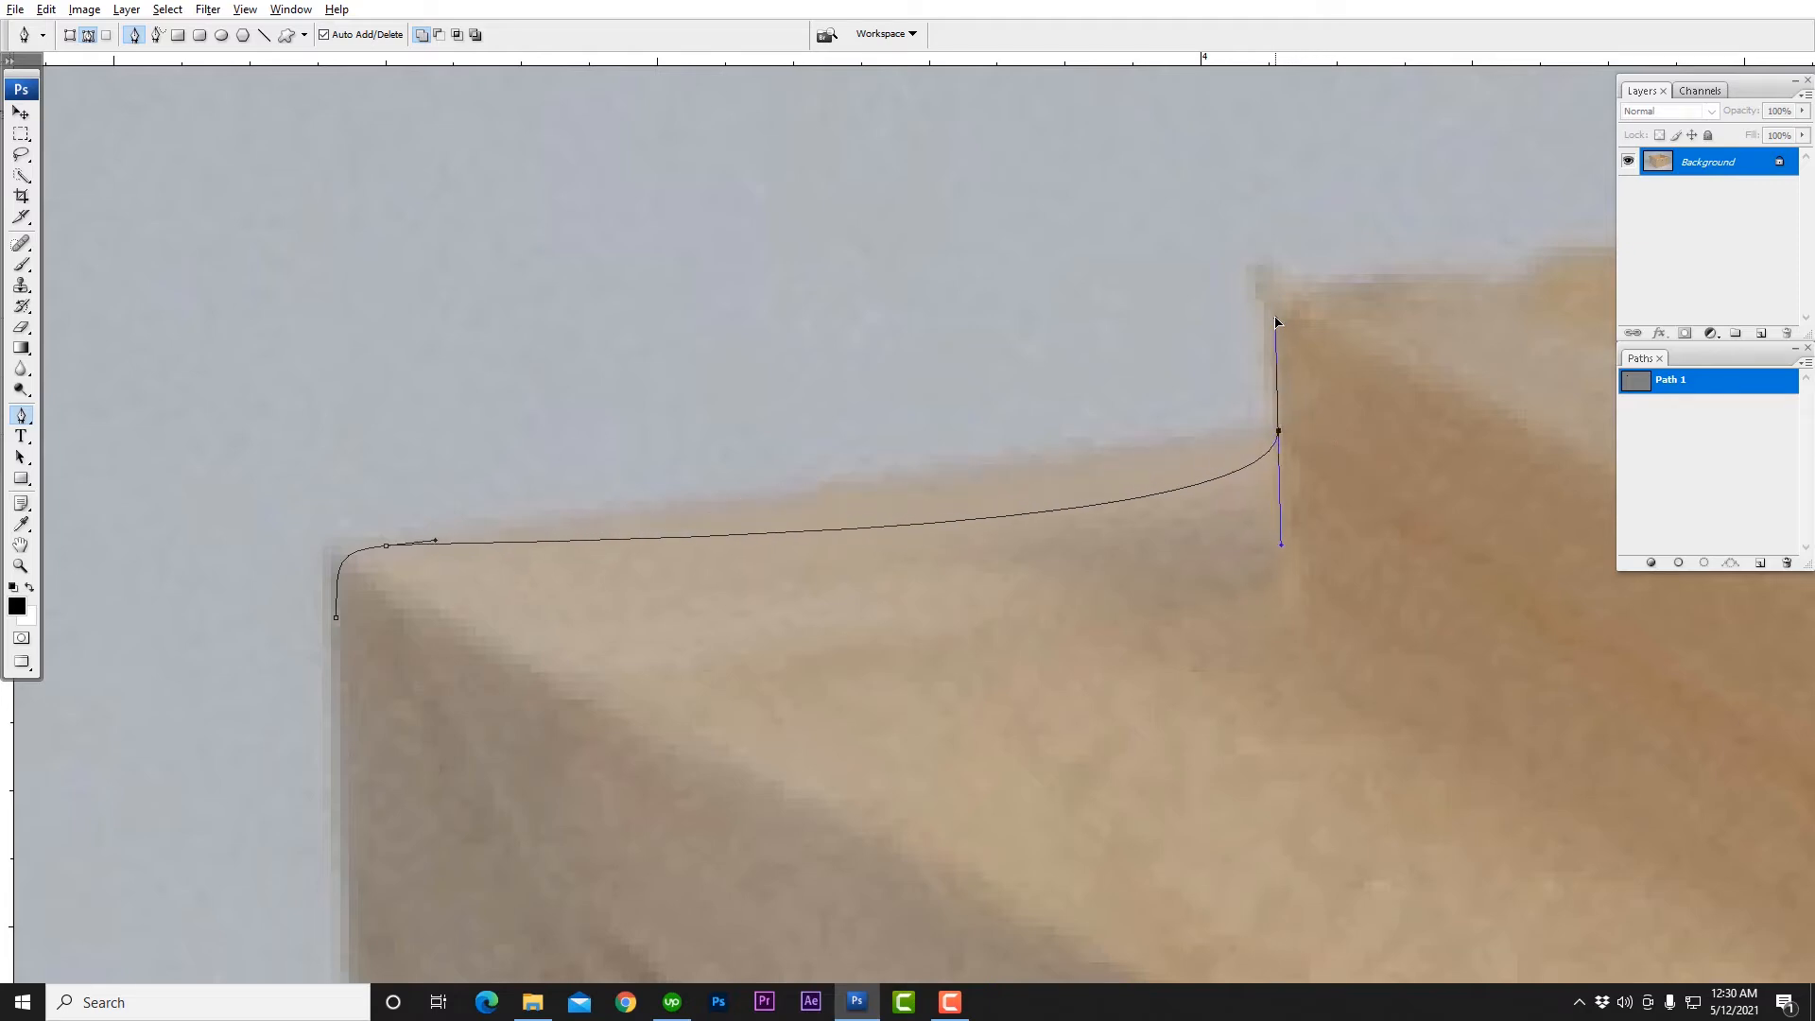
left_click_drag(1276, 321, 1379, 423)
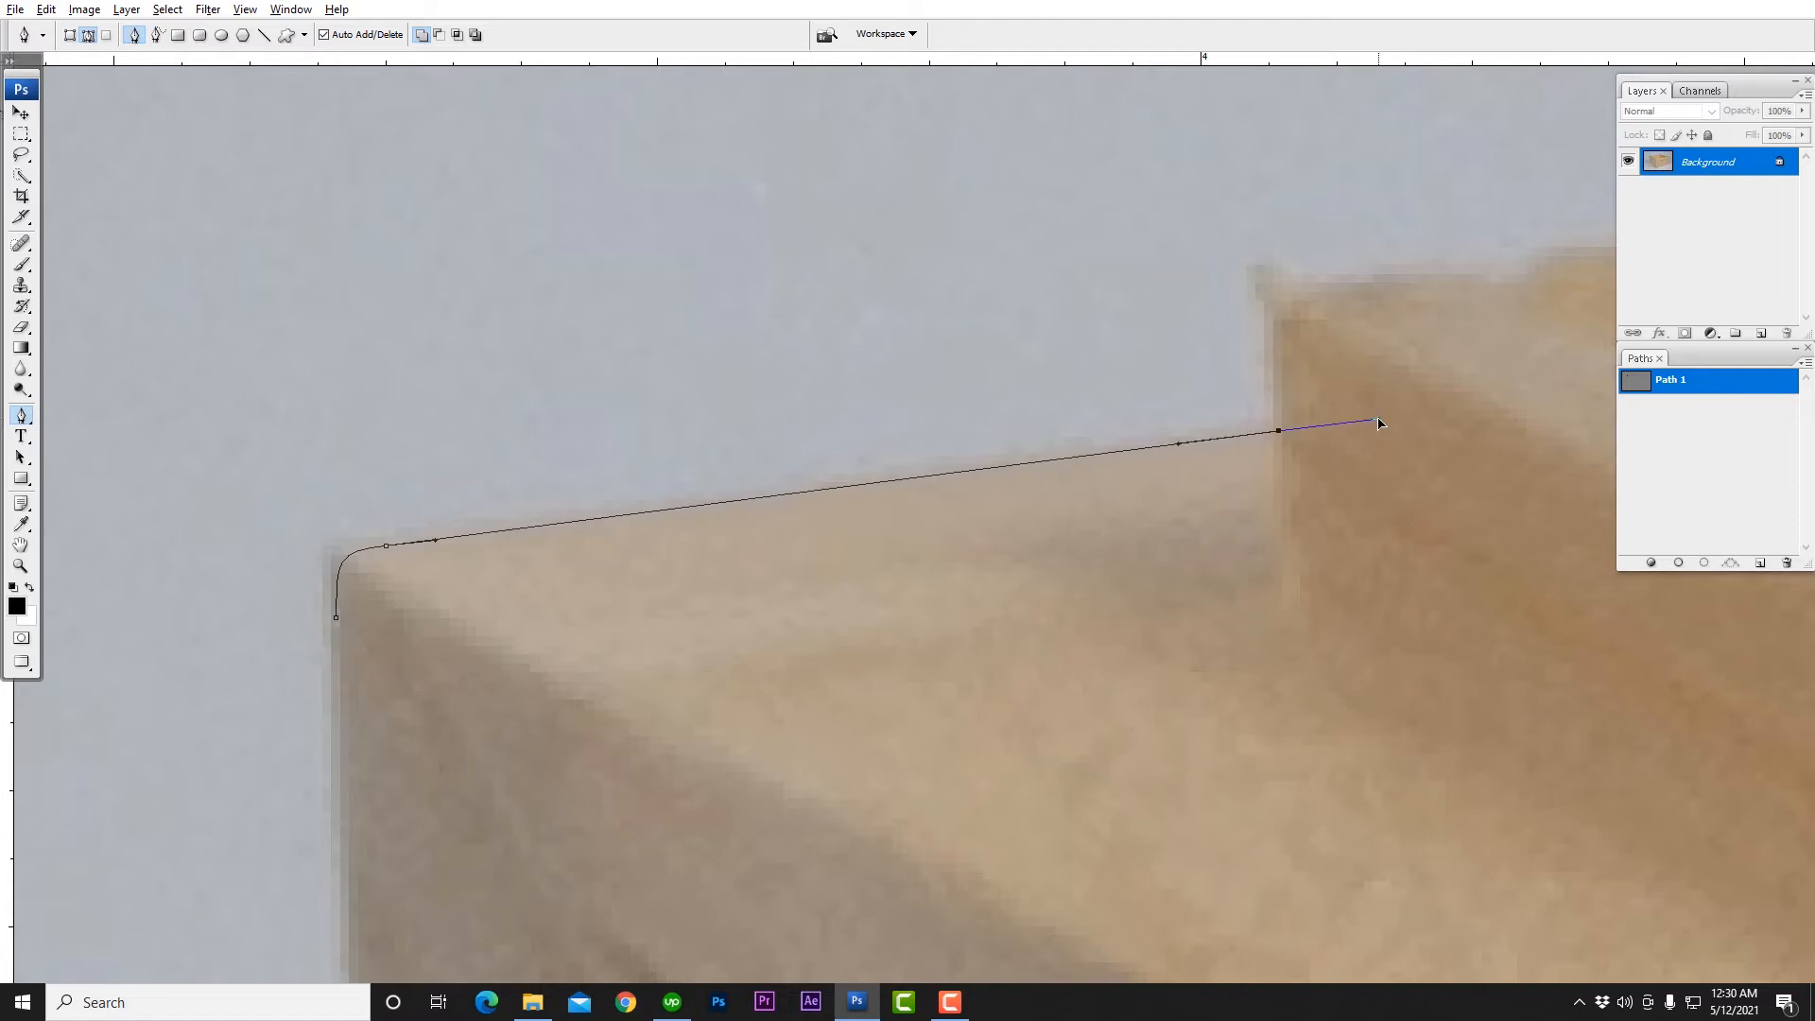
Step: Trace the path up the side of the raised rim, around its corner and over the small step at its end
left_click_drag(1283, 374, 1331, 395)
left_click_drag(1092, 416, 767, 476)
left_click_drag(990, 355, 1038, 354)
left_click_drag(1151, 363, 987, 353)
left_click_drag(1037, 370, 899, 401)
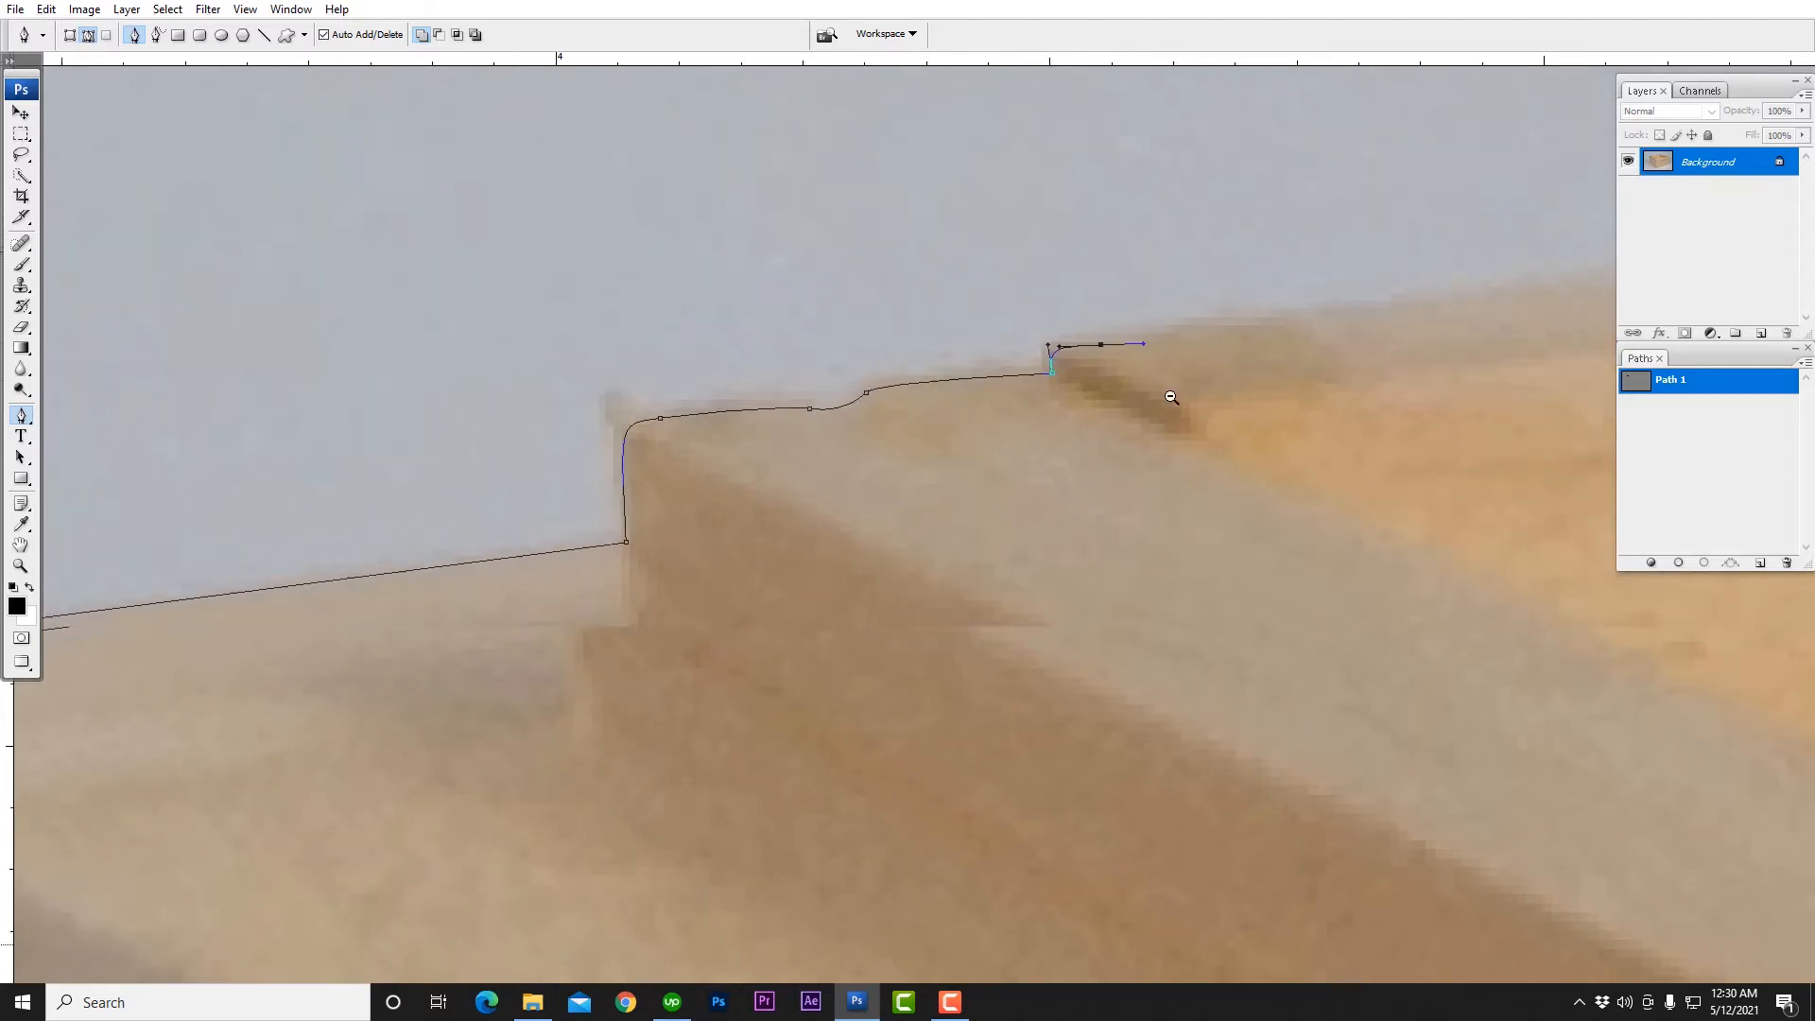
Step: Extend the path from the small step along the first stretch of the box's long back rim, placing anchors with handles aligned to the edge
left_click_drag(1175, 397, 535, 502)
left_click_drag(1163, 391, 1478, 351)
key("ctrl+minus")
left_click_drag(890, 399, 242, 460)
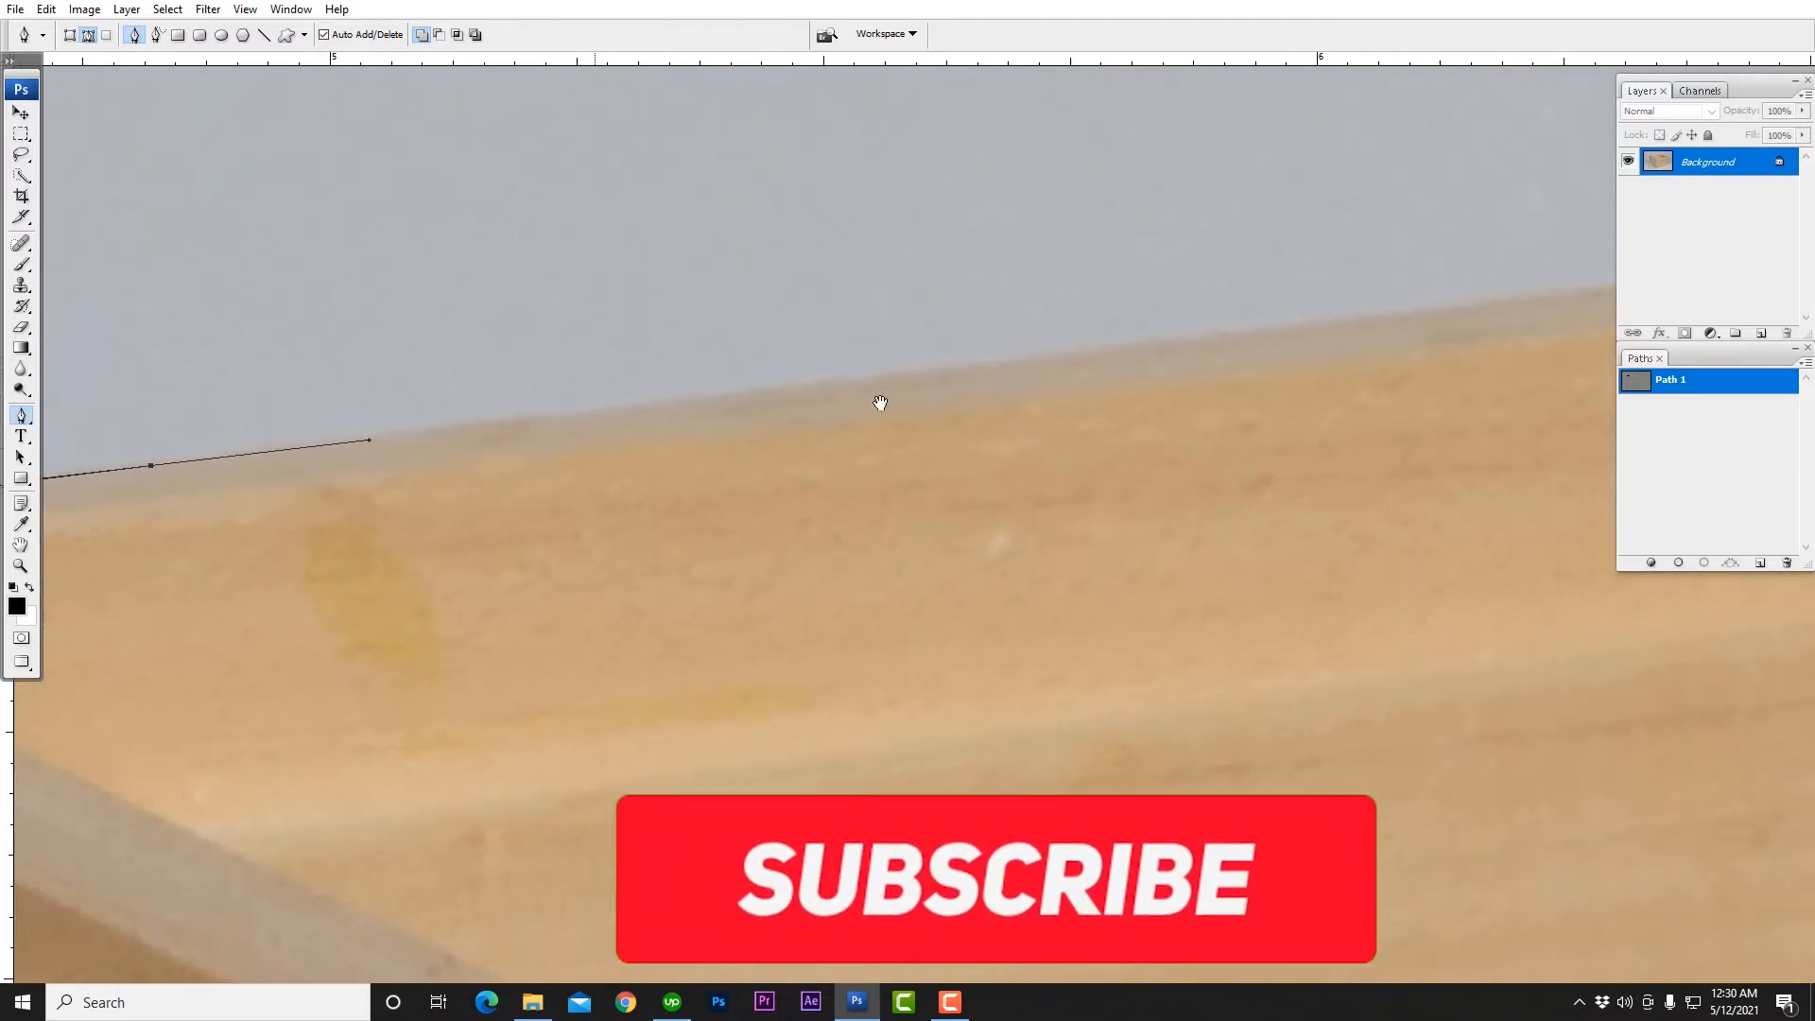
left_click_drag(1275, 333, 783, 422)
left_click_drag(1344, 368, 635, 462)
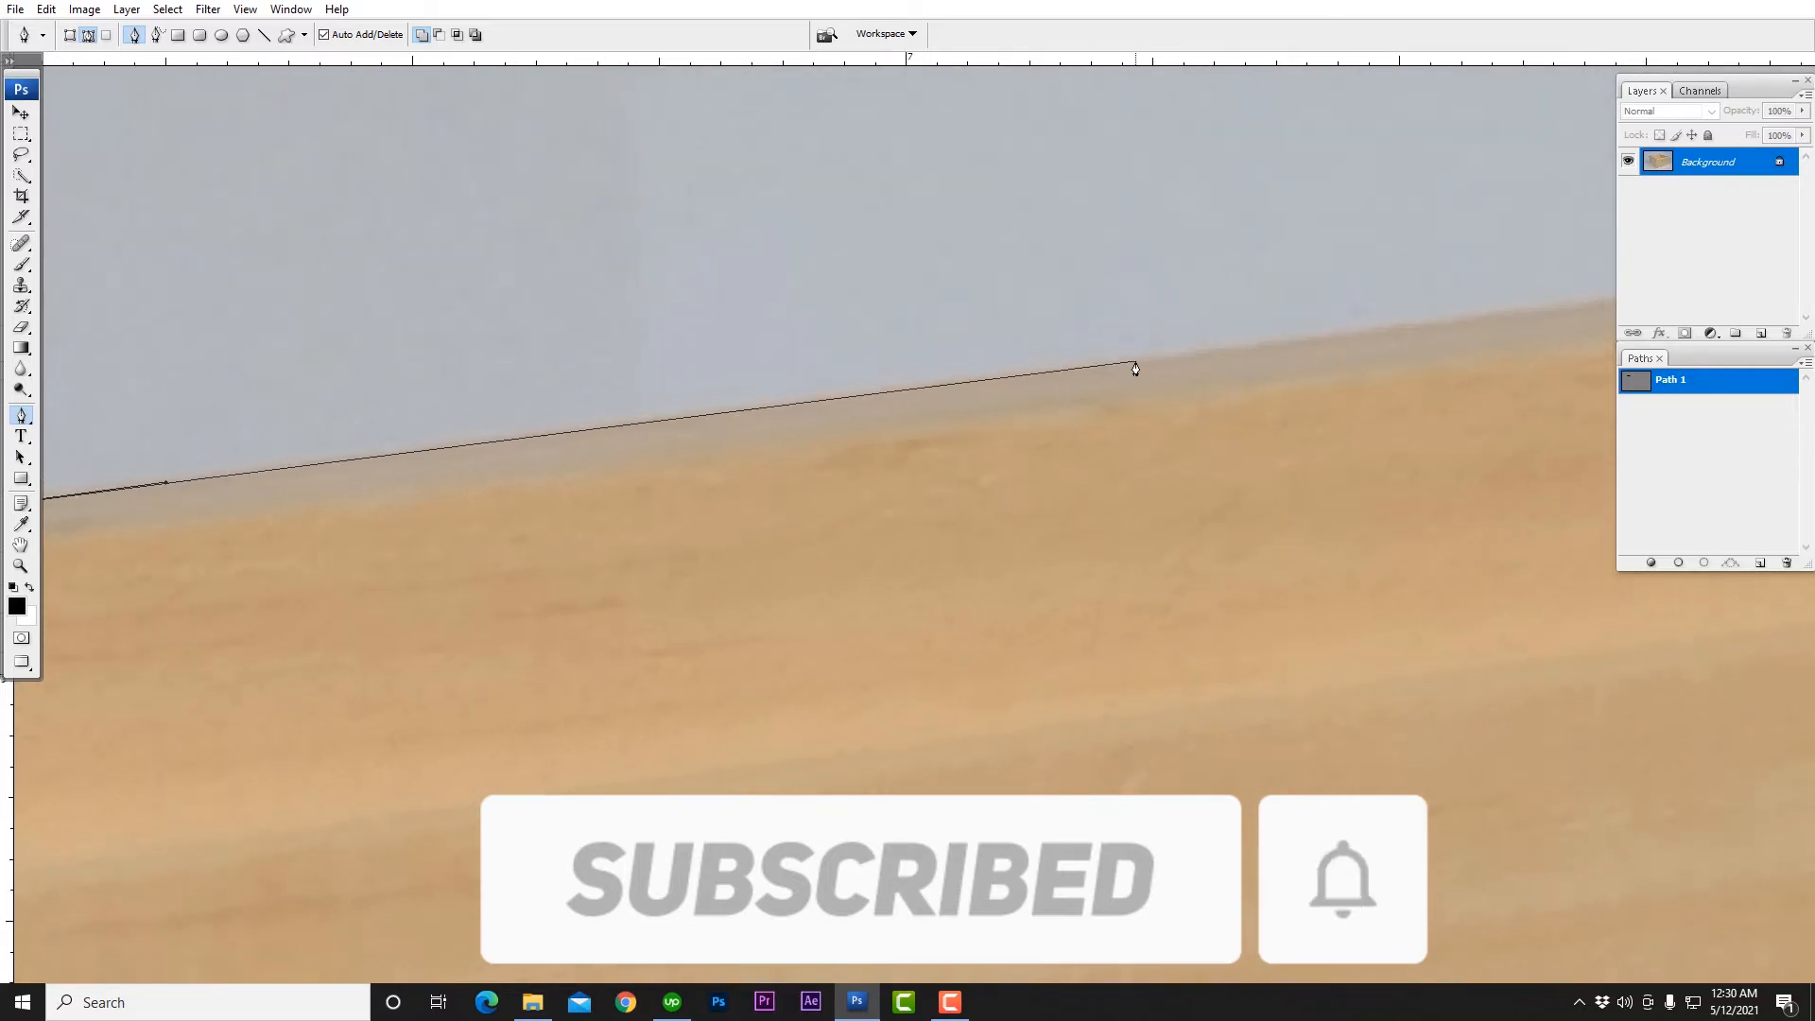
left_click_drag(1420, 329, 1430, 325)
Step: Continue the path along the back rim toward the far corner with another anchor whose handles follow the straight edge
left_click_drag(1203, 367, 572, 436)
left_click_drag(1110, 371, 580, 450)
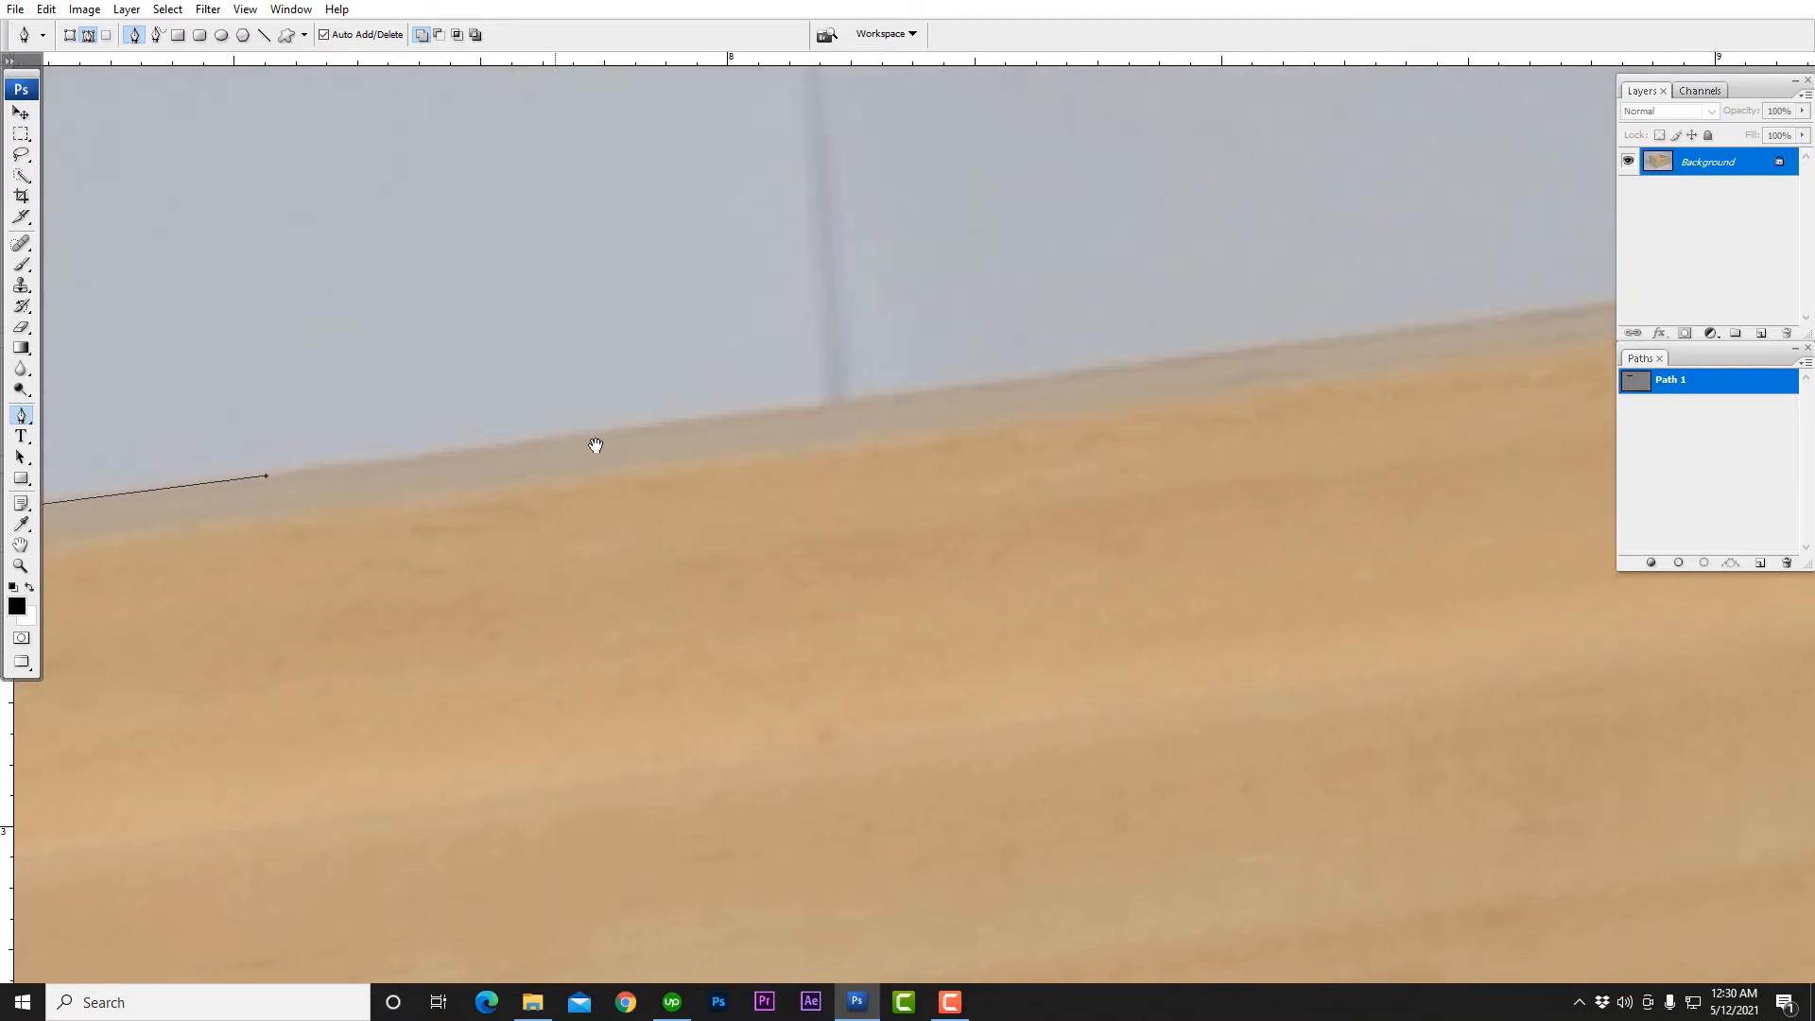
left_click_drag(1211, 356, 854, 415)
left_click_drag(1323, 367, 565, 451)
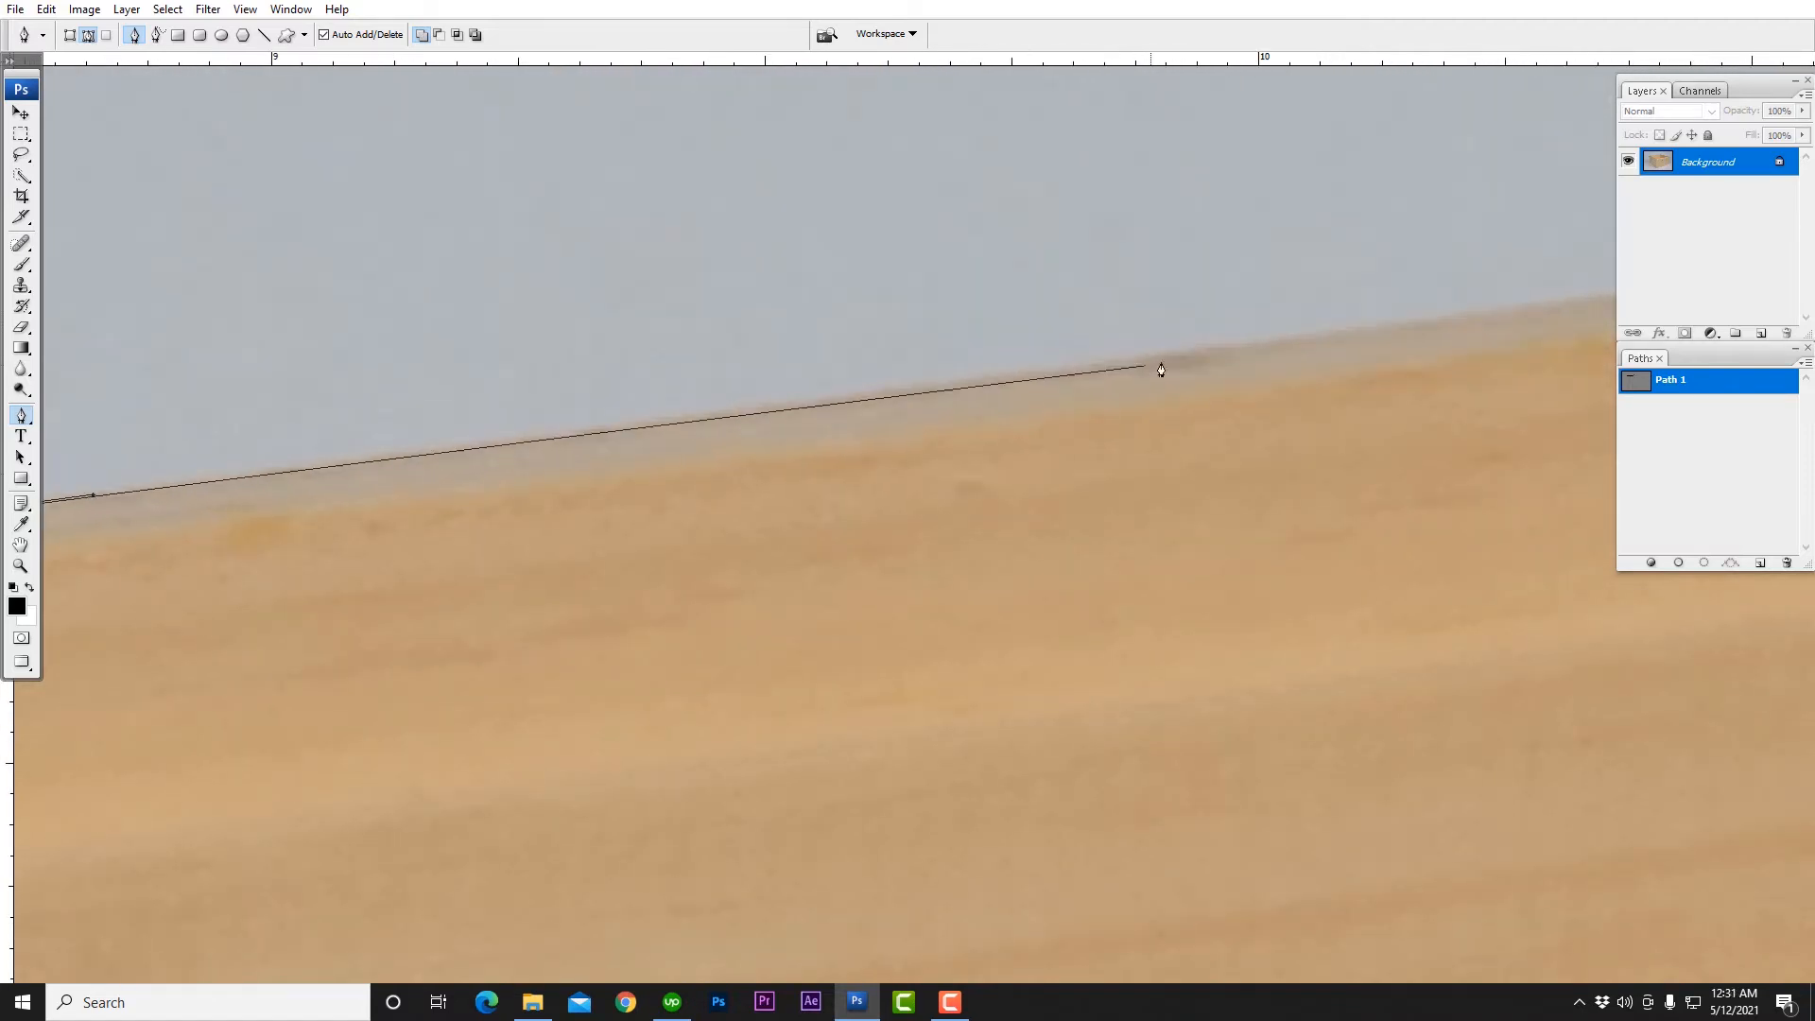
left_click_drag(1193, 353, 1539, 308)
Step: Bring the path to the box's far back corner and round it with closely spaced anchors
scroll(1503, 333, "down", 1)
left_click_drag(1368, 429, 851, 491)
left_click_drag(1220, 411, 583, 498)
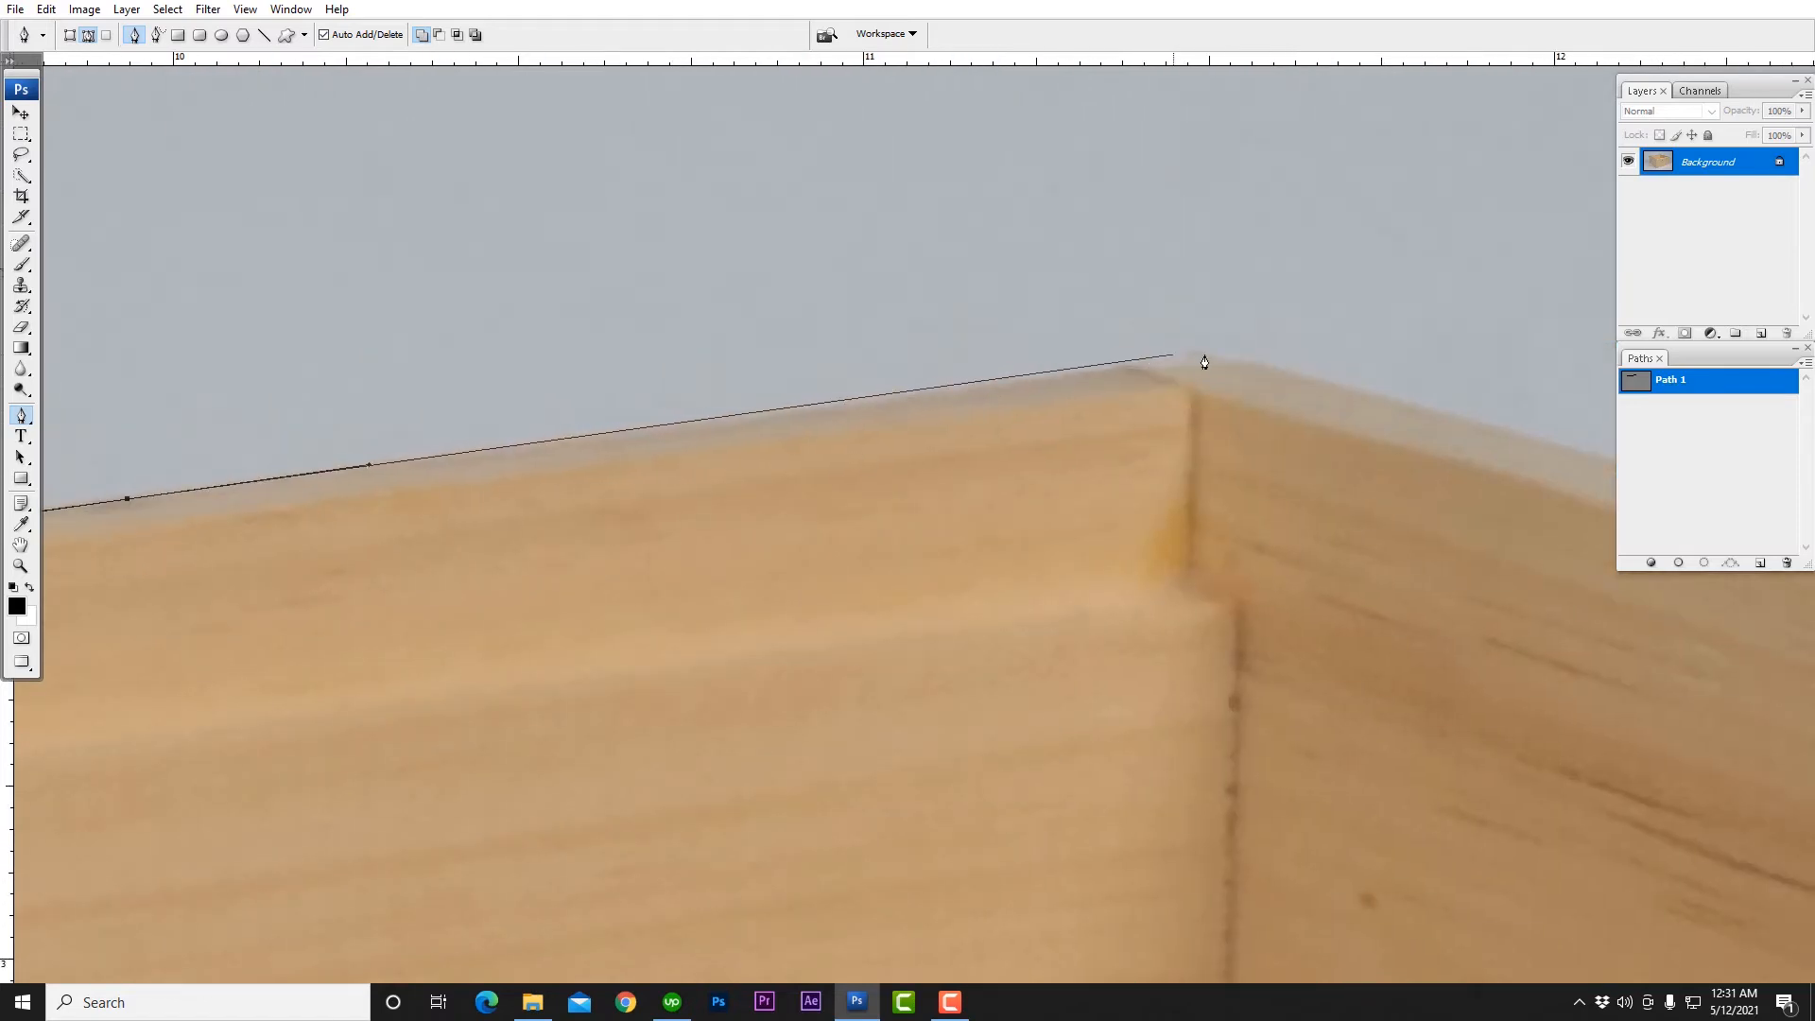
scroll(1211, 366, "up", 1)
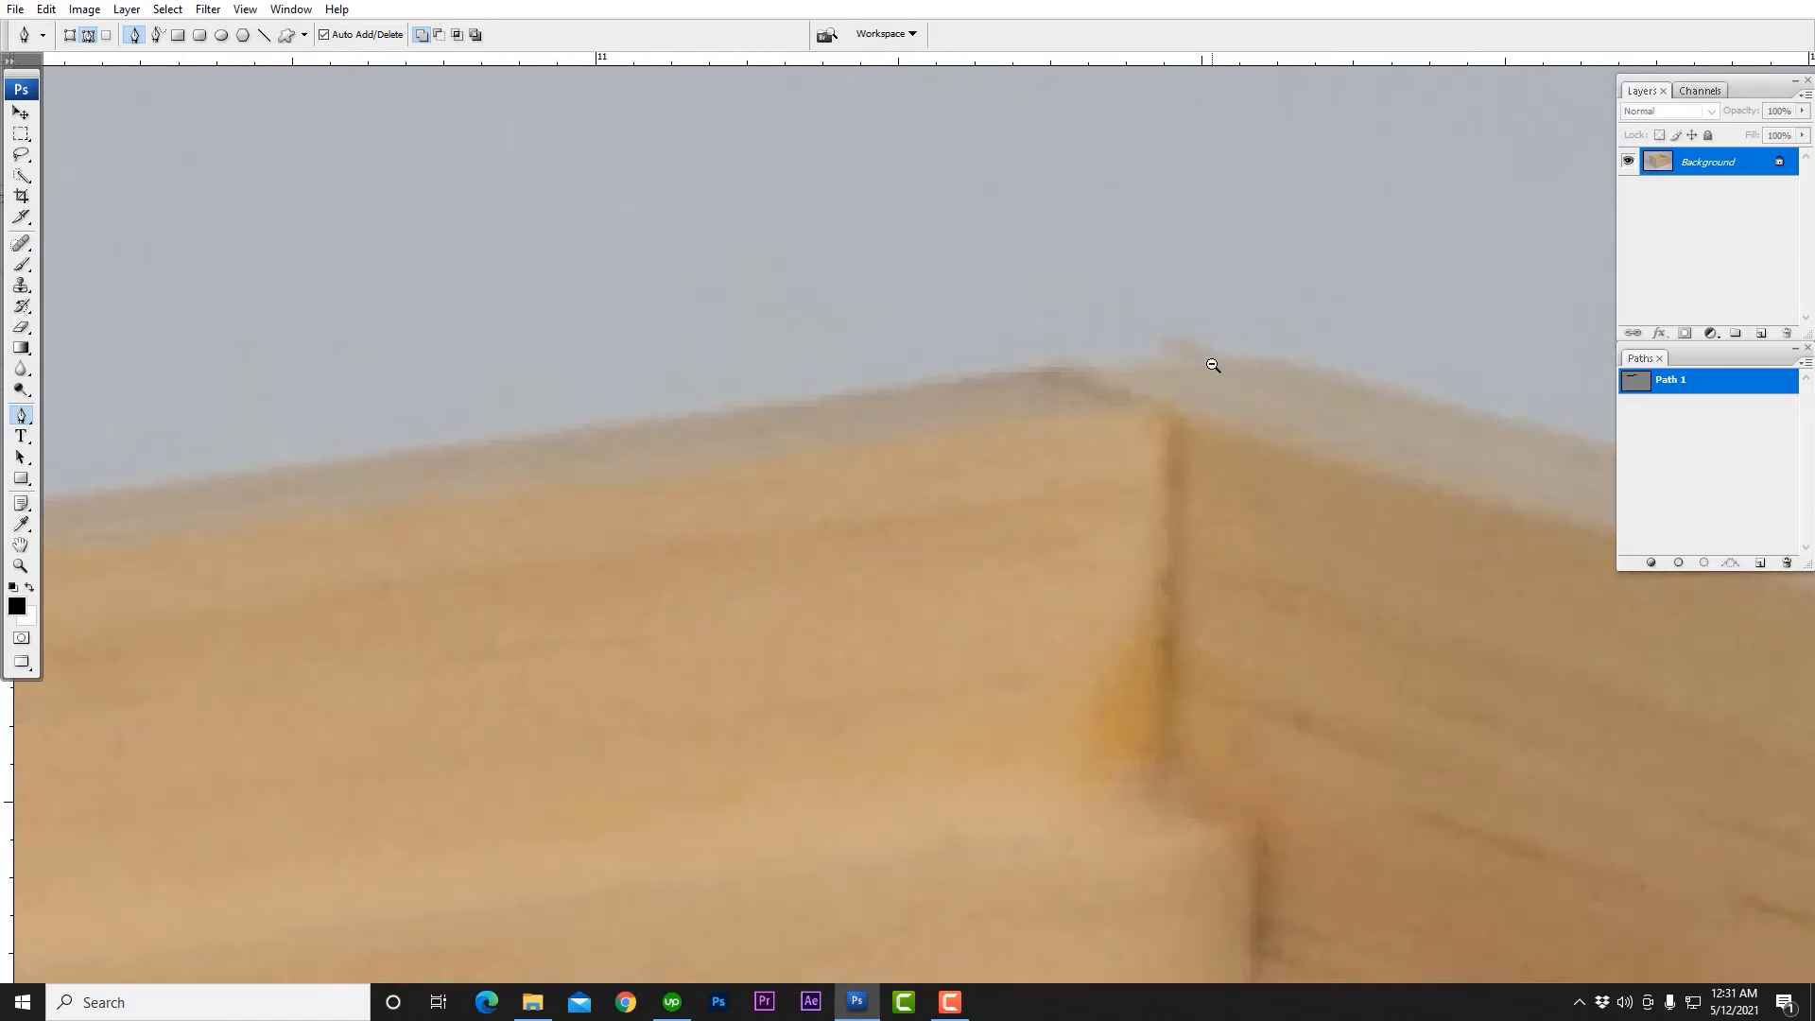
left_click_drag(1246, 372, 916, 377)
scroll(1237, 370, "down", 1)
left_click_drag(1342, 456, 768, 365)
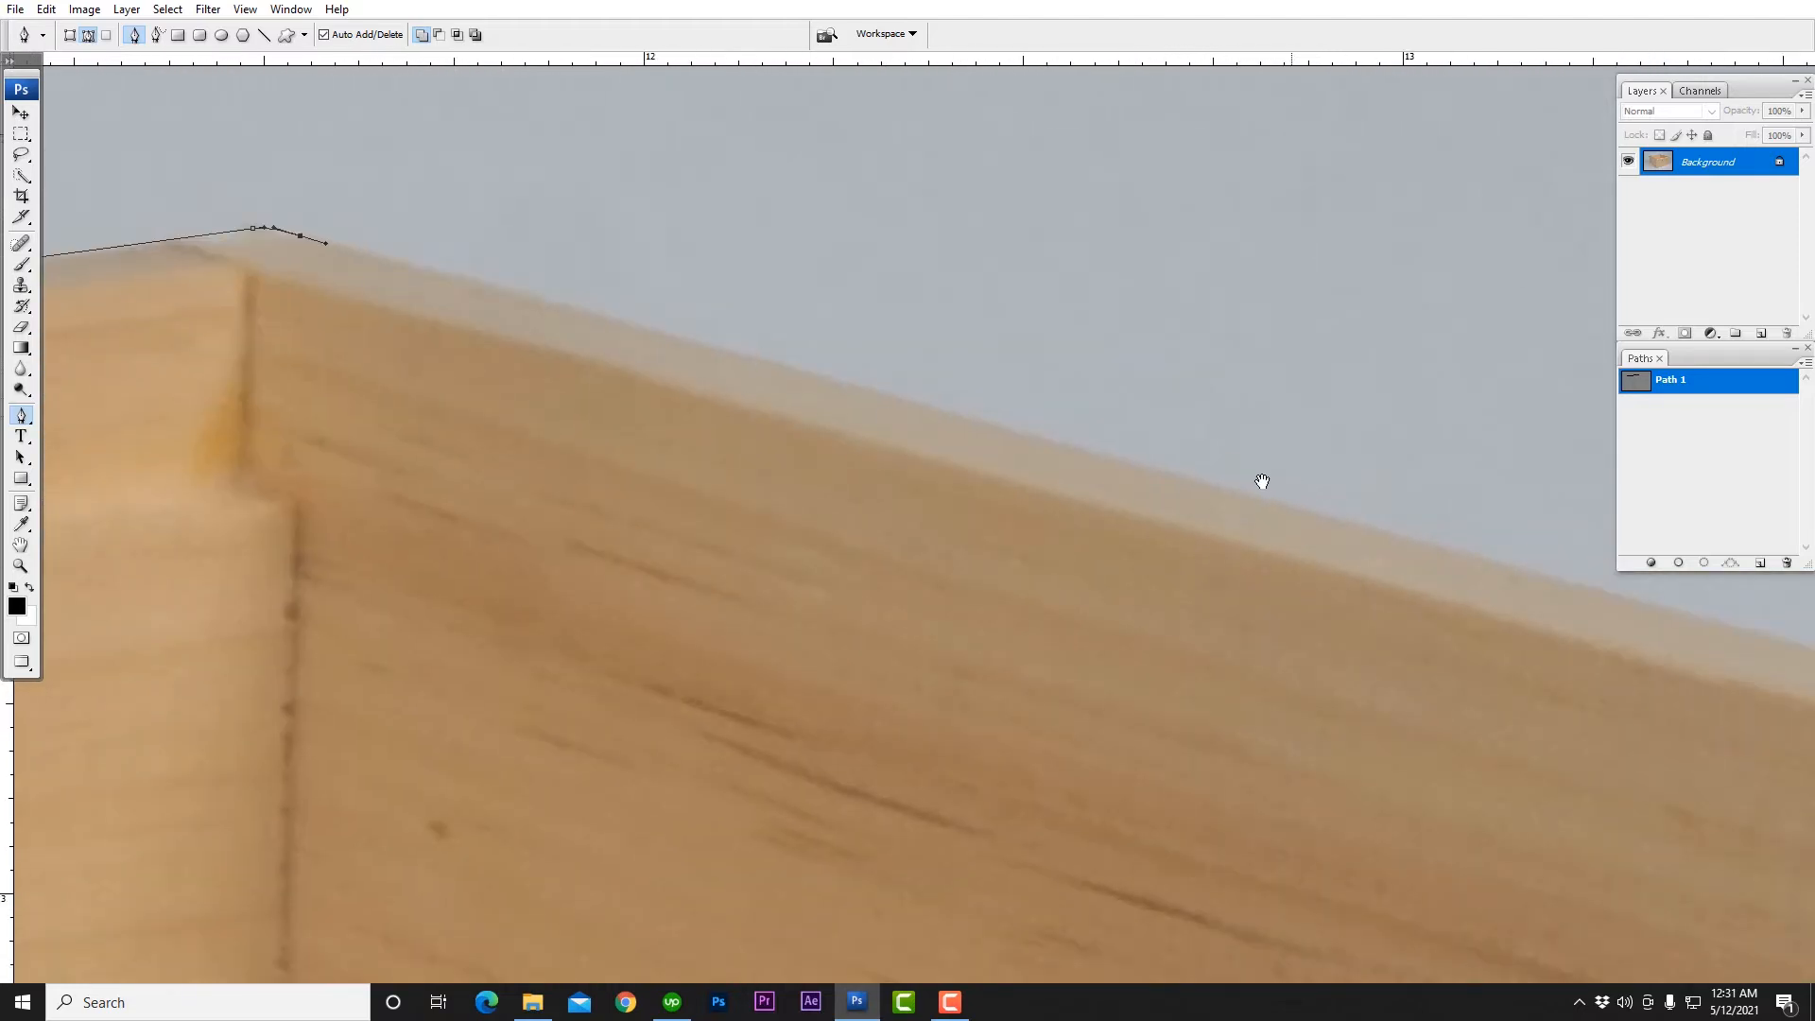
Step: Extend the path from the back corner down the first stretch of the right rim with an anchor aligned to the edge
left_click_drag(1260, 482, 731, 383)
left_click_drag(1175, 519, 805, 419)
left_click_drag(1316, 564, 783, 421)
left_click_drag(1174, 545, 1294, 618)
left_click_drag(831, 433, 1086, 531)
left_click_drag(601, 476, 907, 539)
scroll(1033, 489, "down", 1)
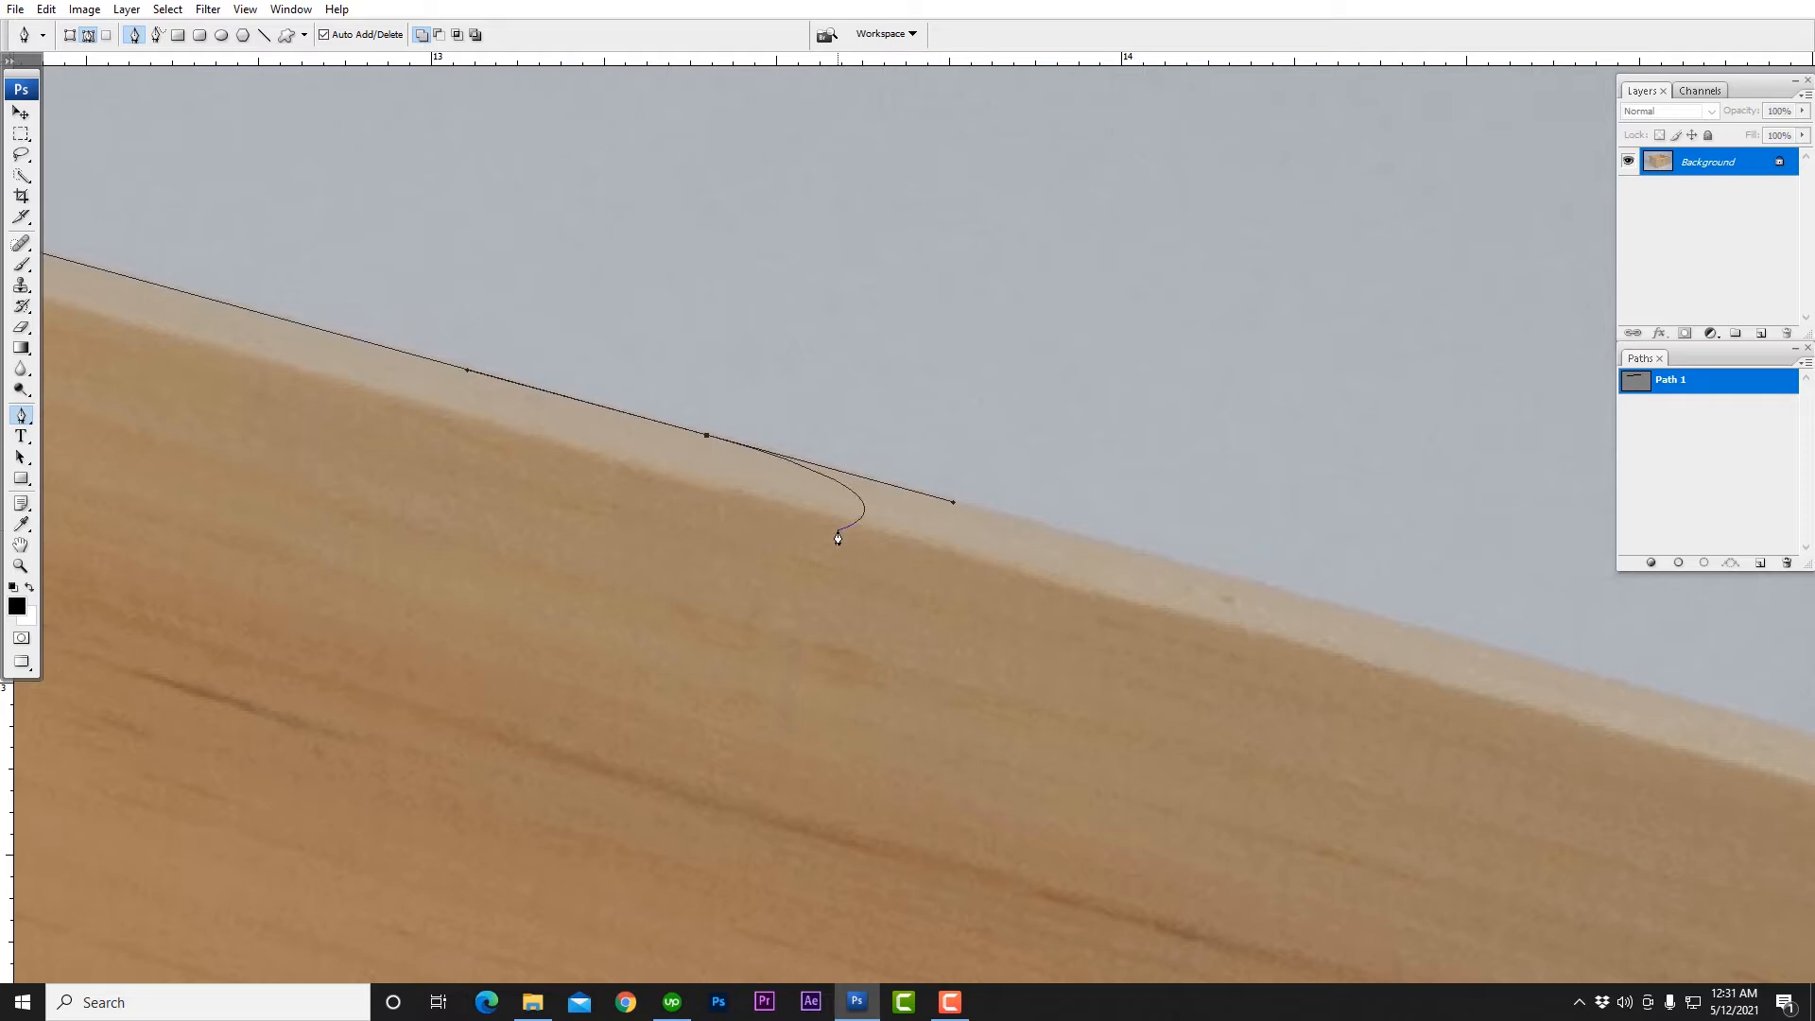
scroll(861, 510, "up", 4)
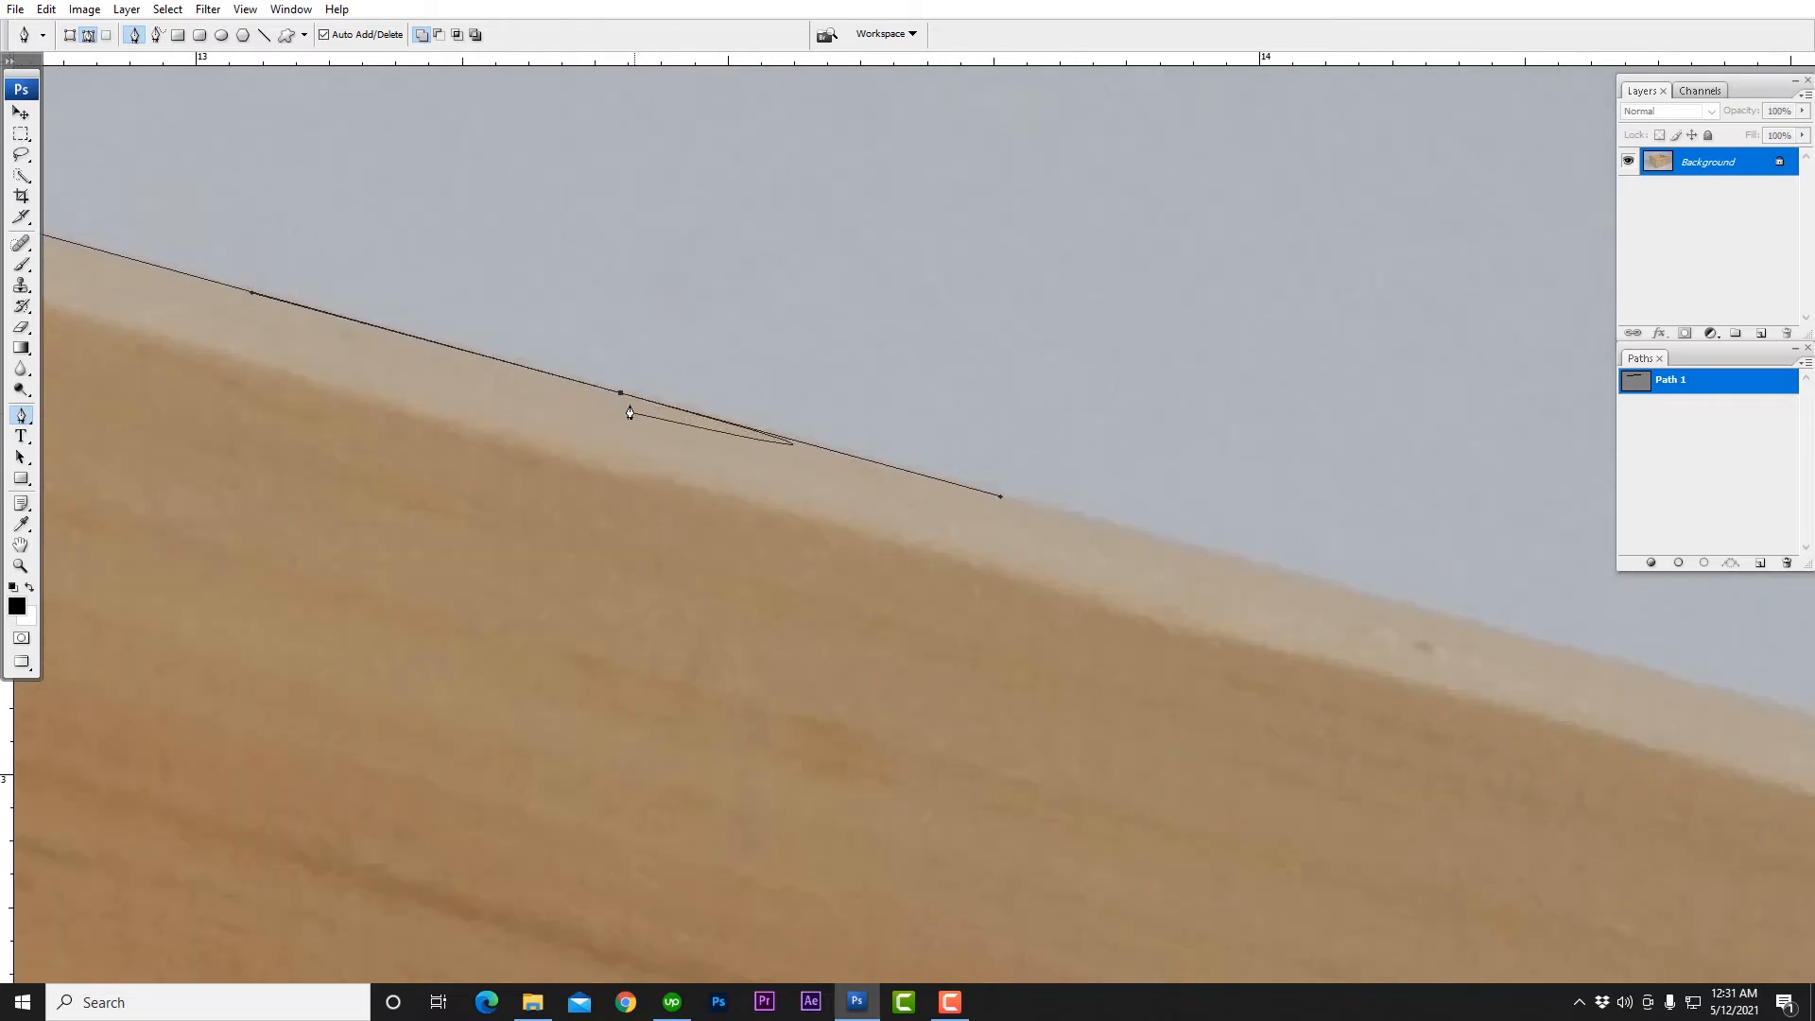
left_click(1001, 496)
left_click_drag(800, 460, 832, 490)
key("ctrl+z")
Step: Continue the path along the outer edge of the right rim with further anchors, keeping their handles parallel to the edge
left_click_drag(1075, 525, 851, 459)
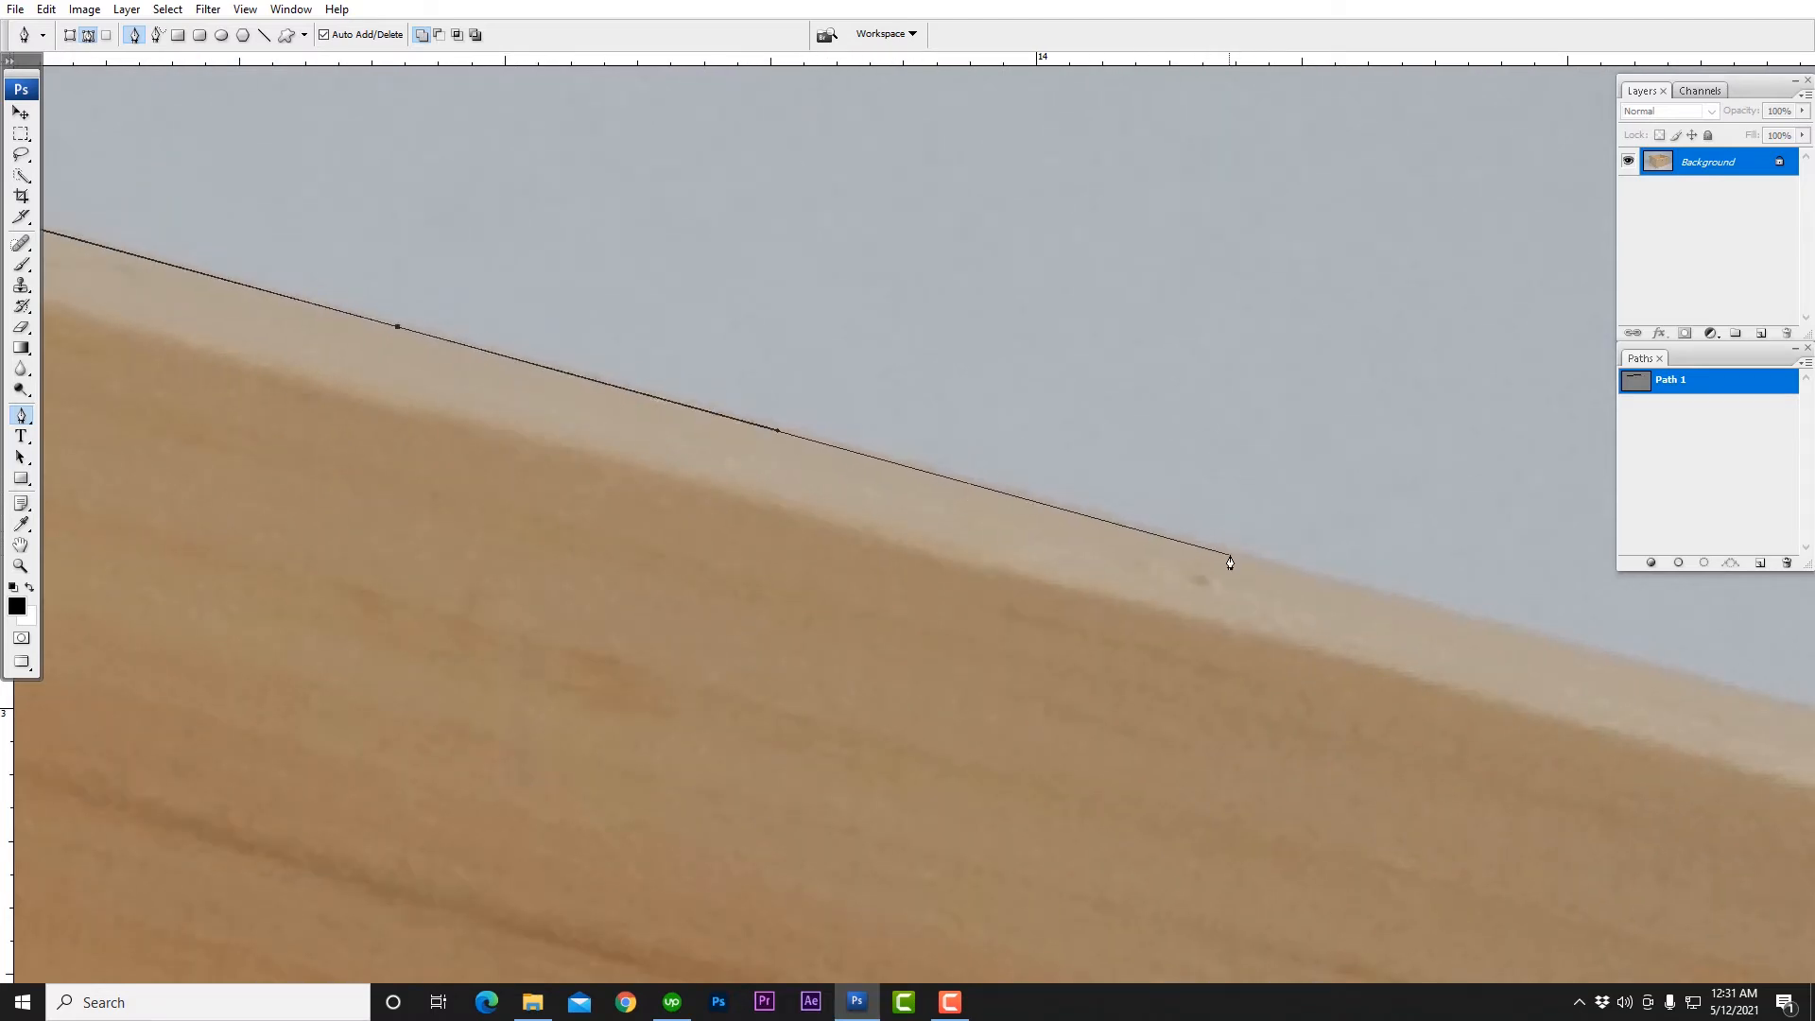
left_click_drag(1238, 555, 1503, 628)
left_click_drag(1511, 629, 329, 330)
left_click_drag(1273, 586, 1584, 678)
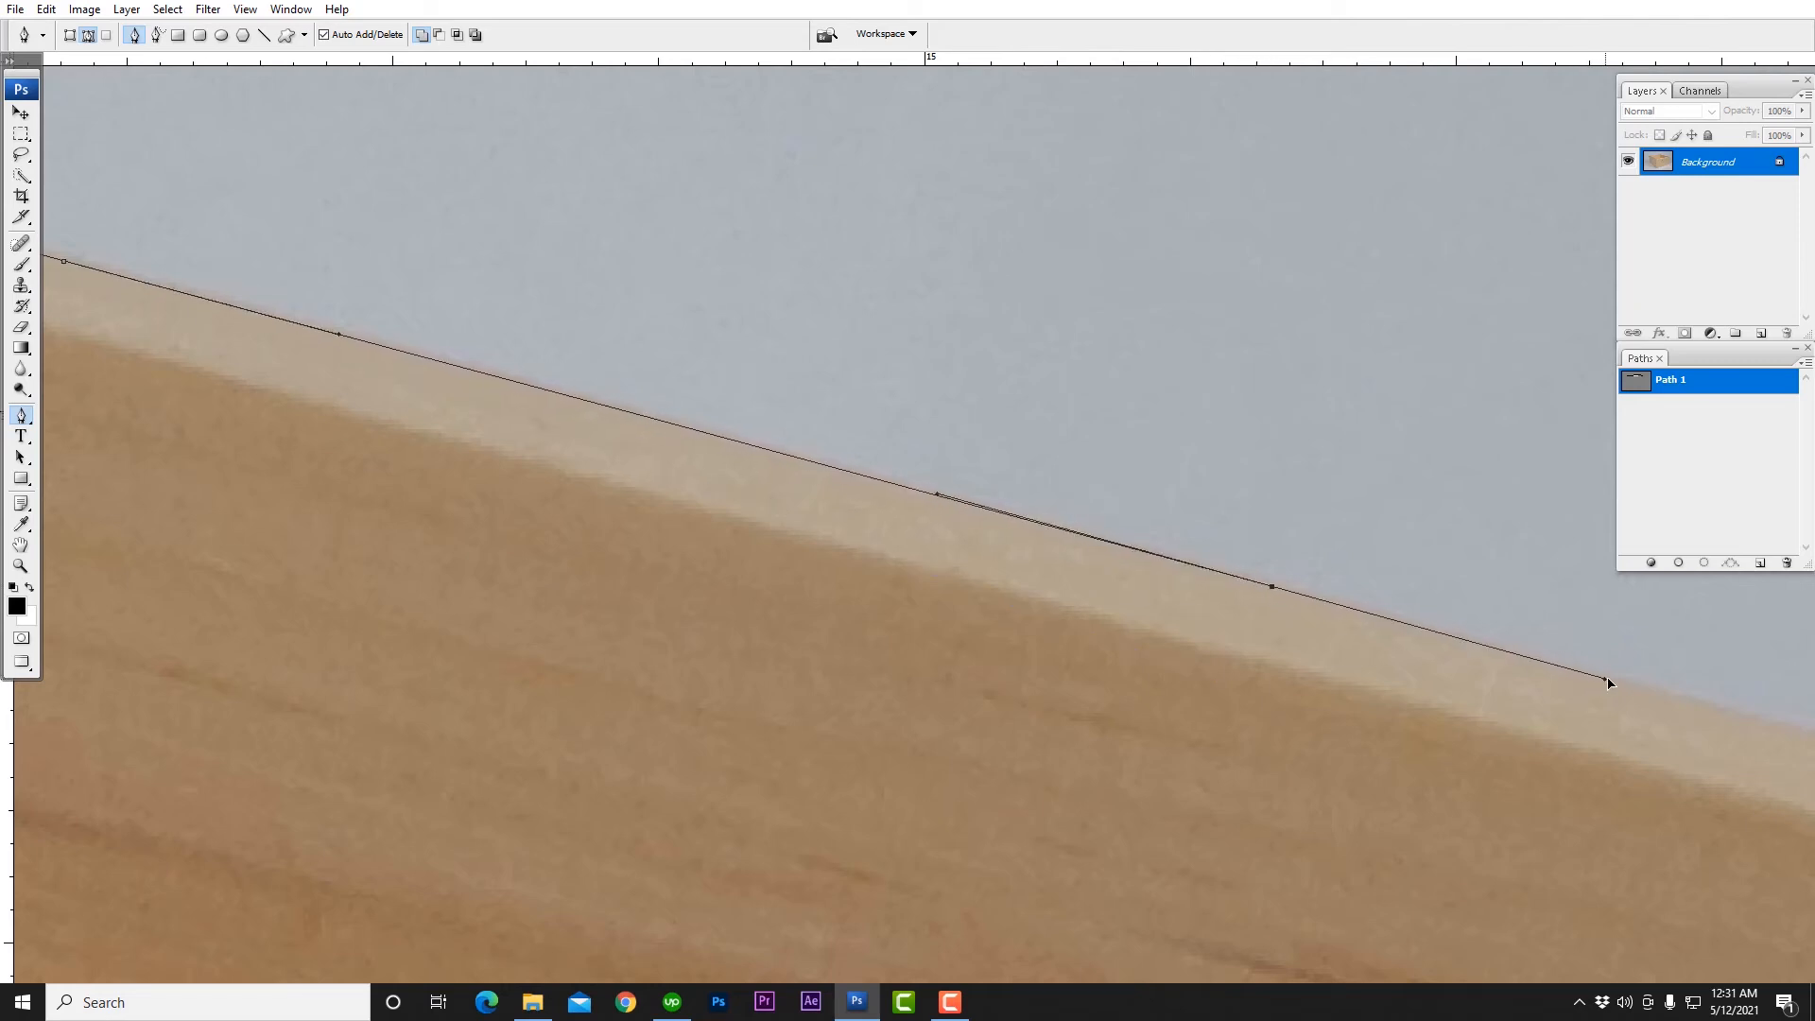
left_click_drag(1260, 539, 95, 307)
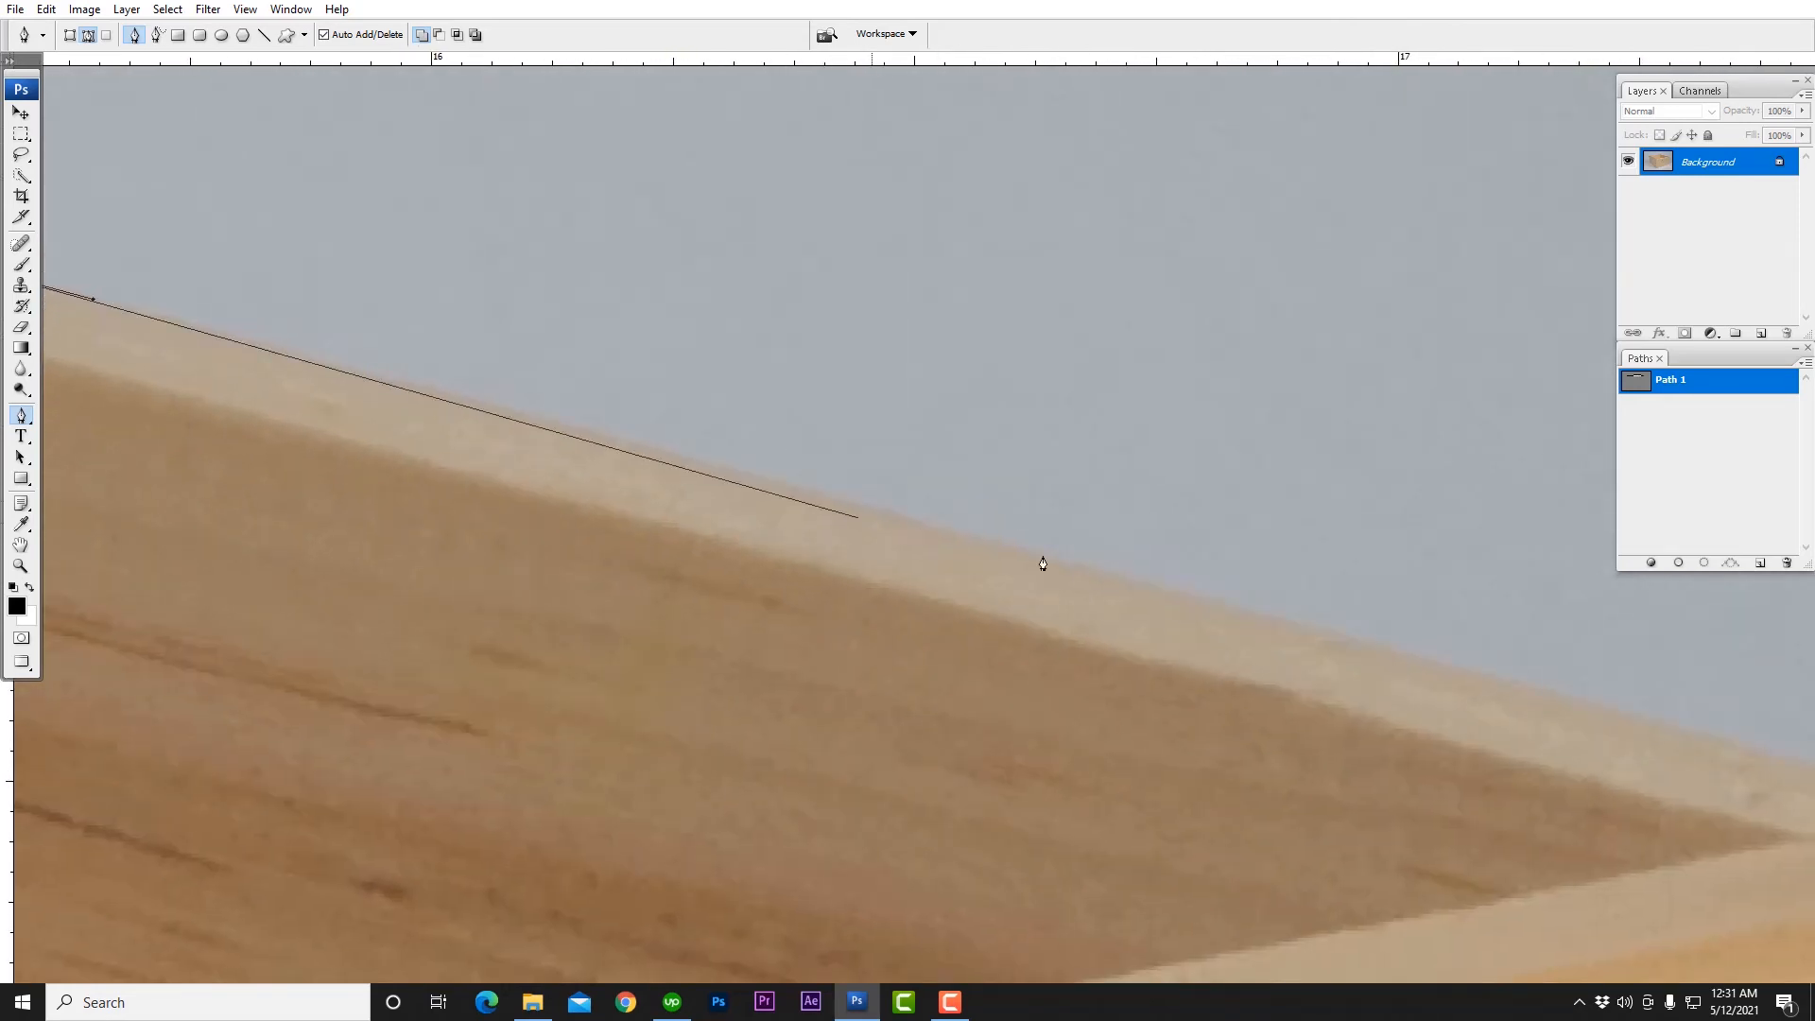
left_click_drag(1198, 601, 1498, 681)
Step: Trace the path over the notch at the end of the right rim and around the box's upper-right corner
scroll(1427, 639, "down", 1)
left_click_drag(1331, 641, 624, 342)
left_click(1101, 474)
left_click_drag(1106, 482, 899, 466)
left_click(1136, 491)
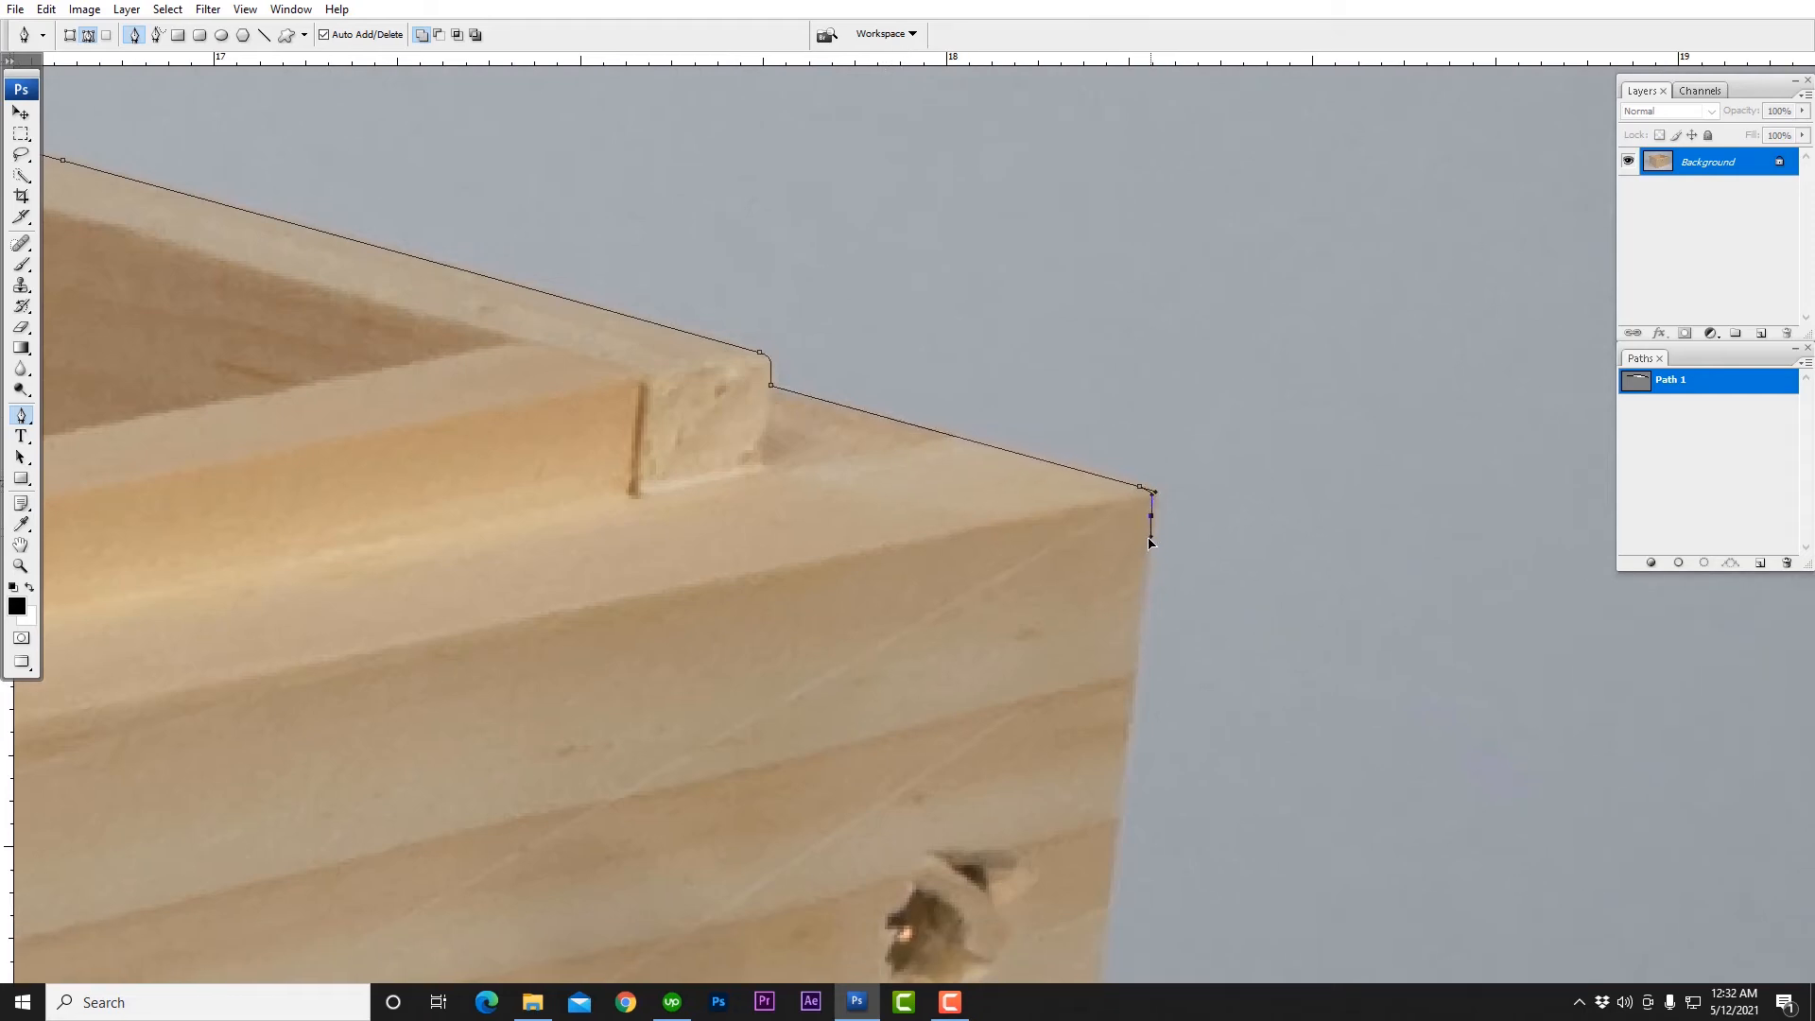
Step: Run the path down the box's right vertical edge and round the lower-right corner onto the bottom edge
left_click_drag(1112, 733, 1211, 344)
left_click_drag(1180, 591, 1237, 170)
left_click_drag(1158, 742, 1198, 418)
left_click_drag(1159, 700, 1224, 350)
left_click_drag(1175, 808, 1254, 297)
left_click(1290, 618, "alt")
left_click(1290, 618, "alt")
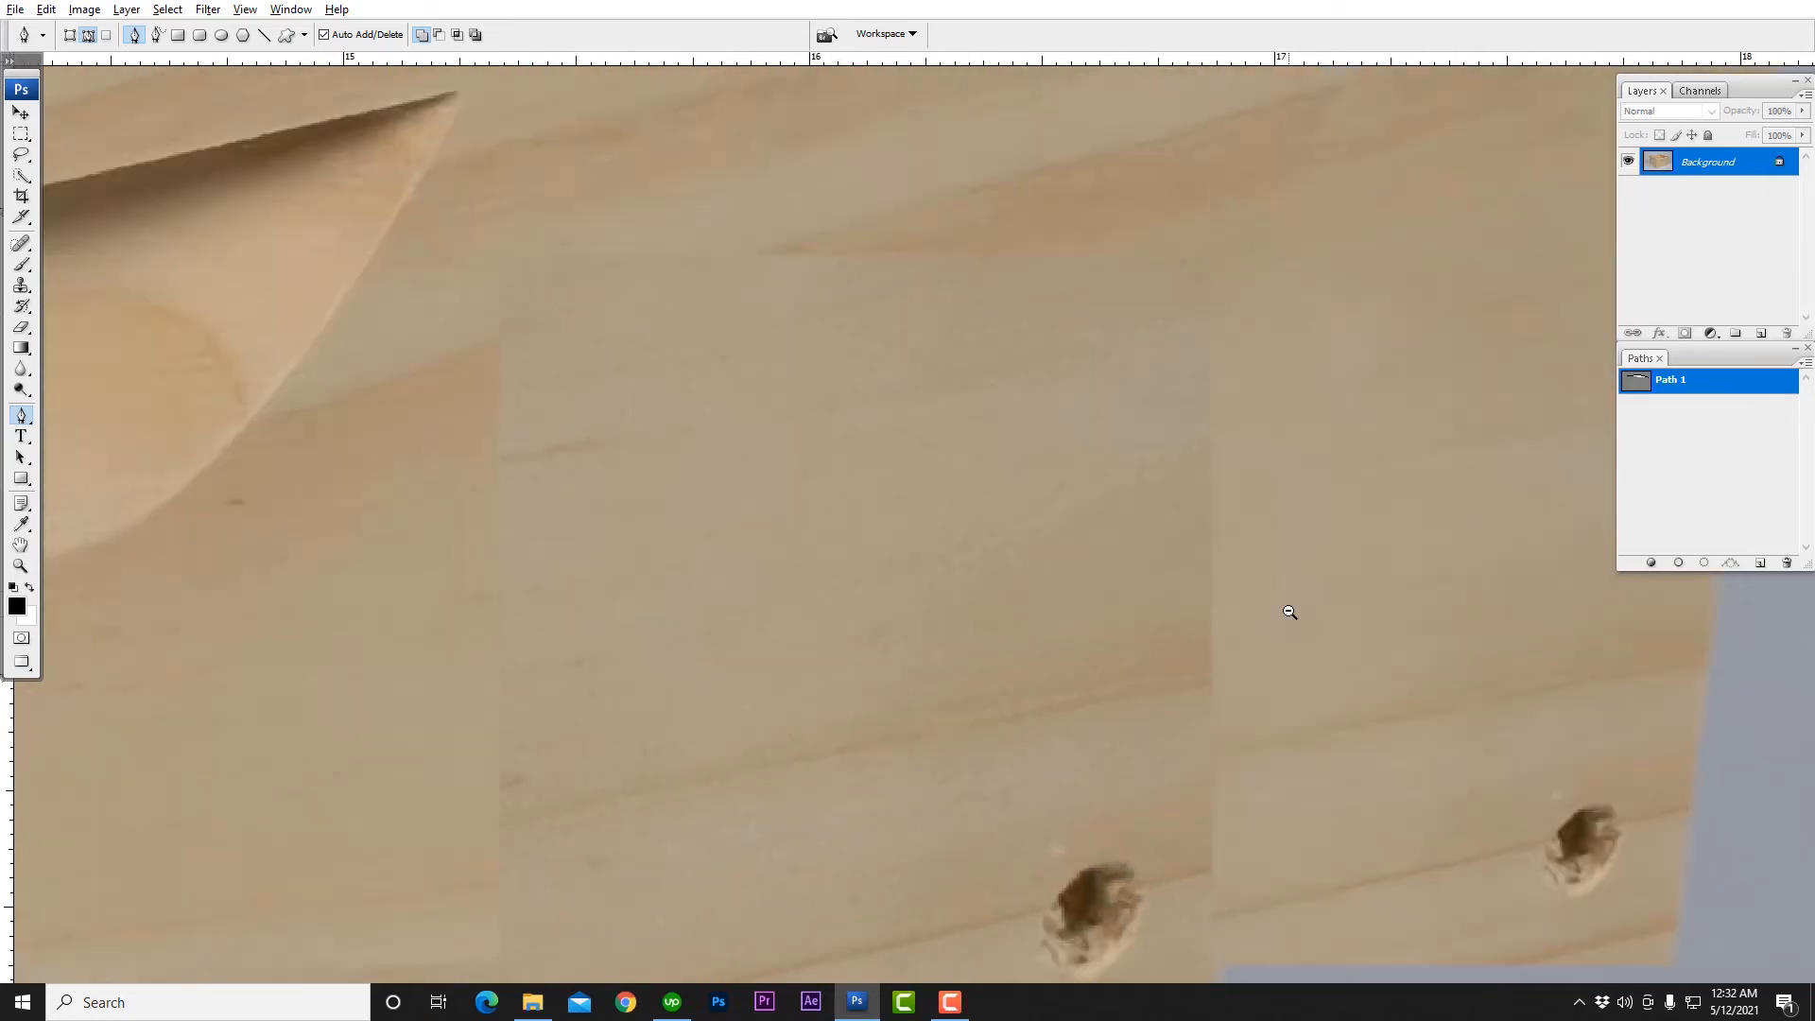
left_click(1289, 616, "alt")
left_click_drag(1317, 729, 725, 445)
left_click_drag(948, 729, 1052, 275)
left_click_drag(979, 640, 998, 496)
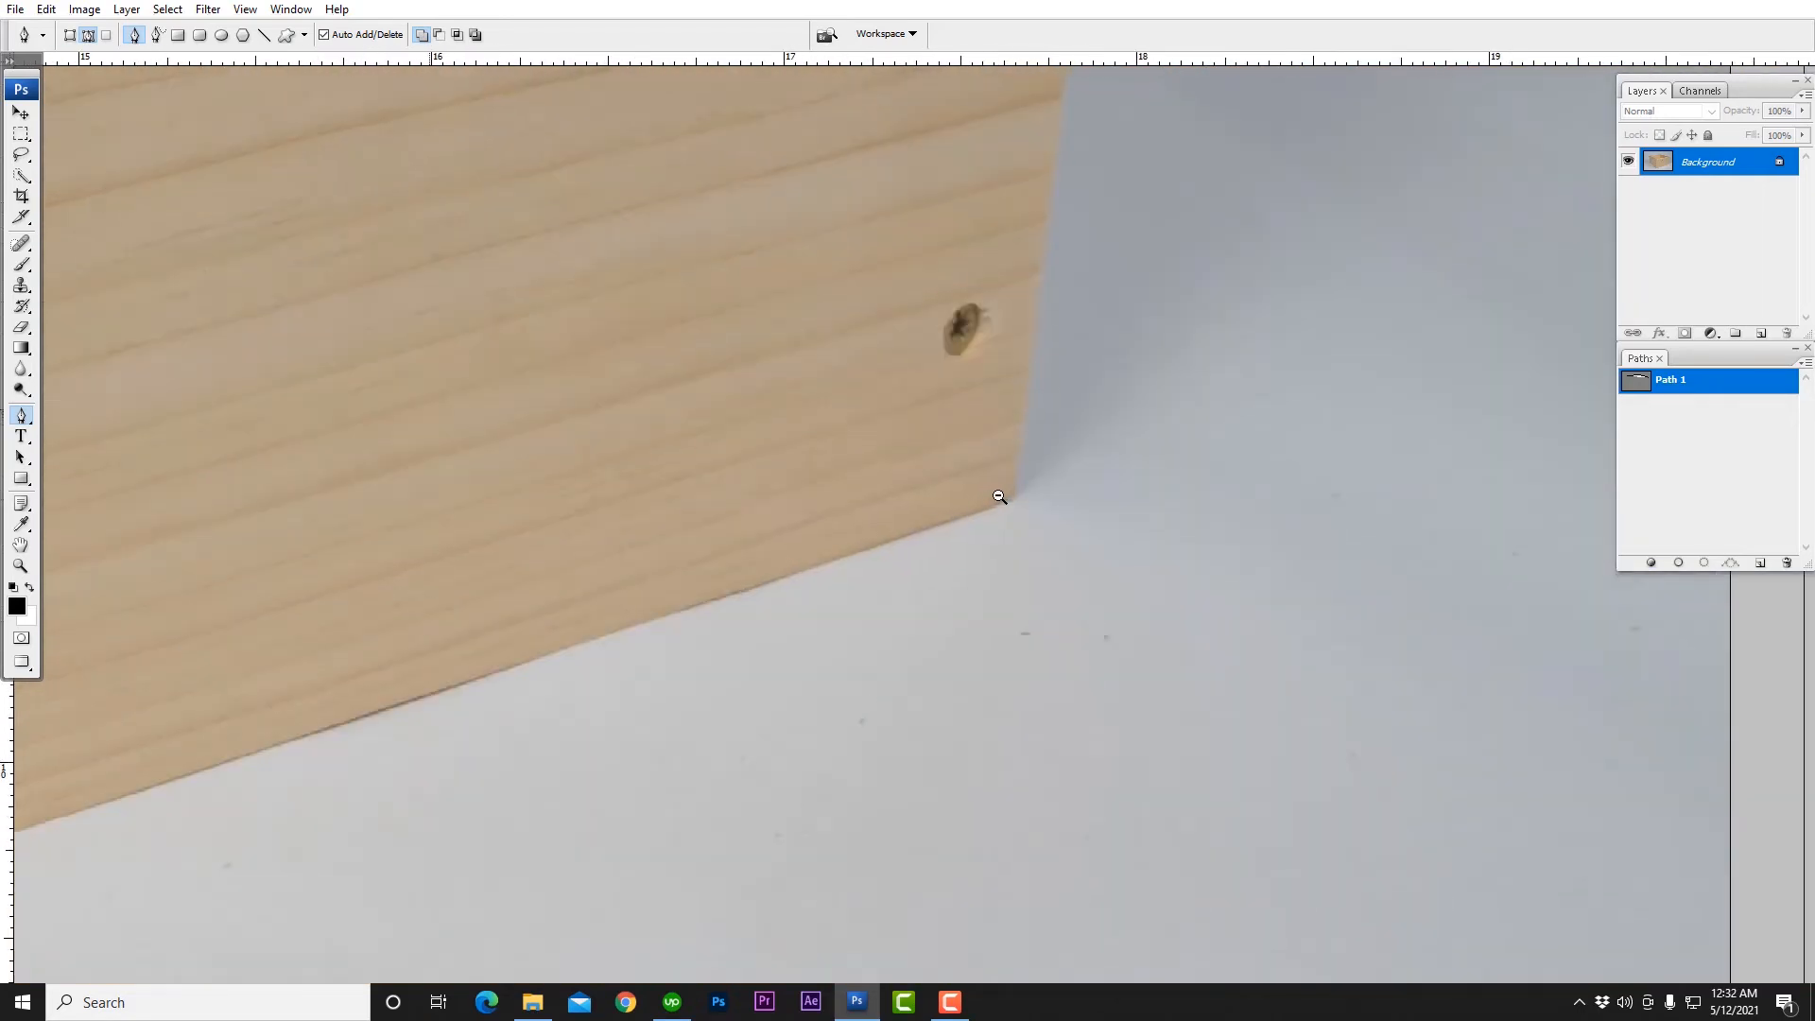
scroll(1032, 483, "up", 5)
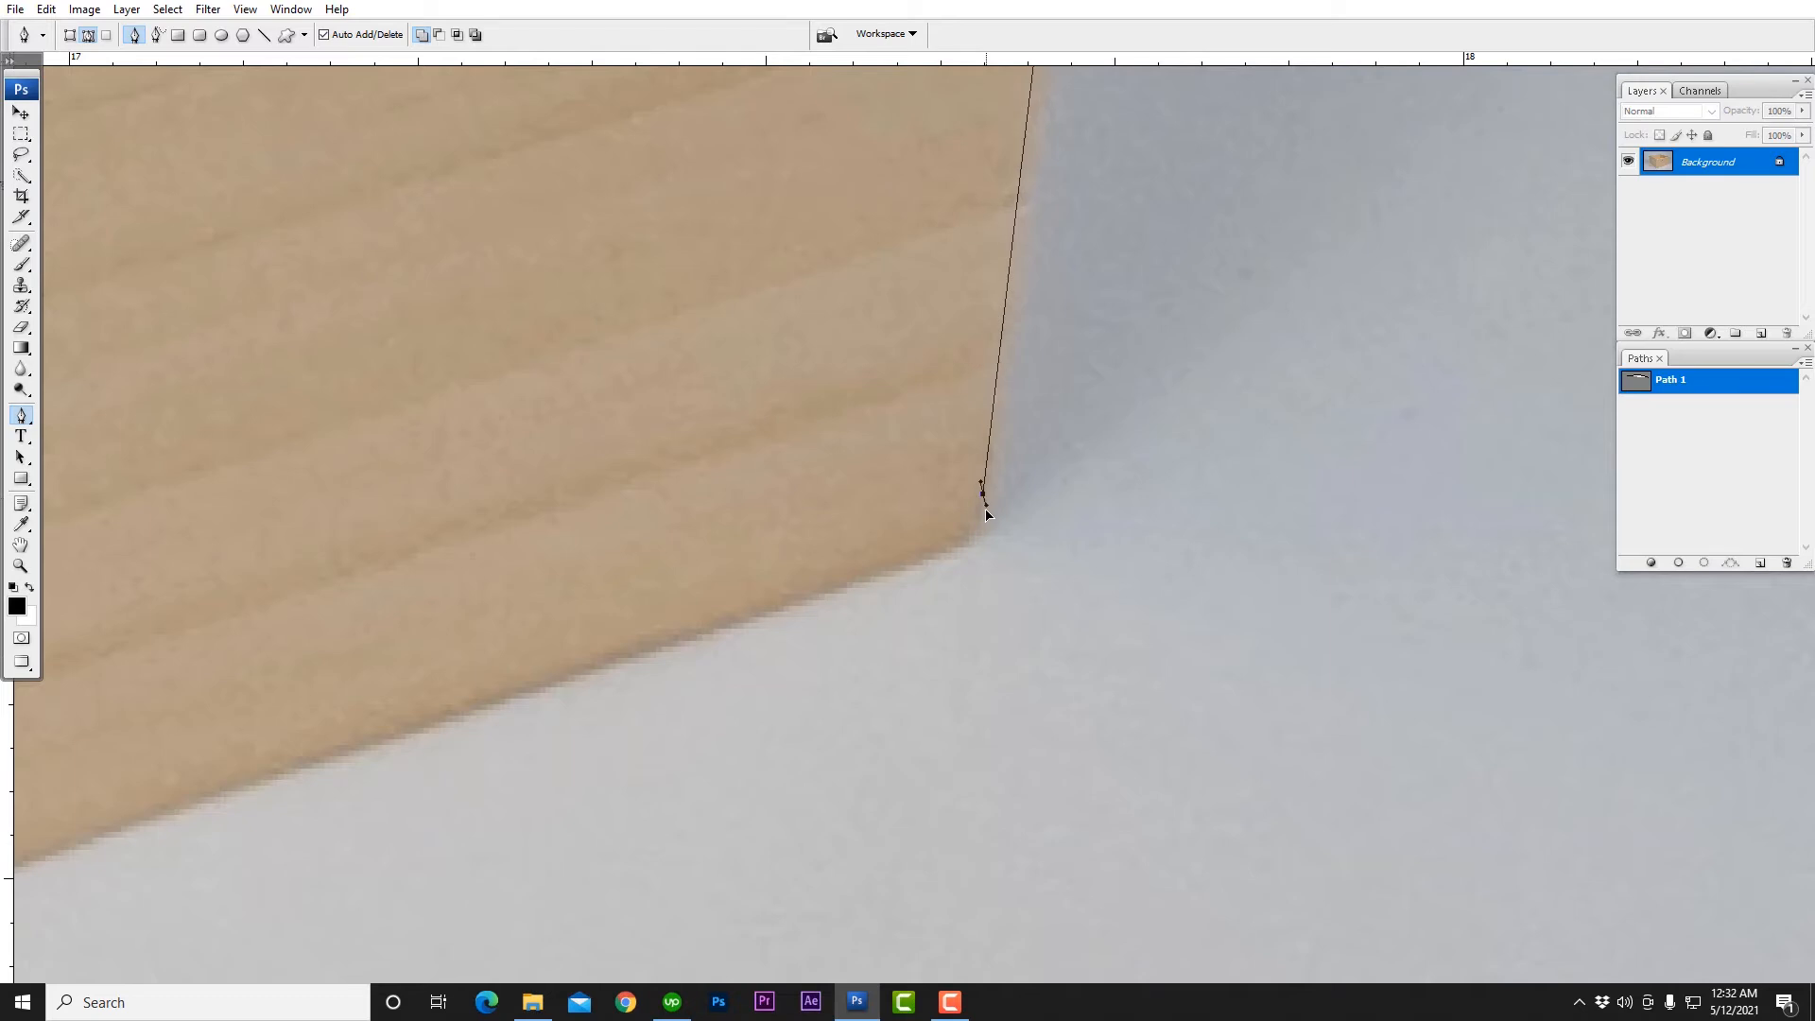
left_click_drag(933, 550, 894, 563)
Step: Check how closely the path follows the box's right vertical edge between the lower and upper corners
scroll(962, 541, "down", 6)
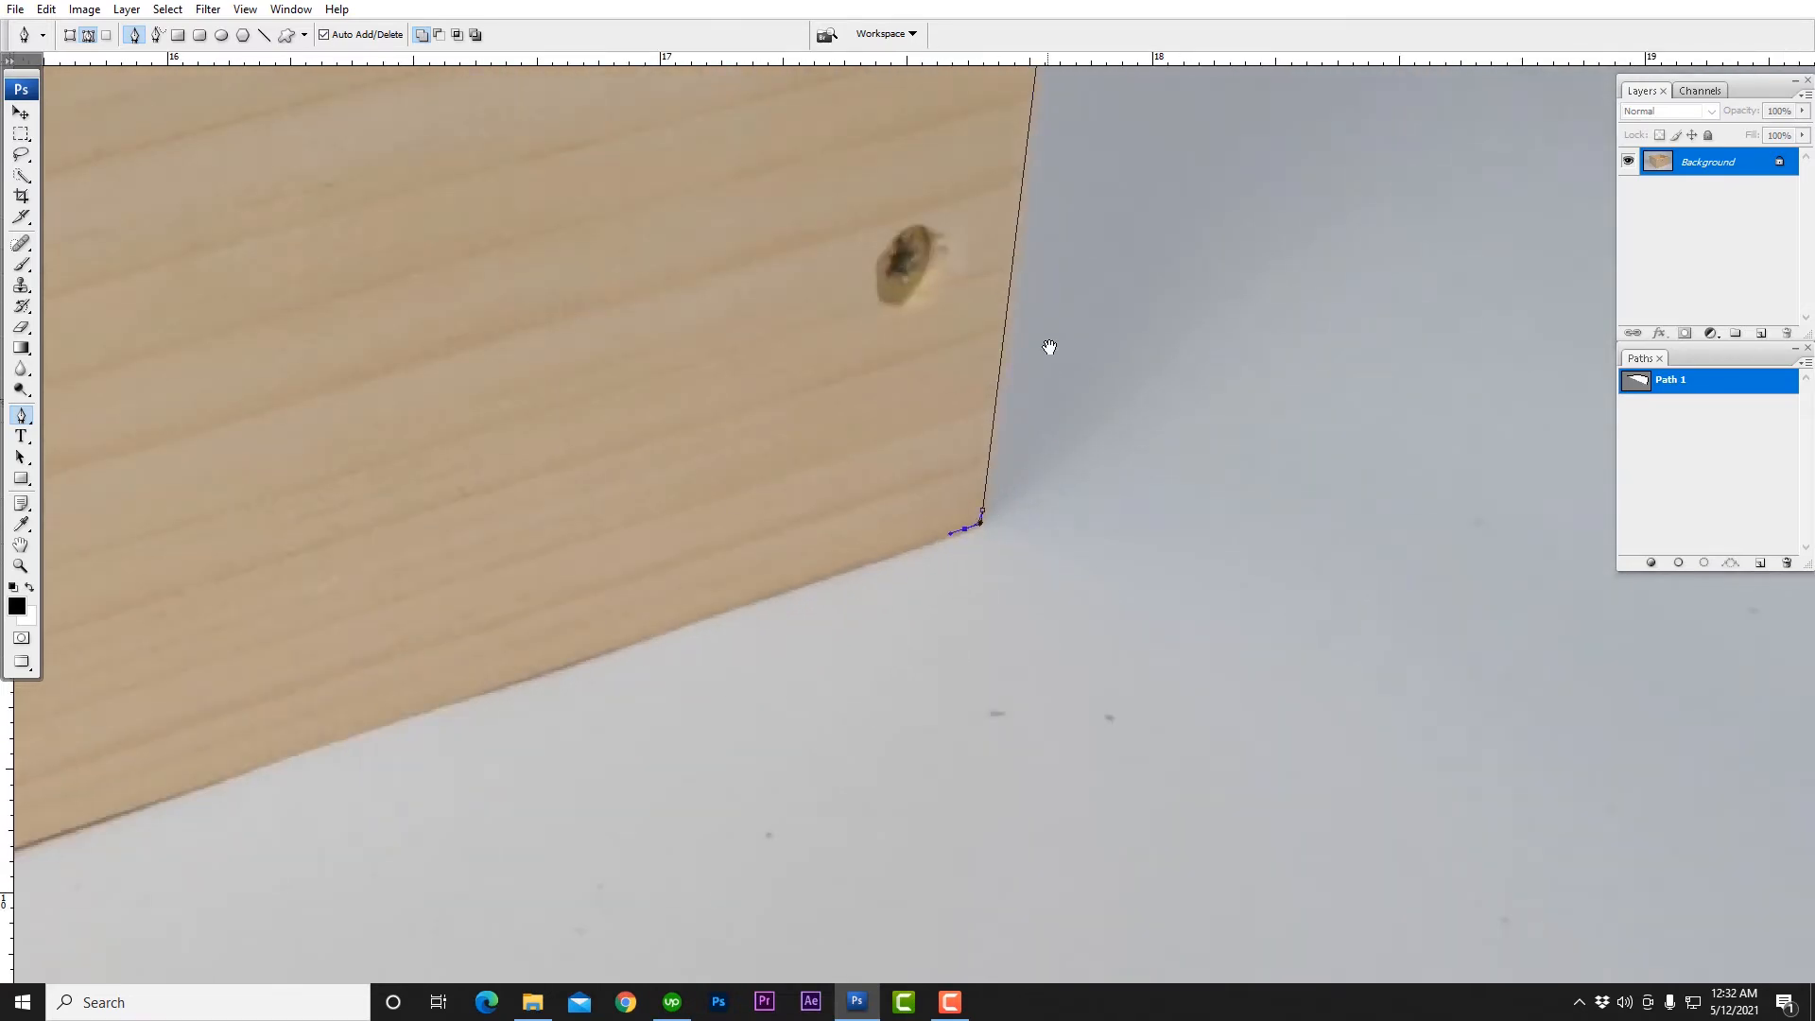
left_click_drag(1040, 123, 1003, 431)
left_click_drag(1016, 324, 937, 675)
left_click_drag(989, 242, 939, 588)
left_click_drag(934, 128, 878, 642)
scroll(1006, 298, "up", 3)
left_click_drag(1004, 301, 959, 586)
left_click_drag(973, 298, 980, 685)
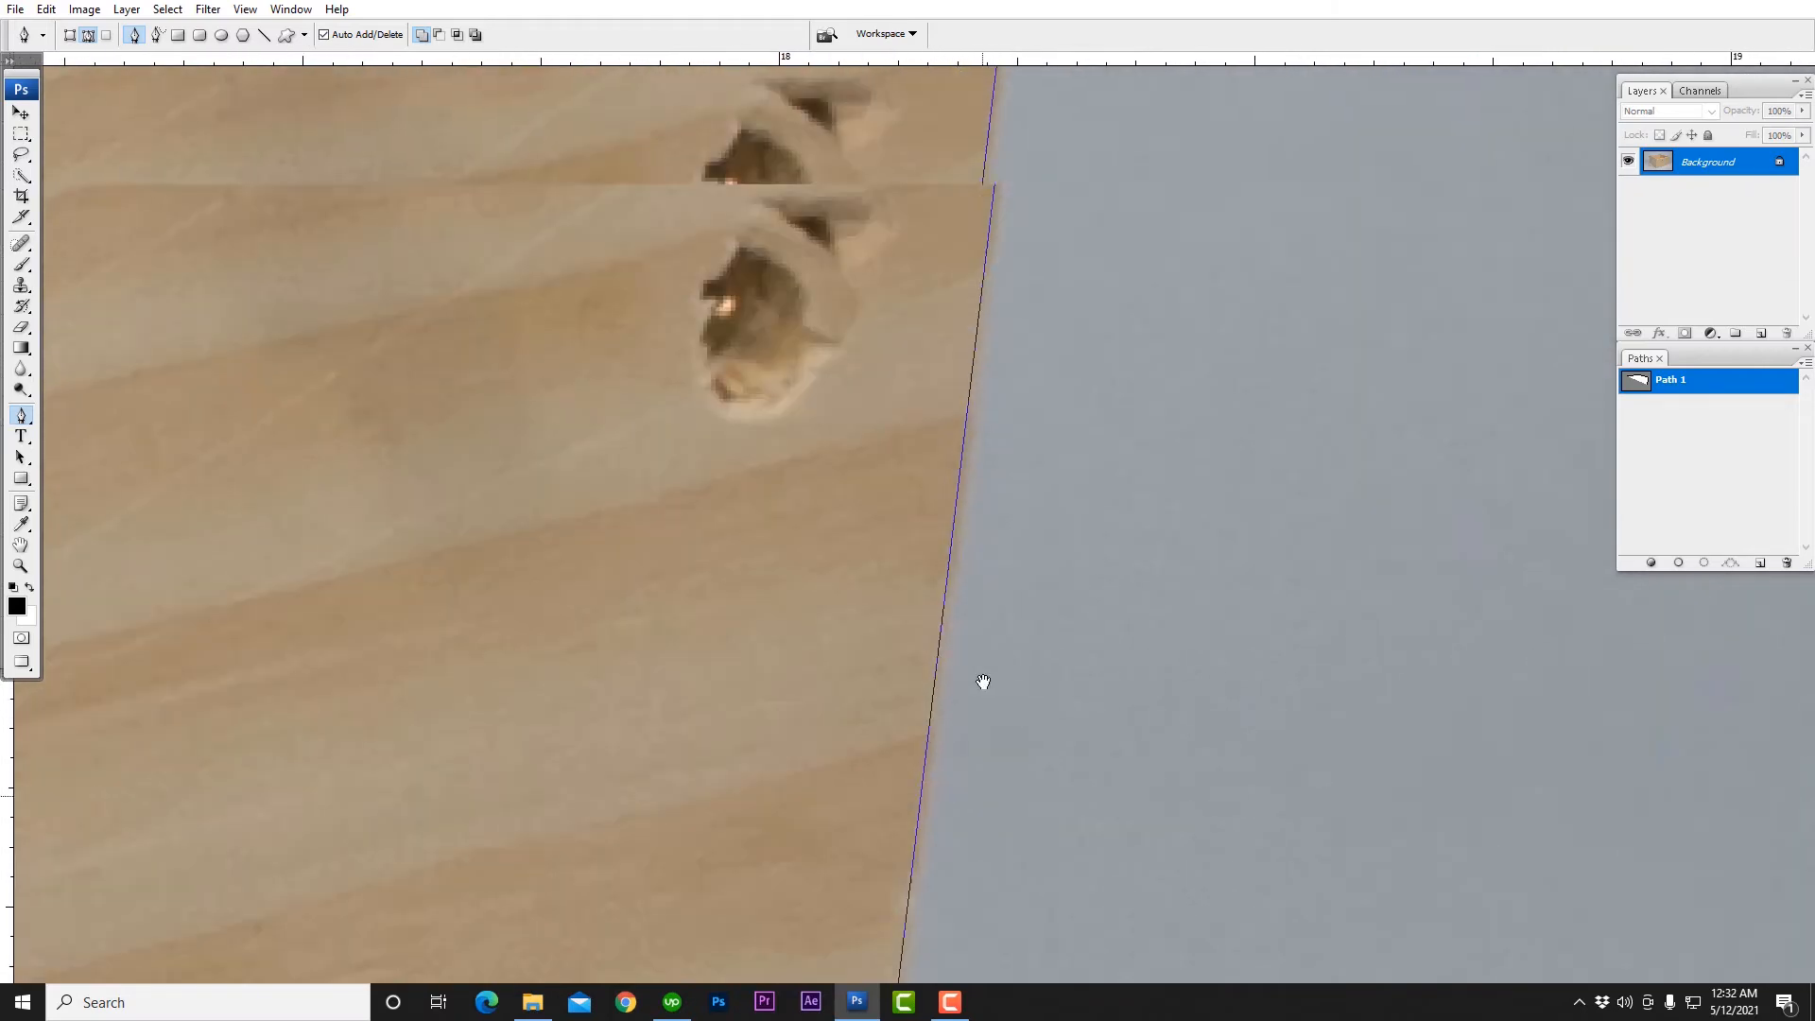
left_click_drag(1027, 261, 969, 669)
scroll(984, 400, "down", 5)
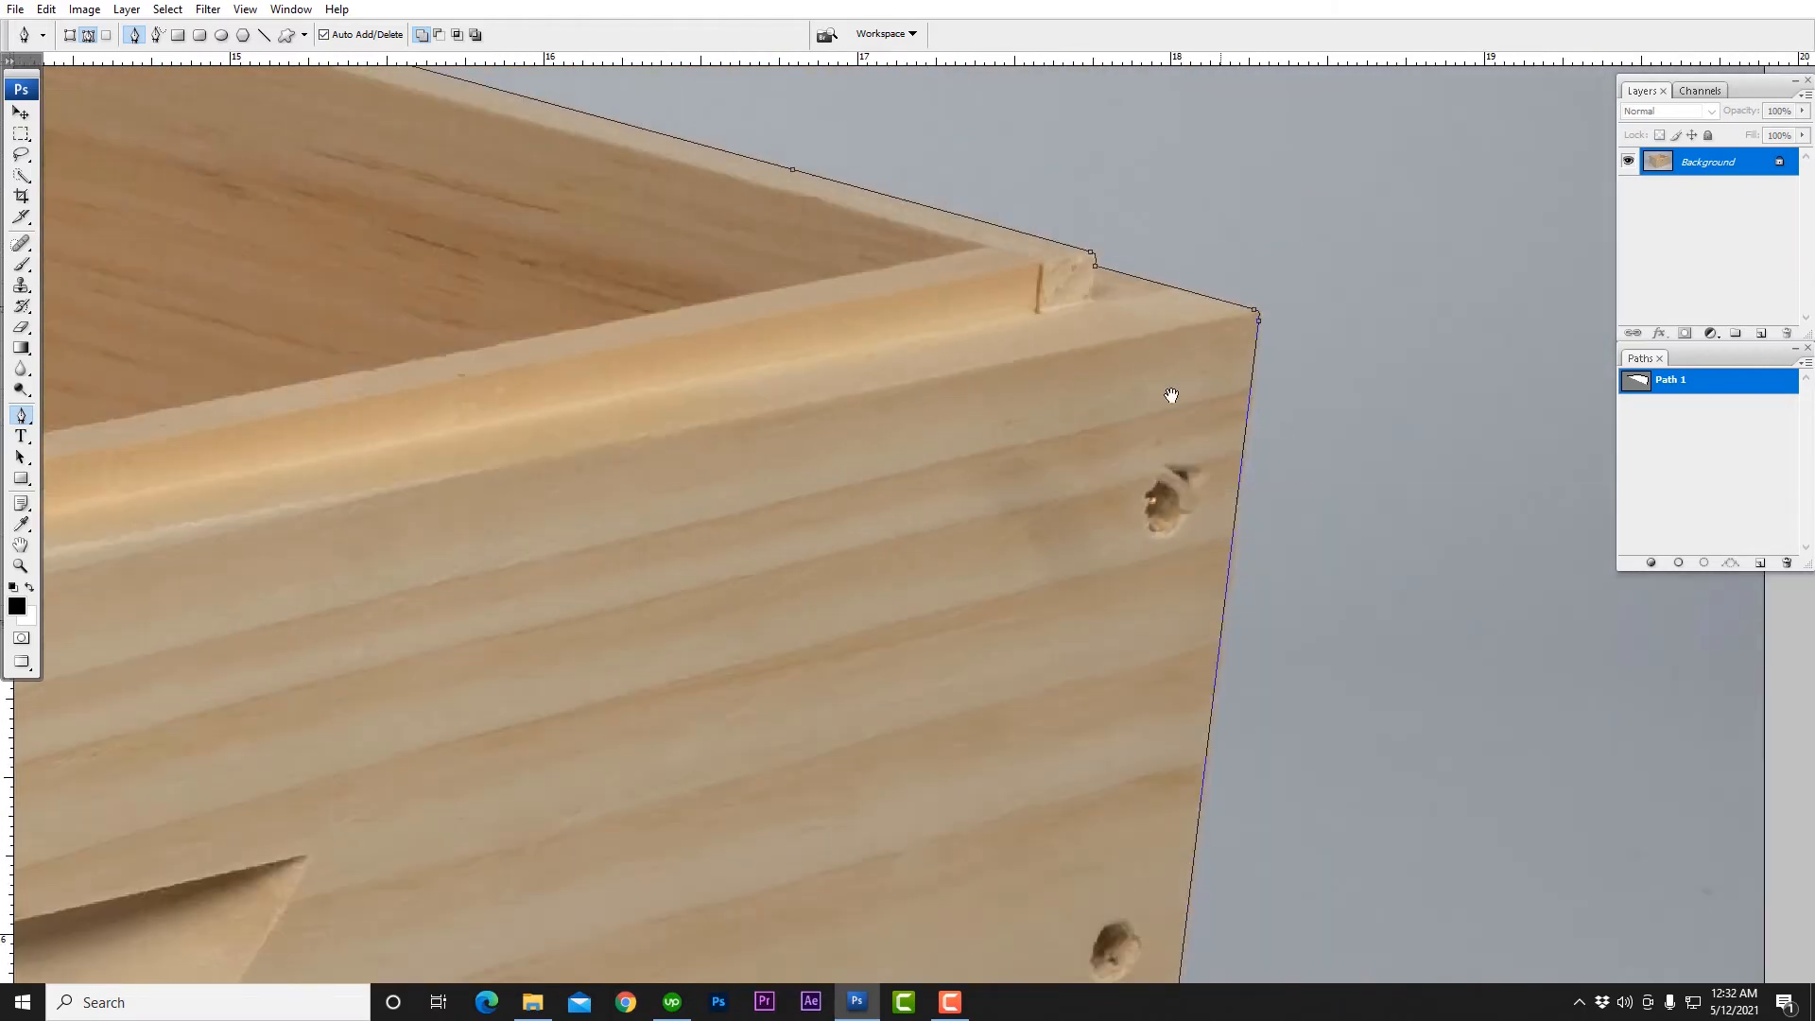
left_click_drag(1164, 808, 1144, 210)
scroll(1025, 649, "down", 5)
scroll(1077, 599, "up", 3)
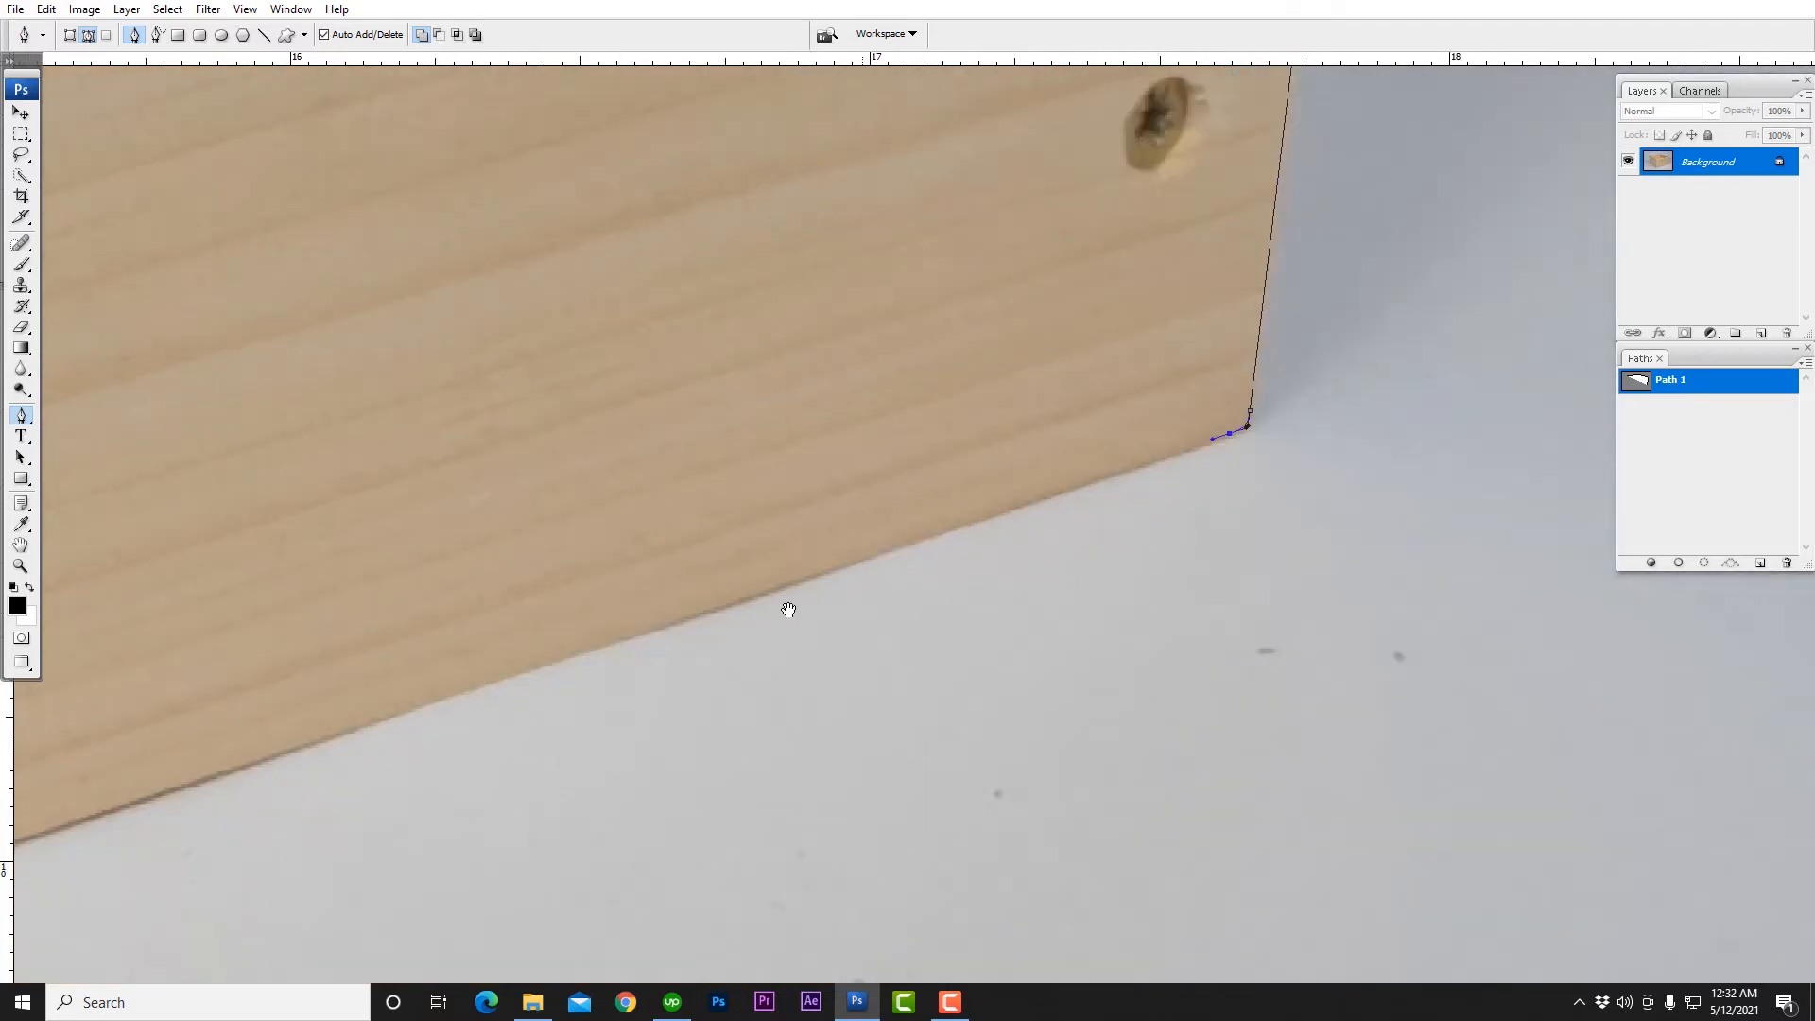
Step: Extend the path along the bottom edge of the right face to the front bottom corner and curve it around that corner
left_click_drag(713, 629, 1317, 445)
scroll(928, 568, "down", 1)
scroll(930, 565, "down", 3)
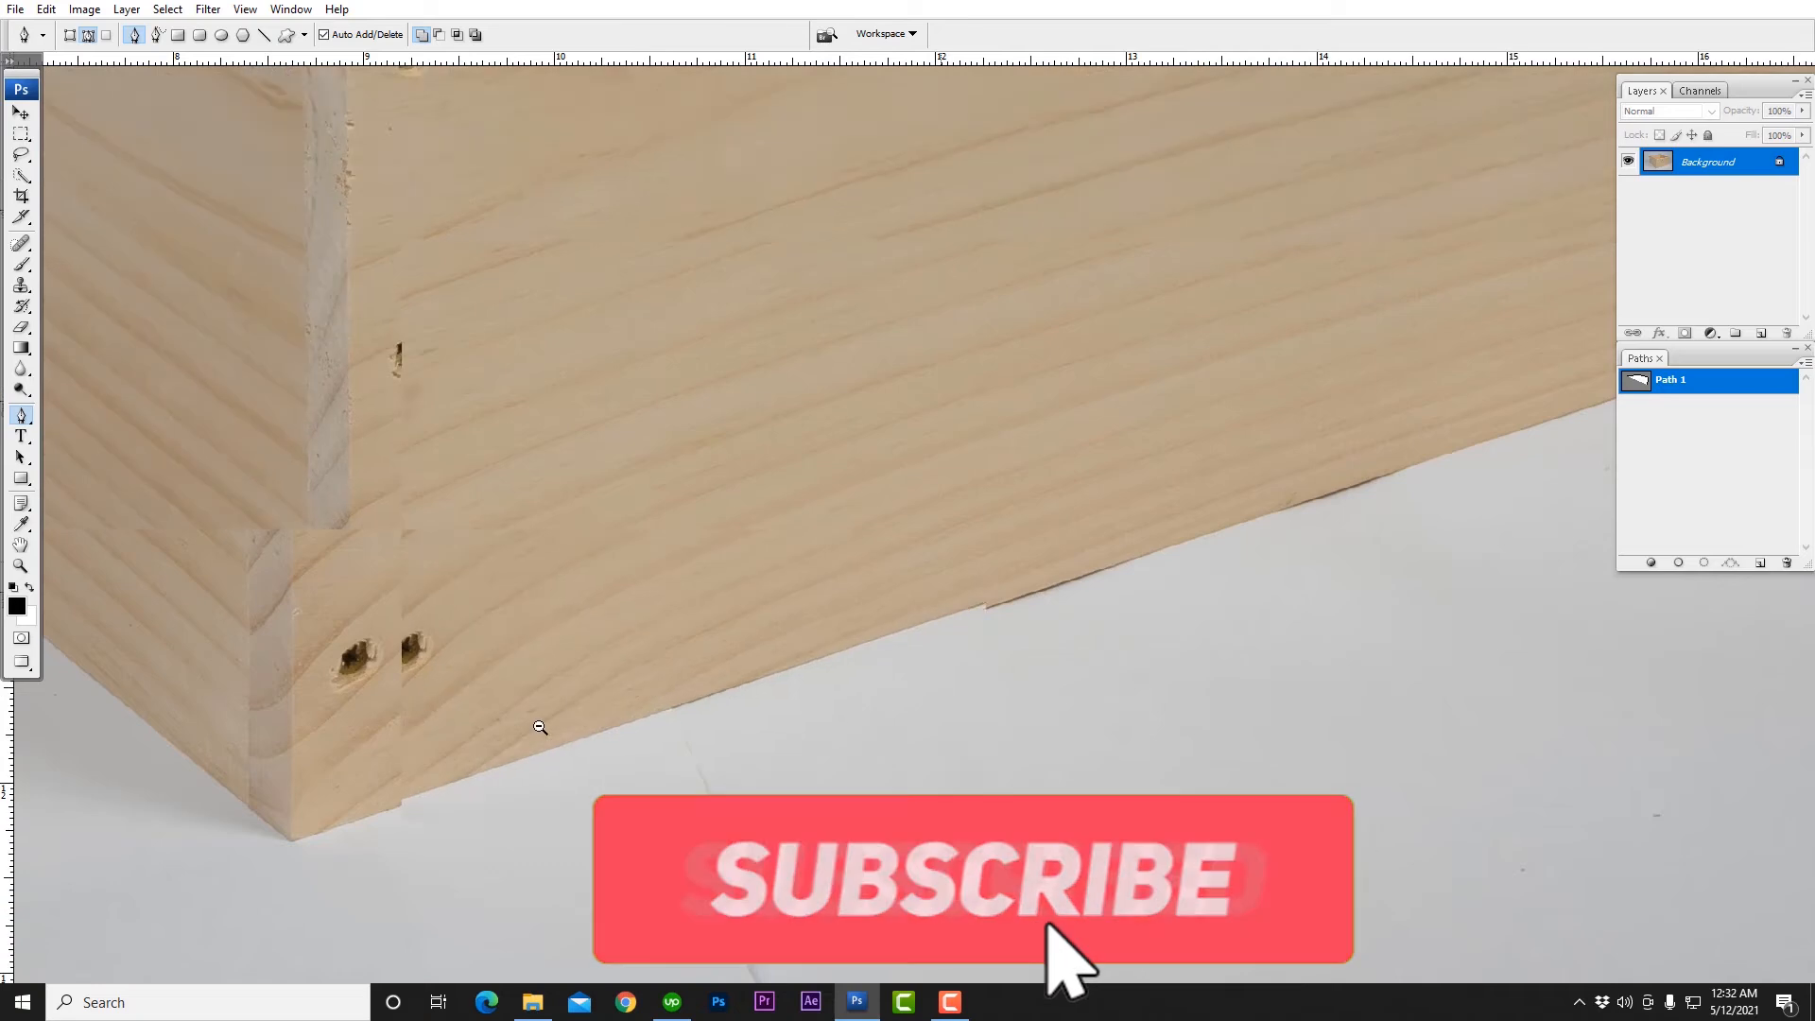
left_click_drag(368, 858, 1021, 599)
scroll(981, 574, "up", 10)
scroll(981, 571, "up", 1)
left_click(937, 531)
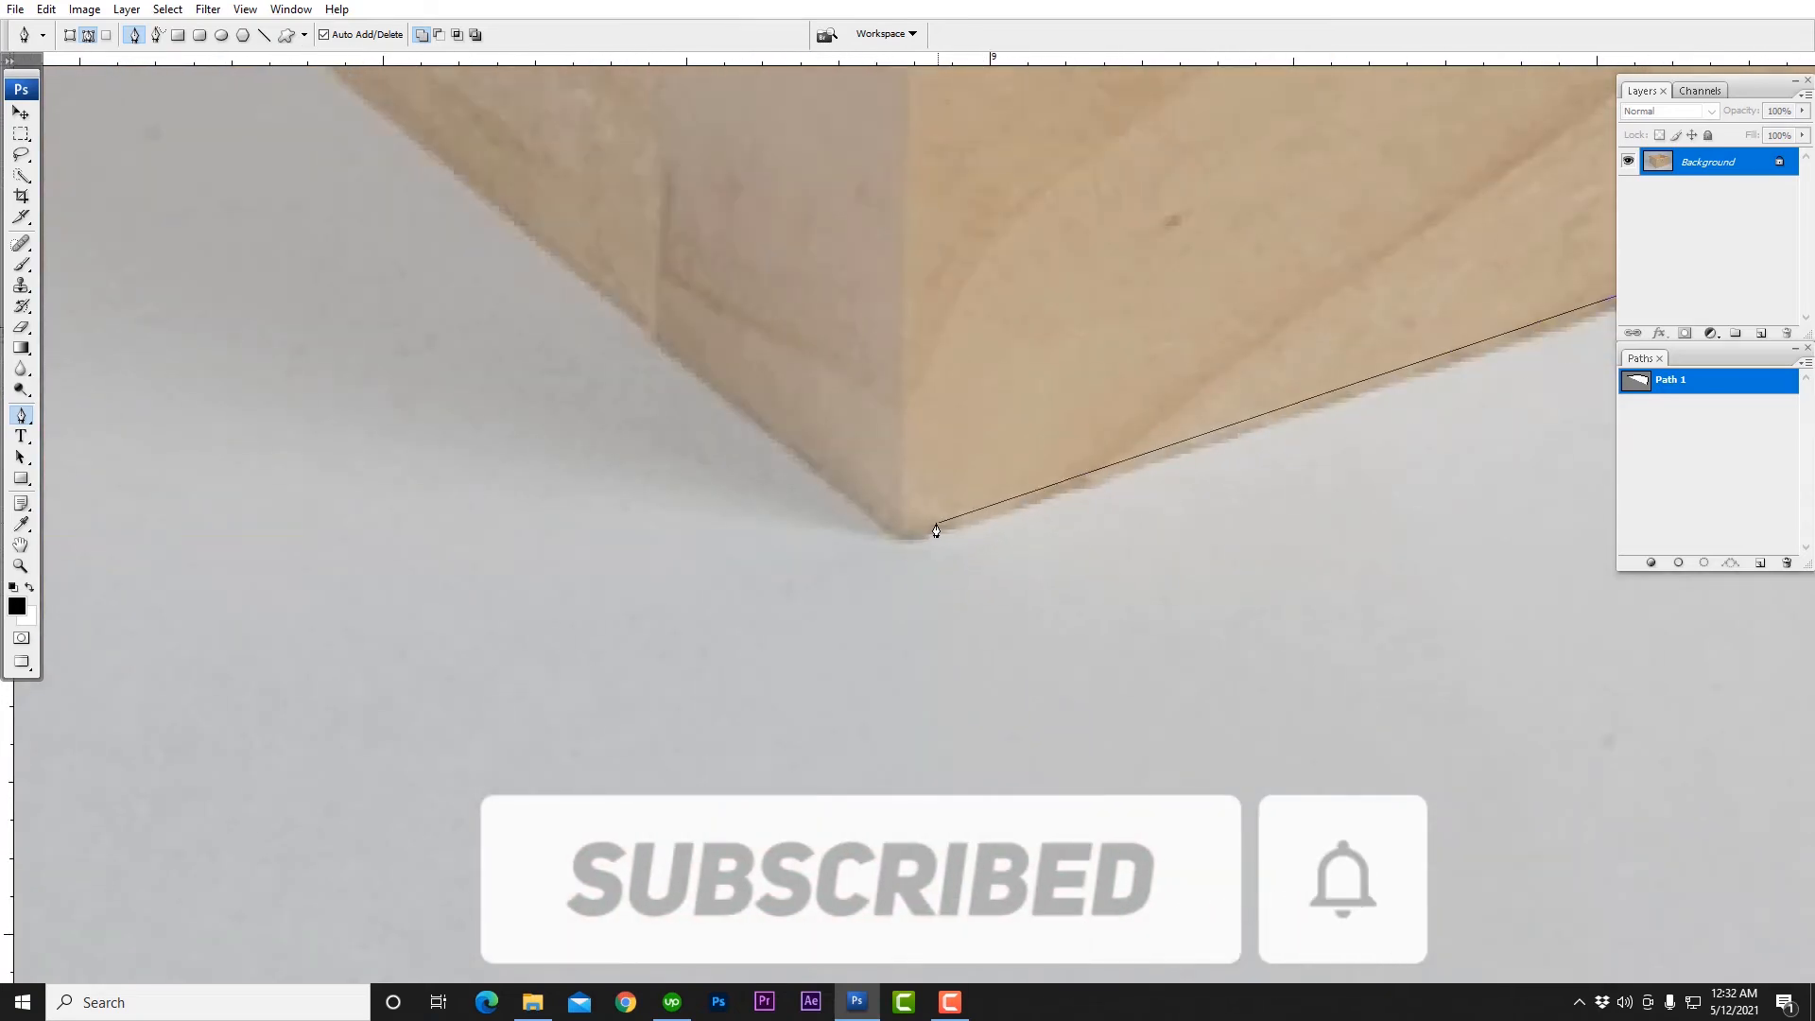
left_click(869, 518)
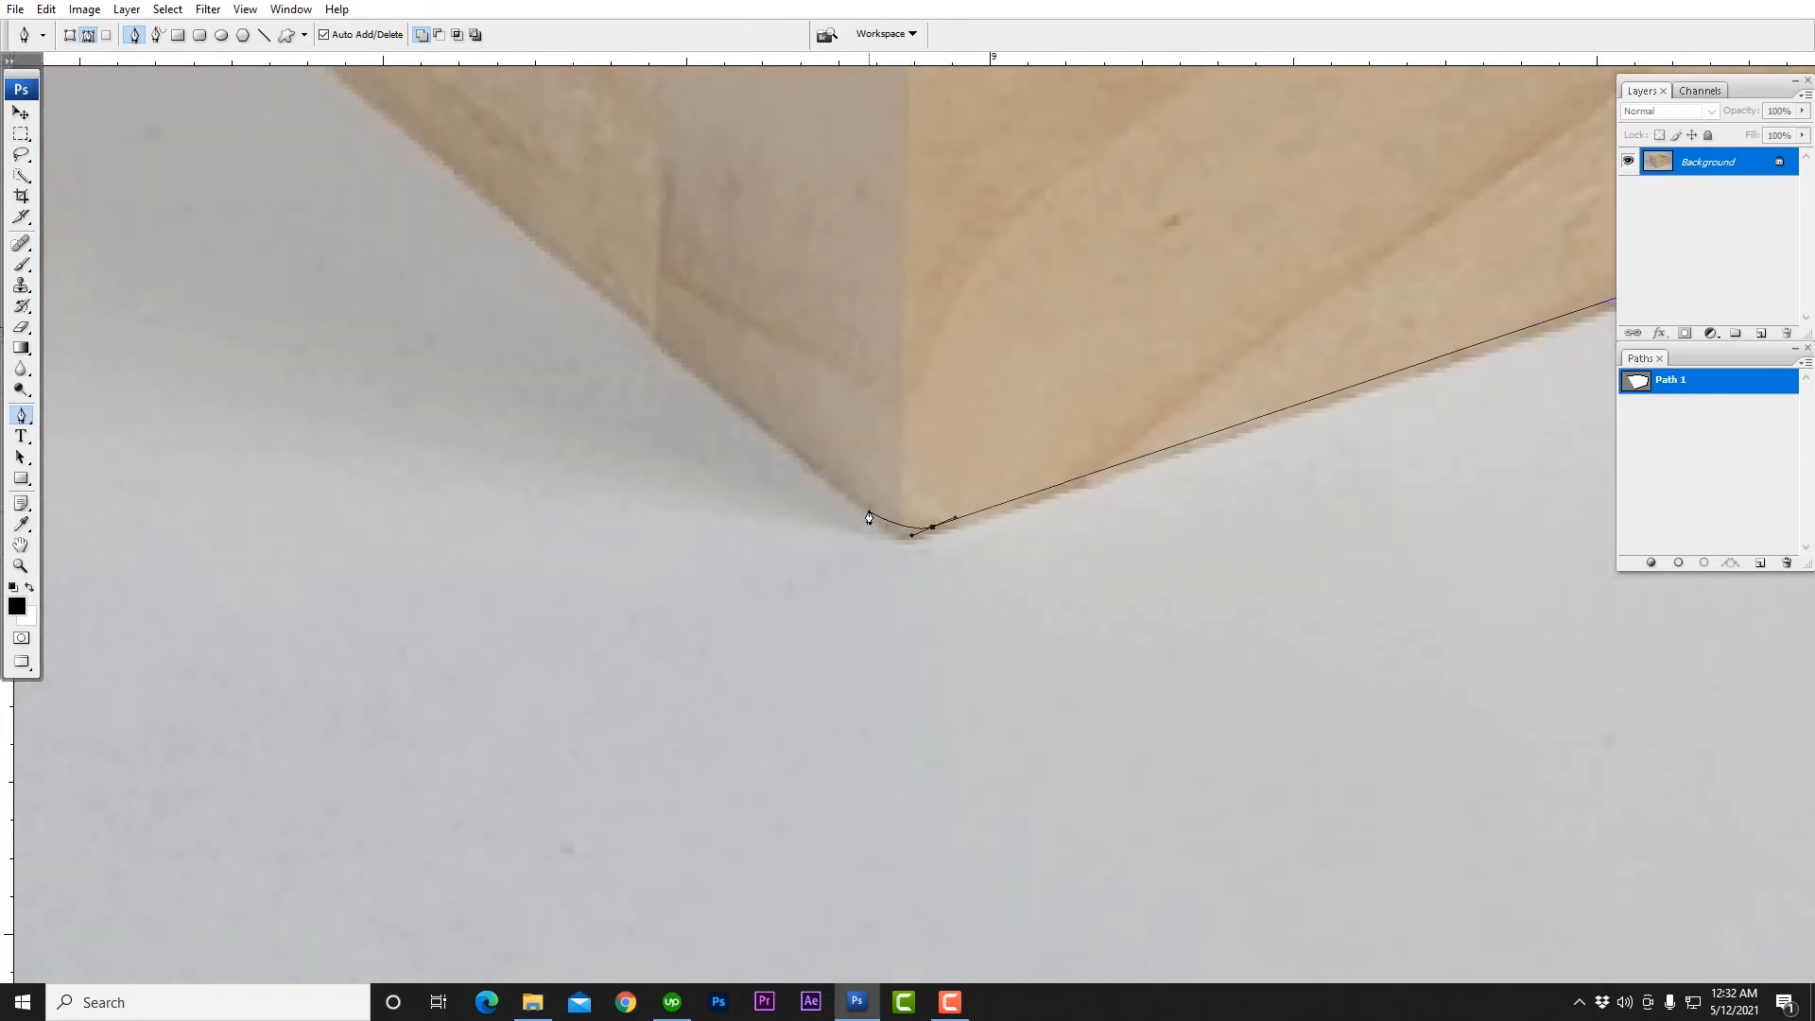
Step: Check how closely the path follows the bottom edge of the right face between the front and lower-right corners
scroll(1058, 511, "down", 8)
left_click_drag(1361, 633, 1100, 201)
left_click_drag(1550, 492, 766, 412)
left_click_drag(1426, 251, 790, 452)
left_click_drag(1304, 271, 782, 430)
left_click_drag(1389, 275, 784, 453)
left_click_drag(1288, 296, 664, 515)
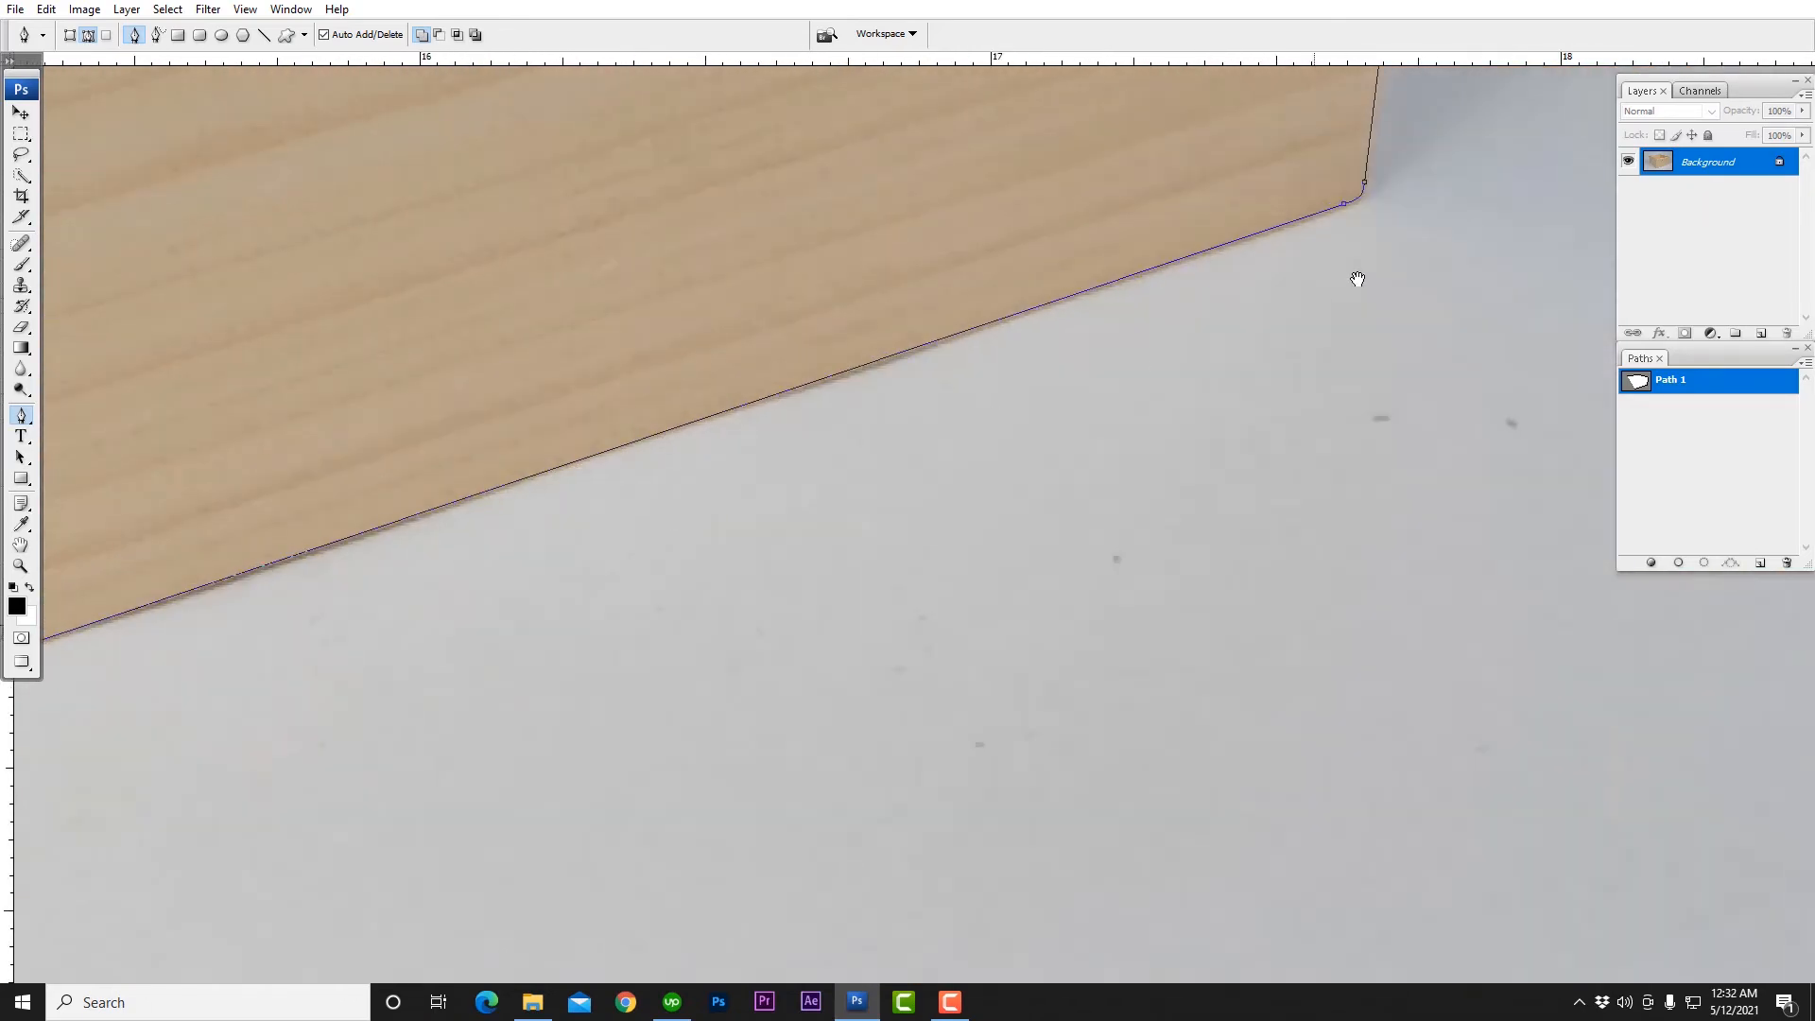
left_click_drag(1352, 279, 1191, 368)
Step: Run the path along the bottom edge of the left face to the lower-left corner and round it onto the left vertical edge
scroll(1189, 373, "down", 4)
scroll(1189, 372, "down", 5)
left_click_drag(843, 600, 1446, 496)
left_click_drag(578, 657, 1245, 608)
left_click_drag(942, 338, 1172, 661)
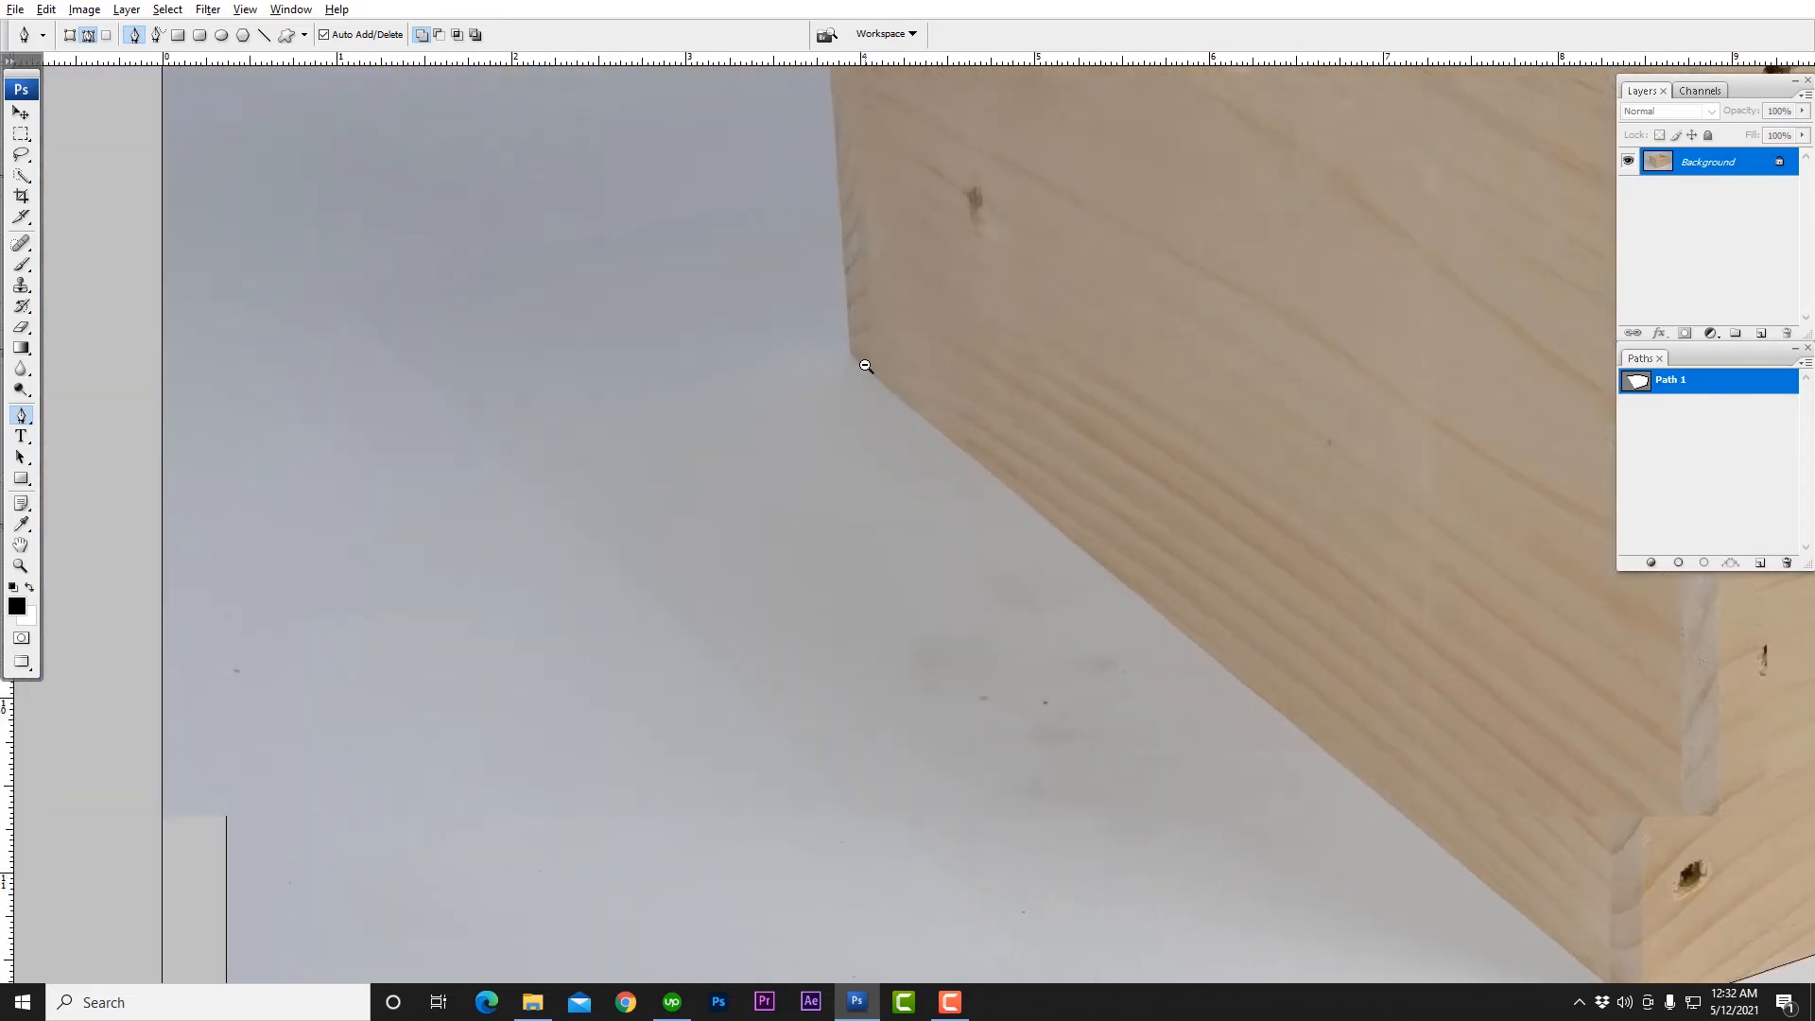
scroll(850, 359, "up", 3)
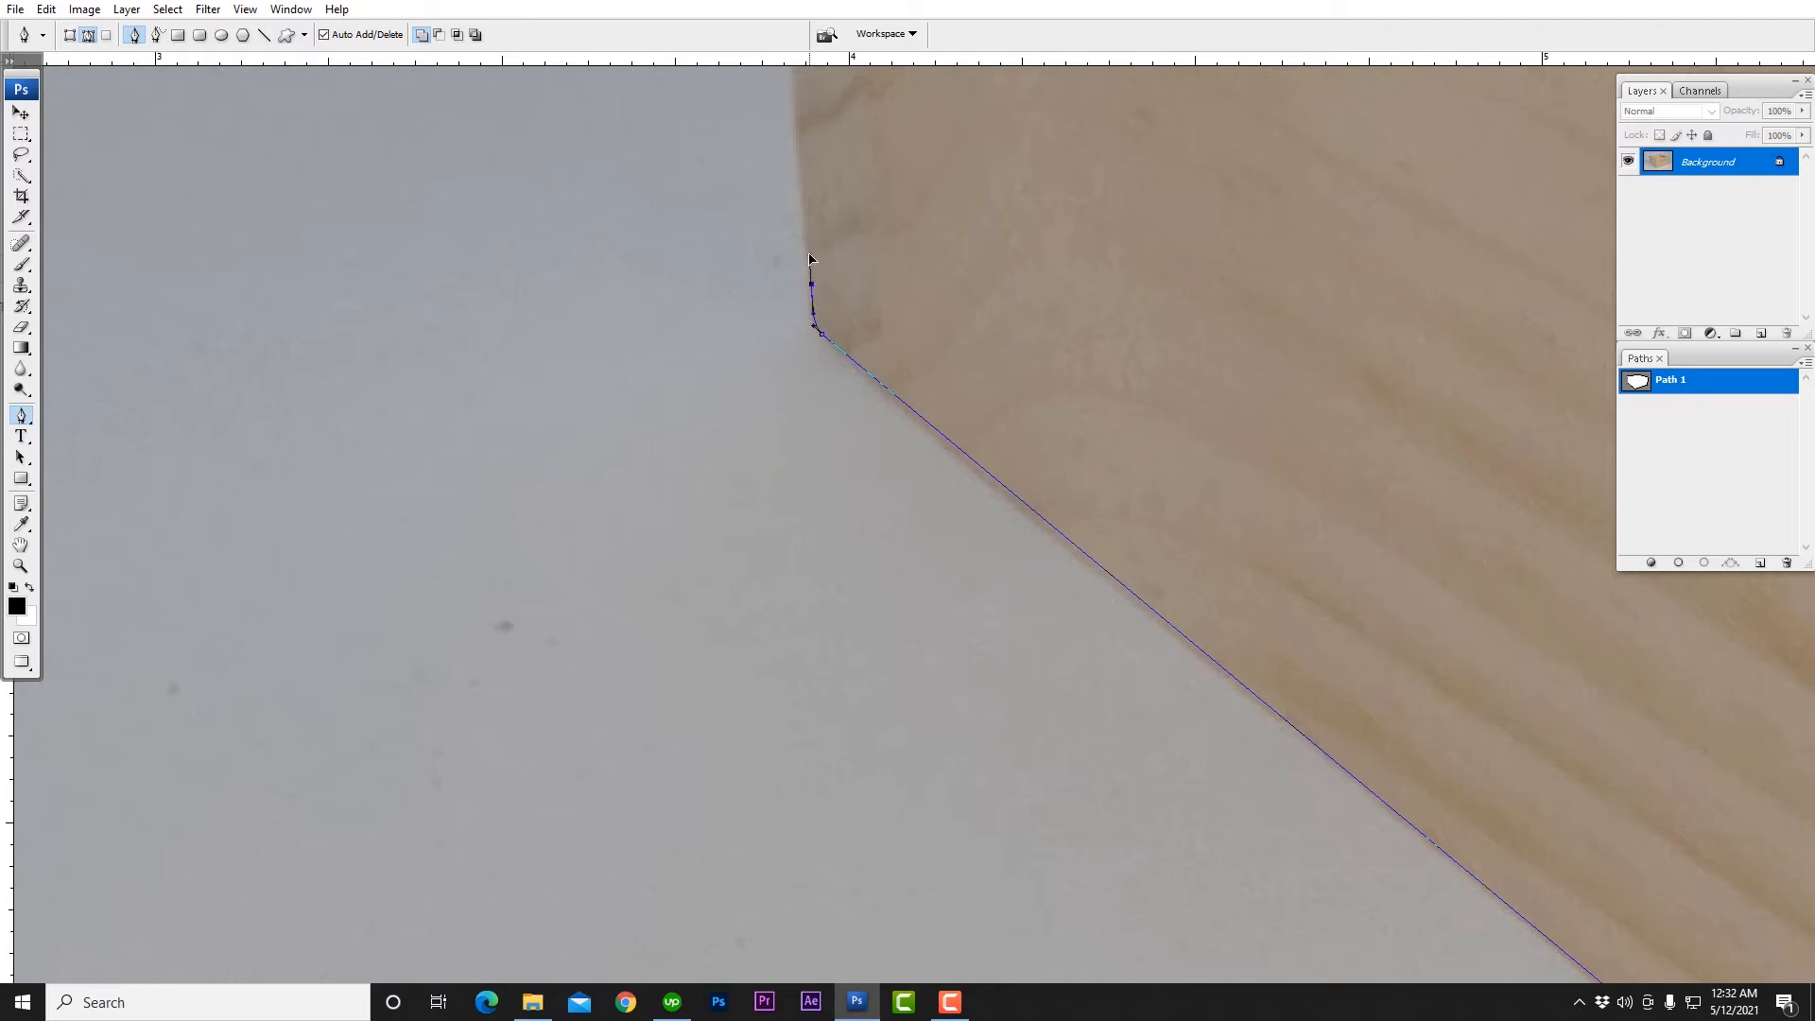
Step: Add an anchor midway along the bottom edge of the left face and nudge it up and left to follow the wood's edge
scroll(891, 320, "down", 4)
left_click_drag(1157, 662, 822, 325)
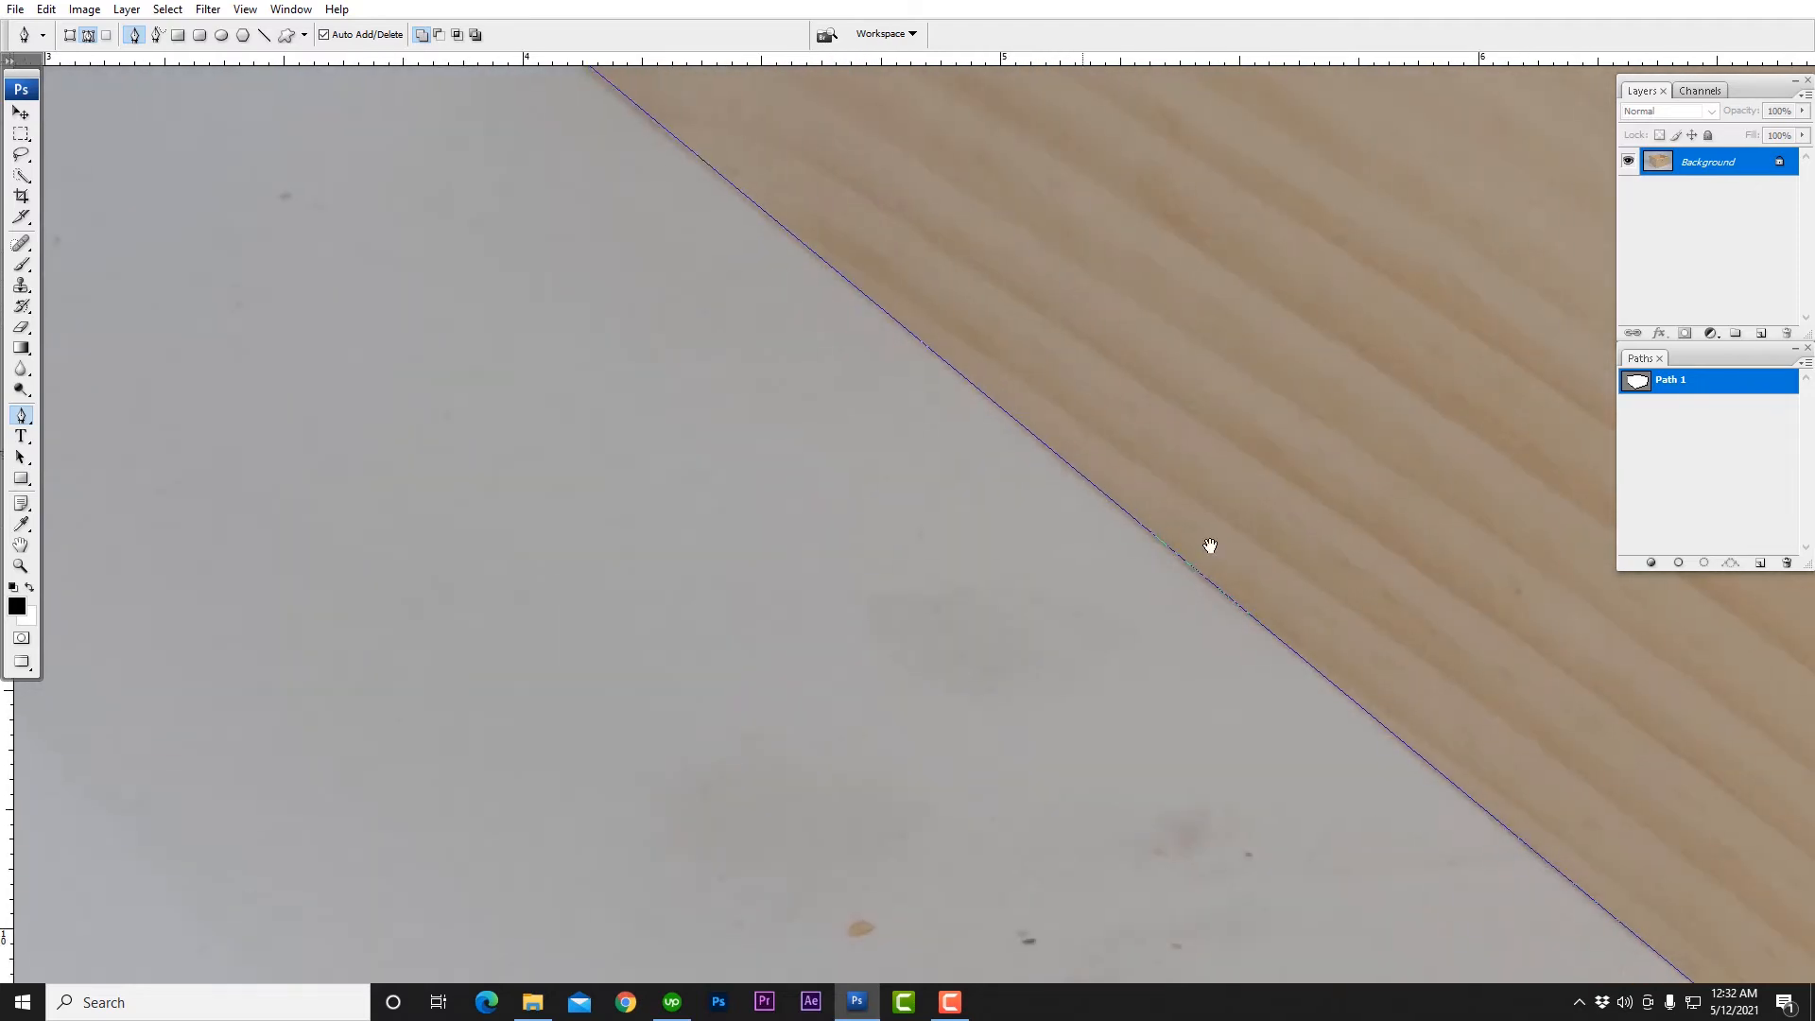
left_click_drag(1282, 646, 940, 293)
left_click_drag(1377, 689, 932, 312)
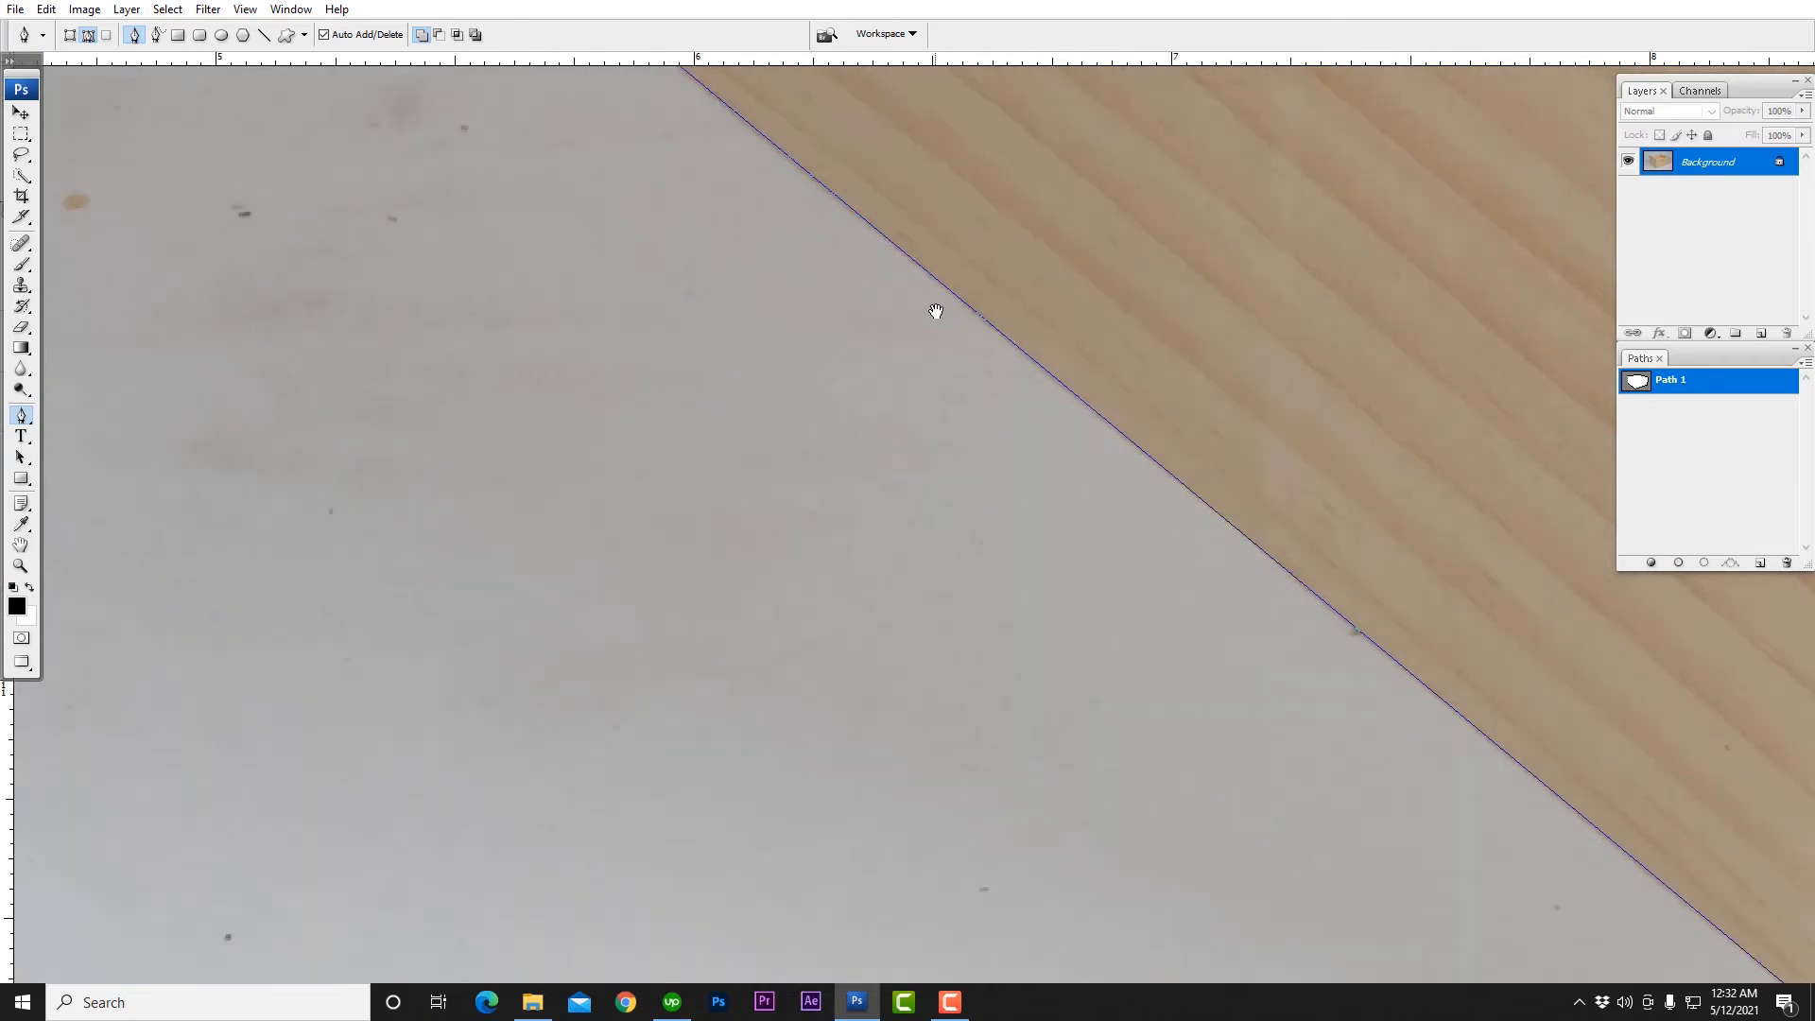
left_click_drag(1395, 712, 977, 365)
scroll(974, 432, "up", 3)
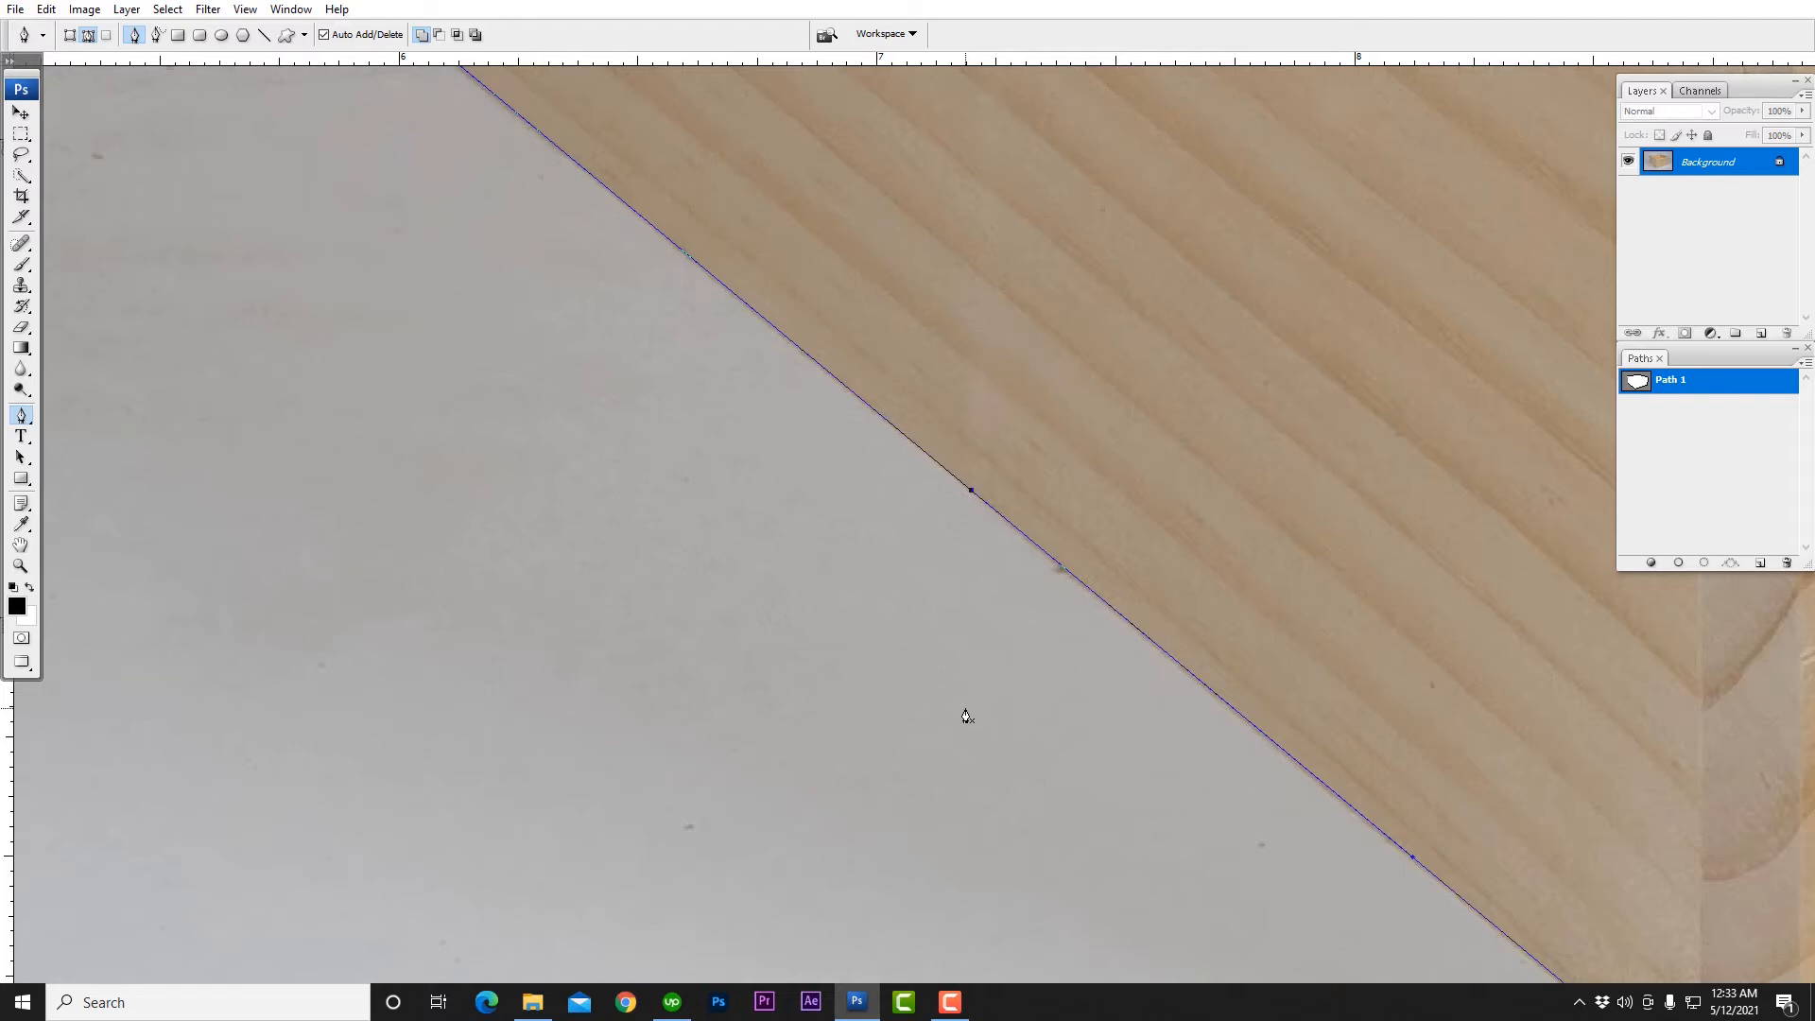
key("Up")
key("Up")
key("Up")
key("Up")
key("Up")
key("Up")
key("Up")
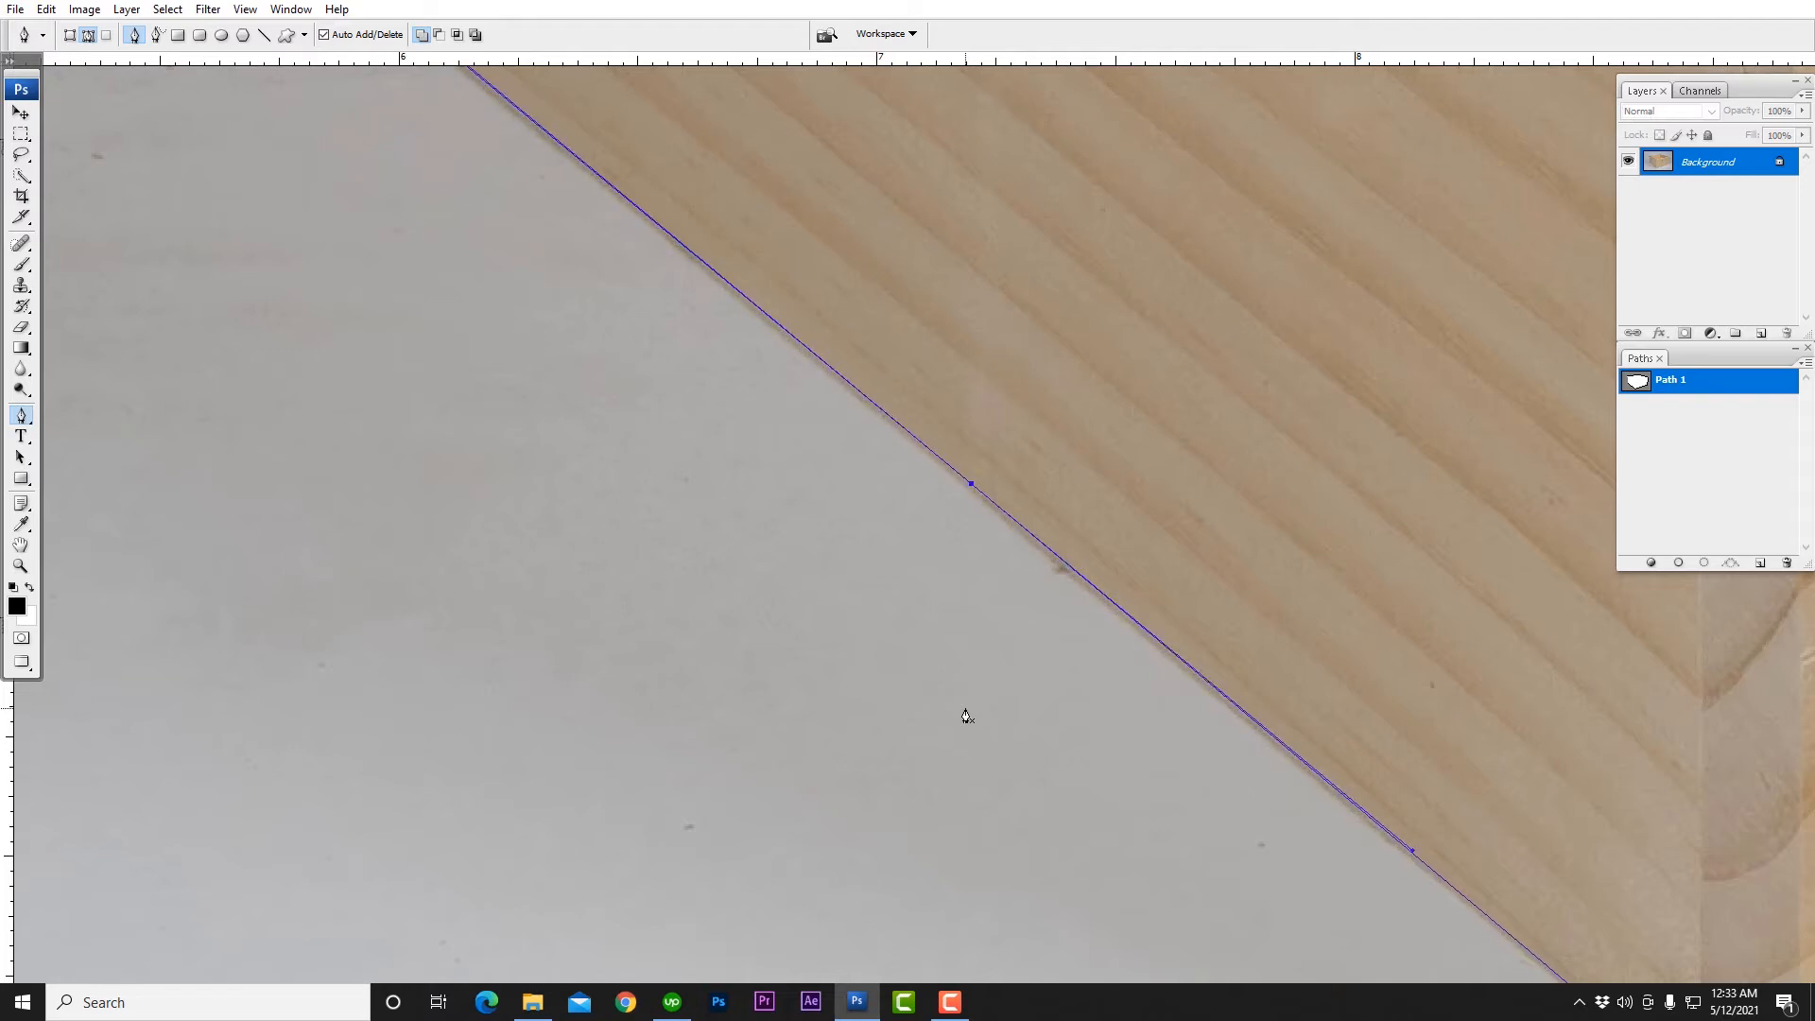
key("Left")
key("Left")
key("Left")
key("Left")
key("Left")
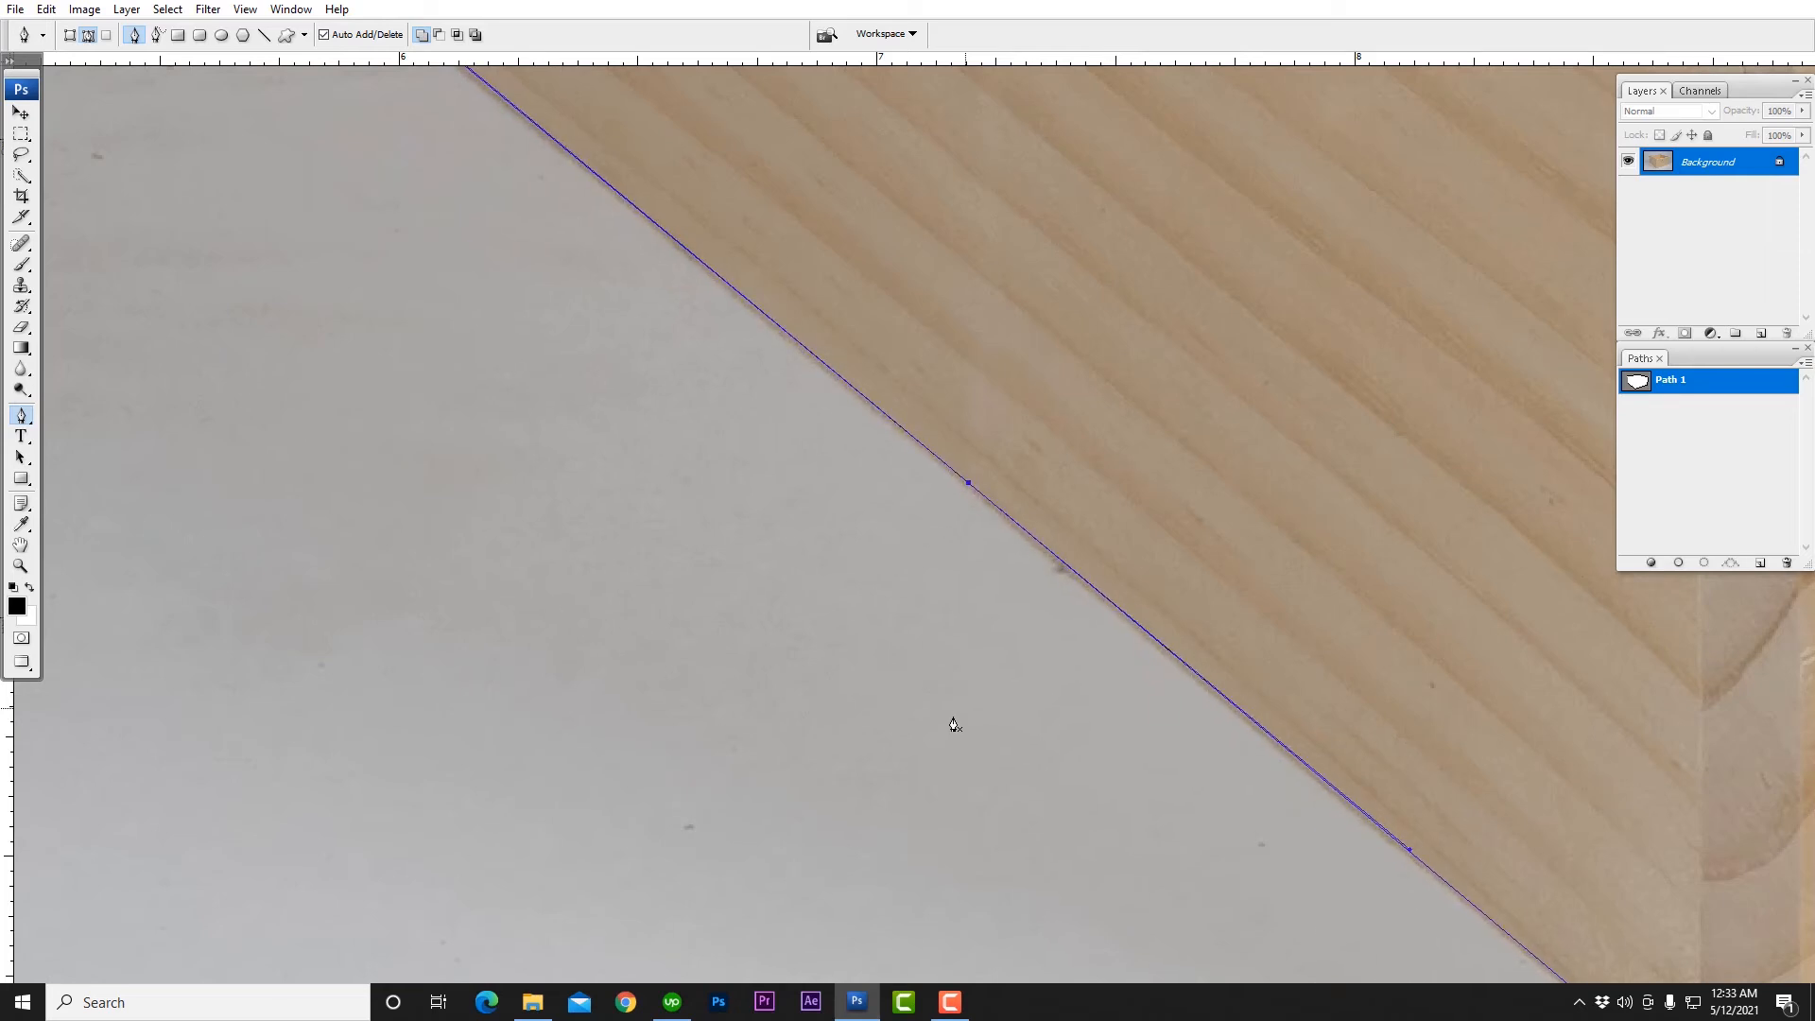
scroll(968, 469, "up", 5)
scroll(1038, 551, "down", 7)
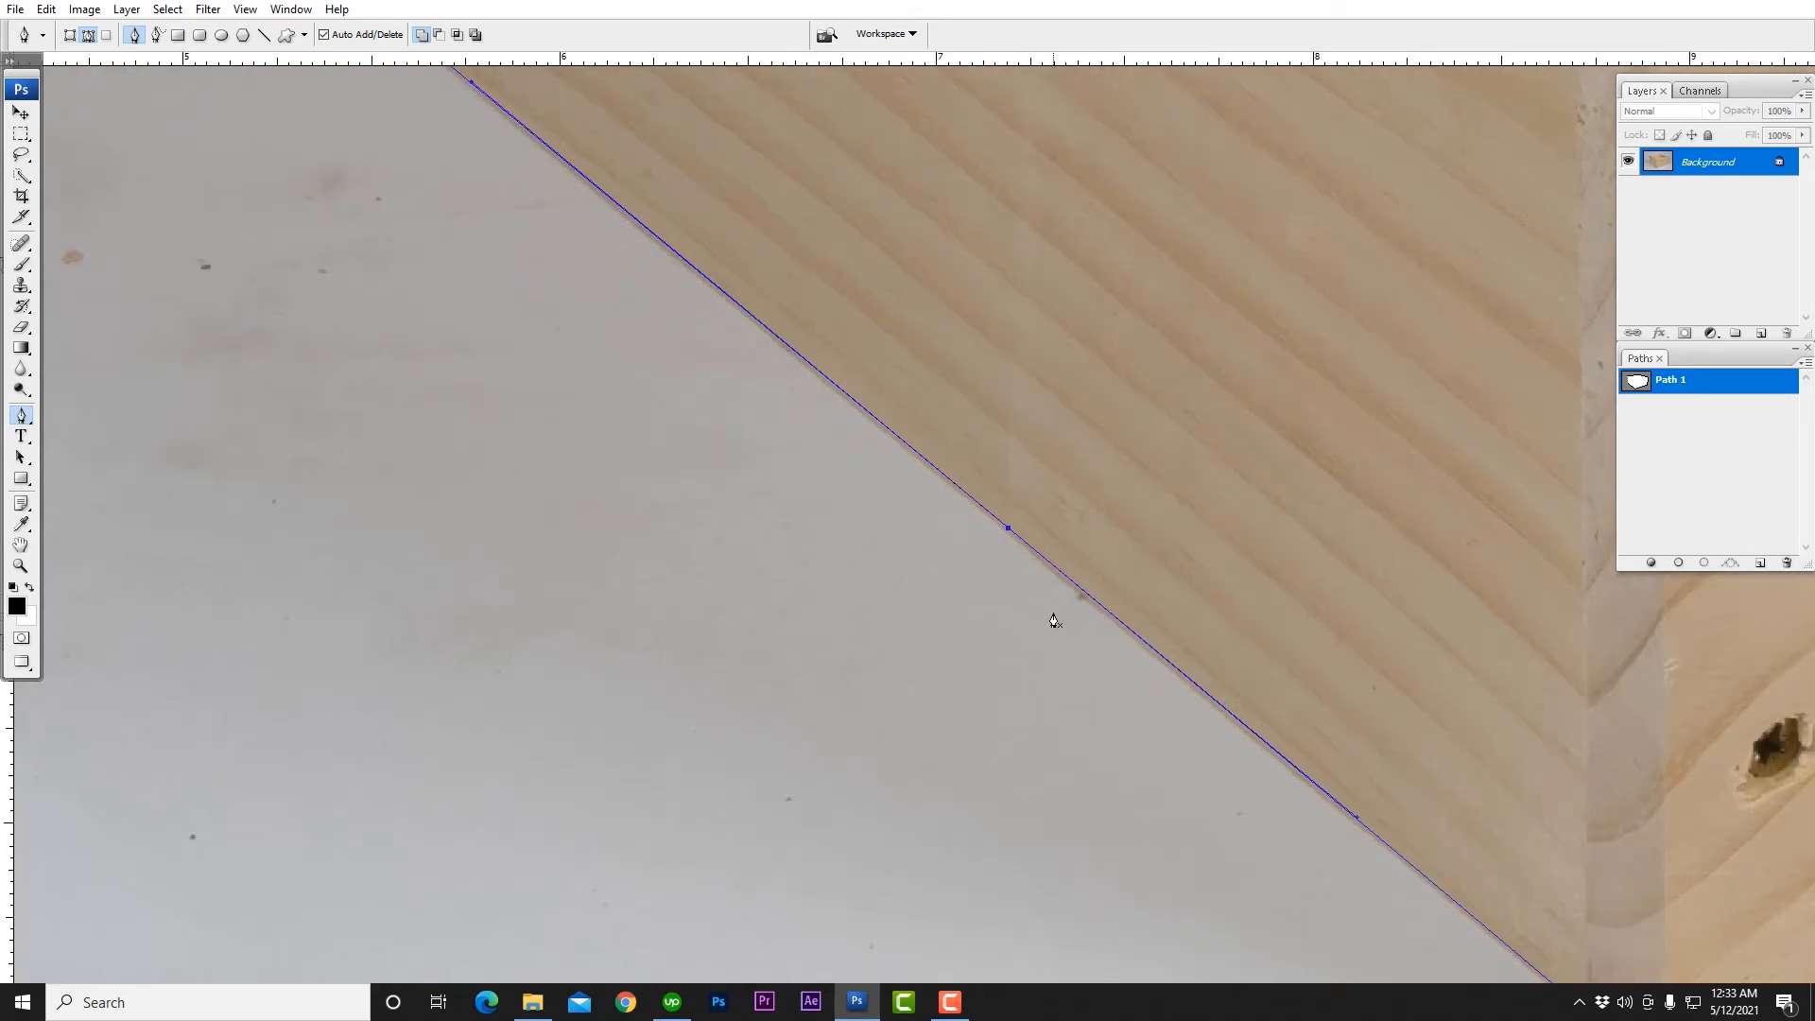
Step: Continue the path from the lower-left corner up the left vertical edge and close it at the starting anchor on the upper-left corner
scroll(907, 493, "down", 2)
left_click_drag(605, 378, 1002, 757)
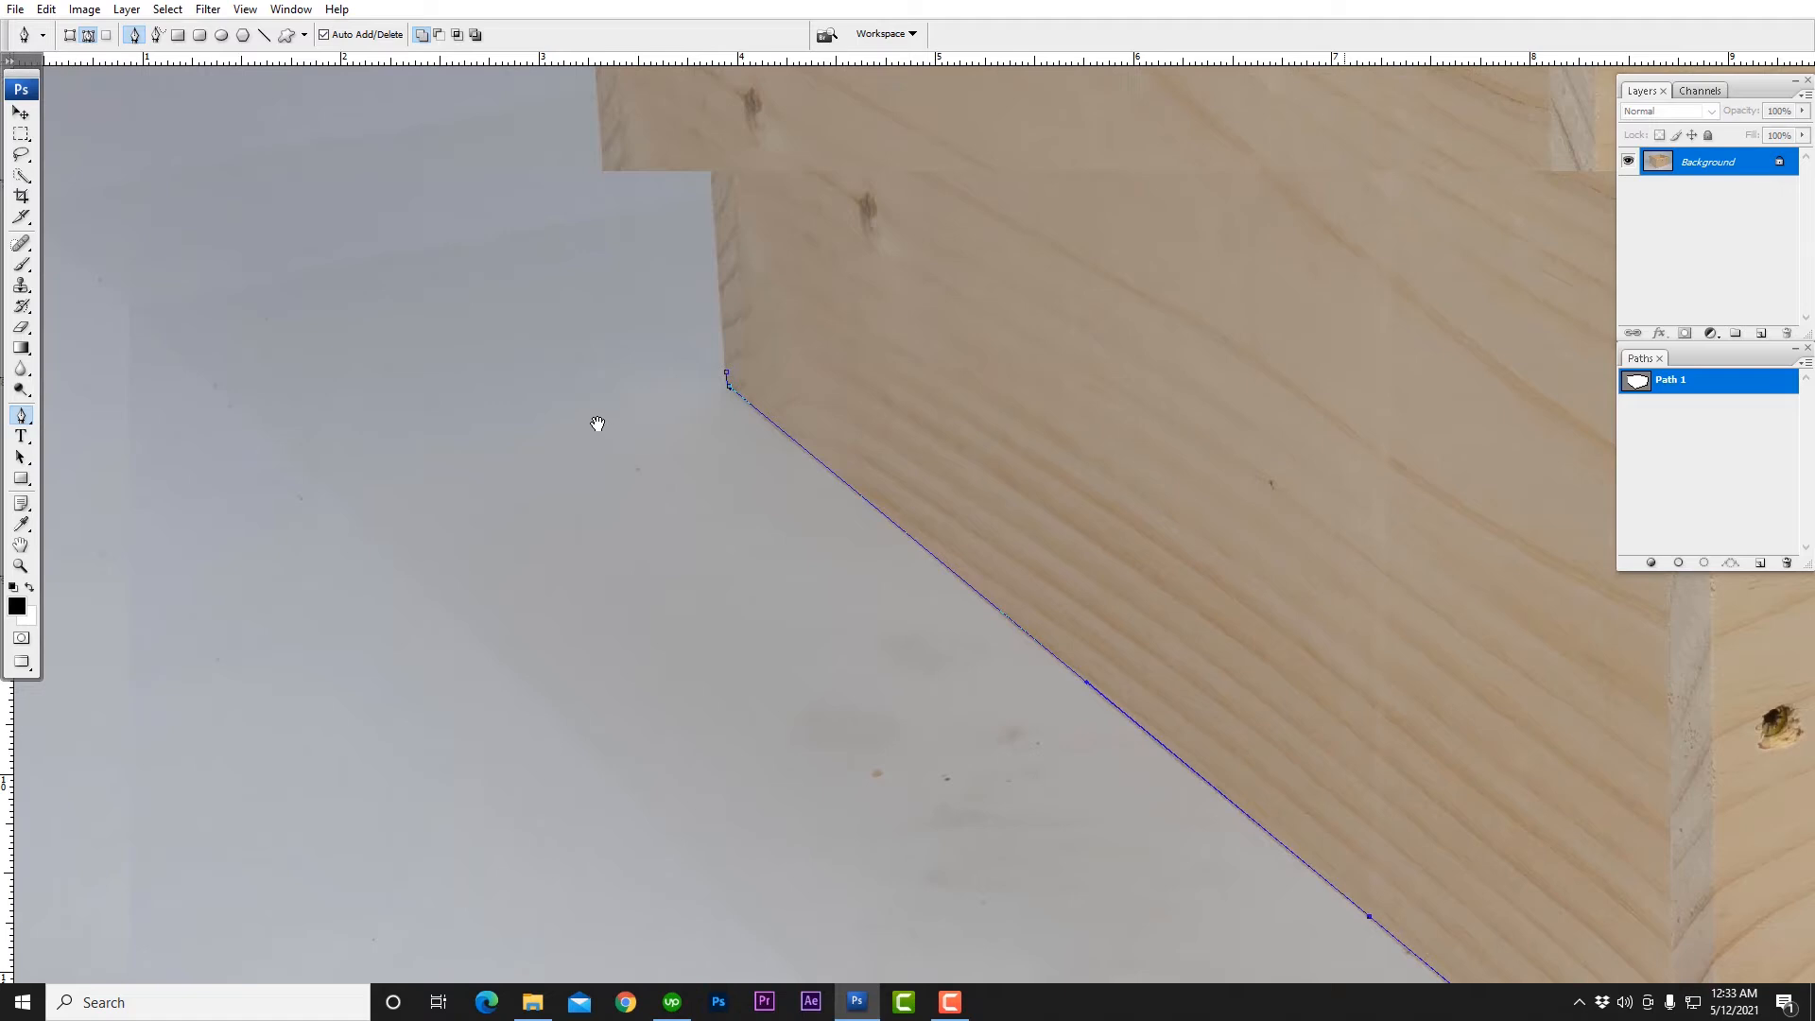
left_click_drag(709, 471, 993, 689)
scroll(1002, 610, "up", 5)
left_click_drag(914, 533, 1161, 690)
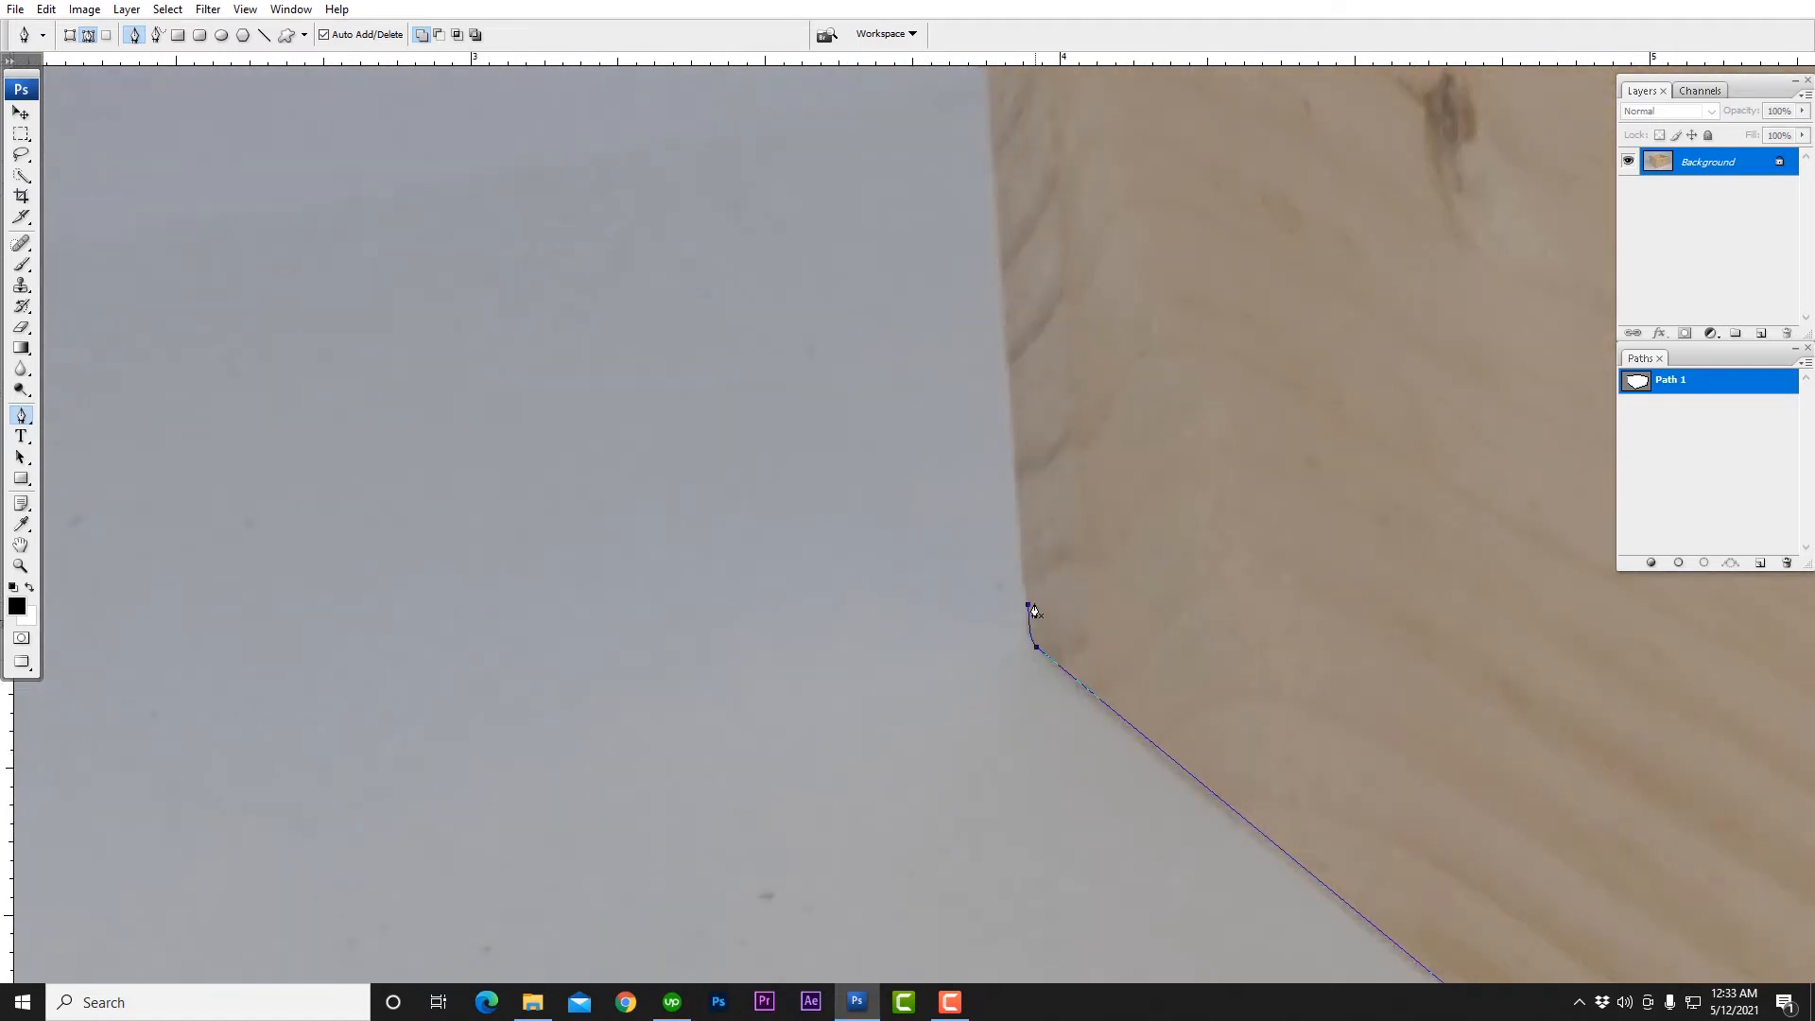
left_click(1049, 580, "alt")
left_click_drag(1026, 349, 945, 756)
left_click_drag(870, 125, 919, 898)
scroll(899, 397, "up", 4)
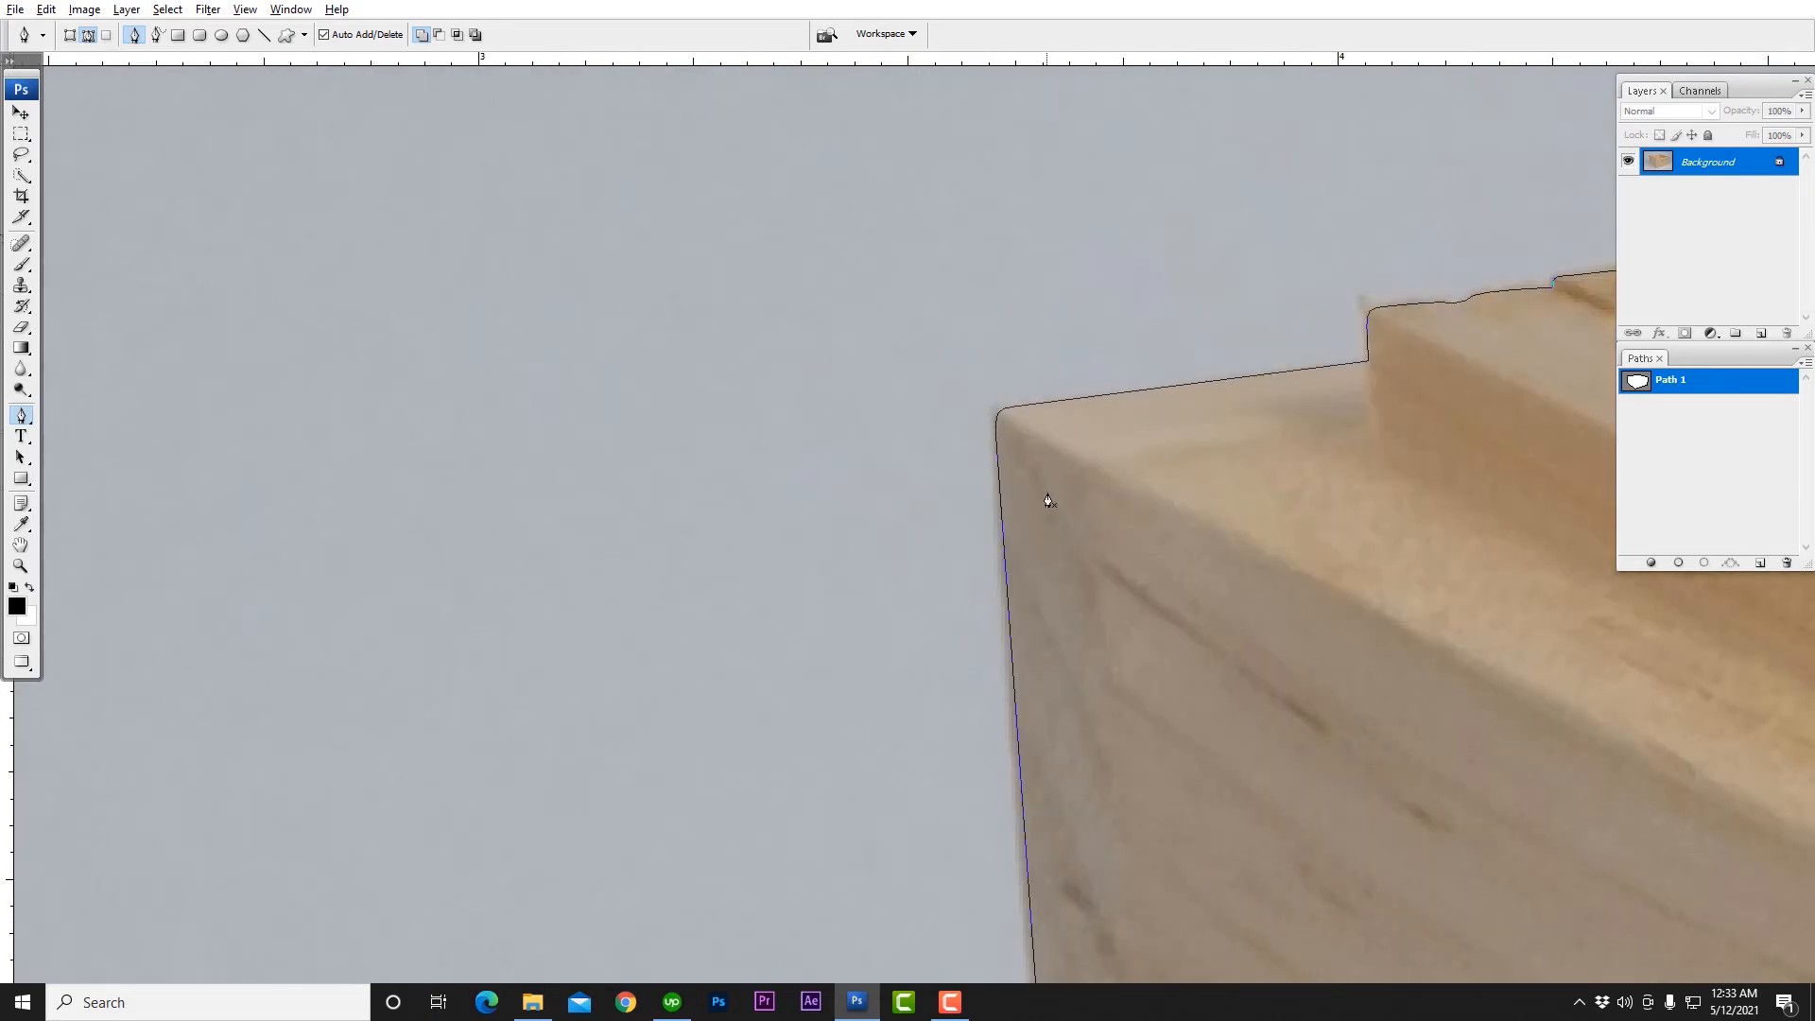
Step: Check how closely the closed path follows the box's left vertical edge and lower-left corner, and then its whole outline
scroll(1095, 431, "down", 4)
left_click_drag(1110, 567, 1051, 113)
left_click_drag(1023, 927, 1006, 142)
left_click_drag(1097, 623, 1059, 227)
left_click_drag(1149, 707, 1033, 284)
left_click_drag(1057, 220, 1005, 575)
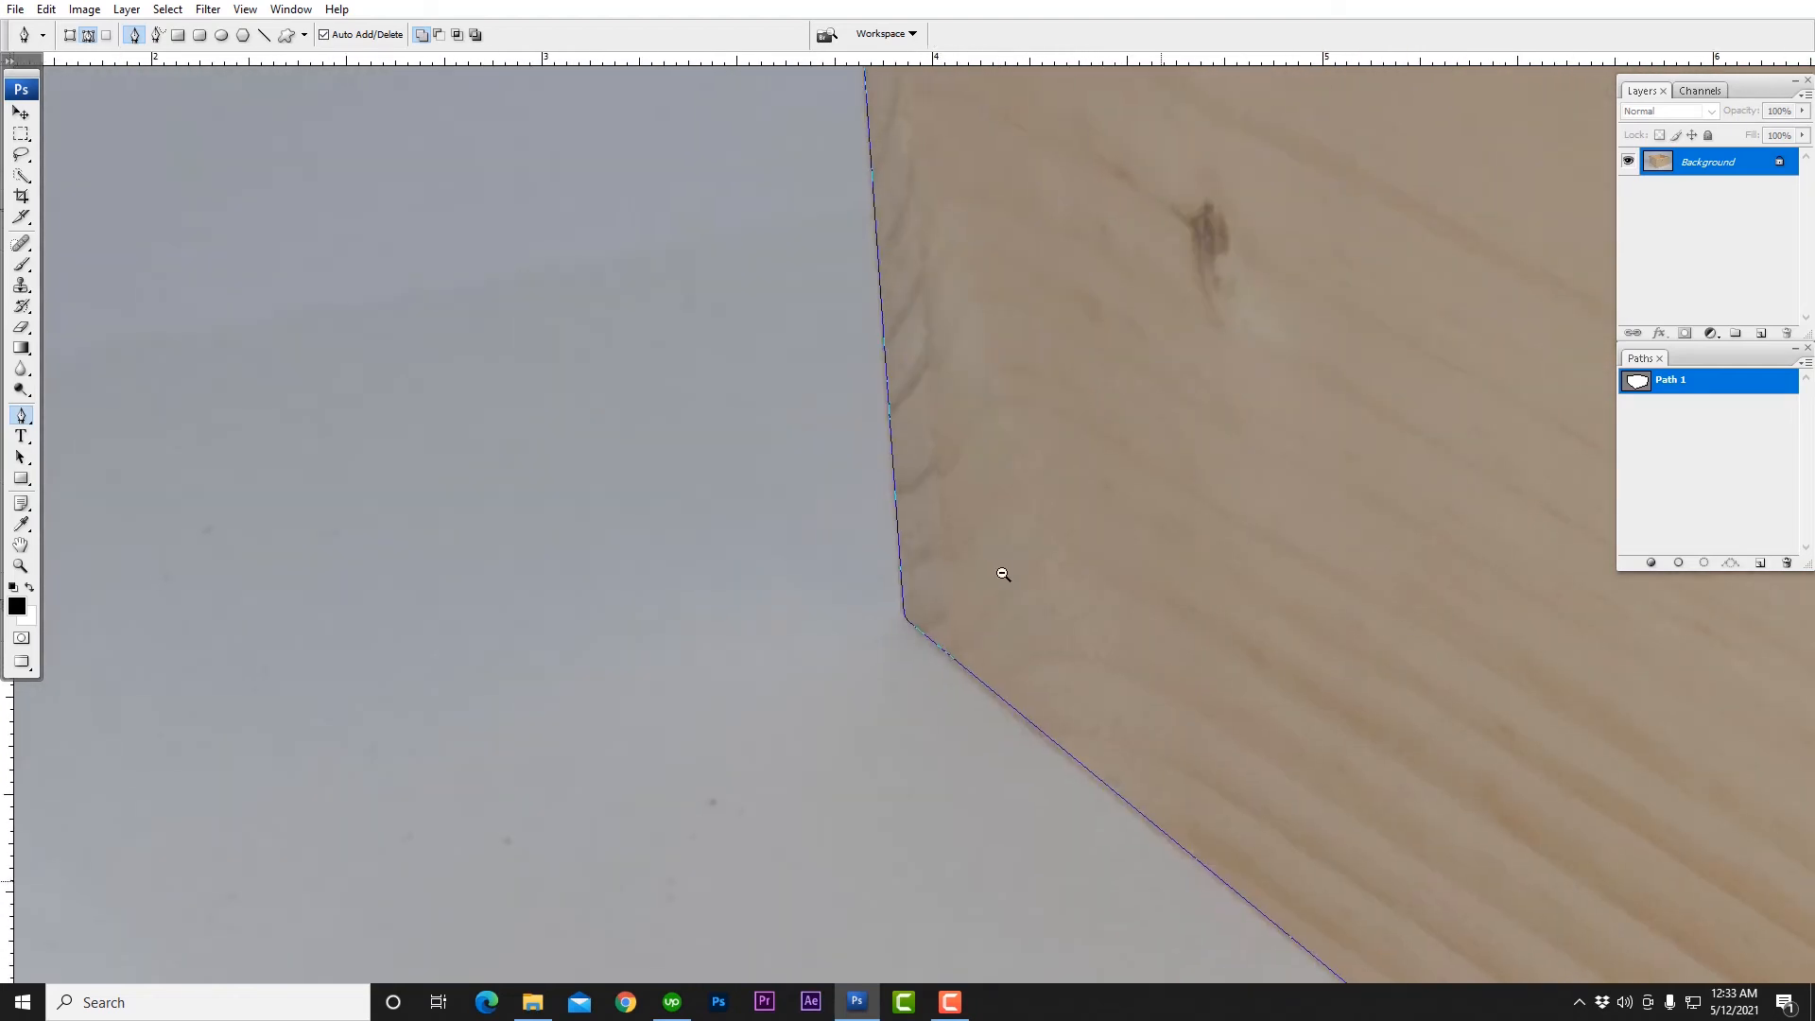
scroll(1008, 572, "down", 5)
scroll(1173, 340, "down", 6)
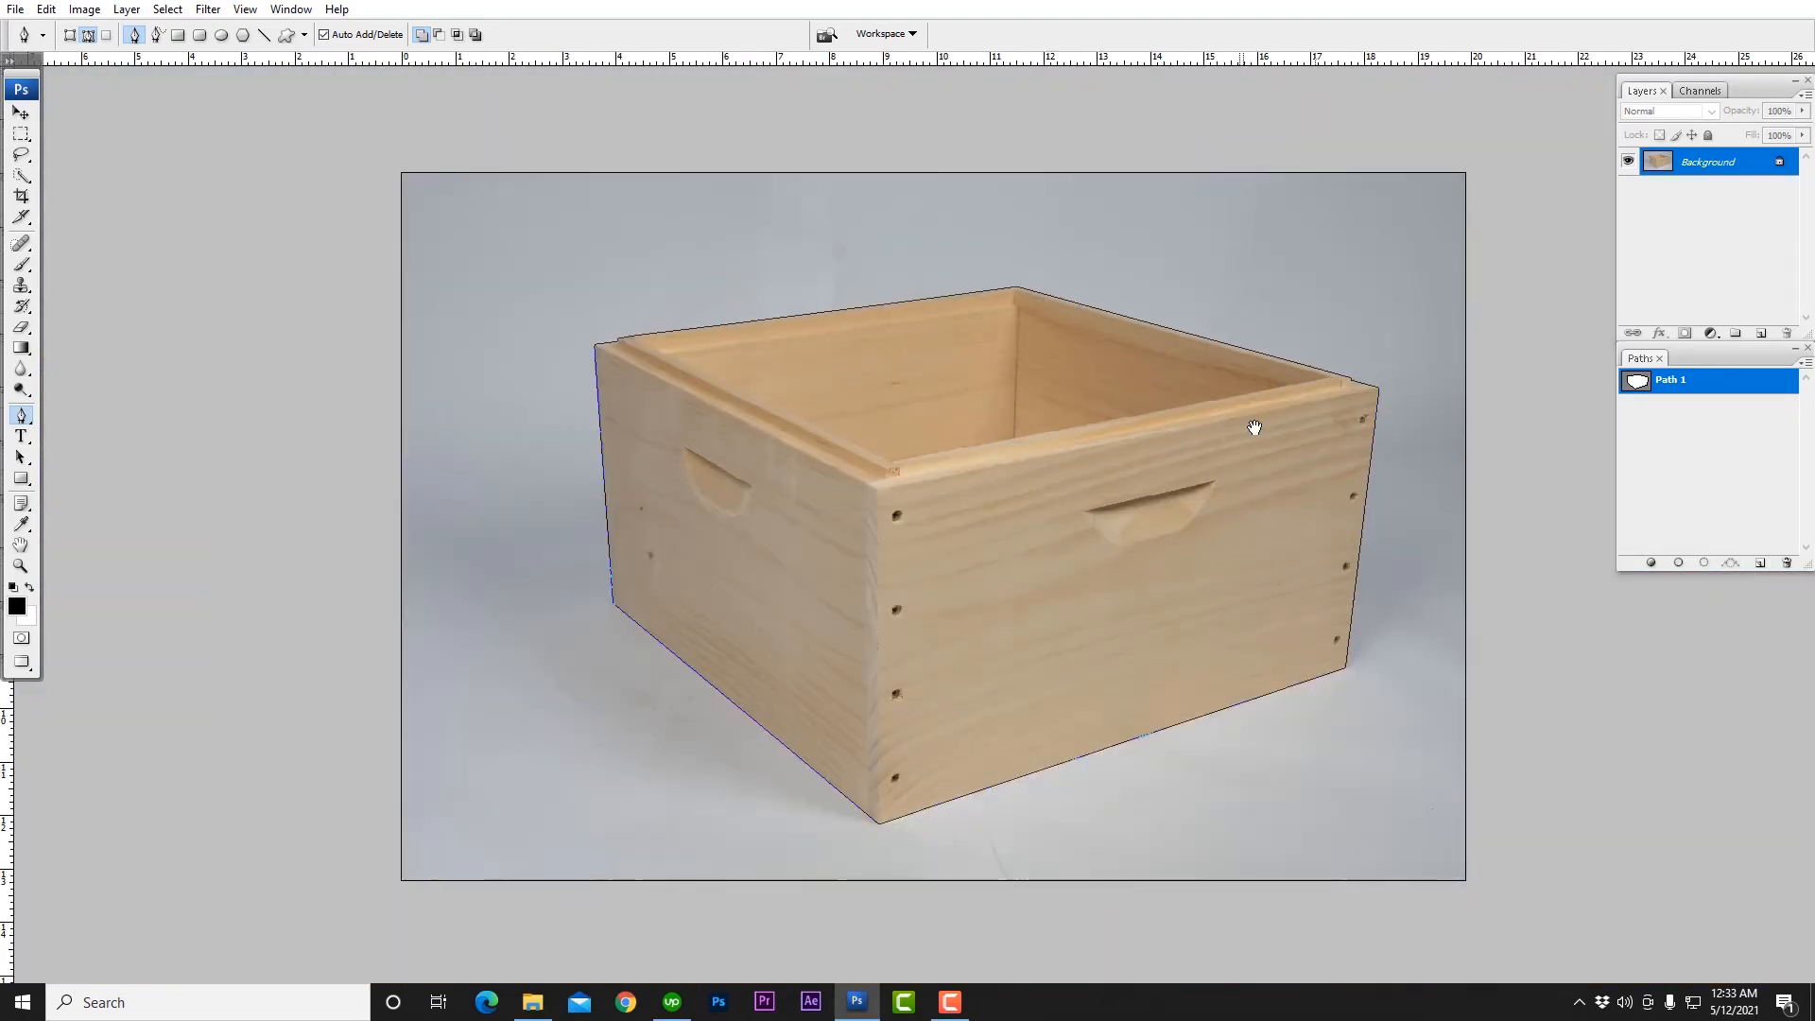
scroll(1254, 427, "down", 1)
left_click_drag(1254, 427, 1099, 460)
scroll(911, 417, "up", 5)
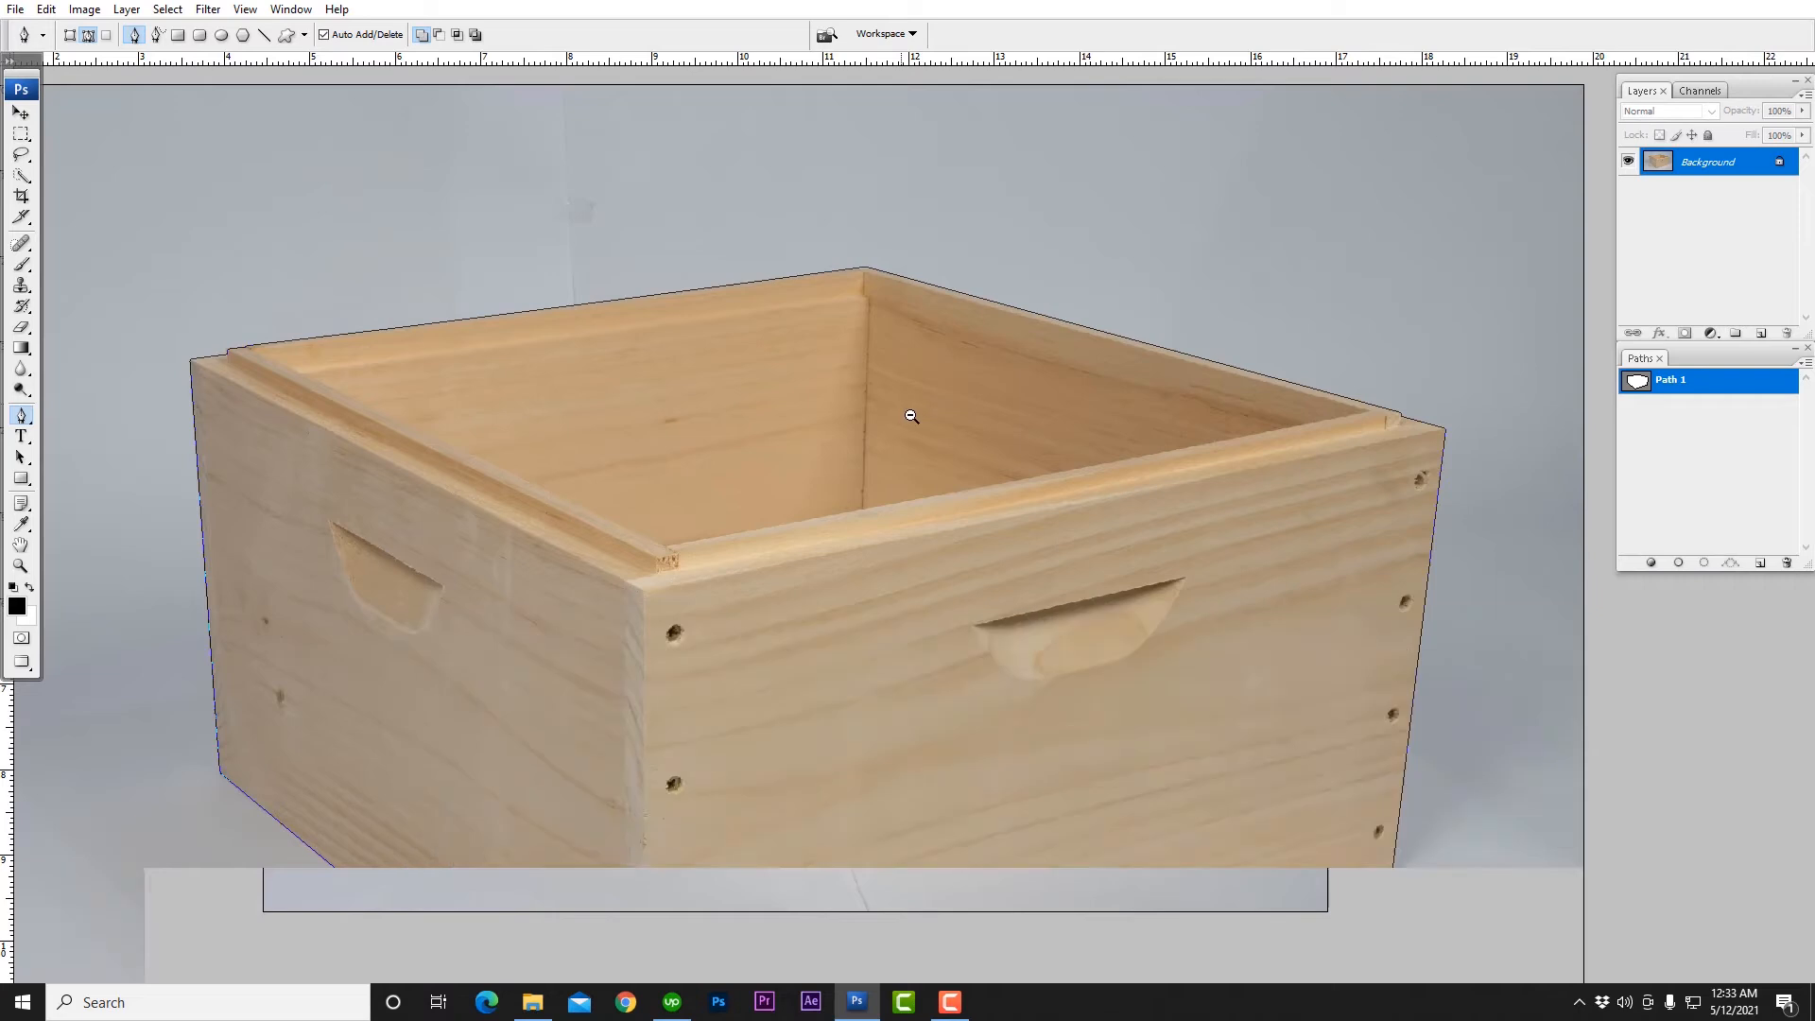
scroll(911, 417, "down", 3)
left_click_drag(1316, 489, 1373, 452)
Step: Compare the box with and without the path outline by hiding and redisplaying Path 1
left_click(1670, 456)
left_click(1670, 381)
scroll(902, 307, "up", 1)
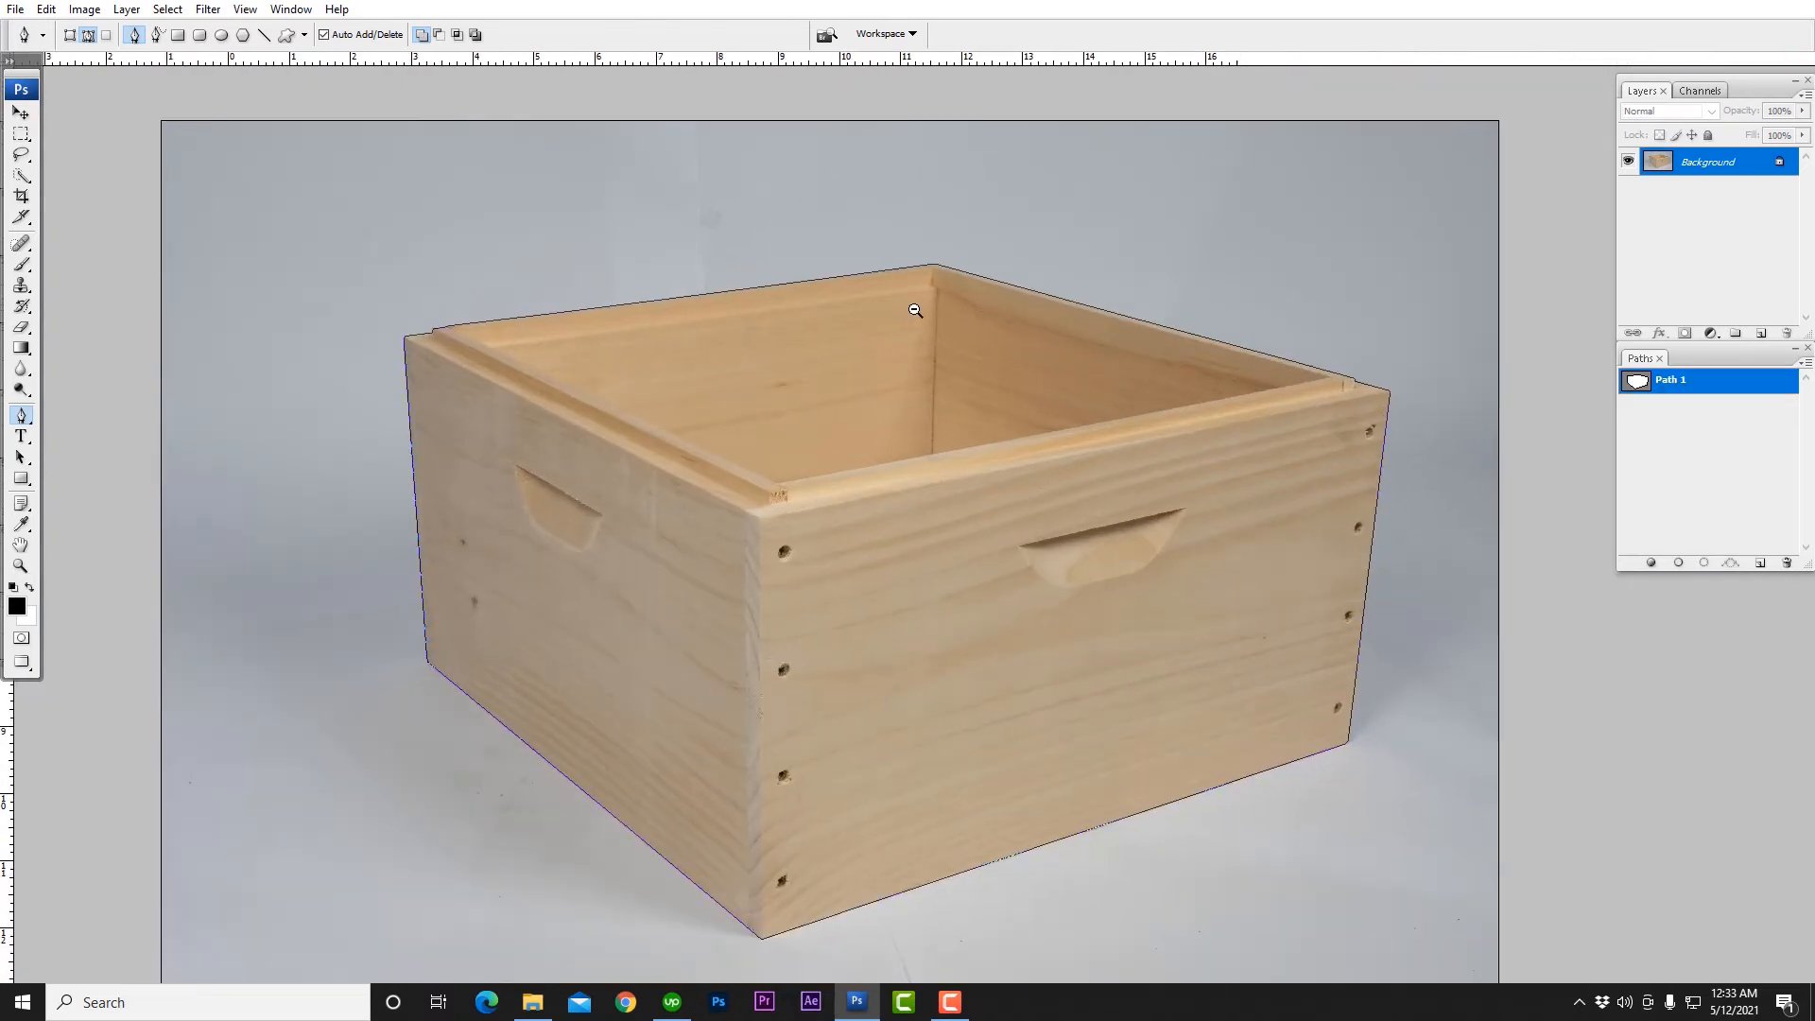
scroll(907, 304, "down", 3)
left_click(1664, 432)
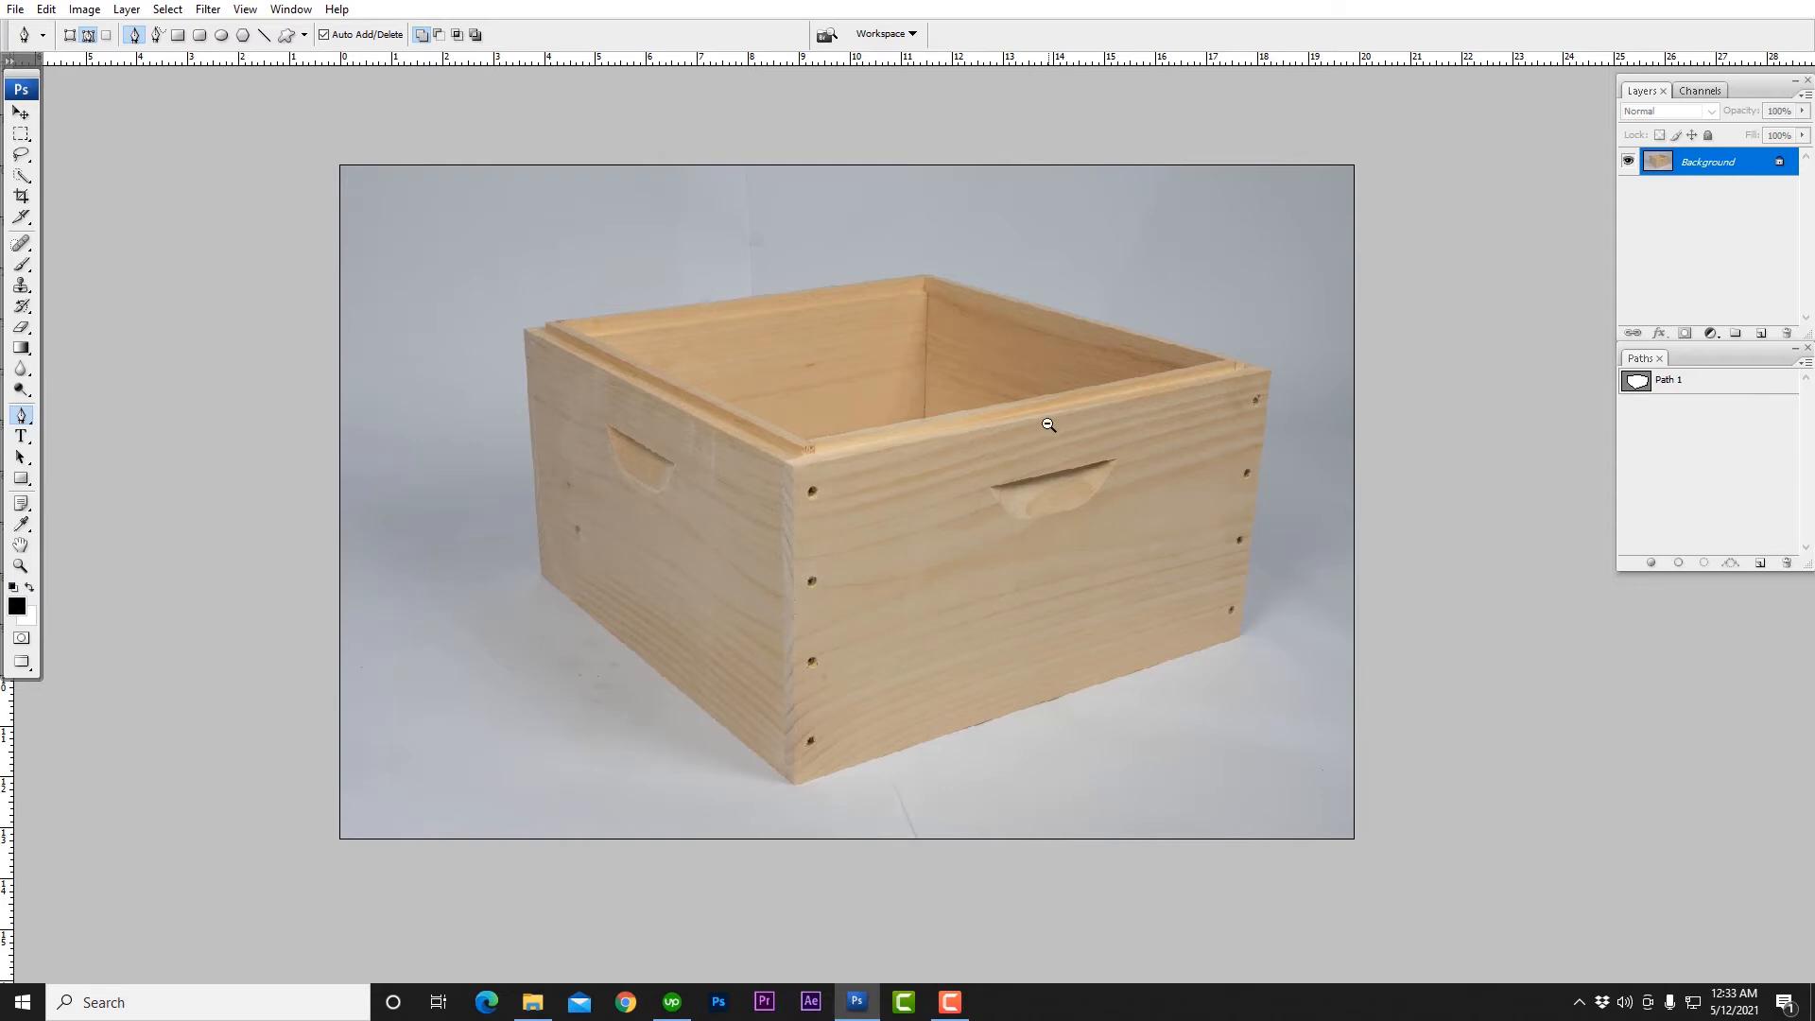
scroll(1049, 430, "up", 1)
left_click(1744, 387)
scroll(921, 283, "up", 4)
scroll(921, 284, "down", 4)
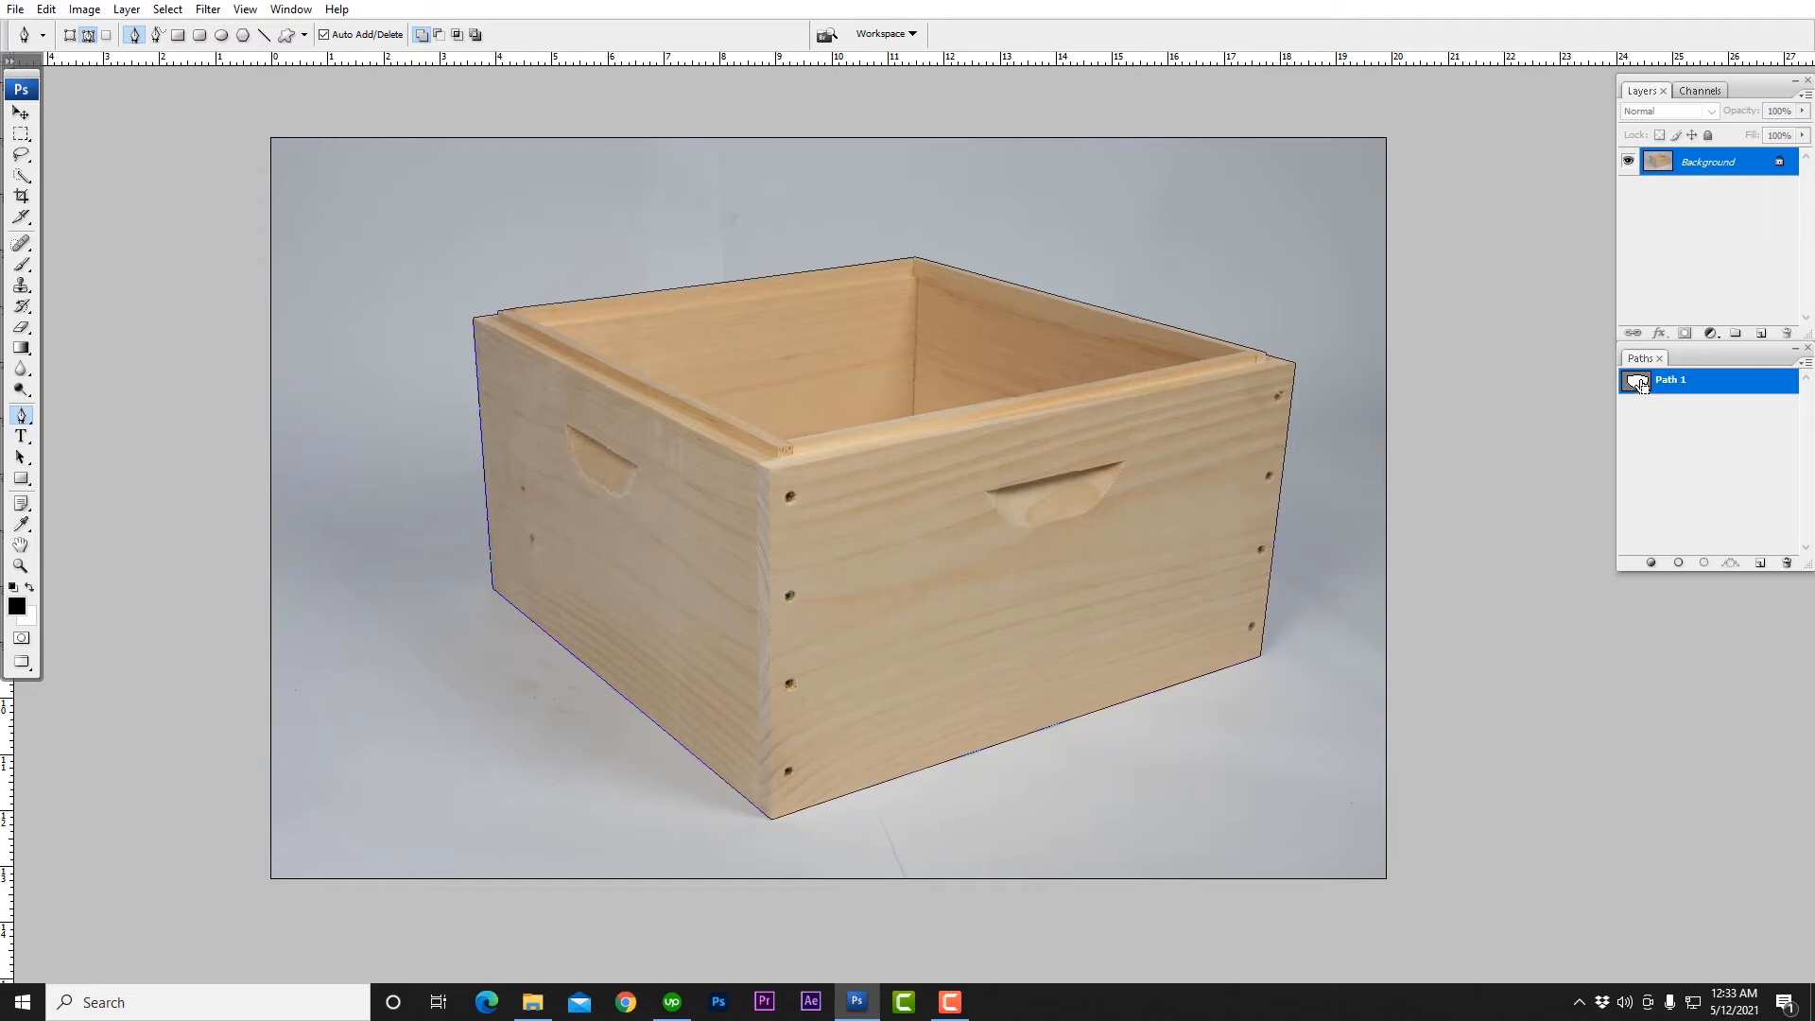
Step: Load Path 1 as a selection, preview the cutout by toggling Quick Mask mode on and off, and deselect
left_click(1640, 384, "ctrl")
left_click(1624, 418)
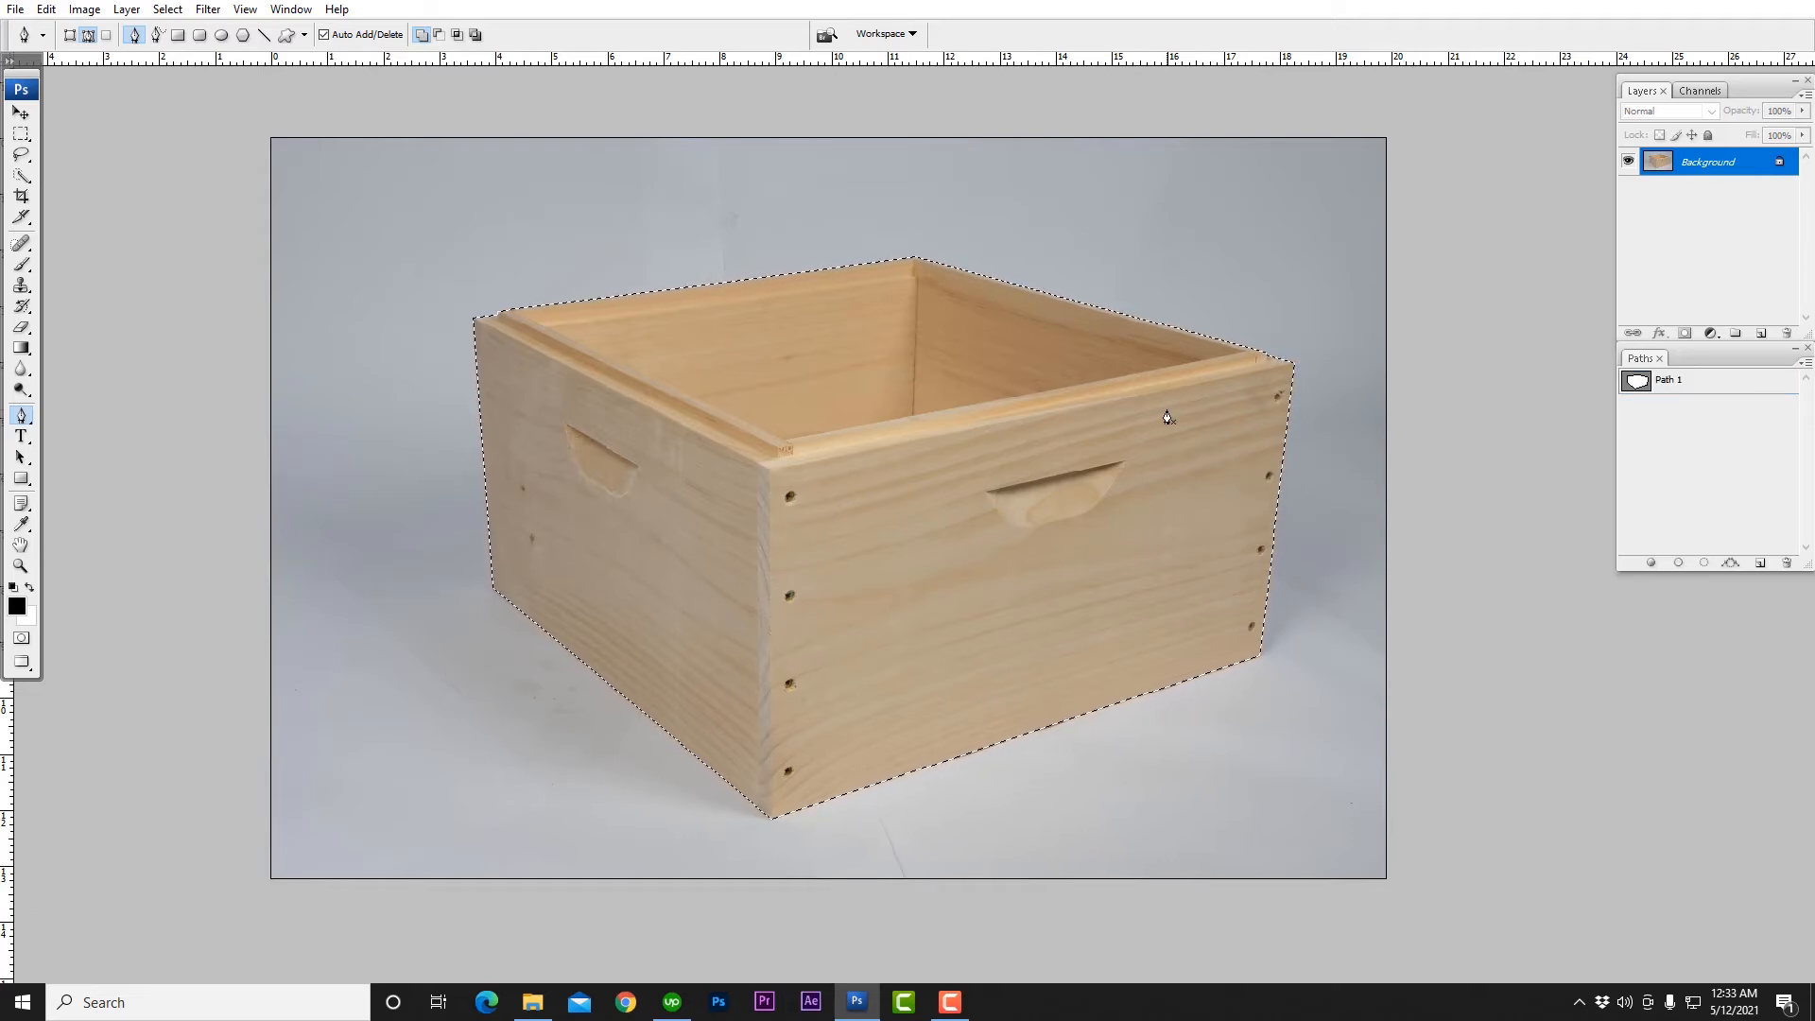
key("q")
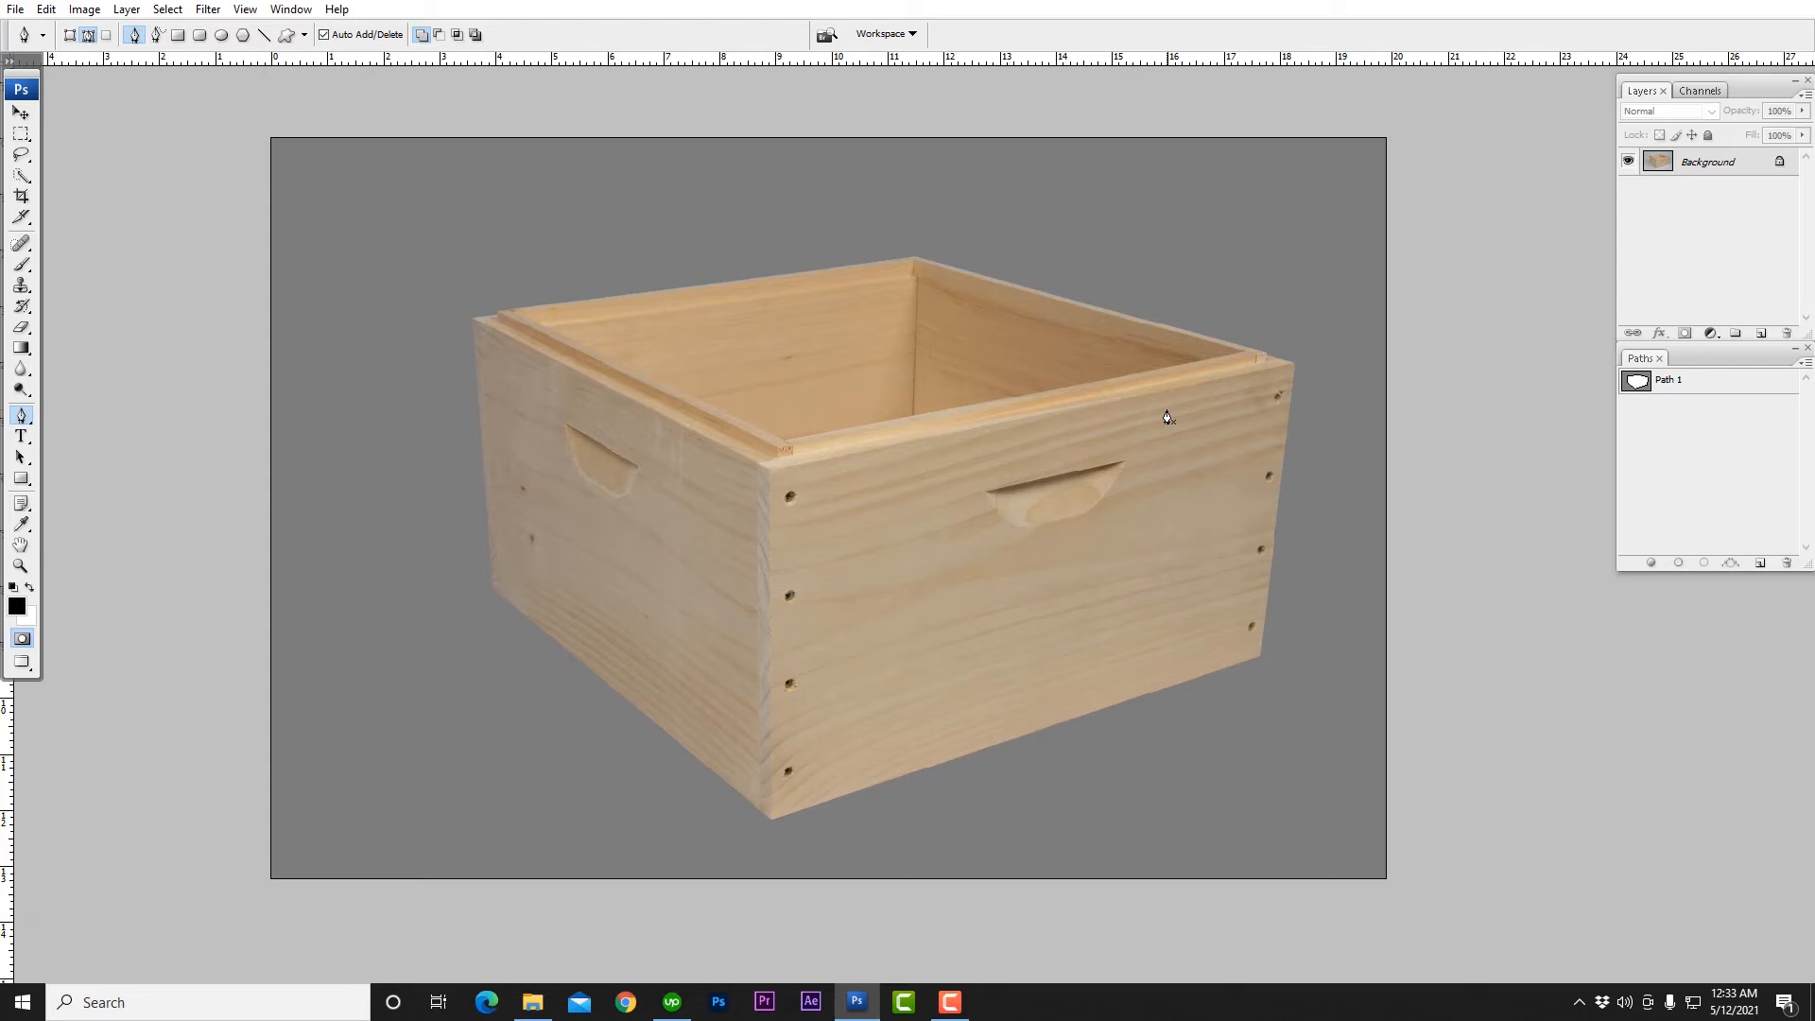
key("q")
key("q")
key("q")
key("q")
key("q")
key("q")
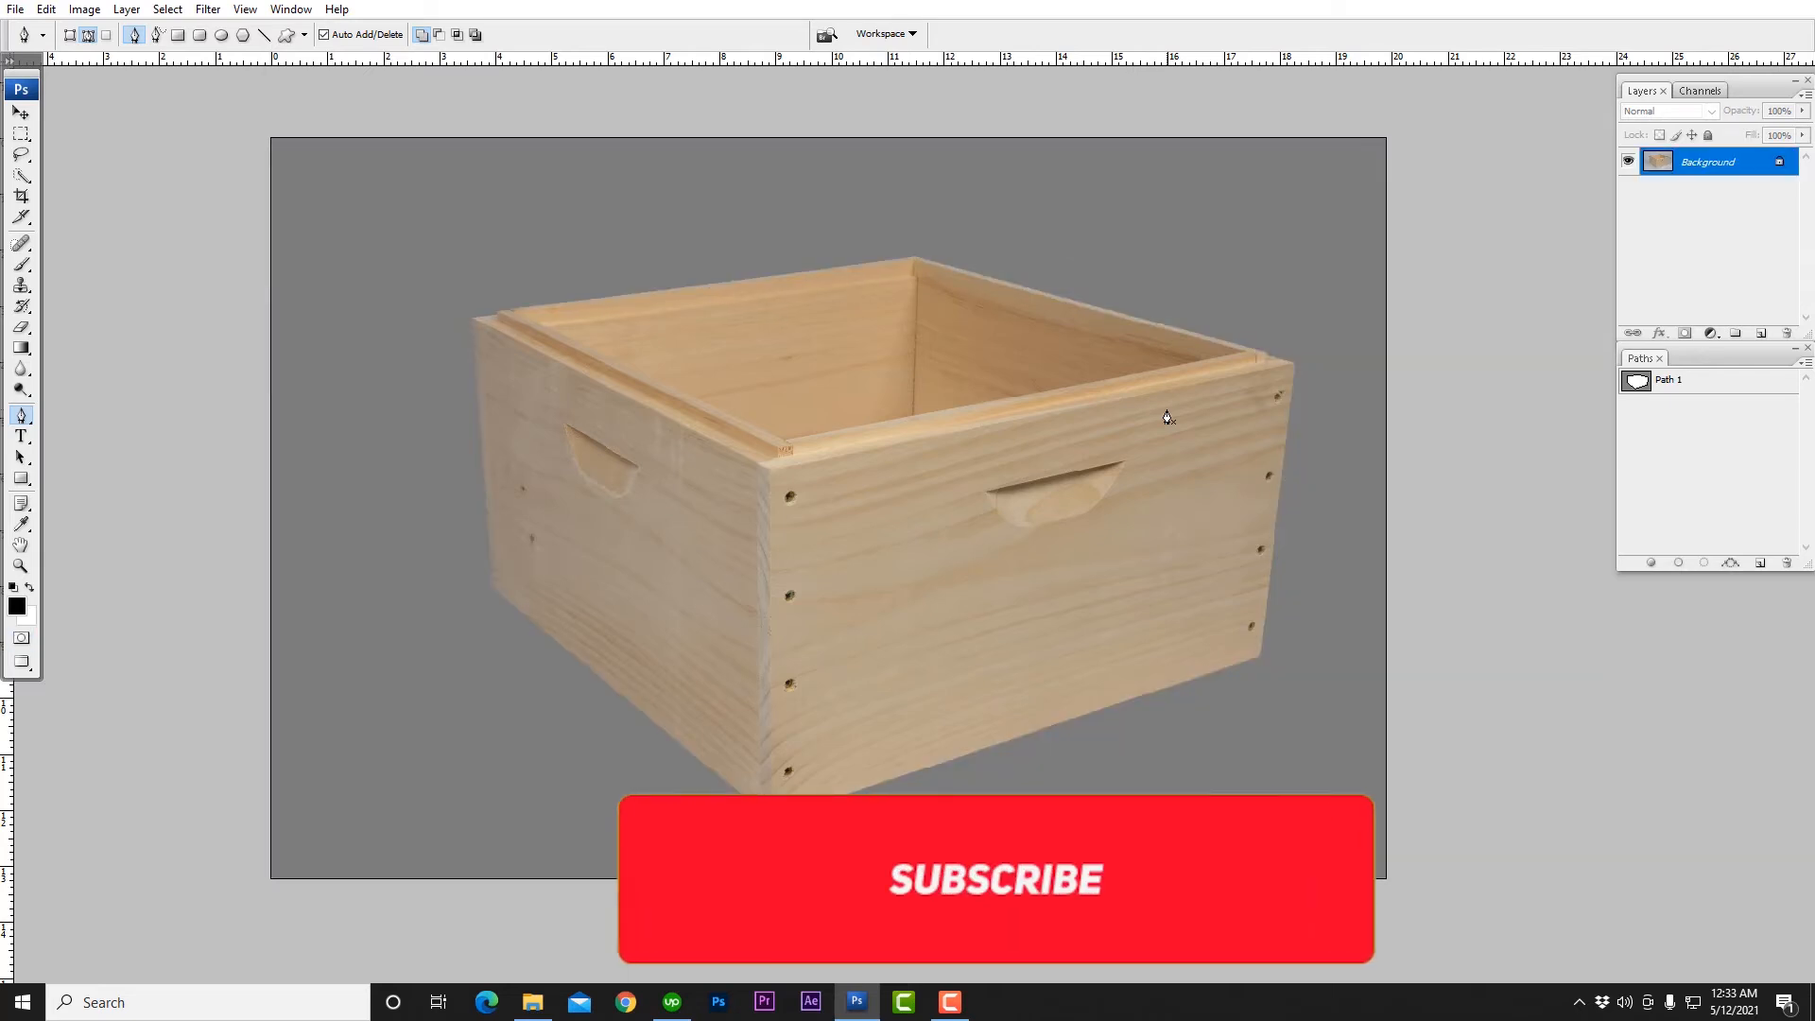
key("q")
key("q")
key("q")
key("q")
key("q")
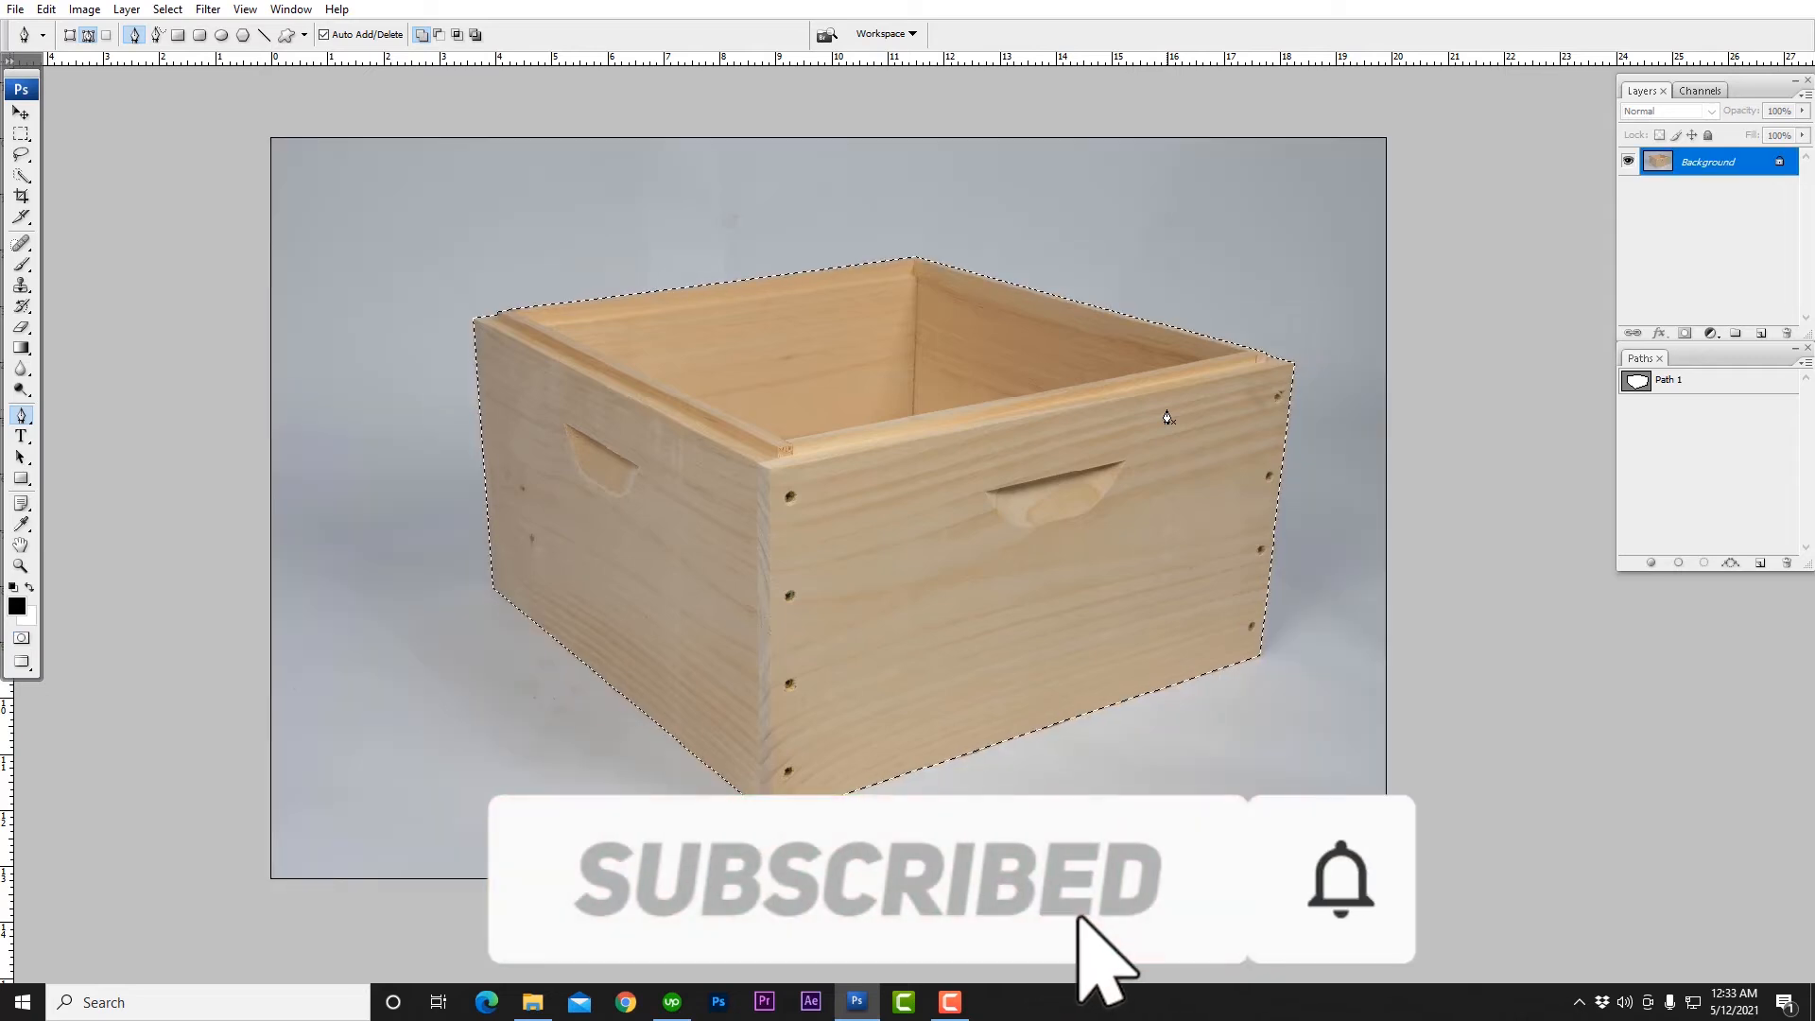
key("ctrl+d")
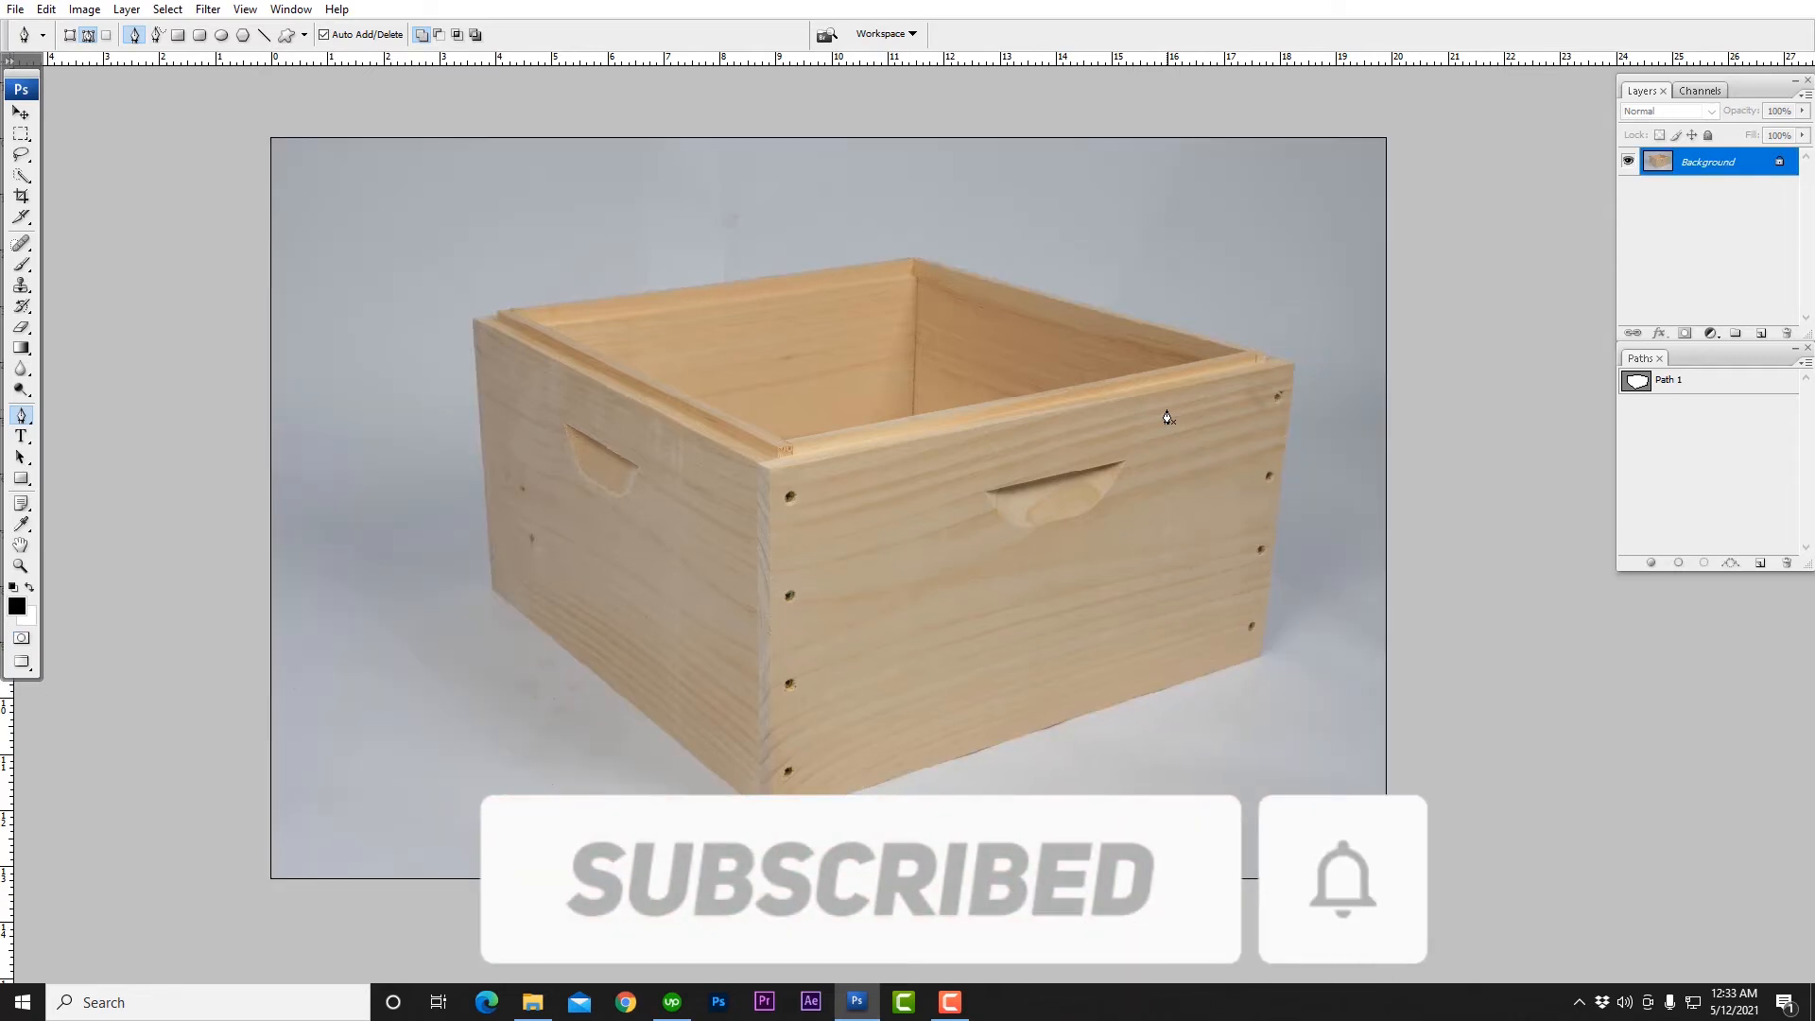
Step: Convert Path 1 to a selection around the box and feather it by 0.3 pixels
scroll(913, 346, "up", 4)
scroll(920, 344, "down", 3)
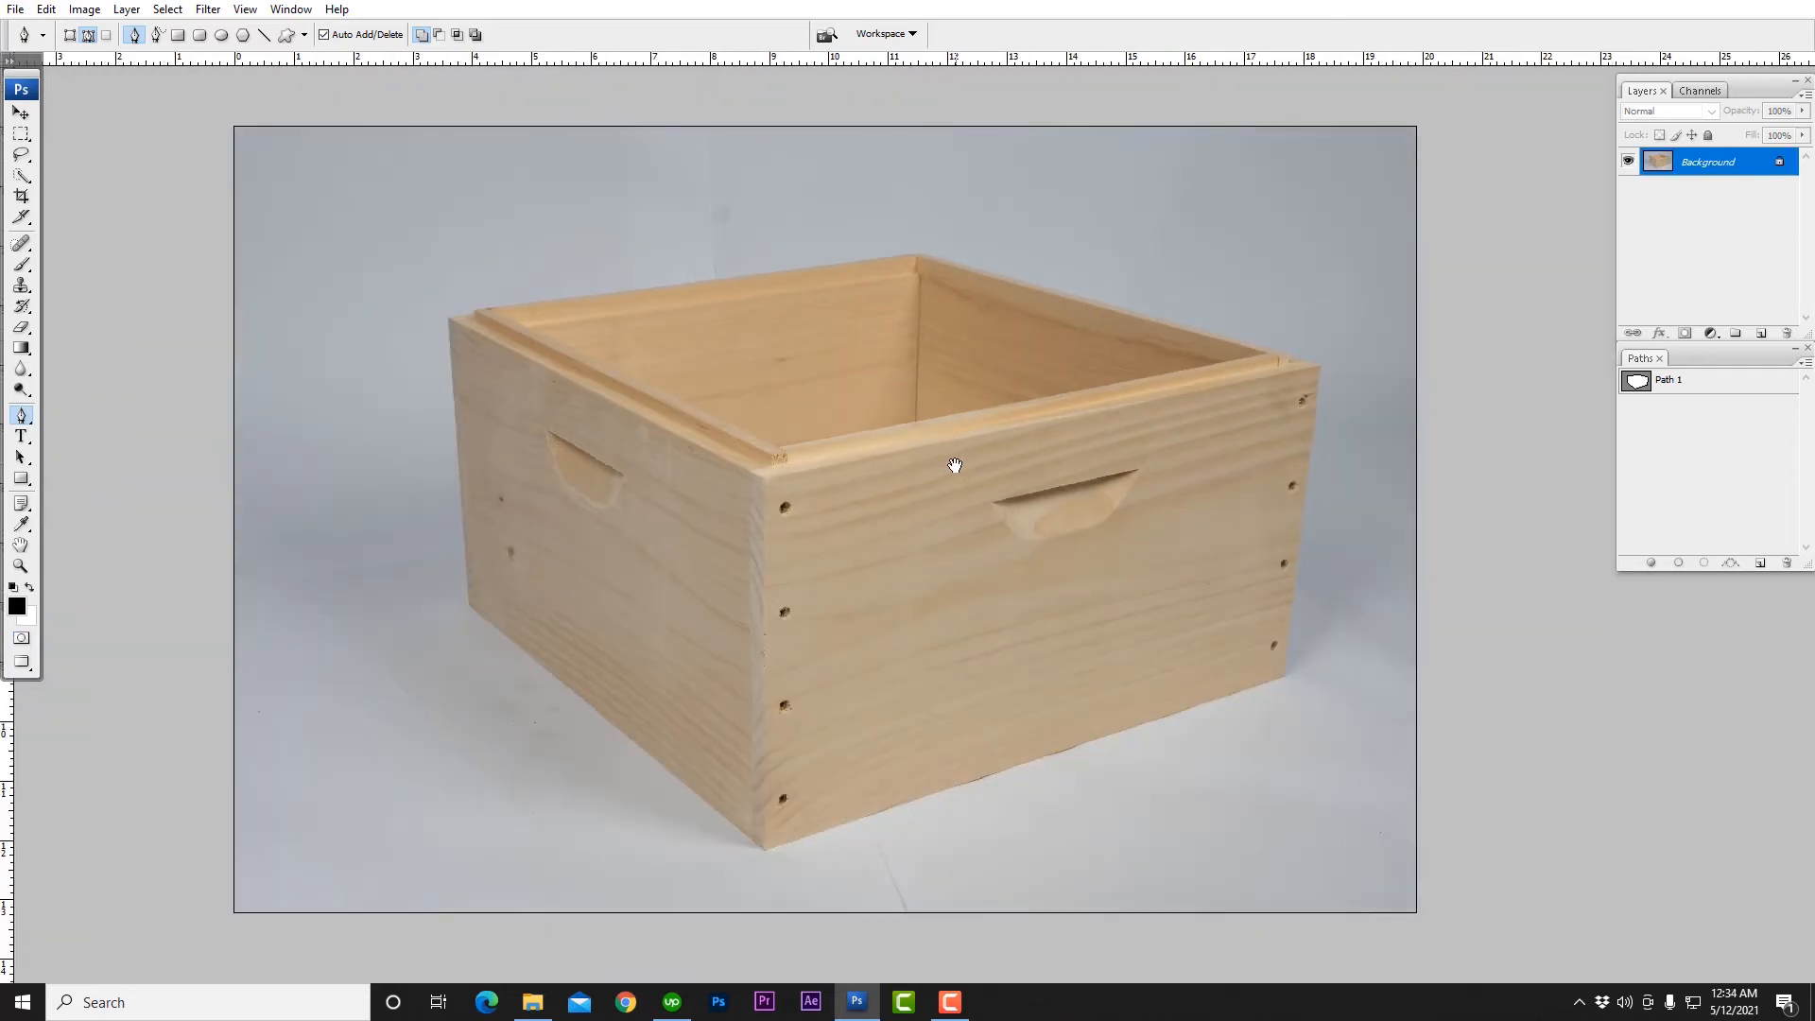
left_click_drag(956, 465, 939, 470)
left_click(1706, 388)
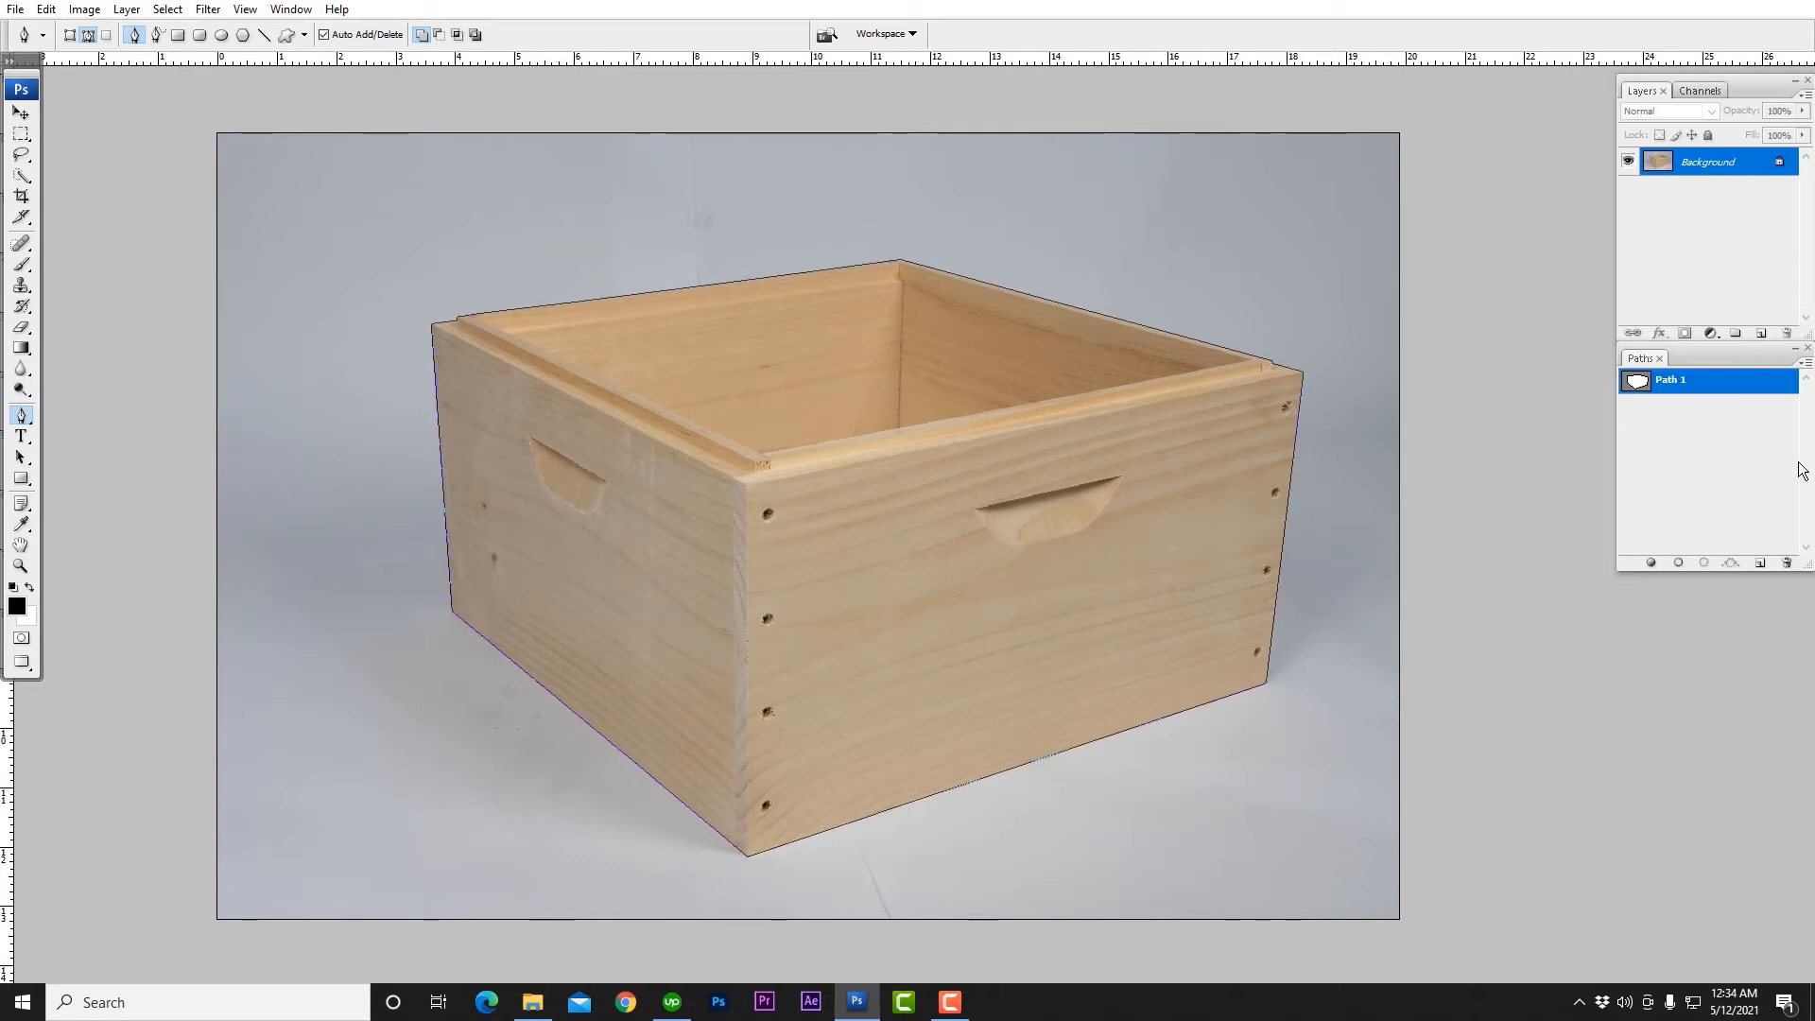
key("ctrl+Return")
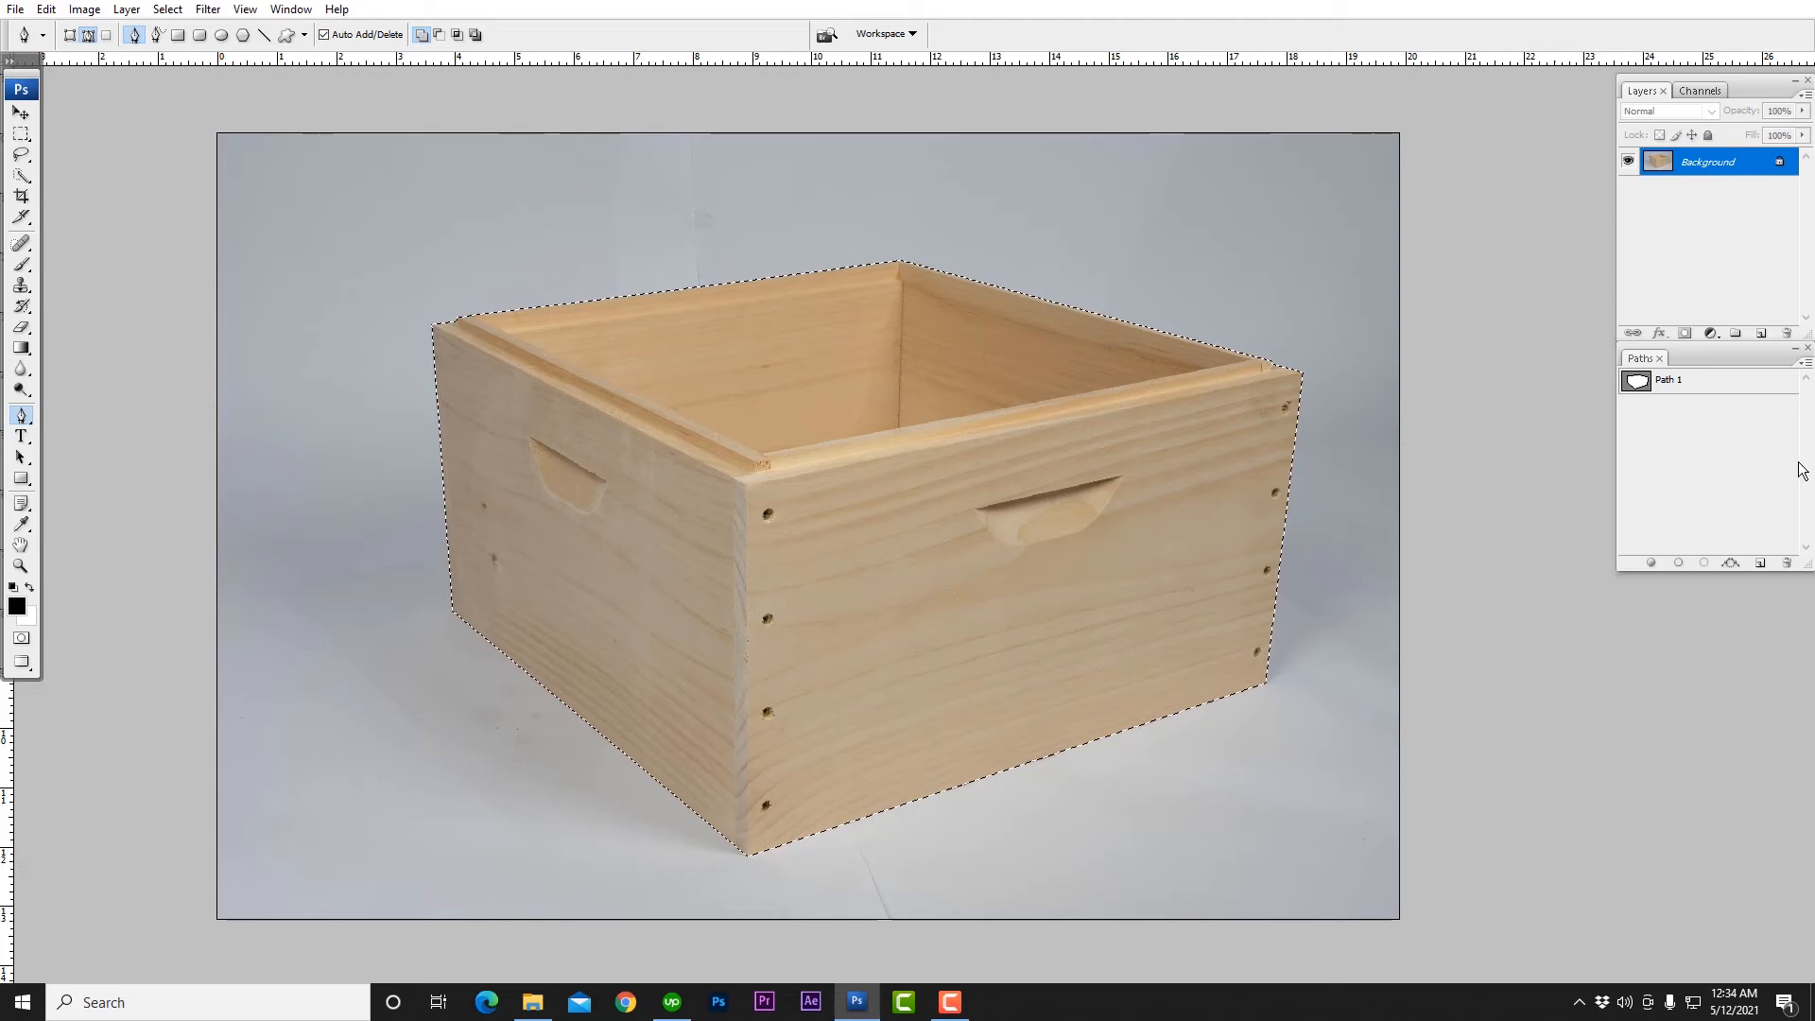
key("ctrl+alt+d")
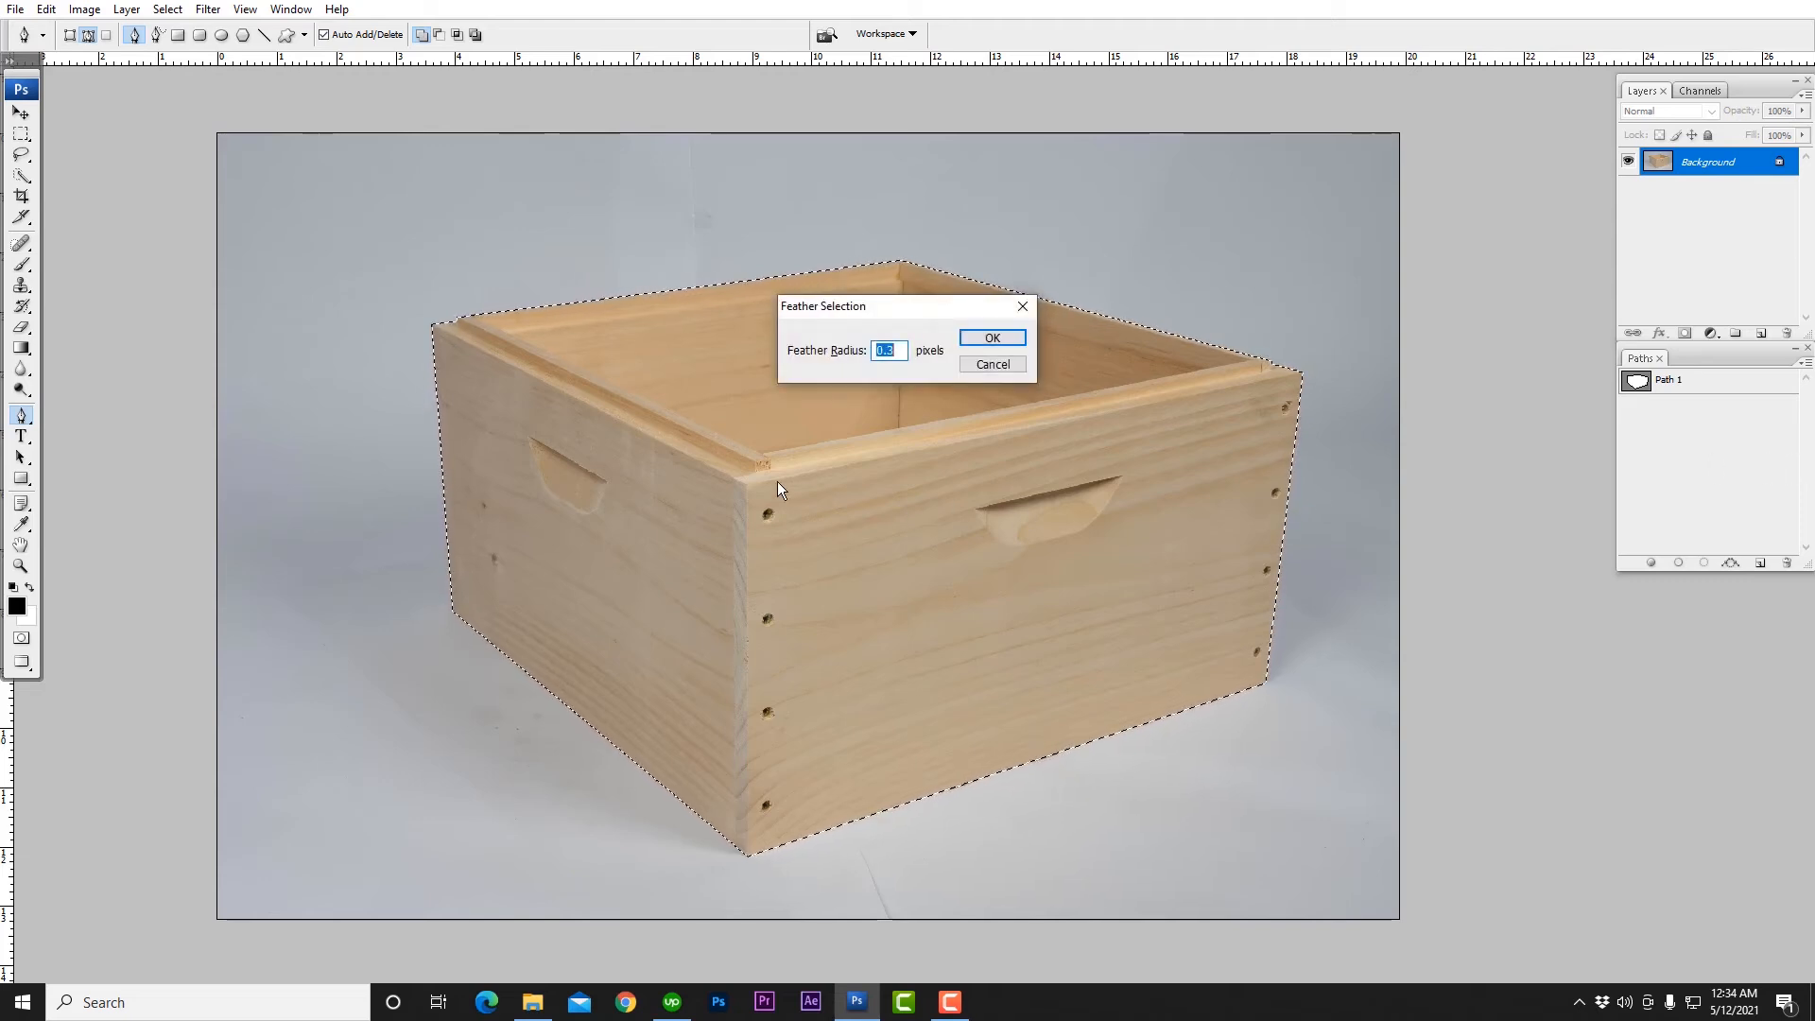
left_click(992, 338)
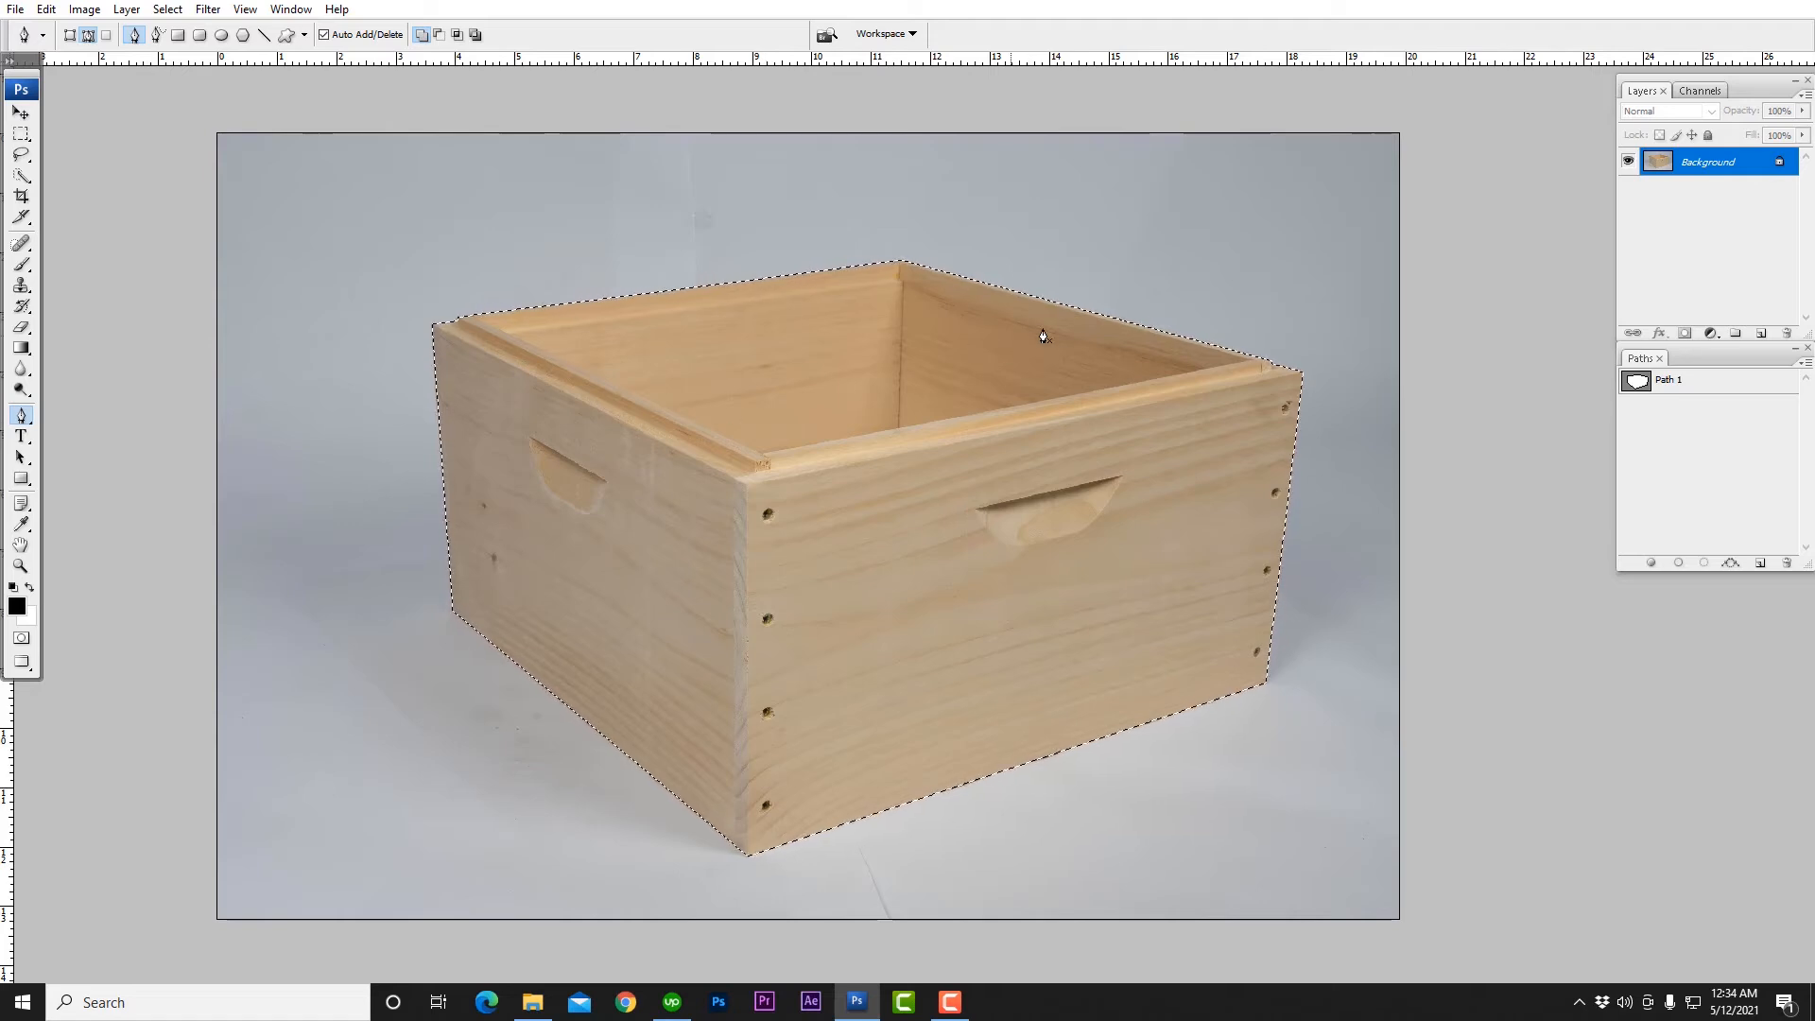
Step: Copy the selected box to a new layer and duplicate that layer
scroll(1047, 304, "up", 7)
scroll(1094, 308, "up", 8)
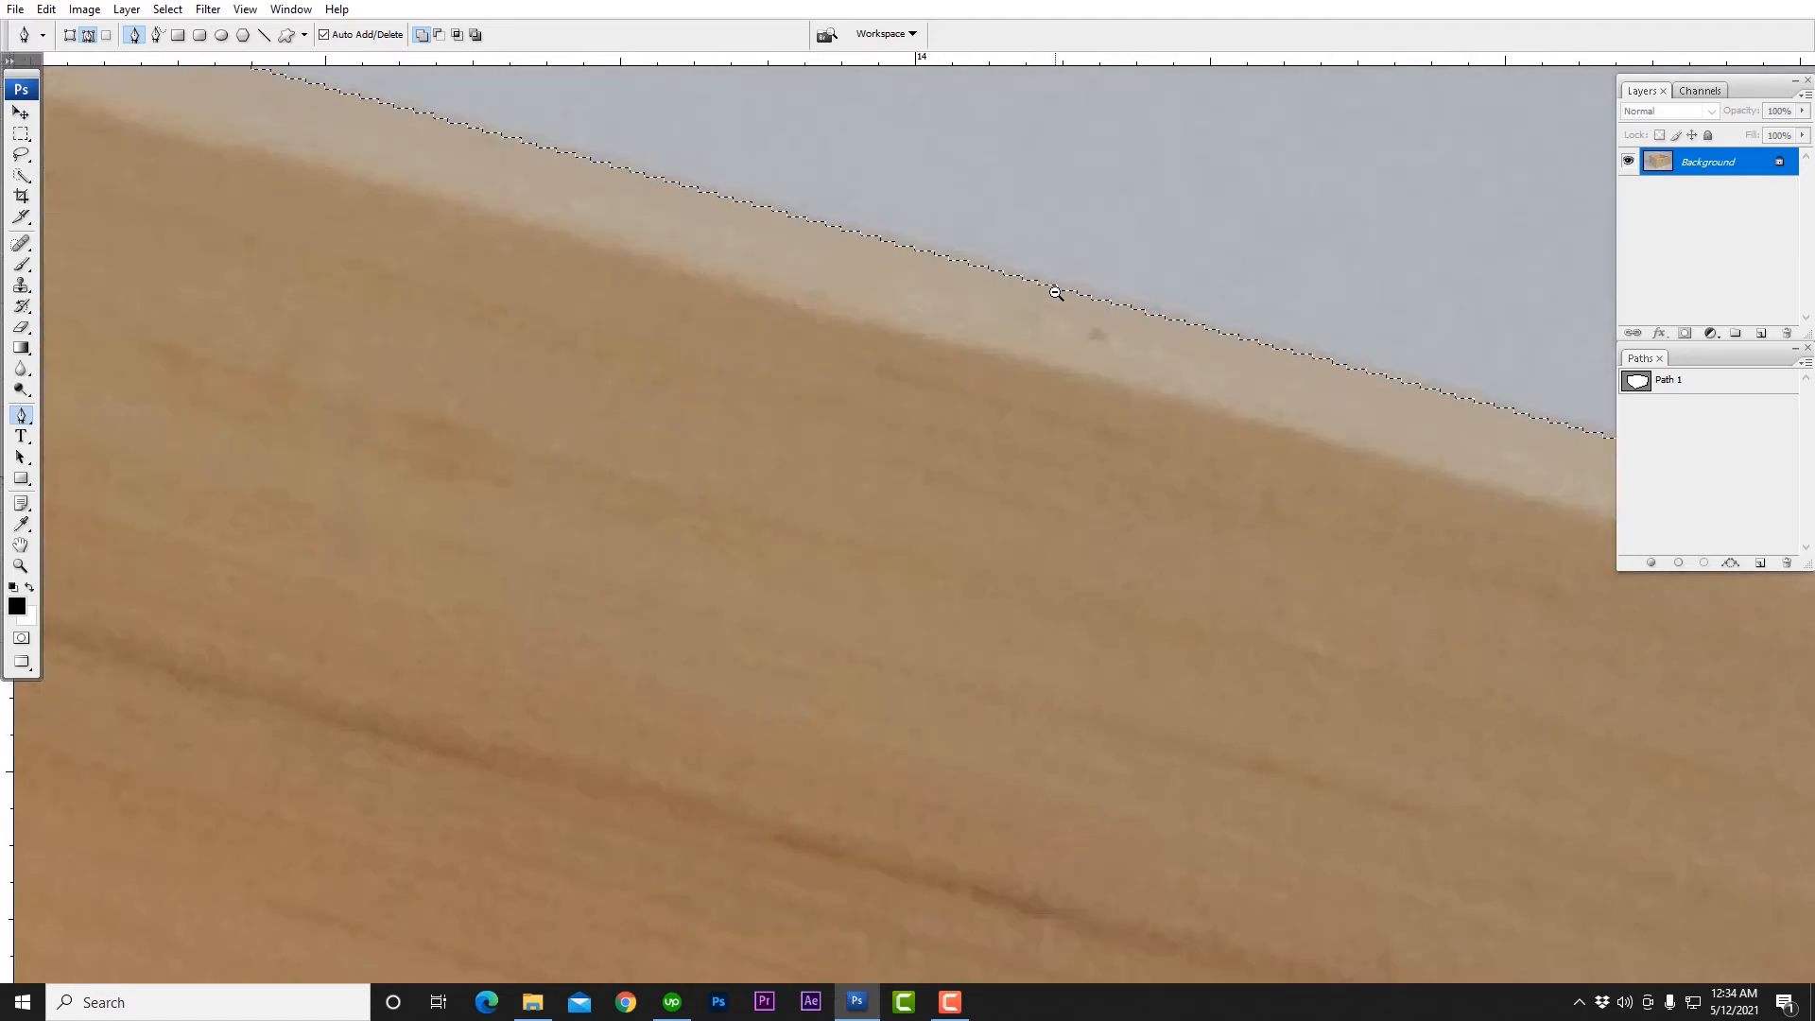
scroll(1053, 326, "down", 8)
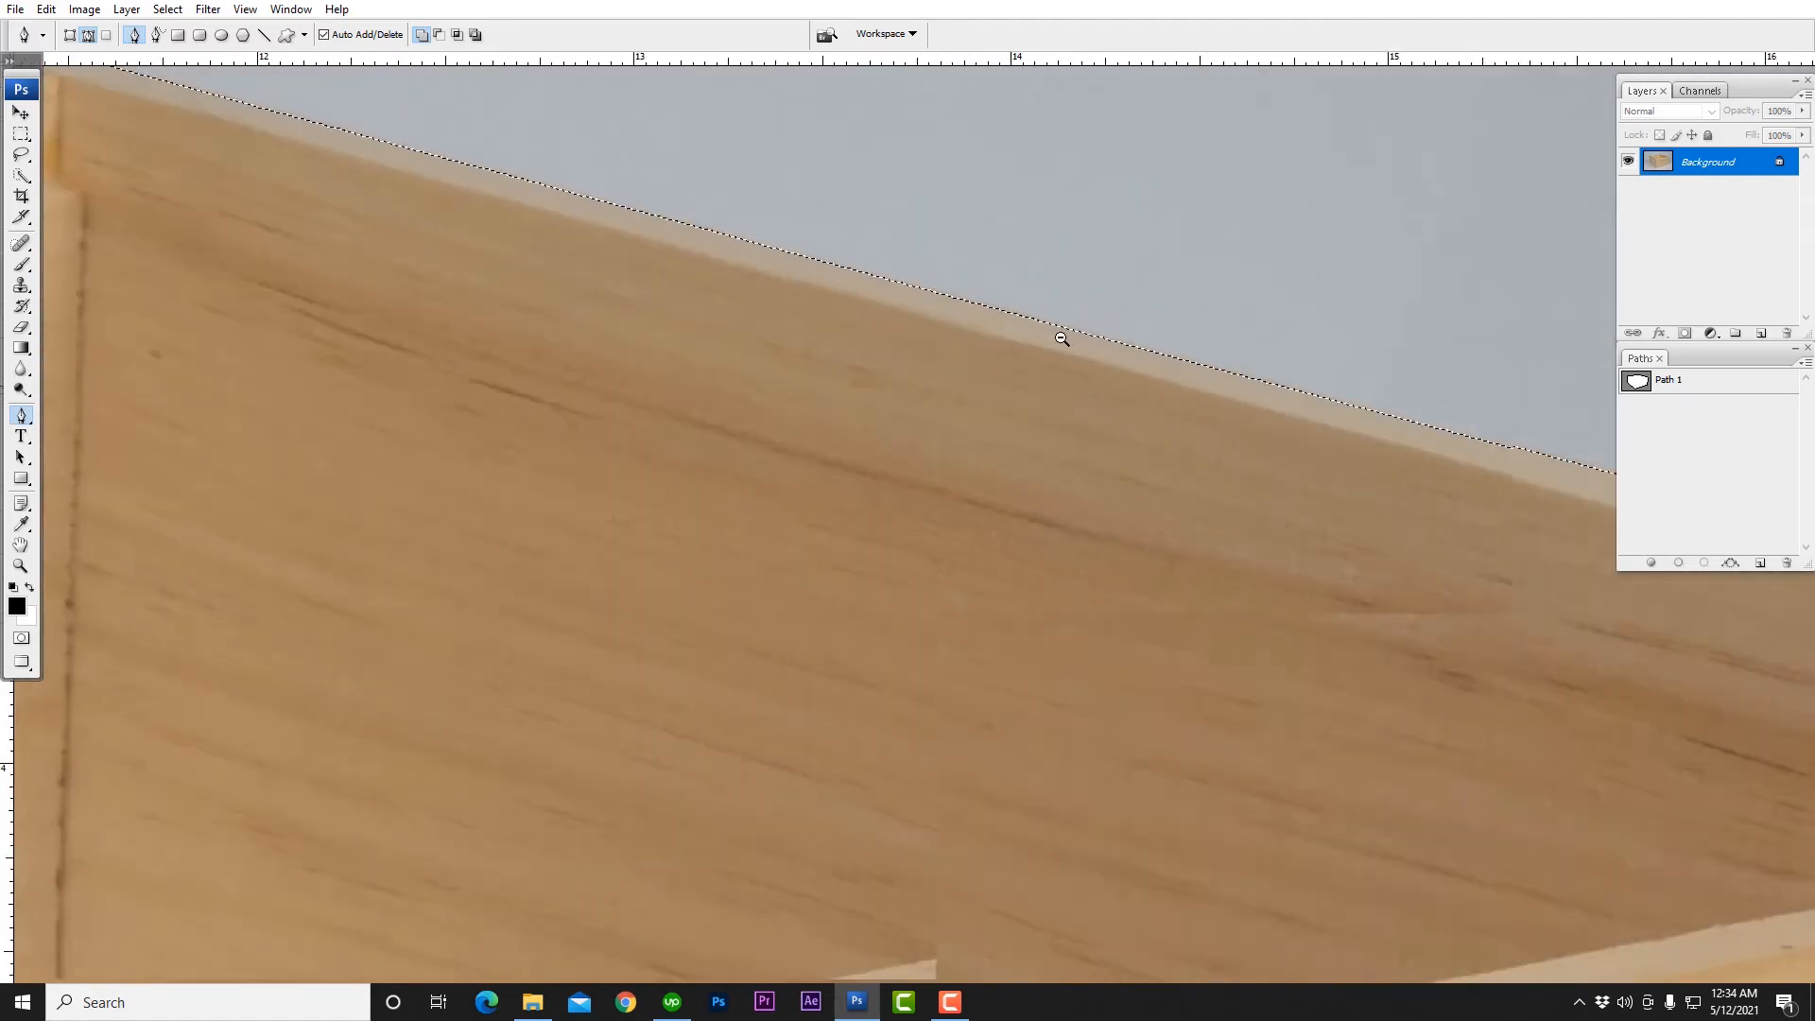
scroll(1063, 338, "down", 3)
scroll(571, 356, "up", 6)
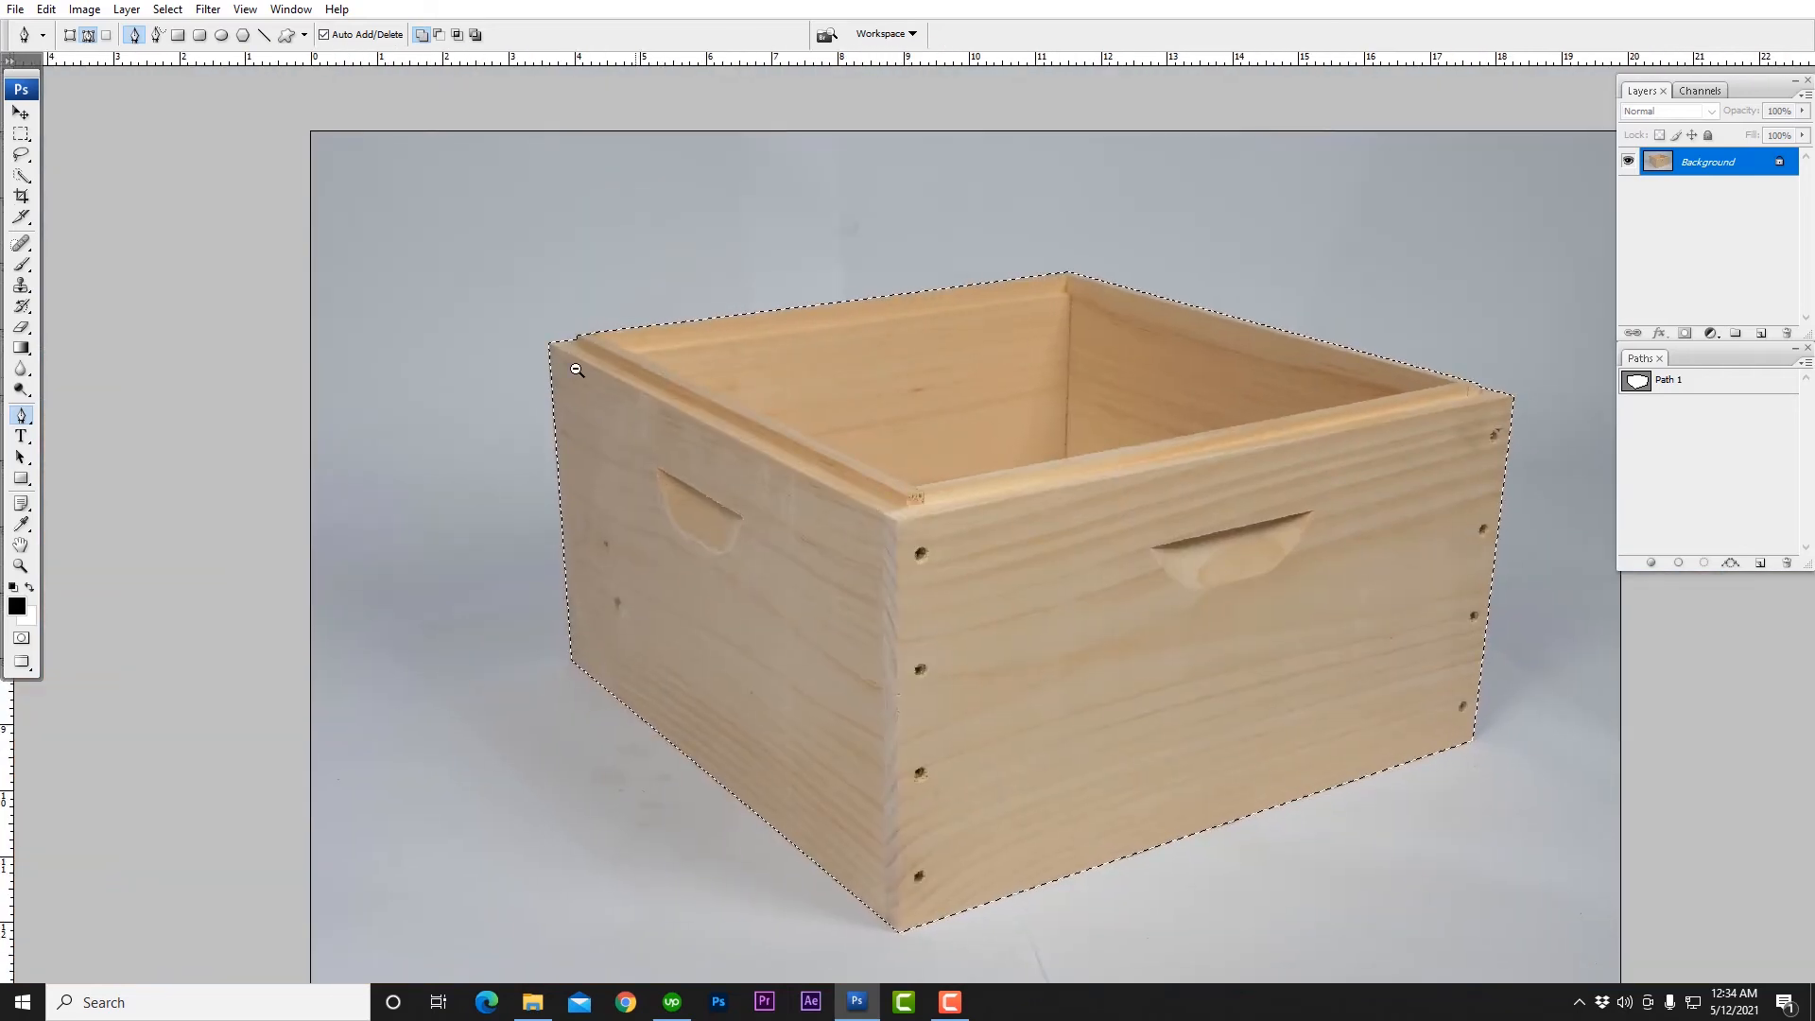
scroll(722, 293, "down", 6)
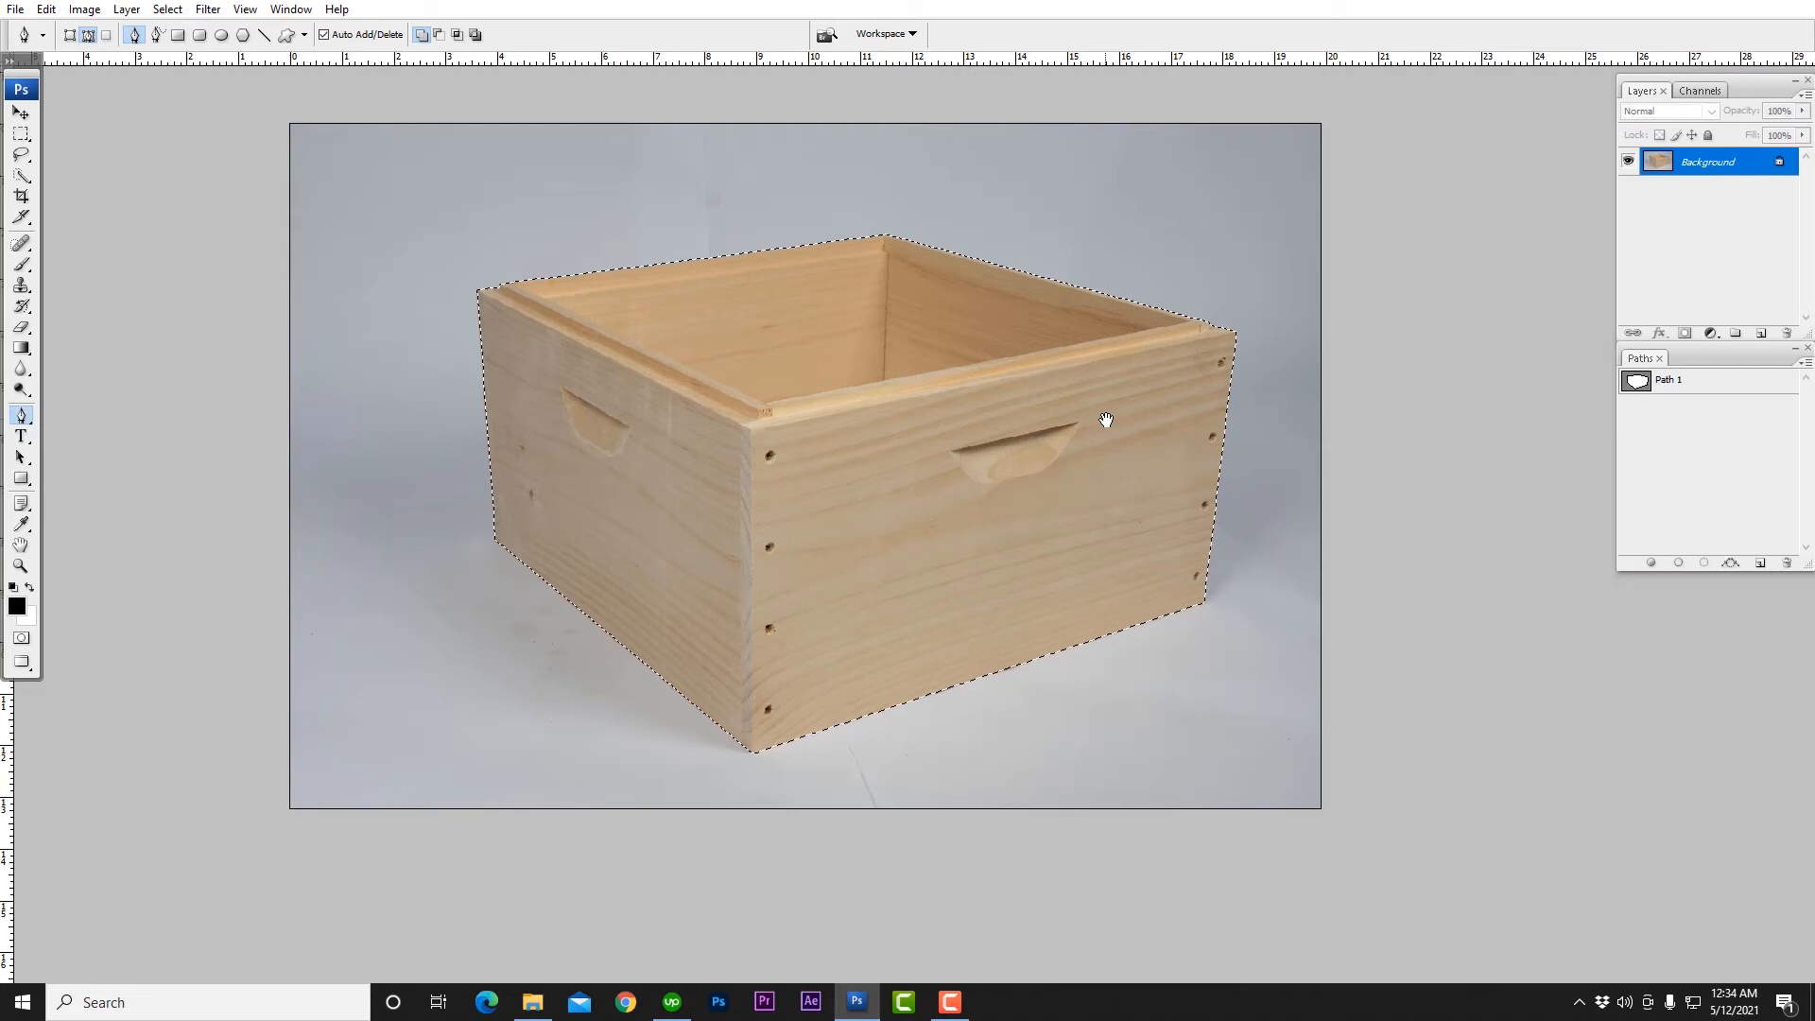
key("ctrl+j")
key("ctrl+j")
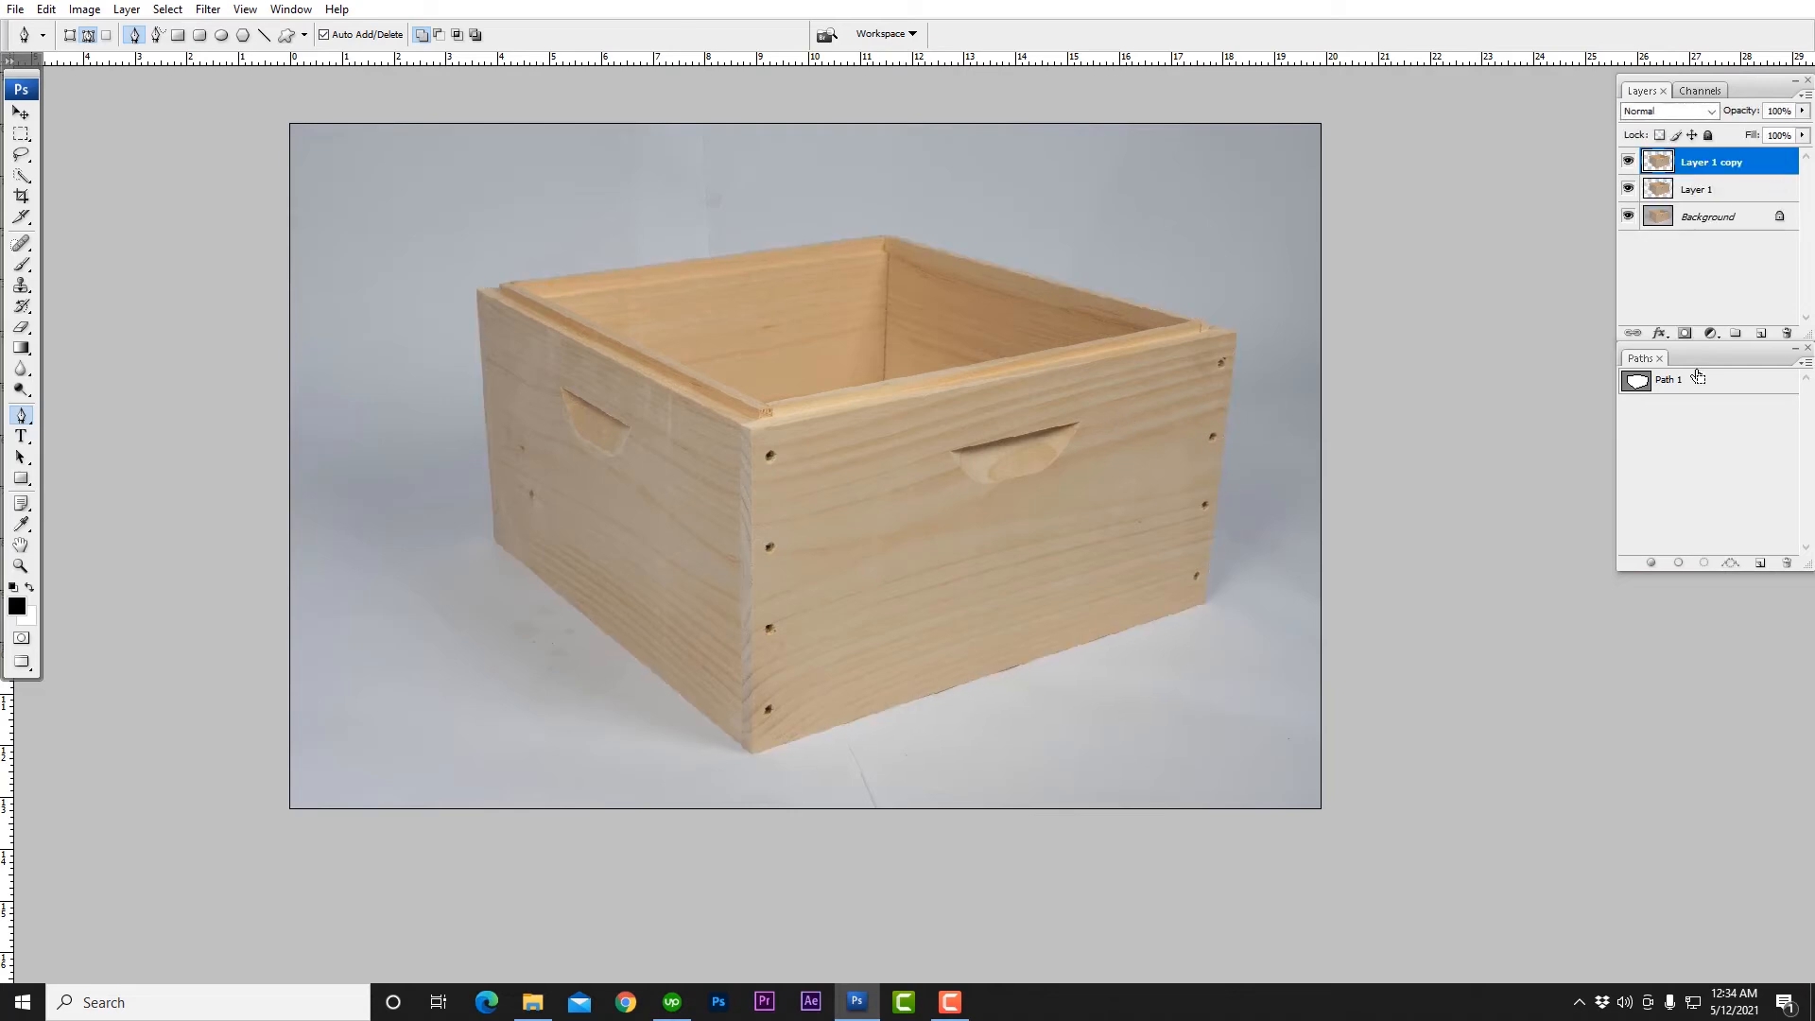
Step: Move Layer 1 copy beneath Layer 1 and fill it with the white background color
left_click_drag(1662, 162, 1664, 202)
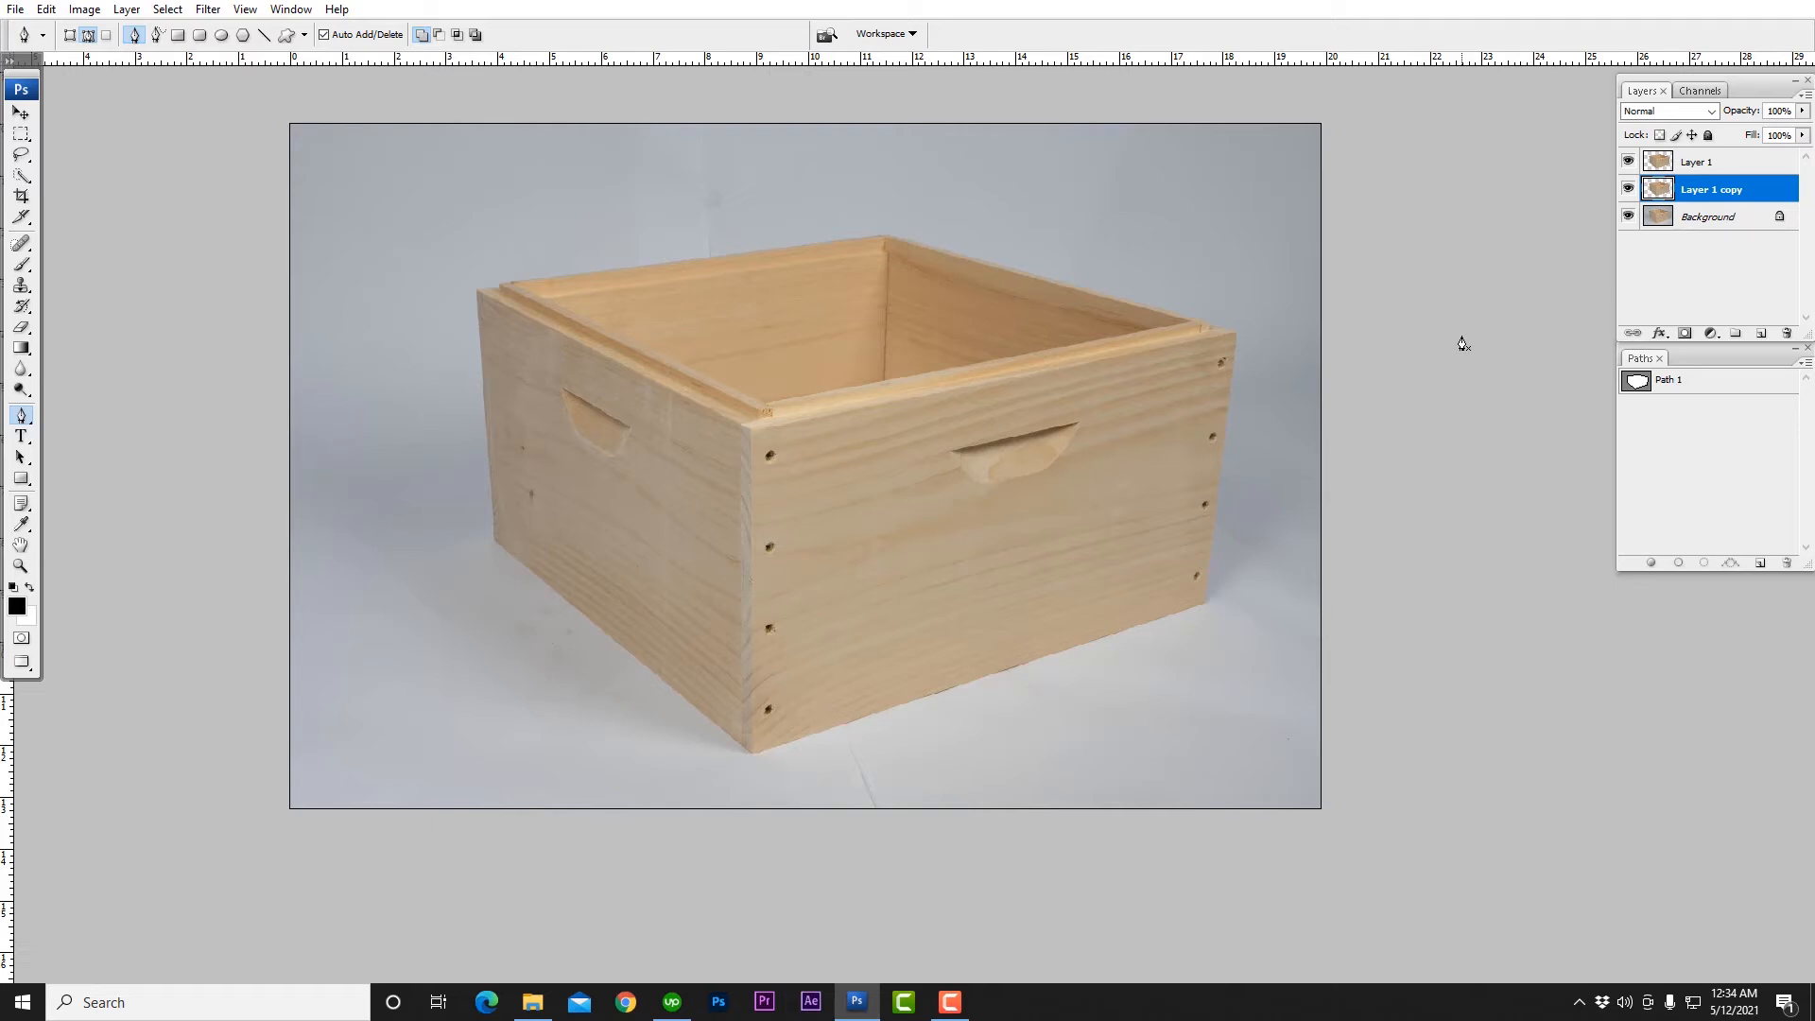
key("ctrl+BackSpace")
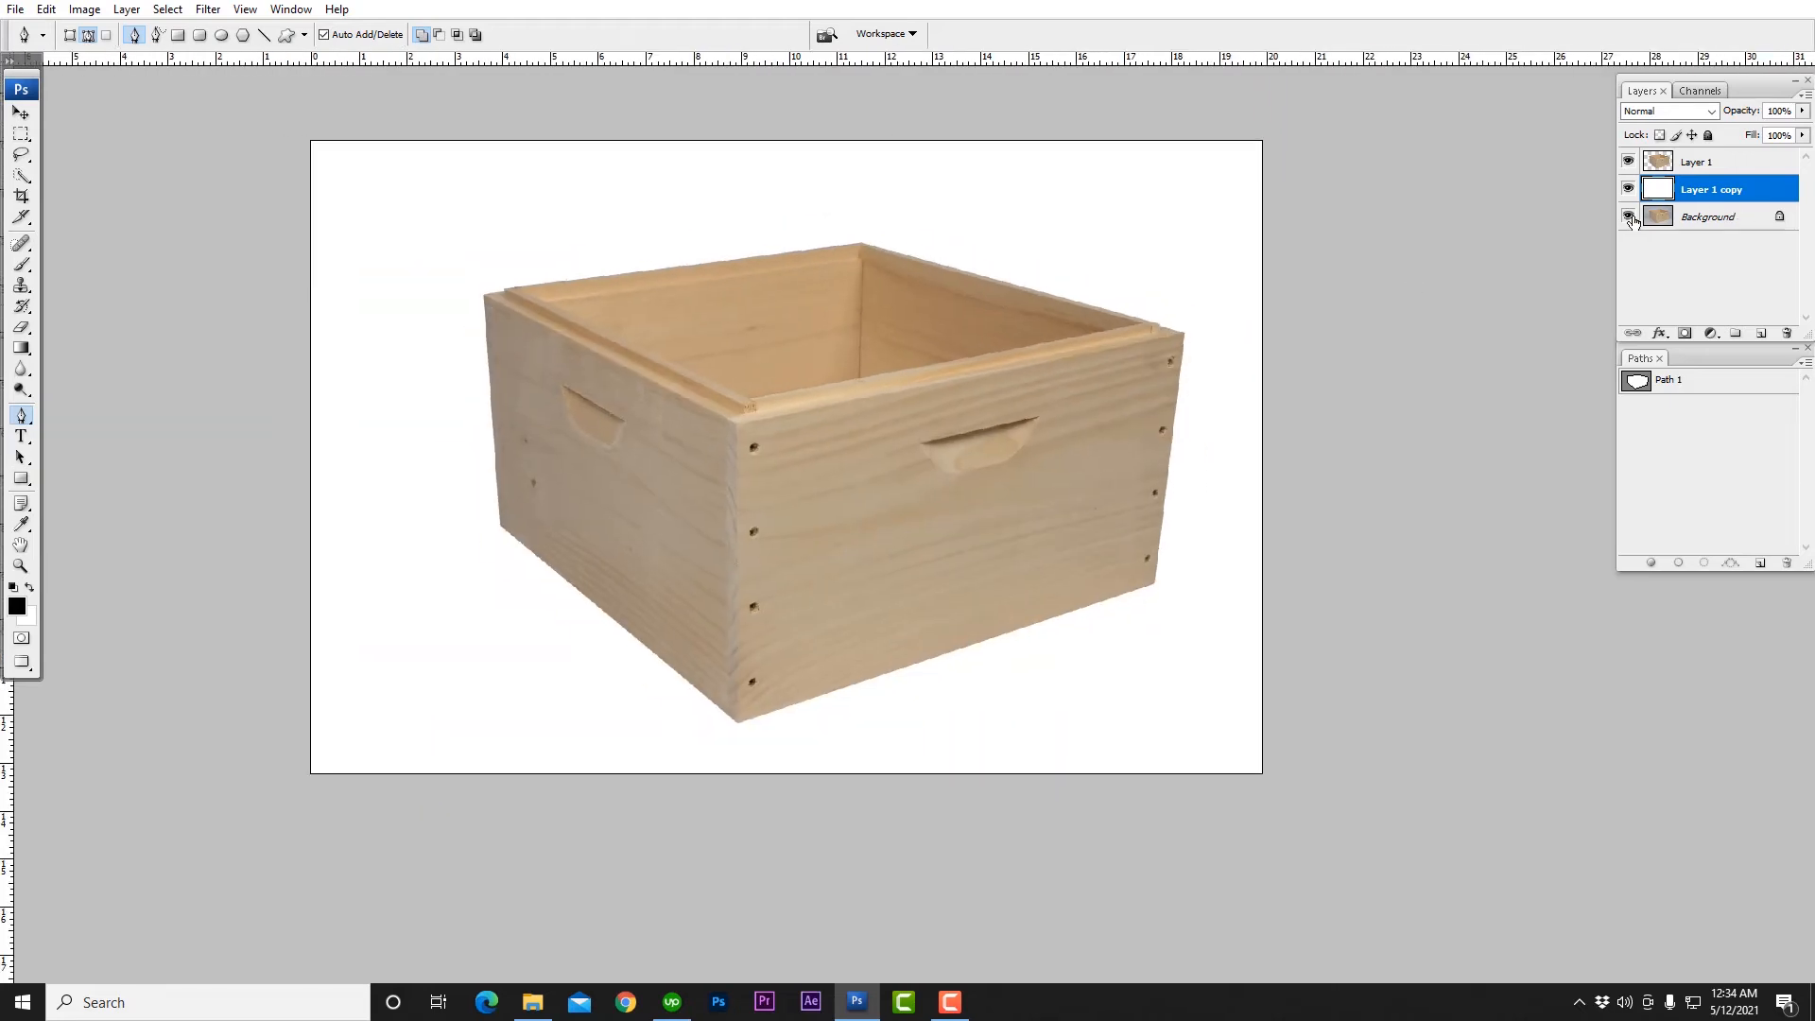
Step: Compare the cutout on white with the original photo by repeatedly isolating the Background layer and restoring the others
left_click(1627, 219, "alt")
left_click(1626, 219, "alt")
left_click(1627, 219, "alt")
left_click(1626, 219, "alt")
left_click(1626, 219, "alt")
left_click(1626, 220, "alt")
left_click(1627, 220, "alt")
left_click(1627, 219, "alt")
left_click(1626, 220, "alt")
left_click(1626, 219, "alt")
left_click(1627, 220, "alt")
left_click(1626, 219, "alt")
left_click(1626, 219, "alt")
left_click(1627, 219, "alt")
left_click(1627, 219, "alt")
left_click(1627, 219, "alt")
Step: Make Layer 1 active and inspect the cutout's upper edges from the left corner over the rear corner to the right corner
left_click(1688, 168)
scroll(461, 378, "up", 6)
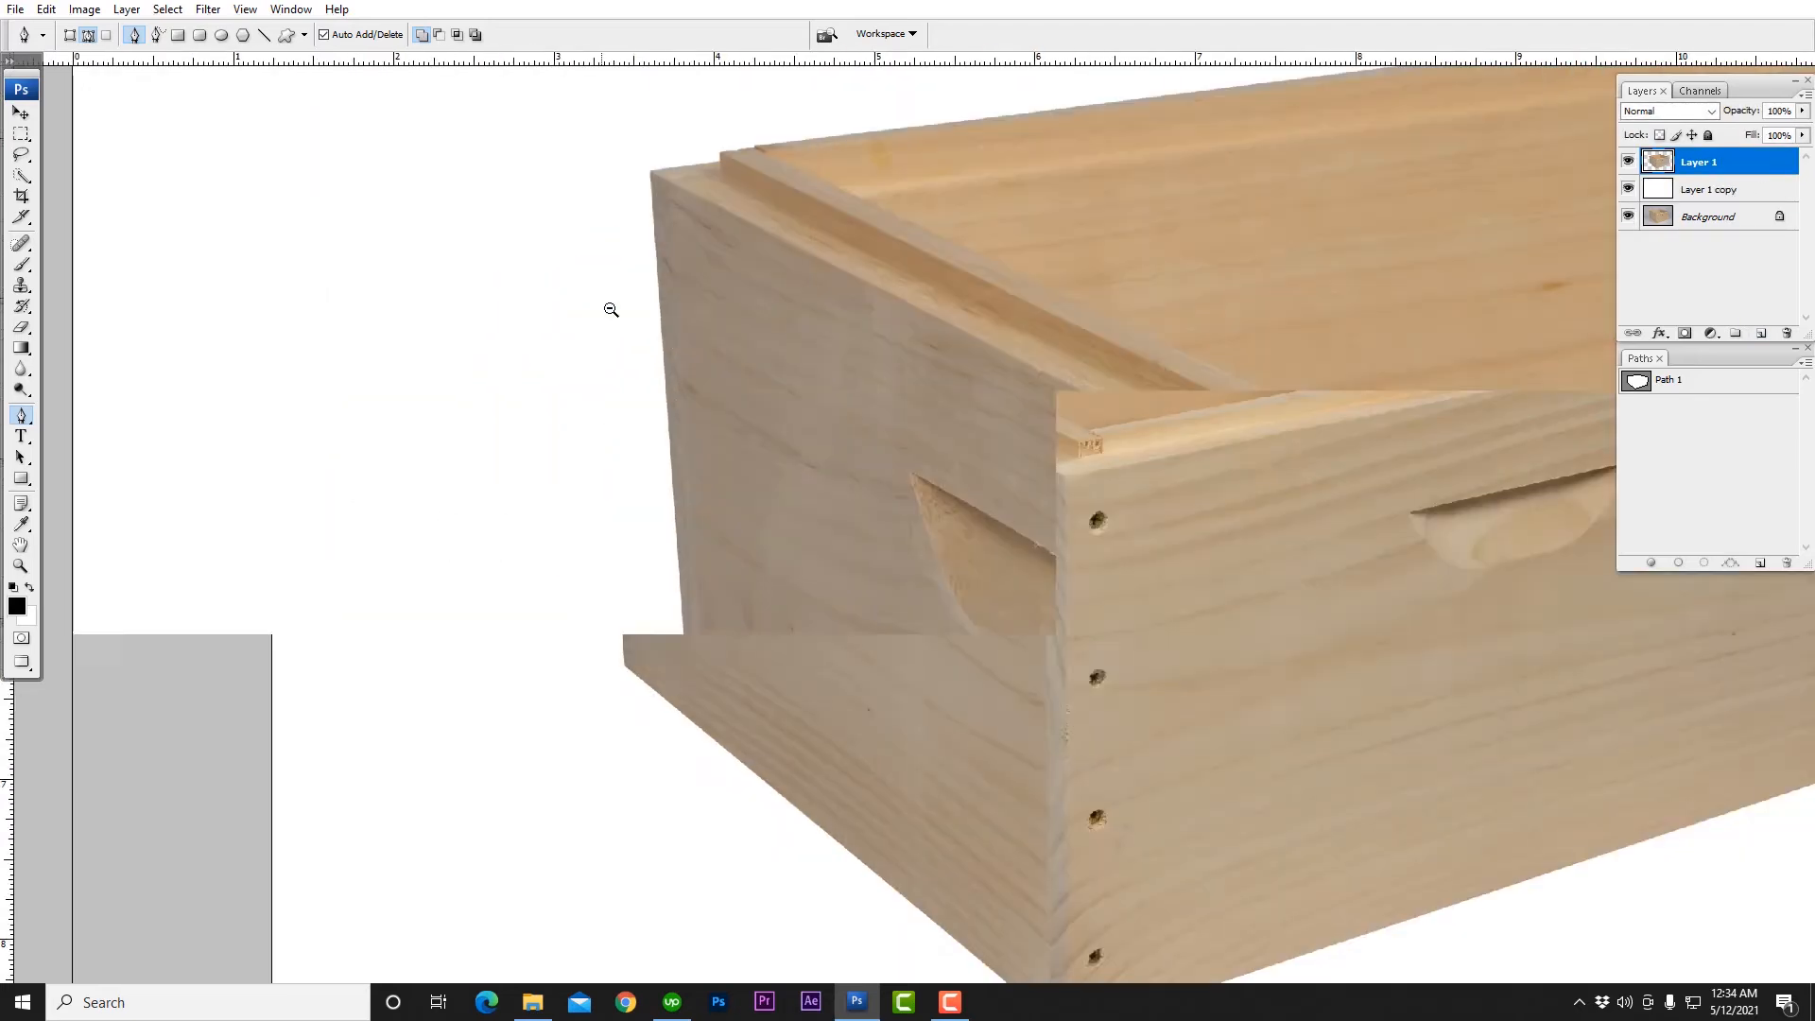
scroll(773, 370, "down", 5)
scroll(965, 349, "up", 5)
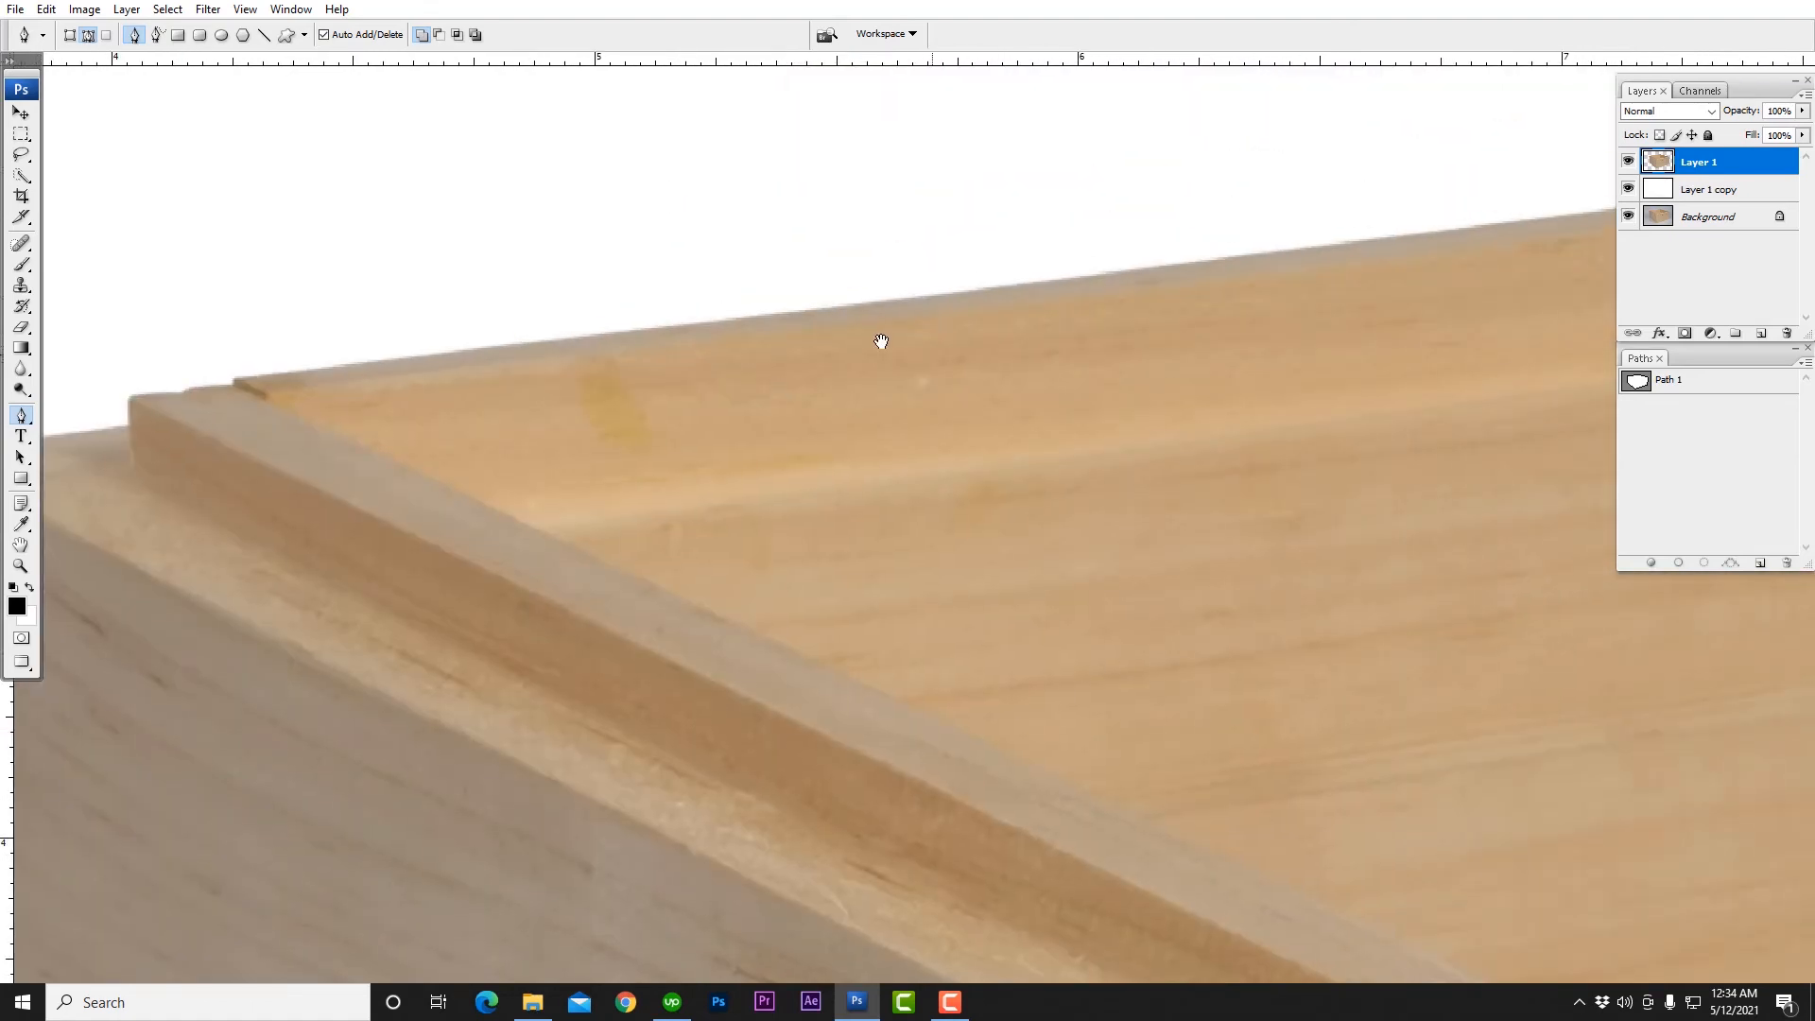
left_click_drag(1040, 294, 534, 382)
left_click_drag(1255, 243, 81, 369)
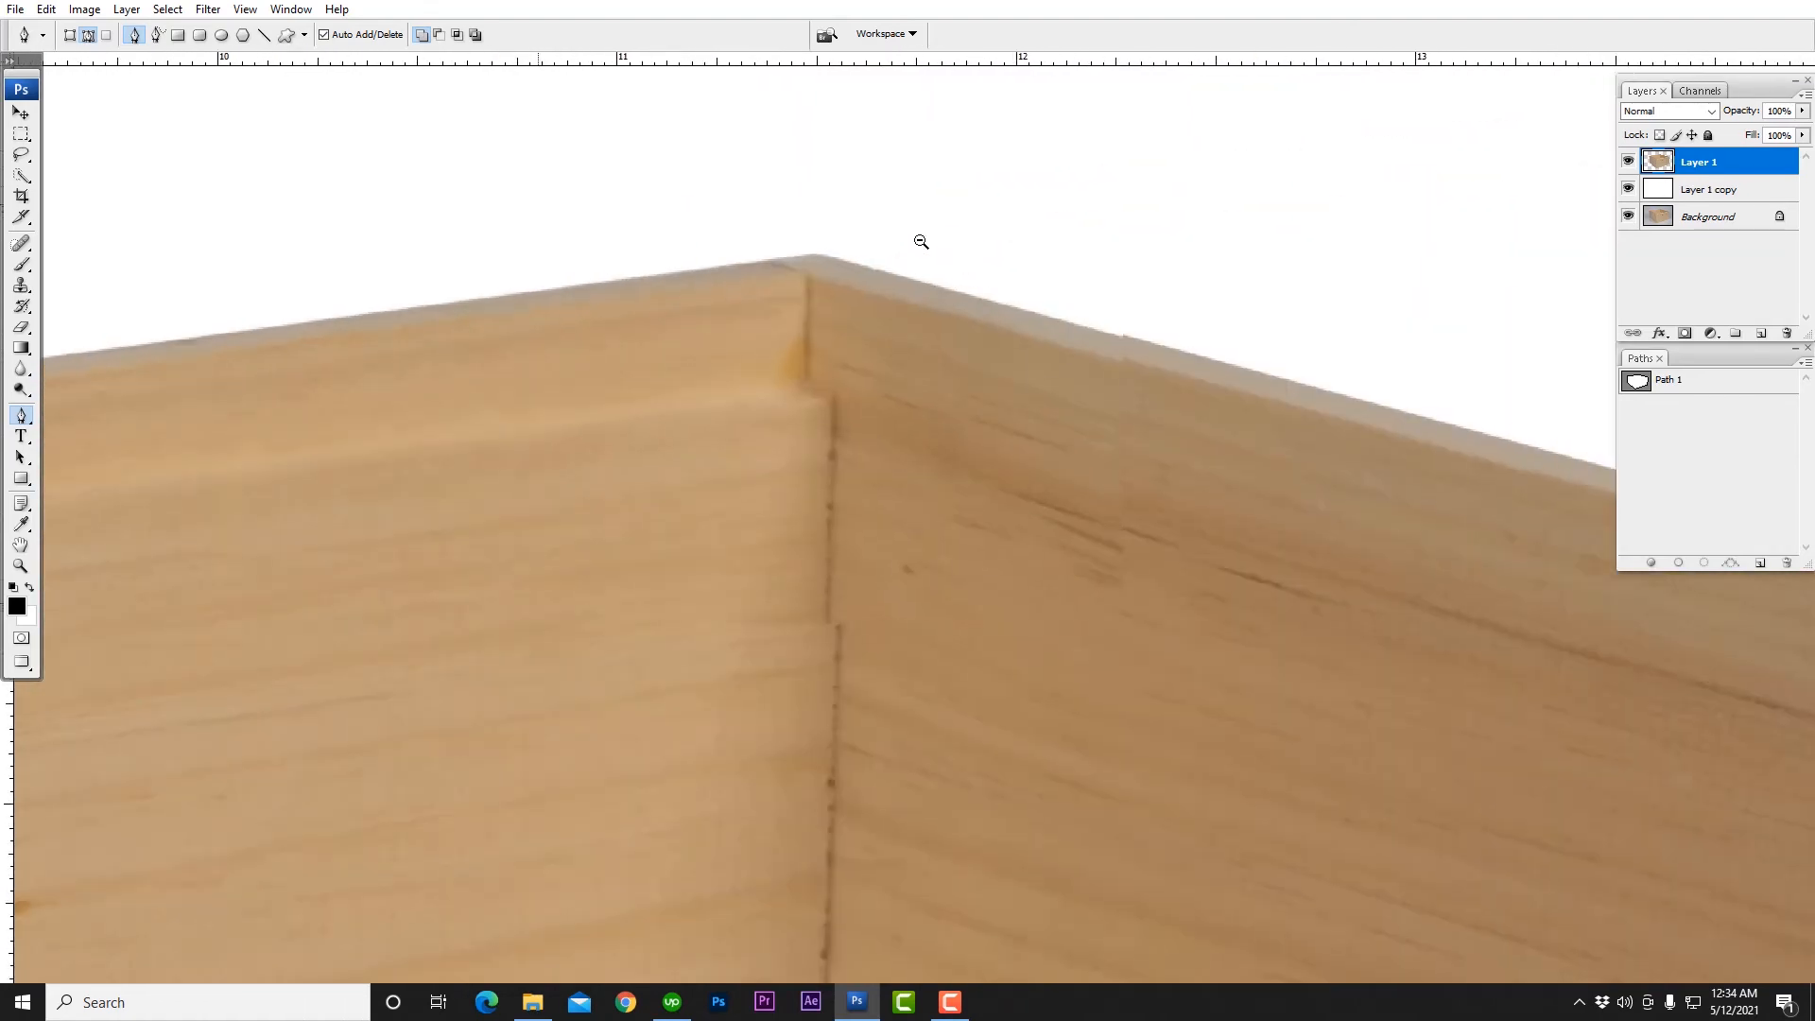
scroll(992, 278, "up", 1)
scroll(1084, 313, "down", 1)
left_click_drag(1084, 313, 478, 129)
left_click_drag(1513, 526, 576, 187)
left_click_drag(1597, 565, 803, 352)
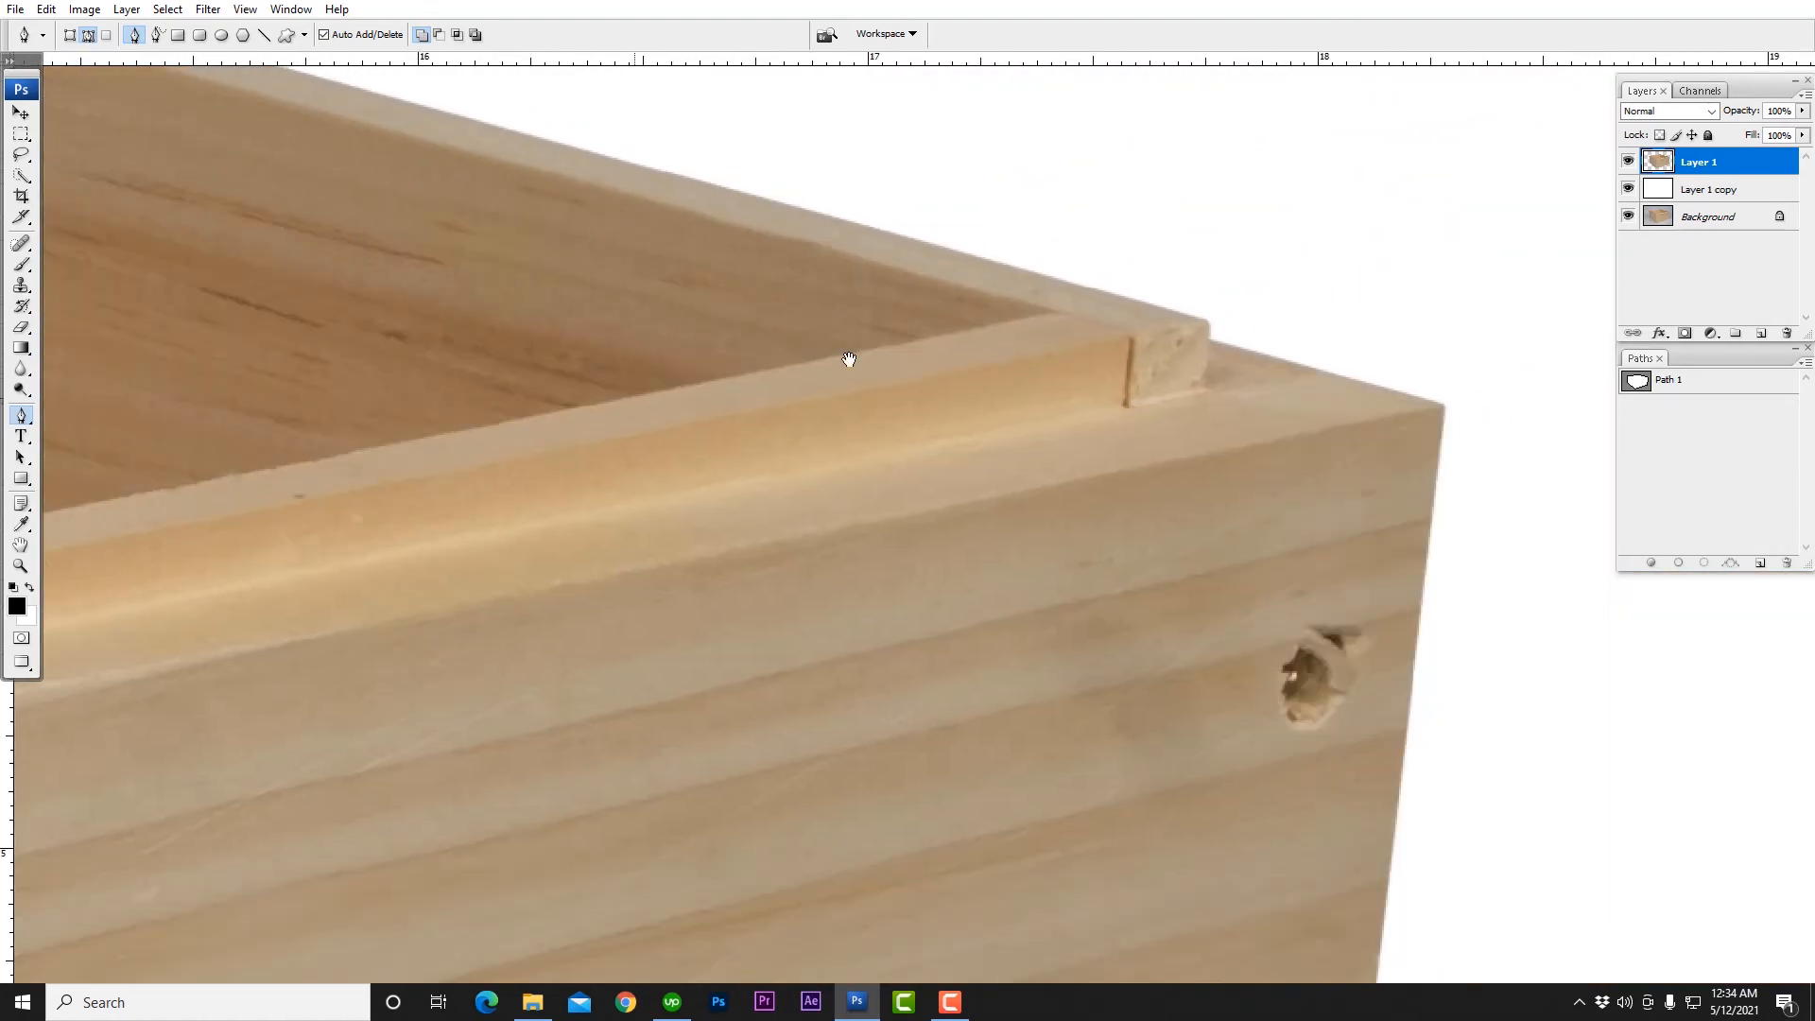
Step: Inspect the cutout's right vertical edge and its bottom edges against the white background
left_click_drag(1305, 562, 1063, 391)
left_click_drag(1193, 605, 1195, 409)
scroll(1195, 409, "down", 3)
left_click_drag(1209, 628, 1288, 271)
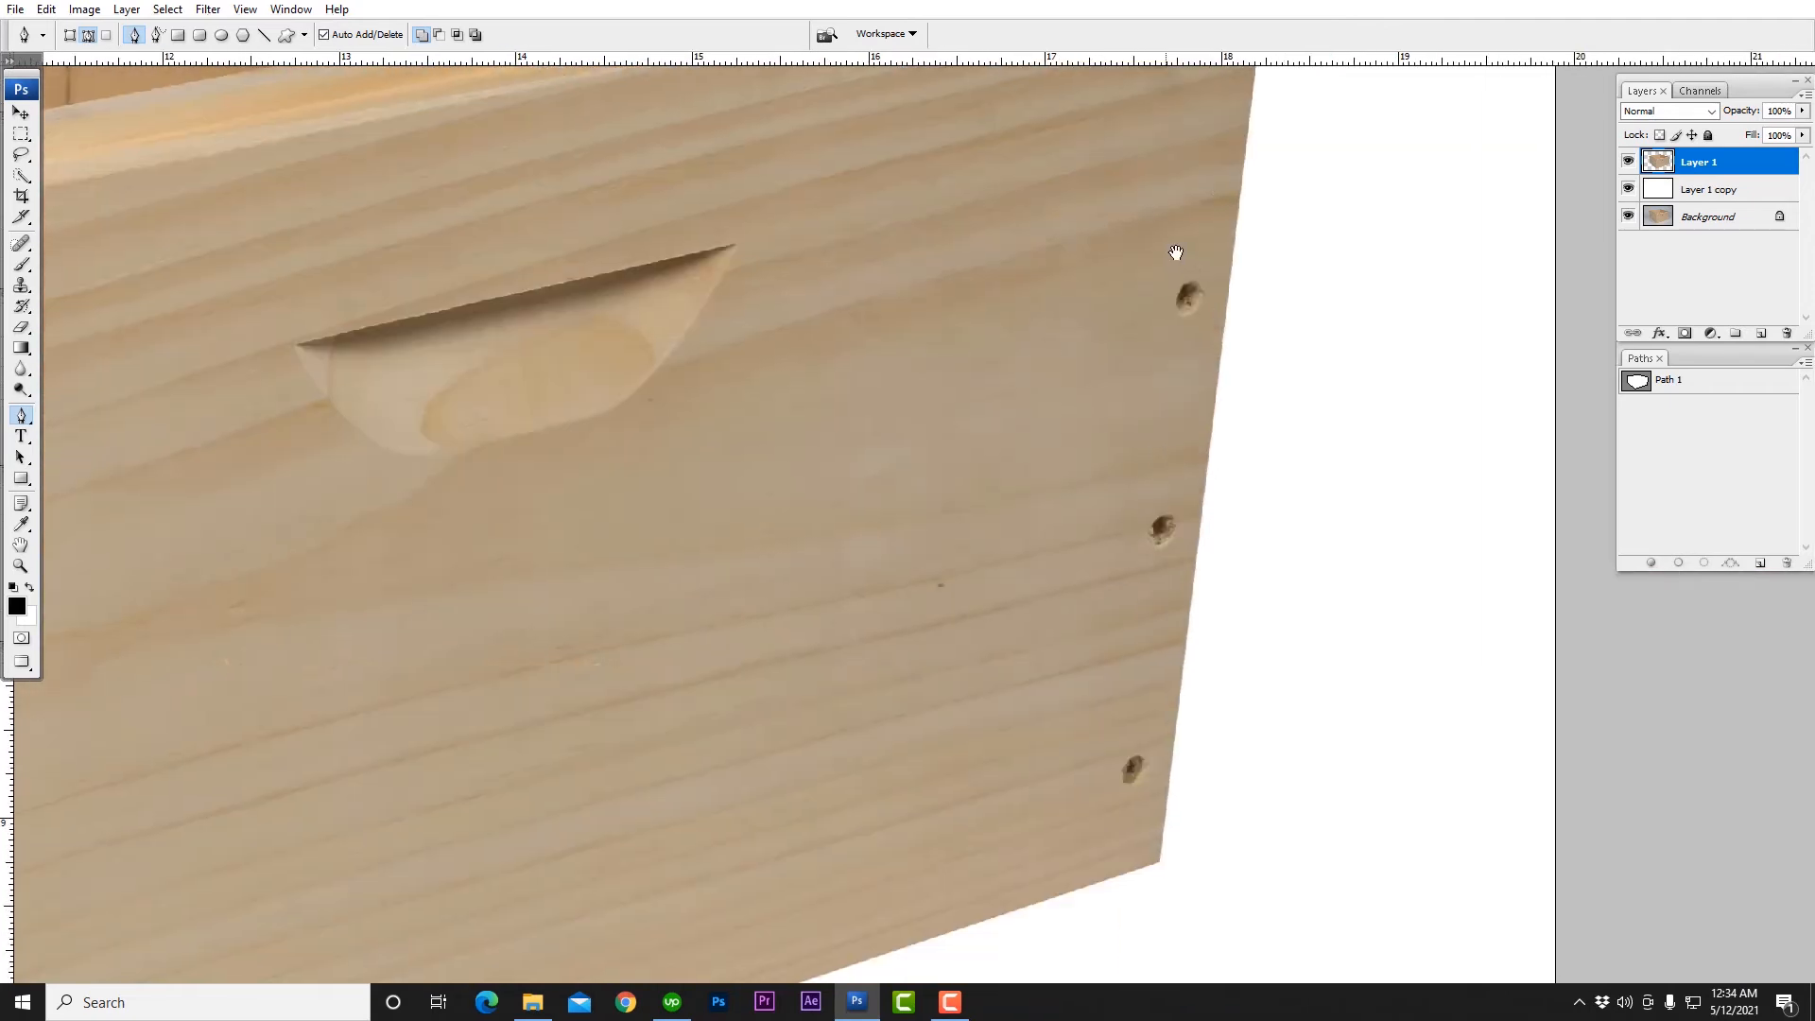
left_click_drag(1223, 841, 1297, 485)
left_click_drag(406, 728, 1257, 454)
left_click_drag(436, 698, 785, 573)
scroll(936, 512, "down", 4)
left_click_drag(904, 280, 865, 516)
scroll(864, 516, "up", 2)
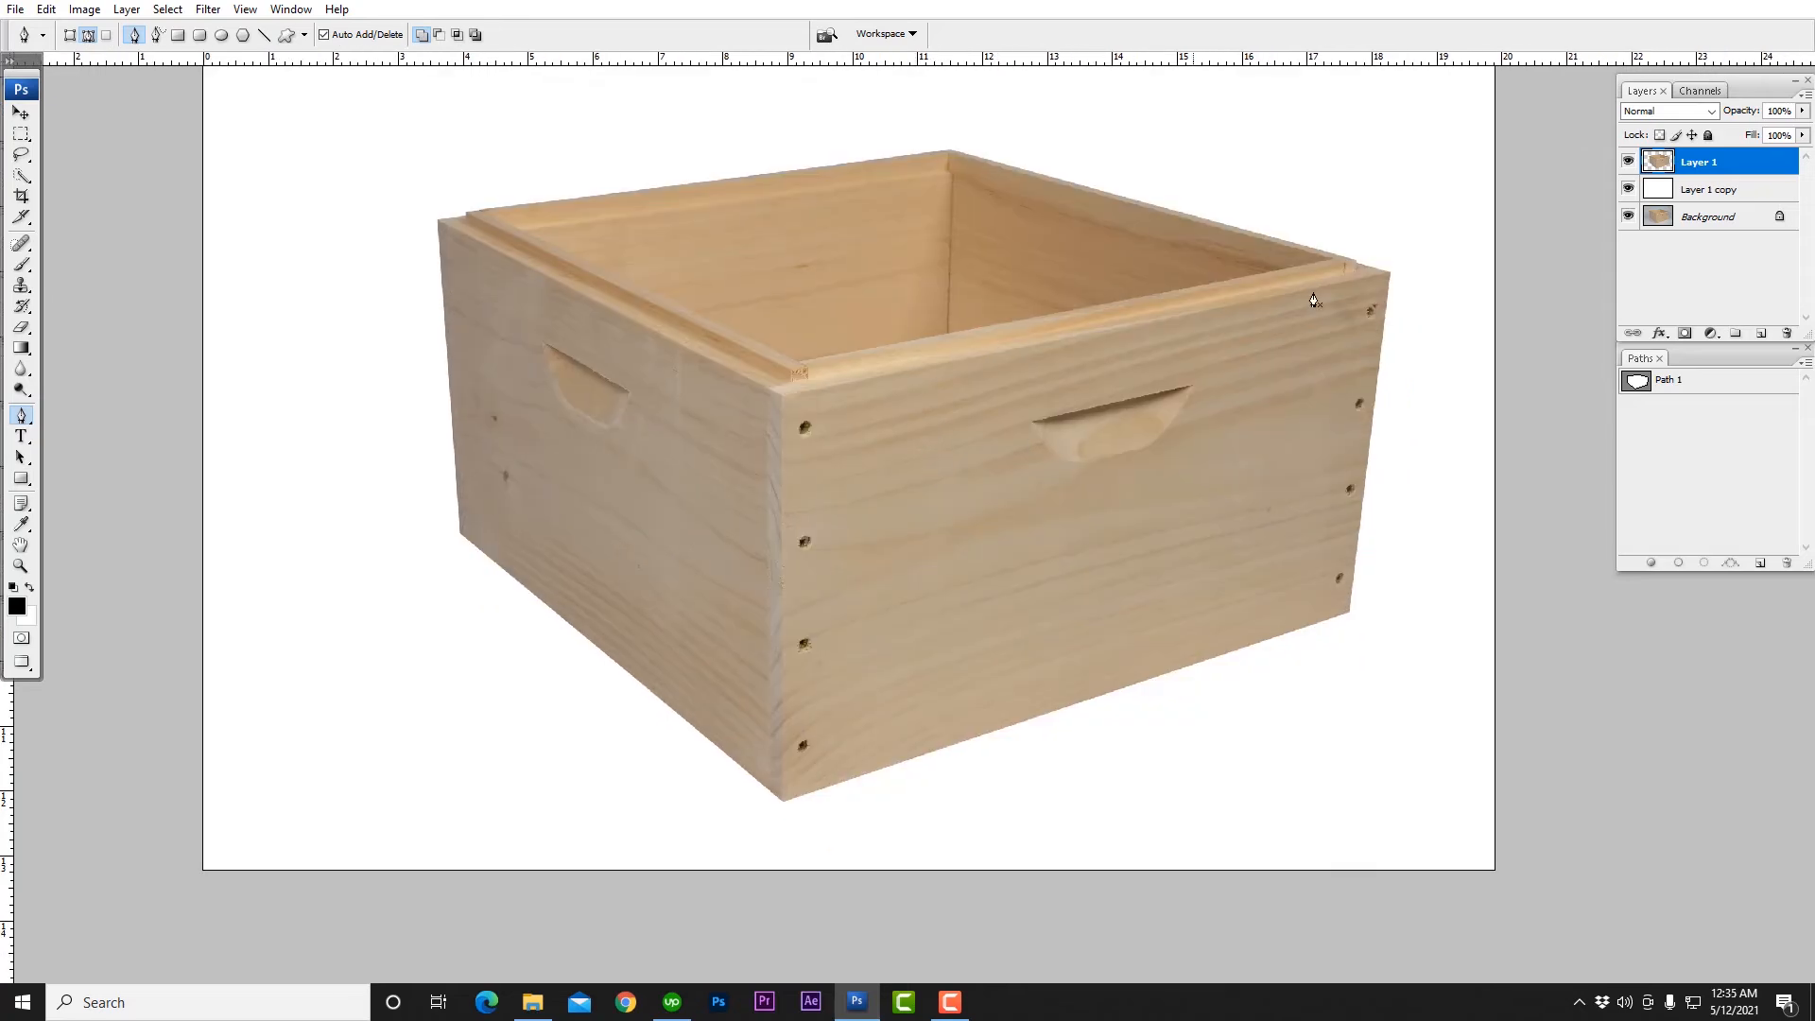
scroll(821, 339, "up", 1)
scroll(821, 339, "down", 3)
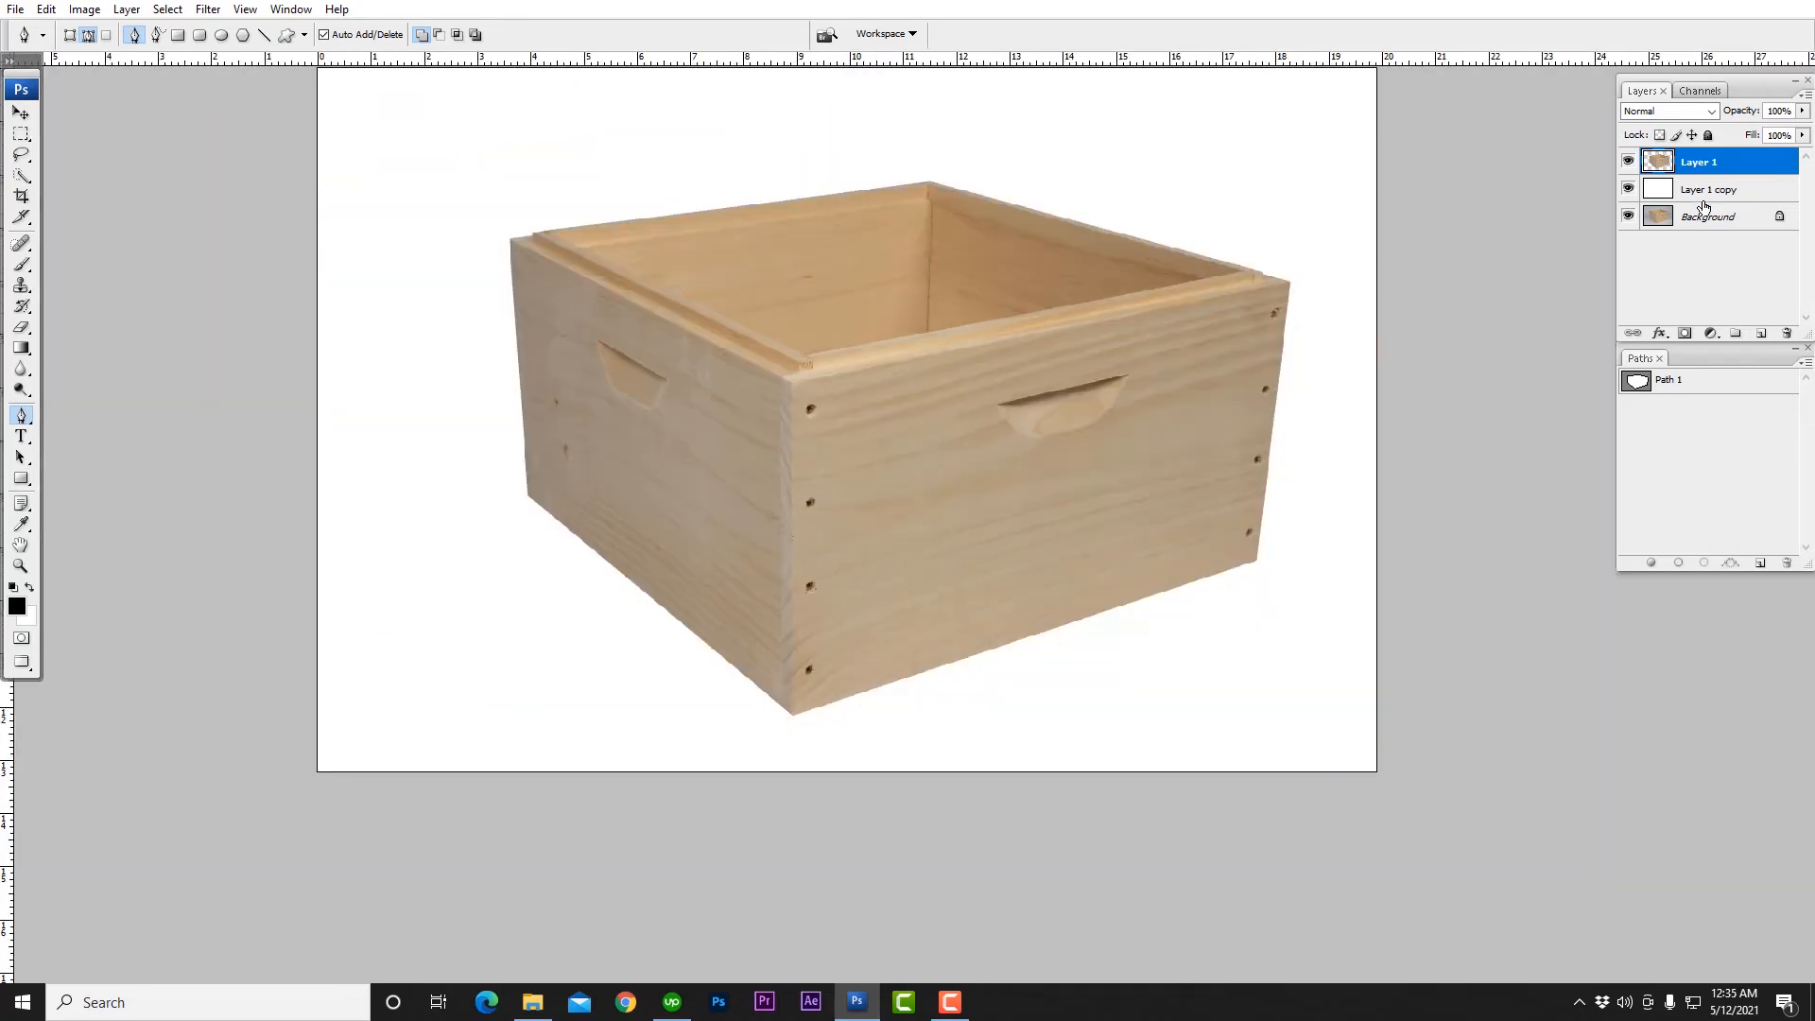
scroll(1115, 248, "down", 2)
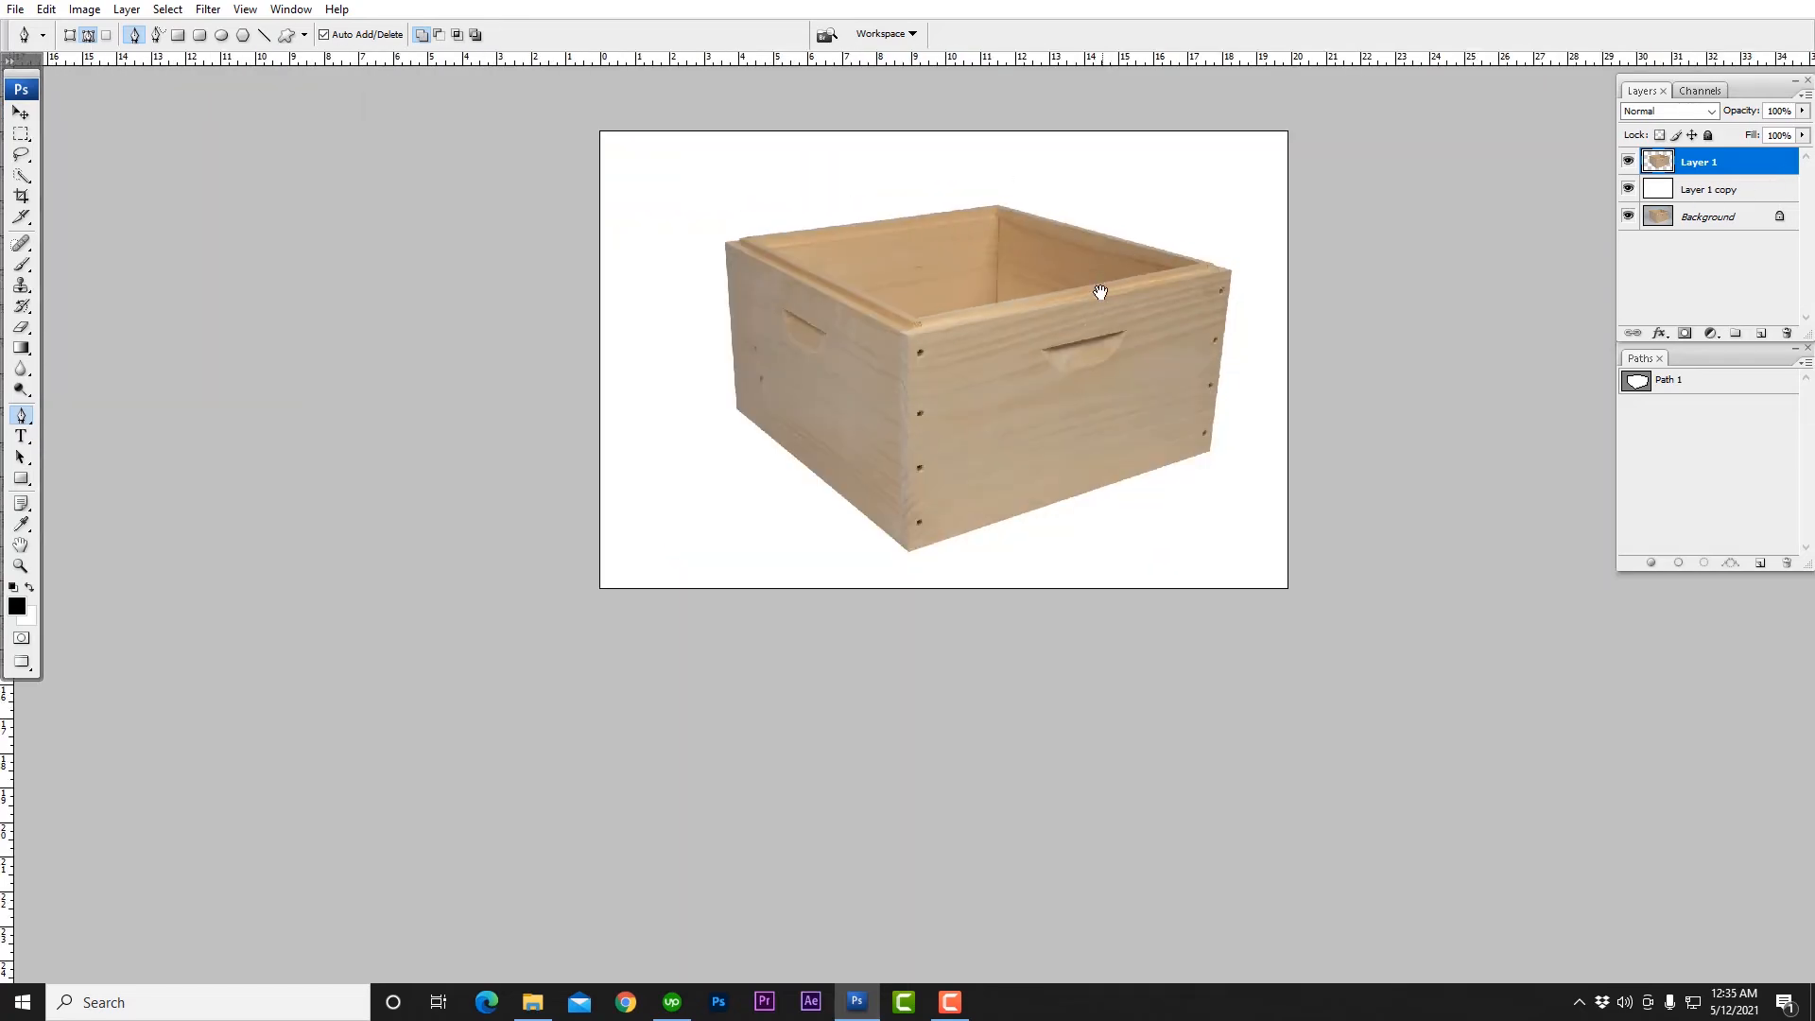
scroll(1118, 385, "up", 4)
scroll(1130, 393, "down", 1)
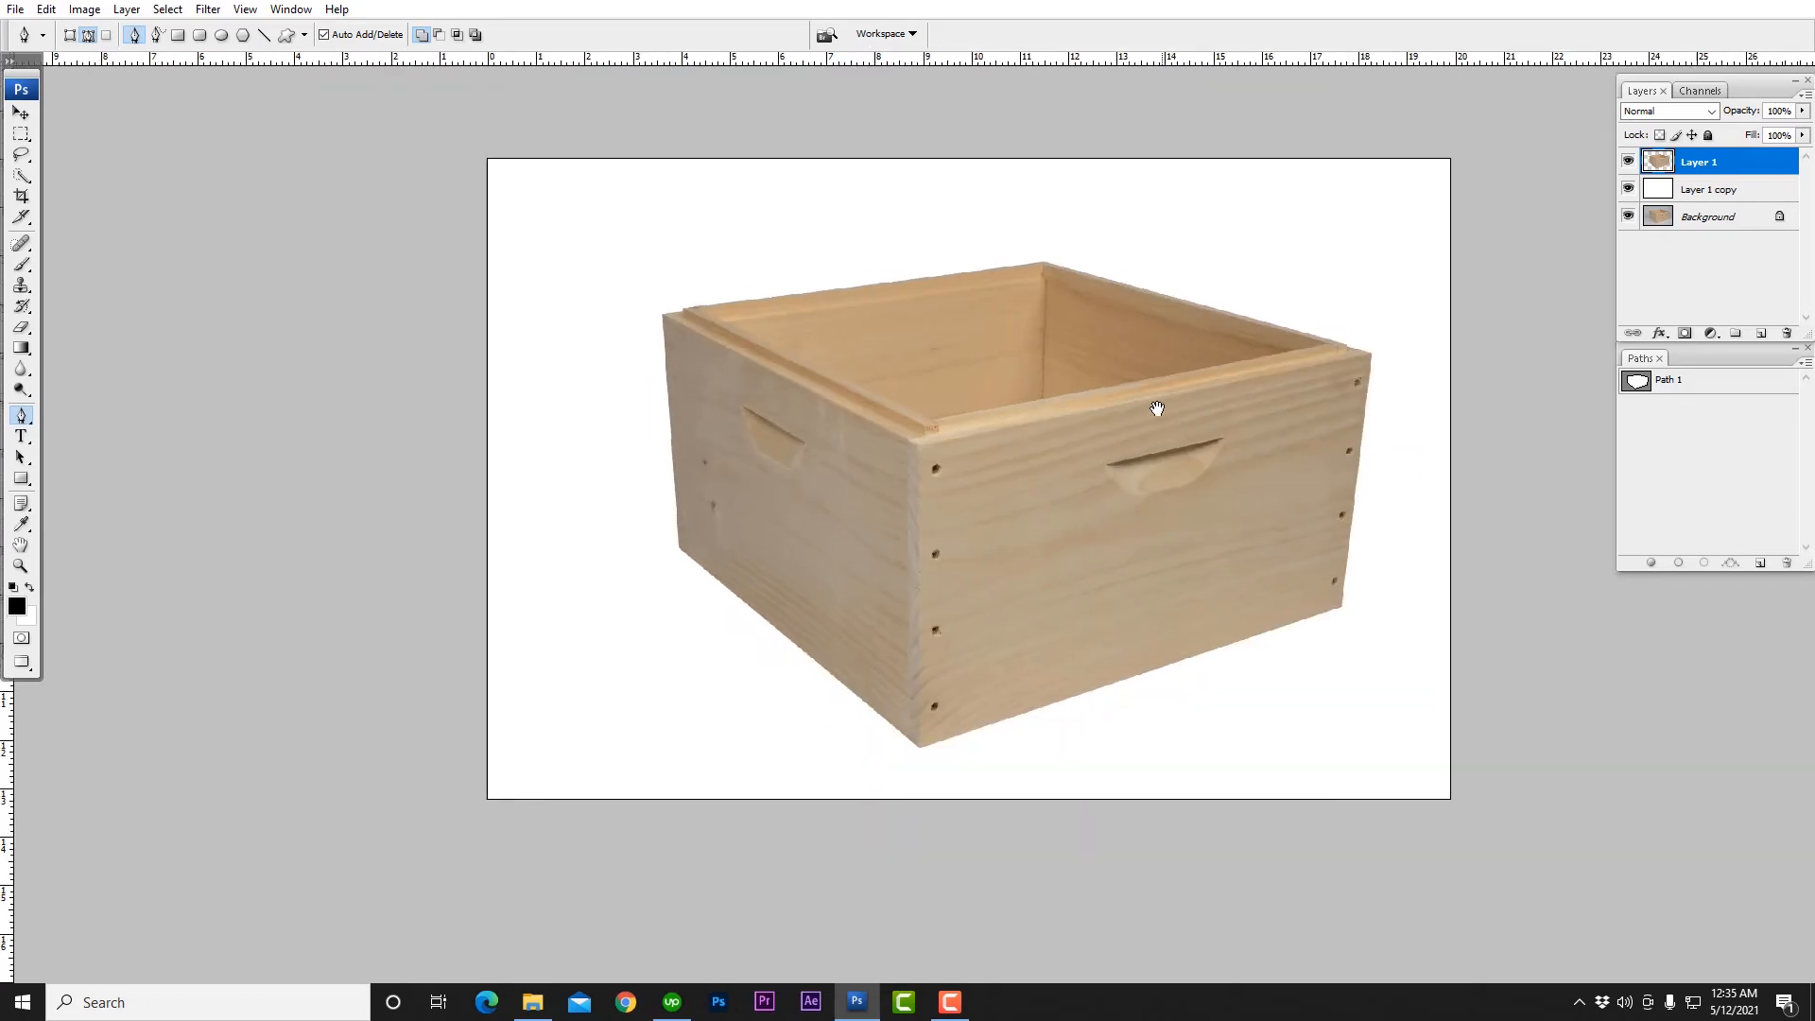
left_click_drag(1113, 416, 1019, 420)
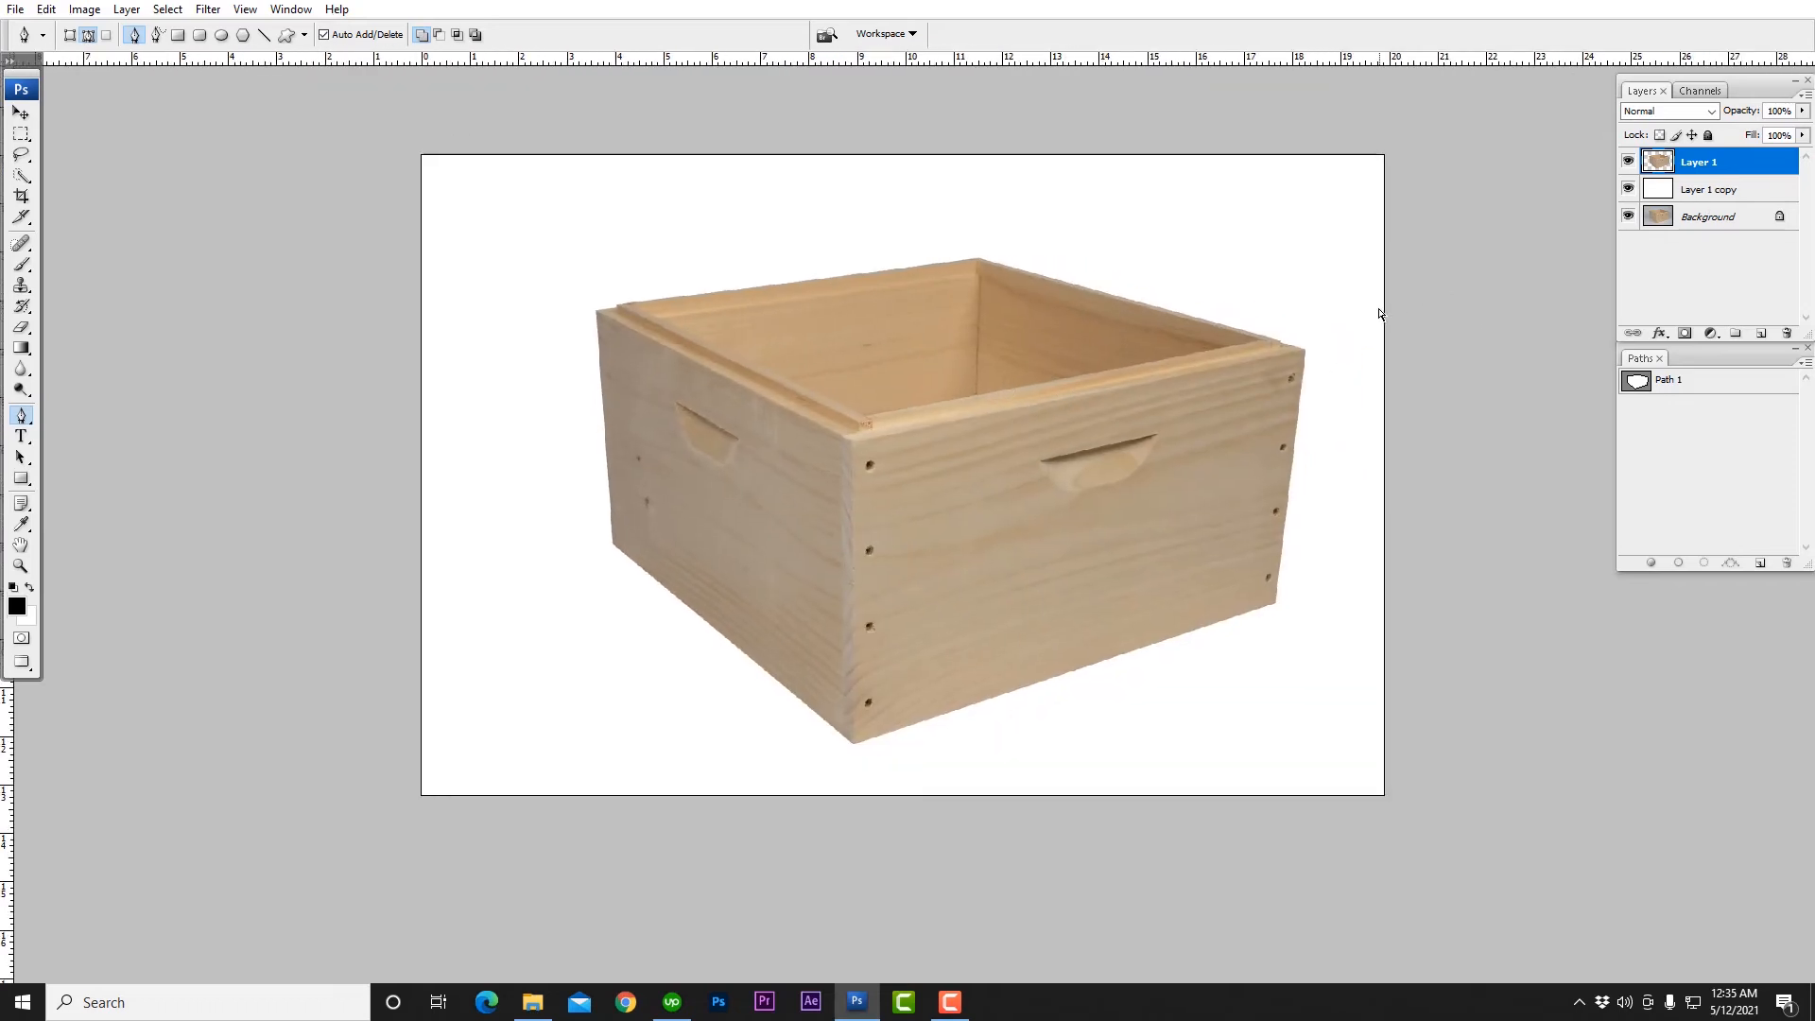
Step: Scale the box cutout on Layer 1 down to about 63.3% and place it in the right half of the canvas
key("ctrl+t")
mouse_move(1315, 259)
left_mouse_down()
mouse_move(1181, 348)
mouse_move(1252, 288)
mouse_move(1314, 268)
left_mouse_up()
left_click_drag(1173, 404, 1221, 390)
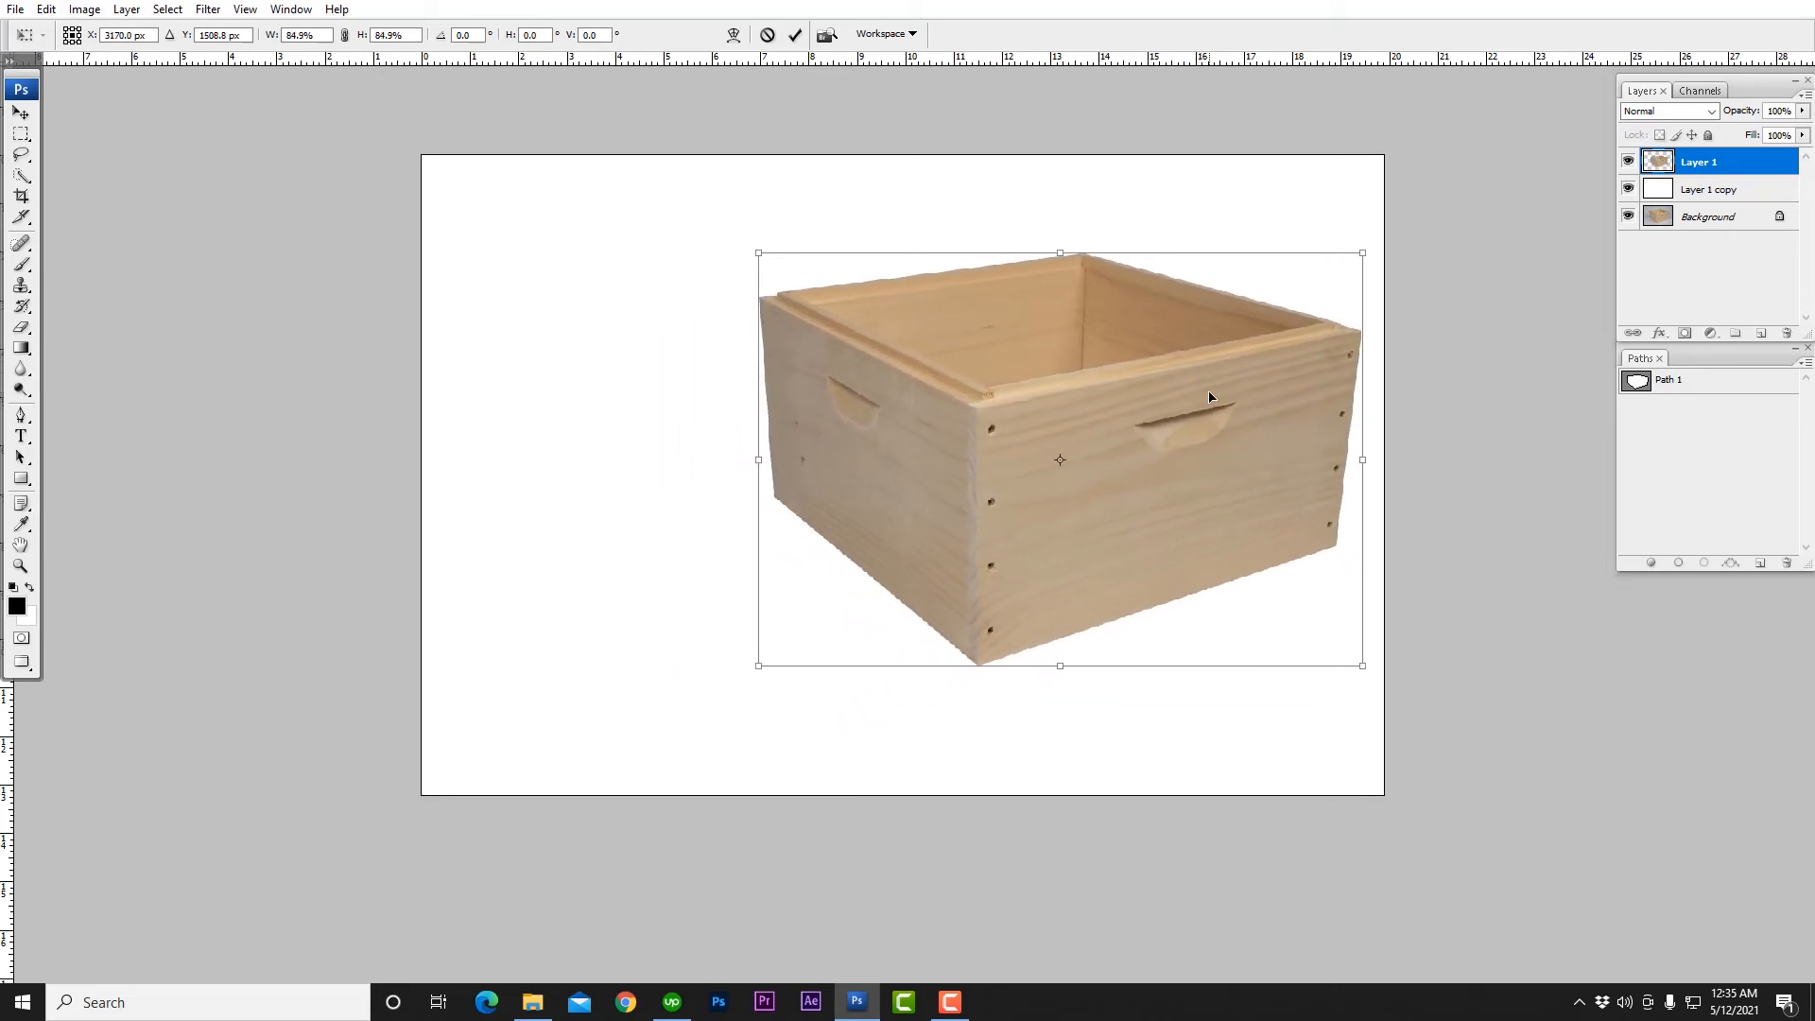
left_click_drag(754, 251, 828, 312)
left_click_drag(1032, 413, 1119, 416)
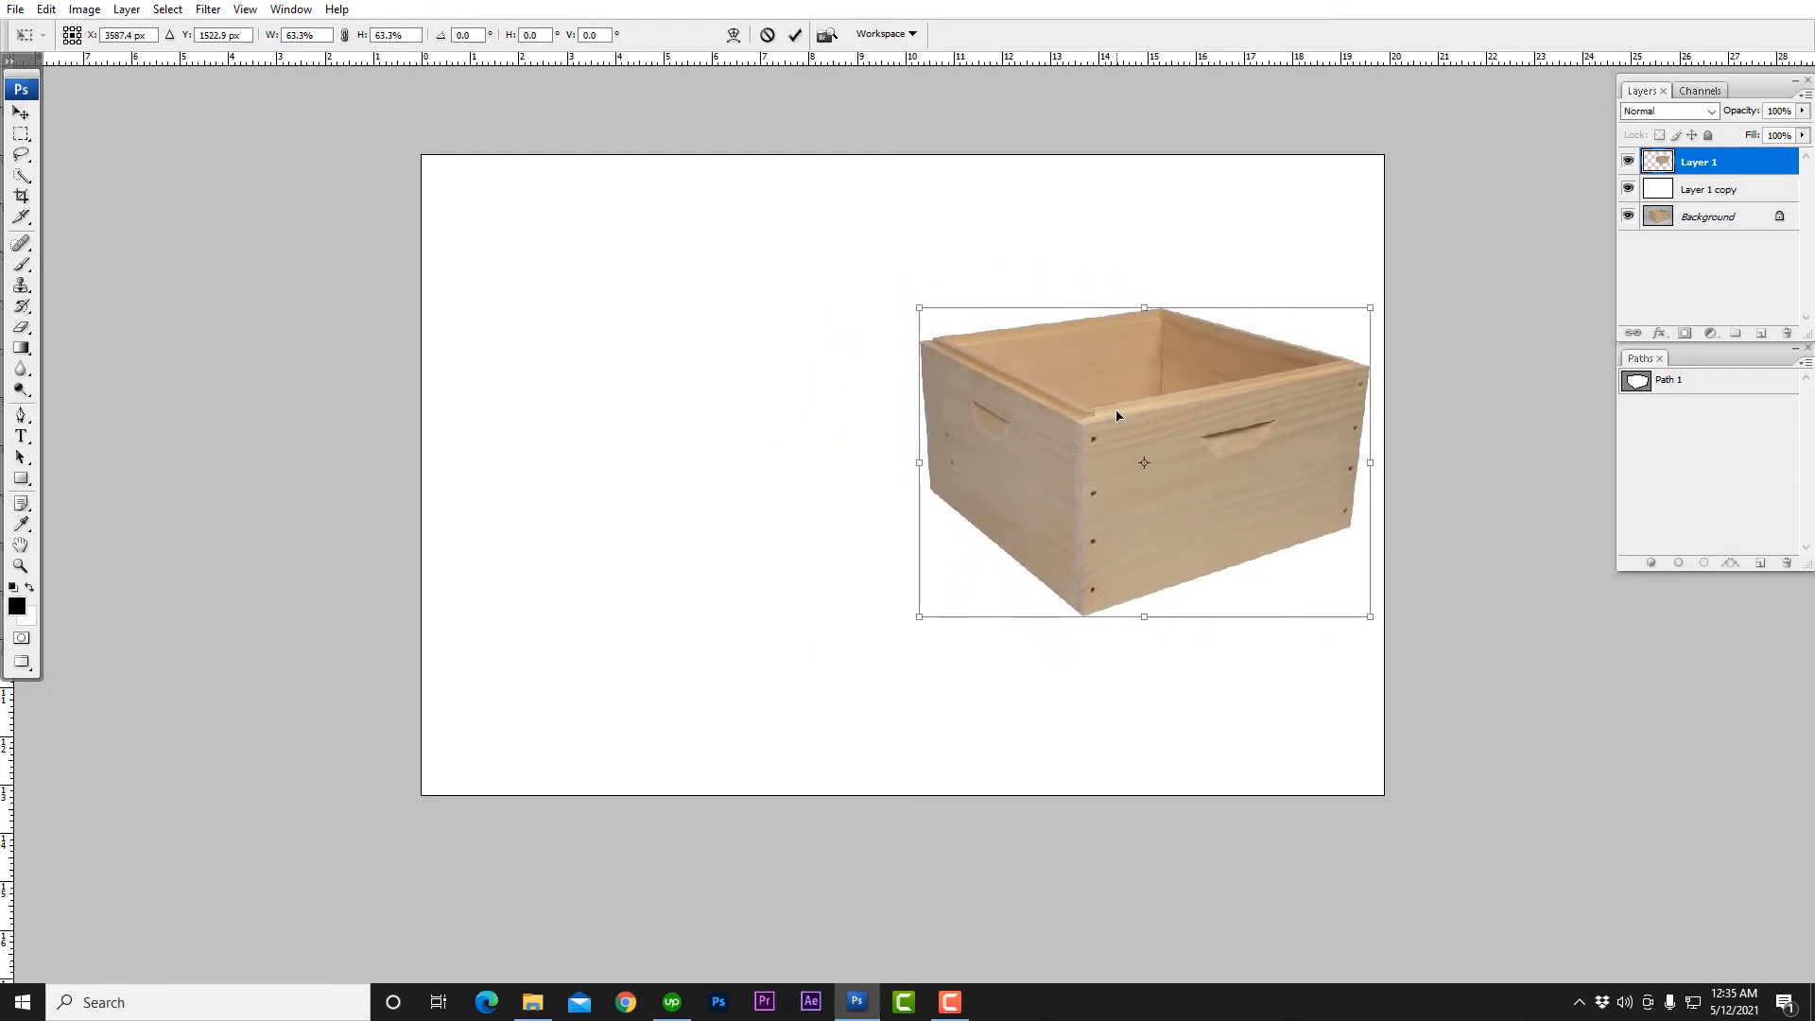
key("Return")
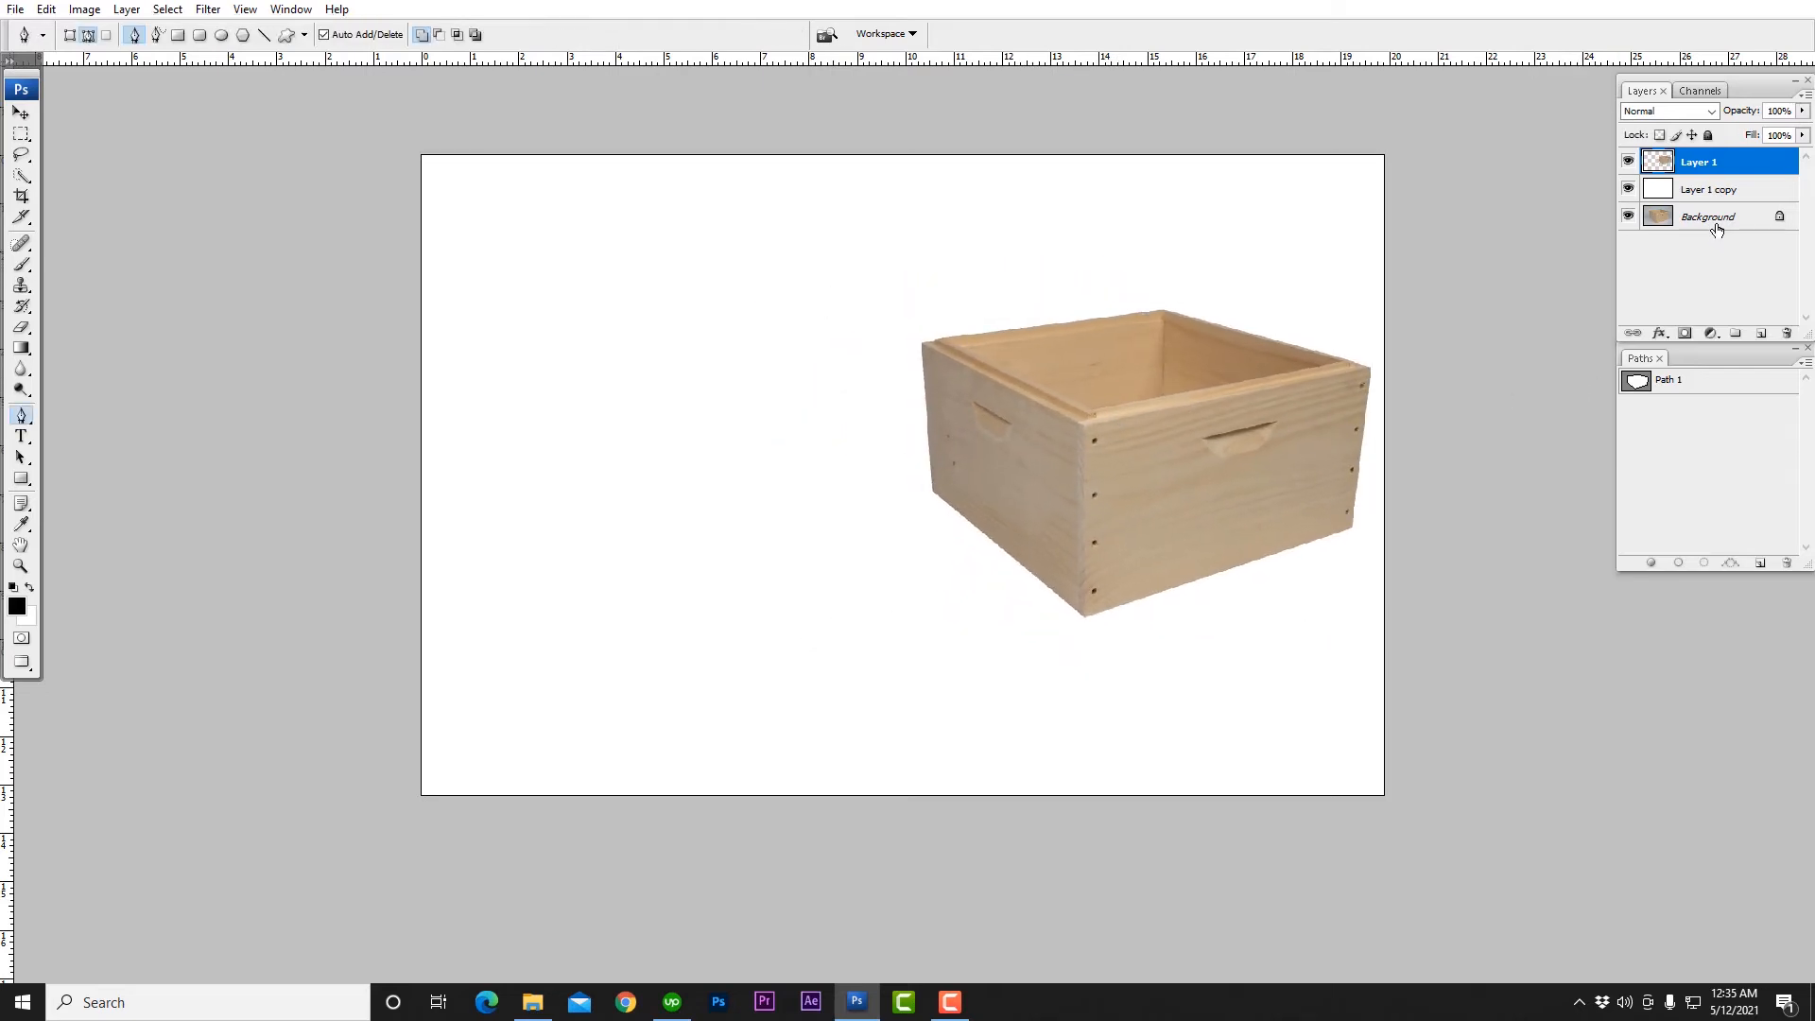
Step: Duplicate the Background layer and bring the copy to the top of the layer stack
left_click(1717, 223)
key("ctrl+j")
key("ctrl+shift+bracketright")
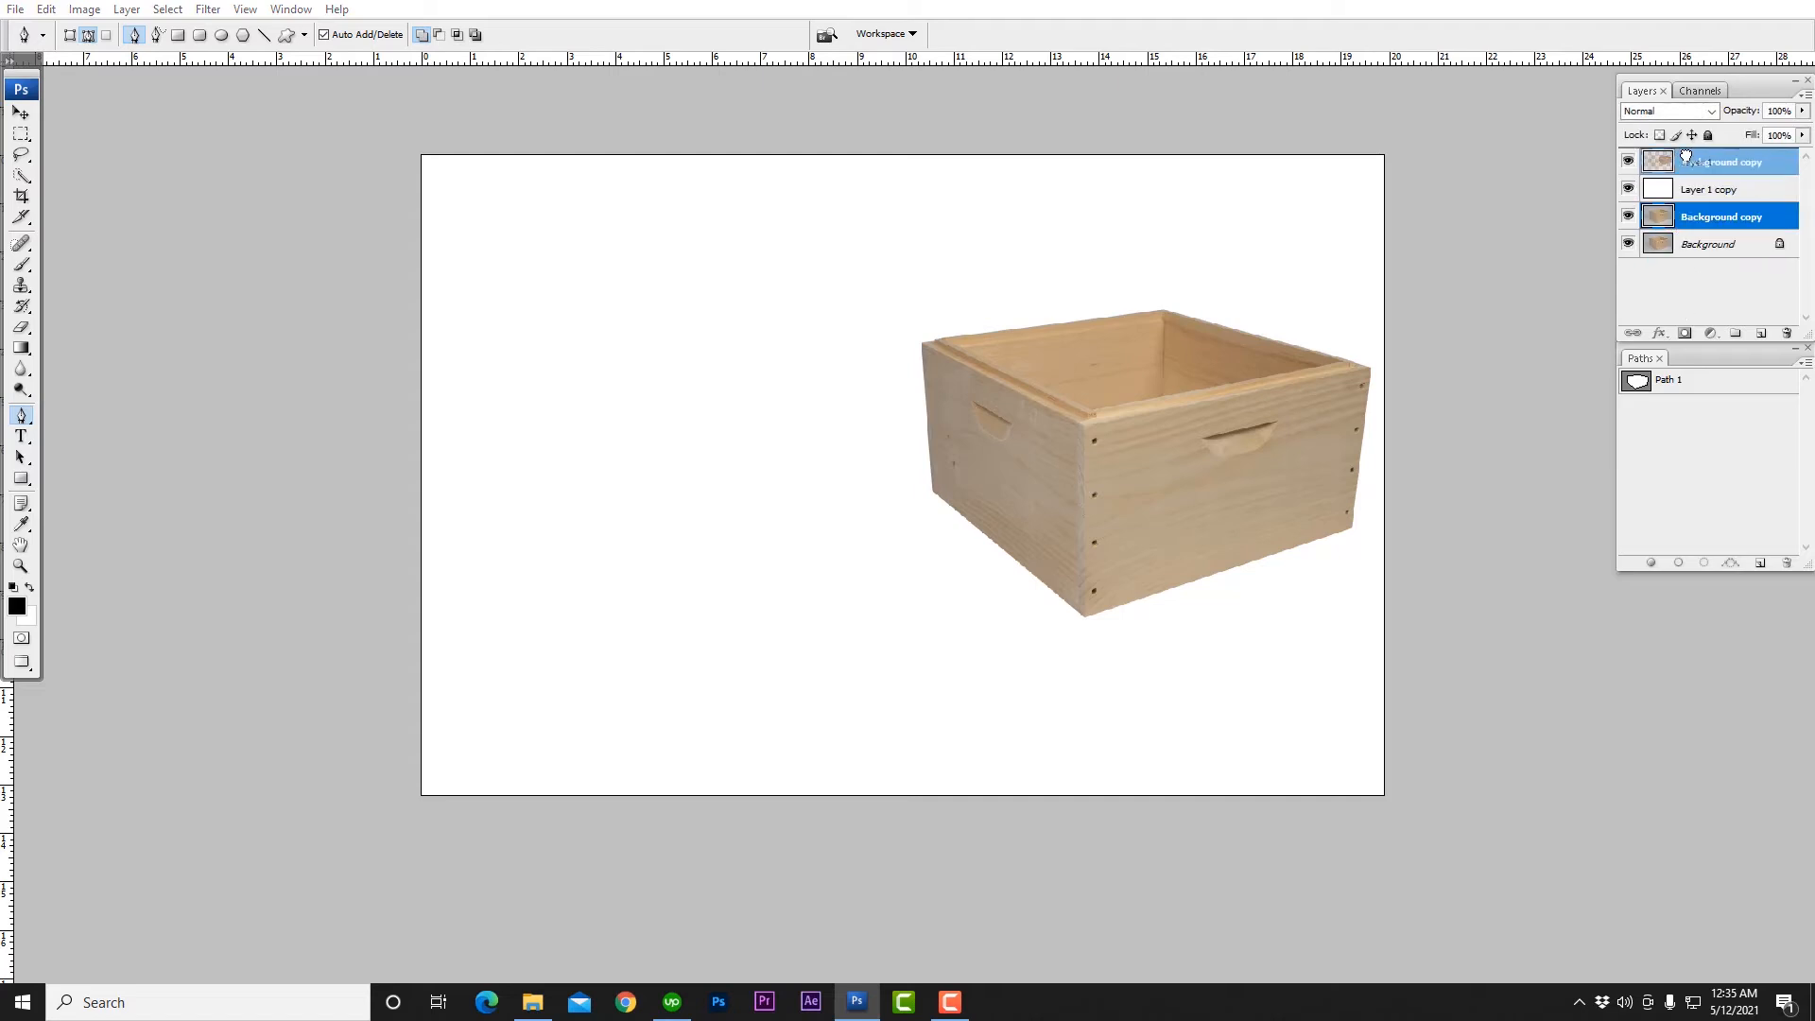
Step: Scale the Background copy down proportionally and place it in the left half of the canvas beside the cutout
key("ctrl+t")
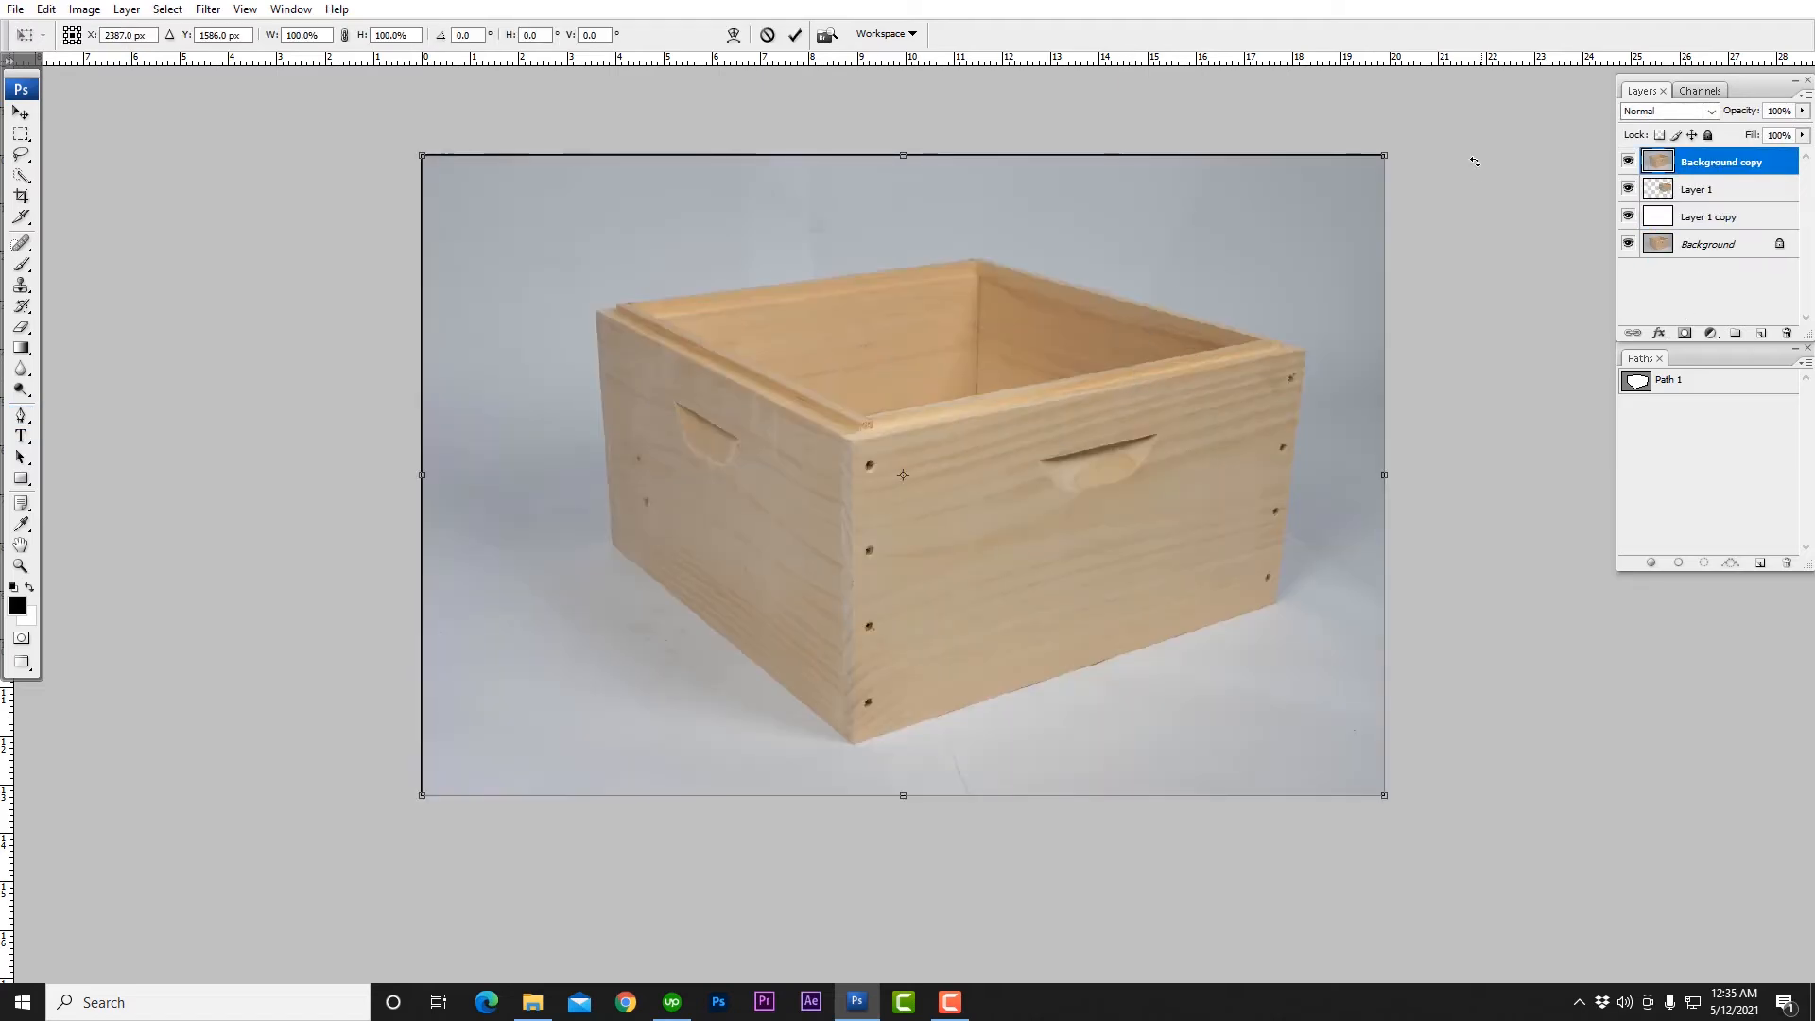
left_click_drag(1354, 182, 1229, 283)
left_click_drag(1043, 437, 753, 430)
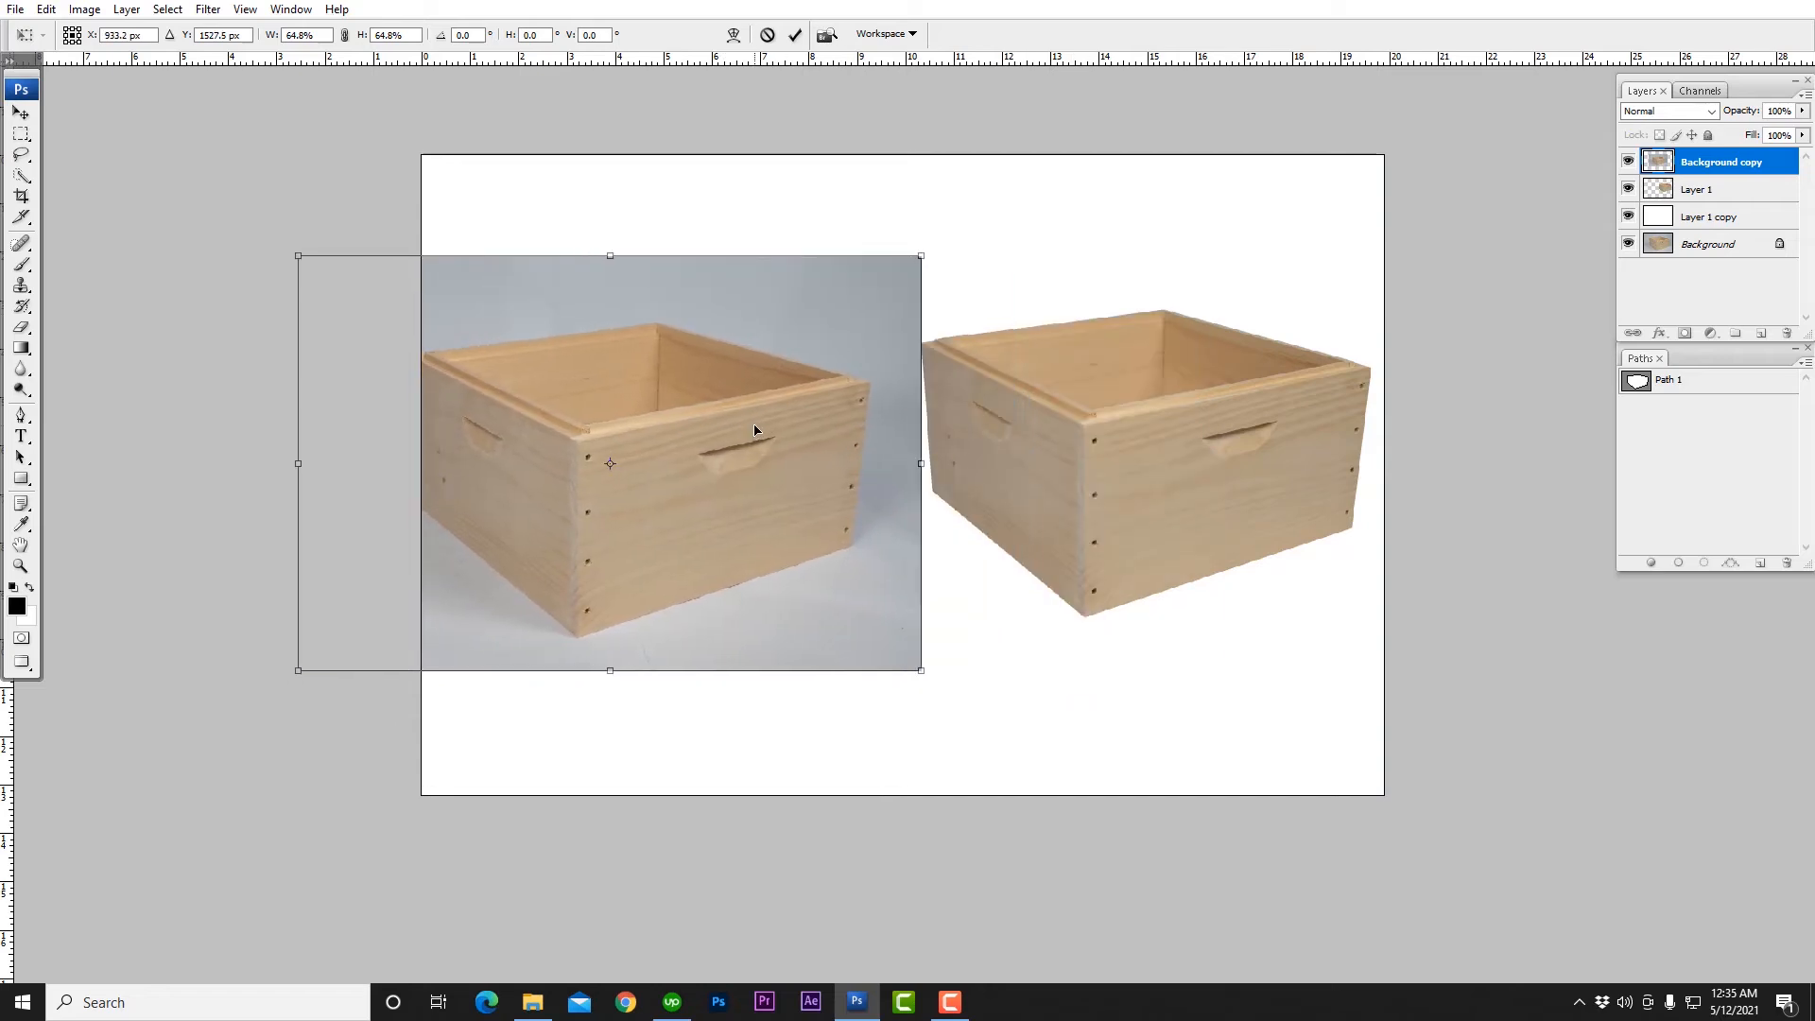
left_click_drag(917, 250, 897, 263)
left_click_drag(701, 403, 721, 386)
key("Return")
Step: Trim a strip off the Background copy's right edge with a rectangular marquee, and compare the photo with the cutout side by side
key("m")
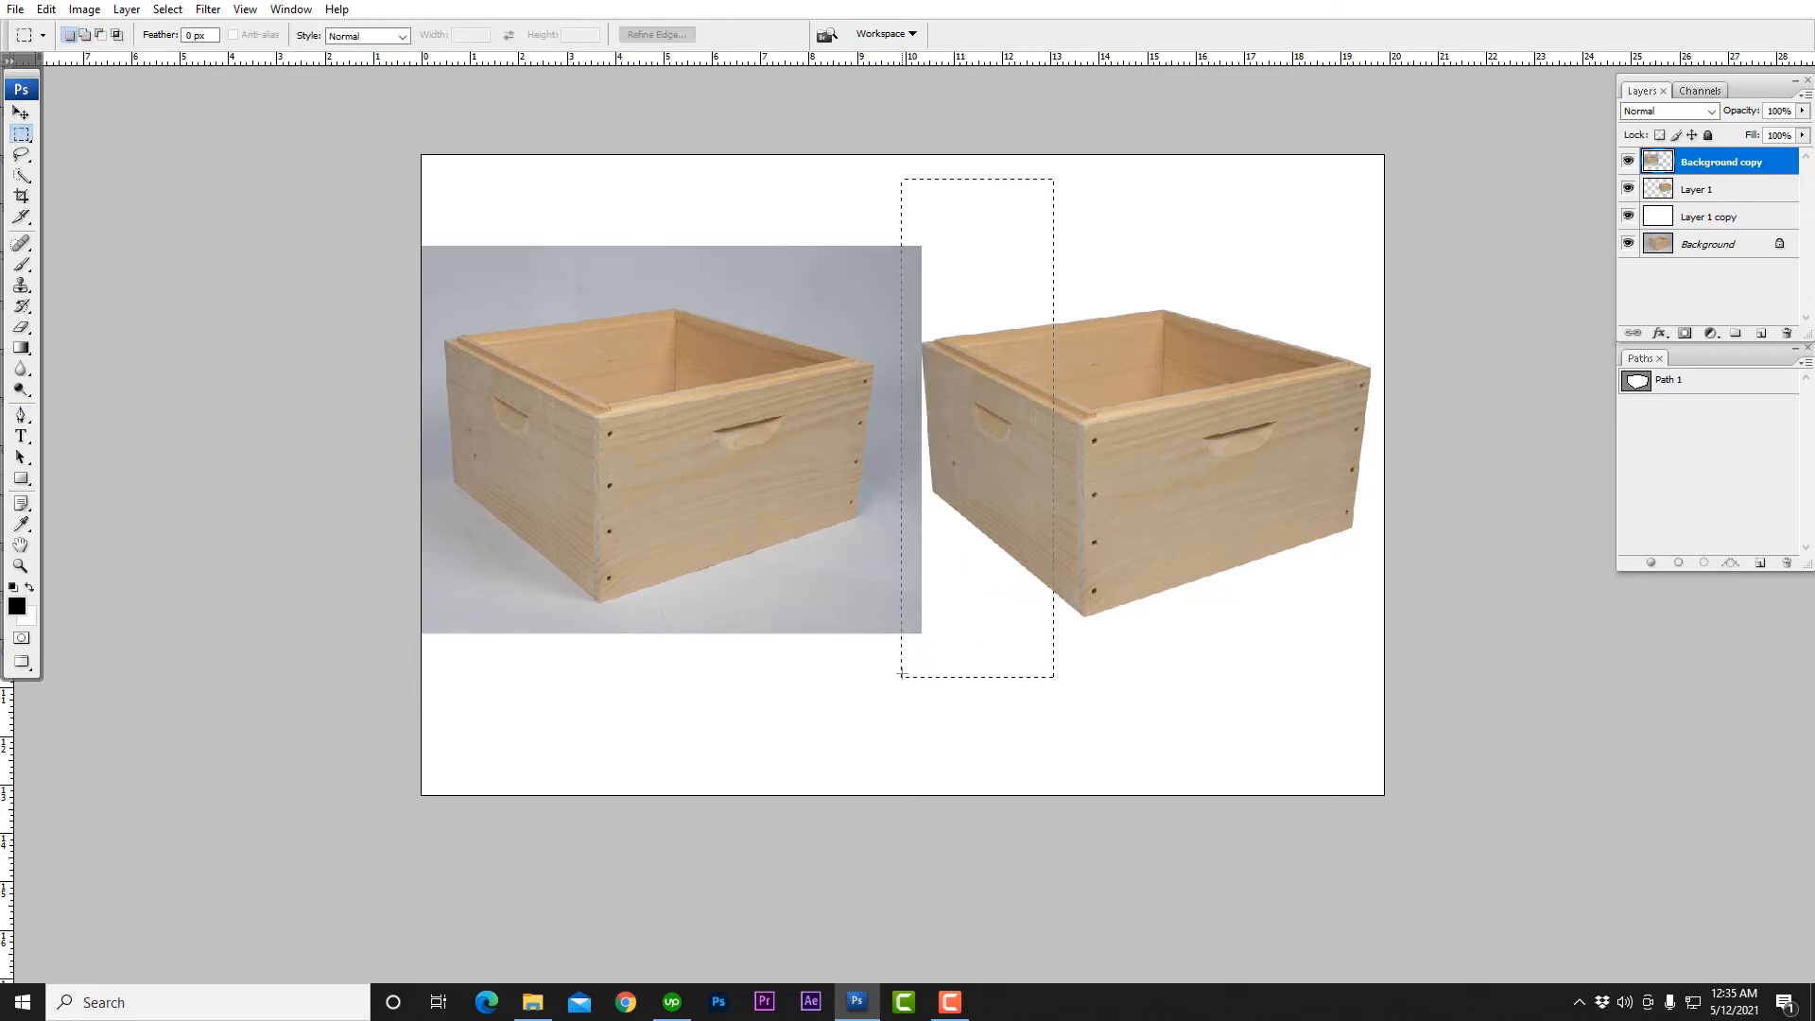
left_click_drag(896, 685, 897, 686)
key("Delete")
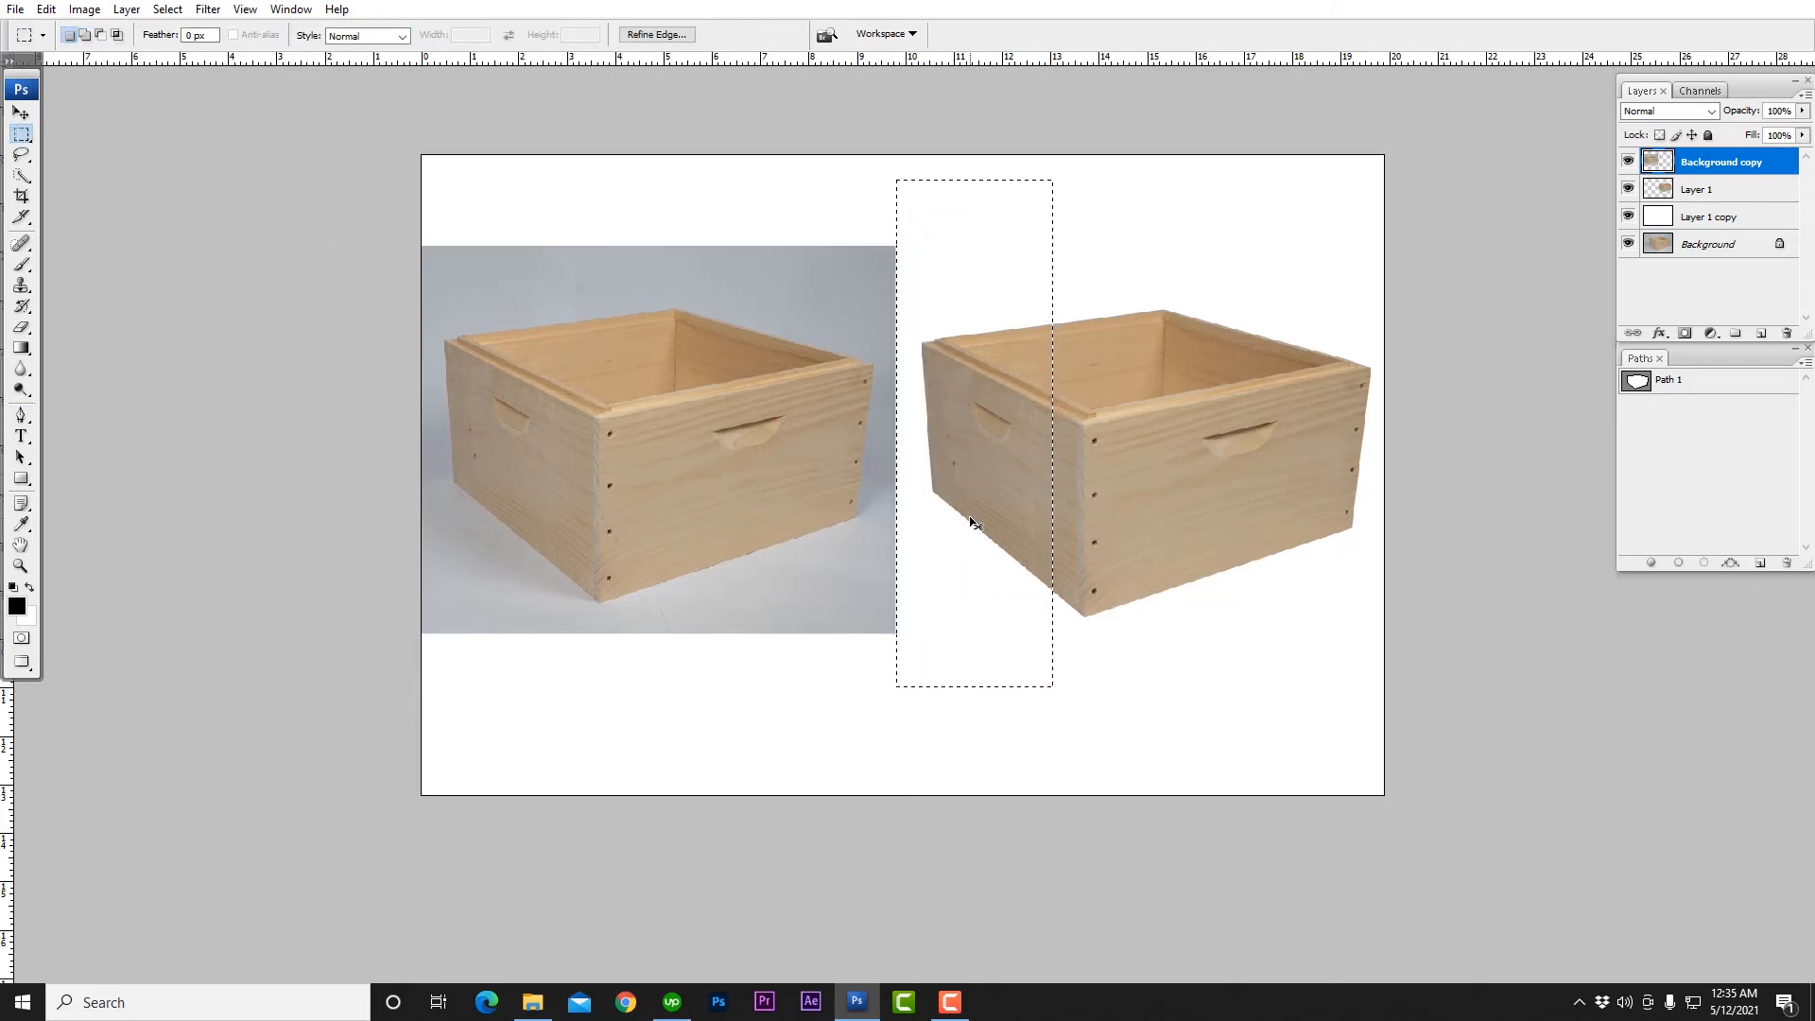
left_click(921, 413, "alt")
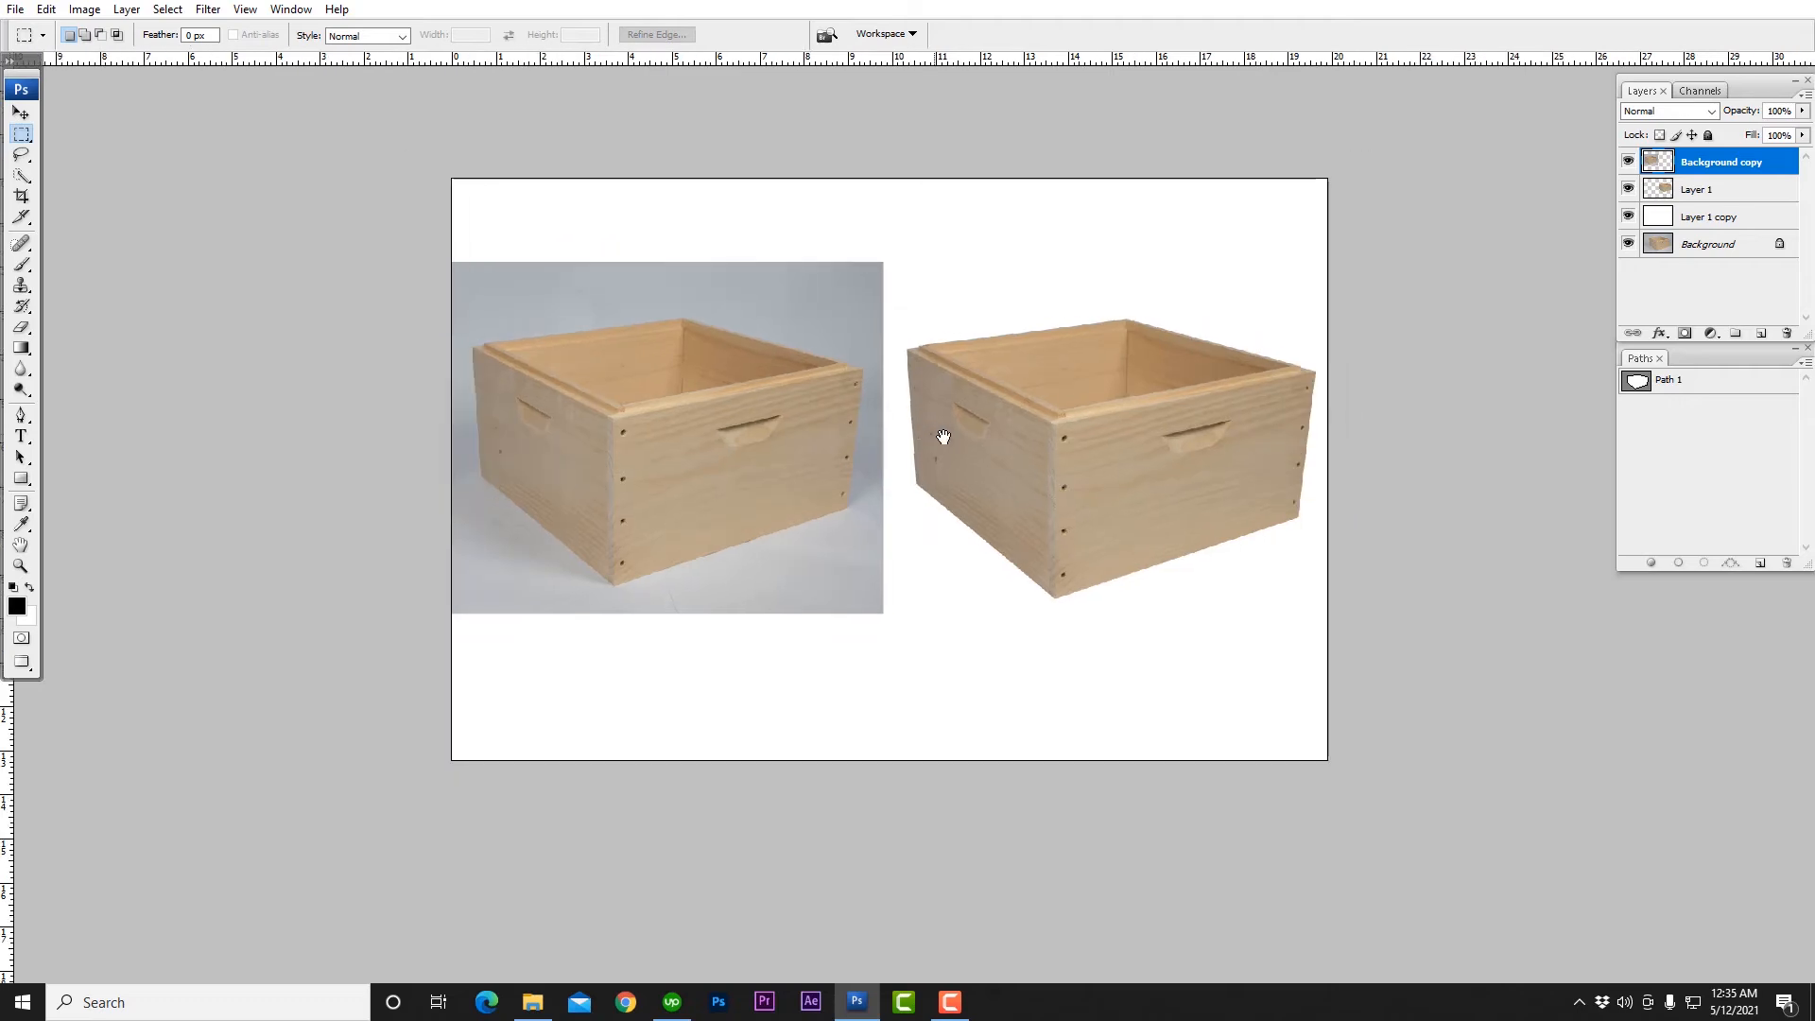
scroll(944, 396, "up", 4)
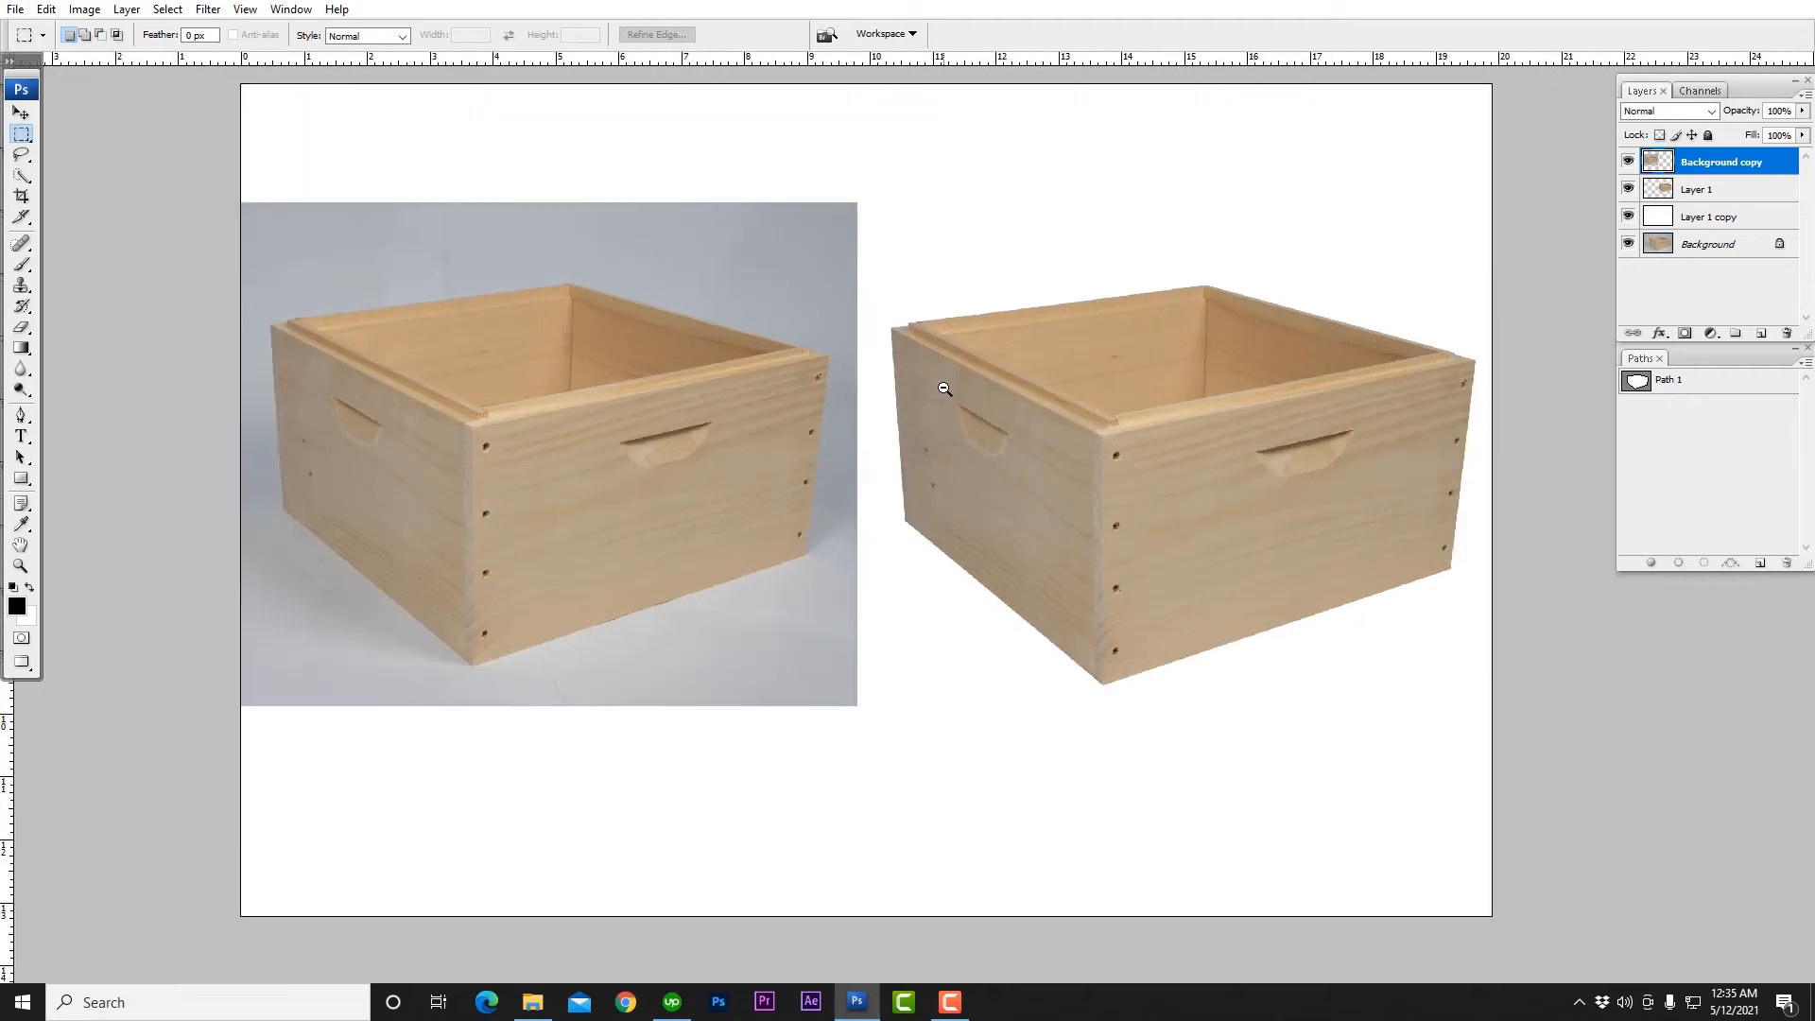
scroll(955, 407, "down", 1)
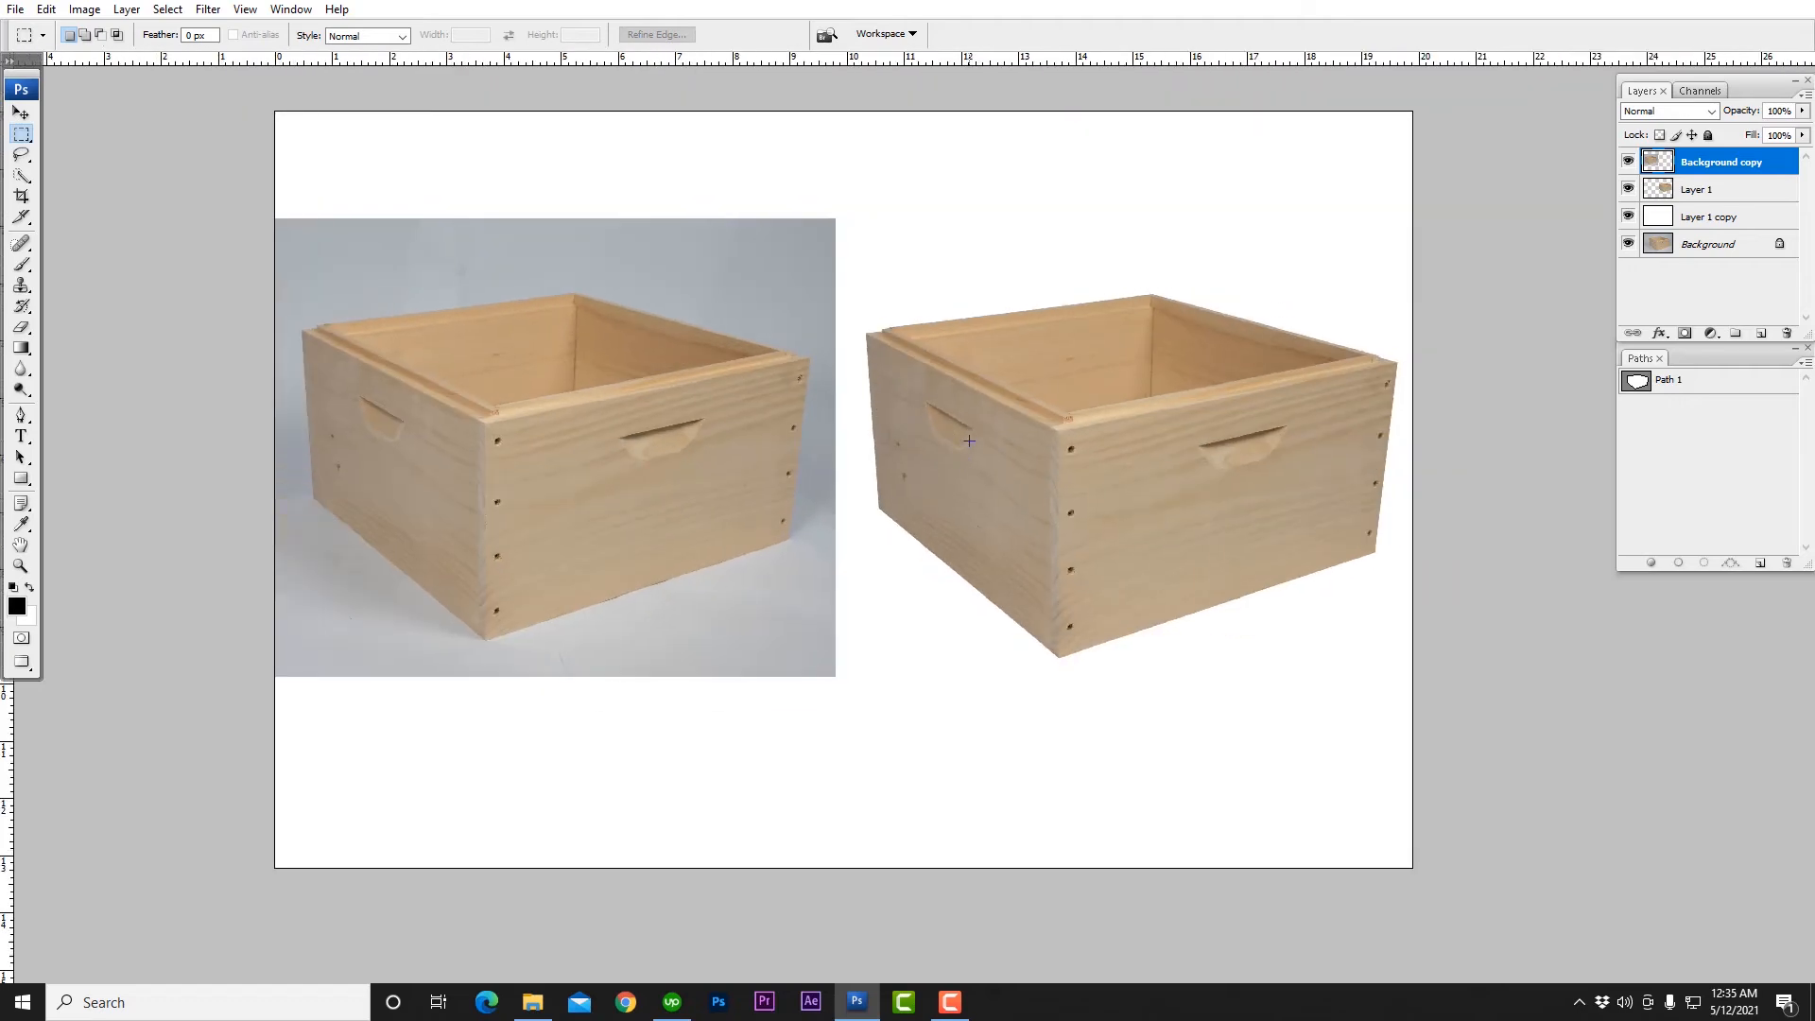
scroll(968, 440, "up", 3)
scroll(1019, 413, "down", 2)
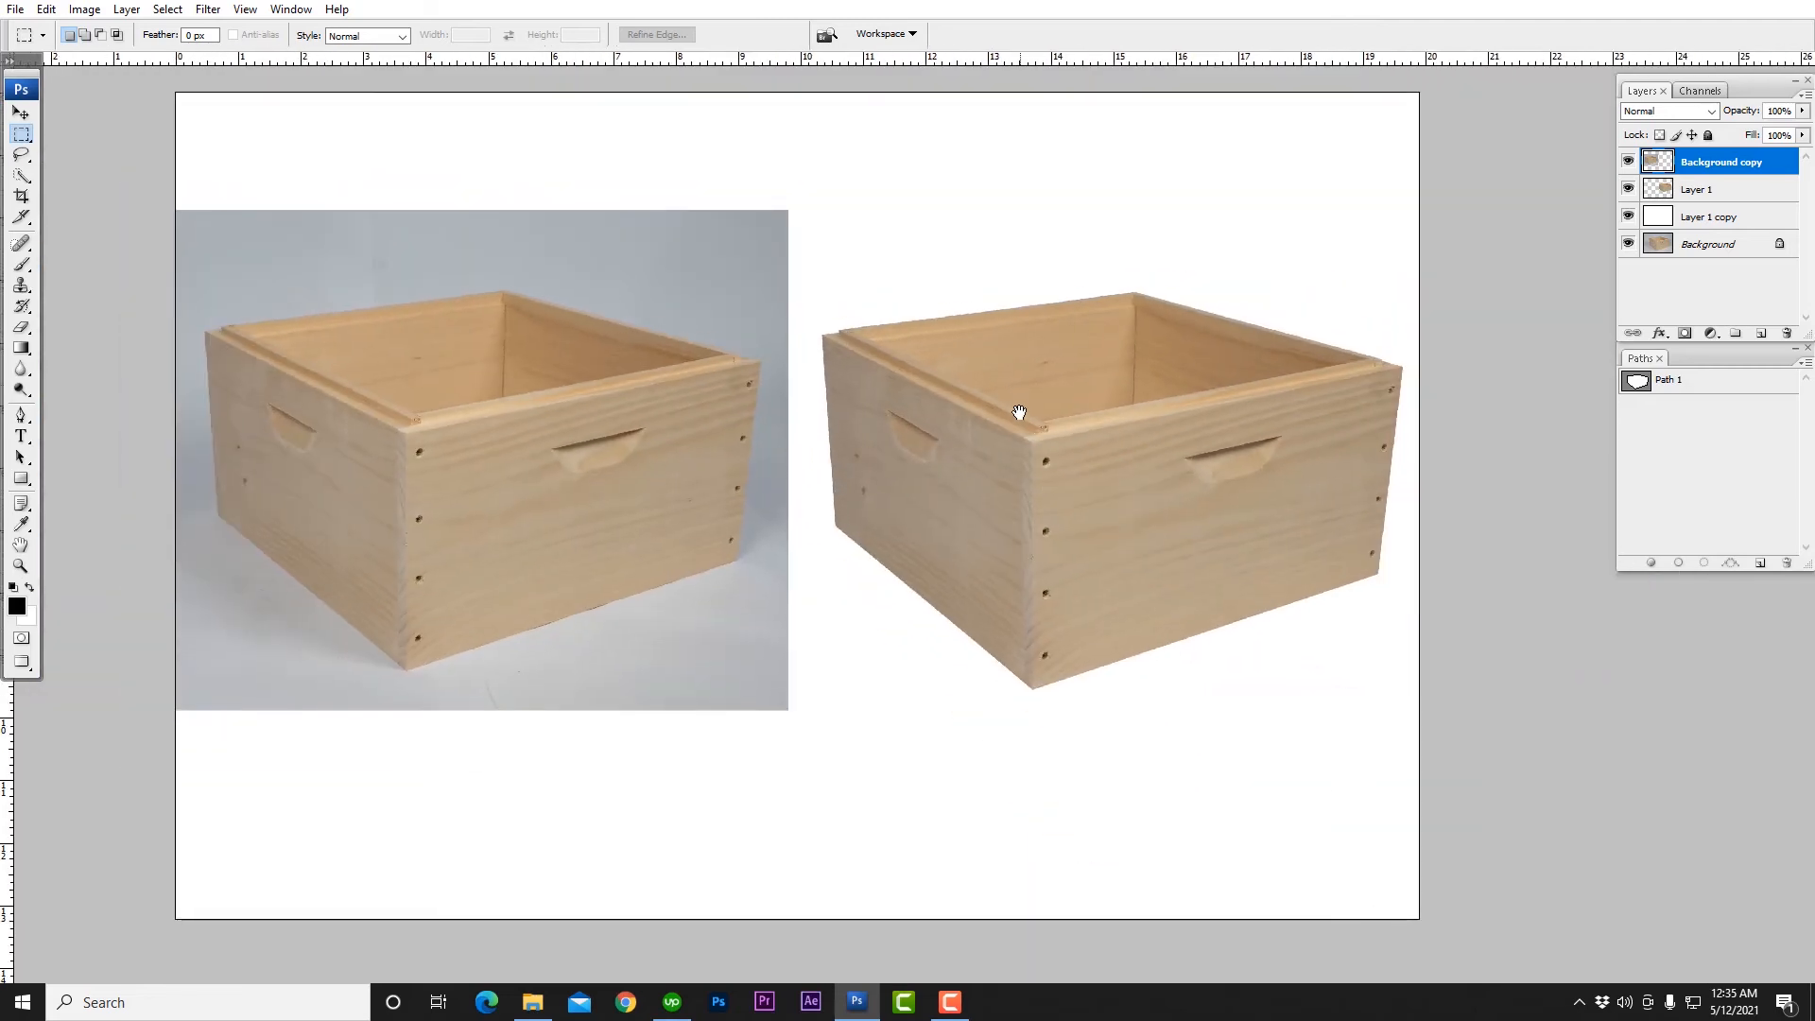
scroll(1019, 413, "up", 1)
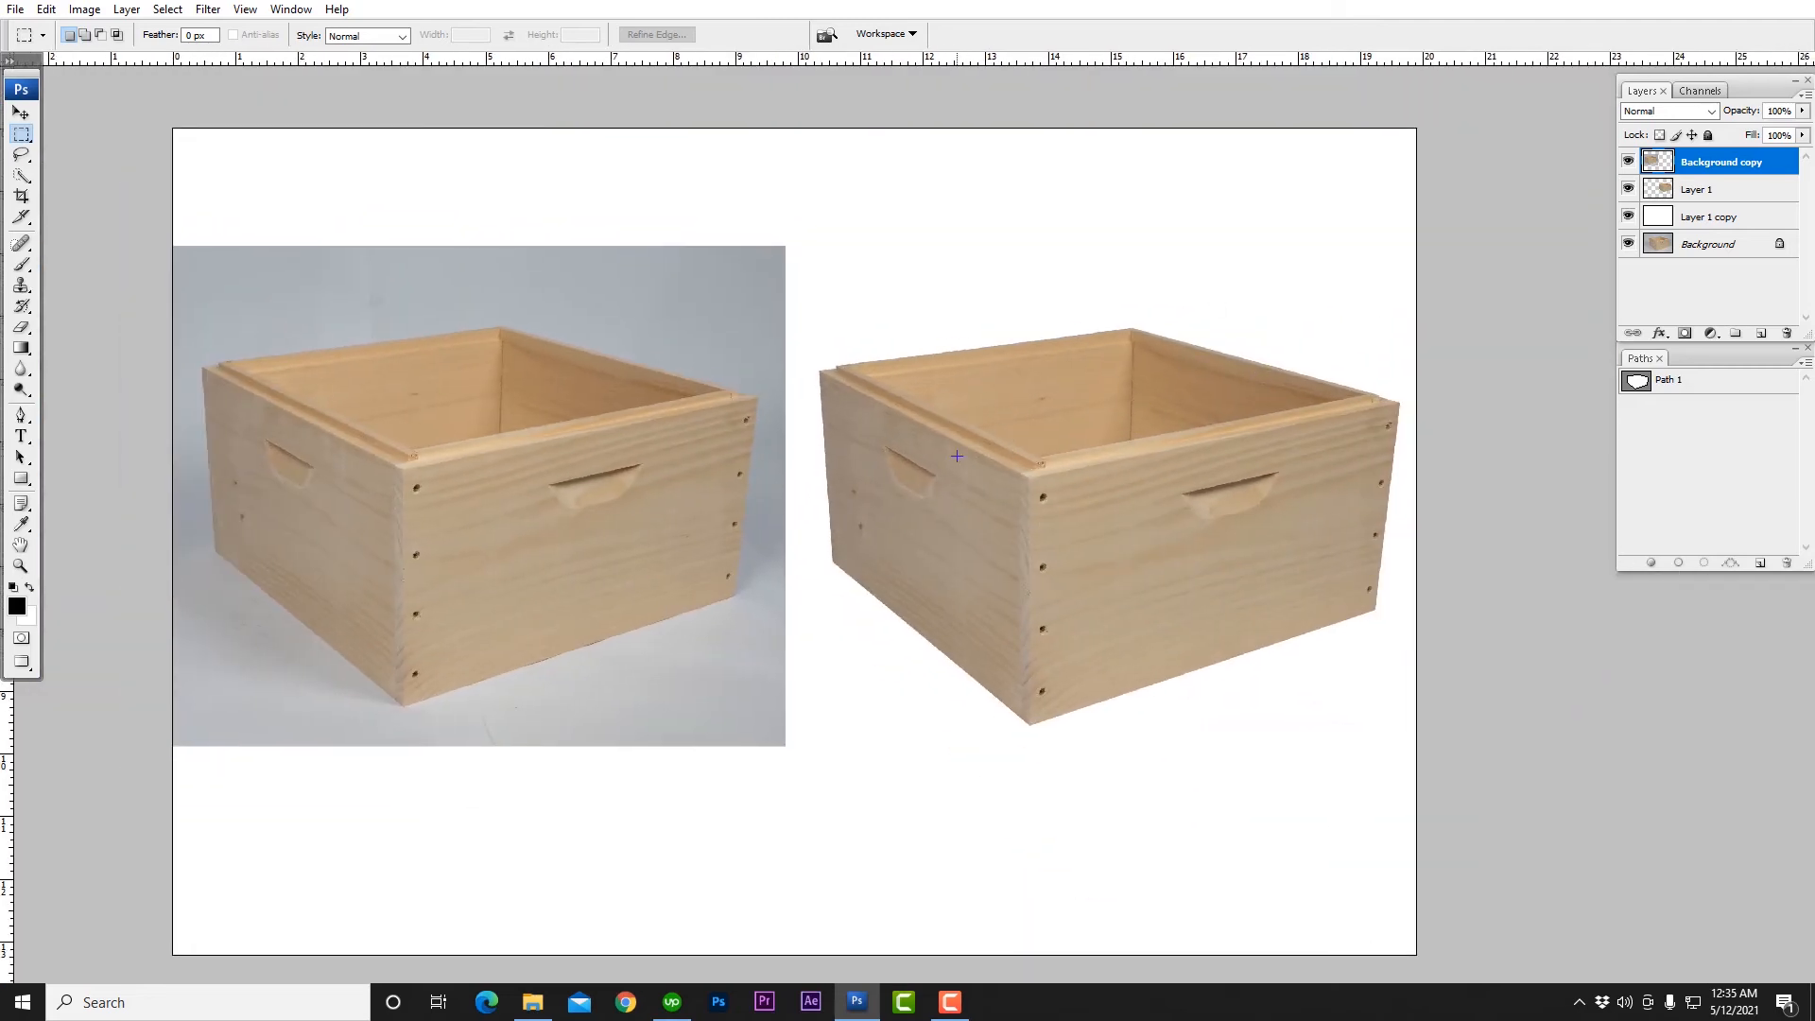
Step: Undo the side-by-side arrangement back to the full-size cutout on the white layer
key("ctrl+z")
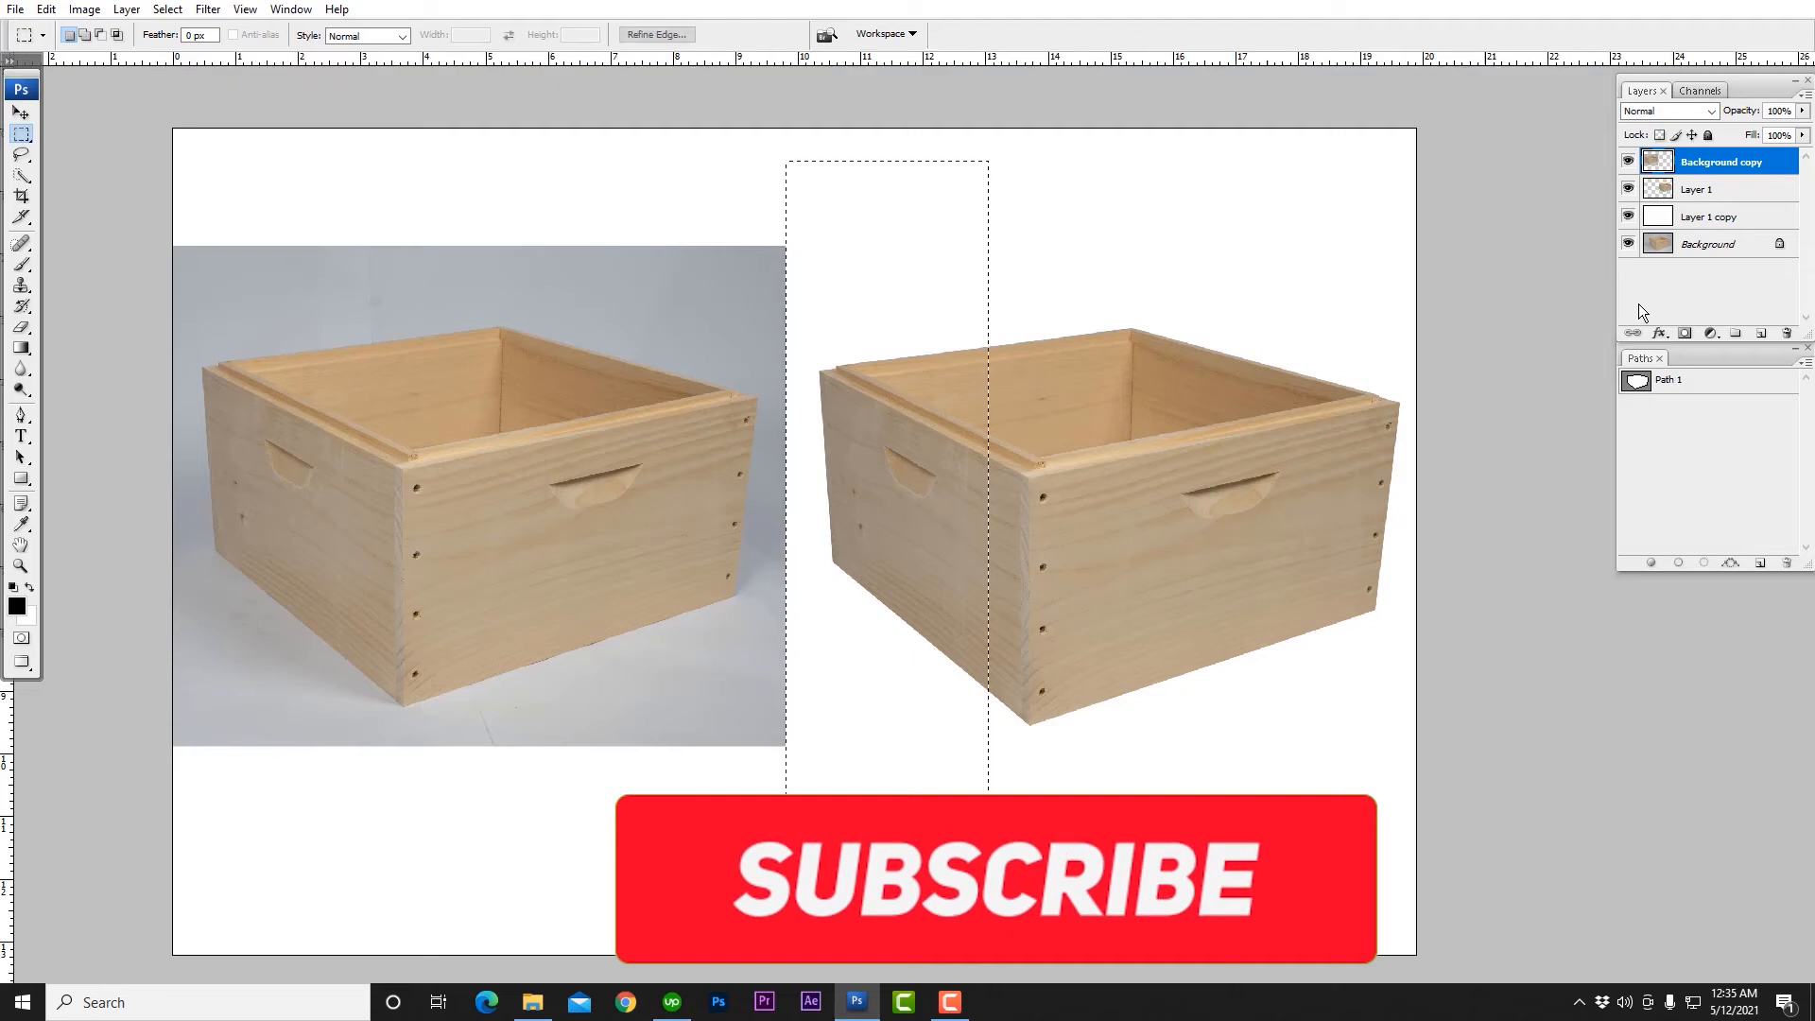
key("ctrl+[")
key("ctrl+[")
key("ctrl+alt+z")
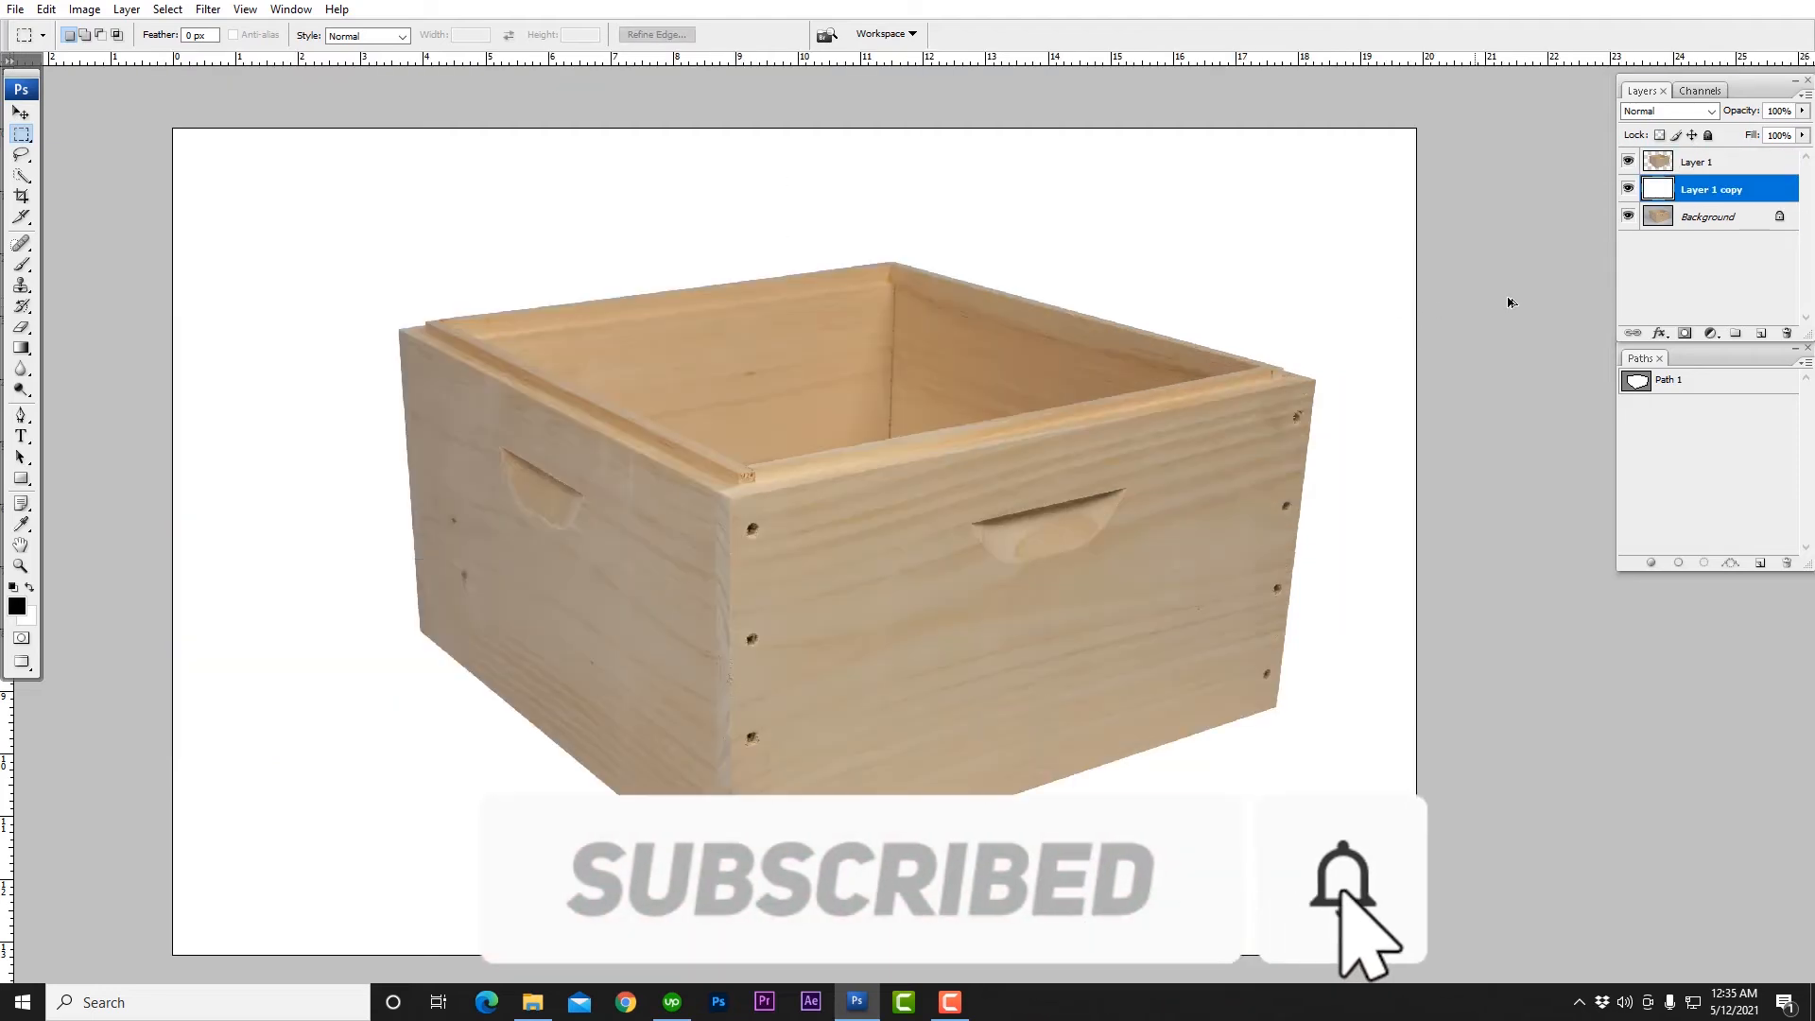
Step: Merge Layer 1, Layer 1 copy and Background into a single layer
left_click(1682, 168)
left_click(1707, 226, "shift")
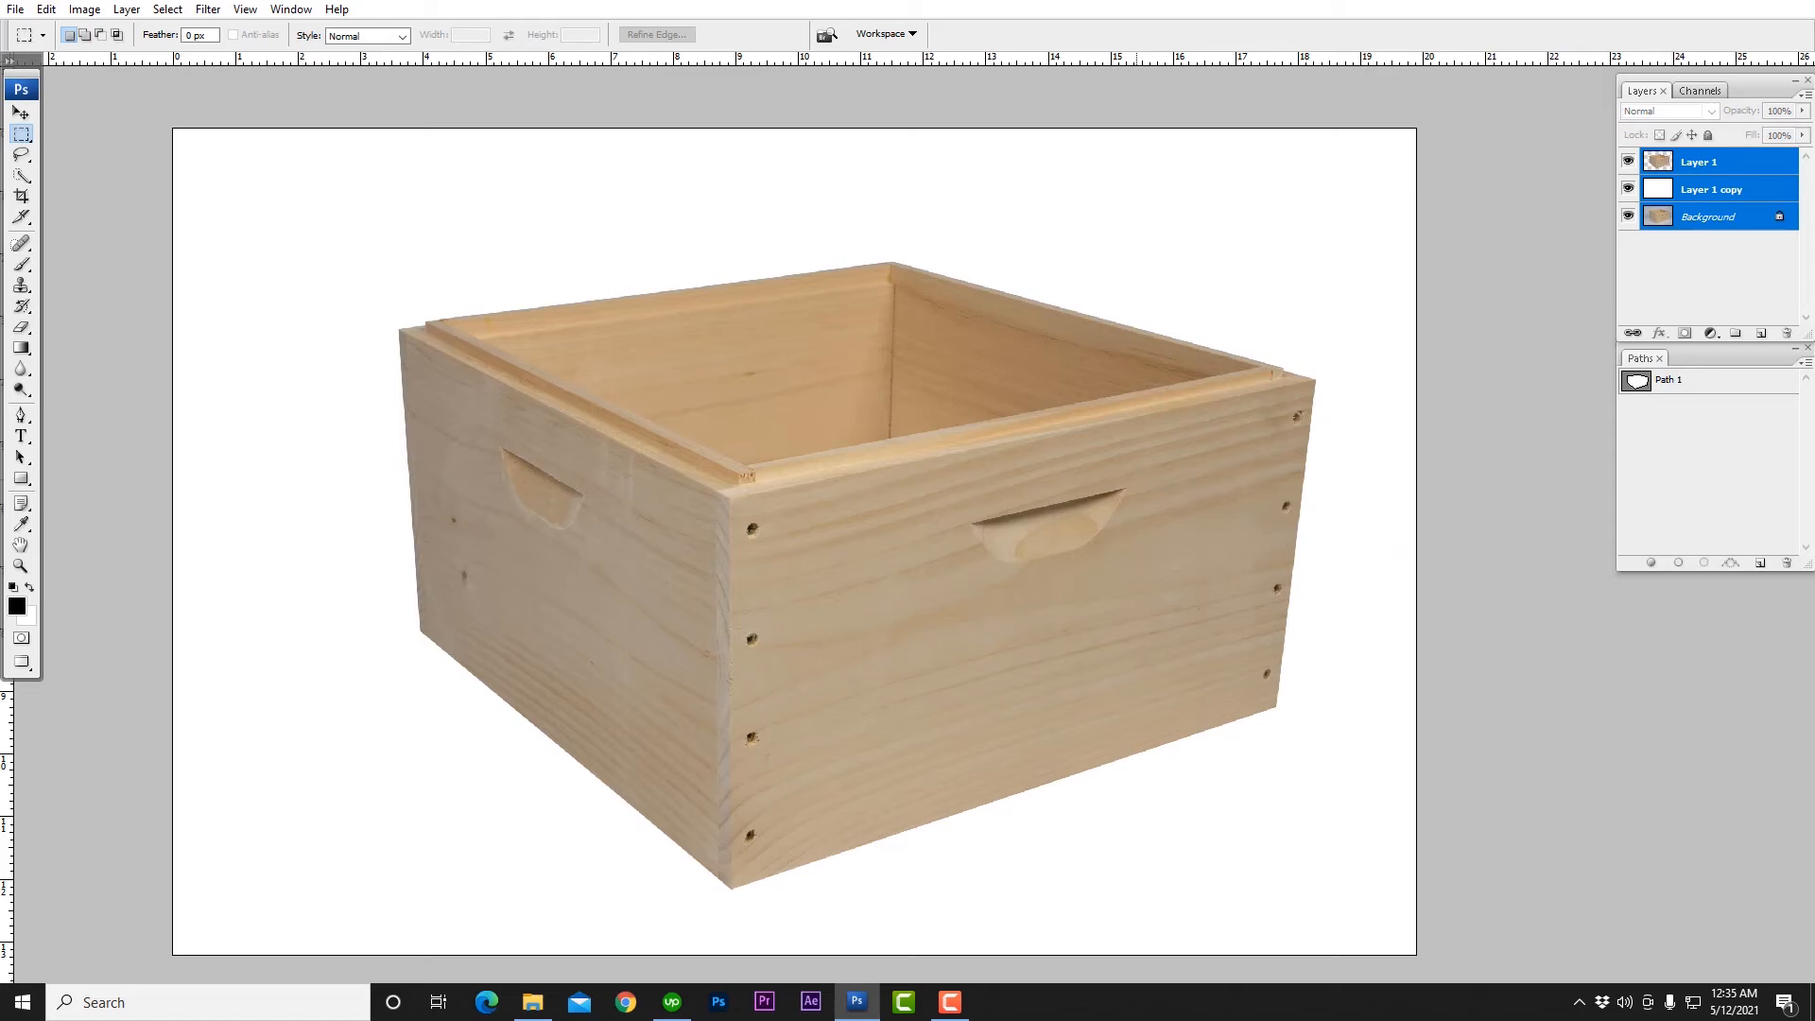
key("ctrl+e")
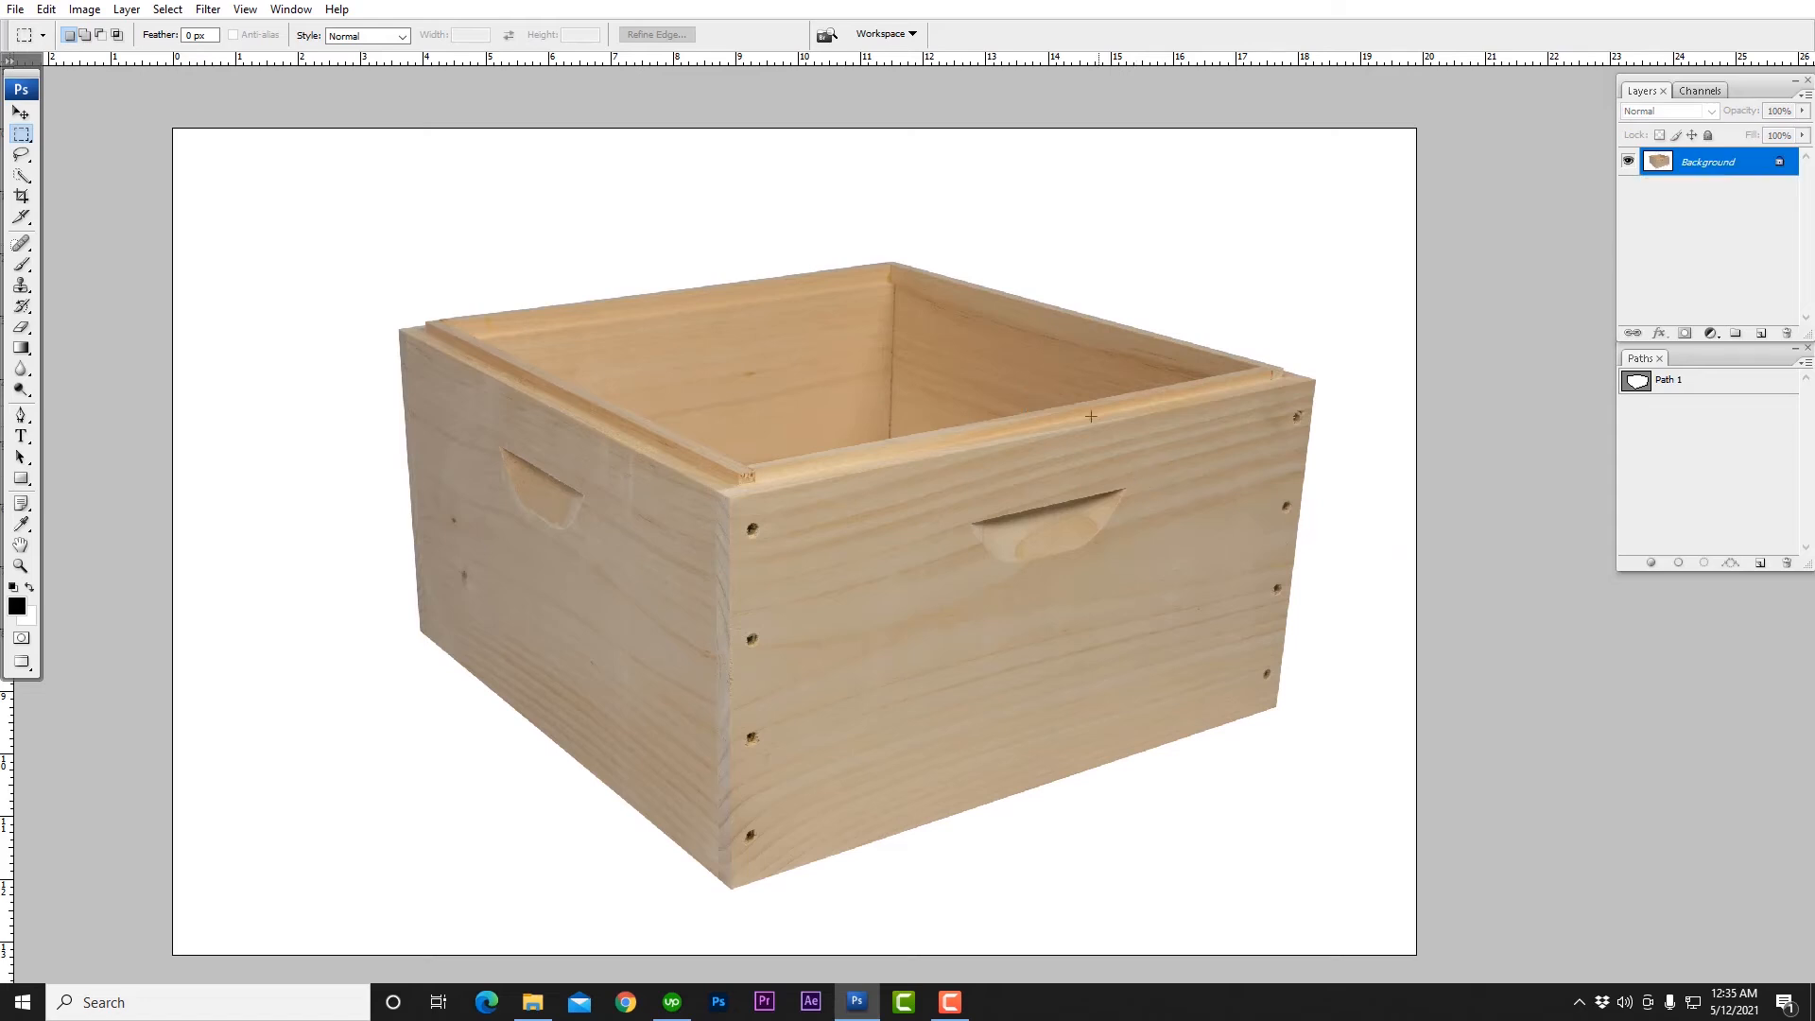
Step: Save the merged box image as a JPEG at Maximum quality 12, in Progressive format with 3 scans
scroll(799, 496, "up", 4)
scroll(1053, 467, "down", 8)
scroll(1002, 550, "up", 2)
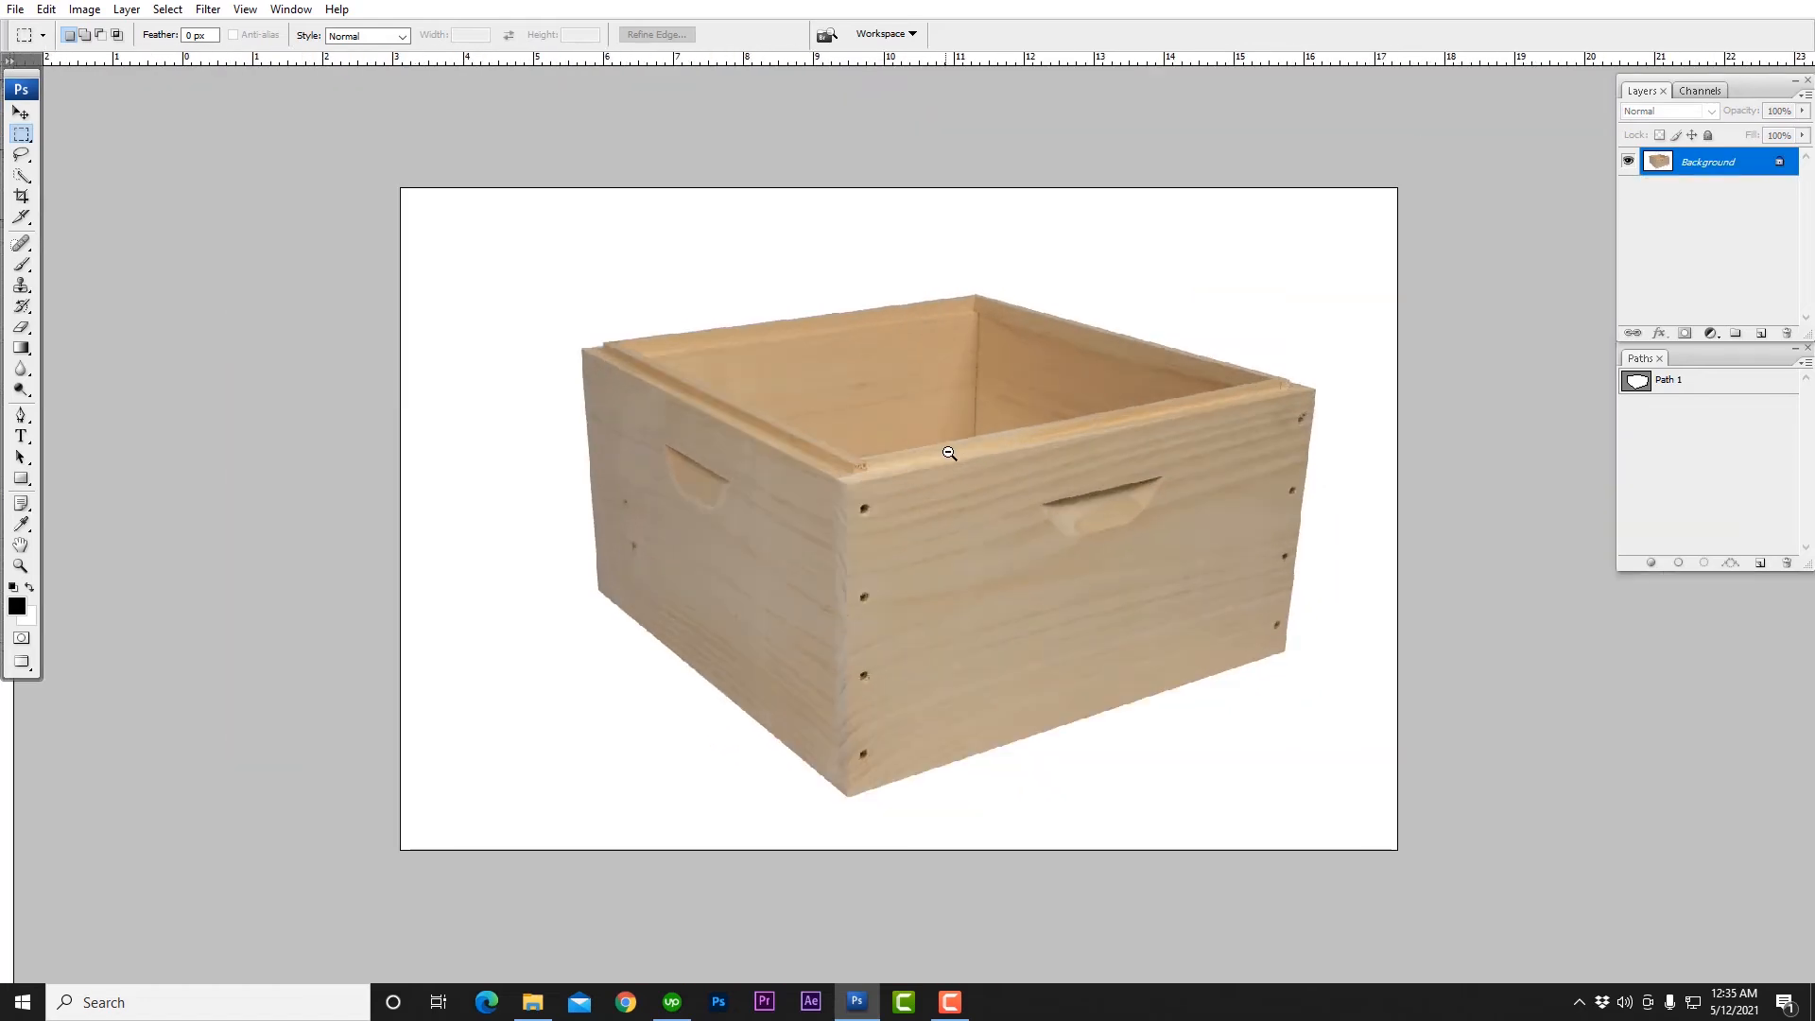
scroll(884, 426, "up", 2)
scroll(984, 416, "down", 3)
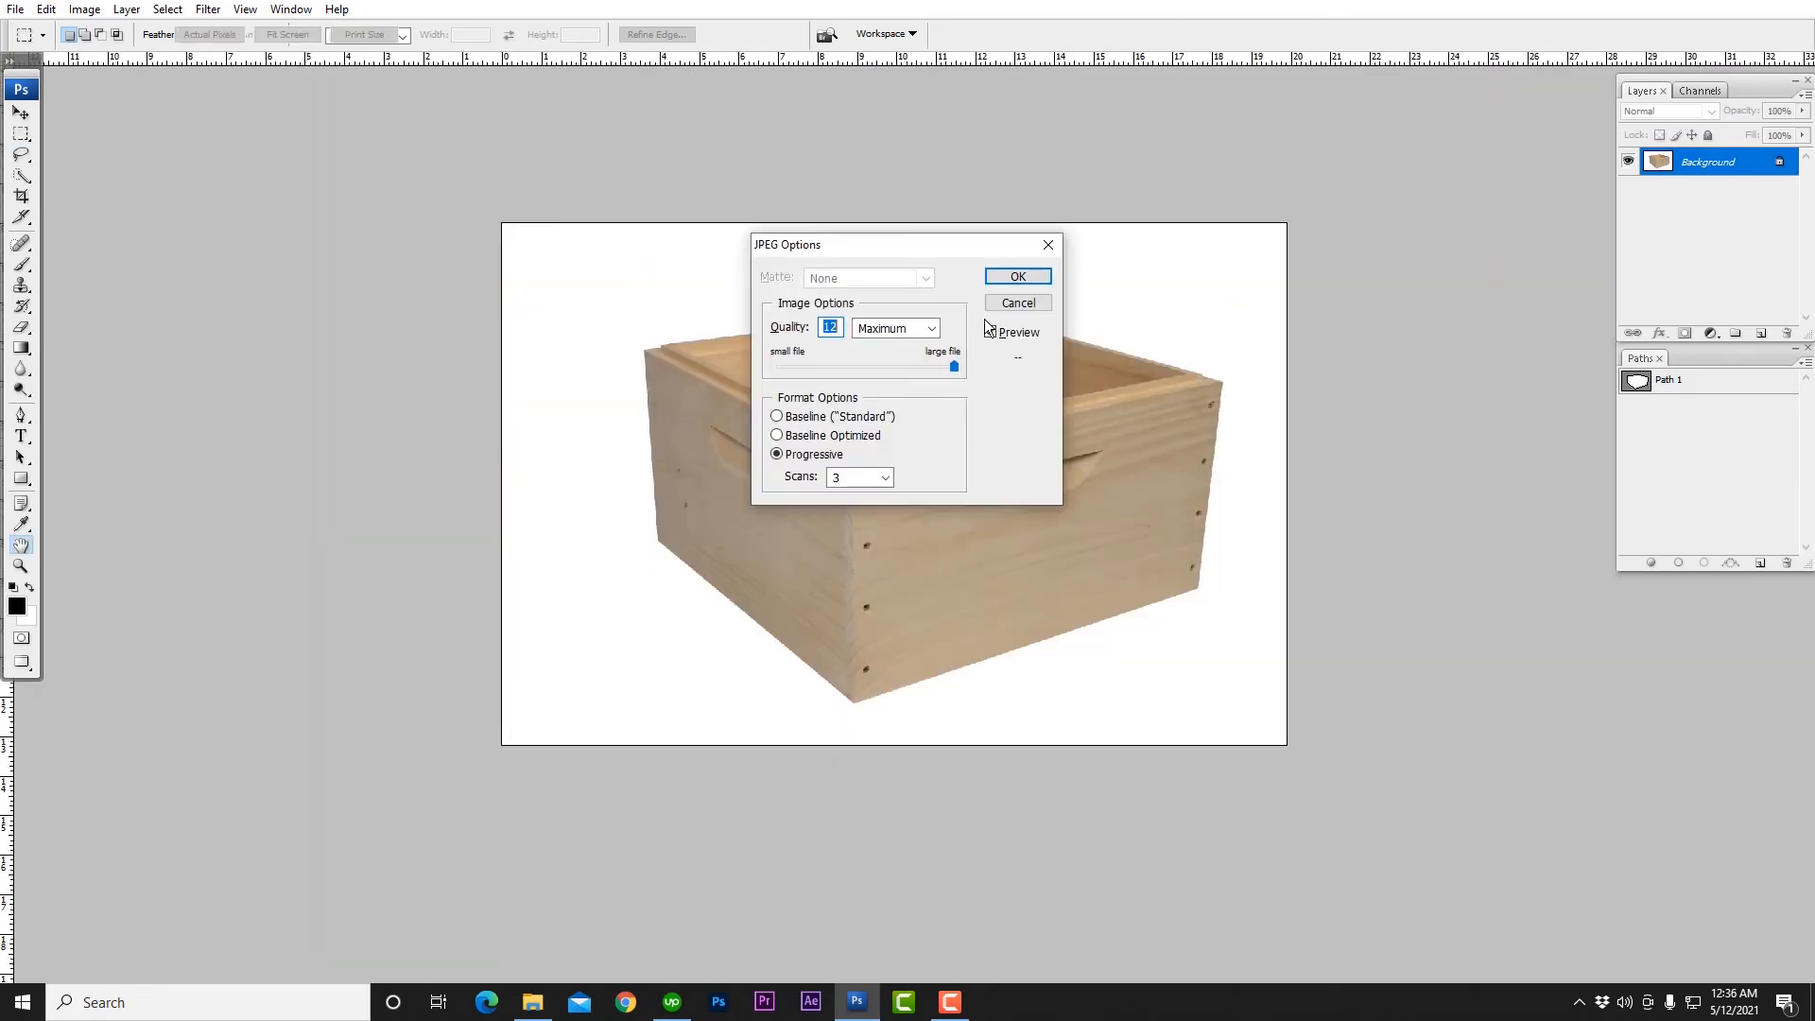
left_click(989, 330)
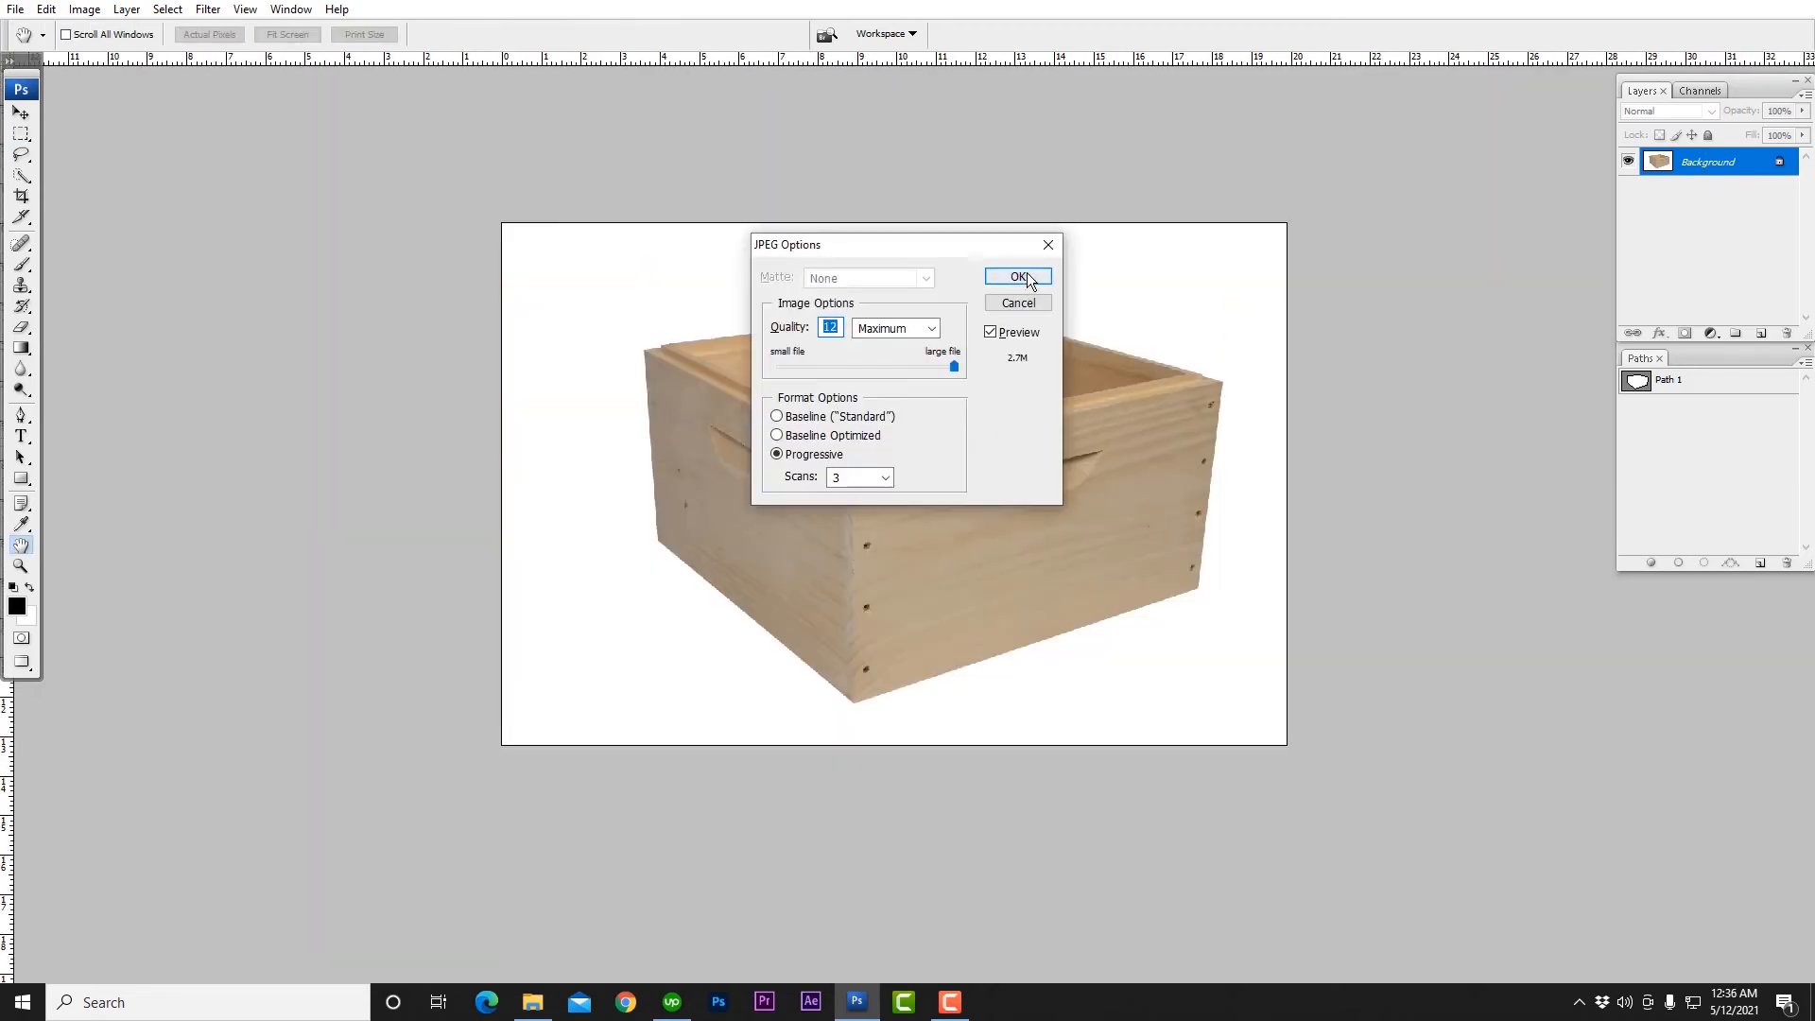
left_click(1019, 276)
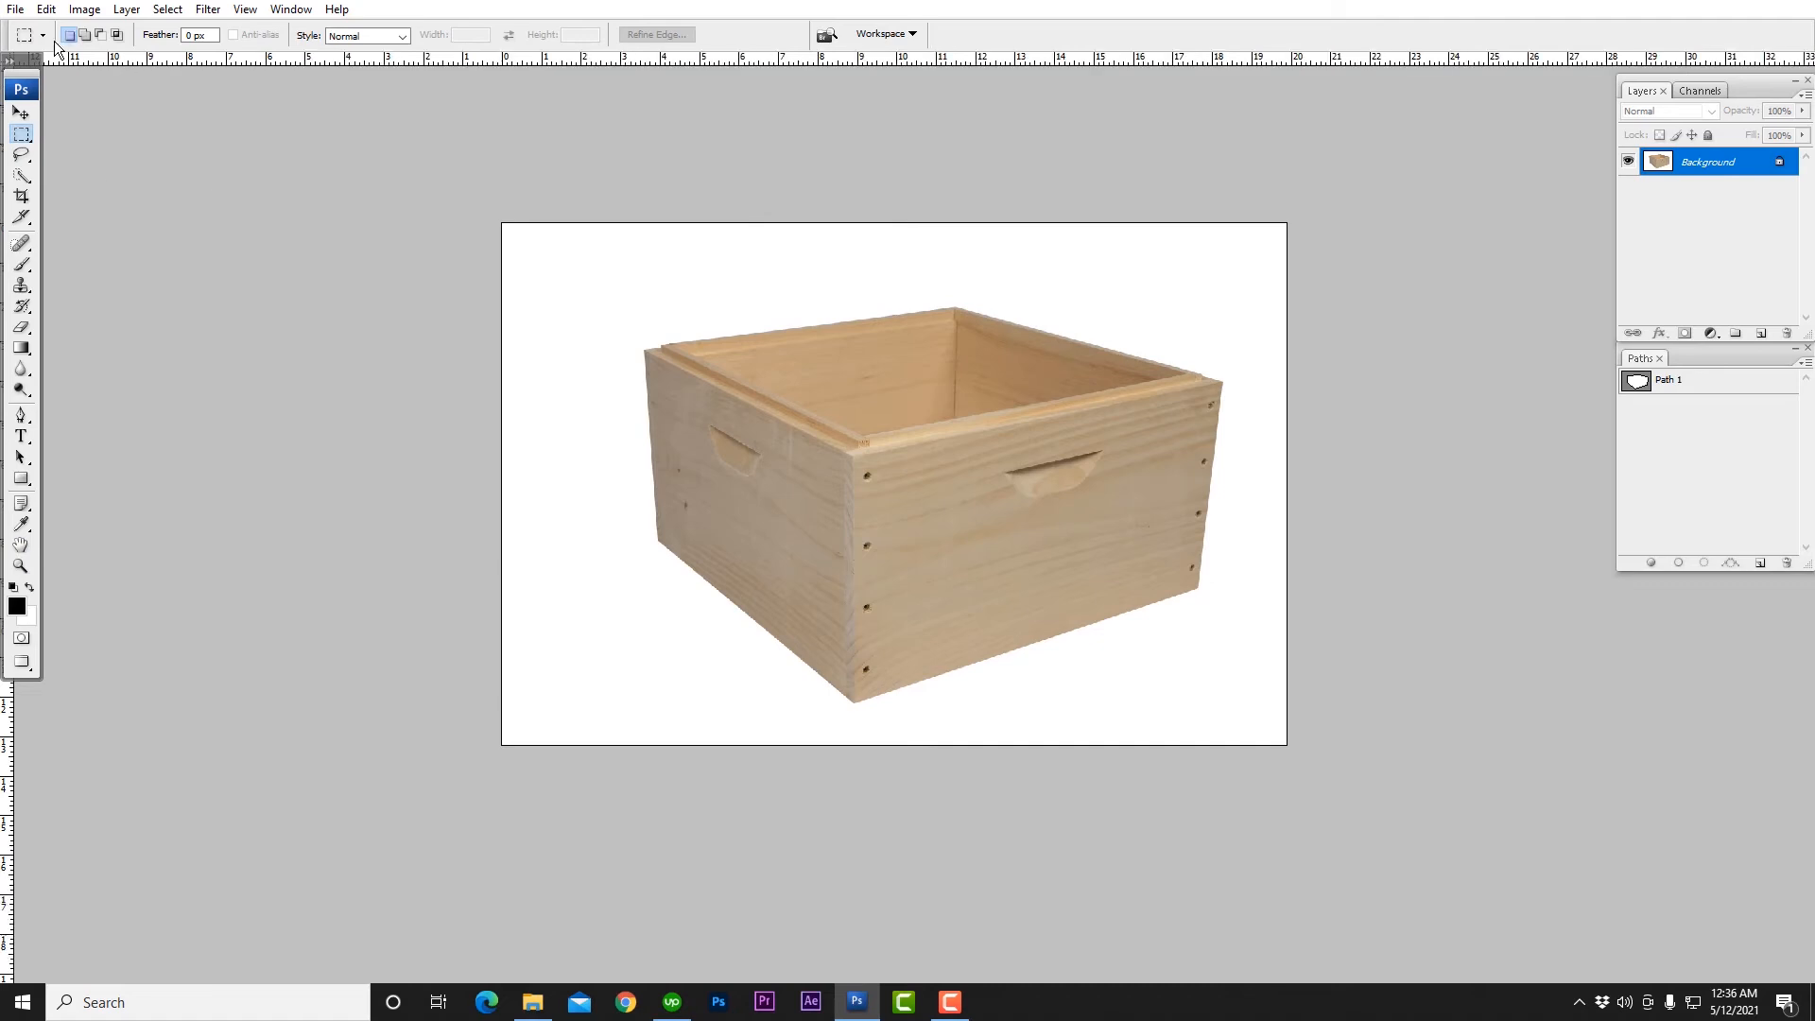
Step: Open the photo of the white bottle and start a Pen tool path around the black cap's lower-left corner
left_click(15, 10)
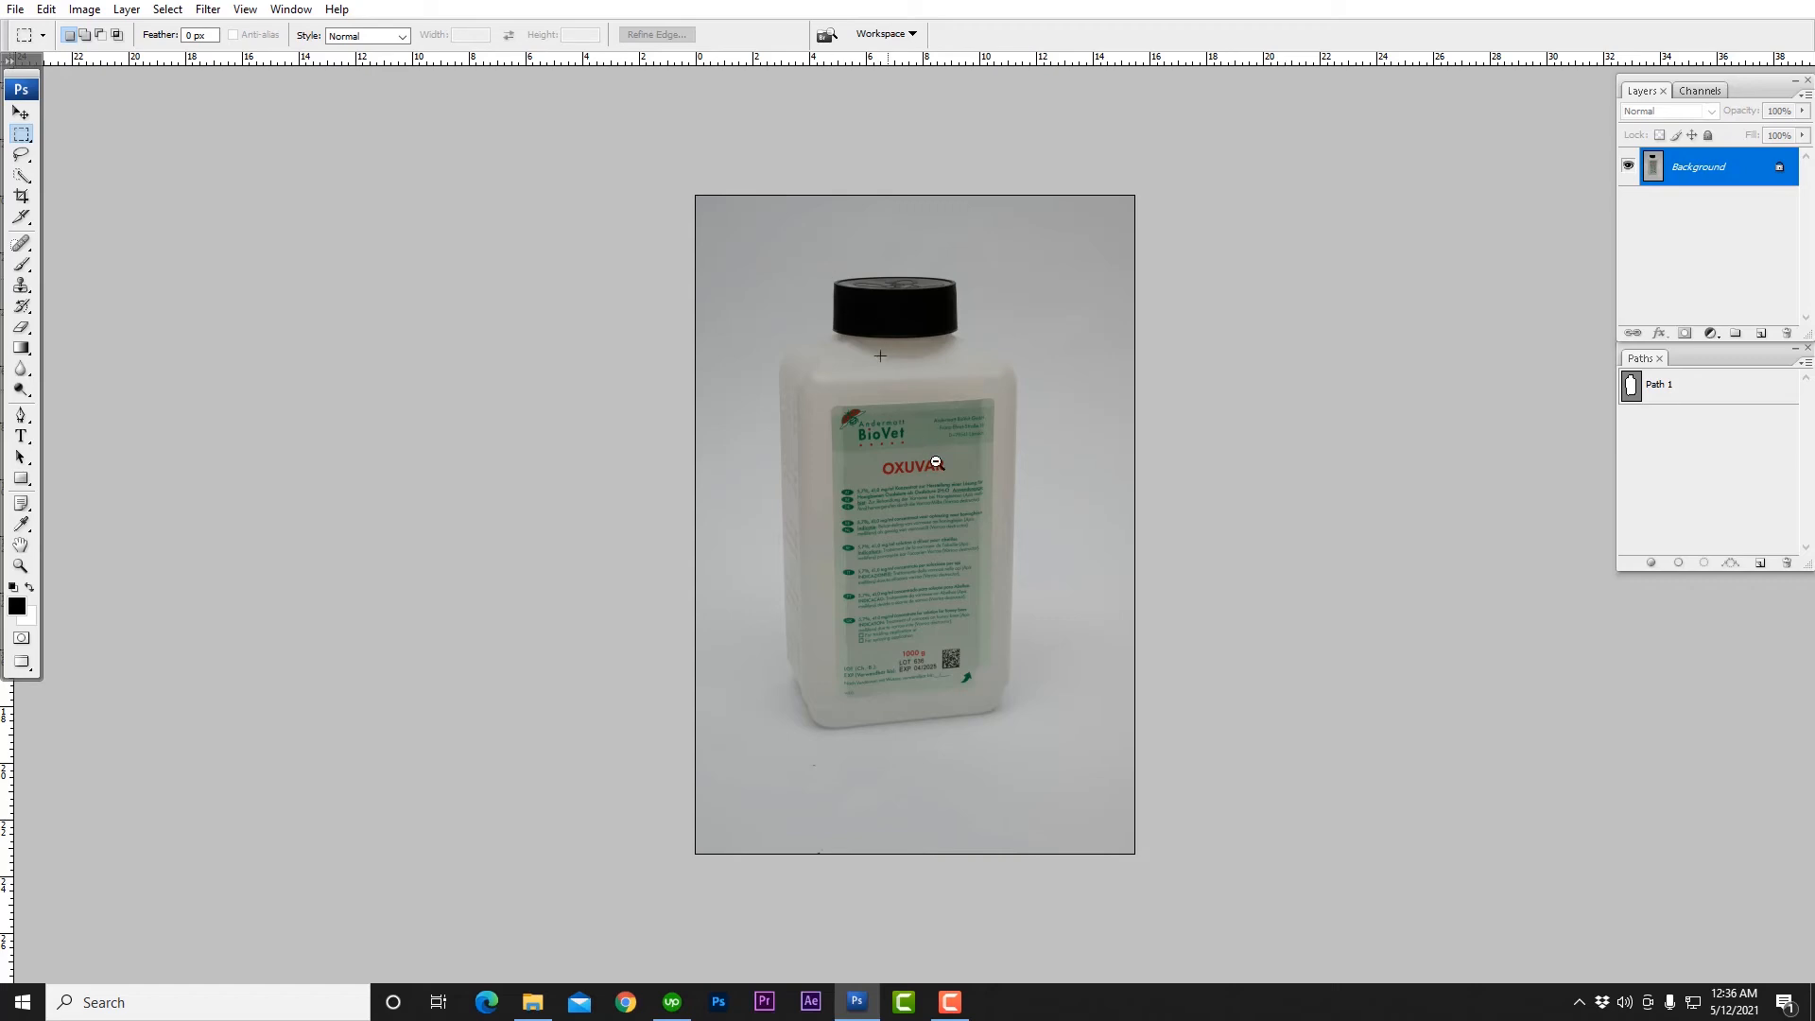
scroll(851, 355, "up", 5)
left_click_drag(1097, 292, 1017, 352)
scroll(887, 389, "up", 2)
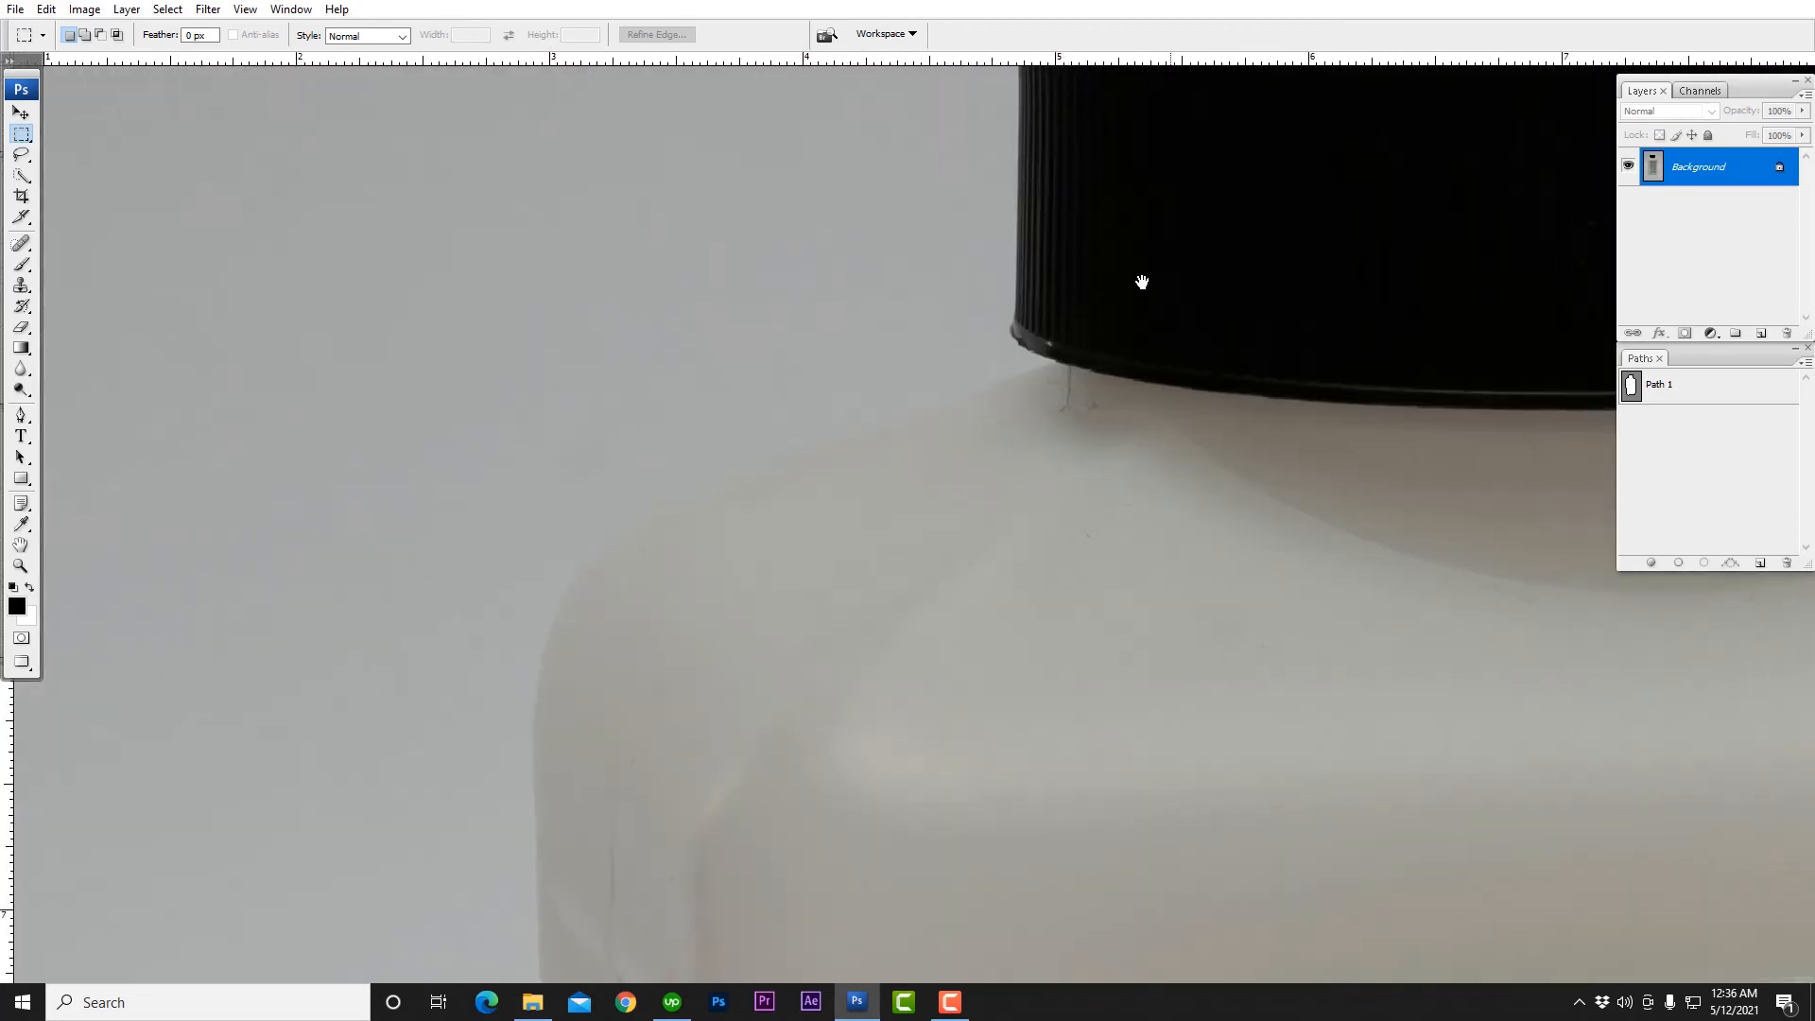
left_click_drag(1142, 282, 990, 446)
key("p")
scroll(912, 633, "up", 6)
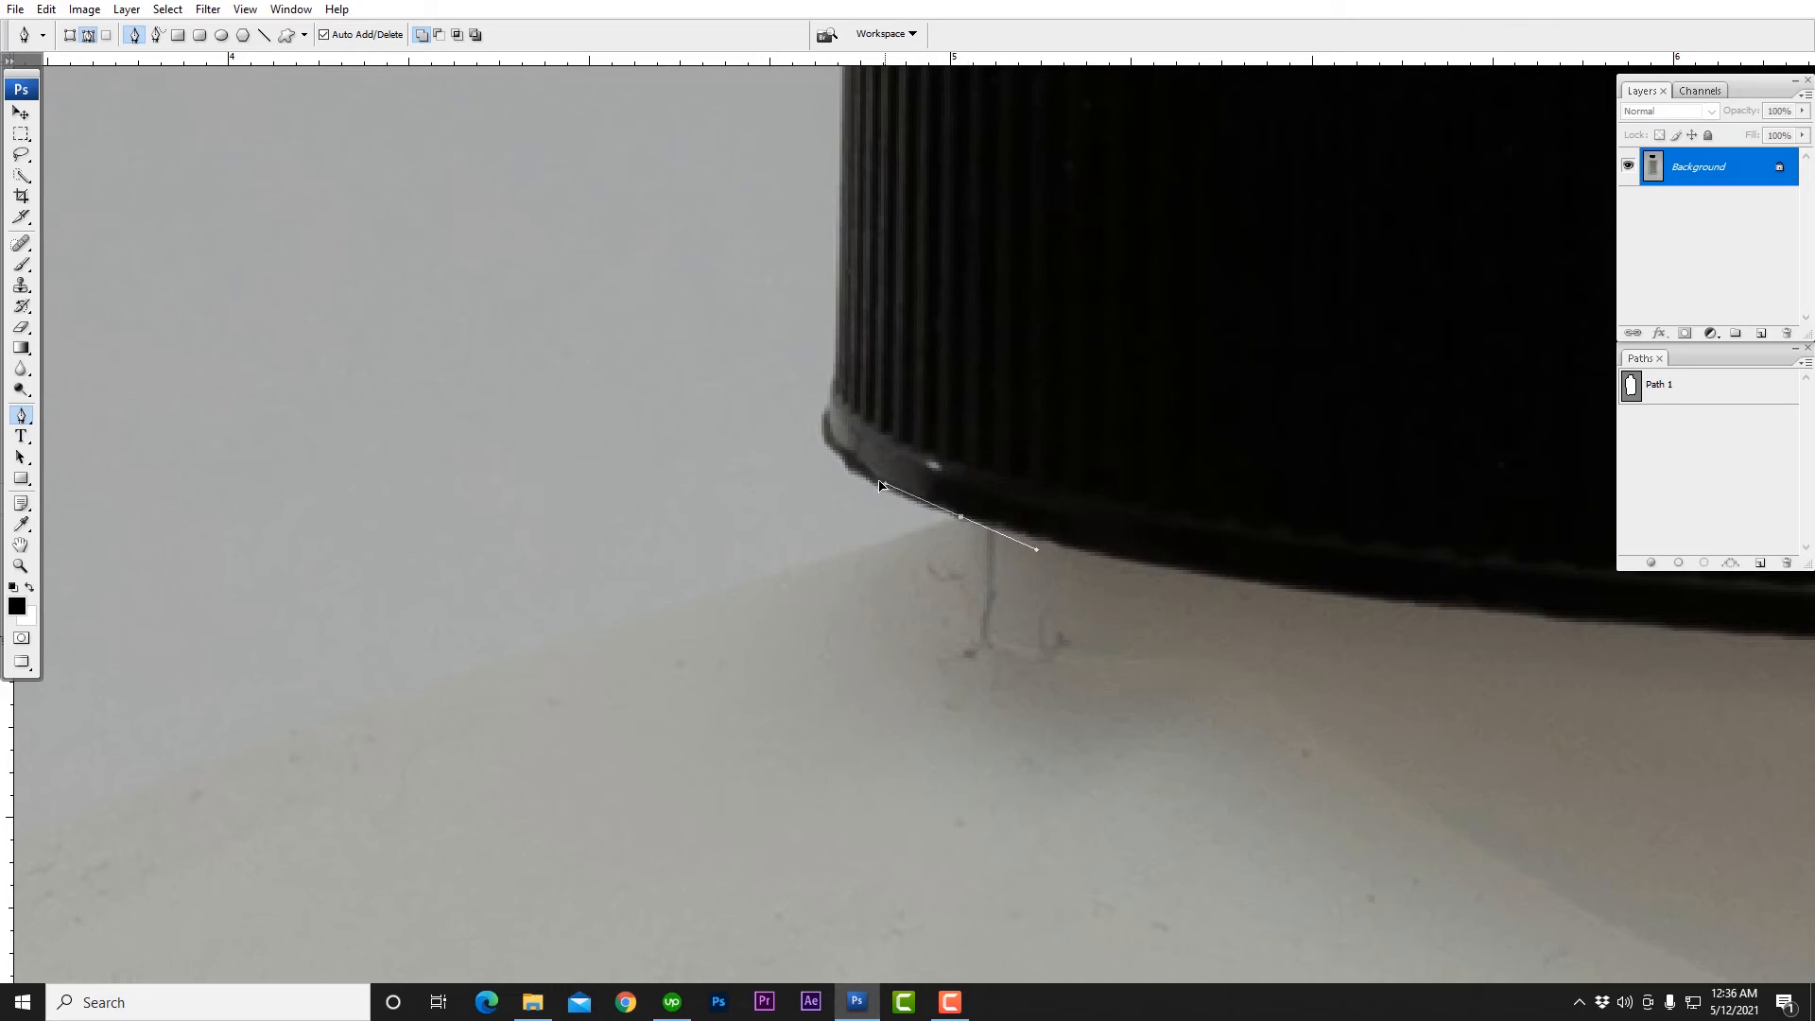
left_click(842, 453)
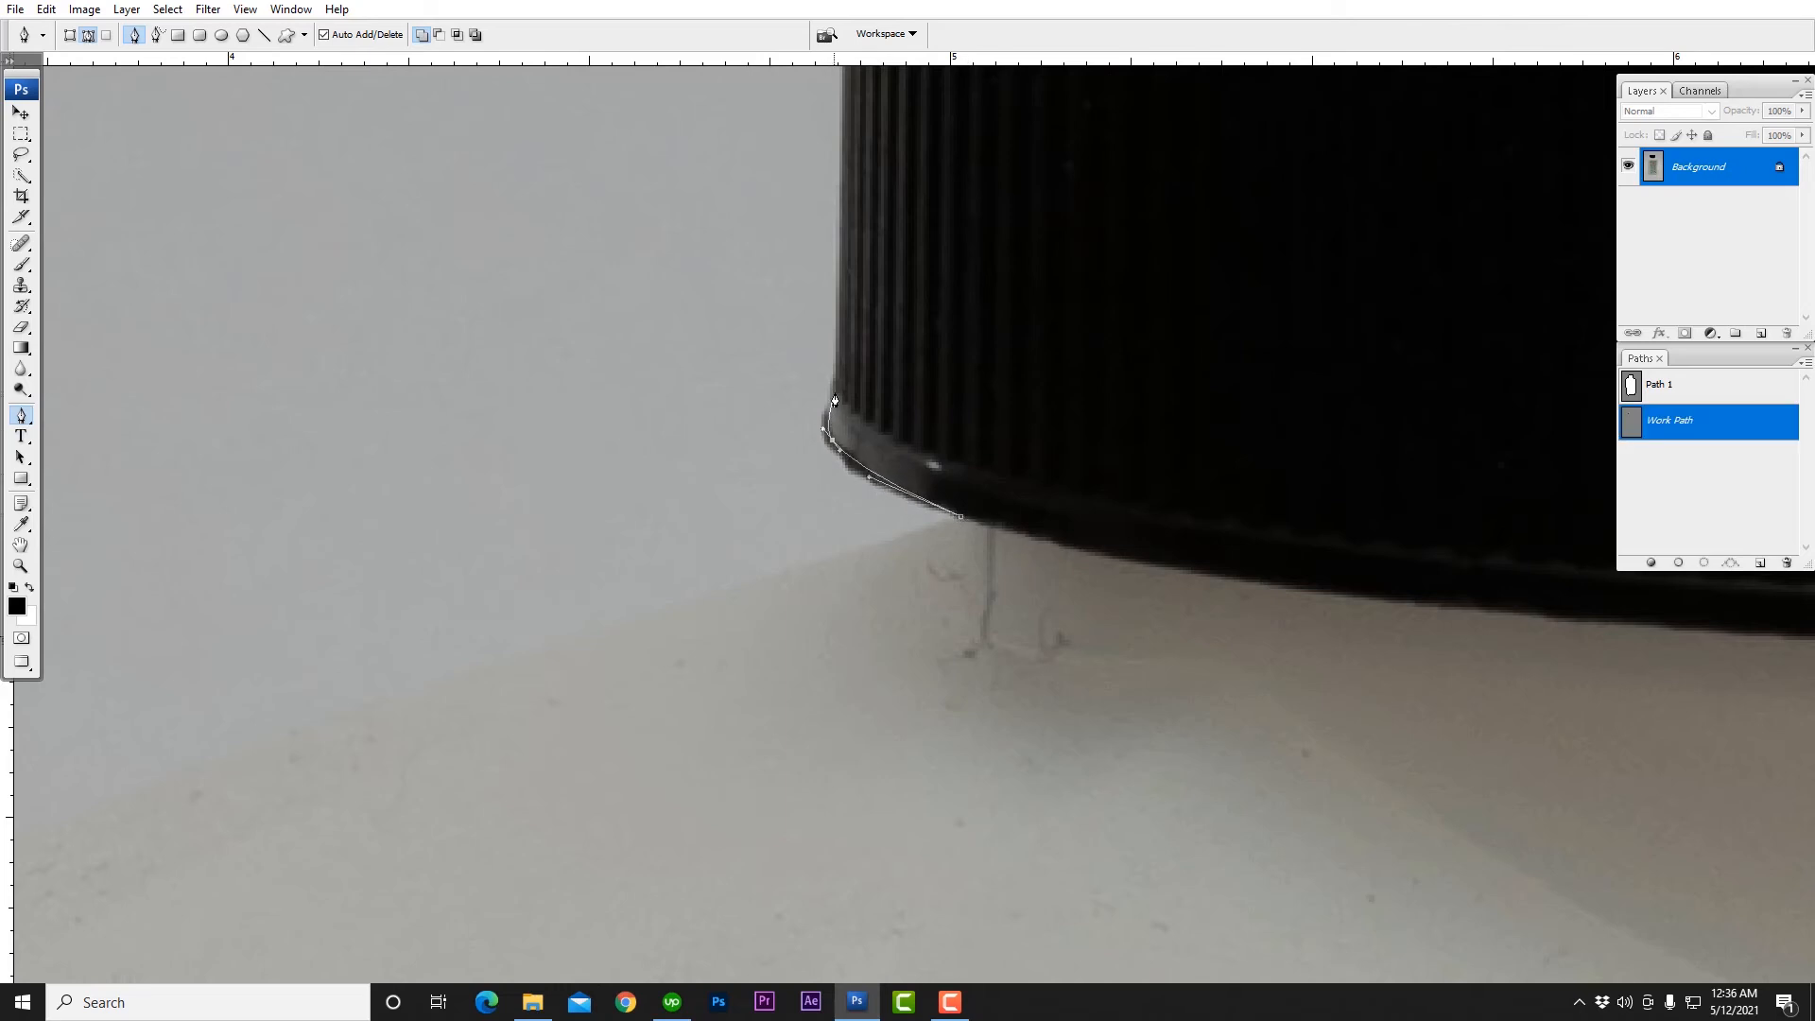
Step: Continue the path up the cap's left edge and around its upper-left corner onto the top rim
scroll(846, 371, "down", 4)
left_click_drag(883, 372, 908, 596)
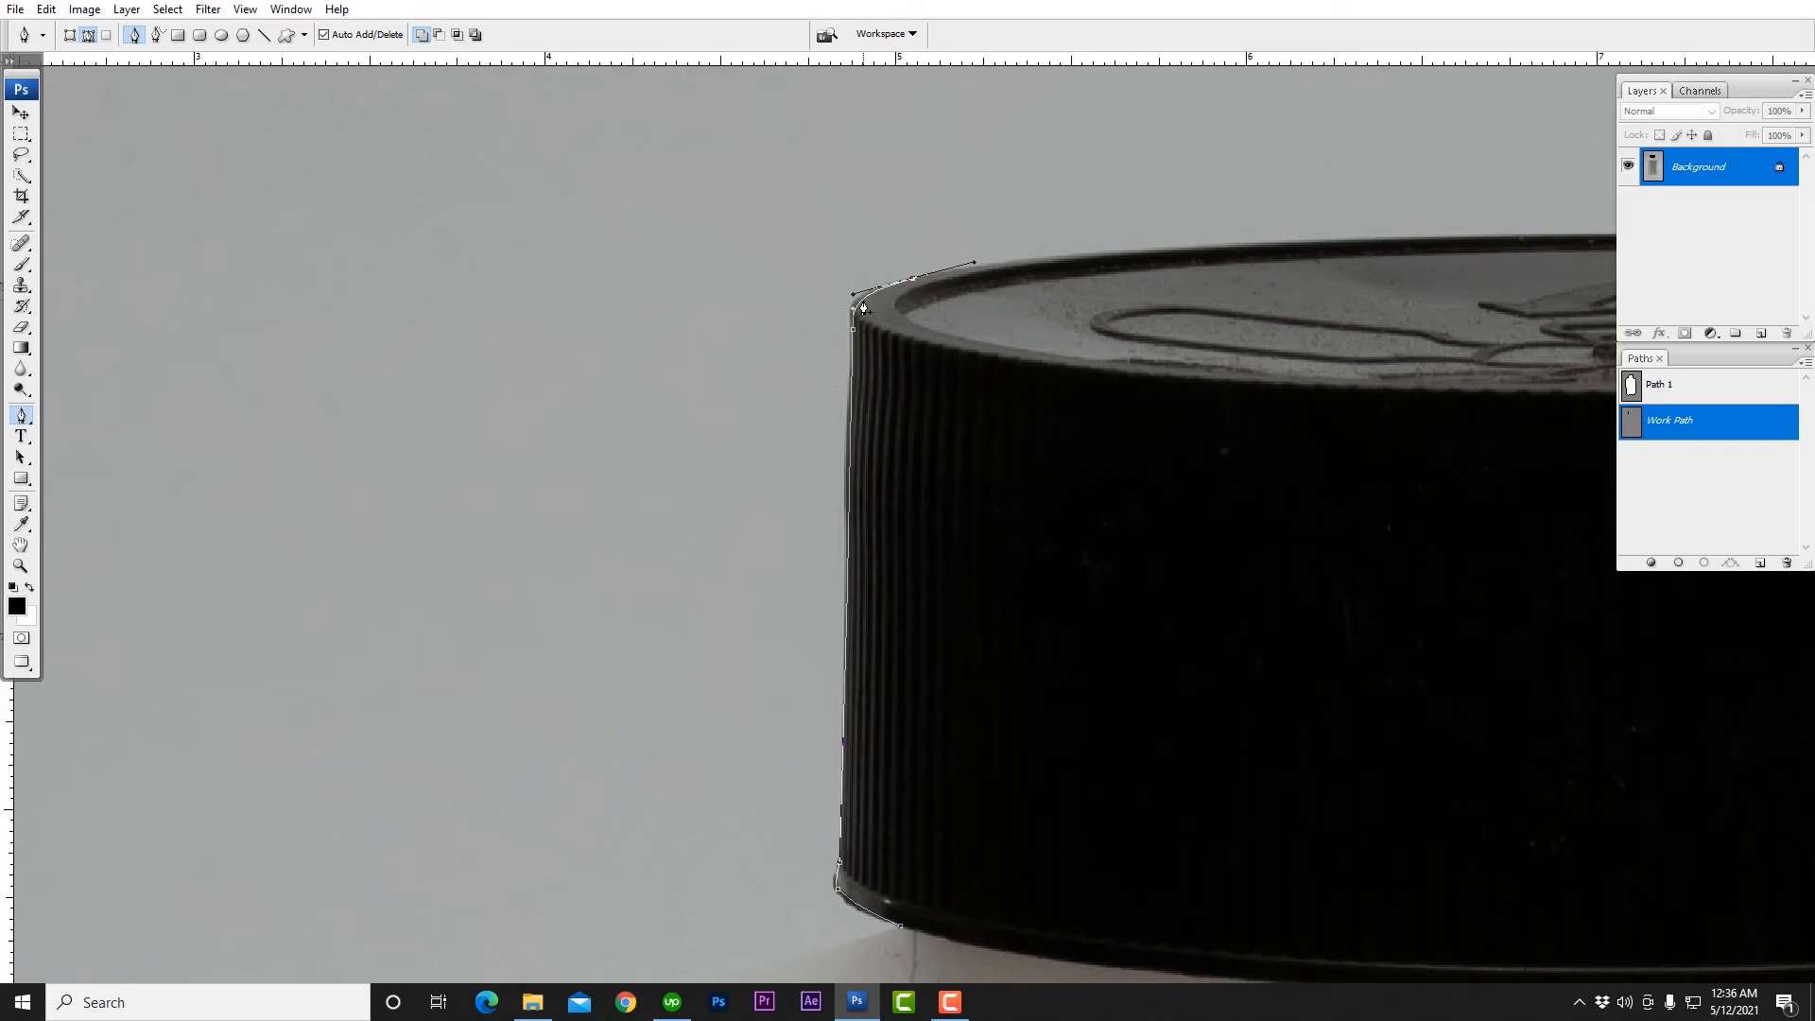
scroll(933, 299, "up", 1)
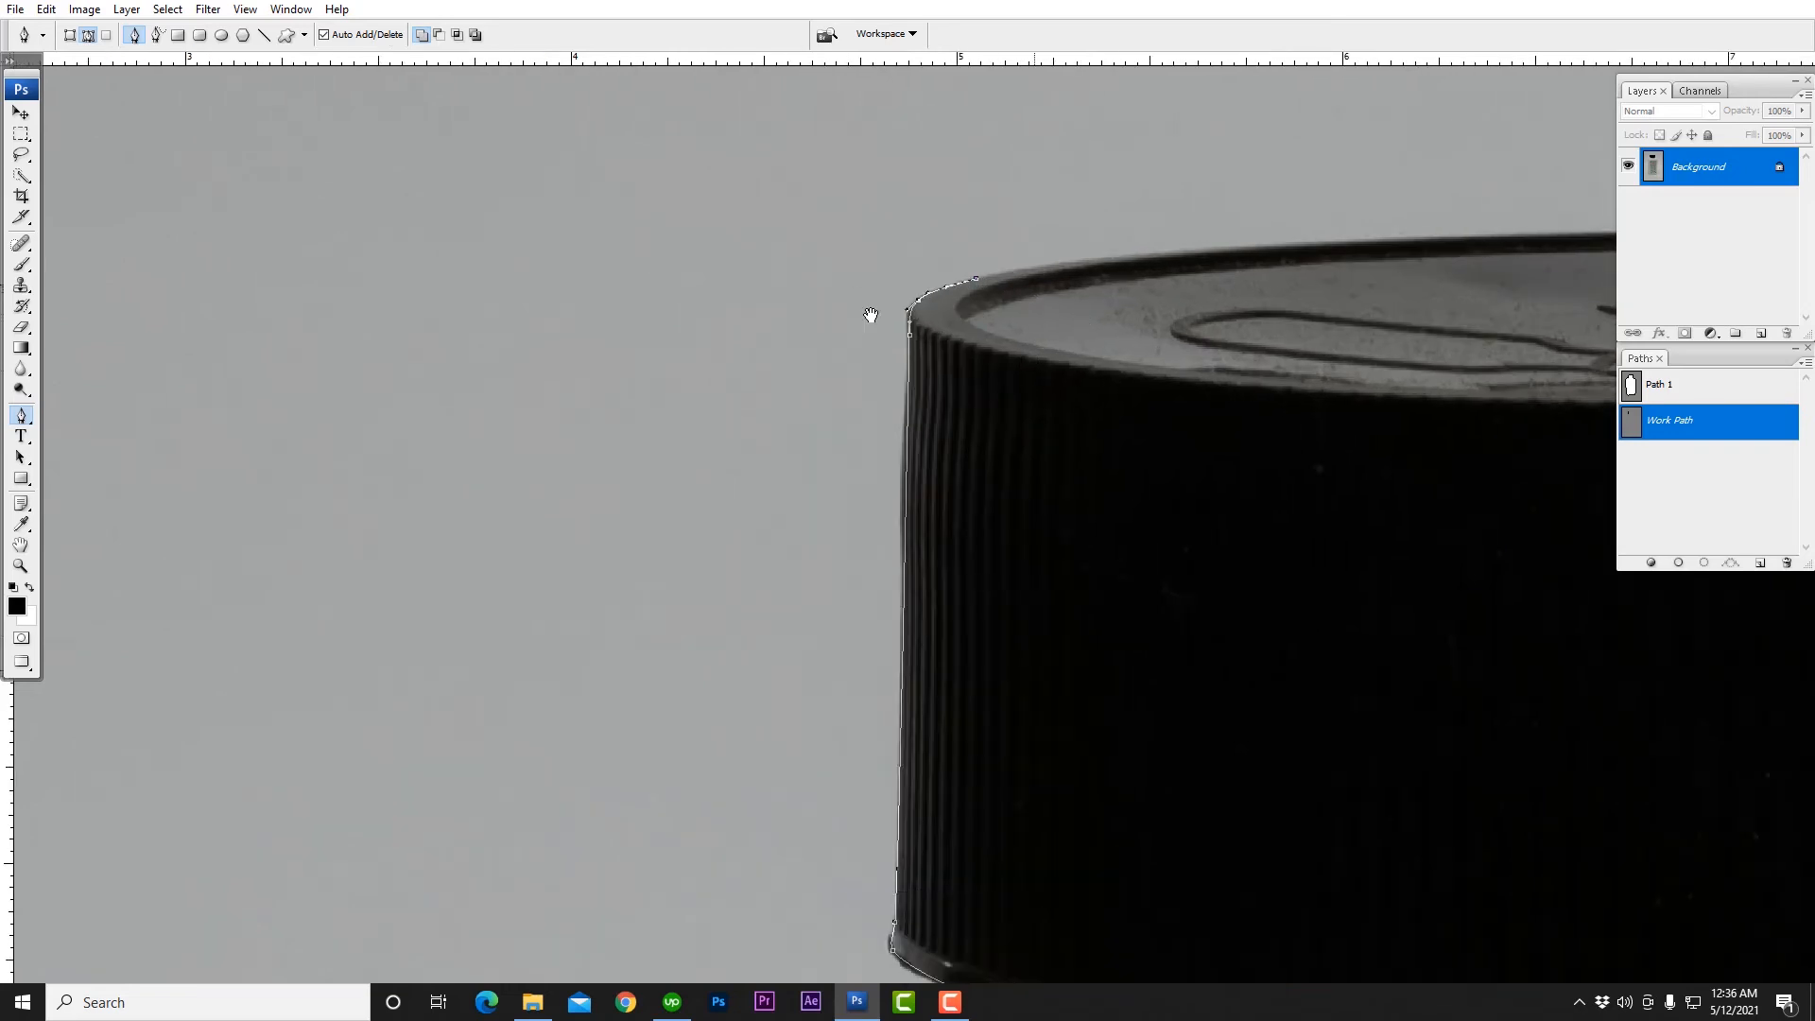
Step: Trace the cap's curved top rim with path points across to its upper-right corner
left_click_drag(1000, 315, 327, 364)
scroll(737, 316, "up", 1)
left_click_drag(737, 316, 573, 338)
left_click_drag(1064, 321, 1024, 309)
left_click(1239, 327)
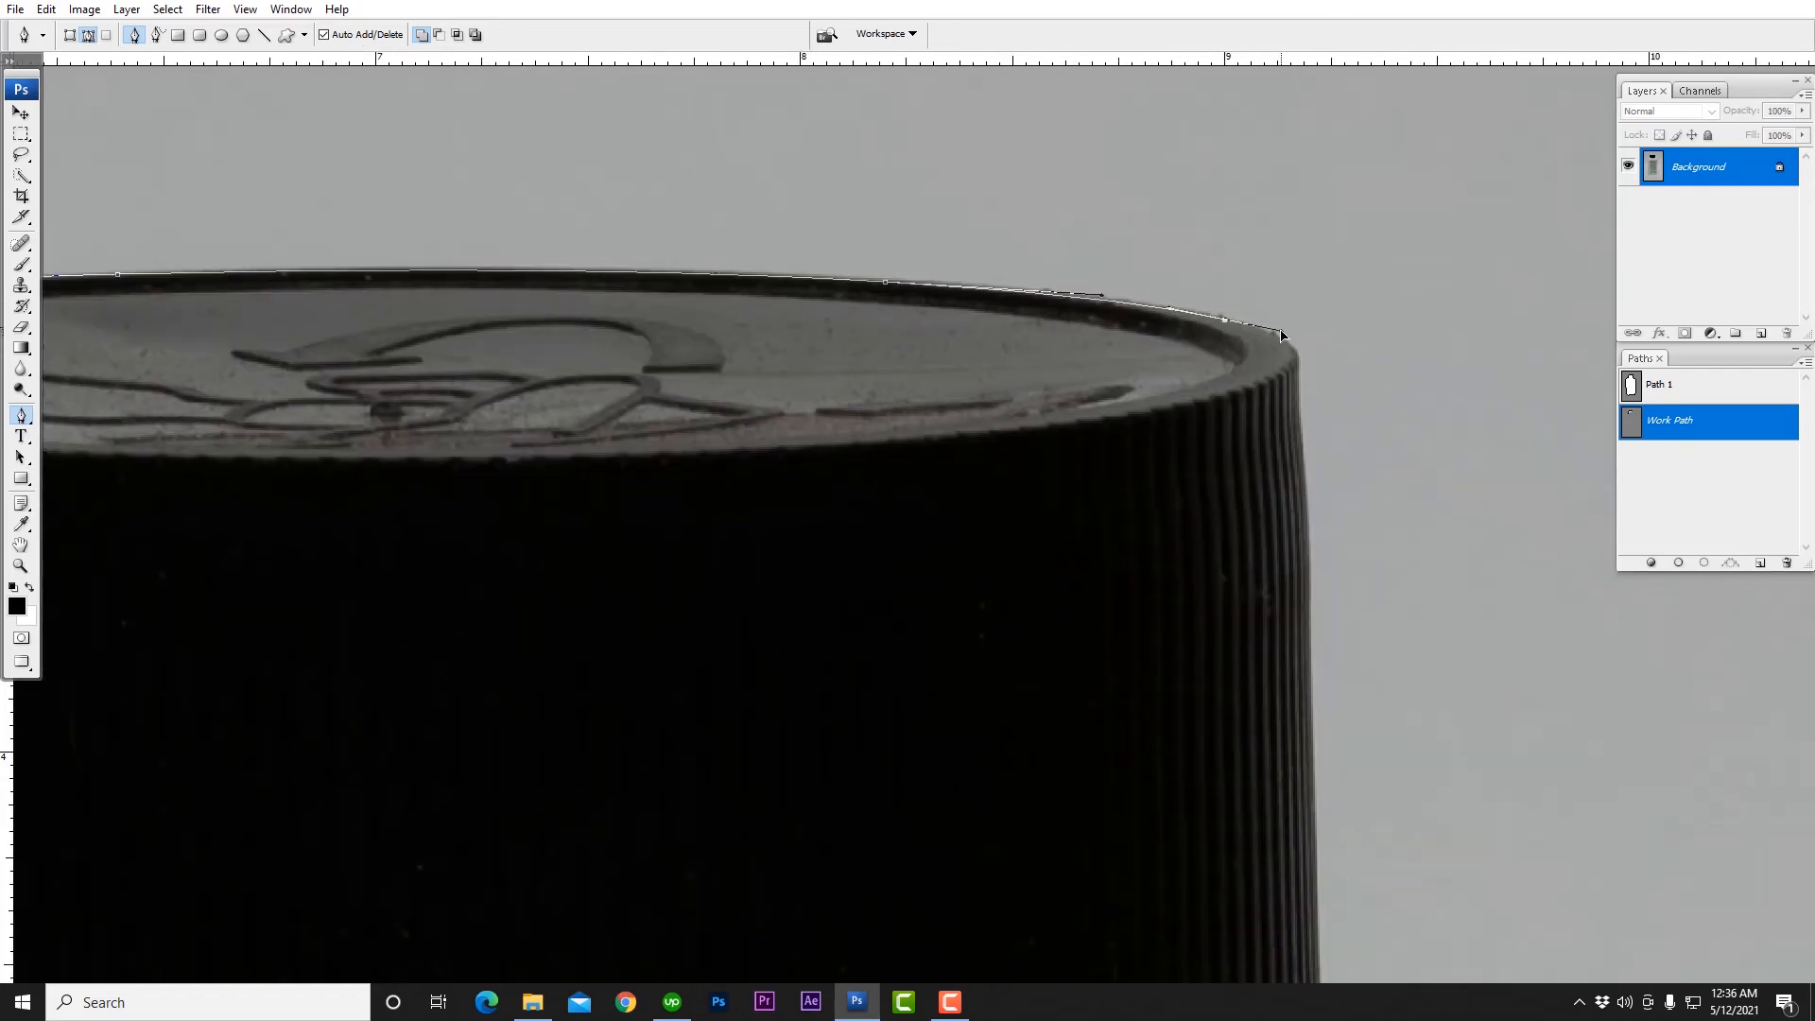
Step: Extend the path down the cap's right edge to its lower-right corner
scroll(1289, 352, "down", 3)
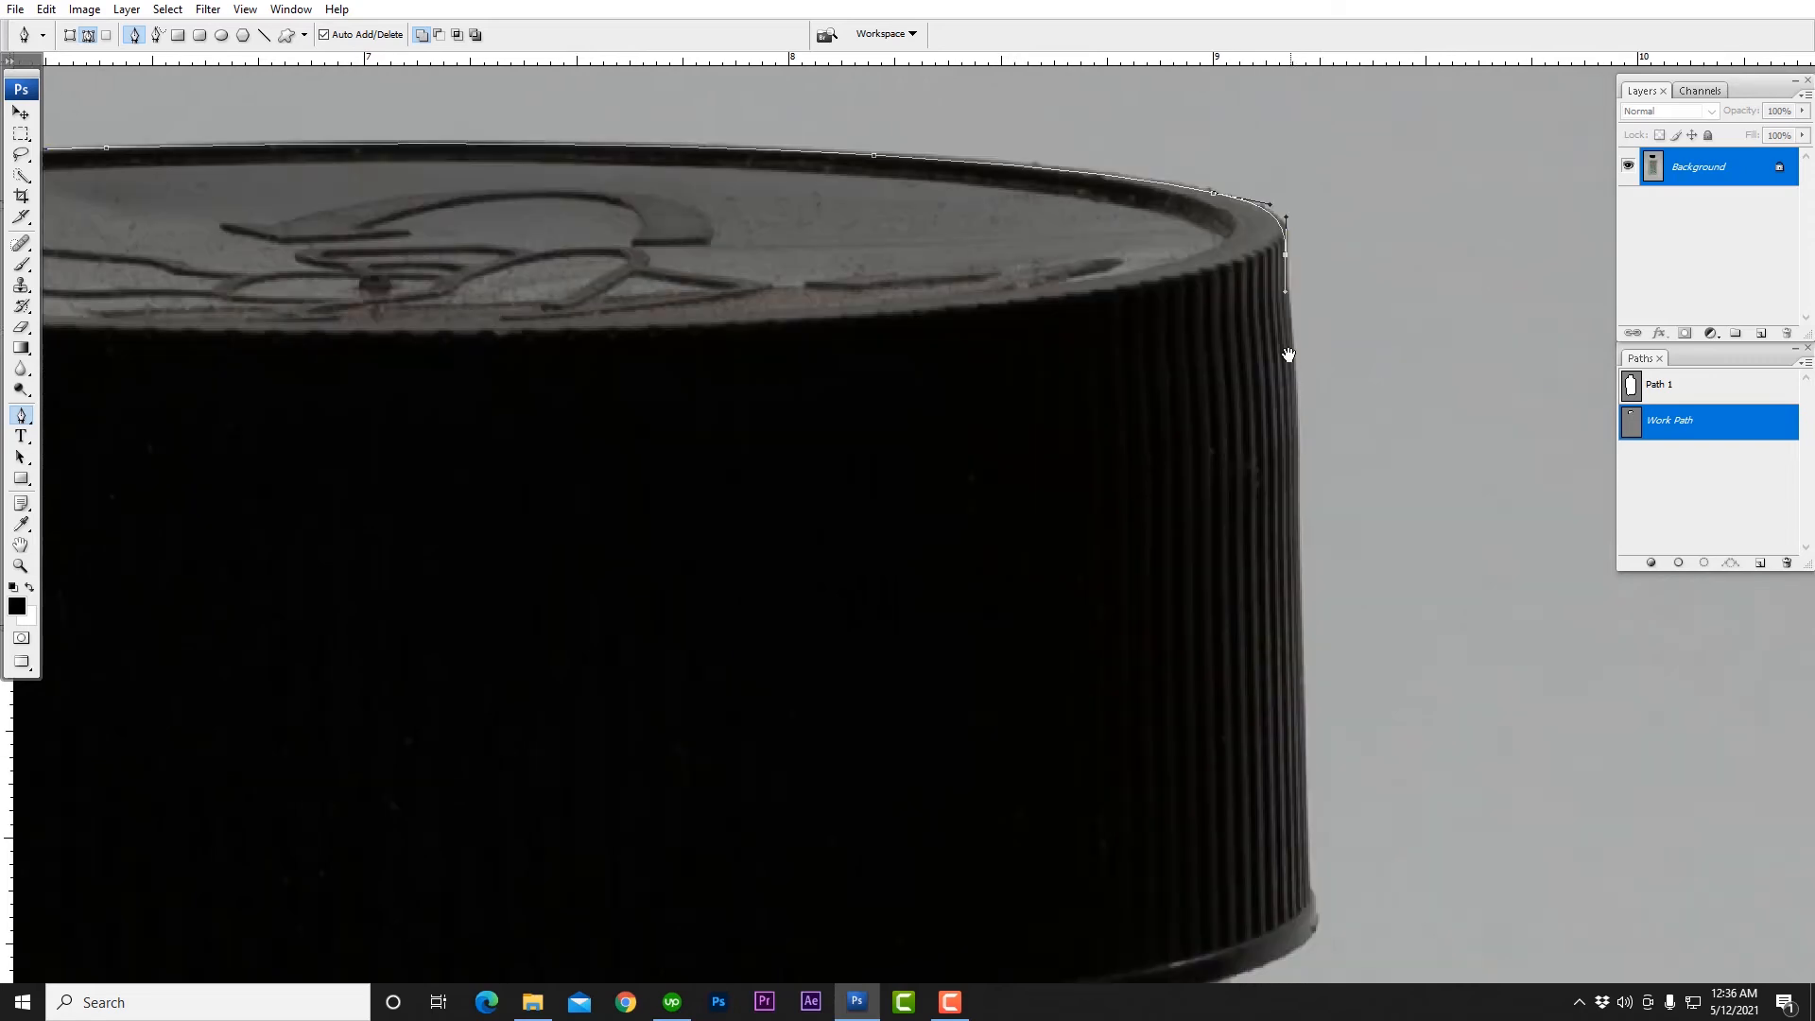
left_click(1304, 715)
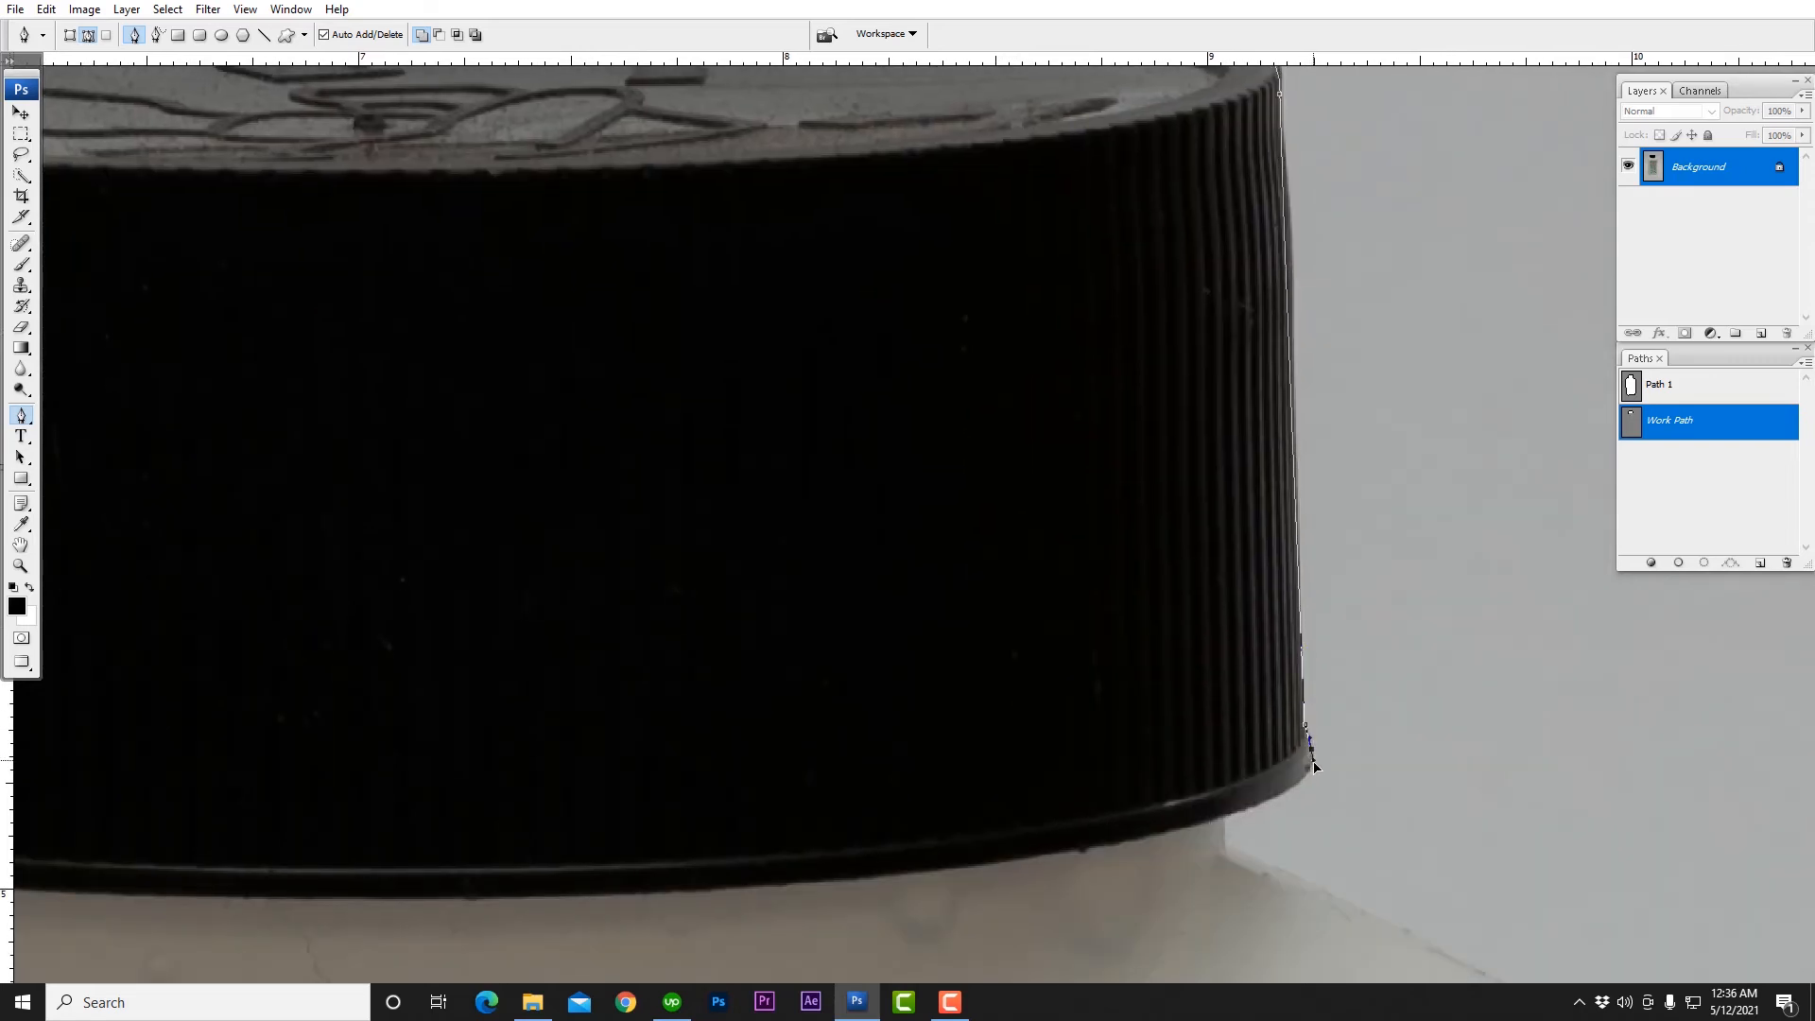
scroll(1302, 242, "up", 9)
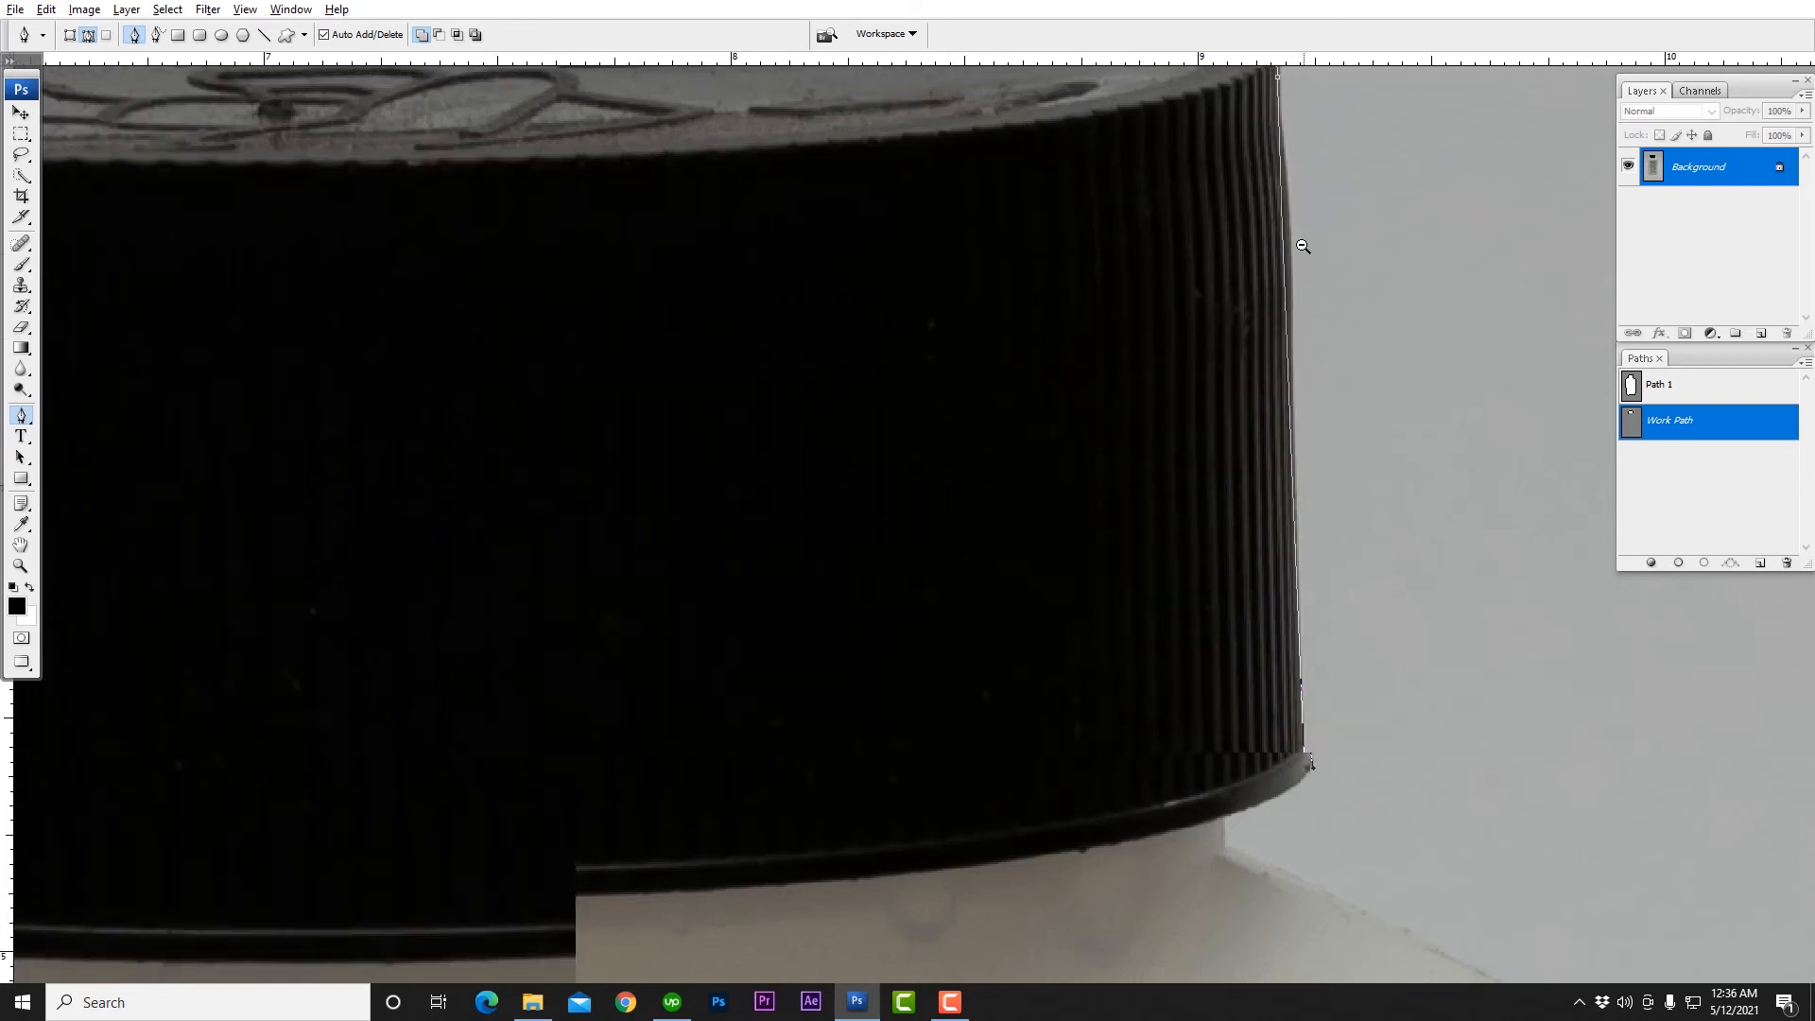
Step: Nudge the path outward along the upper part of the cap's right edge so it follows the ribbing
left_click_drag(1255, 356, 1222, 472)
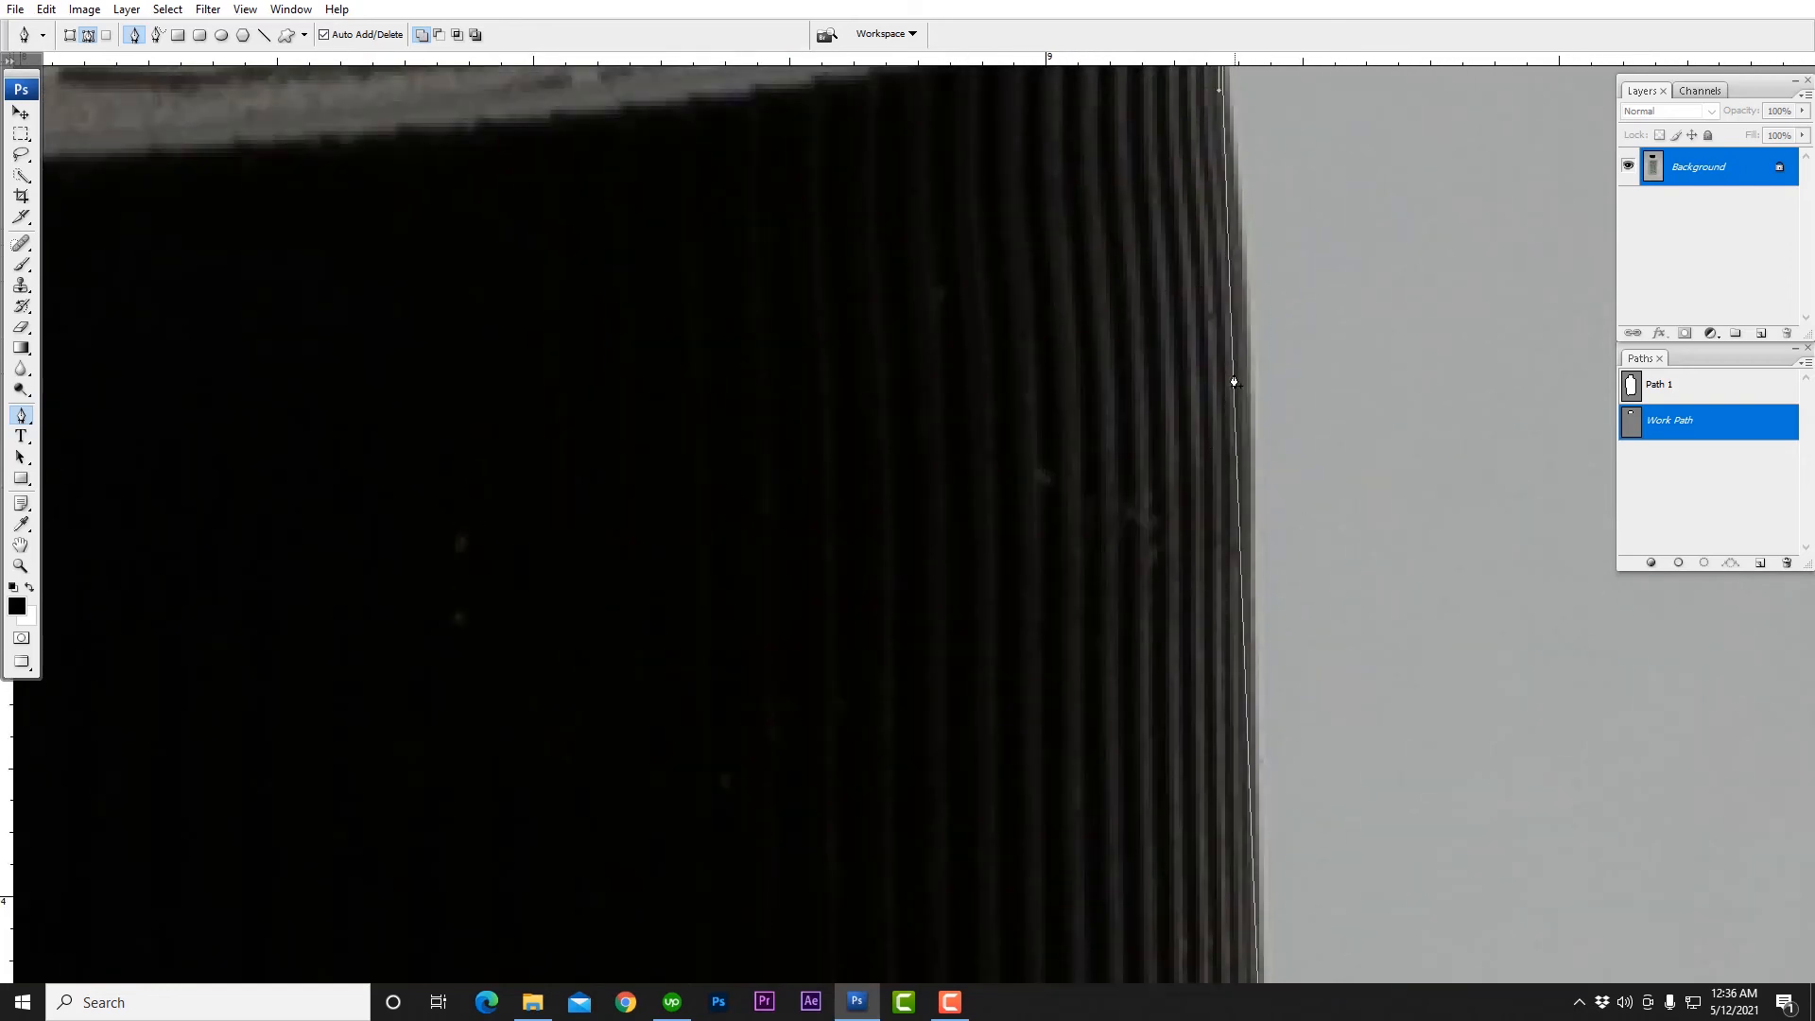
key("Right")
key("Right")
key("Right")
key("Right")
key("Right")
key("Right")
key("Right")
key("Right")
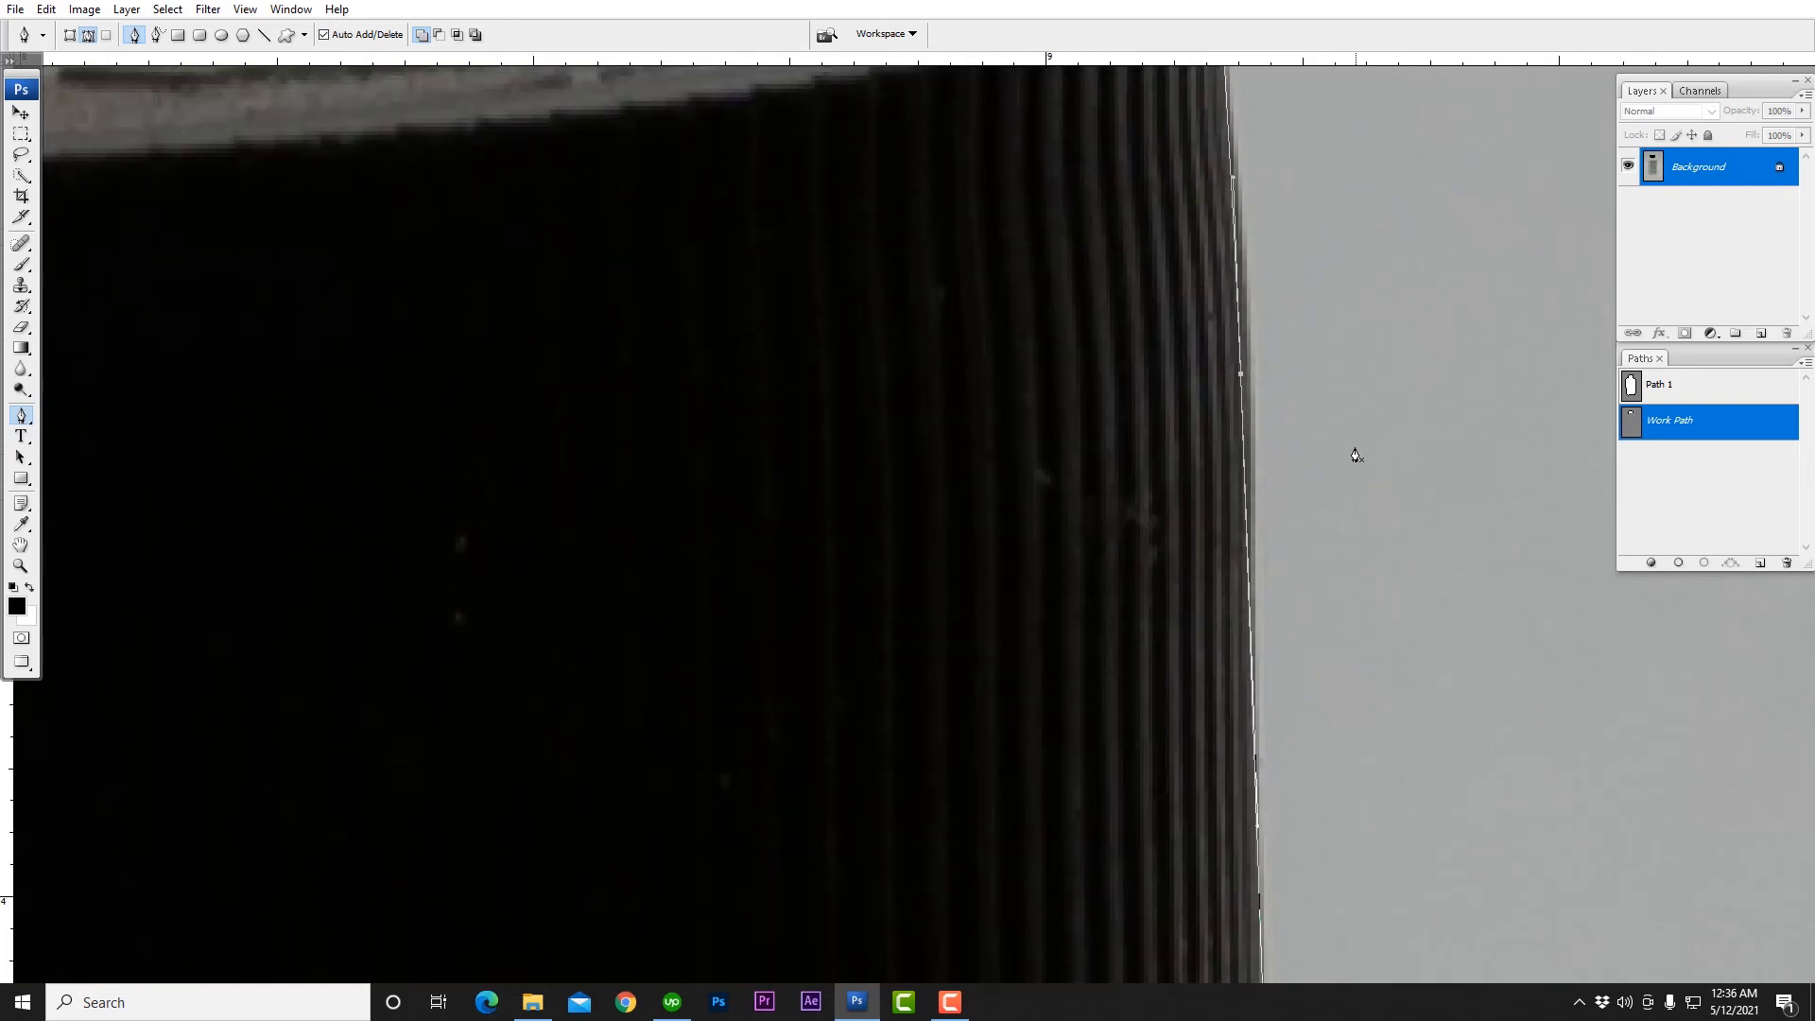
key("Right")
key("Right")
key("Right")
key("Right")
key("Right")
Step: Nudge the path outward along the lower part of the cap's right edge
scroll(1271, 396, "down", 1)
left_click_drag(1250, 605, 1206, 104)
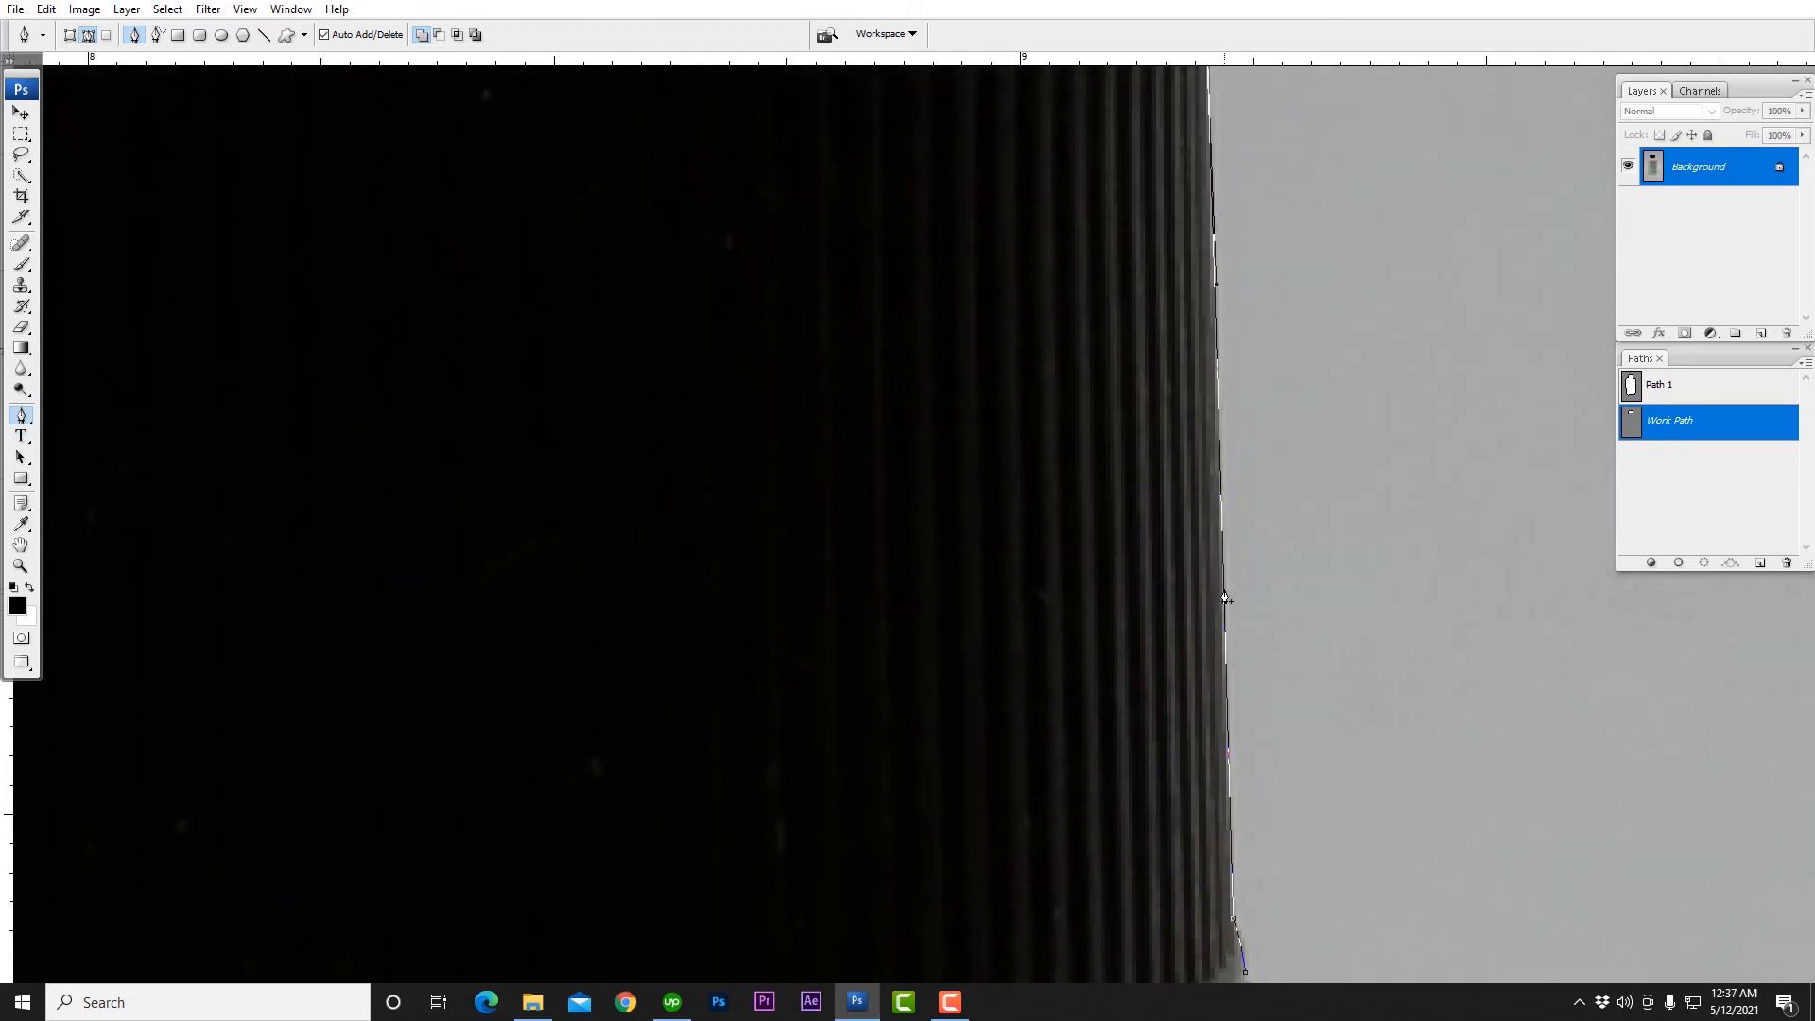
key("Right")
key("Right")
key("Right")
Step: Continue the path around the cap's lower-right corner and down the short neck to the bottle's shoulder
scroll(1309, 606, "down", 3)
left_click_drag(1266, 889, 1198, 451)
left_click_drag(1112, 333, 1175, 391)
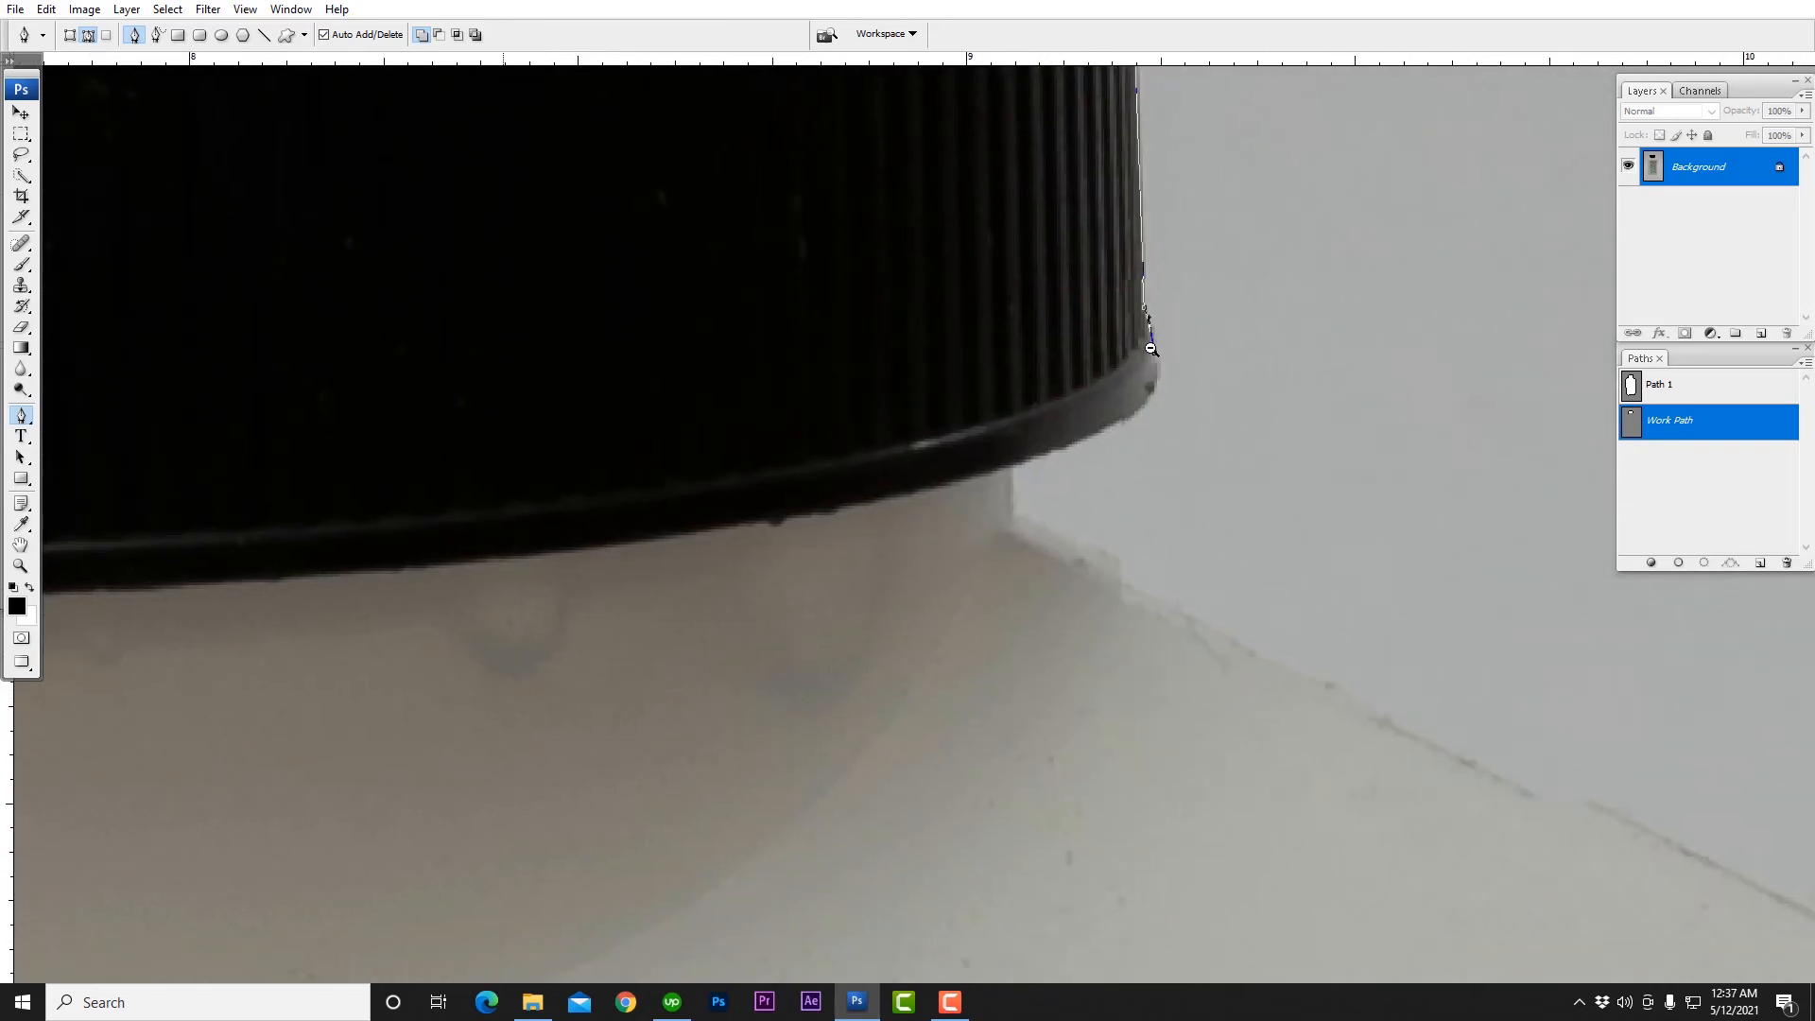
scroll(1157, 353, "up", 2)
left_click_drag(1081, 469, 1010, 506)
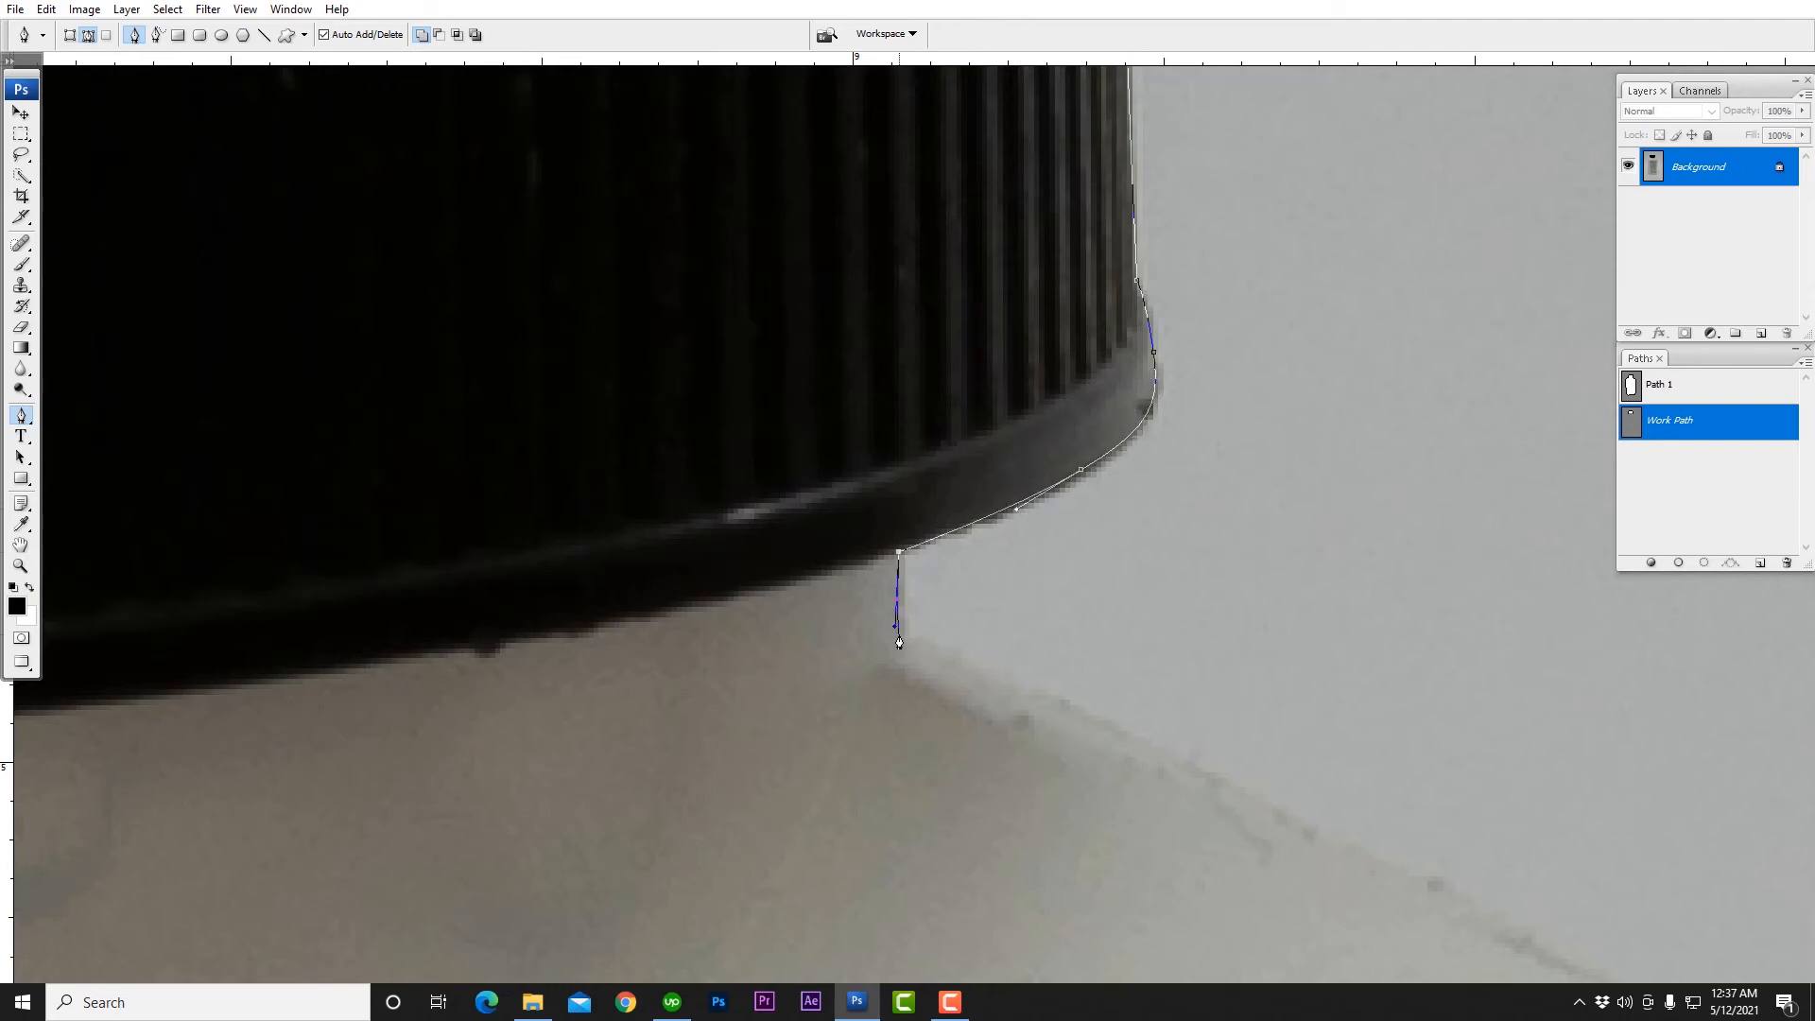
scroll(907, 644, "up", 3)
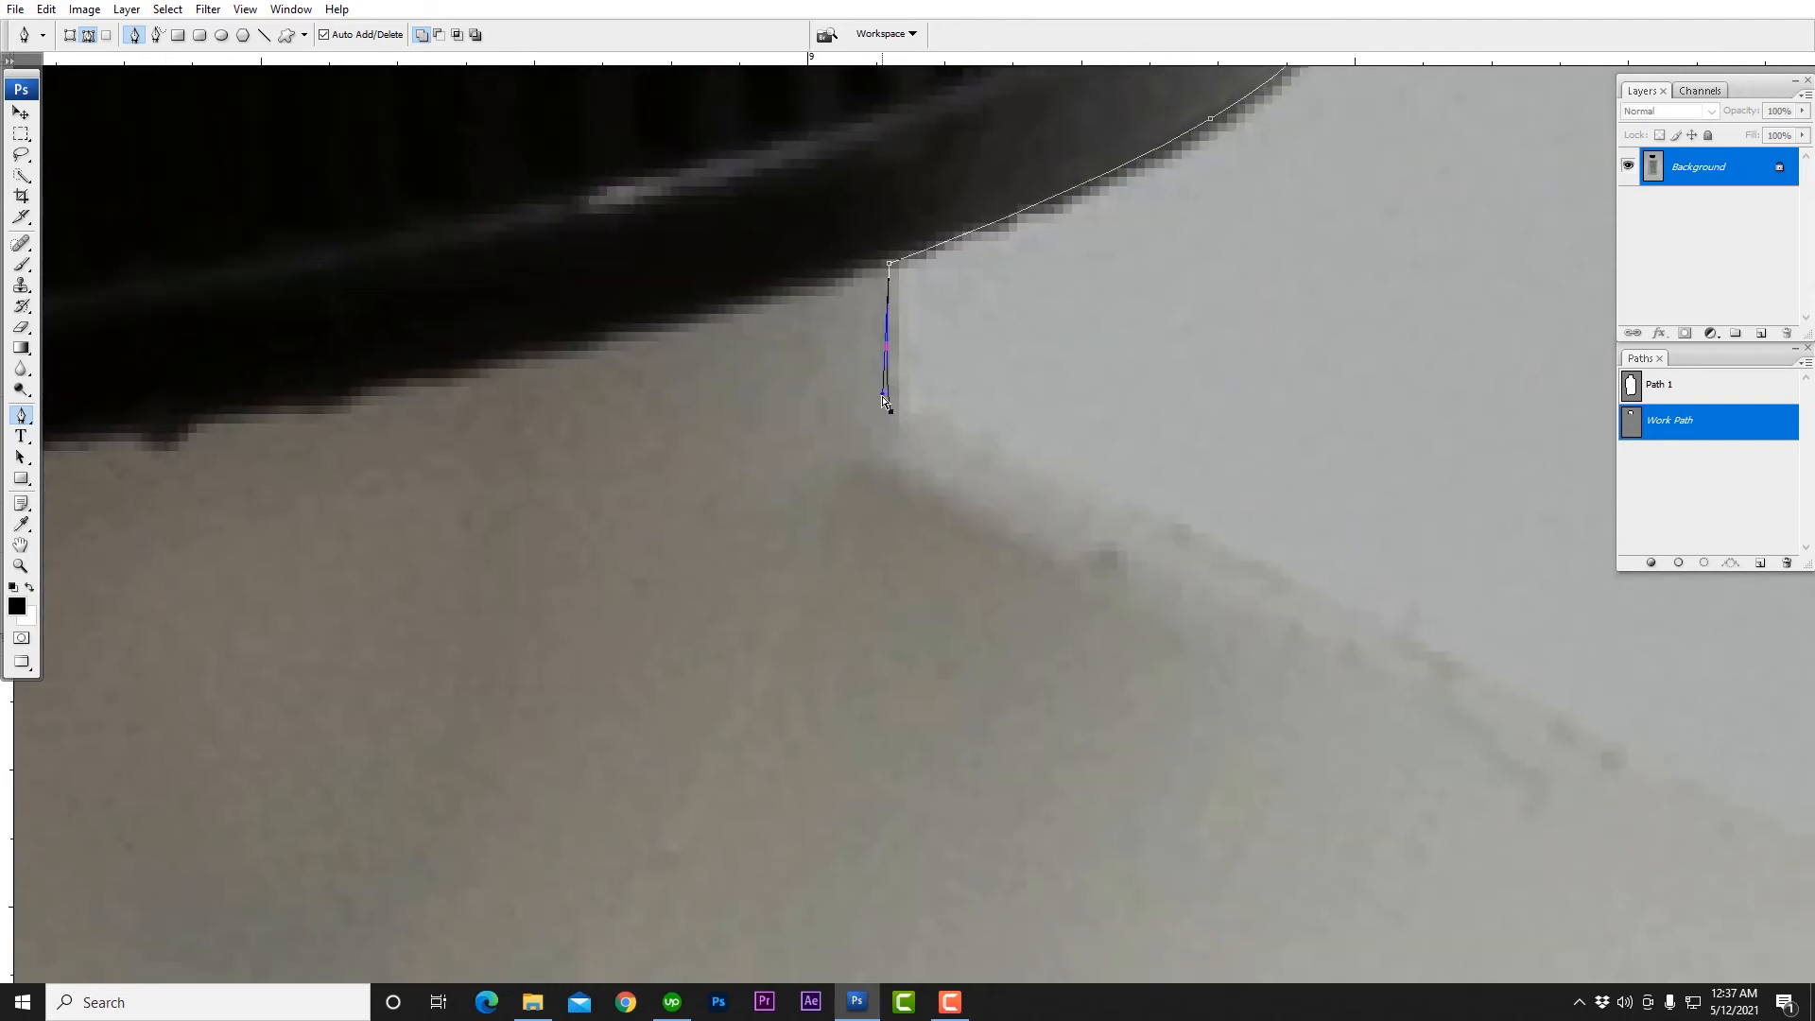
scroll(933, 416, "down", 4)
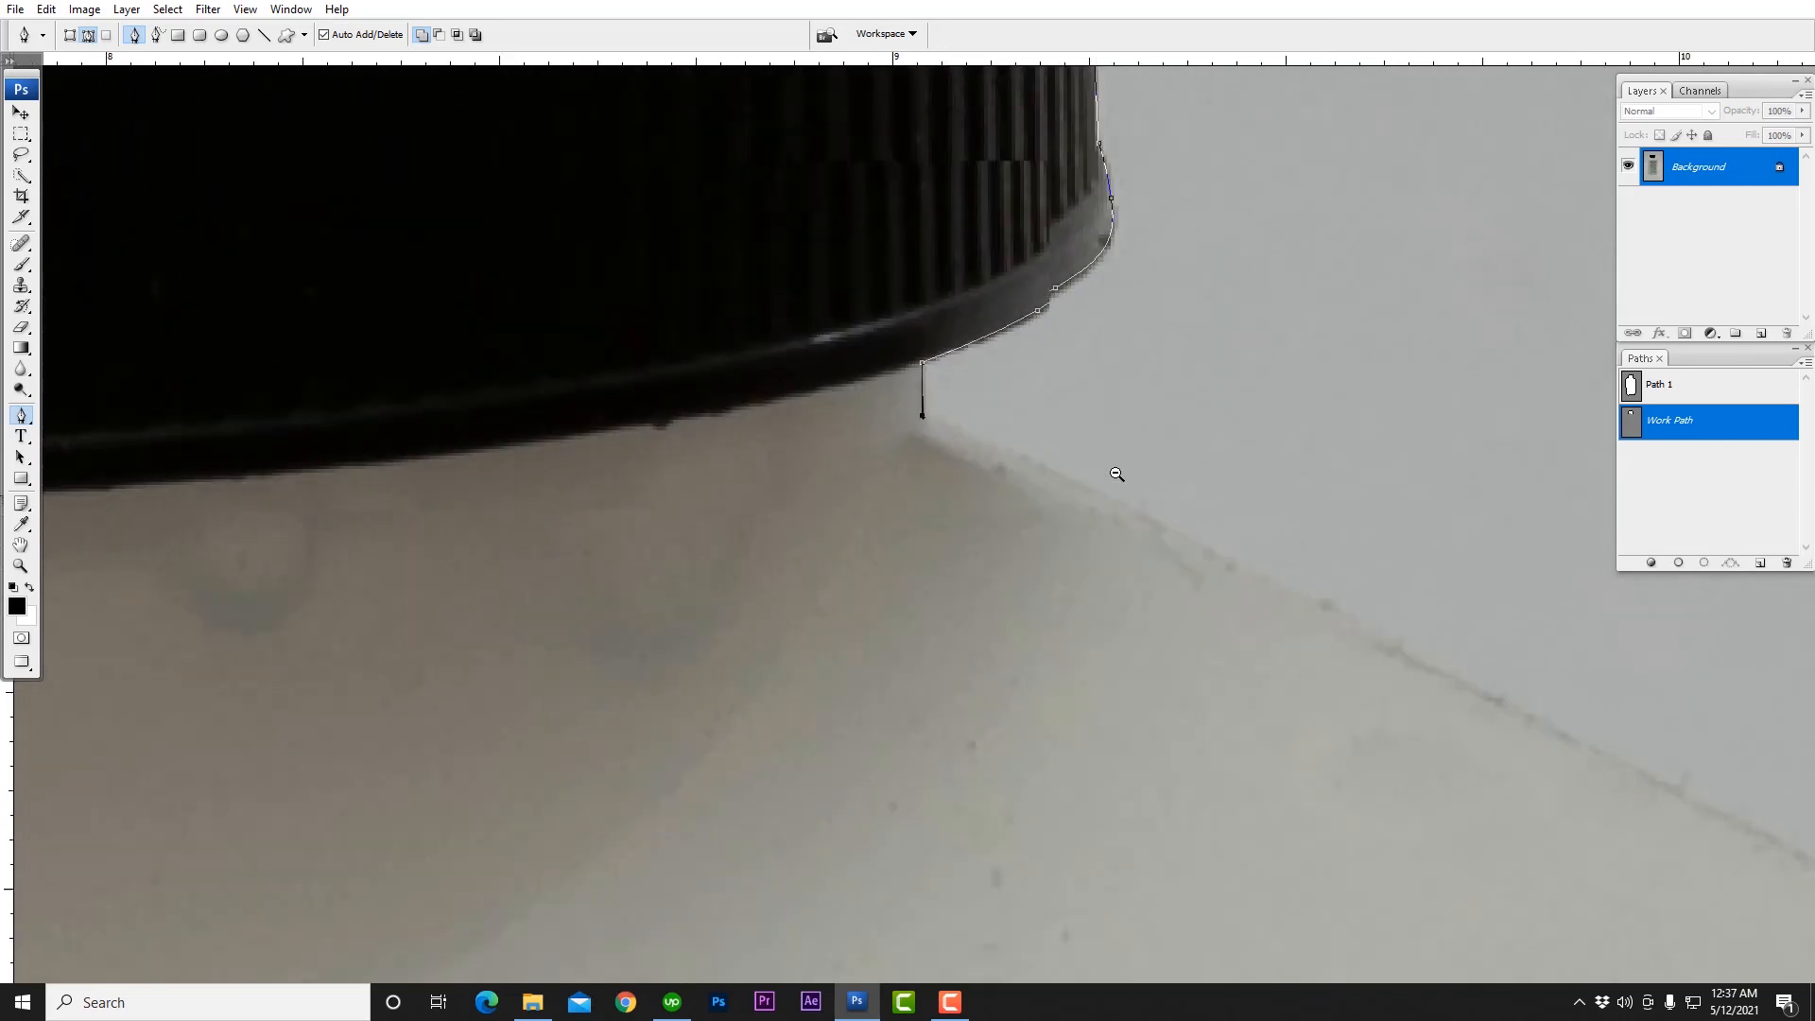
Step: Extend the path along the sloping right shoulder to where it curves into the bottle's side
left_click_drag(1626, 766, 957, 446)
left_click(1166, 553)
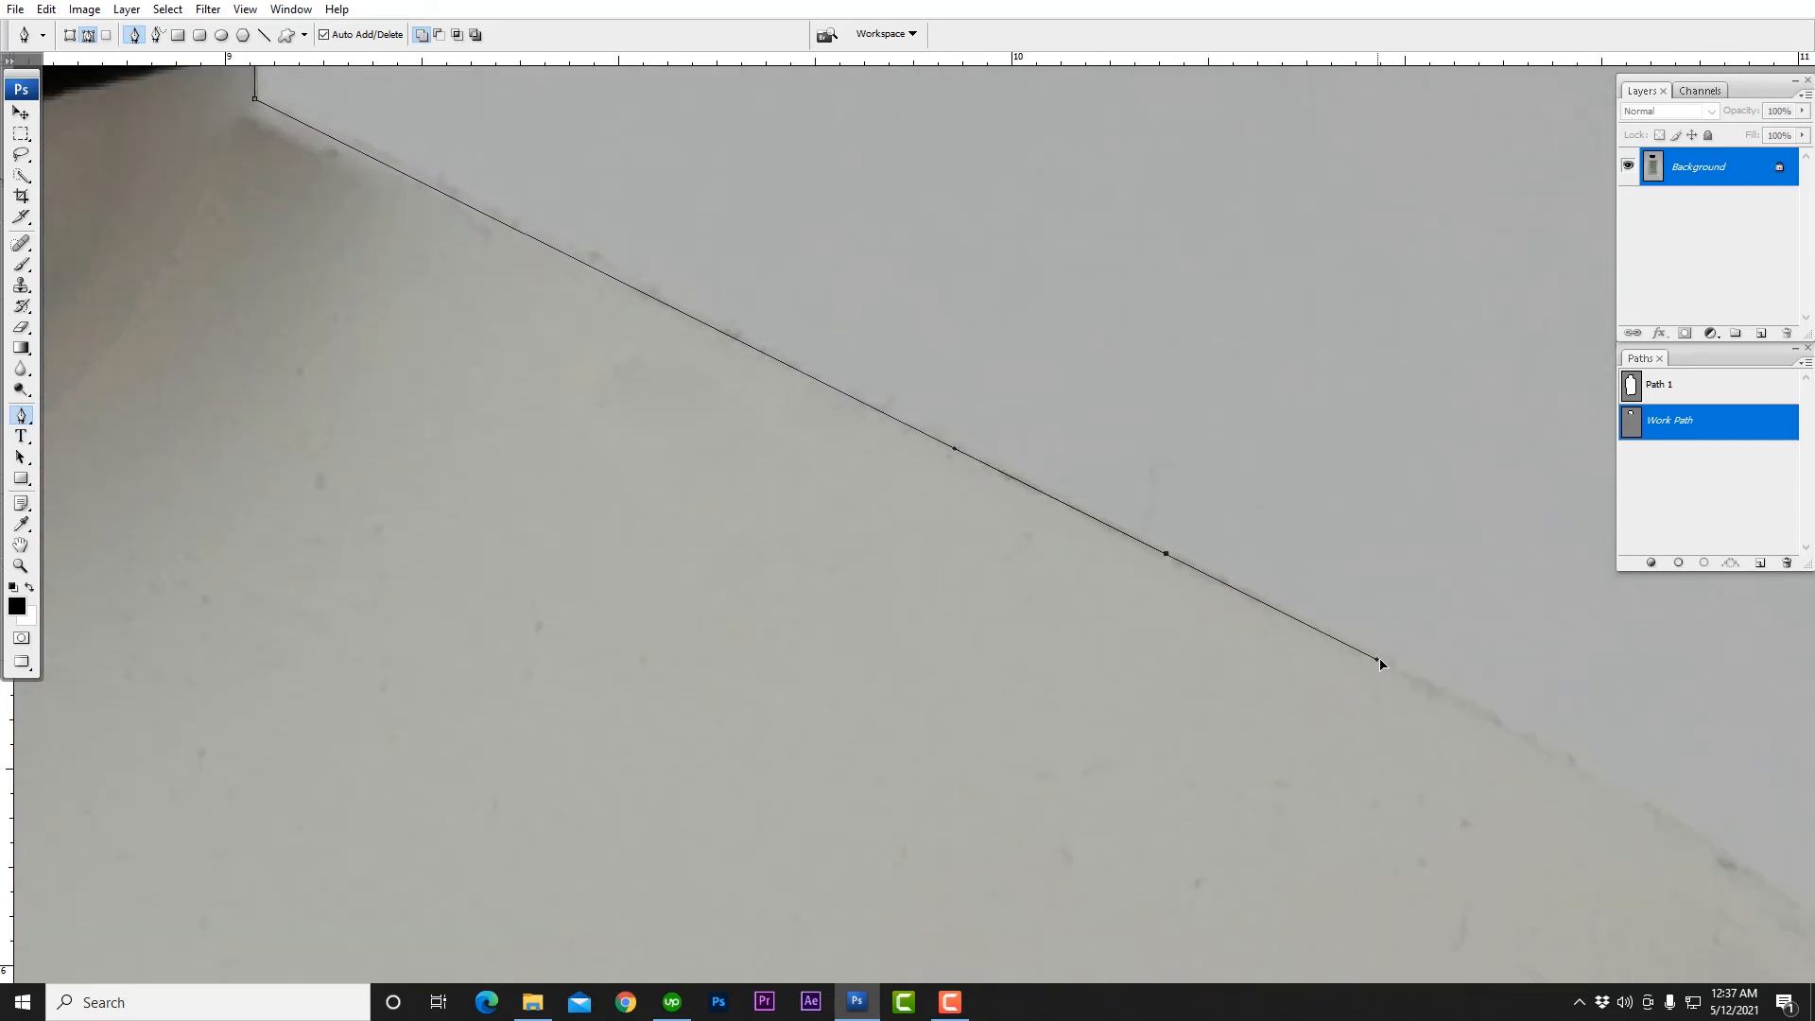
scroll(1252, 436, "down", 5)
left_click_drag(1458, 630, 1075, 353)
Step: Trace the path around the right shoulder curve and down the bottle's right side to the lower notch
left_click_drag(1121, 533, 1130, 203)
scroll(1081, 530, "down", 1)
left_click_drag(1095, 789, 1138, 296)
left_click_drag(1139, 898, 1155, 387)
left_click_drag(1212, 676, 1227, 213)
left_click_drag(1134, 927, 1200, 505)
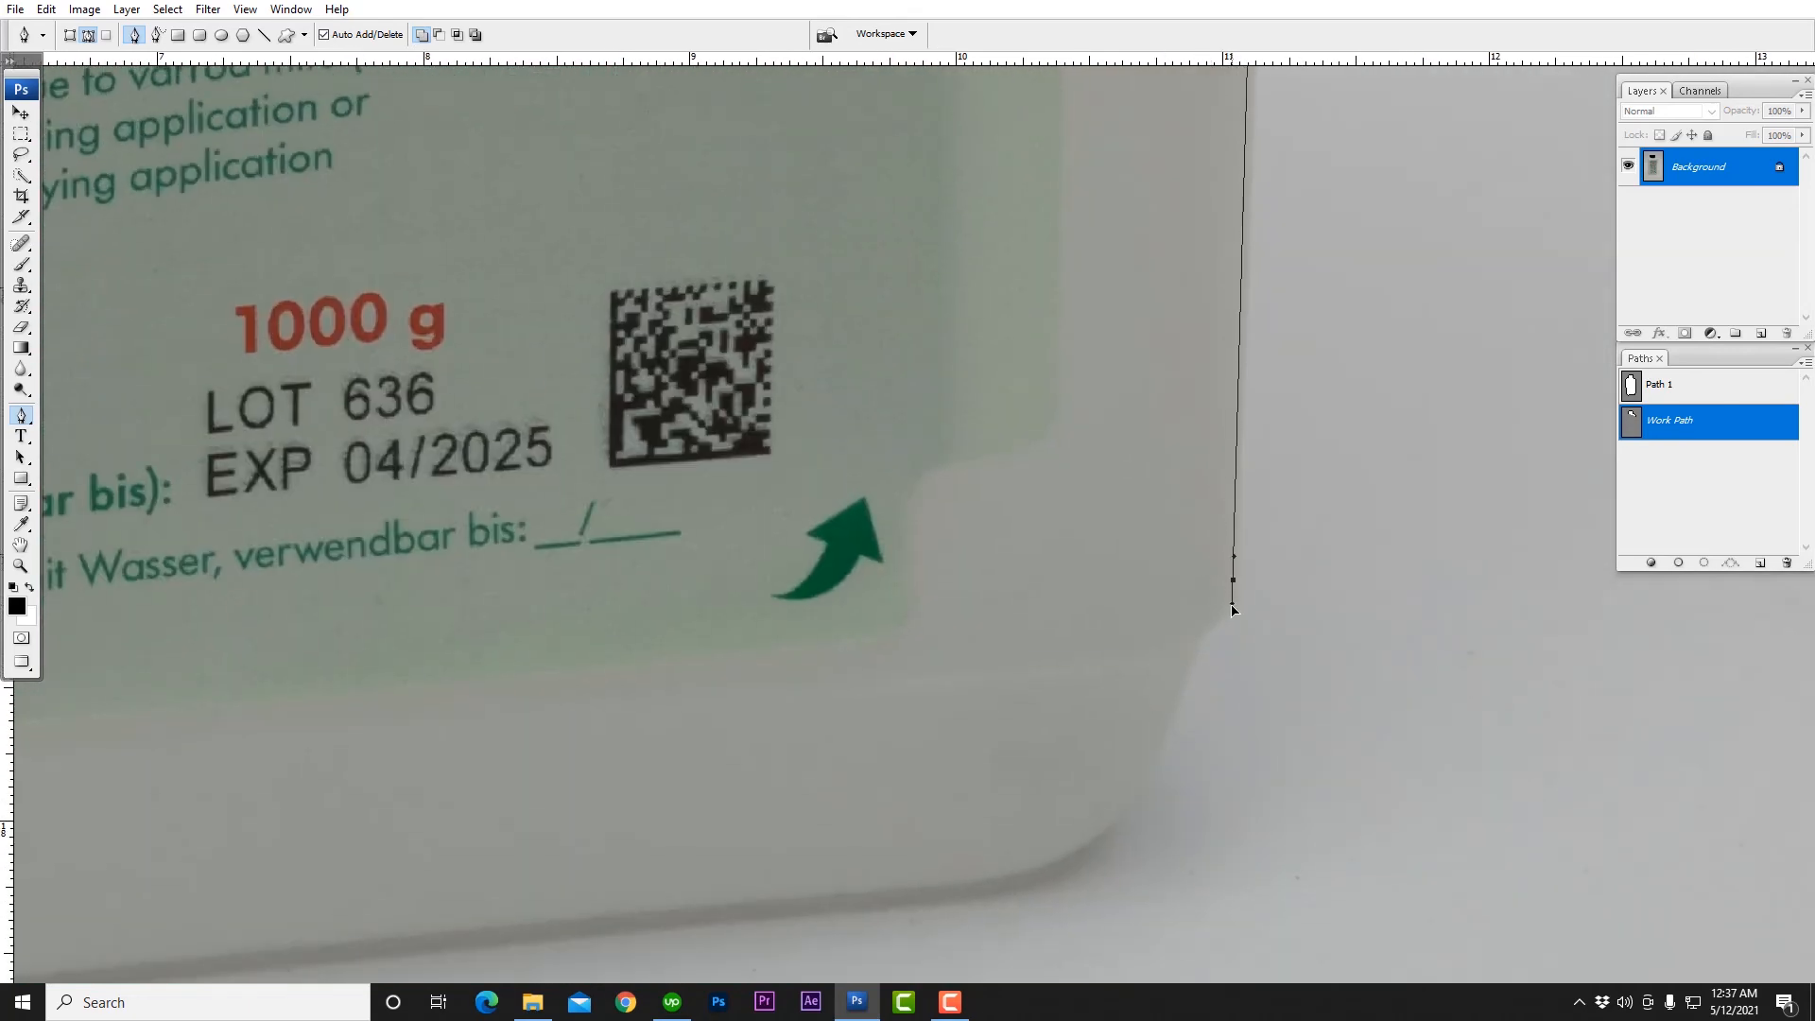
Step: Refit the path along the middle of the bottle's right side with an anchor point on the edge
left_click_drag(1391, 496, 1333, 851)
mouse_move(1210, 217)
left_mouse_down()
mouse_move(1211, 661)
mouse_move(1204, 614)
left_mouse_up()
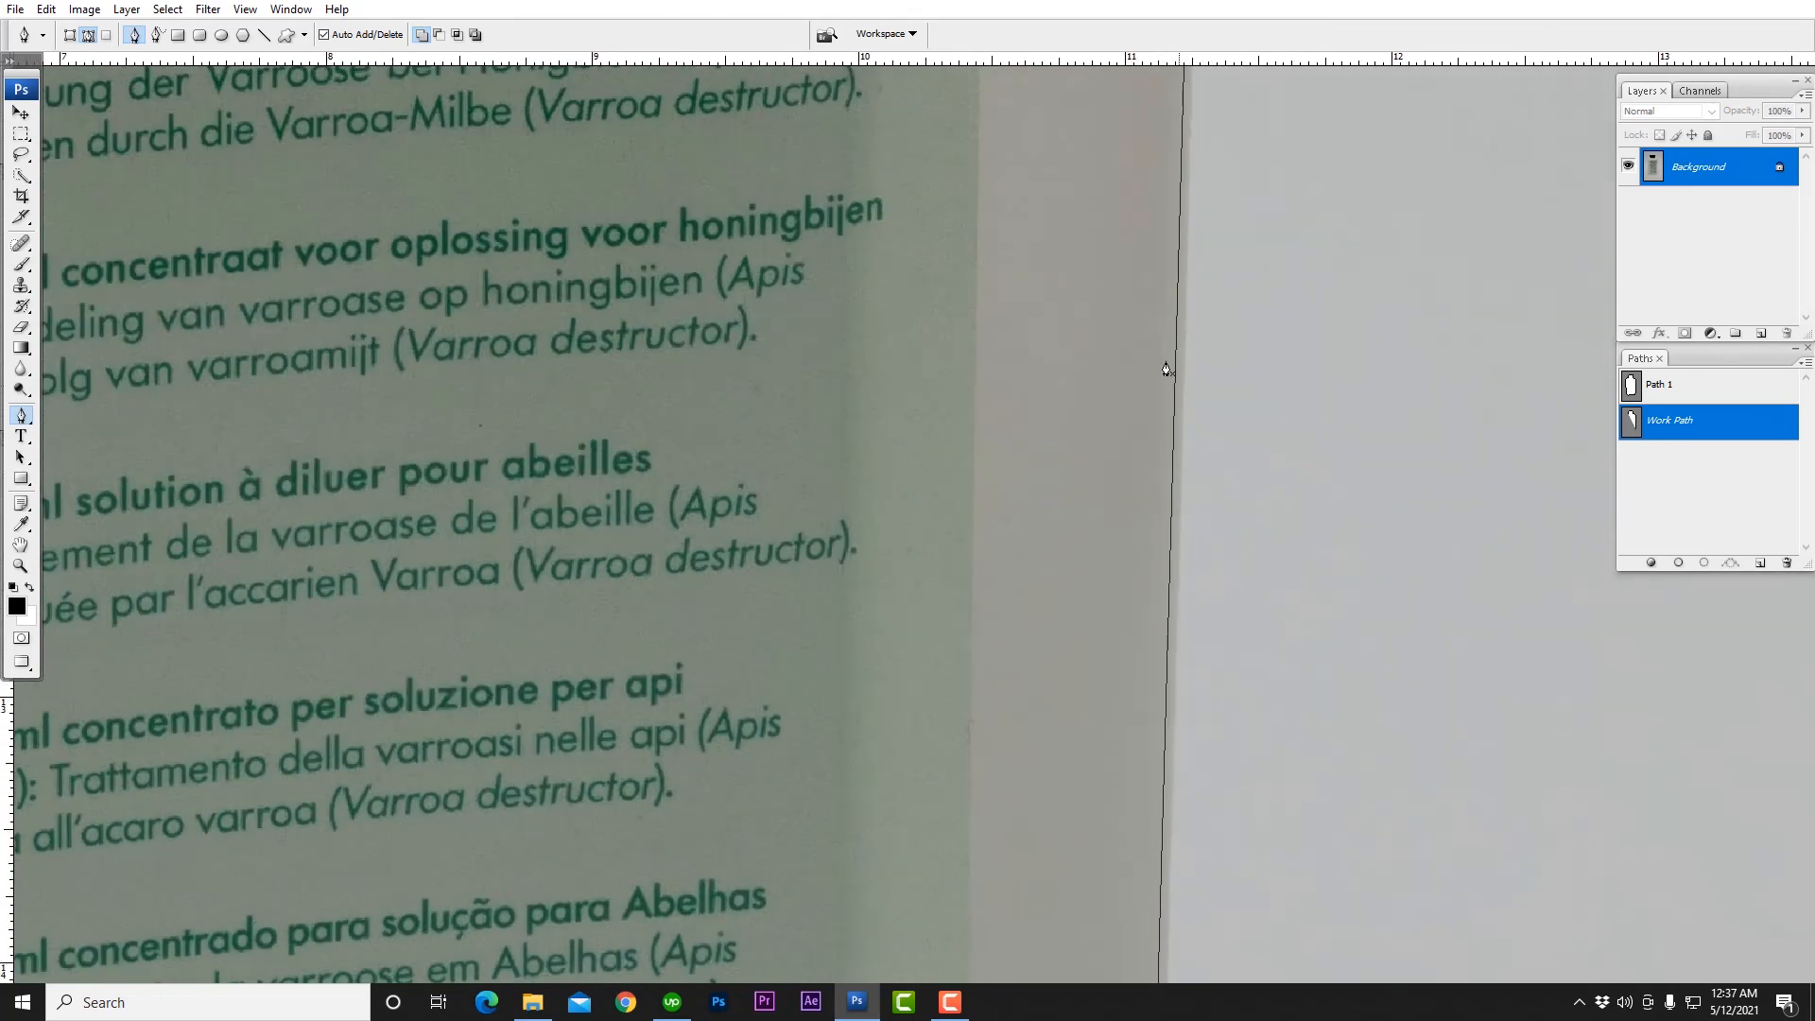
left_click_drag(1228, 263, 1201, 469)
left_click(1201, 470, "alt")
scroll(1200, 733, "down", 15)
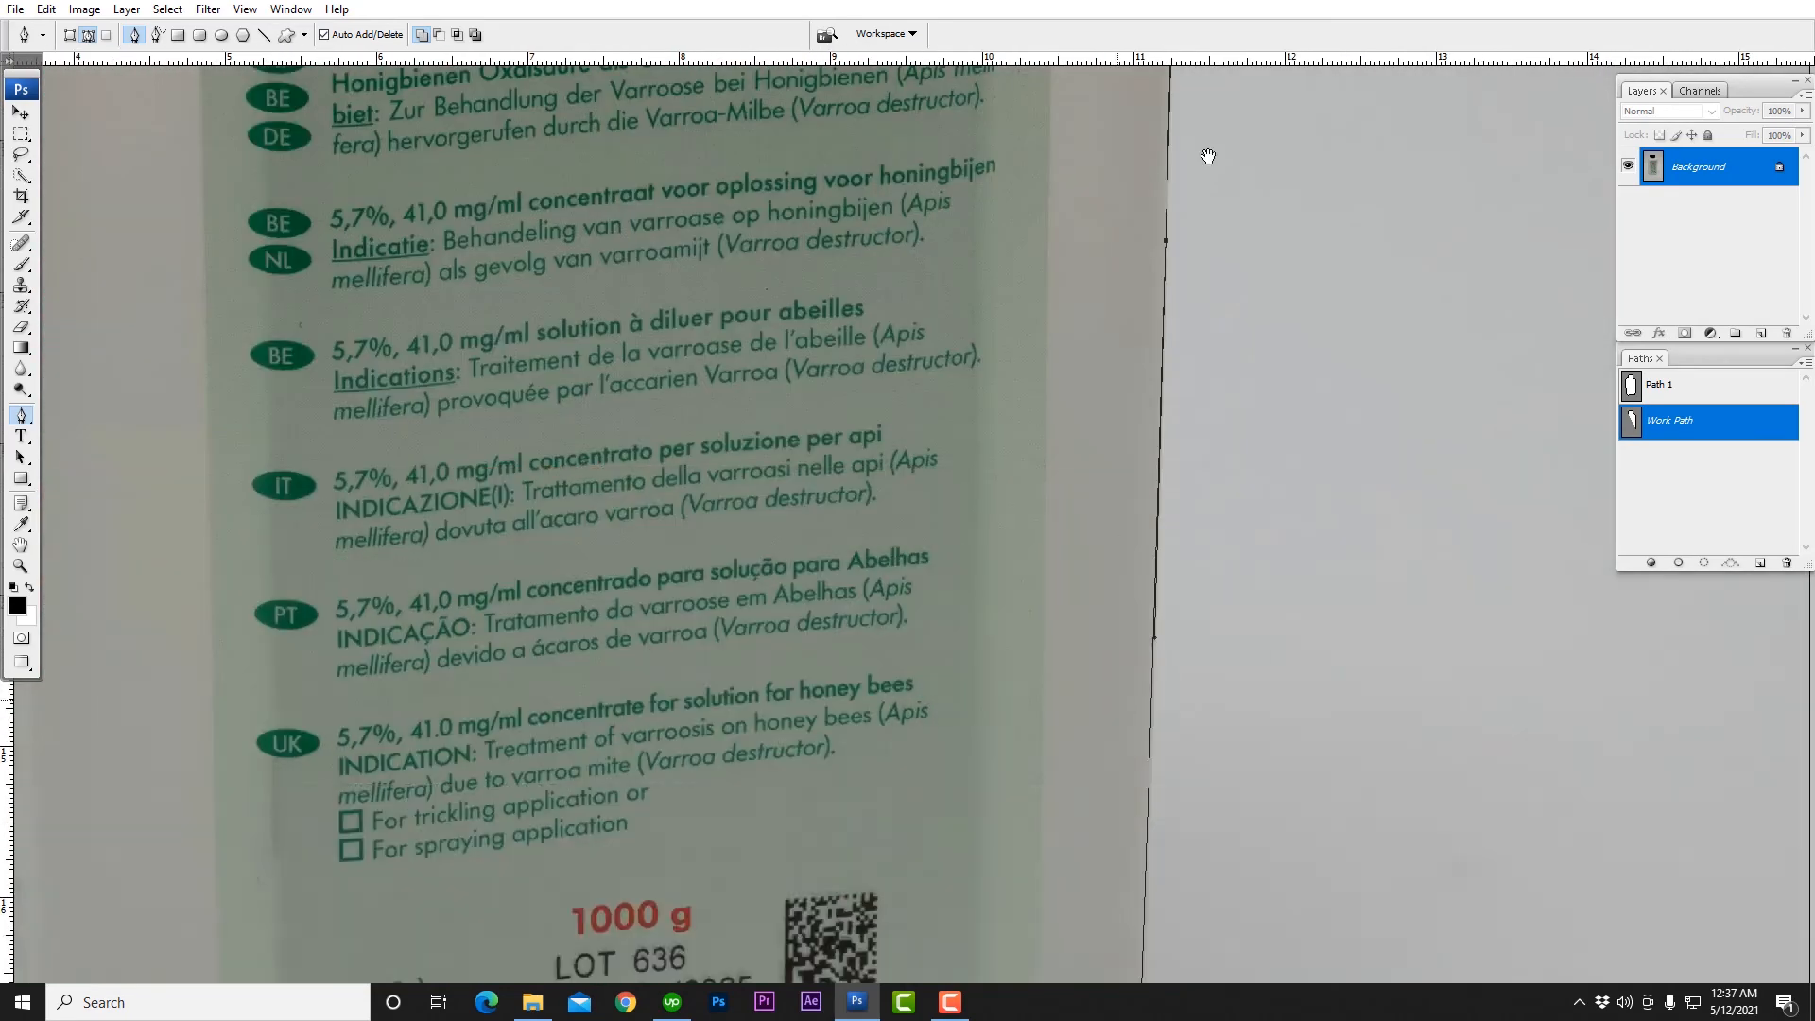
scroll(1250, 127, "up", 3)
left_click_drag(1251, 126, 1239, 564)
scroll(1263, 434, "up", 1)
Step: Trace the notch and rounded lower-right corner of the bottle, continuing the path along its bottom edge
left_click_drag(1210, 326, 1311, 404)
left_click(1270, 428)
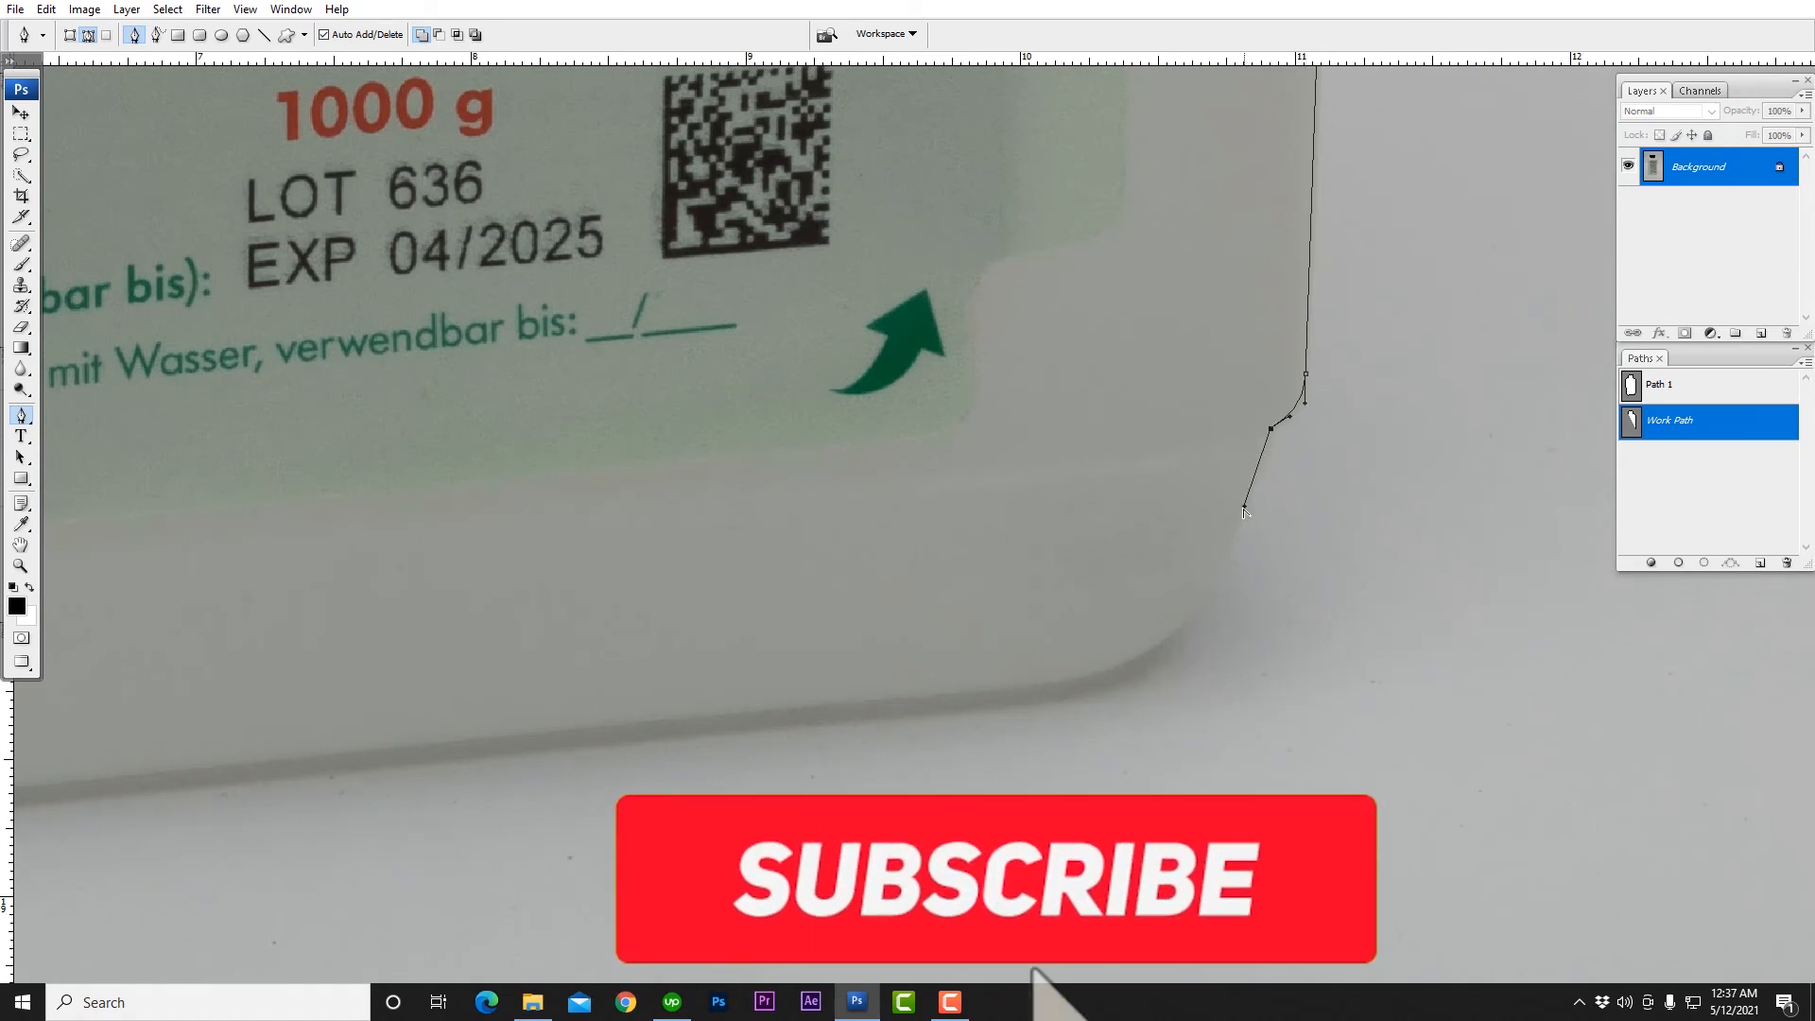
scroll(1207, 615, "up", 1)
left_click_drag(1207, 615, 1310, 413)
left_click_drag(832, 434, 508, 470)
left_click_drag(428, 516, 1248, 417)
Step: Curve the path around the bottle's lower-left corner and adjust its handle to fit the edge
left_click_drag(543, 448, 646, 524)
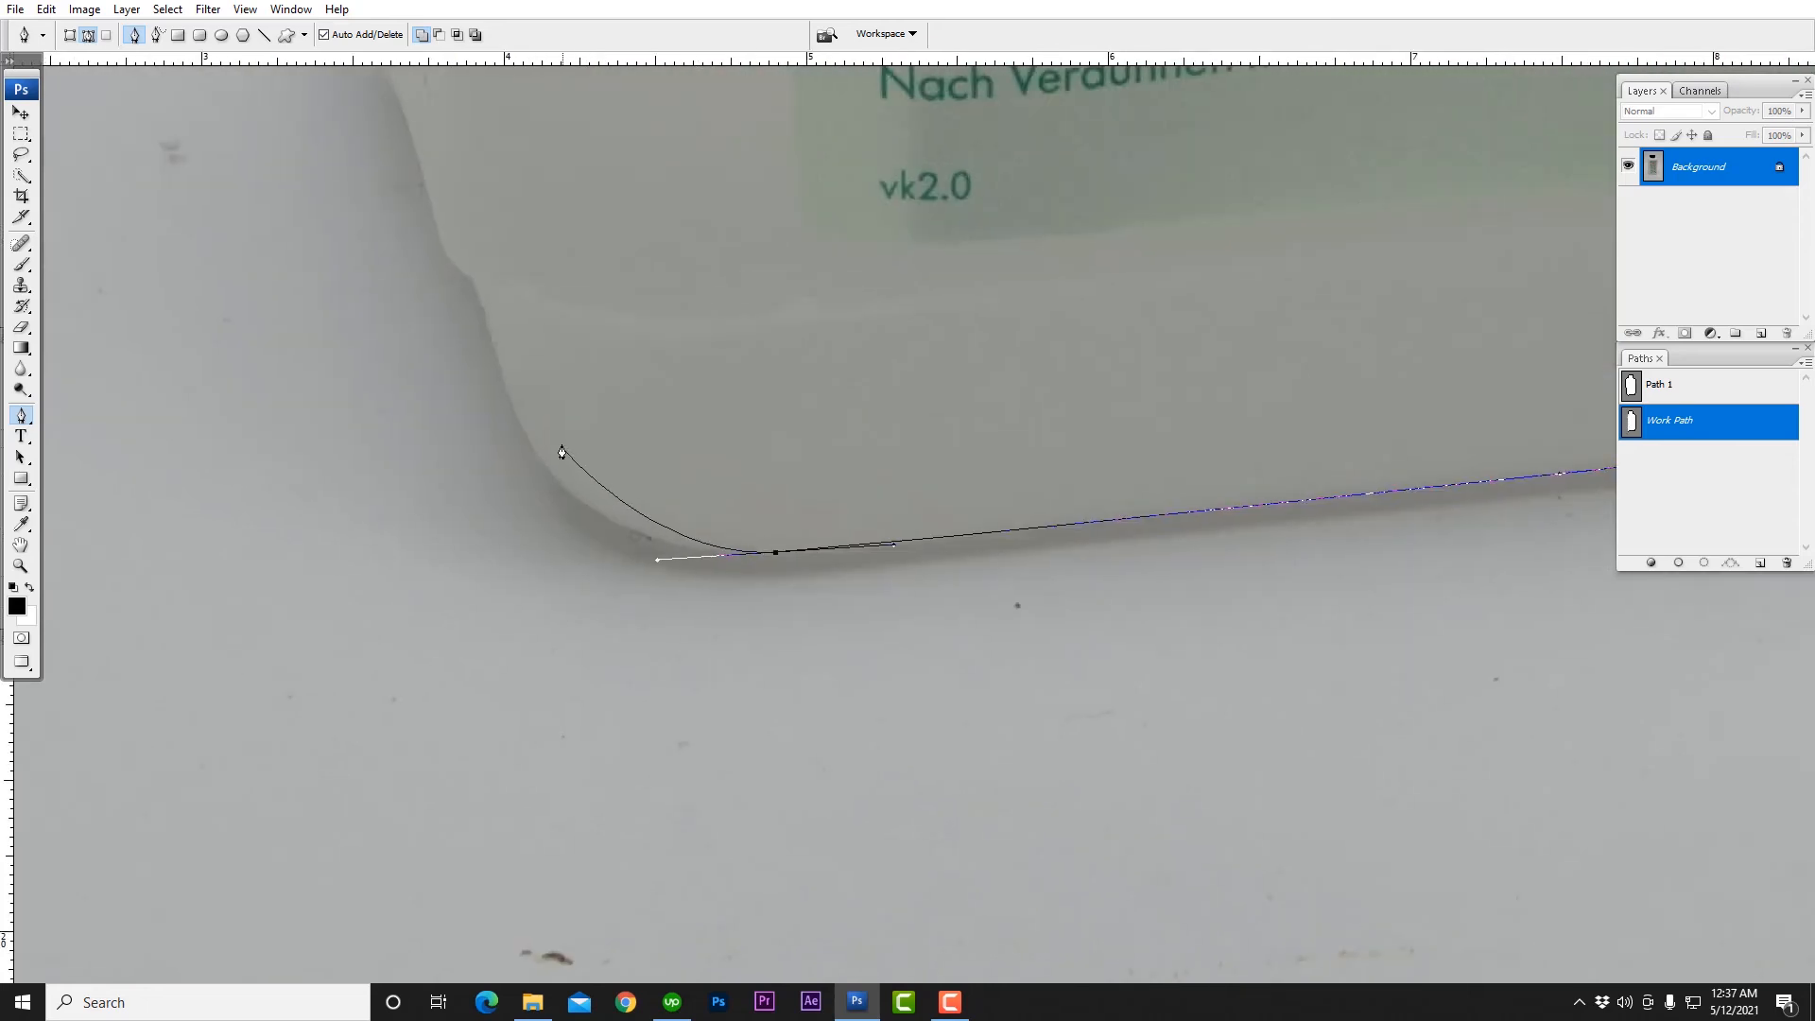
left_click_drag(524, 423, 521, 375)
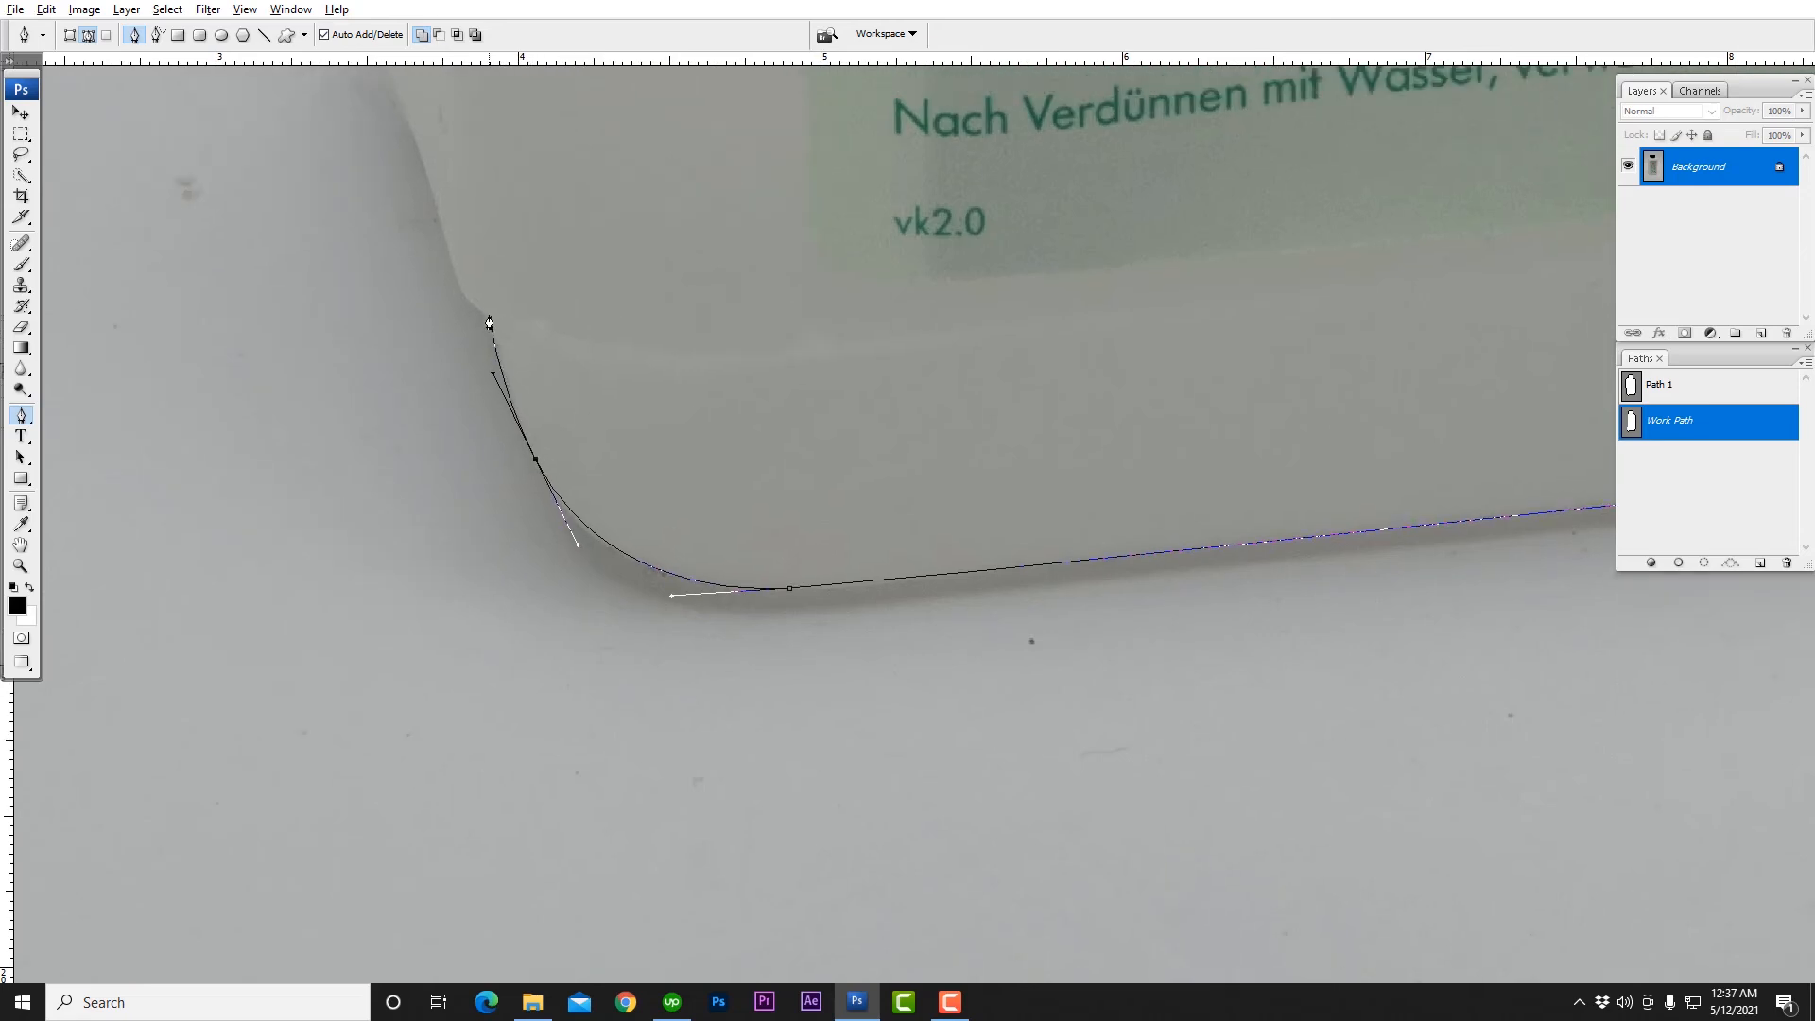
scroll(515, 389, "up", 6)
left_click_drag(529, 449, 618, 369)
left_click_drag(639, 443, 707, 490)
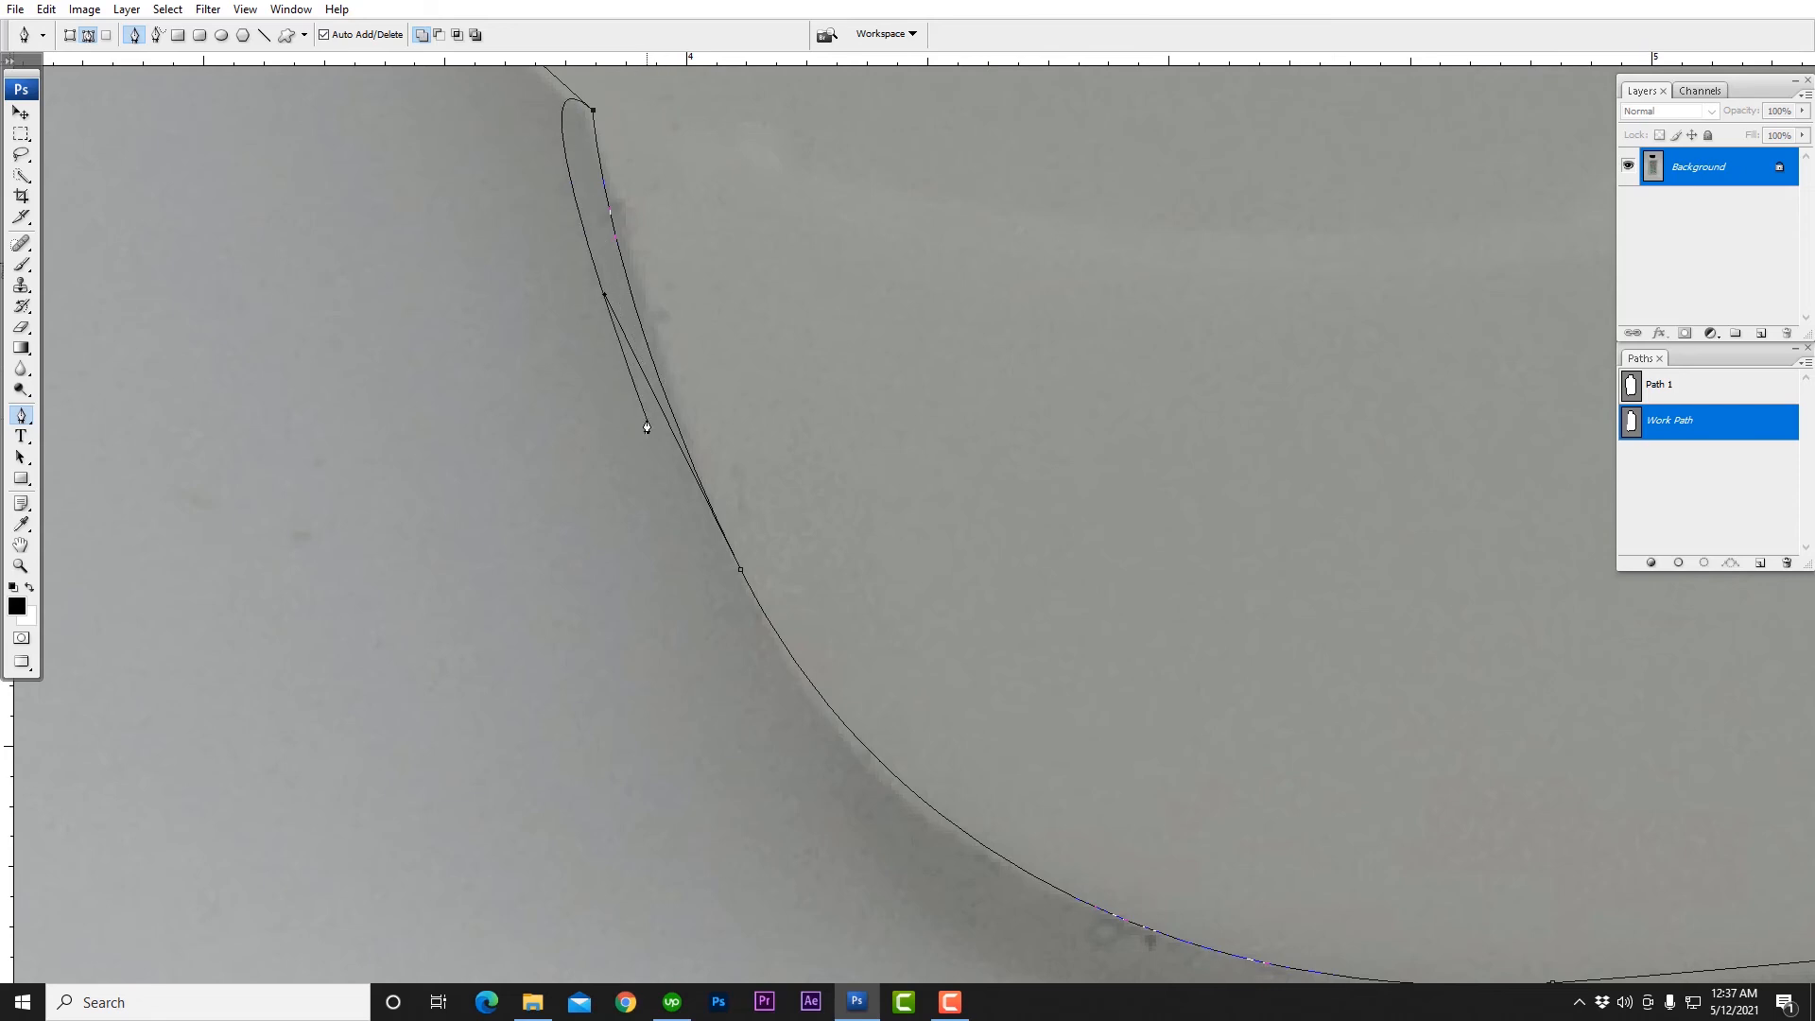
left_click_drag(603, 300, 644, 340)
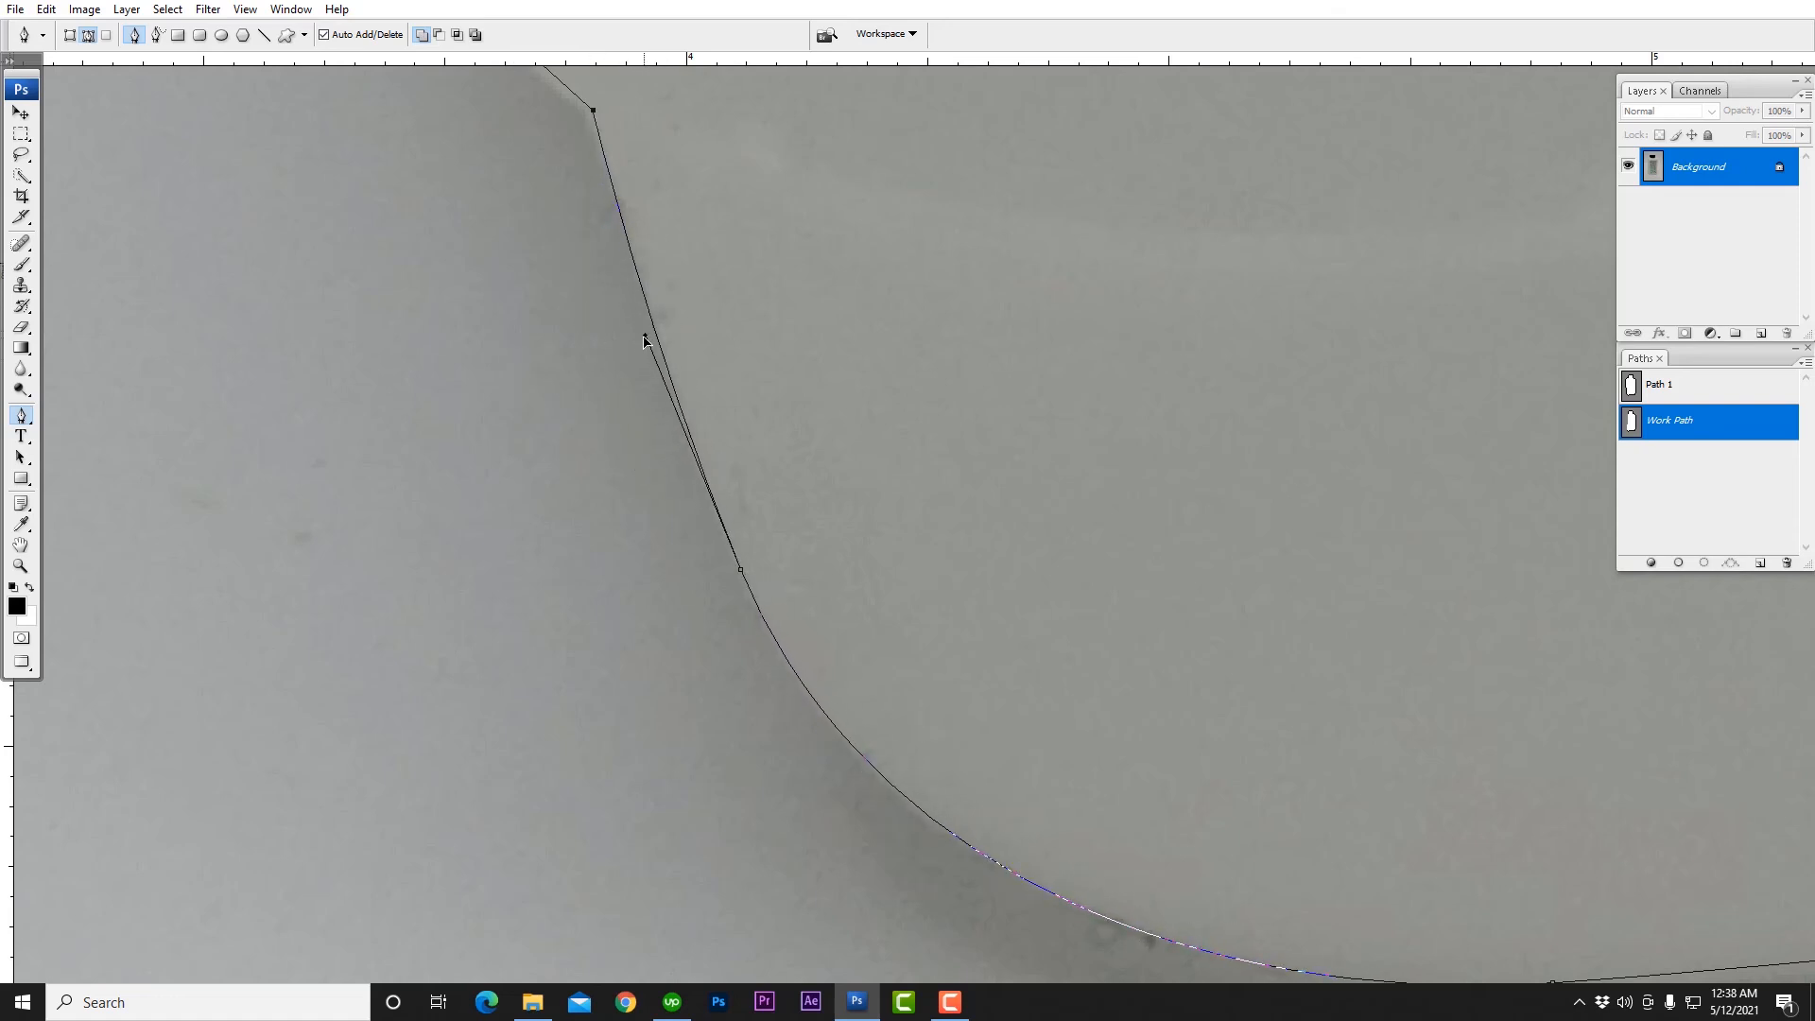
Step: Continue the path past the lower-left notch and up the slanted edge to the bottle's left side
scroll(665, 339, "down", 5)
left_click_drag(710, 401, 783, 676)
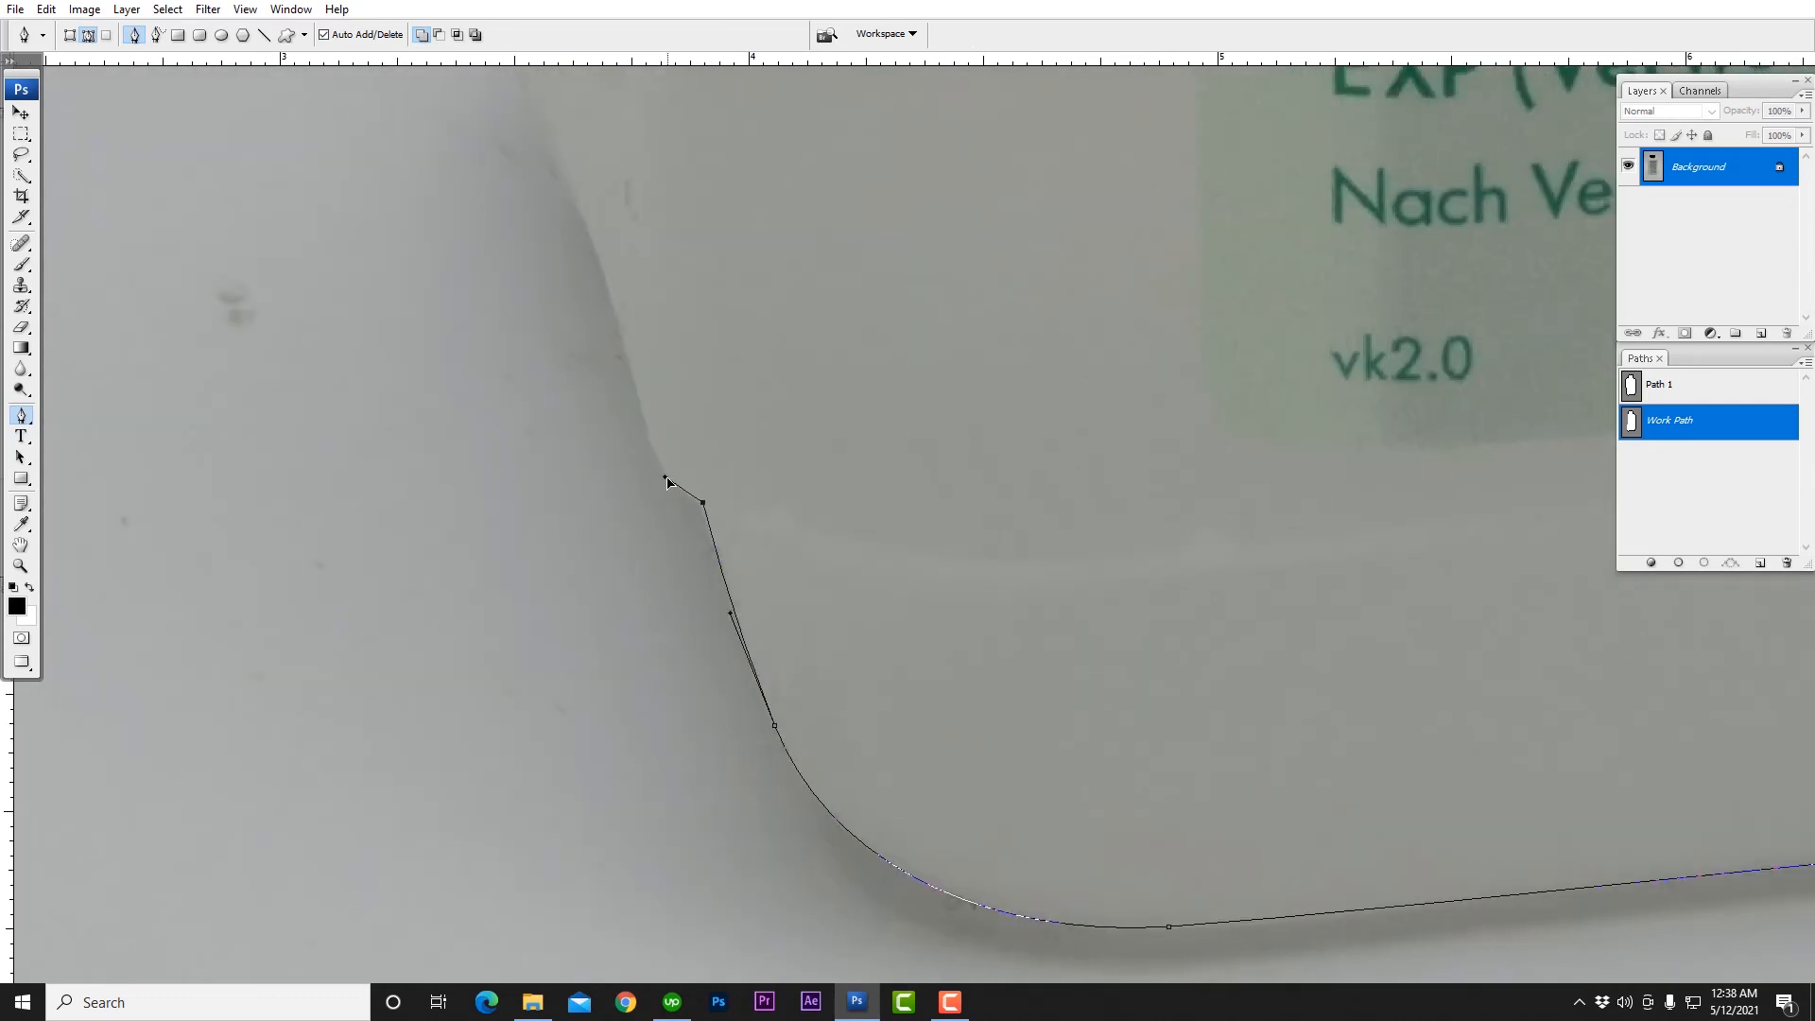
scroll(631, 363, "down", 3)
left_click_drag(675, 323, 698, 566)
scroll(580, 414, "down", 4)
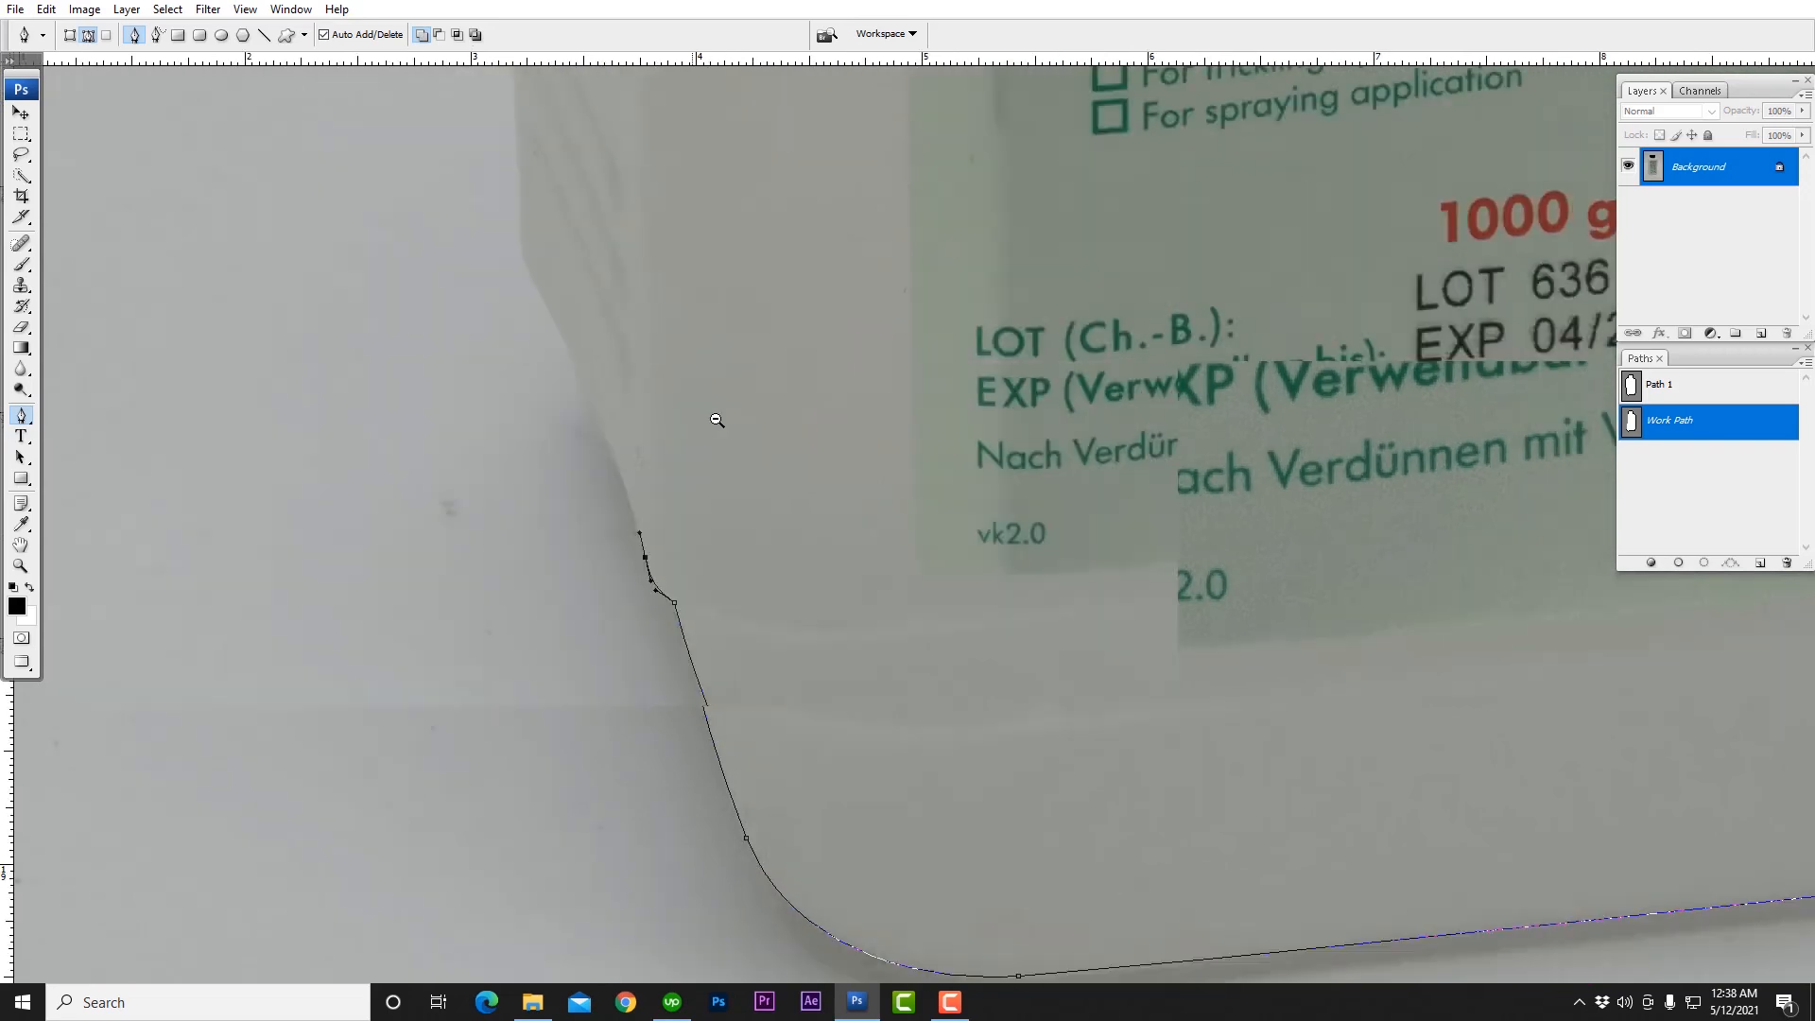
scroll(656, 438, "up", 4)
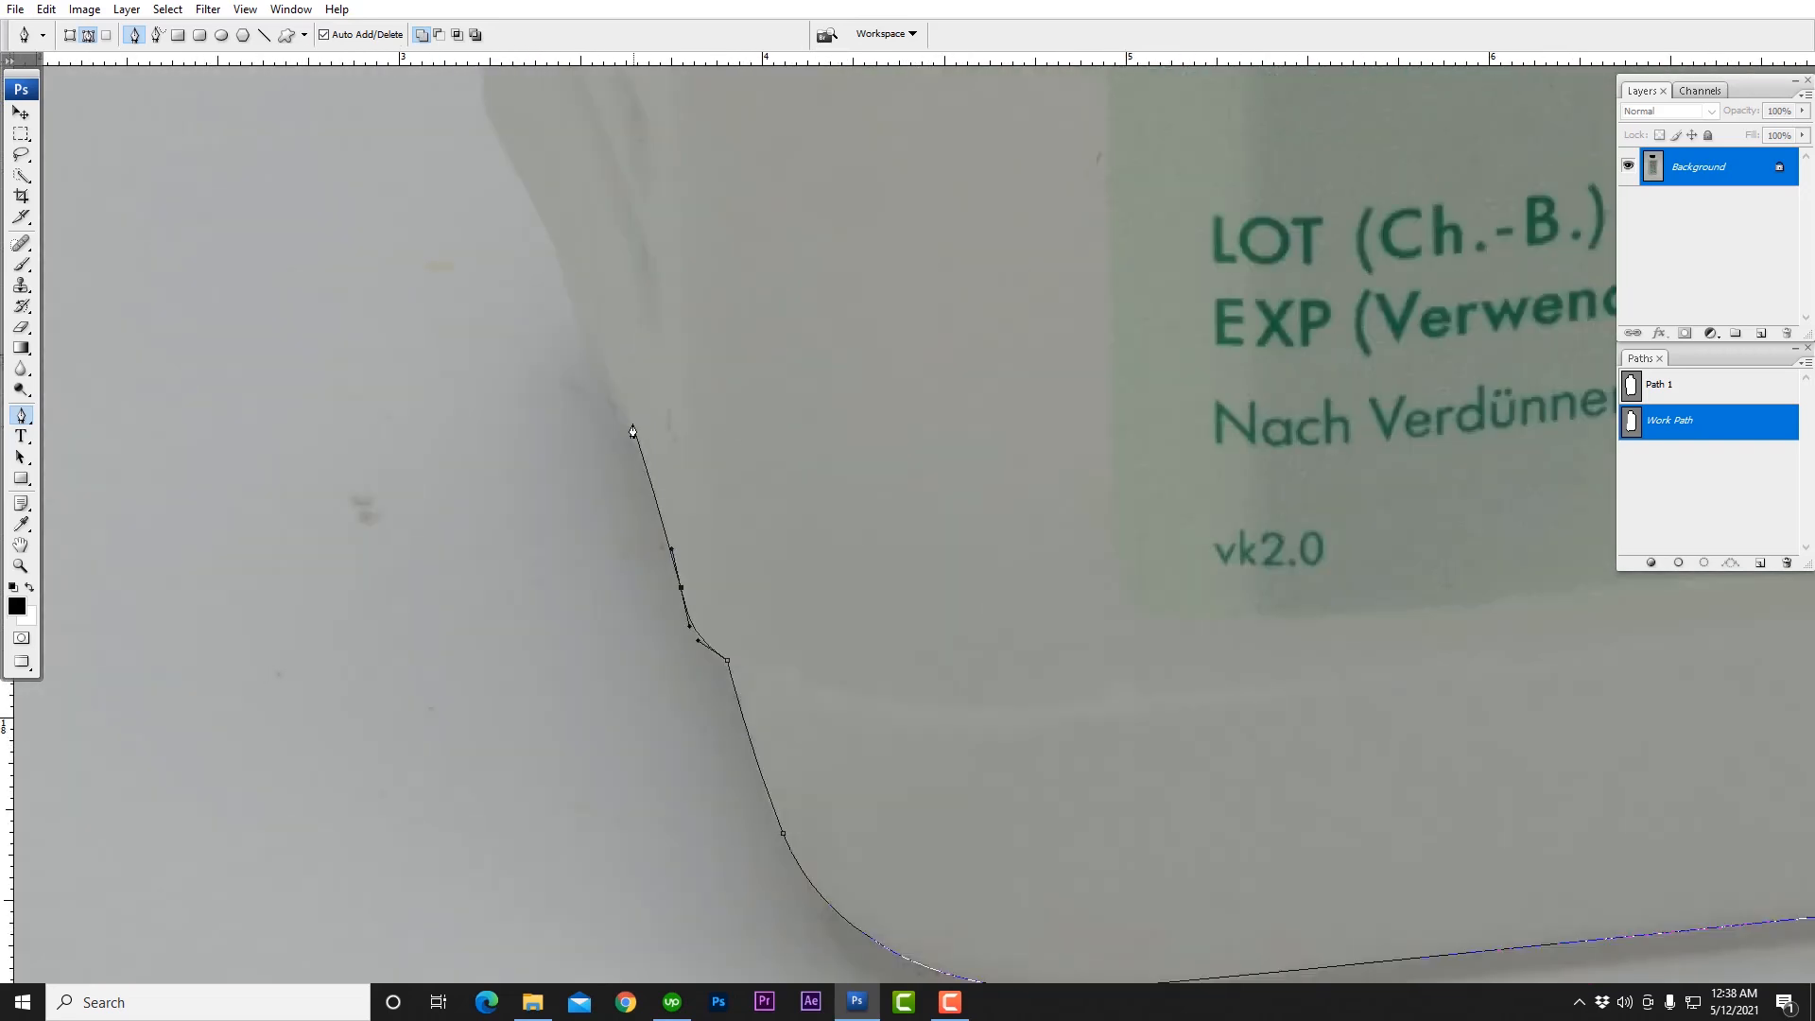
left_click_drag(595, 322, 726, 621)
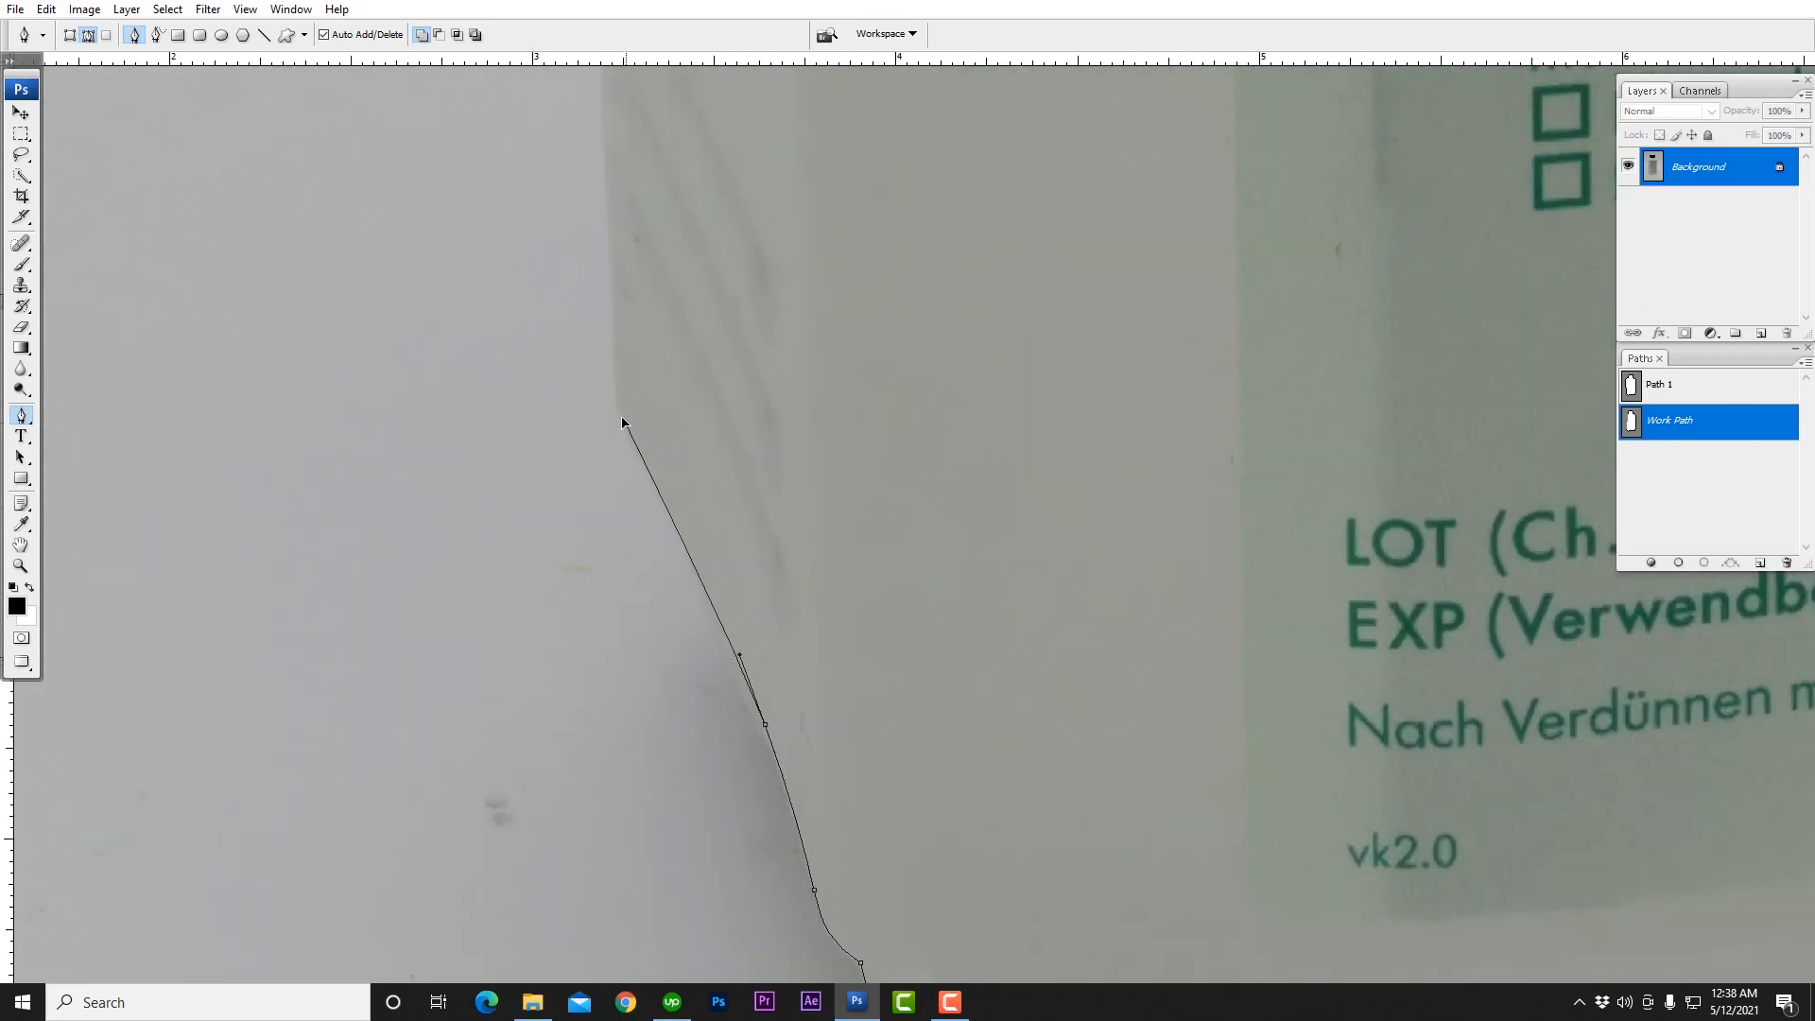
Step: Trace the path up the bottle's straight left side to the start of the shoulder curve
scroll(632, 367, "down", 1)
left_click_drag(824, 306, 932, 826)
left_click_drag(746, 531, 815, 769)
left_click_drag(751, 309, 748, 178)
left_click_drag(832, 239, 848, 460)
left_click_drag(801, 123, 935, 933)
left_click_drag(875, 297, 871, 154)
left_click_drag(918, 85, 1008, 945)
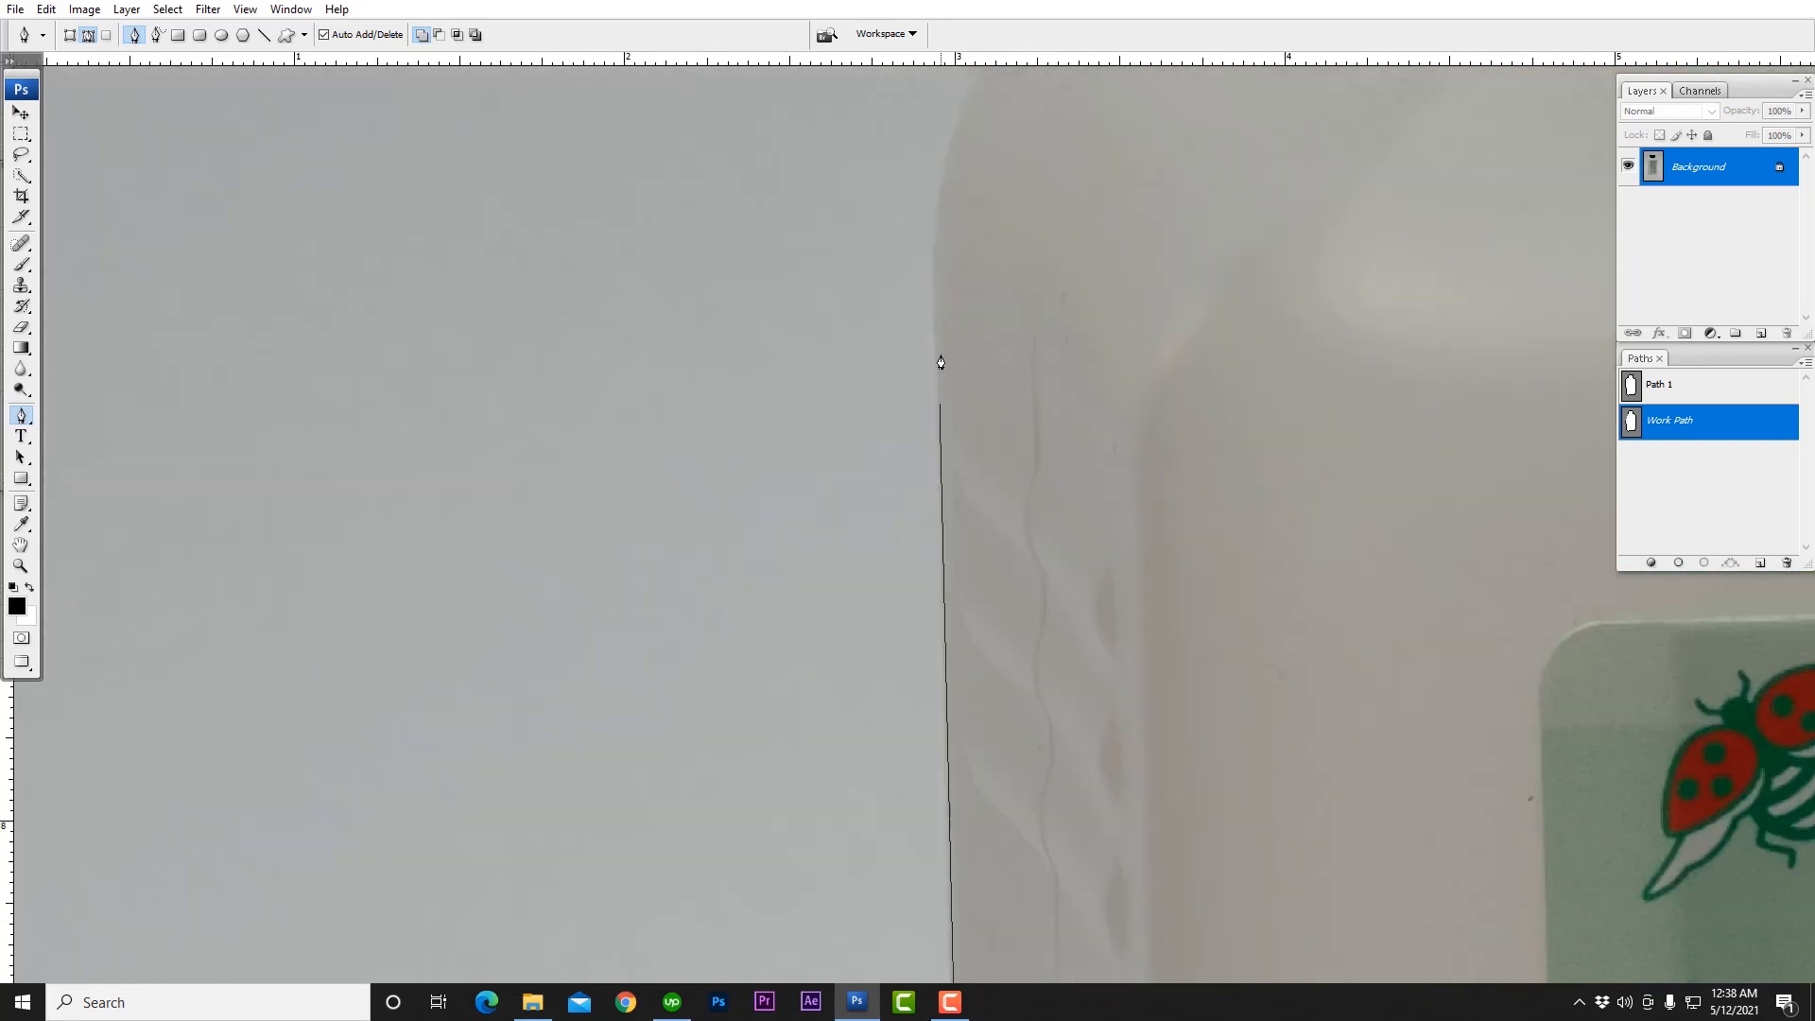
Step: Trace the left shoulder curve and slope up to the cap, closing the path at its starting point
left_click_drag(939, 307, 965, 493)
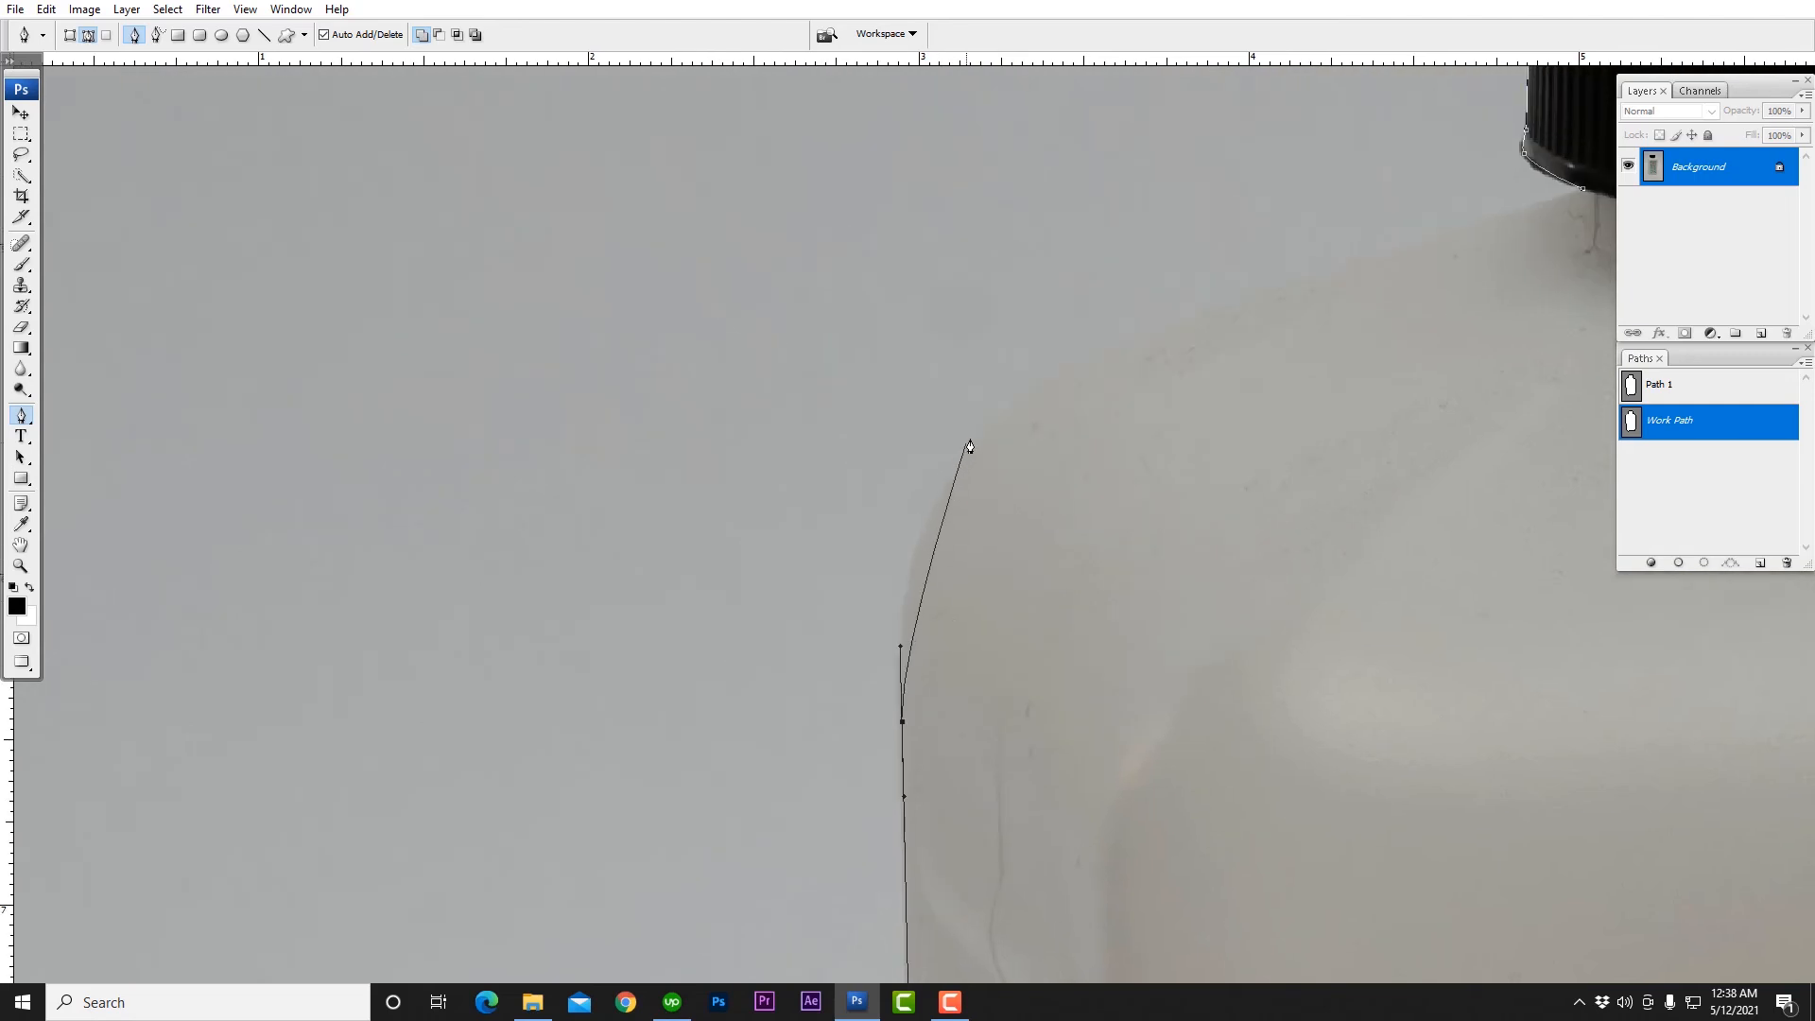
left_click_drag(1000, 423, 1110, 346)
left_click_drag(1302, 280, 698, 418)
scroll(855, 344, "up", 2)
left_click_drag(856, 344, 902, 344)
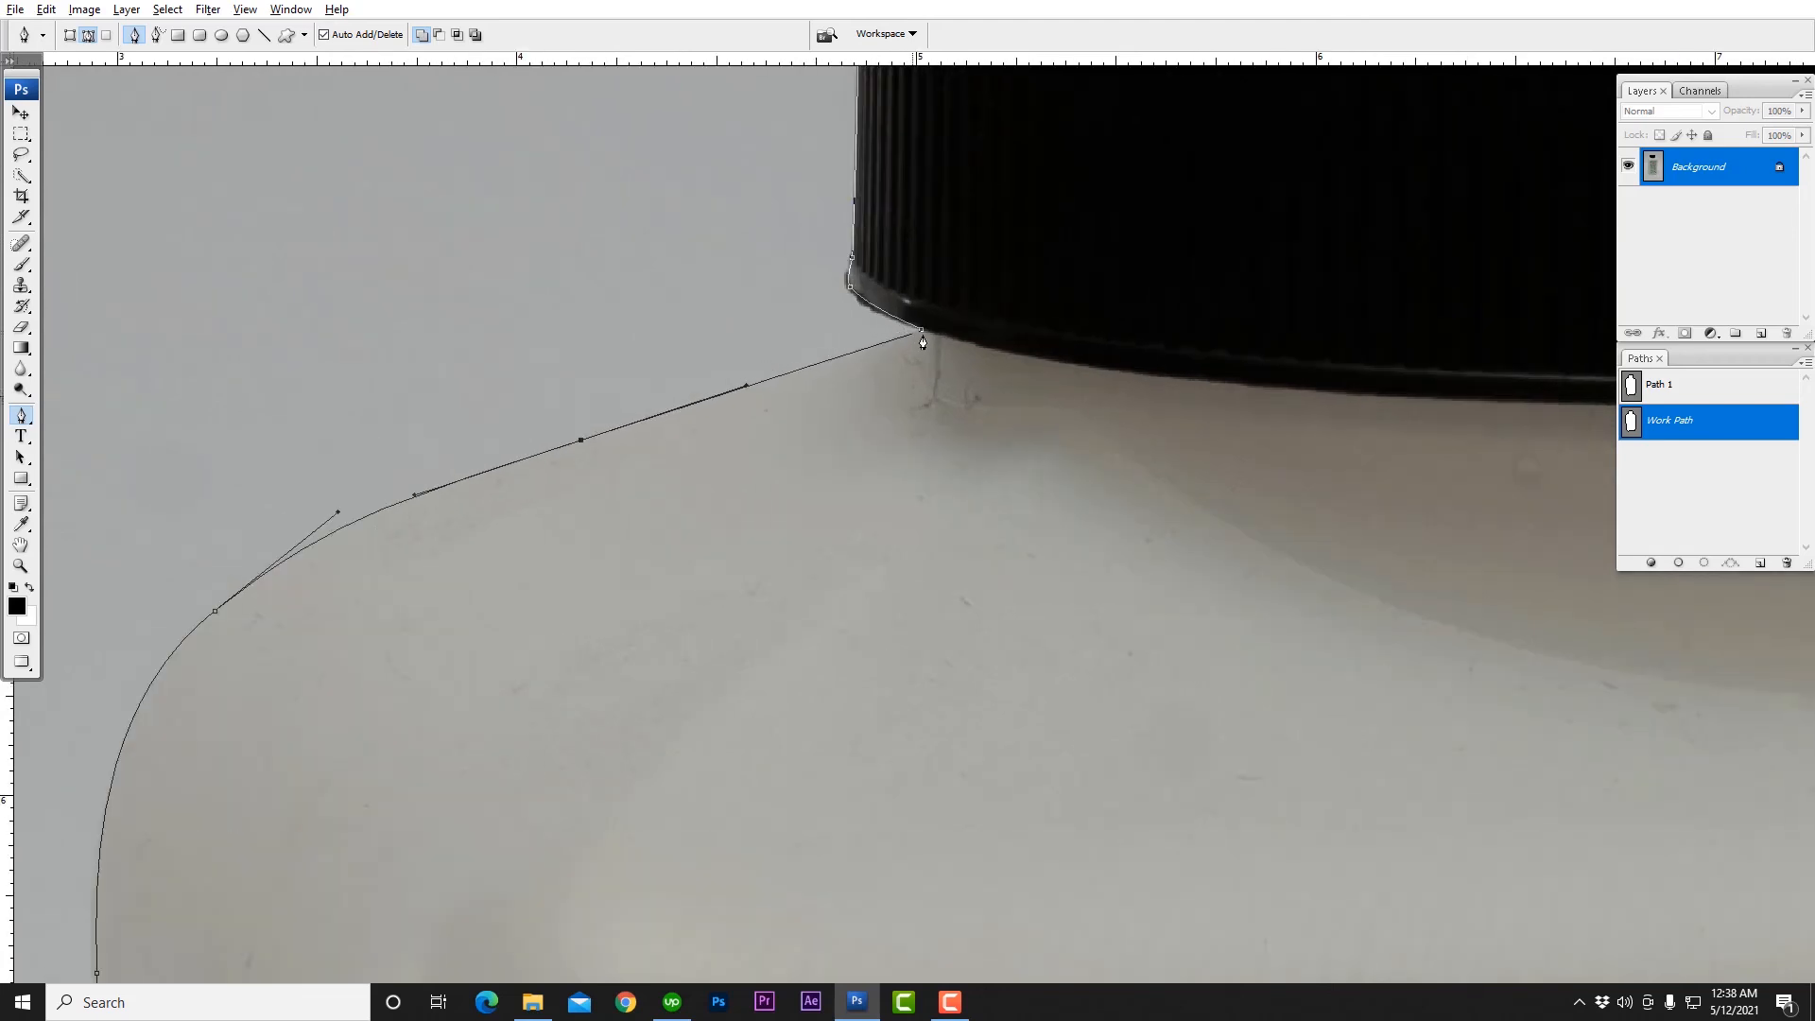
Step: Save the closed bottle work path as Path 2
scroll(1187, 397, "down", 4)
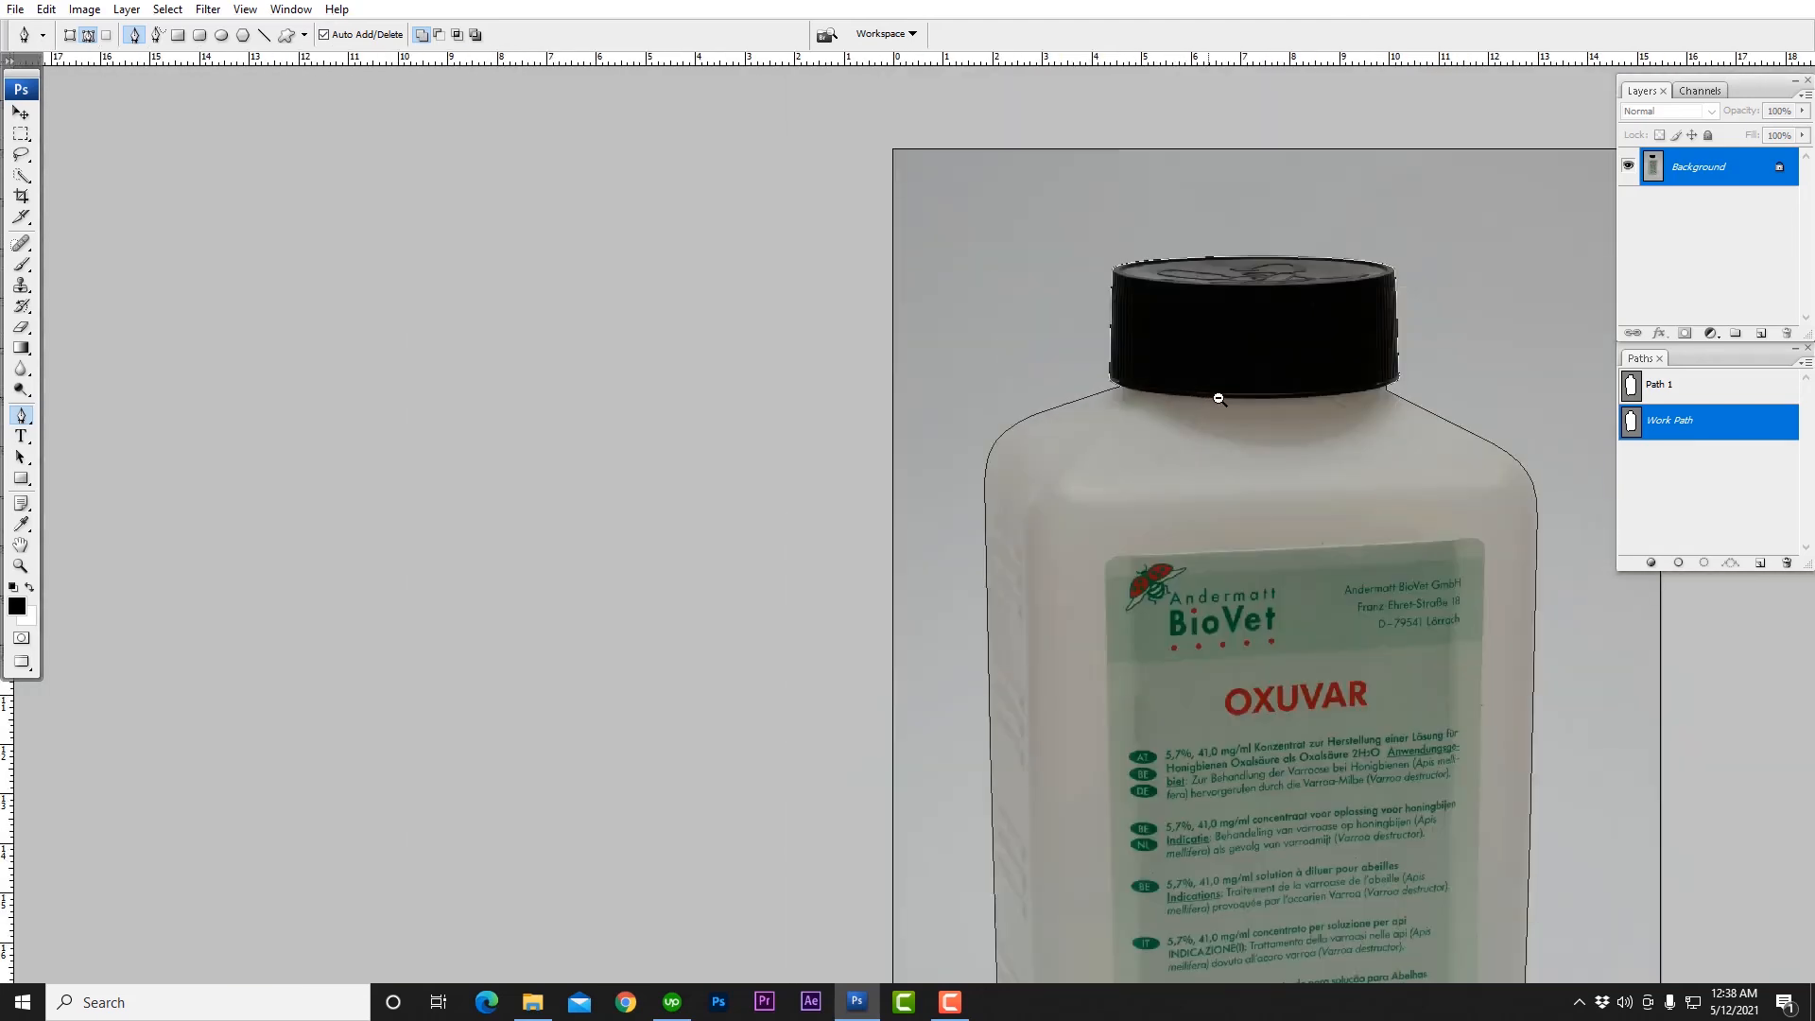
scroll(1220, 398, "down", 1)
scroll(1130, 440, "up", 1)
double_click(1688, 427)
key("Return")
Step: Delete the older Path 1 and select Path 2
left_click(1683, 395)
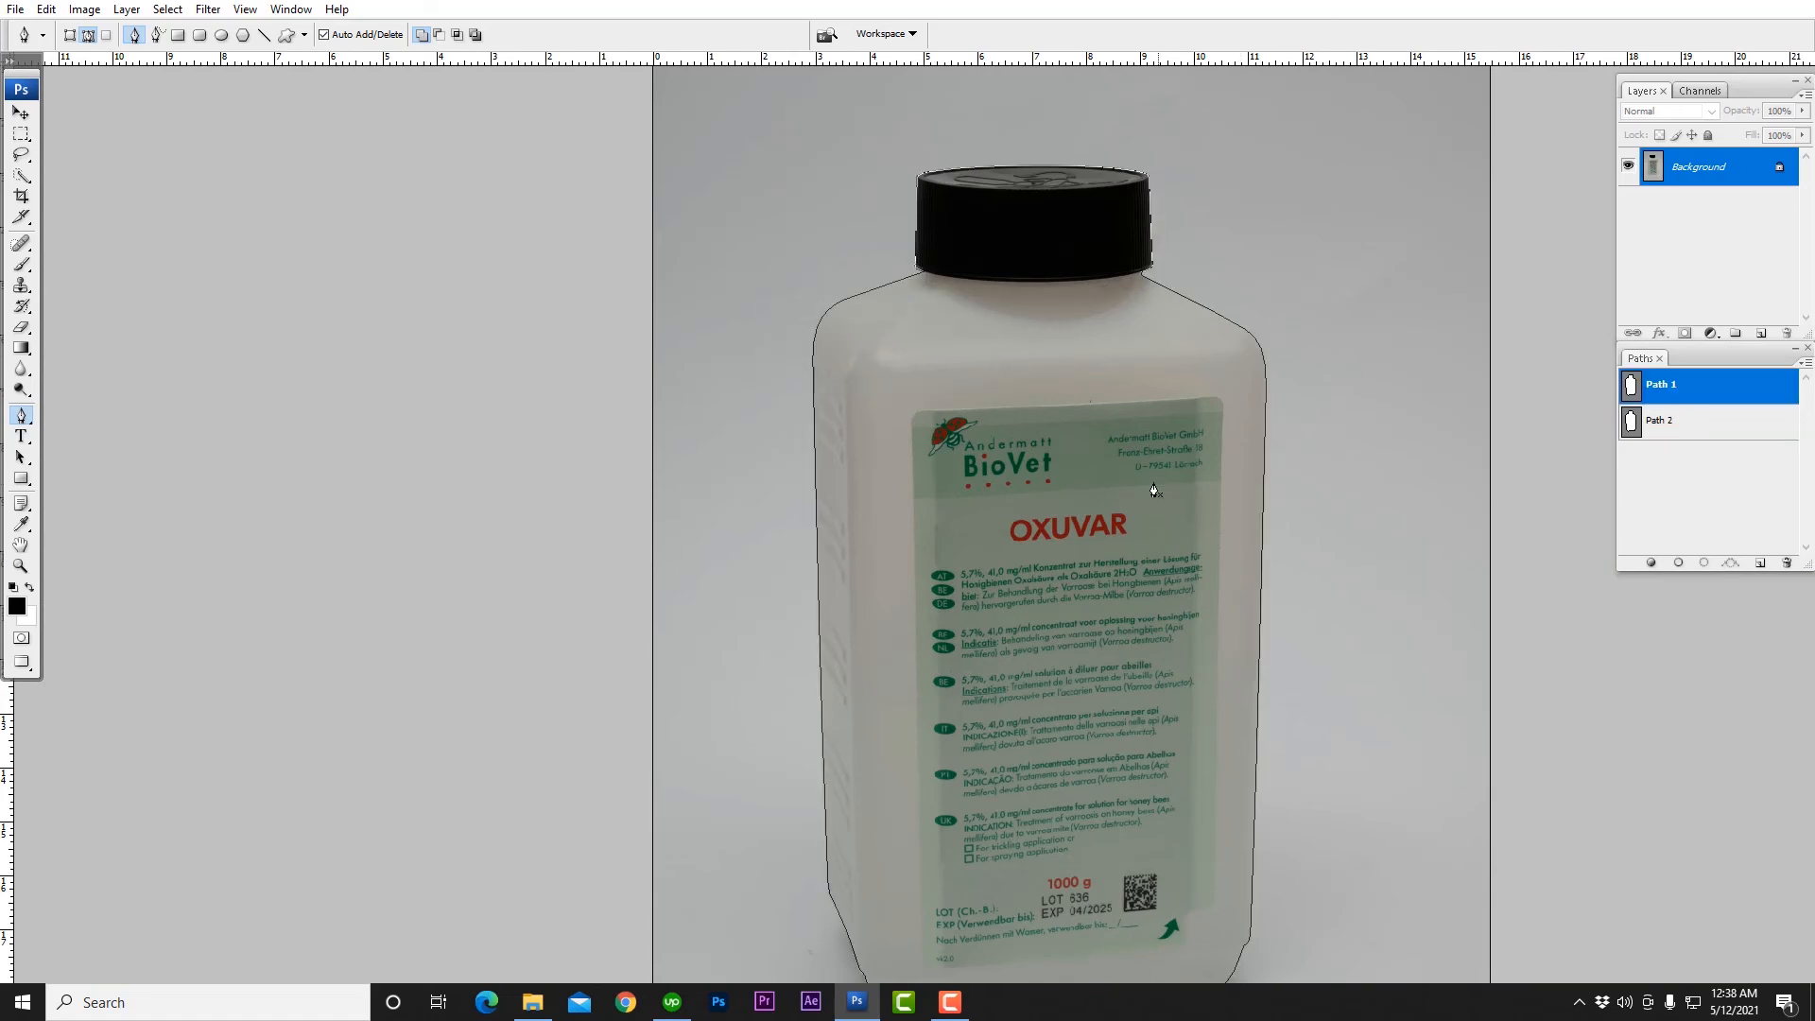
scroll(1450, 372, "up", 2)
scroll(1412, 411, "down", 1)
left_click(1717, 442)
left_click(1690, 397)
key("Delete")
left_click(1692, 386)
Step: Convert Path 2 to a selection, check the bottle outline in Quick Mask mode, and deselect it
scroll(1060, 374, "up", 2)
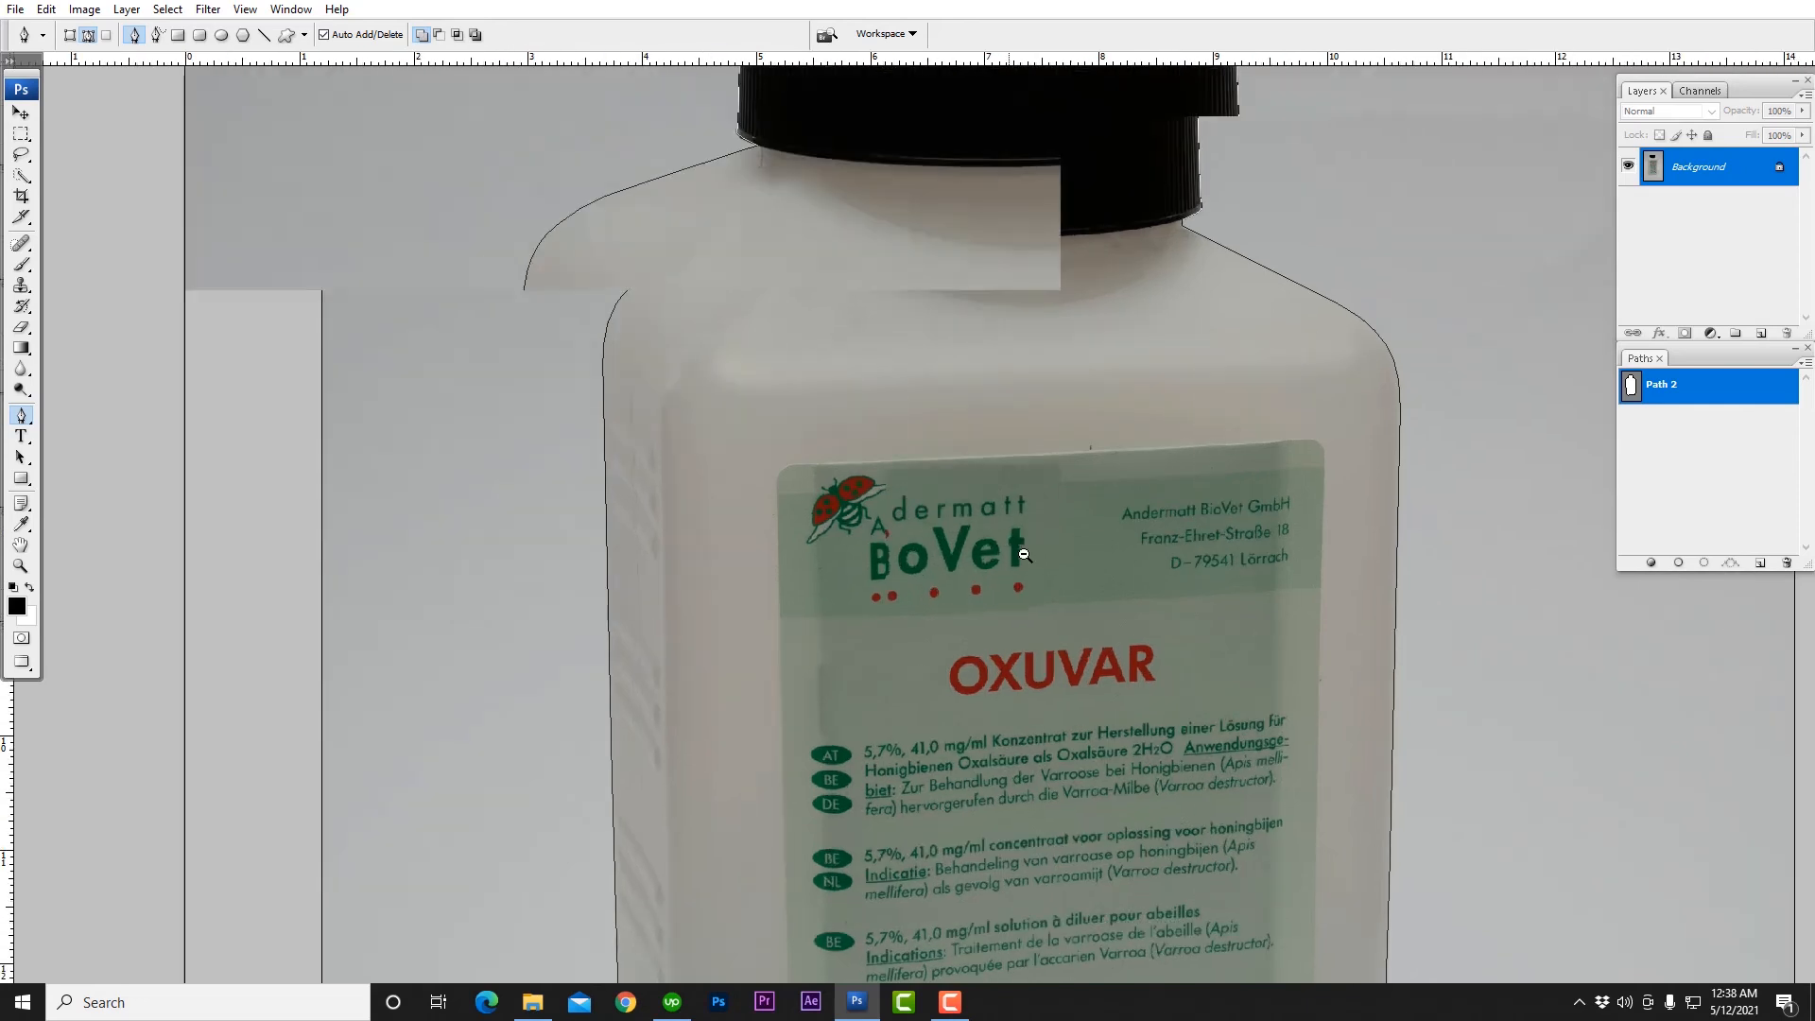
scroll(1060, 374, "down", 3)
left_click_drag(1074, 602, 1008, 515)
scroll(1046, 413, "down", 1)
key("ctrl+Return")
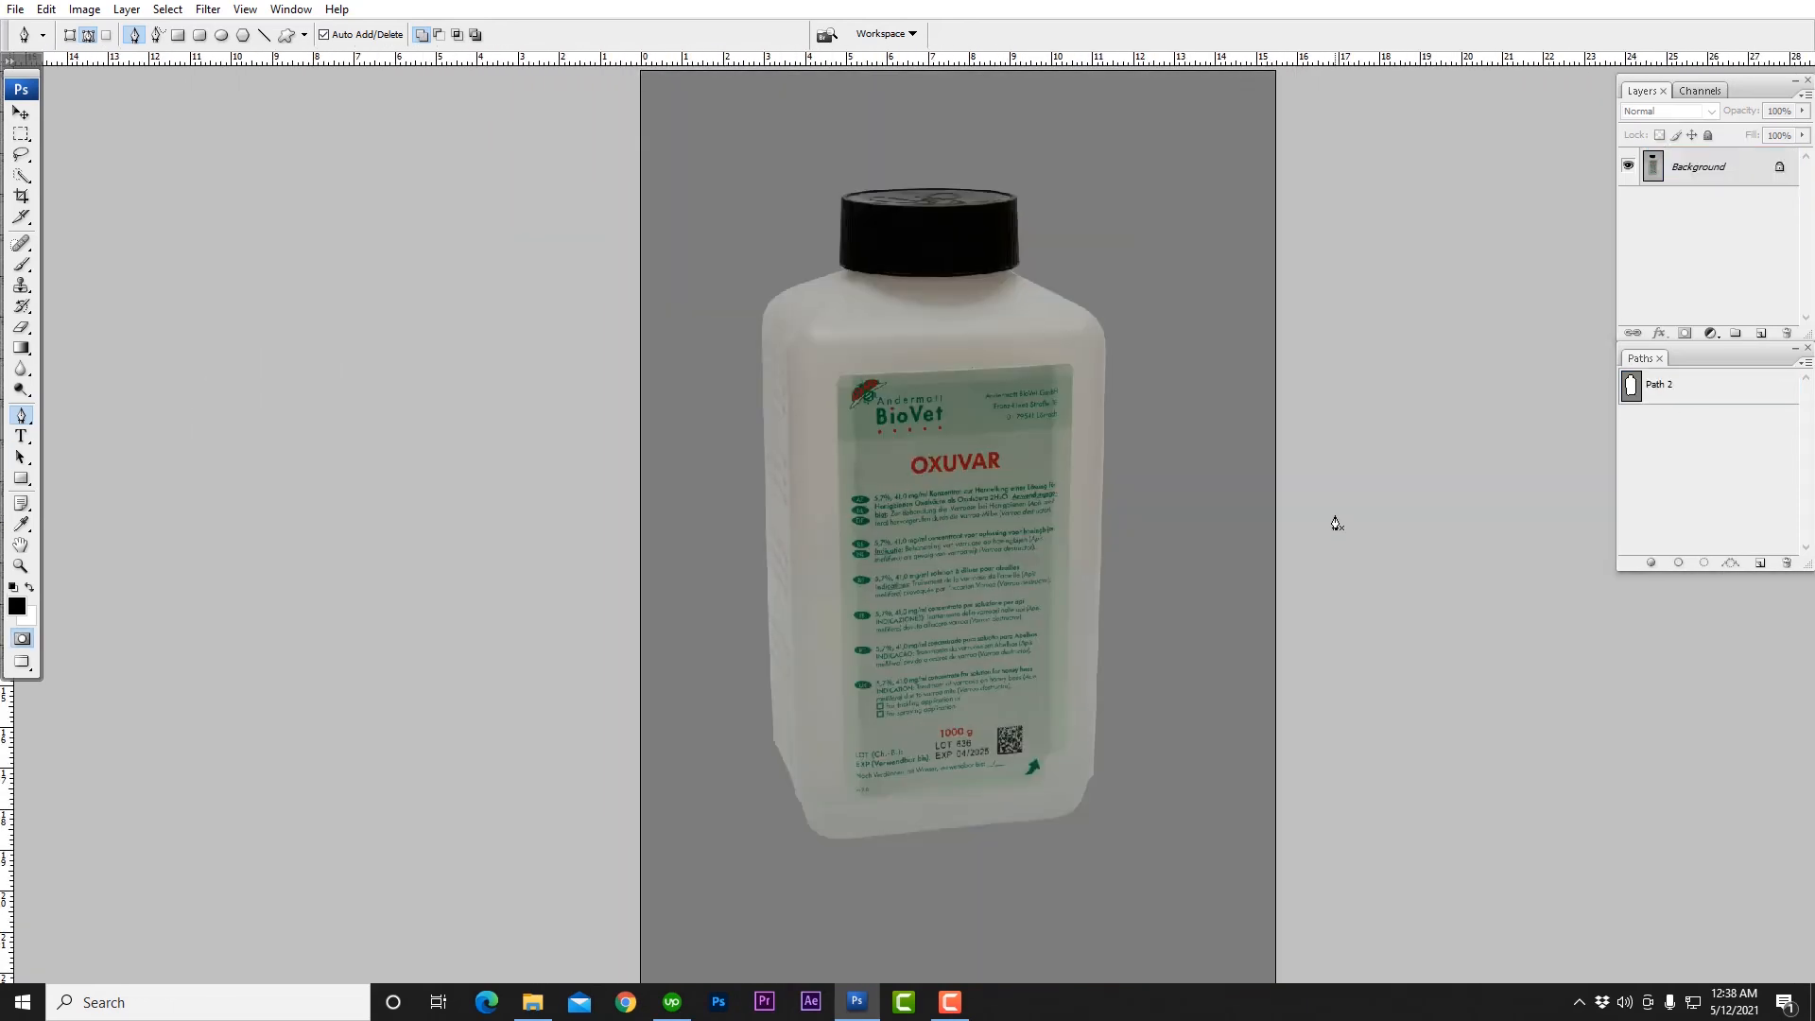
key("q")
key("q")
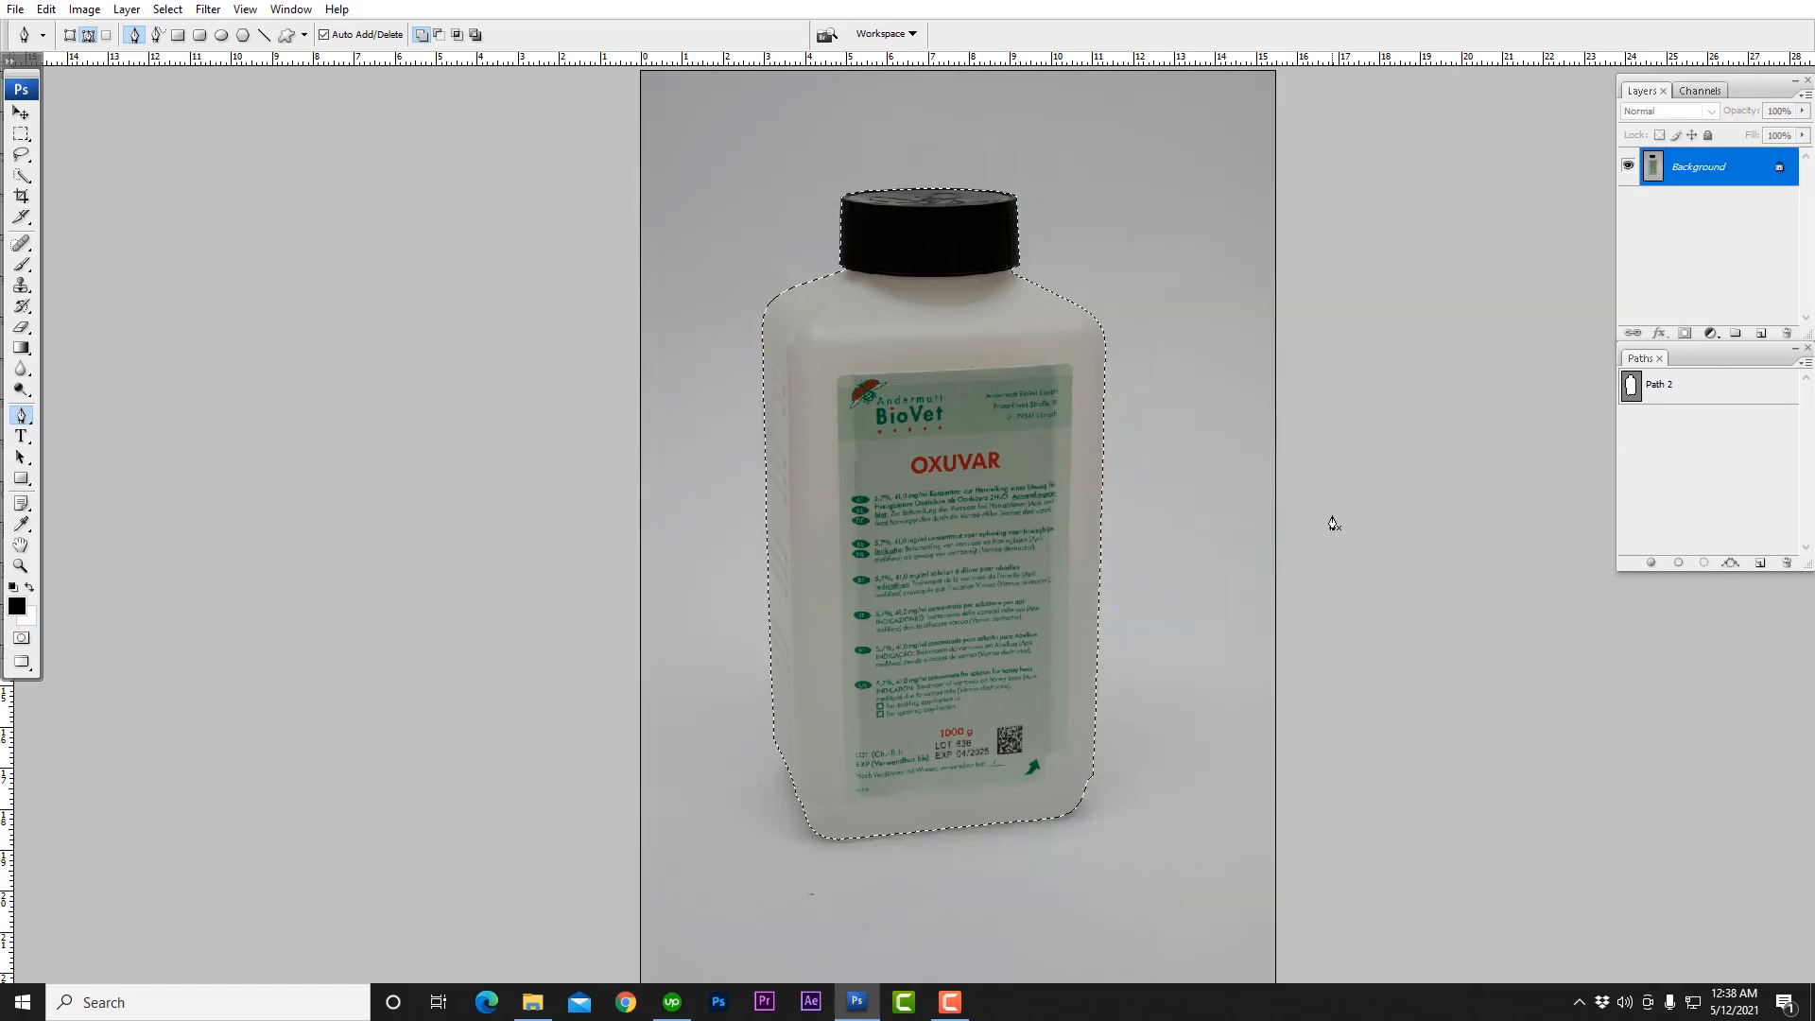
key("ctrl+d")
scroll(1044, 441, "down", 1)
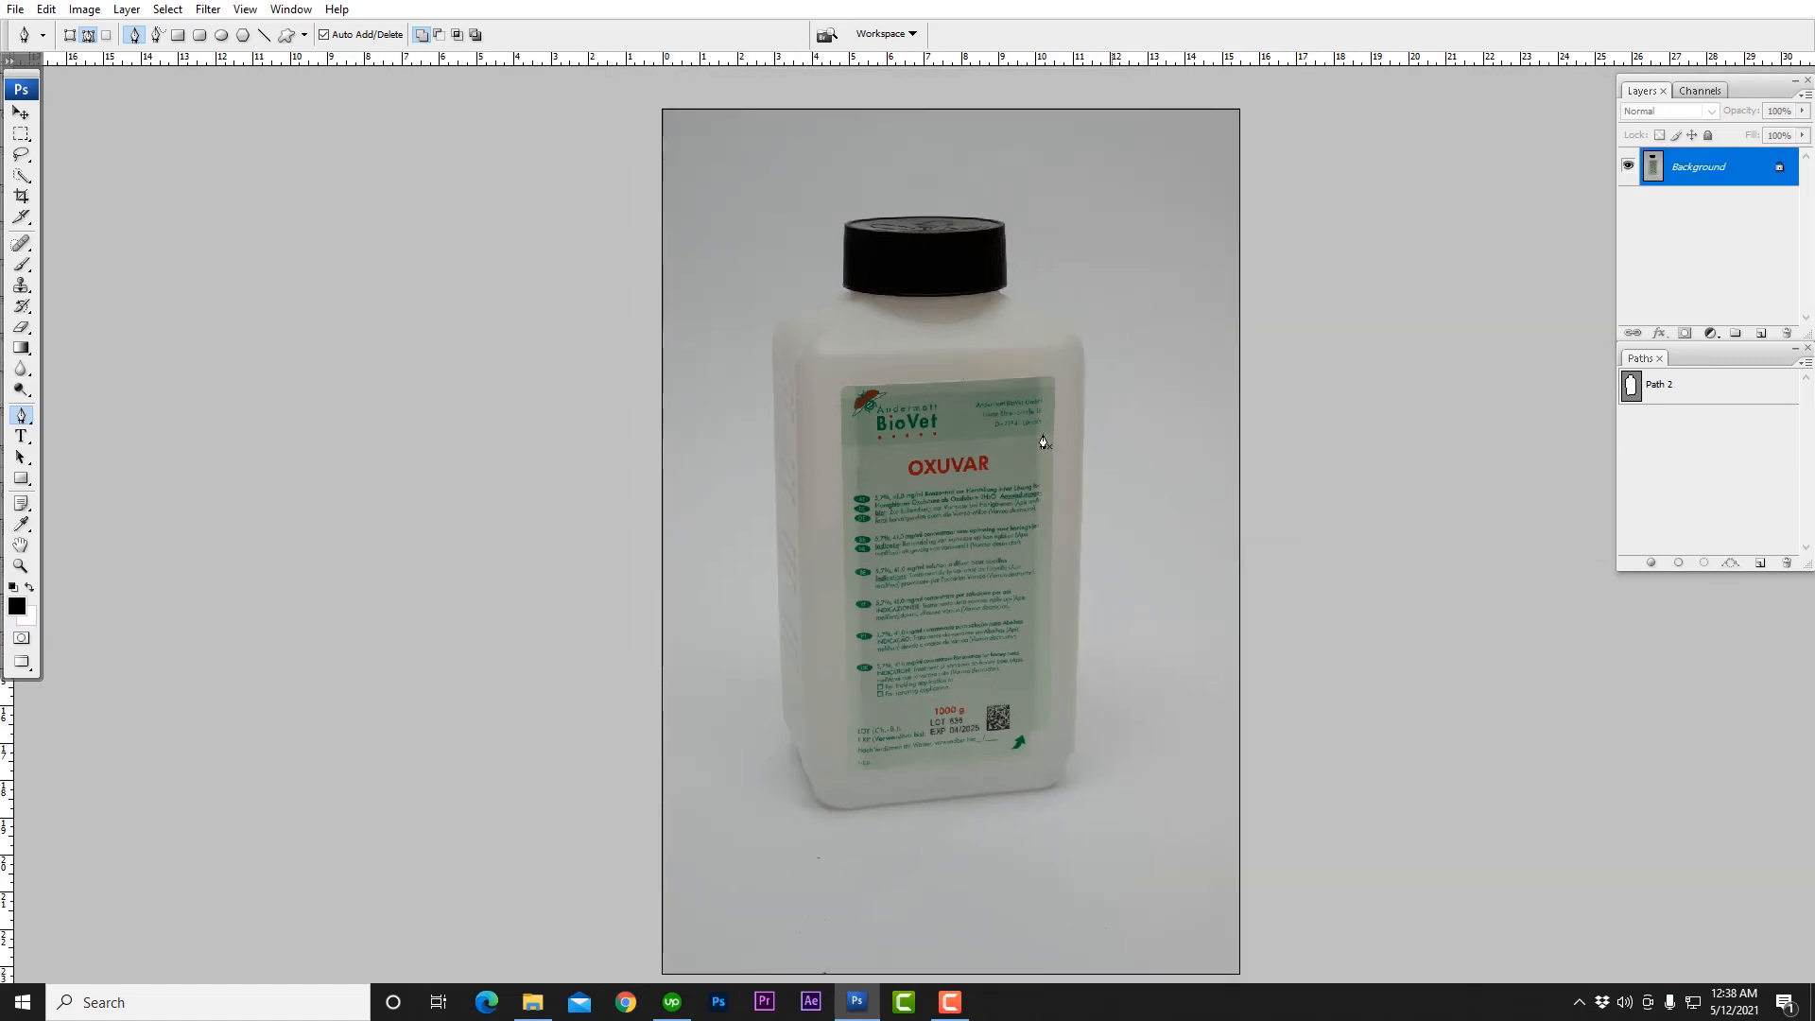
Step: Load Path 2 as a selection, copy the bottle onto a new layer, and duplicate that layer
left_click(1632, 390, "ctrl")
scroll(794, 337, "up", 1)
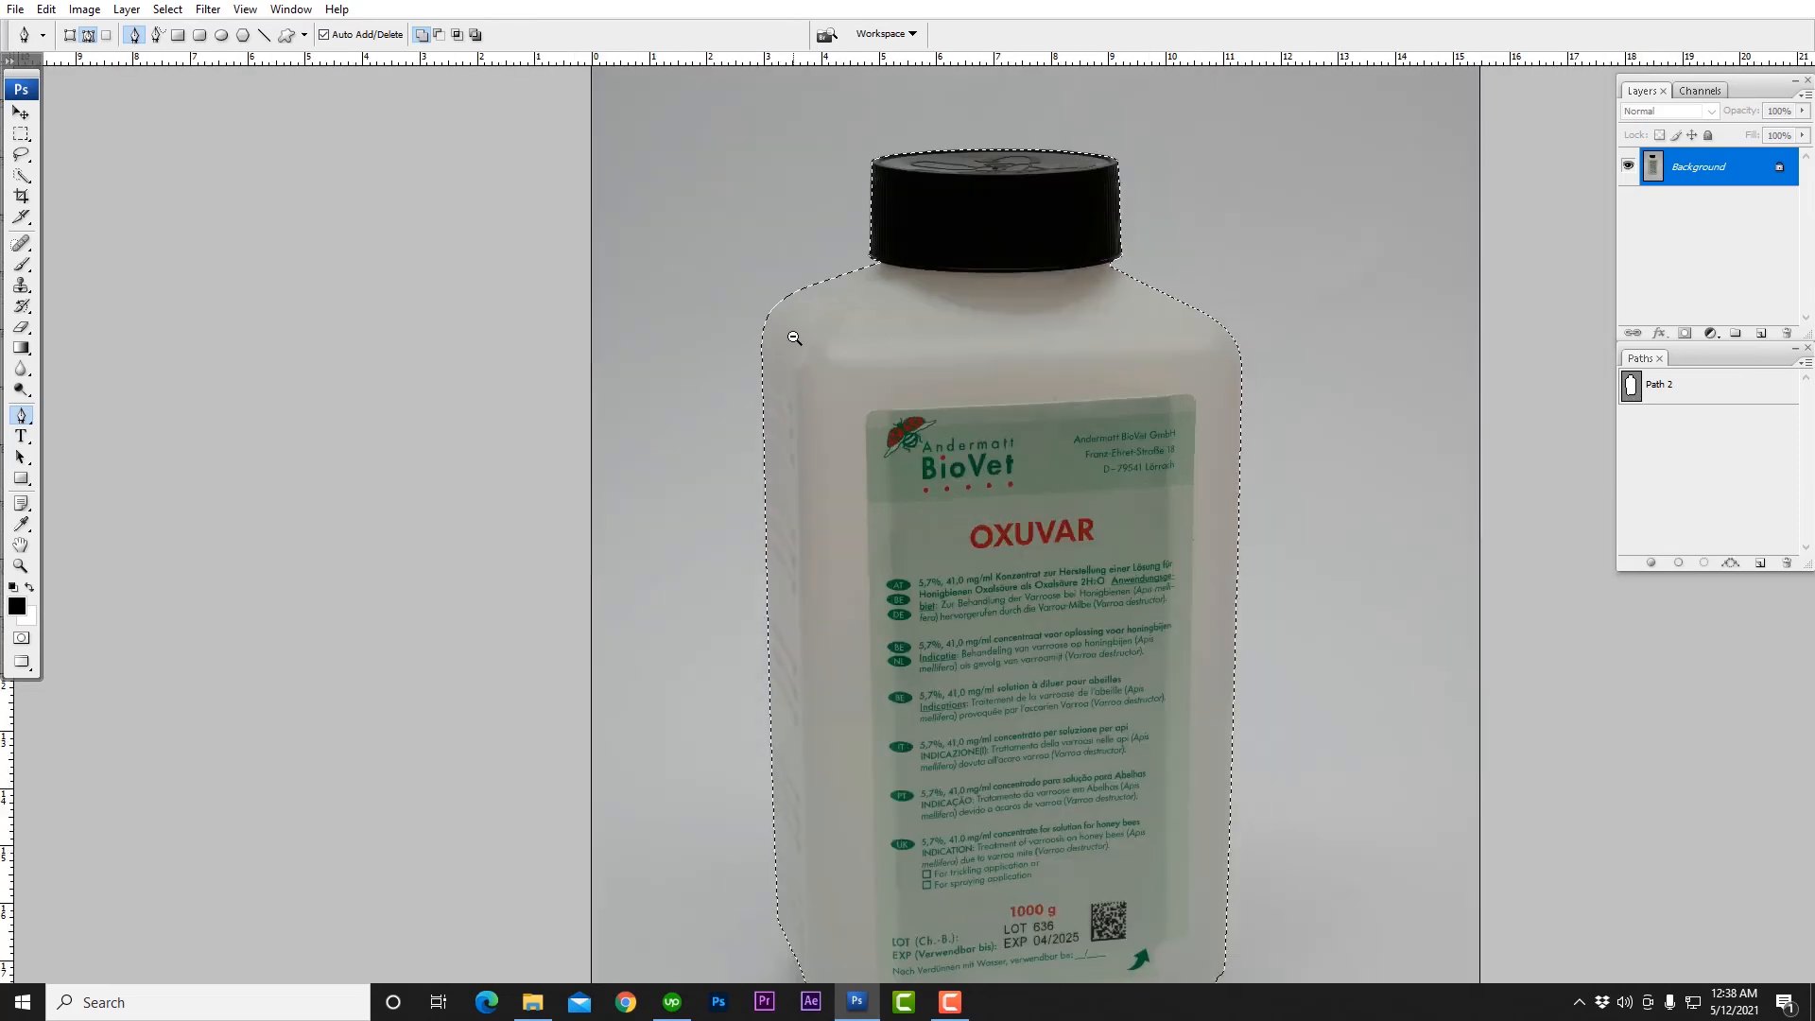
scroll(794, 338, "down", 1)
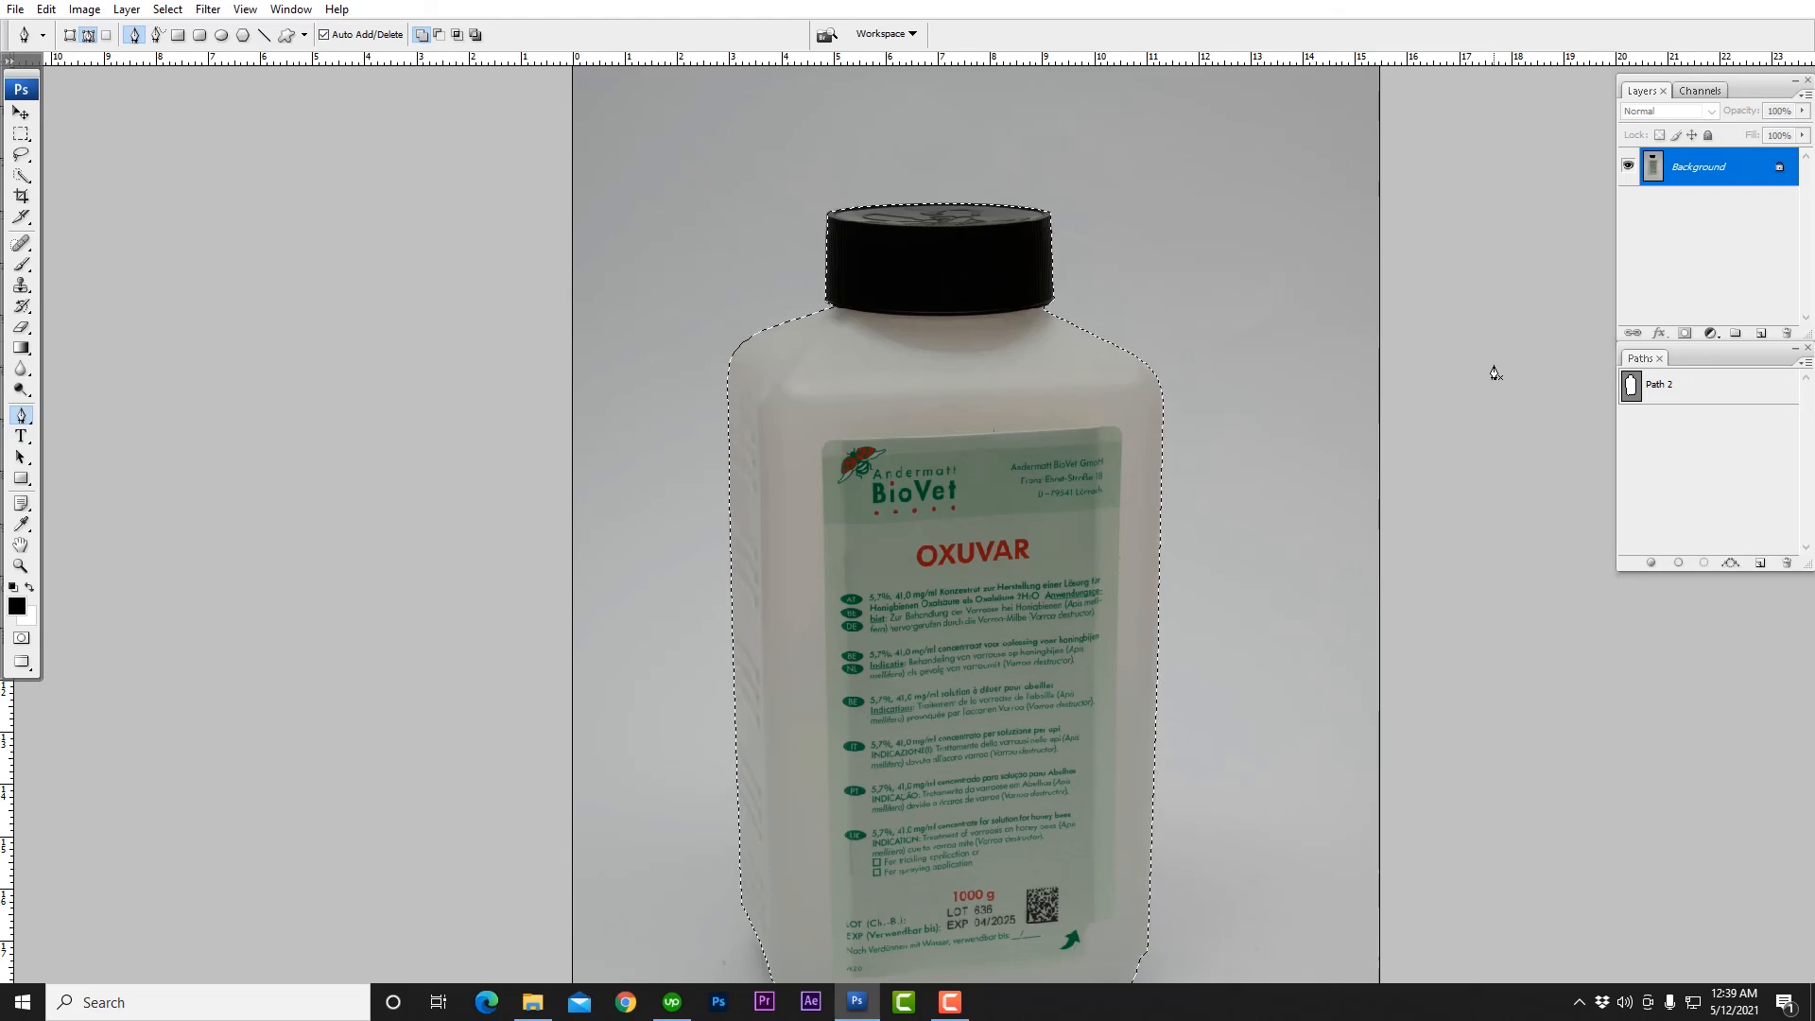
key("ctrl+j")
key("ctrl+j")
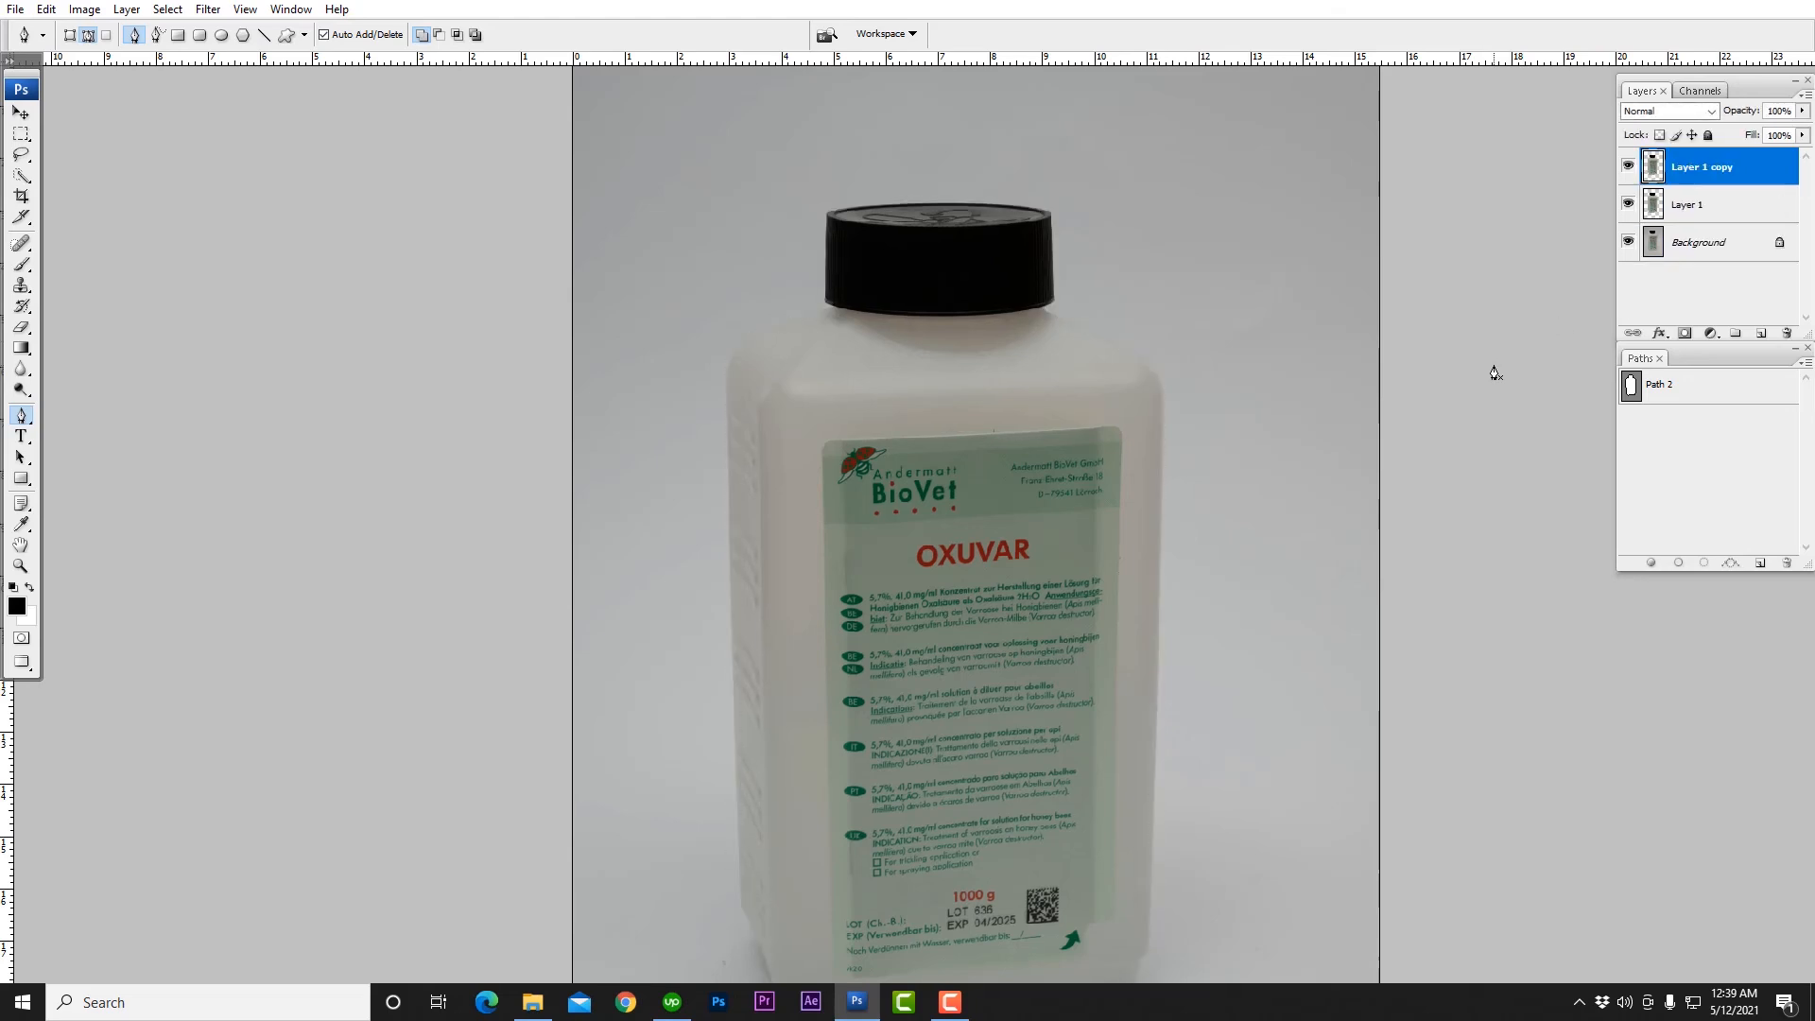
Step: Move the duplicate layer below Layer 1 and fill it with white as the background
key("ctrl+bracketleft")
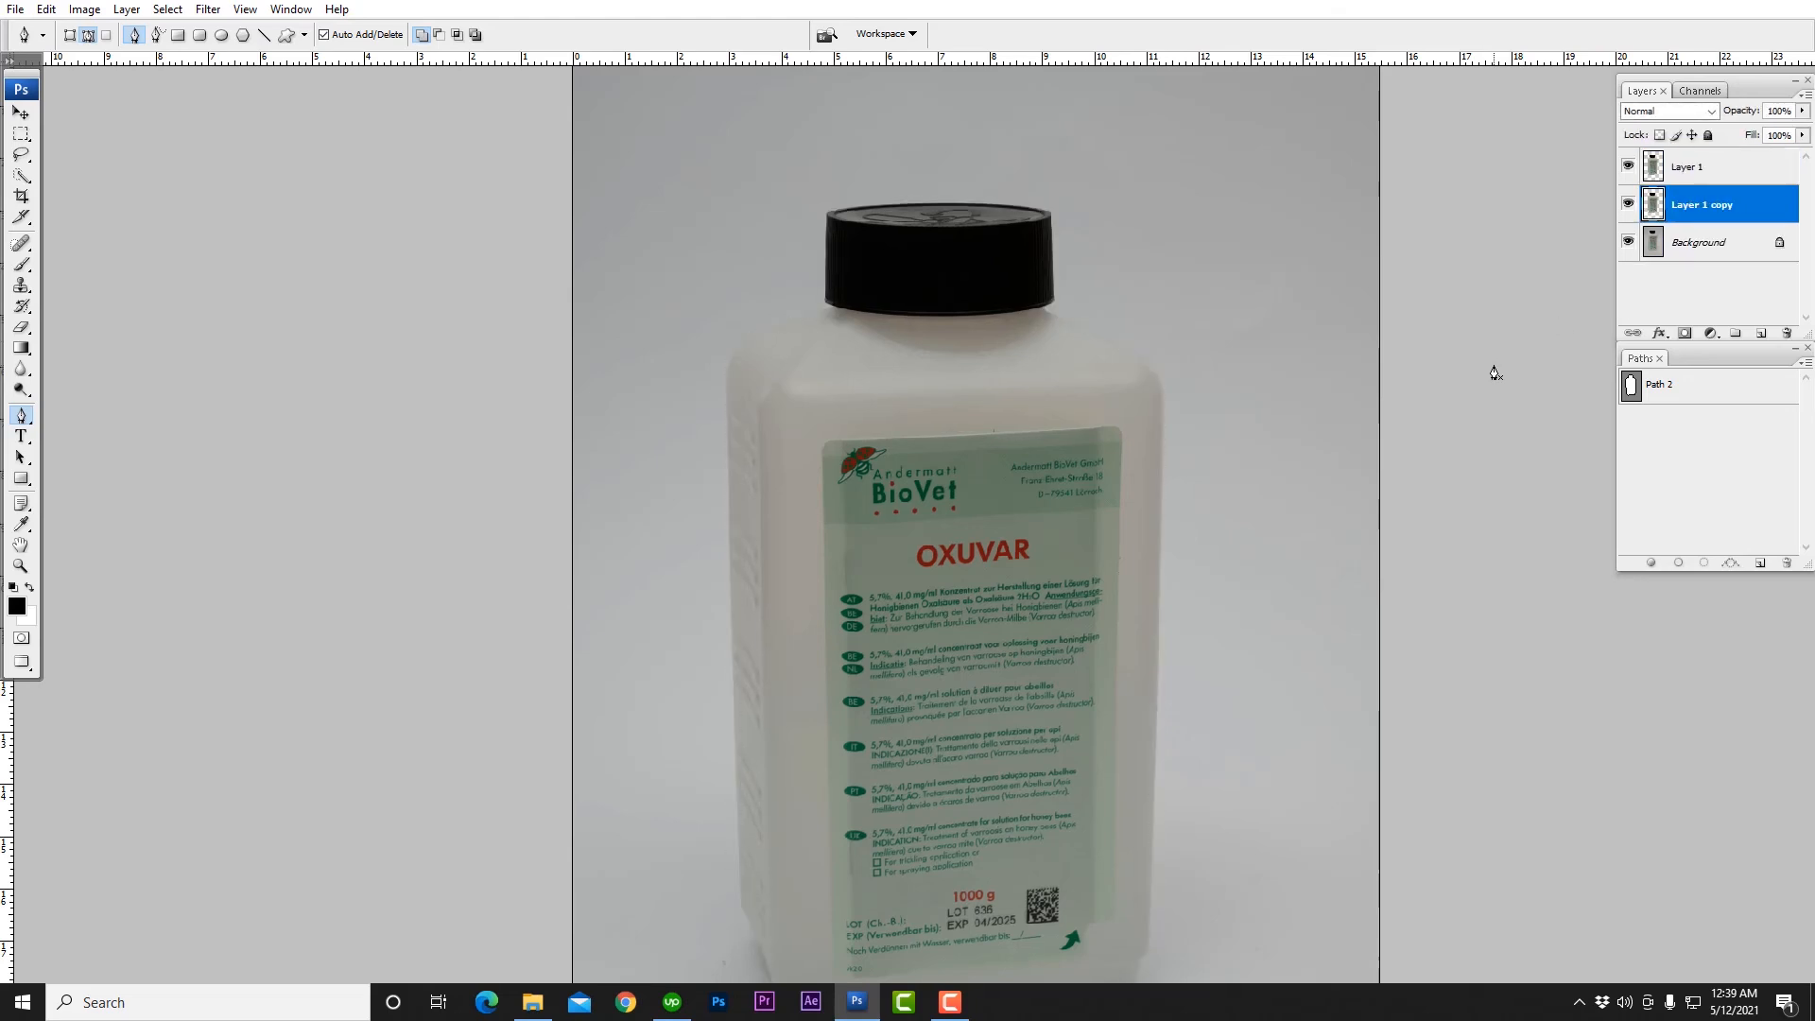
key("ctrl+BackSpace")
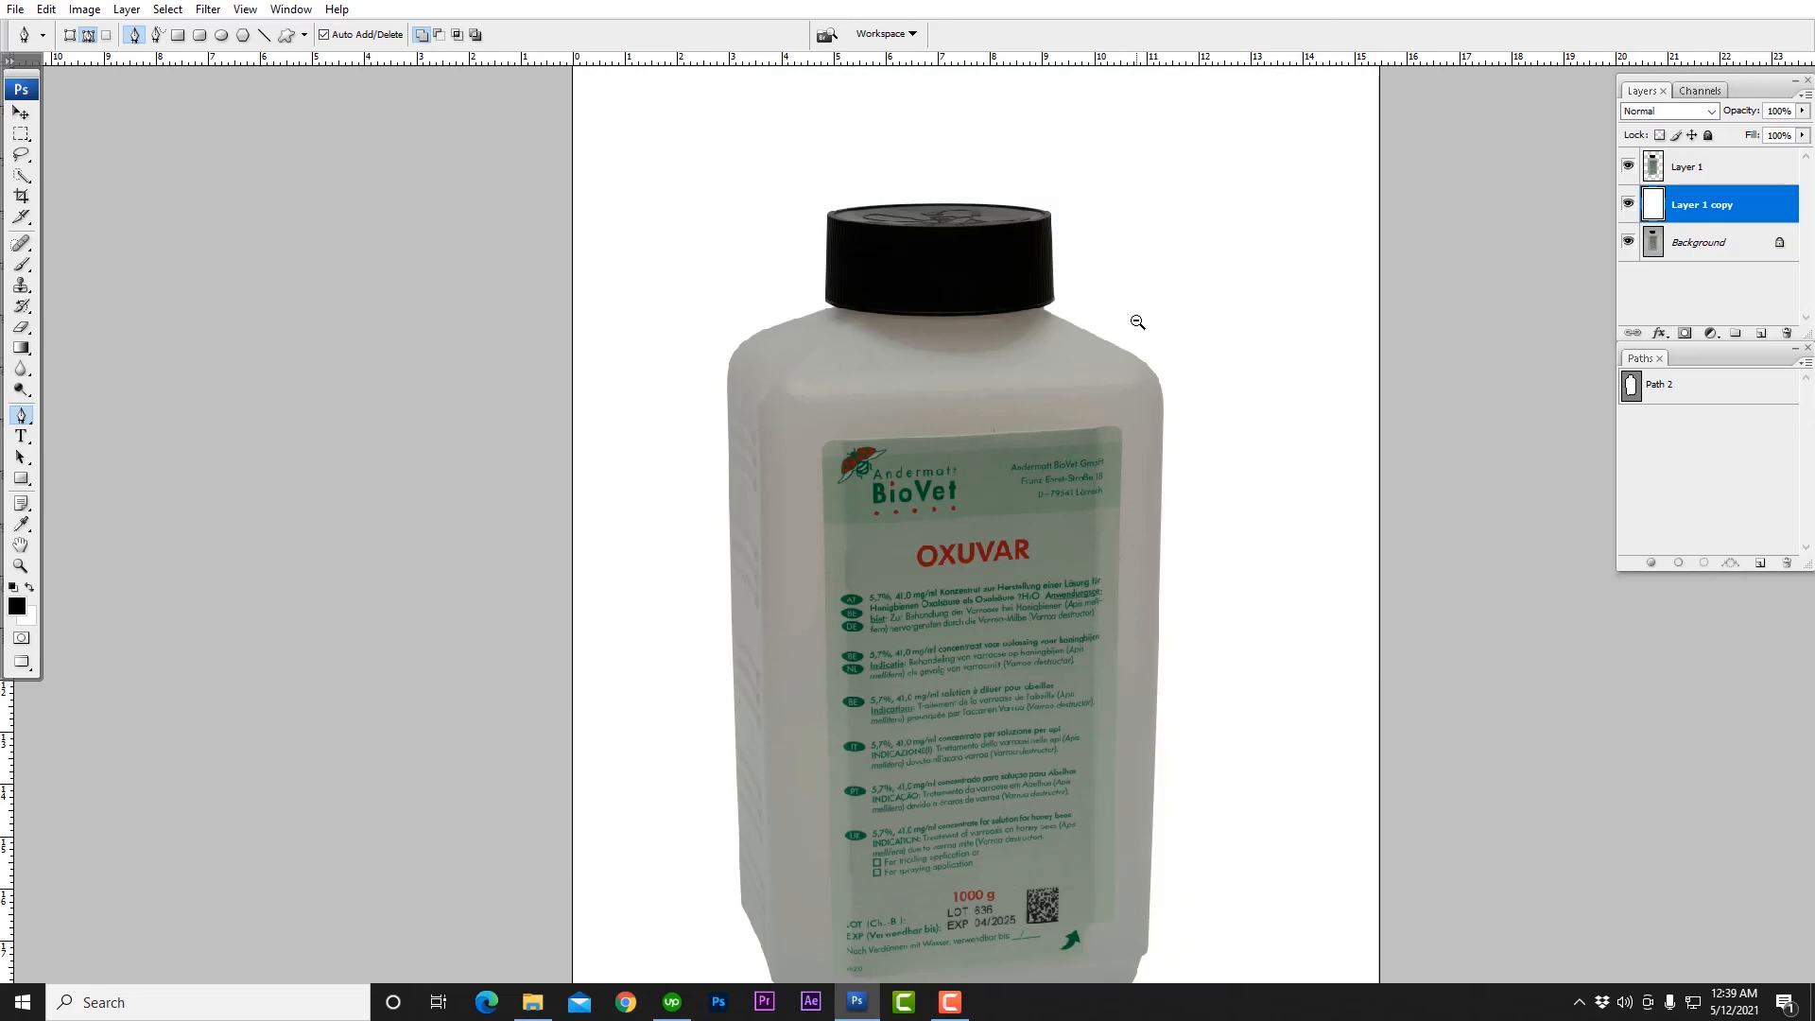
scroll(1137, 321, "down", 4)
left_click_drag(1077, 437, 1065, 393)
scroll(1057, 353, "up", 4)
scroll(1058, 353, "down", 4)
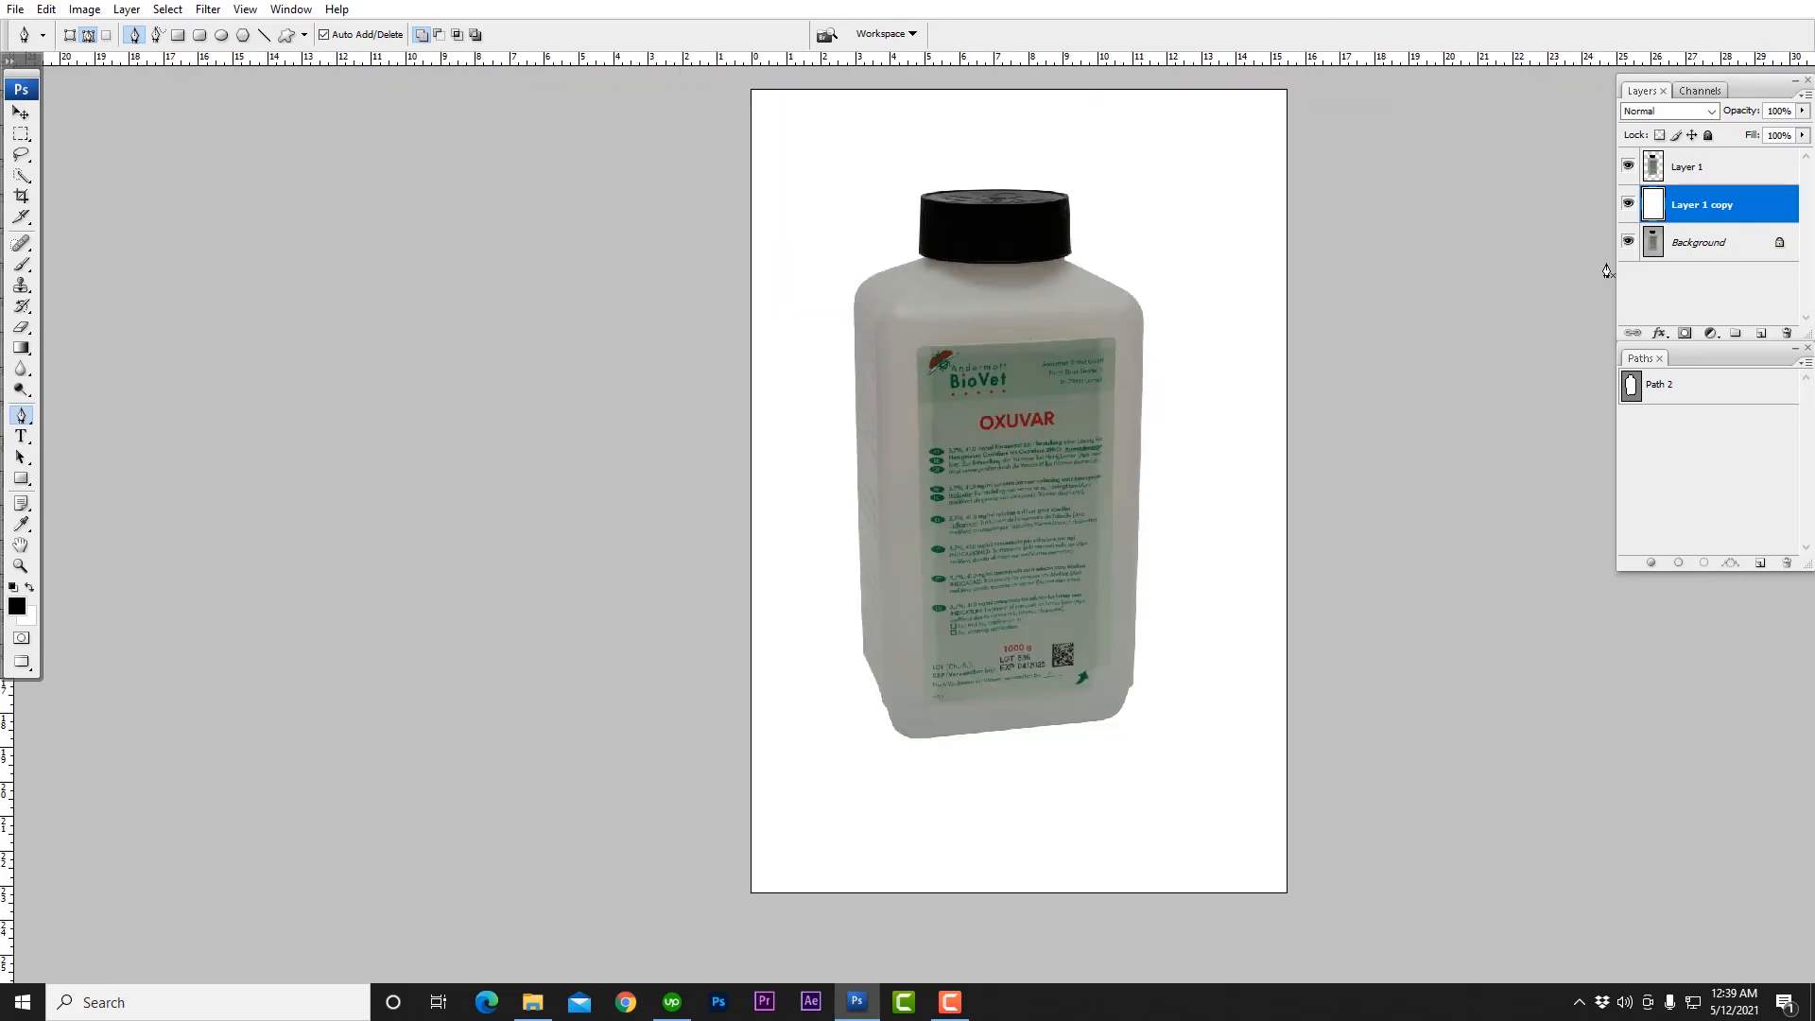
Step: Compare the bottle cut-out with the original photo by isolating the Background layer and showing all layers again
left_click(1630, 245, "alt")
left_click(1630, 244, "alt")
scroll(991, 225, "up", 4)
scroll(1067, 365, "down", 6)
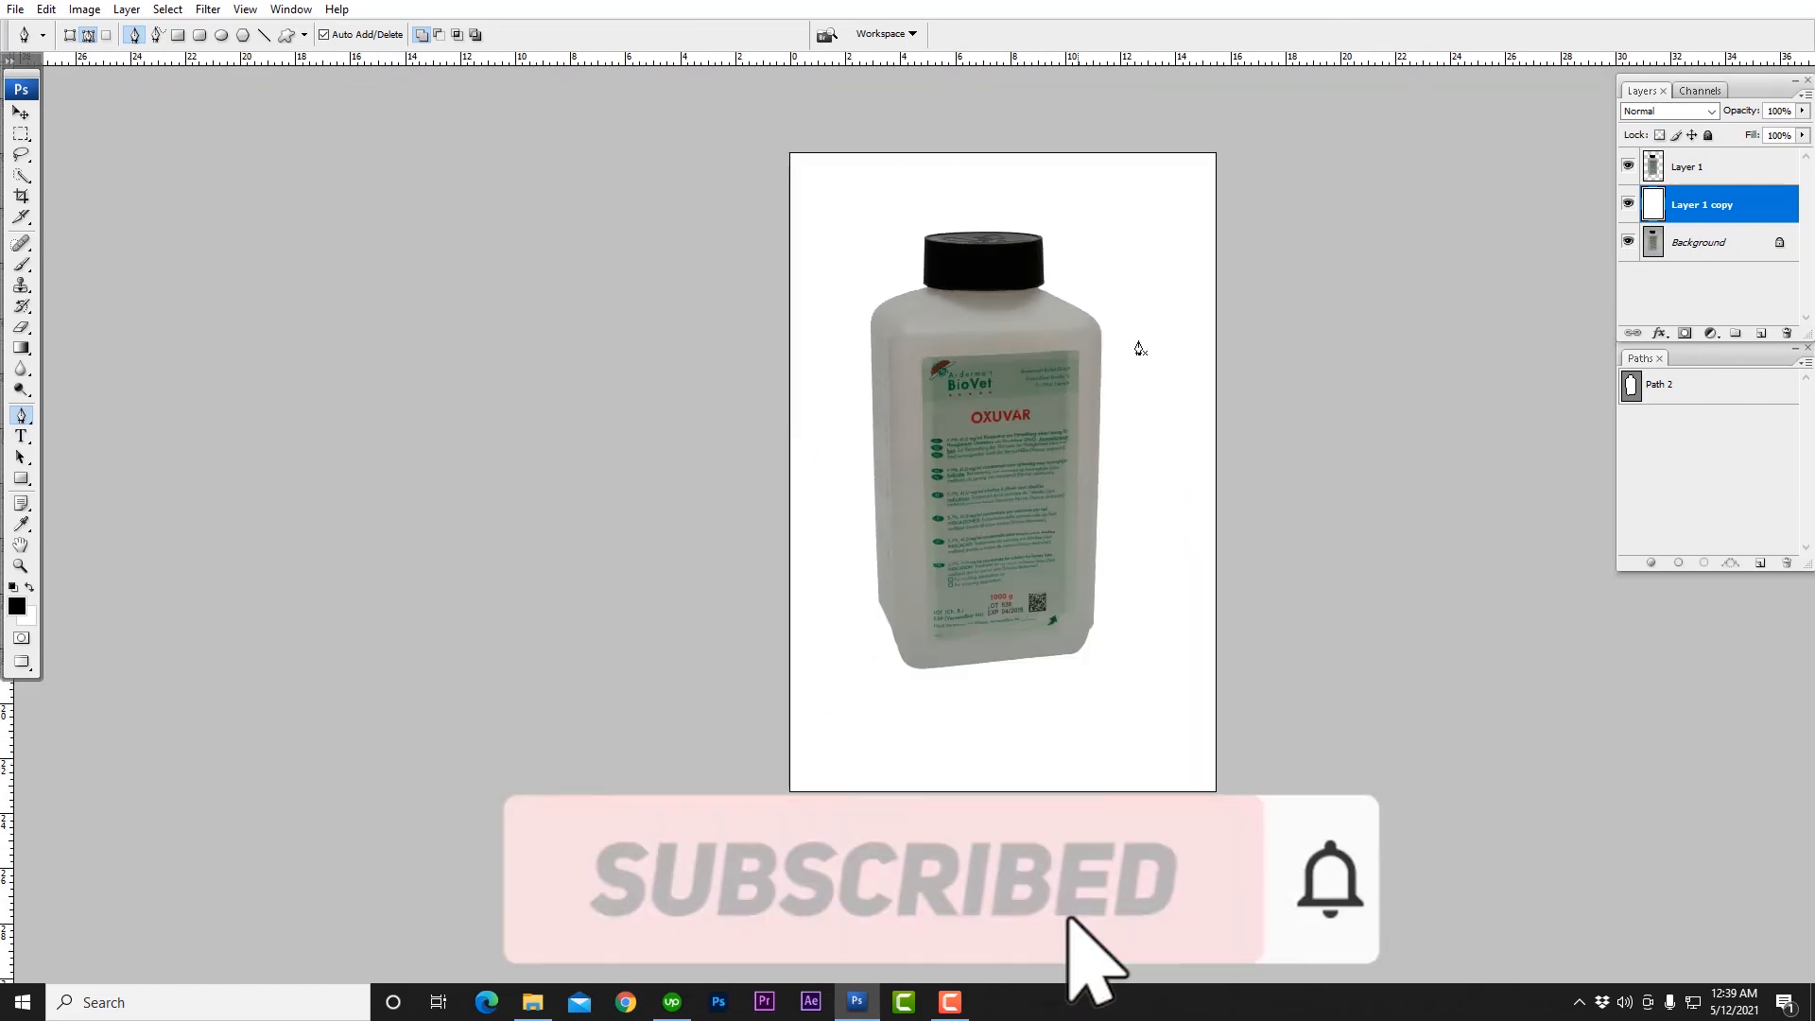
Step: Merge Layer 1, Layer 1 copy and the Background into one layer, and inspect the bottle outline up close
left_click(1686, 170)
left_click(1716, 243, "shift")
key("ctrl+e")
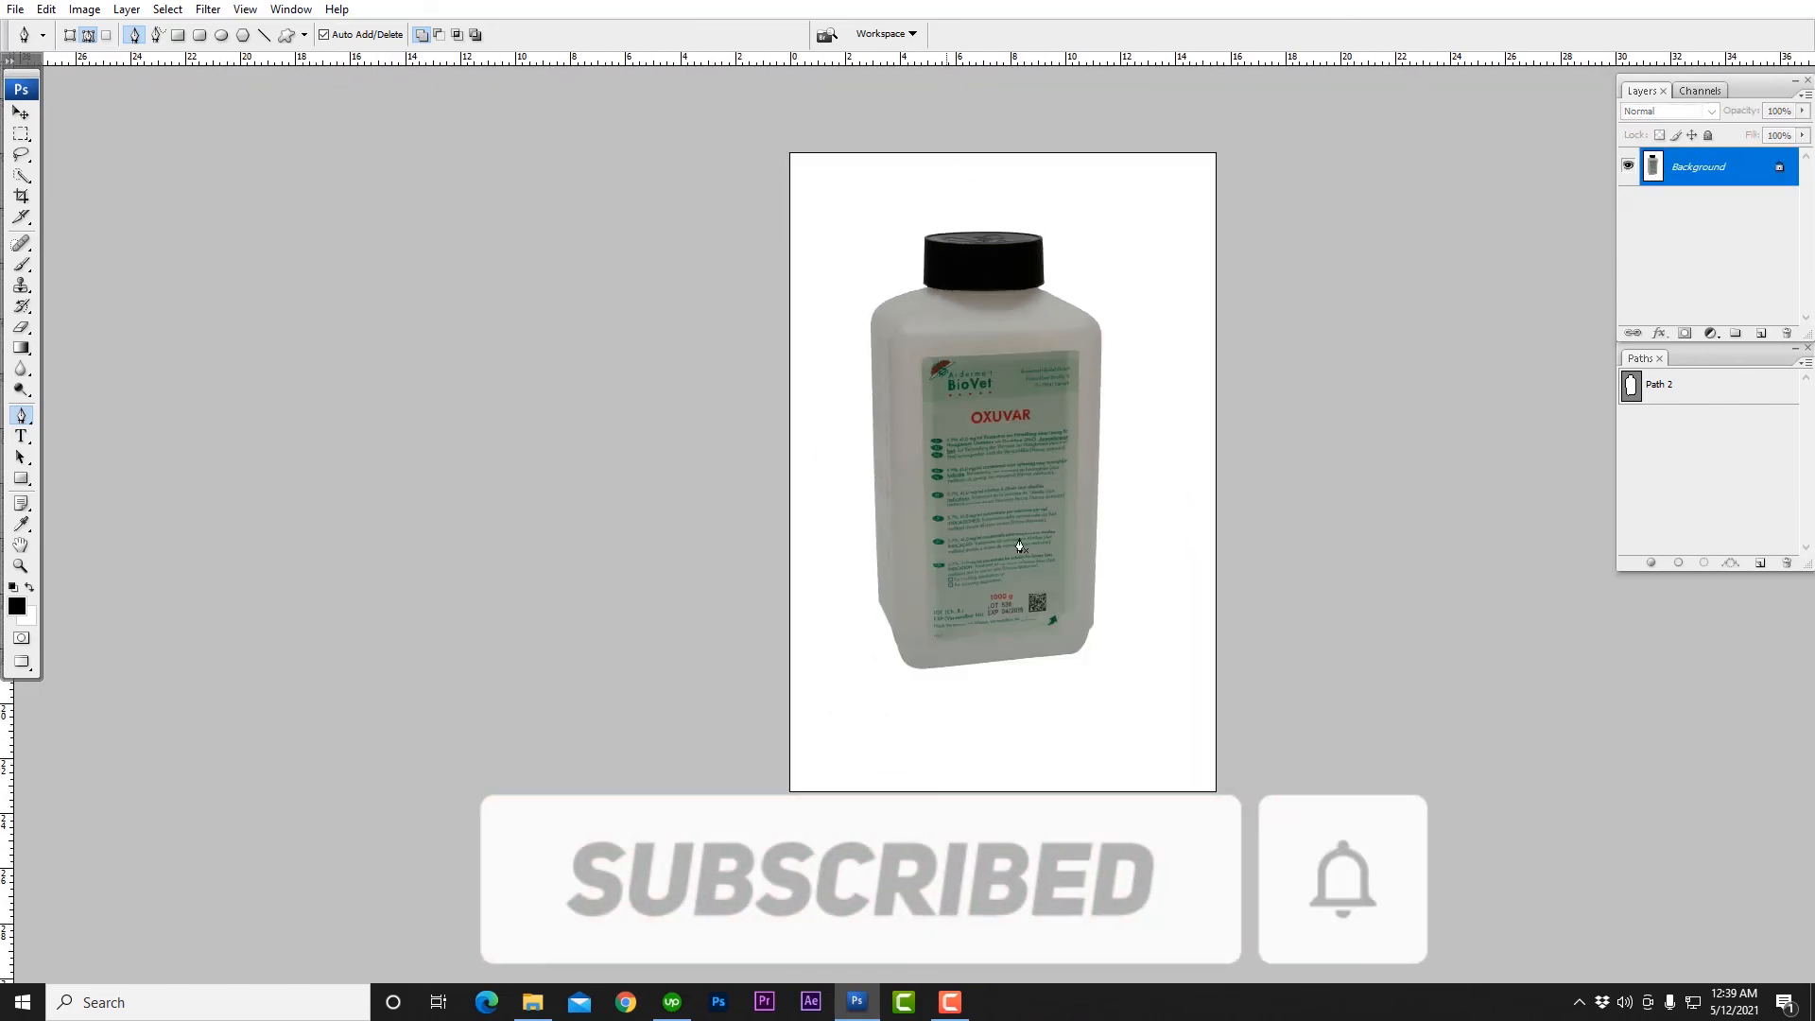
scroll(1003, 416, "up", 3)
scroll(1003, 416, "up", 3)
scroll(1003, 416, "down", 2)
scroll(1002, 146, "up", 2)
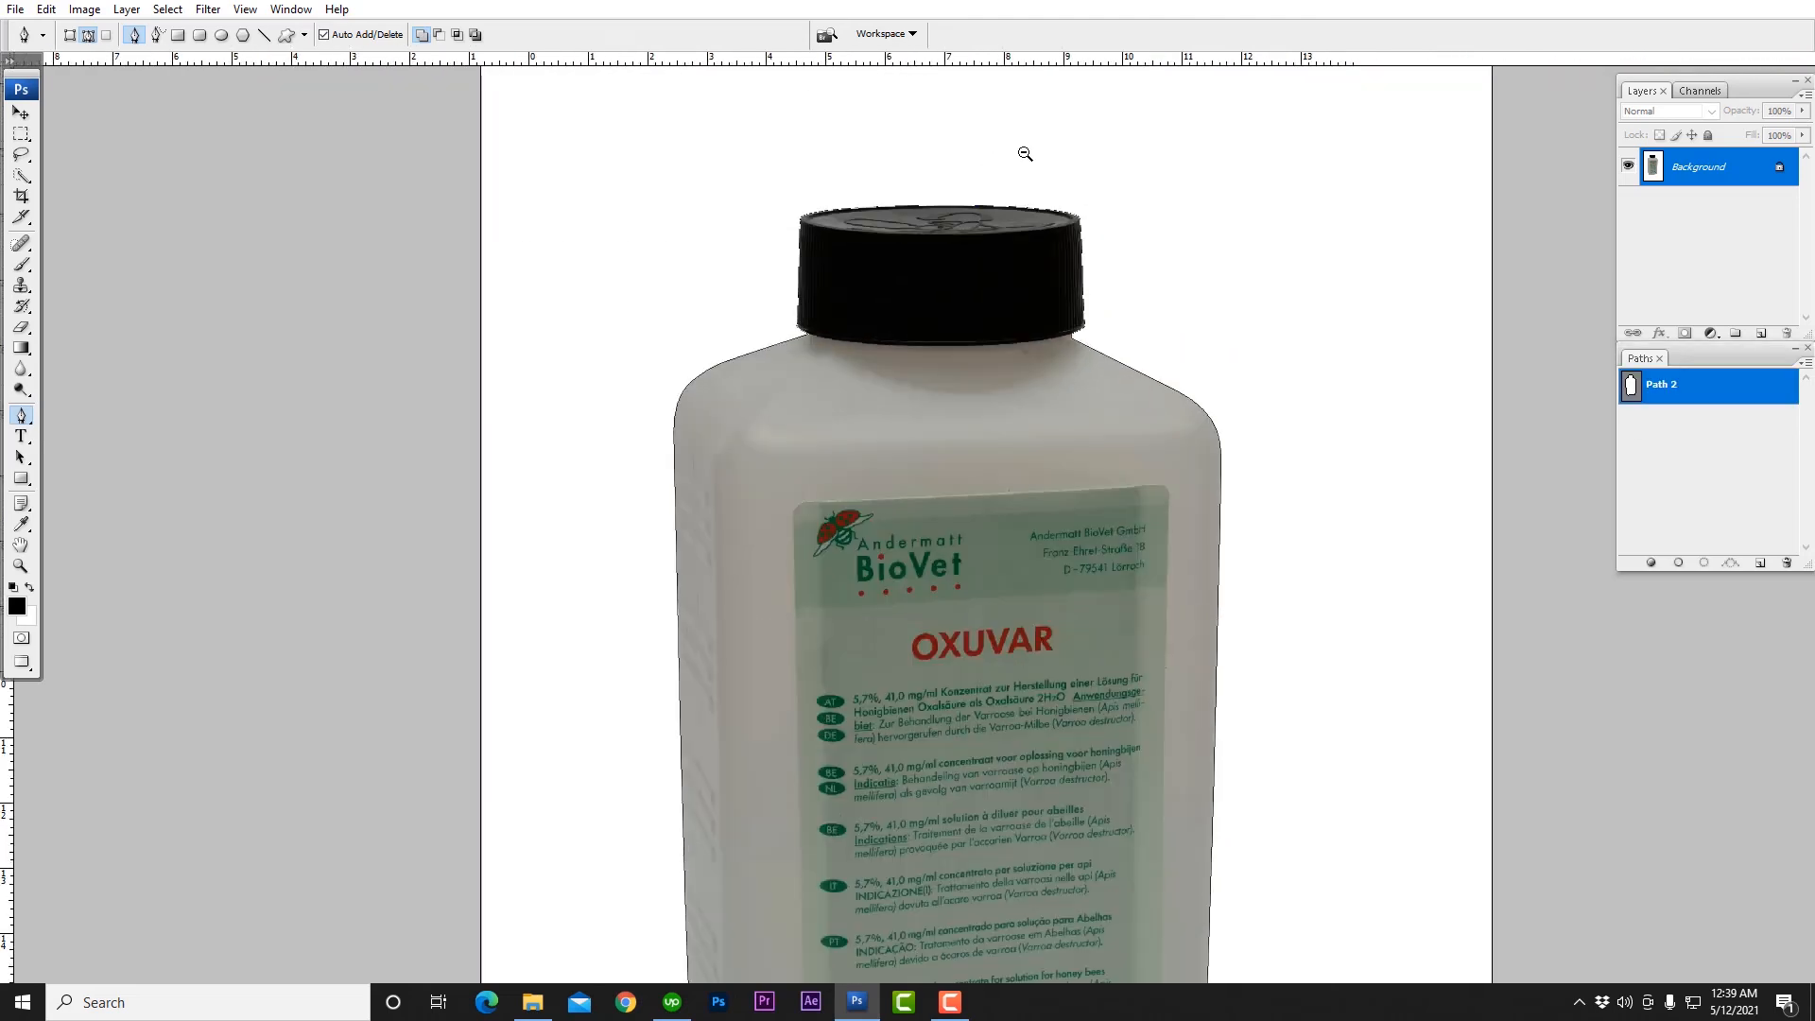
scroll(1009, 144, "down", 1)
Step: Undo the layer merge, and delete Layer 1 and Layer 1 copy so only the original Background remains
left_click(1701, 445)
key("ctrl+z")
left_click(1677, 167)
left_click(1682, 205, "shift")
left_click_drag(1681, 205, 1786, 333)
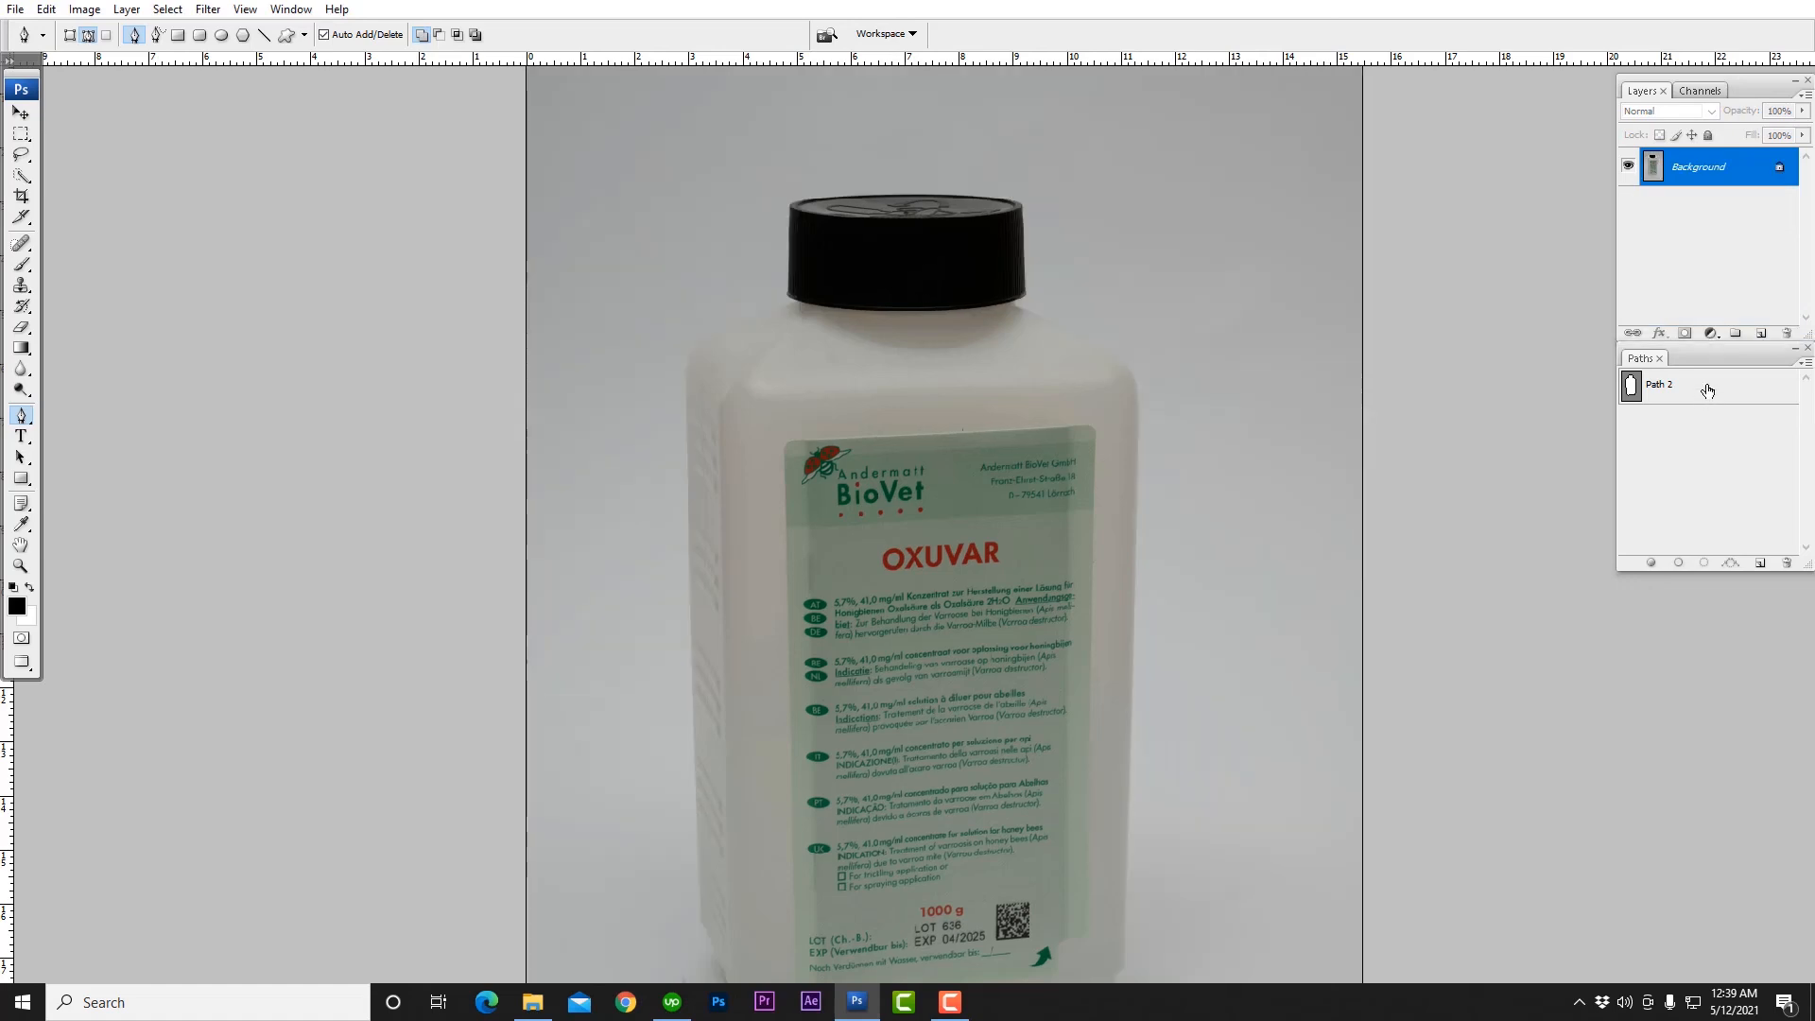
Step: Load Path 2 as an inverted selection and clear the area around the bottle to white on the Background layer
left_click(1707, 391)
scroll(899, 267, "up", 2)
scroll(899, 267, "down", 1)
left_click(1661, 457)
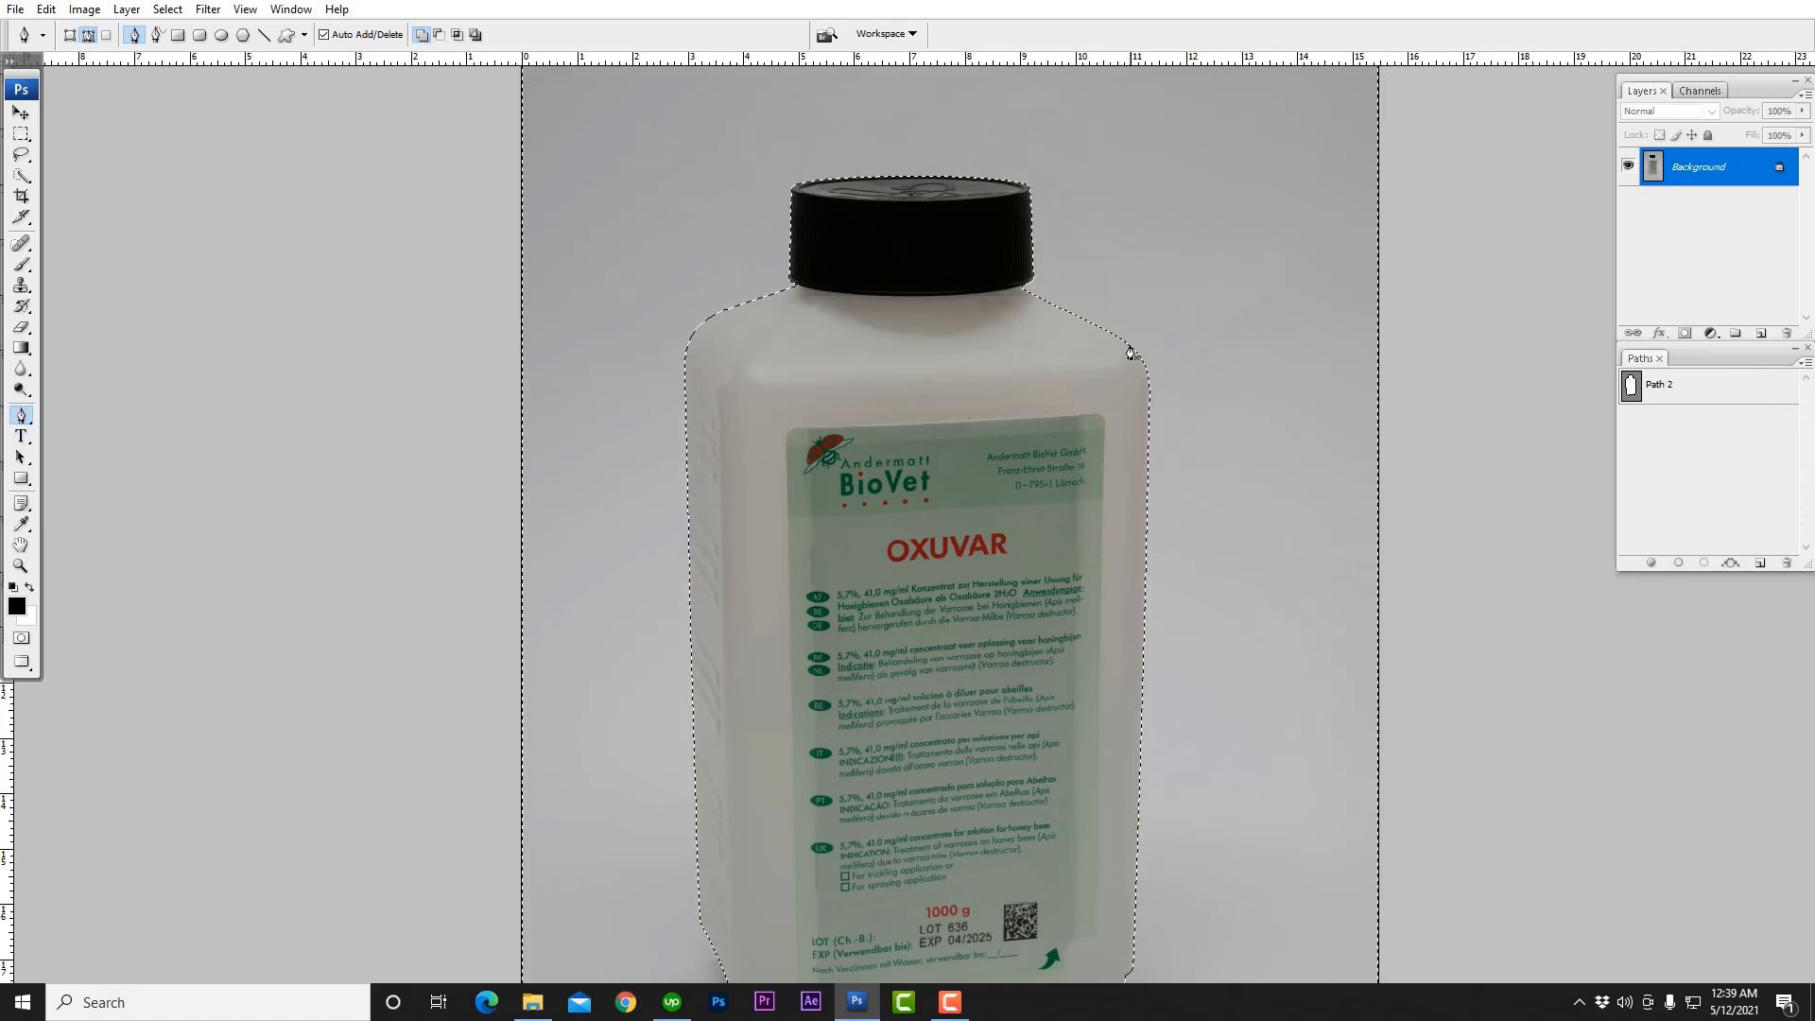
scroll(1065, 410, "down", 1)
key("Delete")
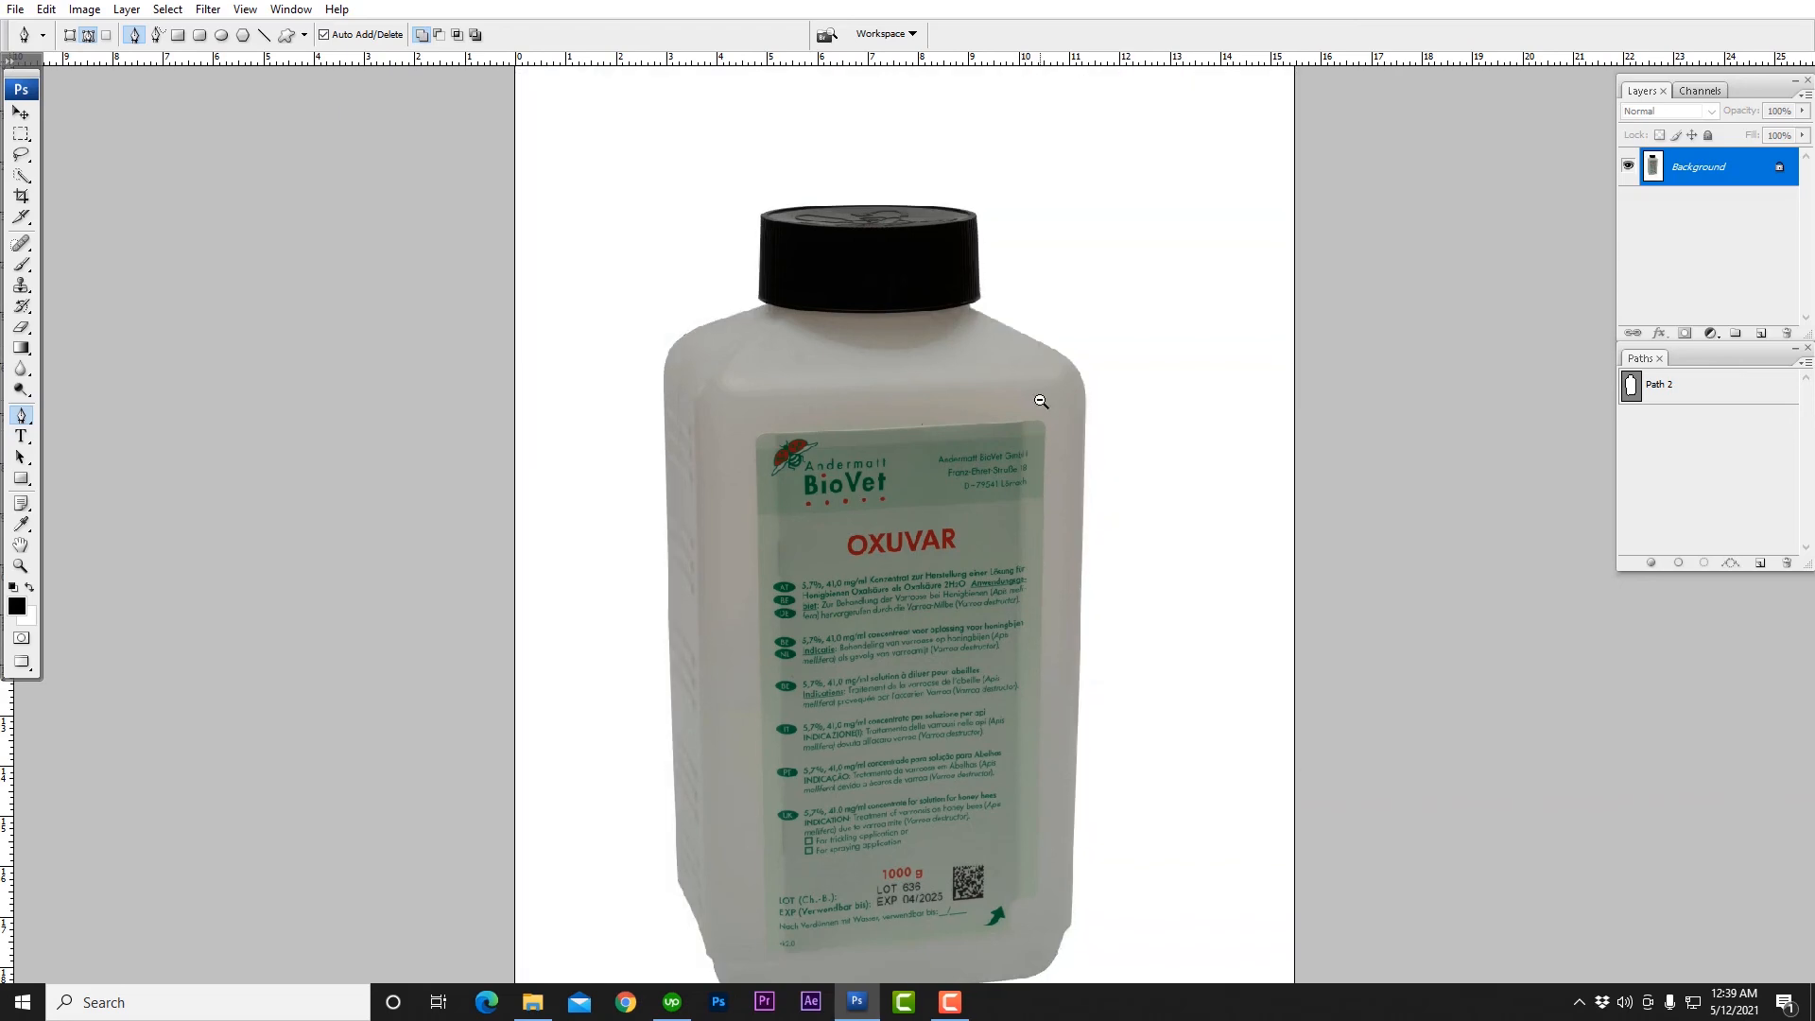
Step: Check the bottle on its white background, and undo the clearing of the surroundings
scroll(1041, 402, "down", 1)
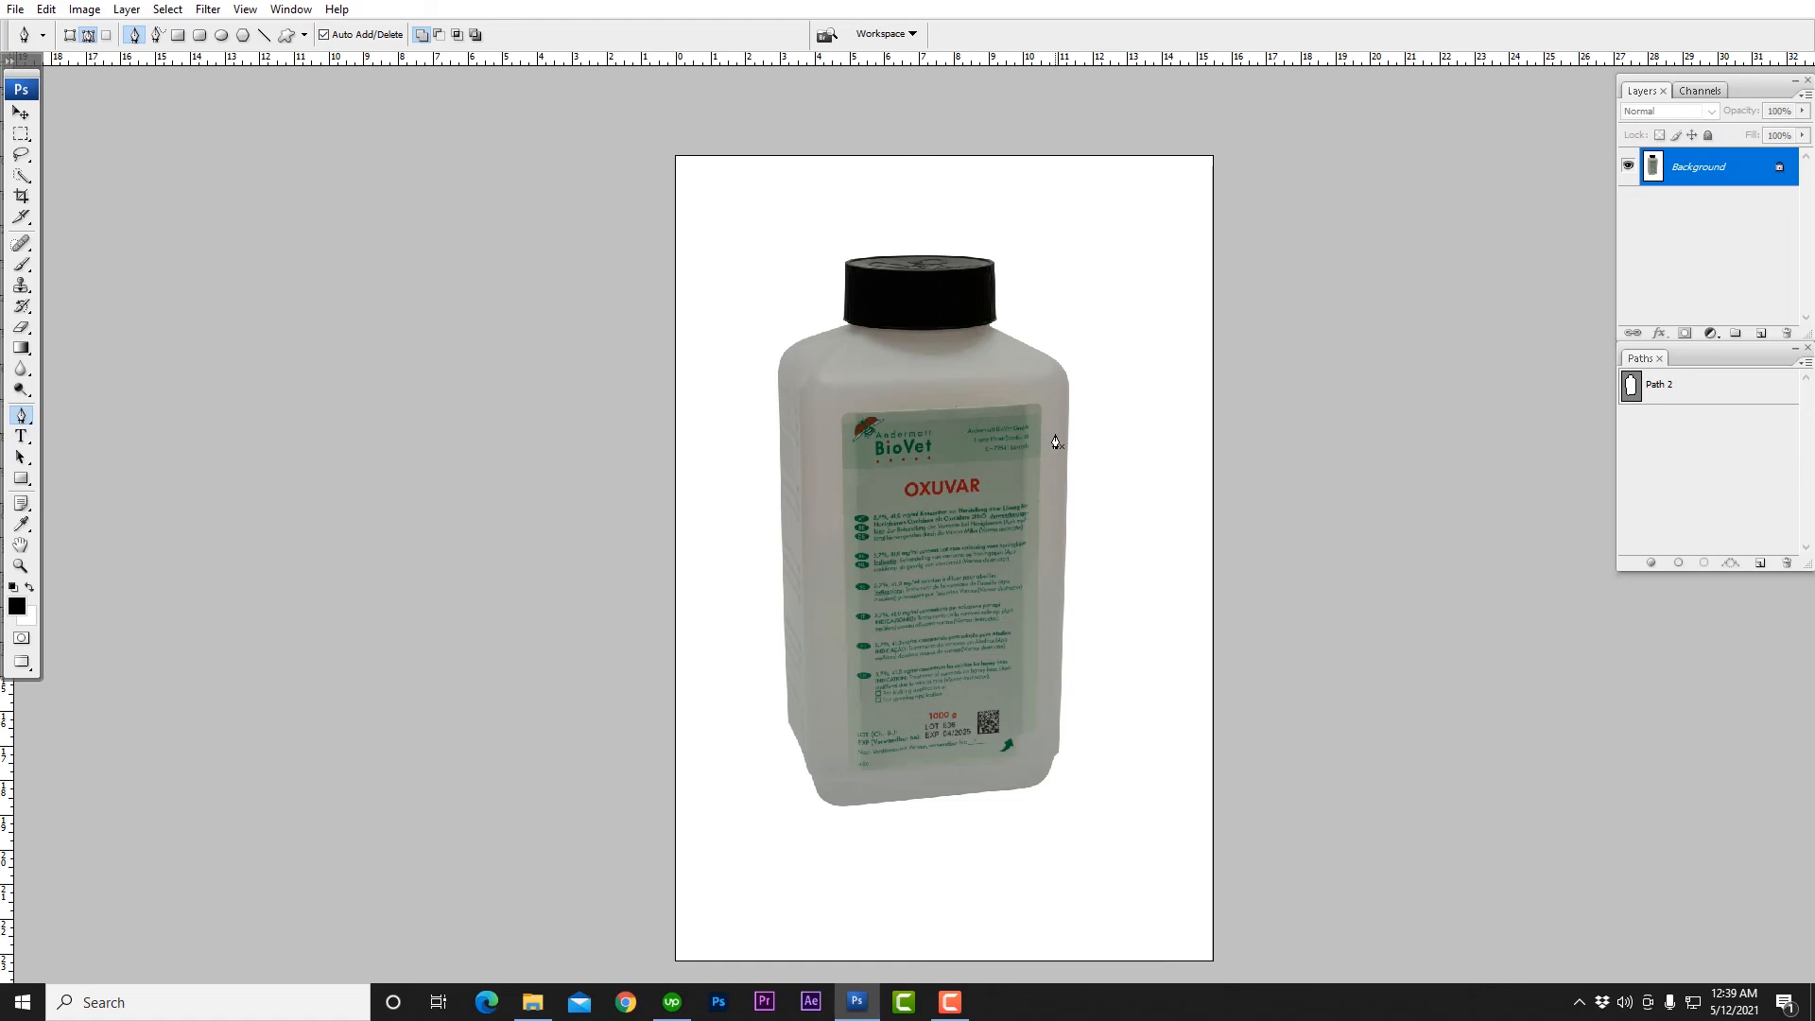
scroll(1014, 468, "down", 1)
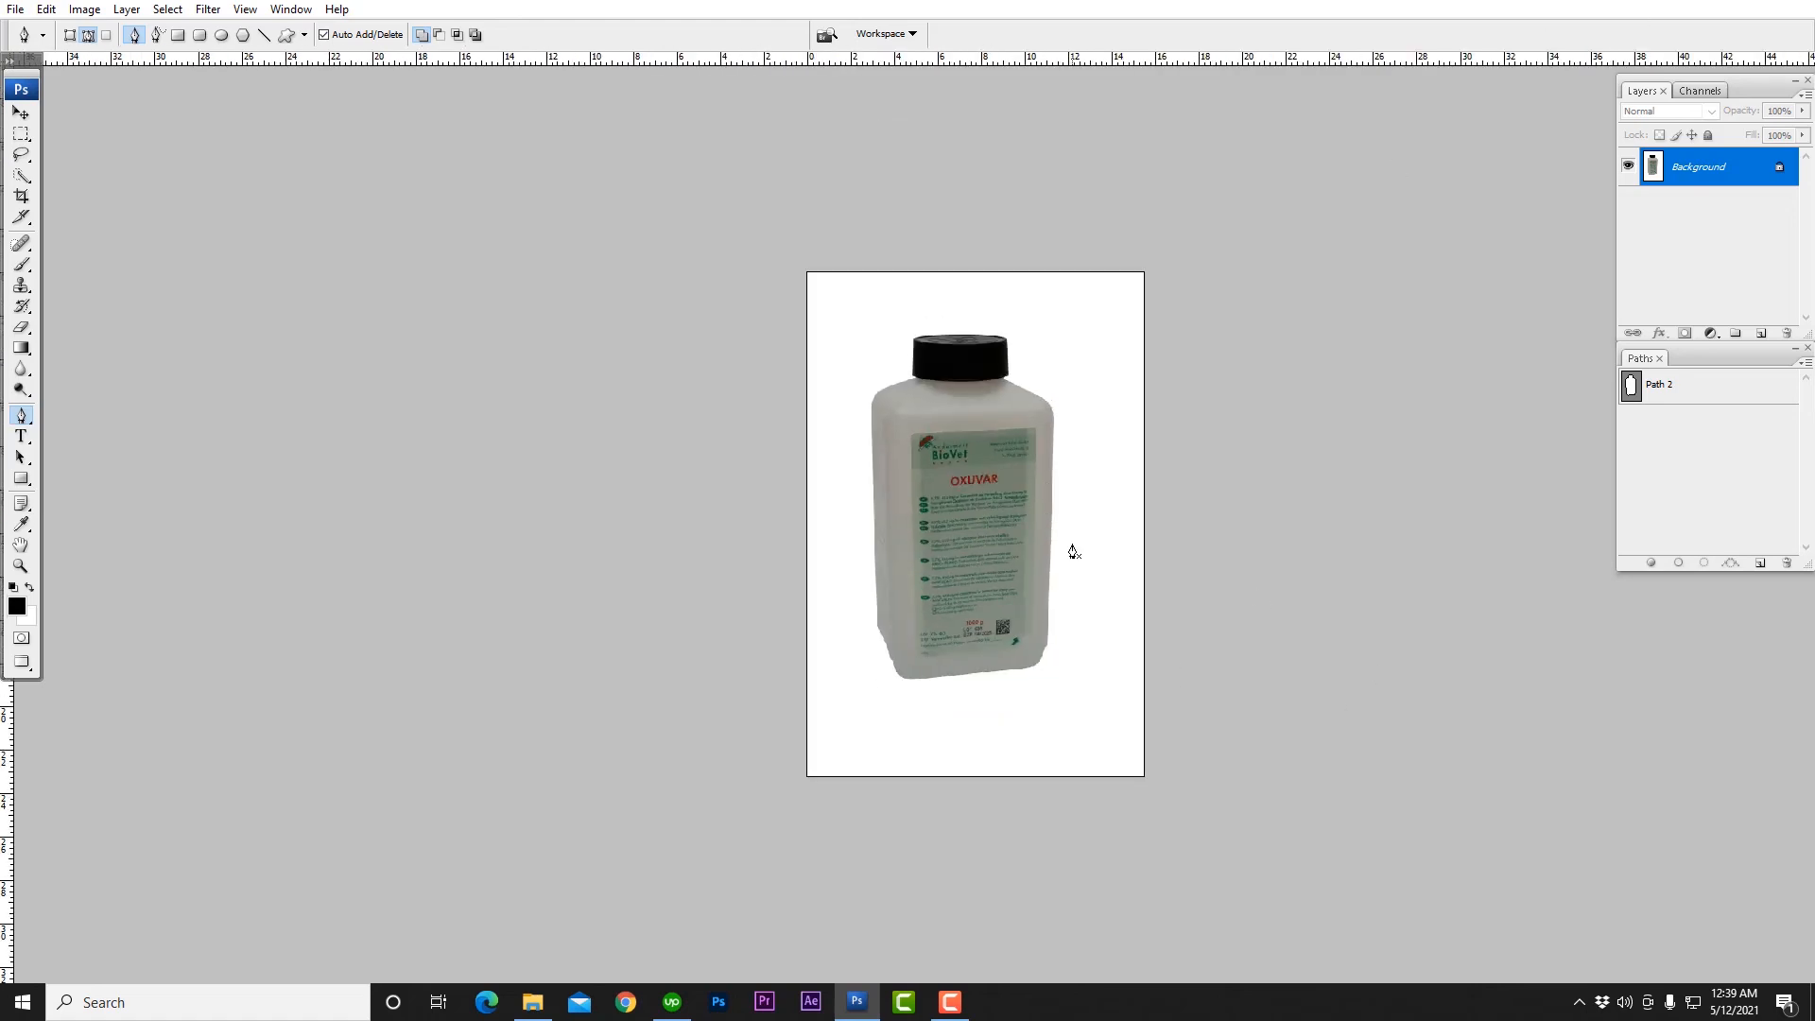
key("ctrl+z")
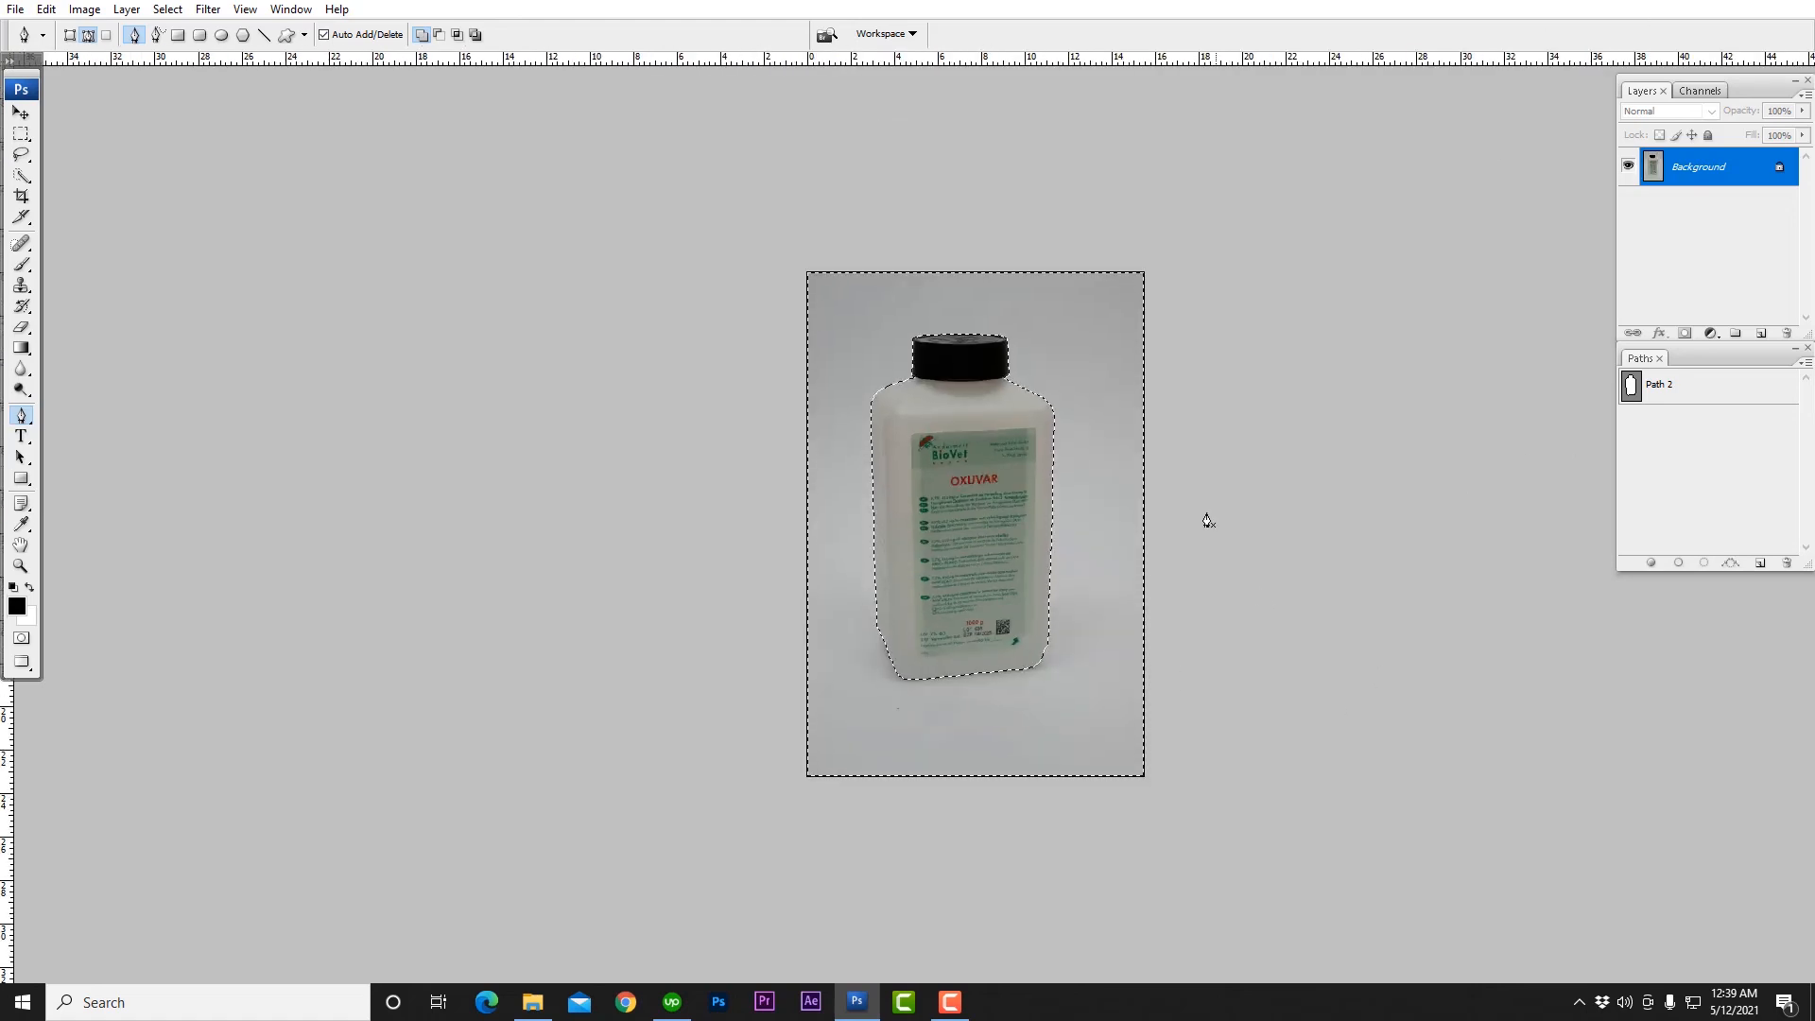
Step: Examine the bottle's lower edges, base corner and surrounding shadow in the original photo
scroll(924, 470, "up", 4)
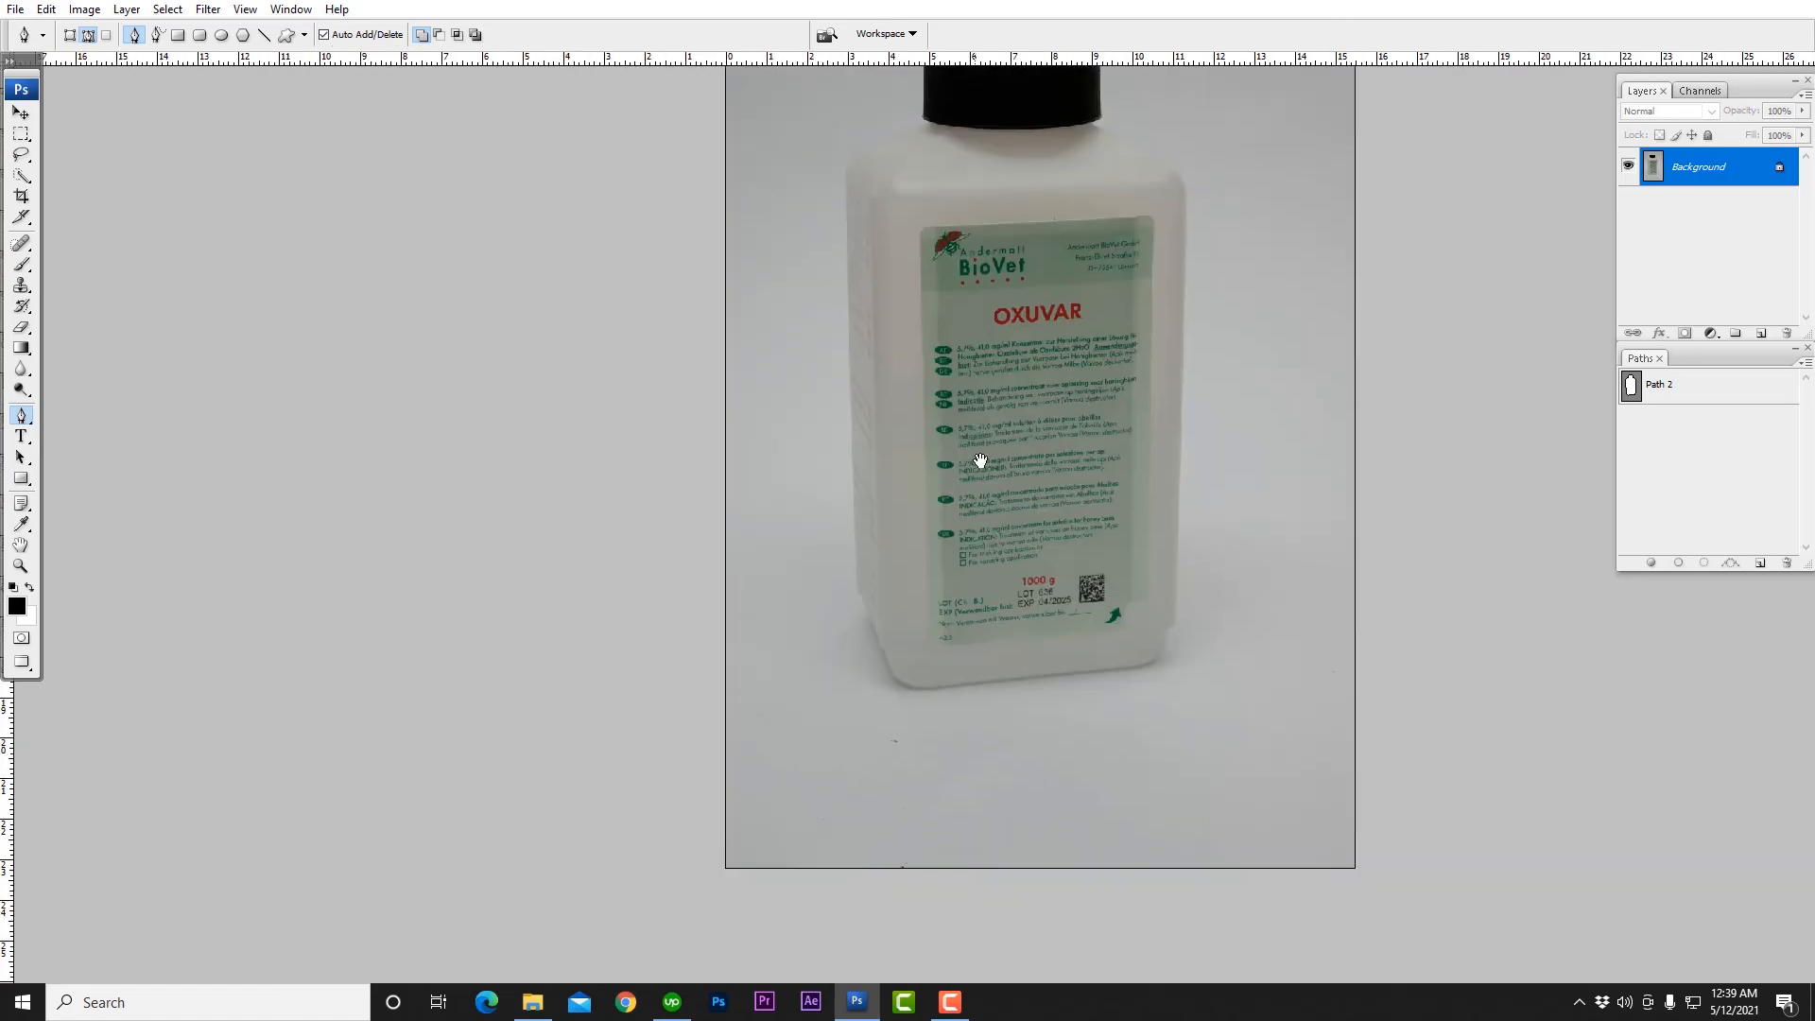
scroll(984, 589, "up", 4)
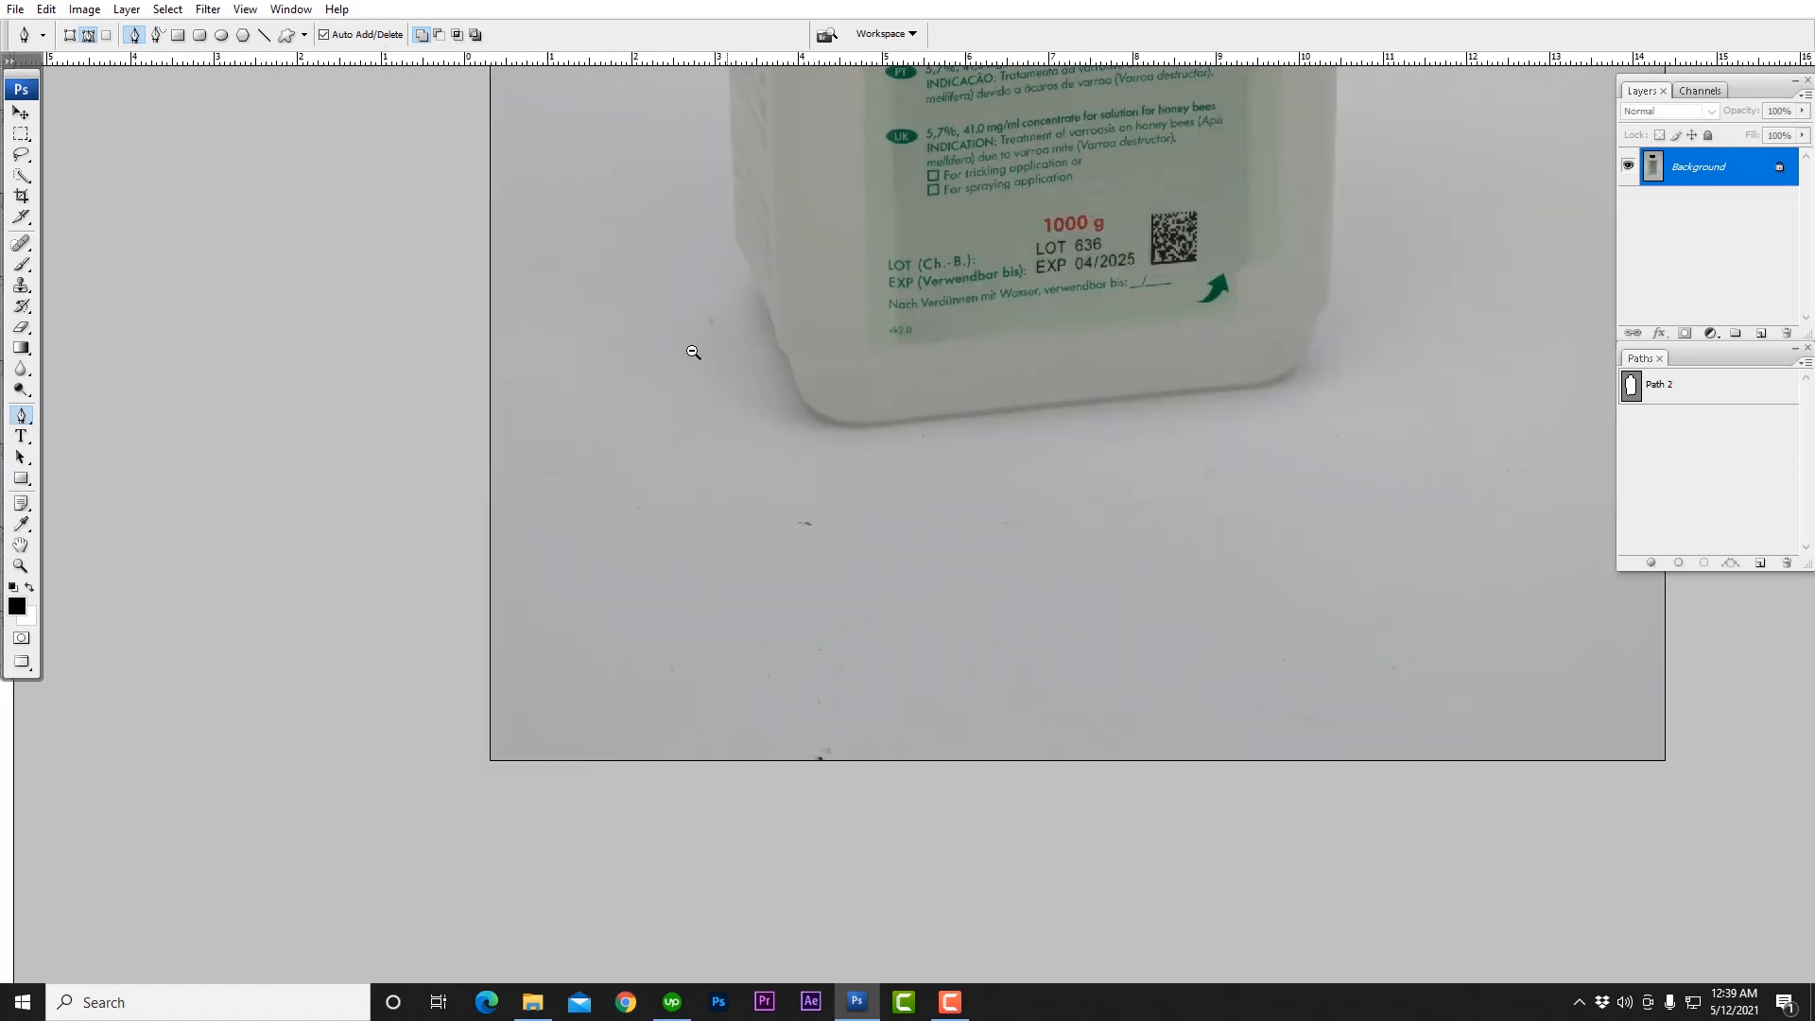
scroll(1013, 563, "down", 3)
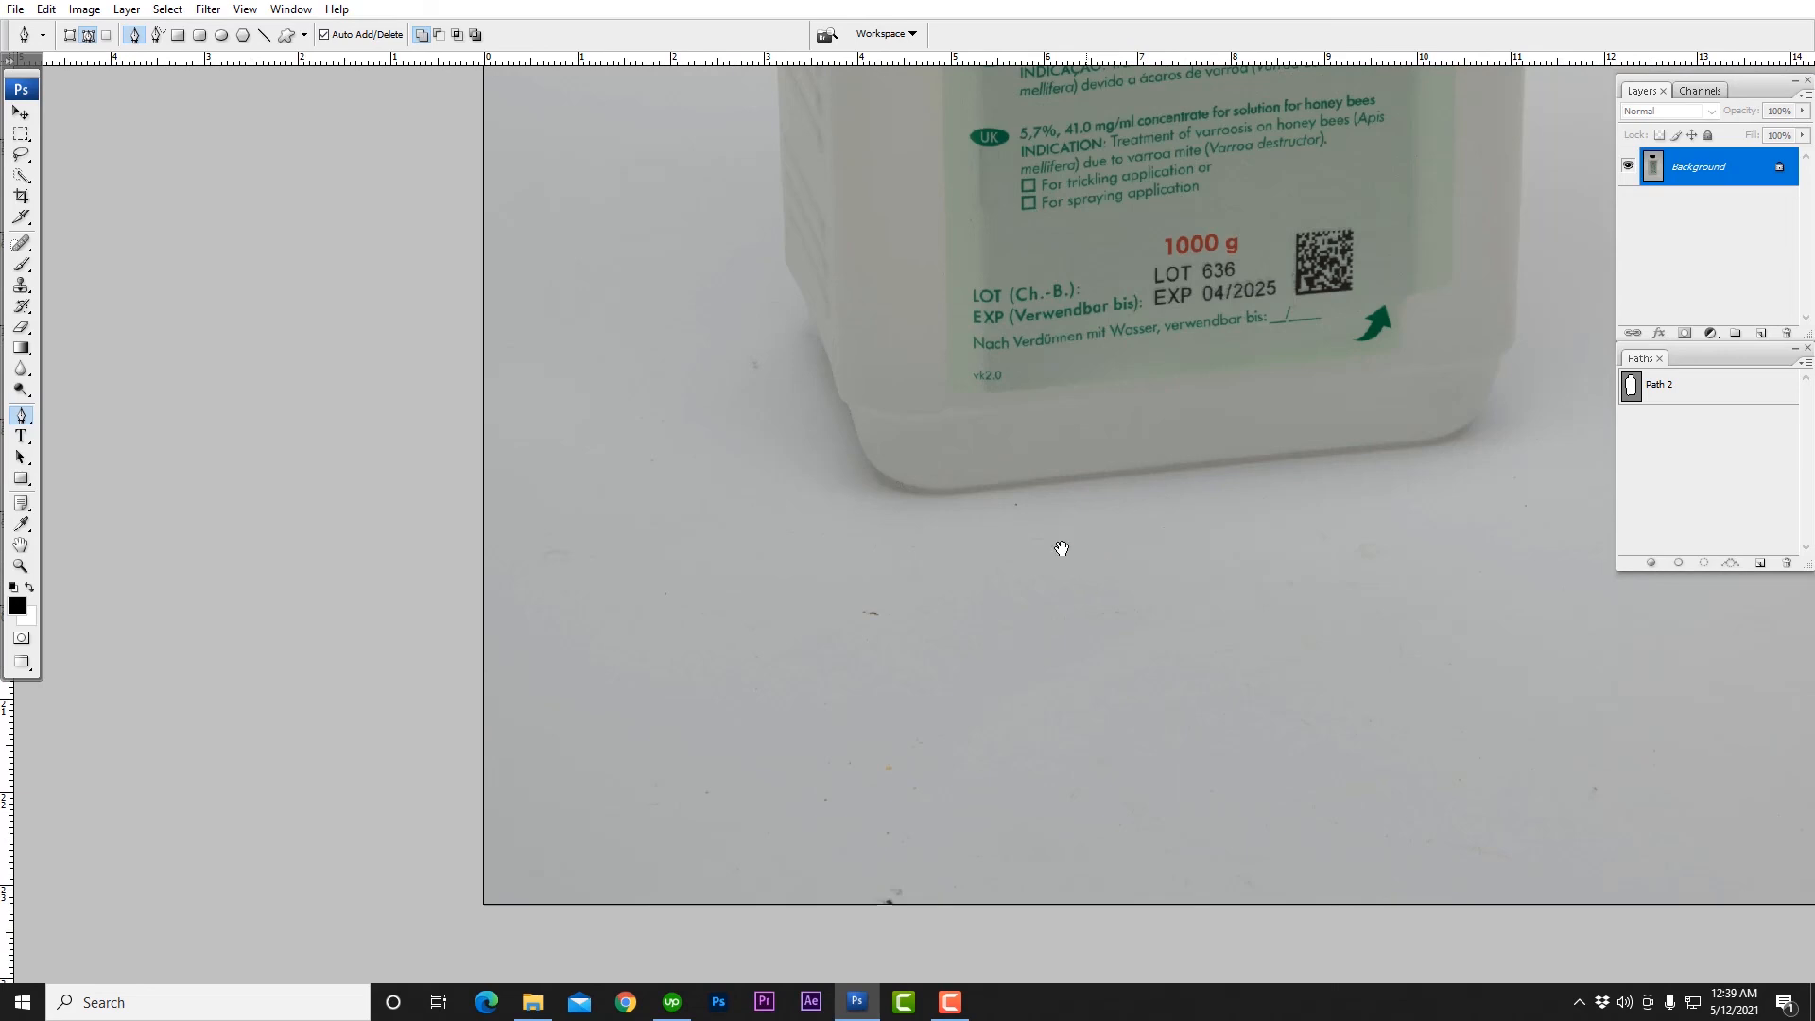
scroll(1029, 536, "up", 4)
left_click_drag(1238, 584, 815, 485)
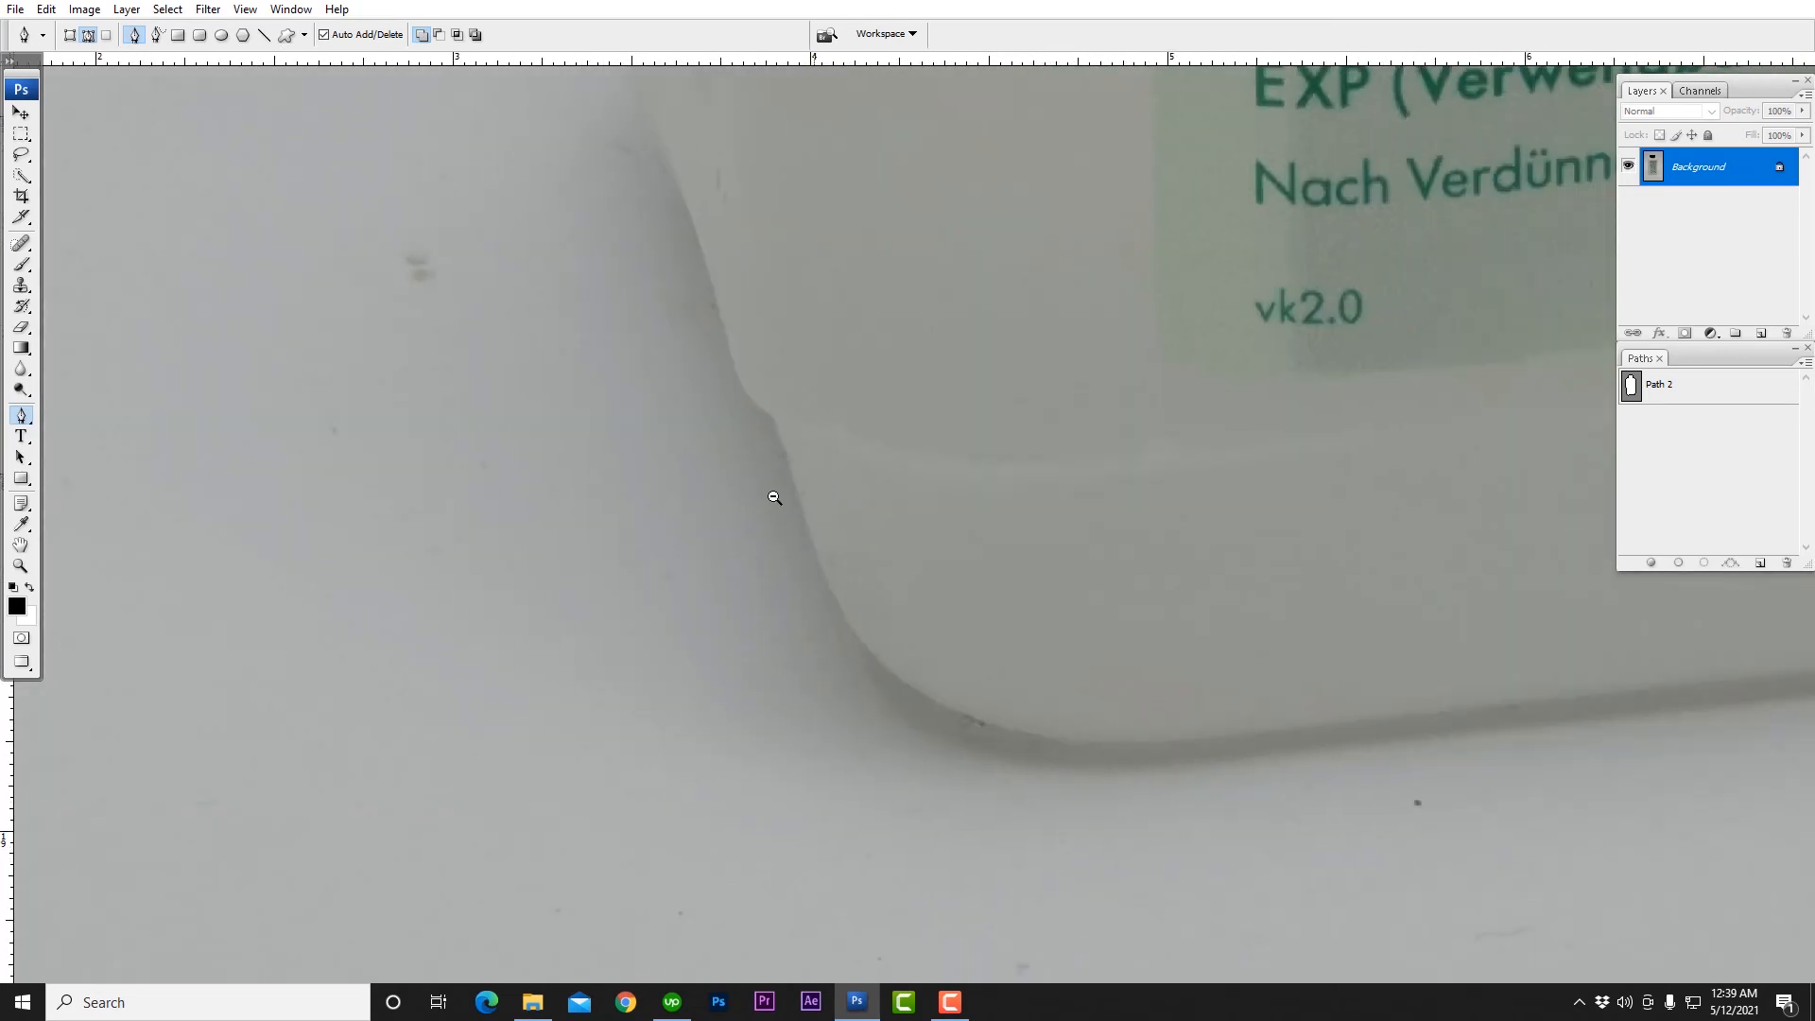
scroll(728, 455, "down", 5)
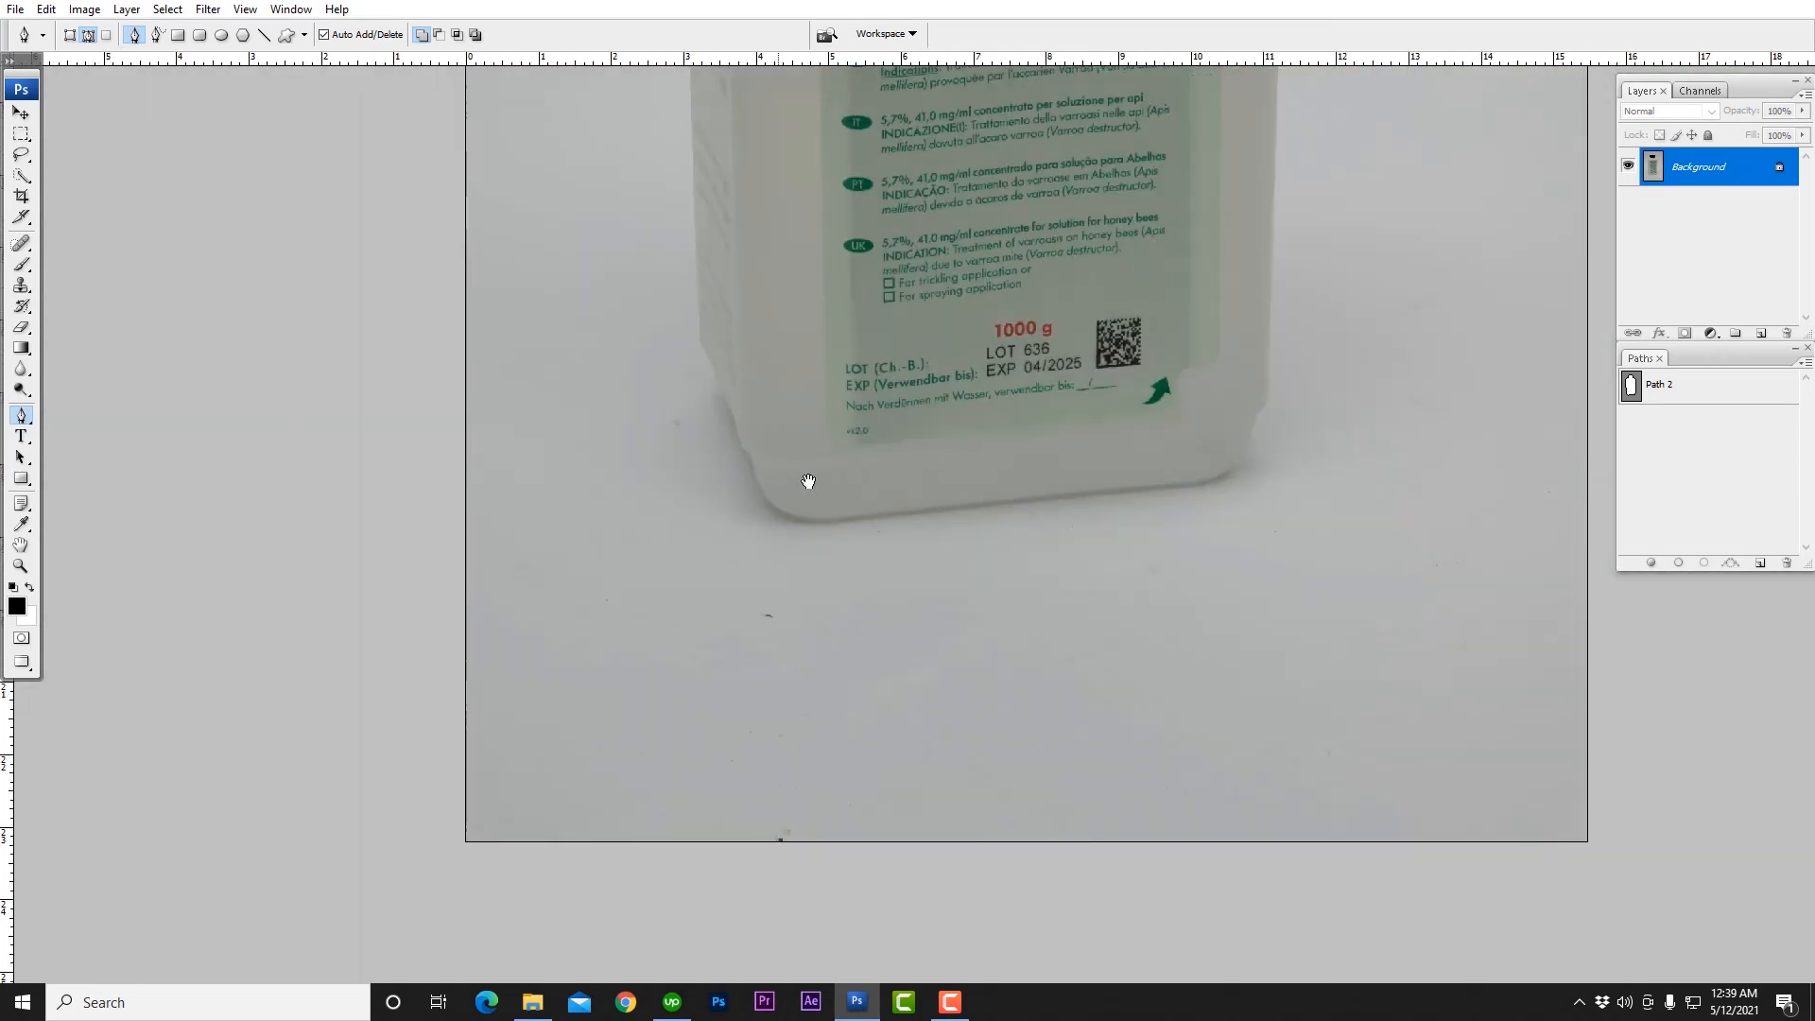
scroll(840, 483, "down", 3)
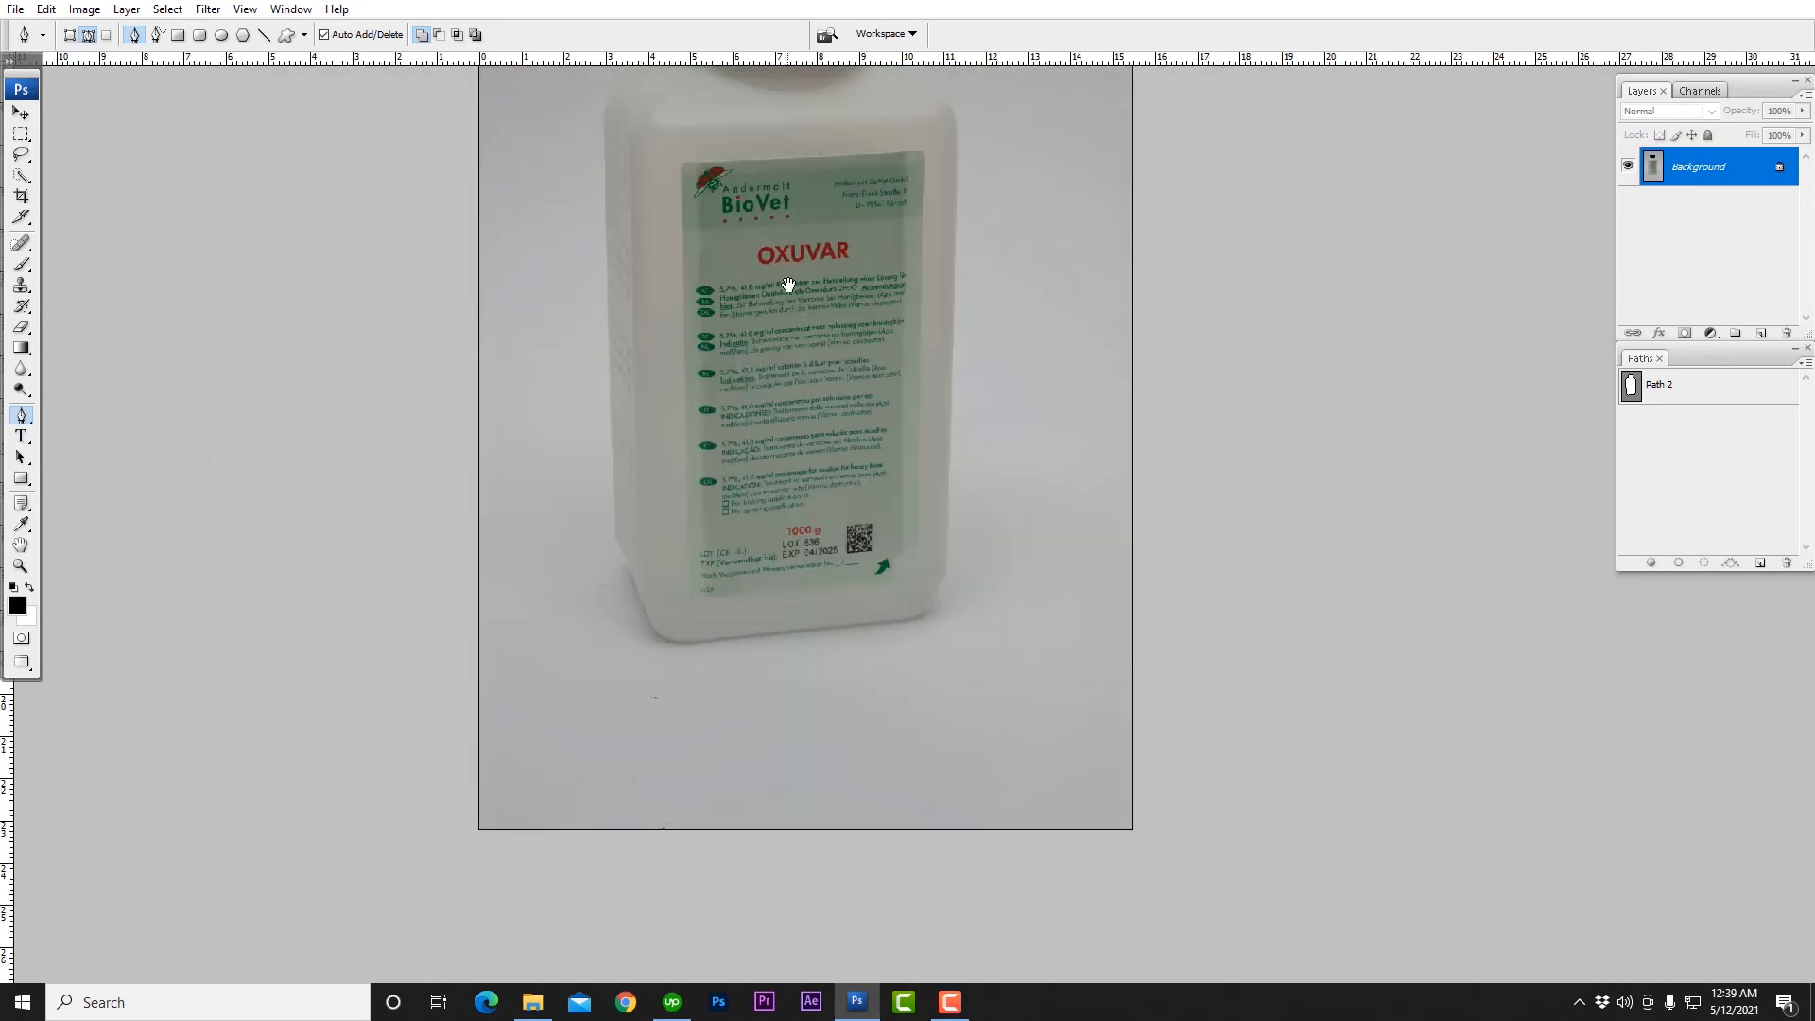
left_click_drag(787, 284, 985, 538)
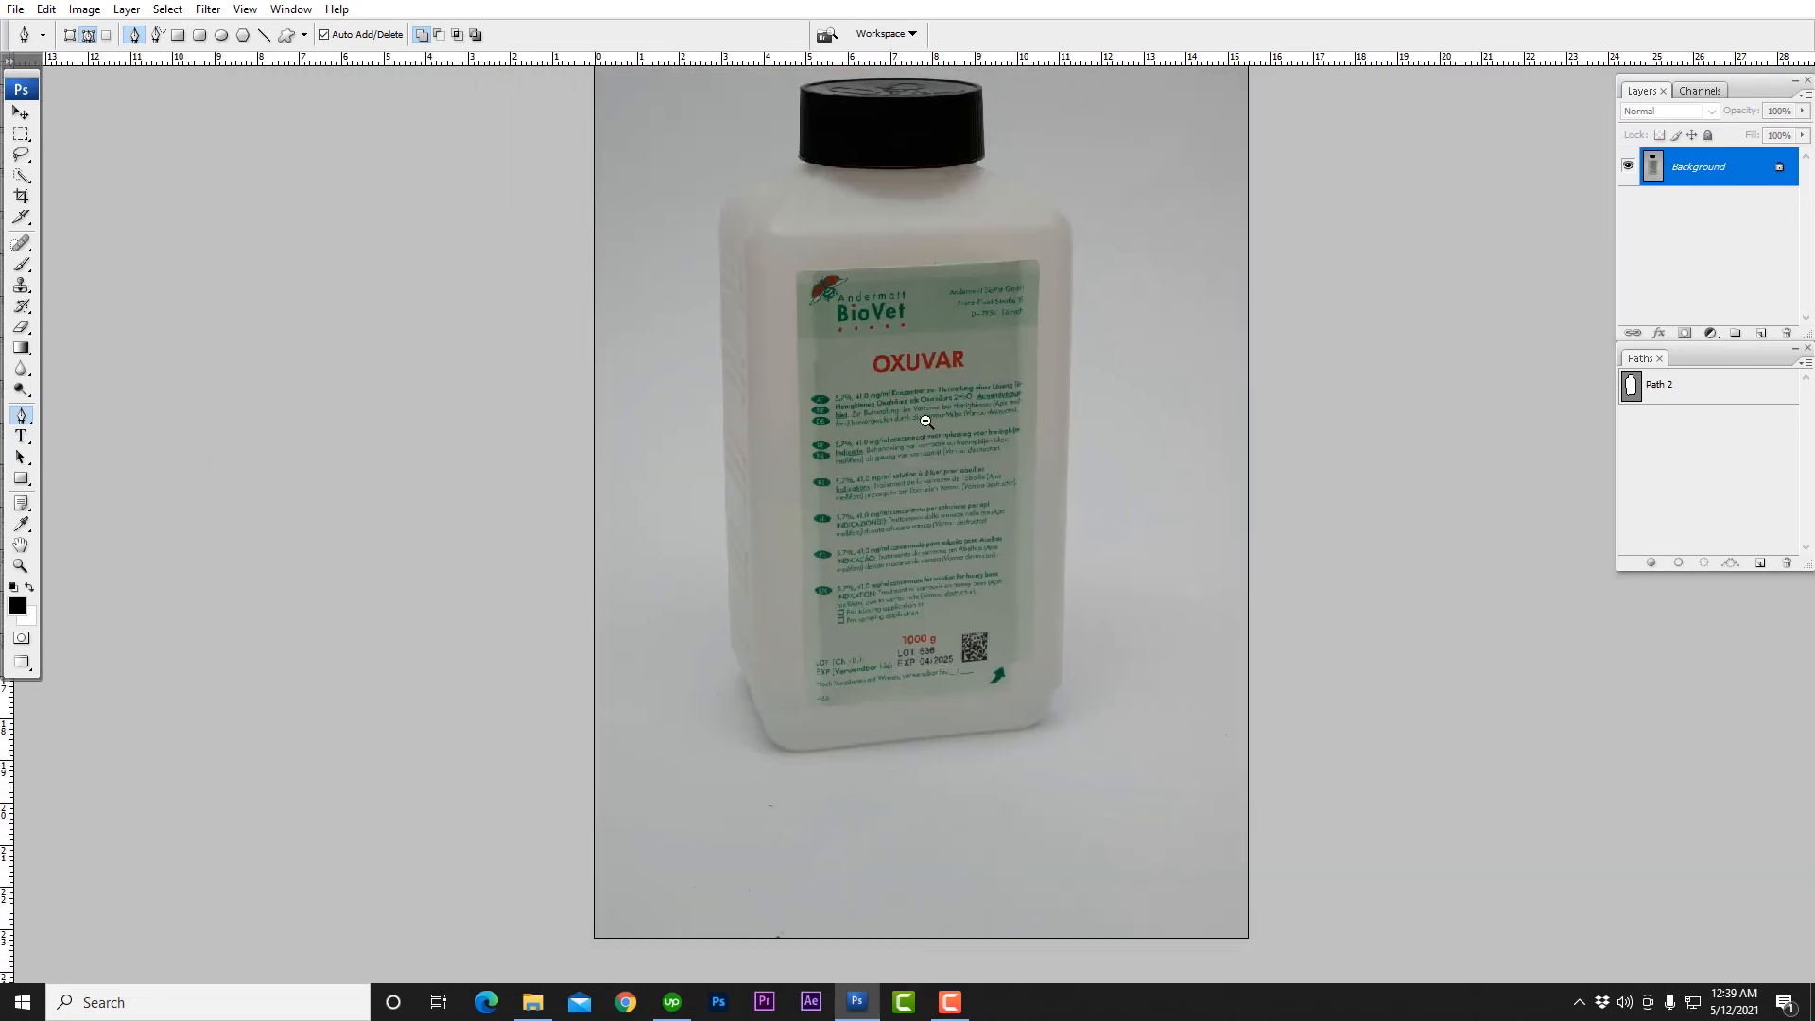
scroll(942, 469, "up", 2)
scroll(938, 449, "down", 3)
scroll(936, 493, "up", 3)
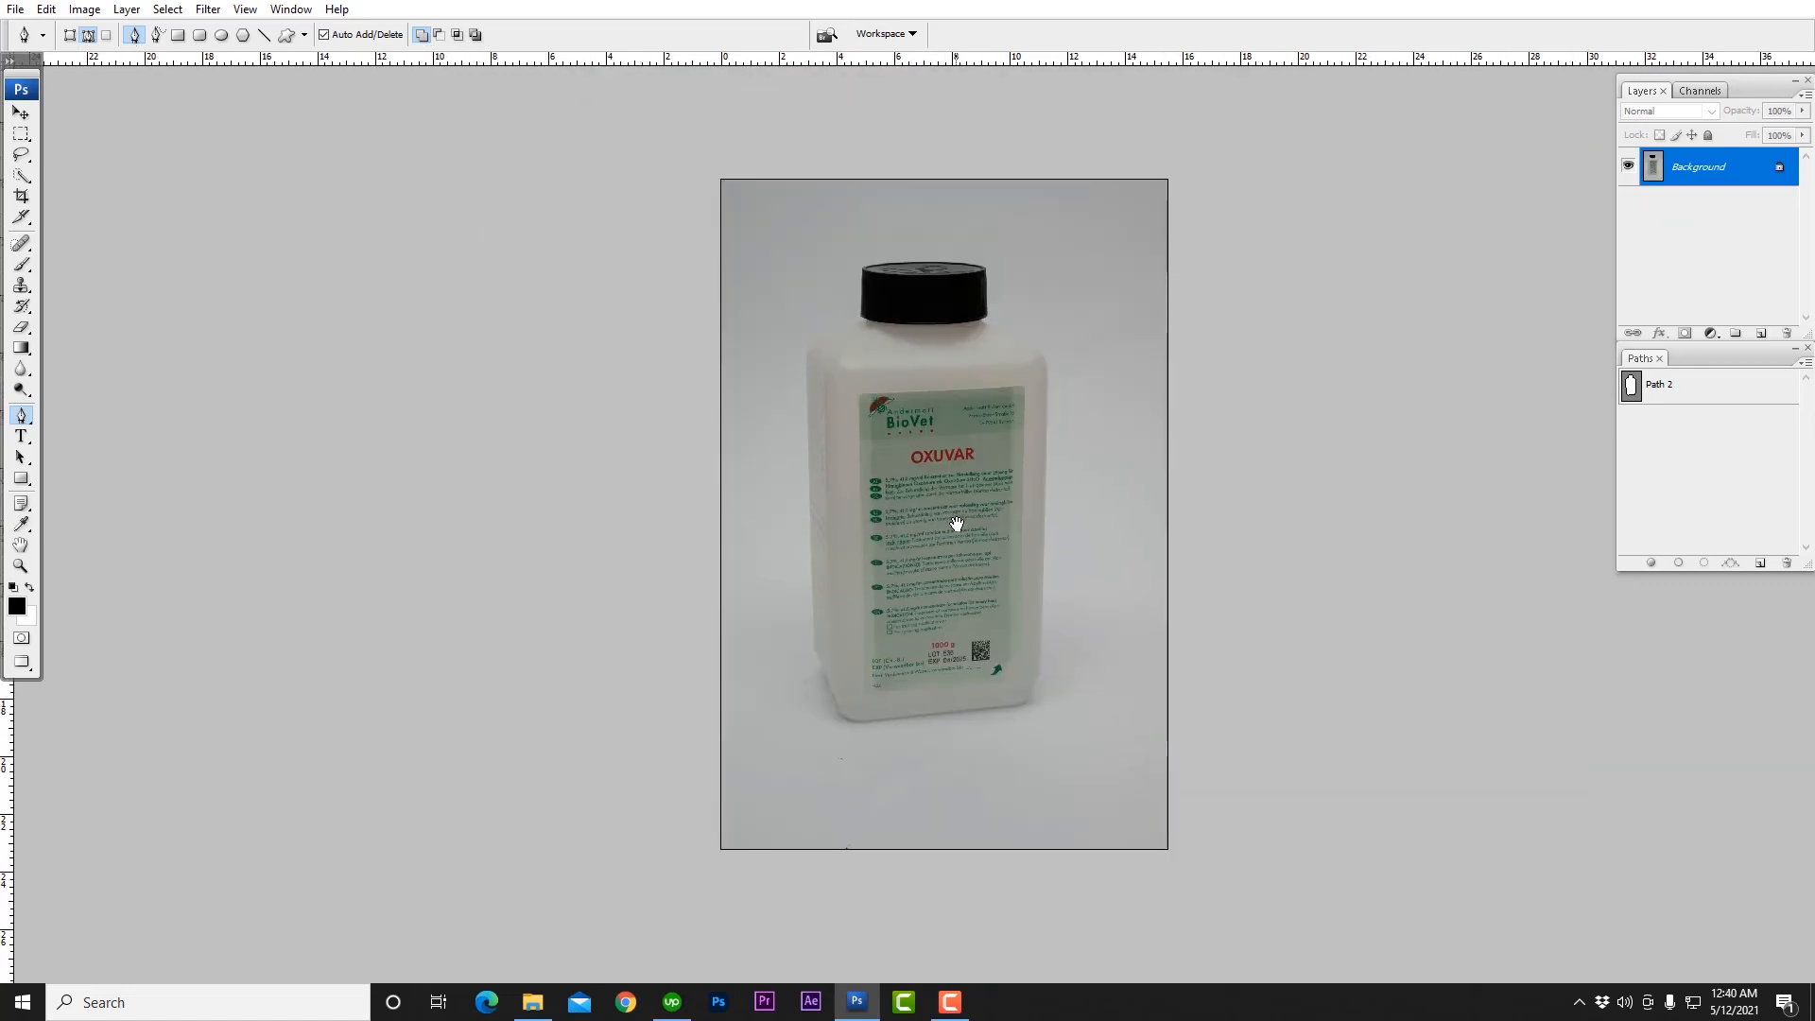
scroll(922, 498, "down", 2)
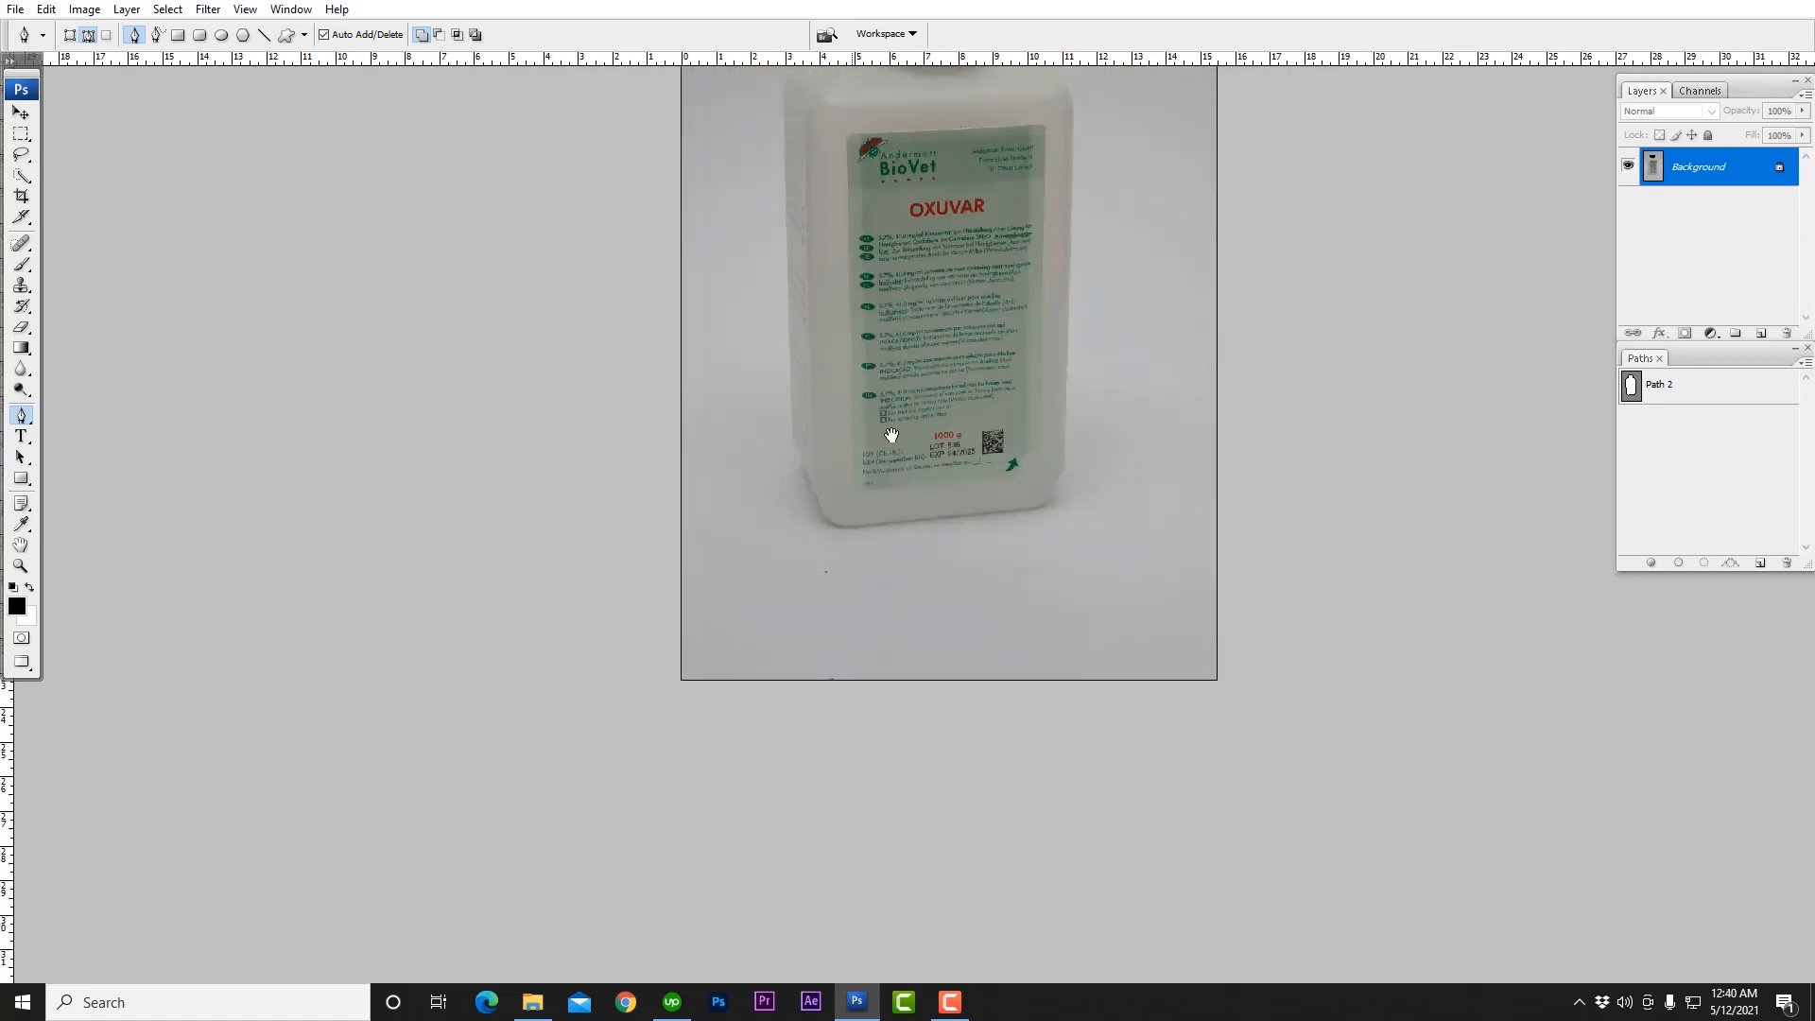
left_click_drag(887, 417, 948, 507)
scroll(947, 496, "down", 2)
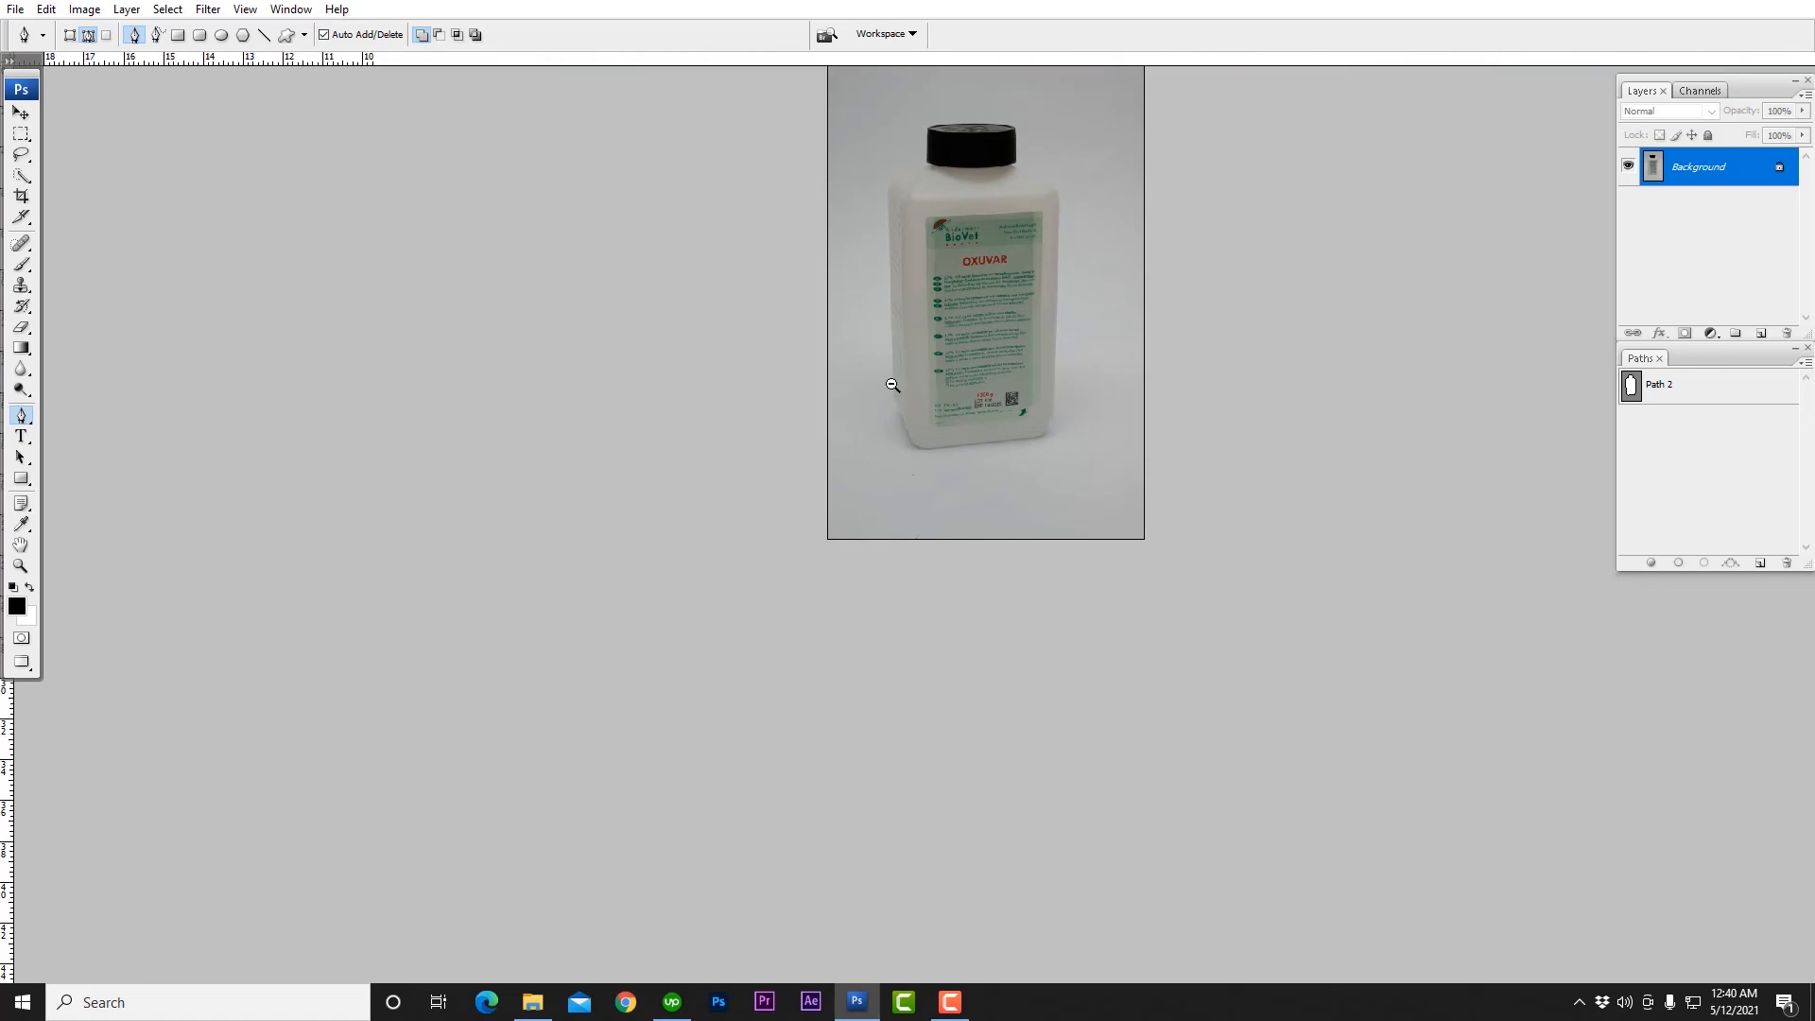
scroll(956, 474, "up", 4)
scroll(796, 281, "up", 3)
scroll(813, 275, "down", 1)
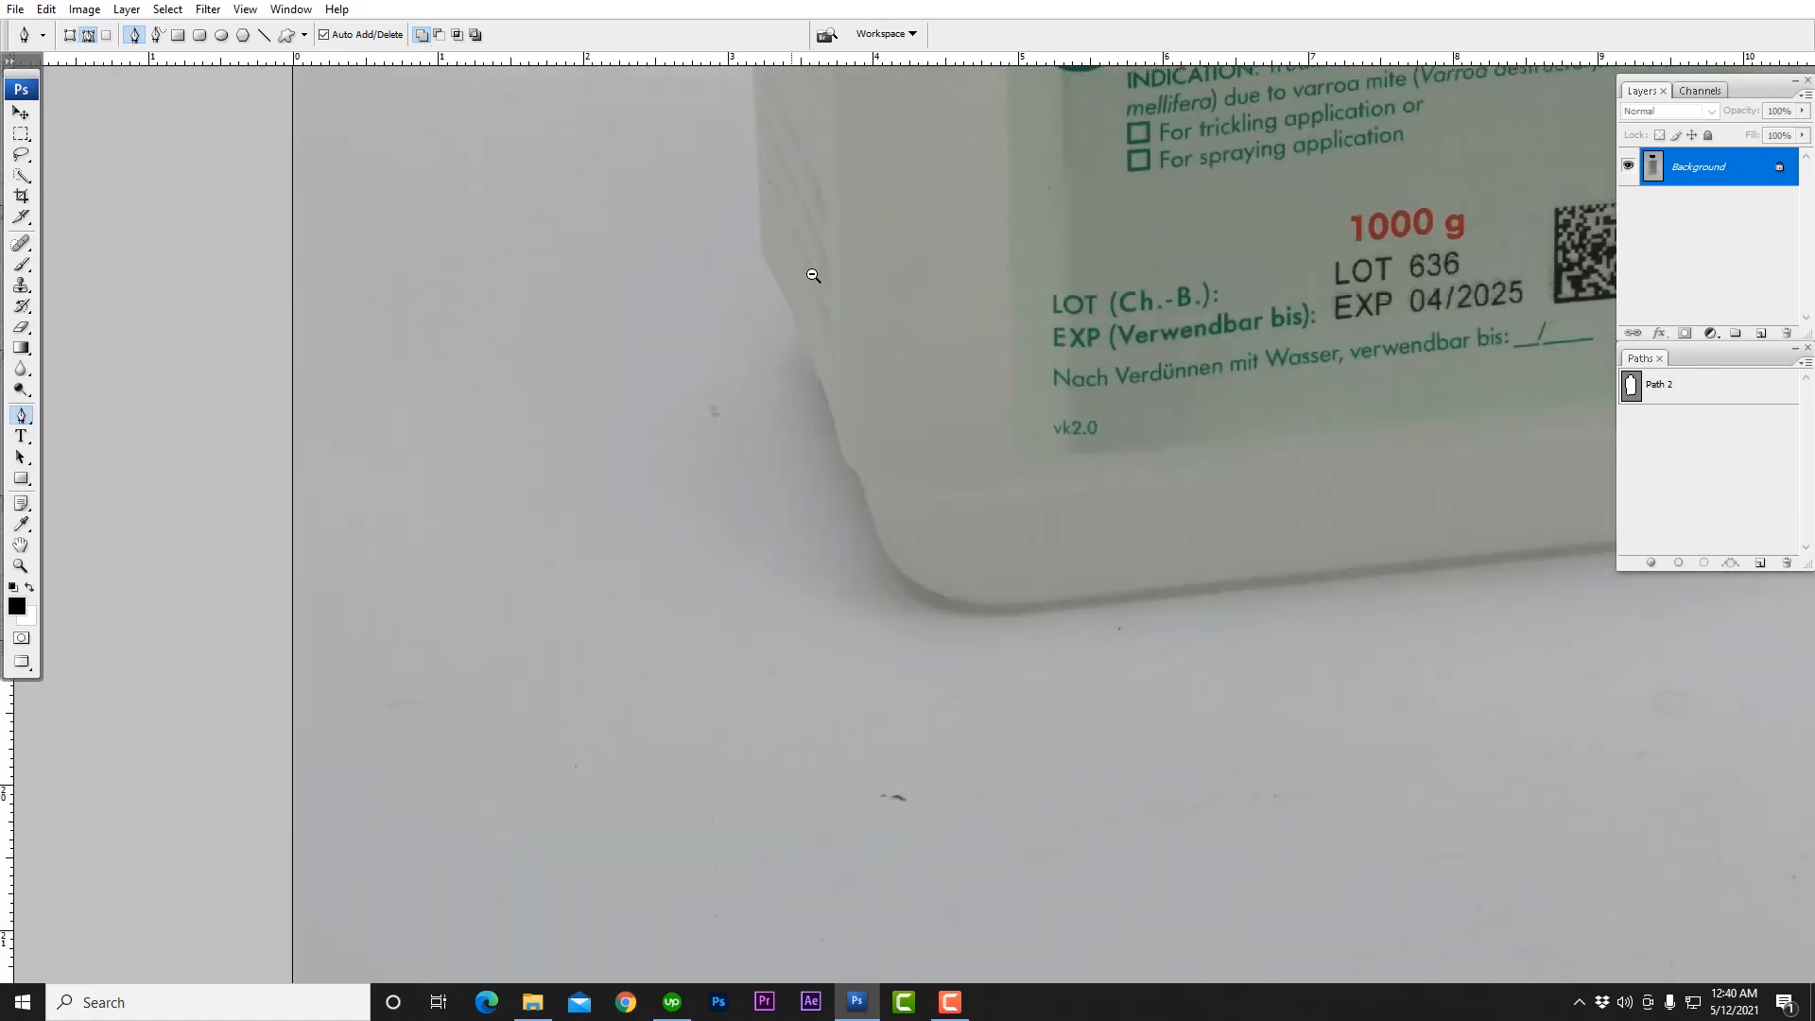
Step: Close the bottle photo
scroll(955, 317, "down", 6)
left_click_drag(1083, 300, 1037, 629)
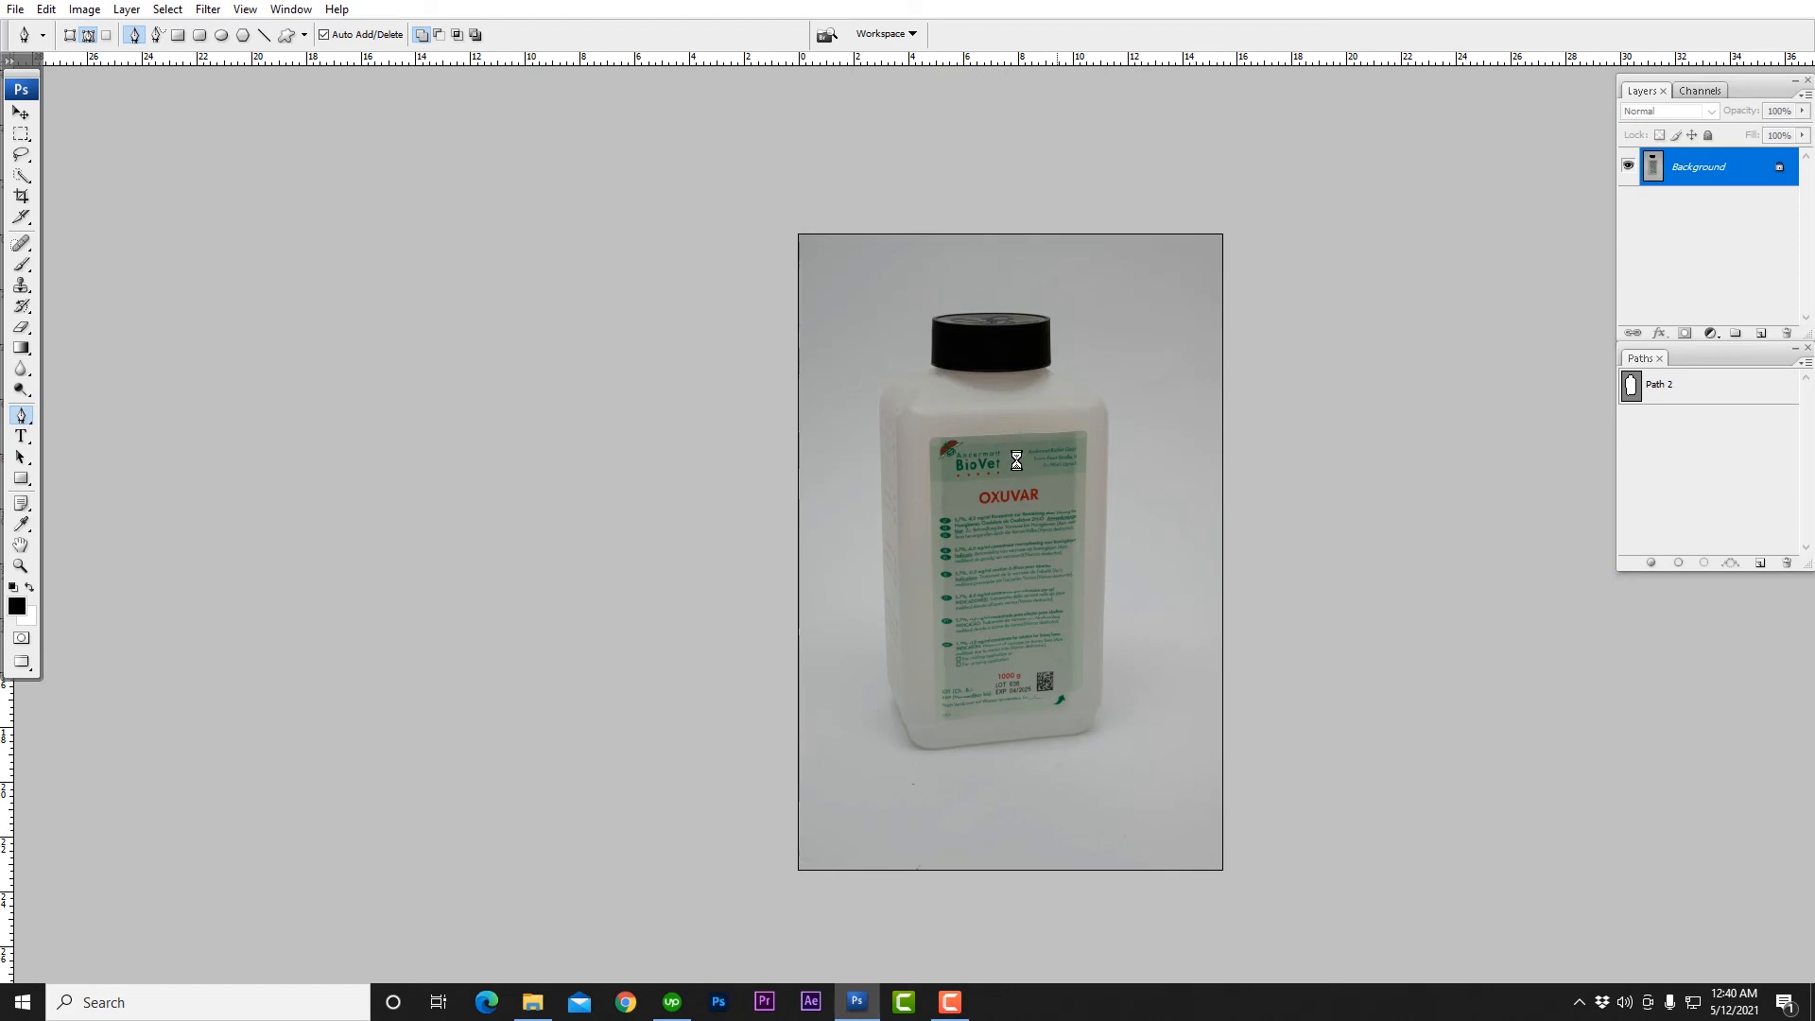
key("ctrl+w")
key("ctrl+w")
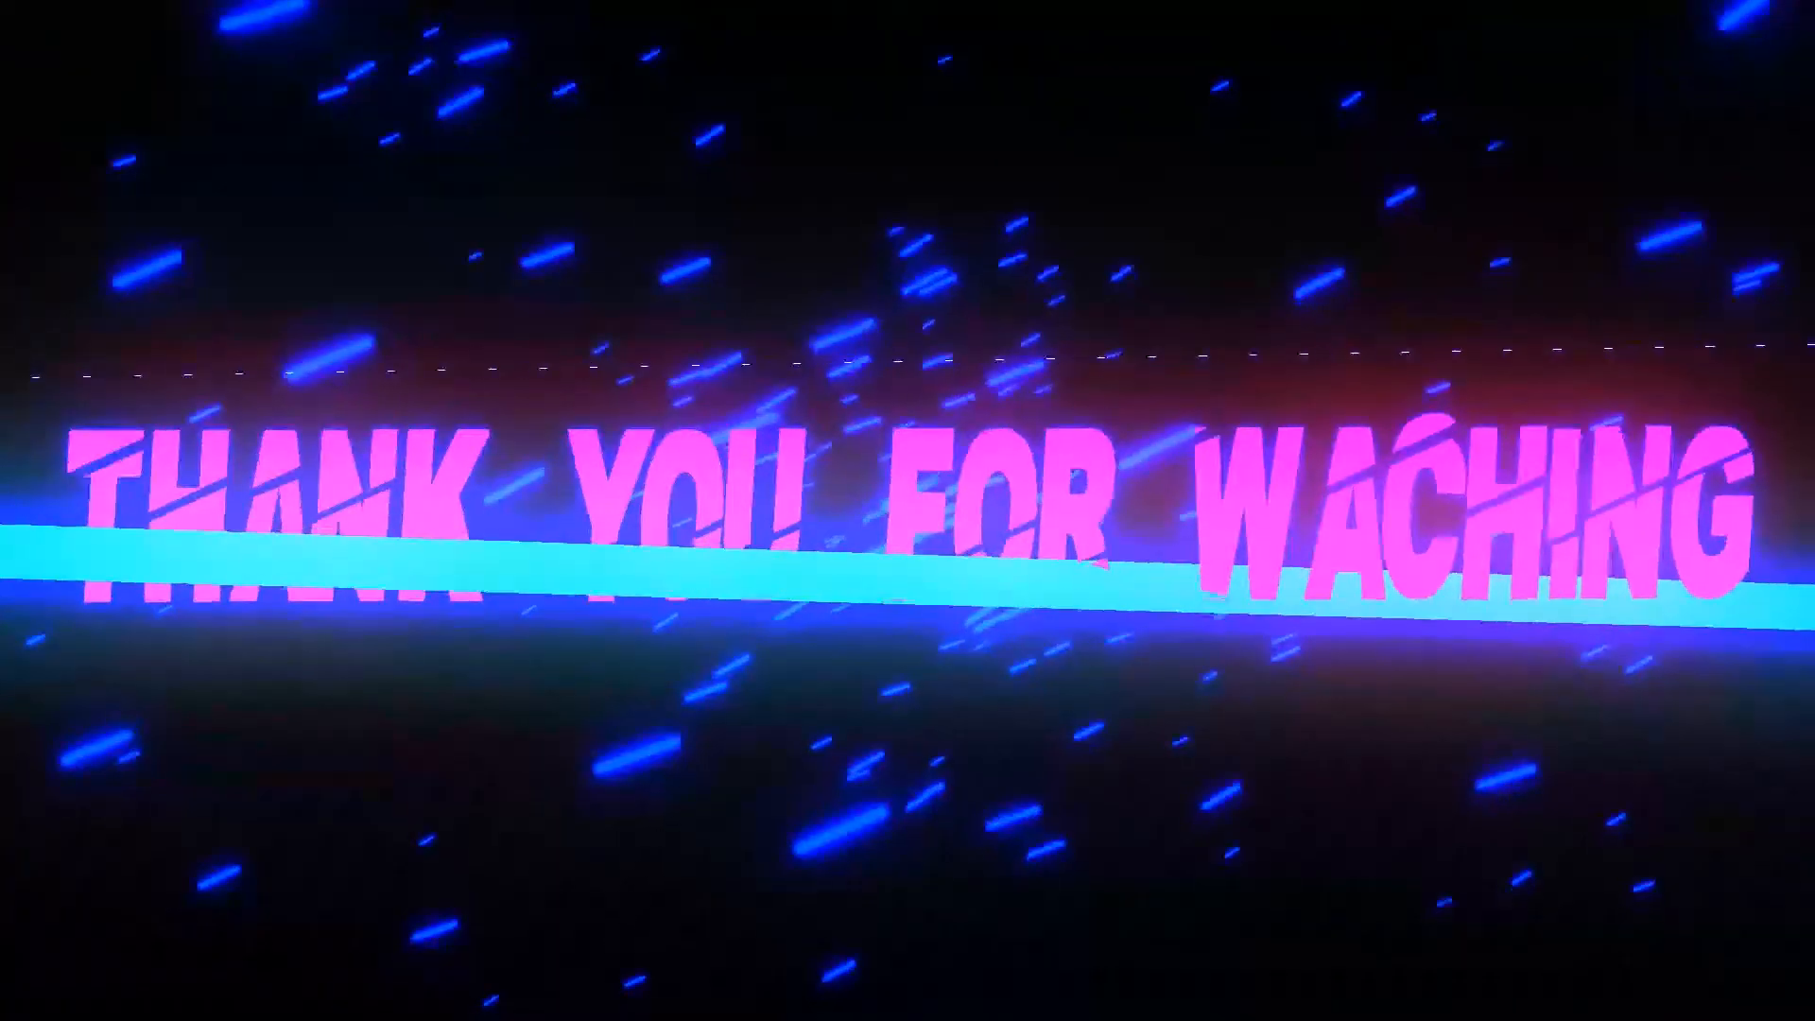